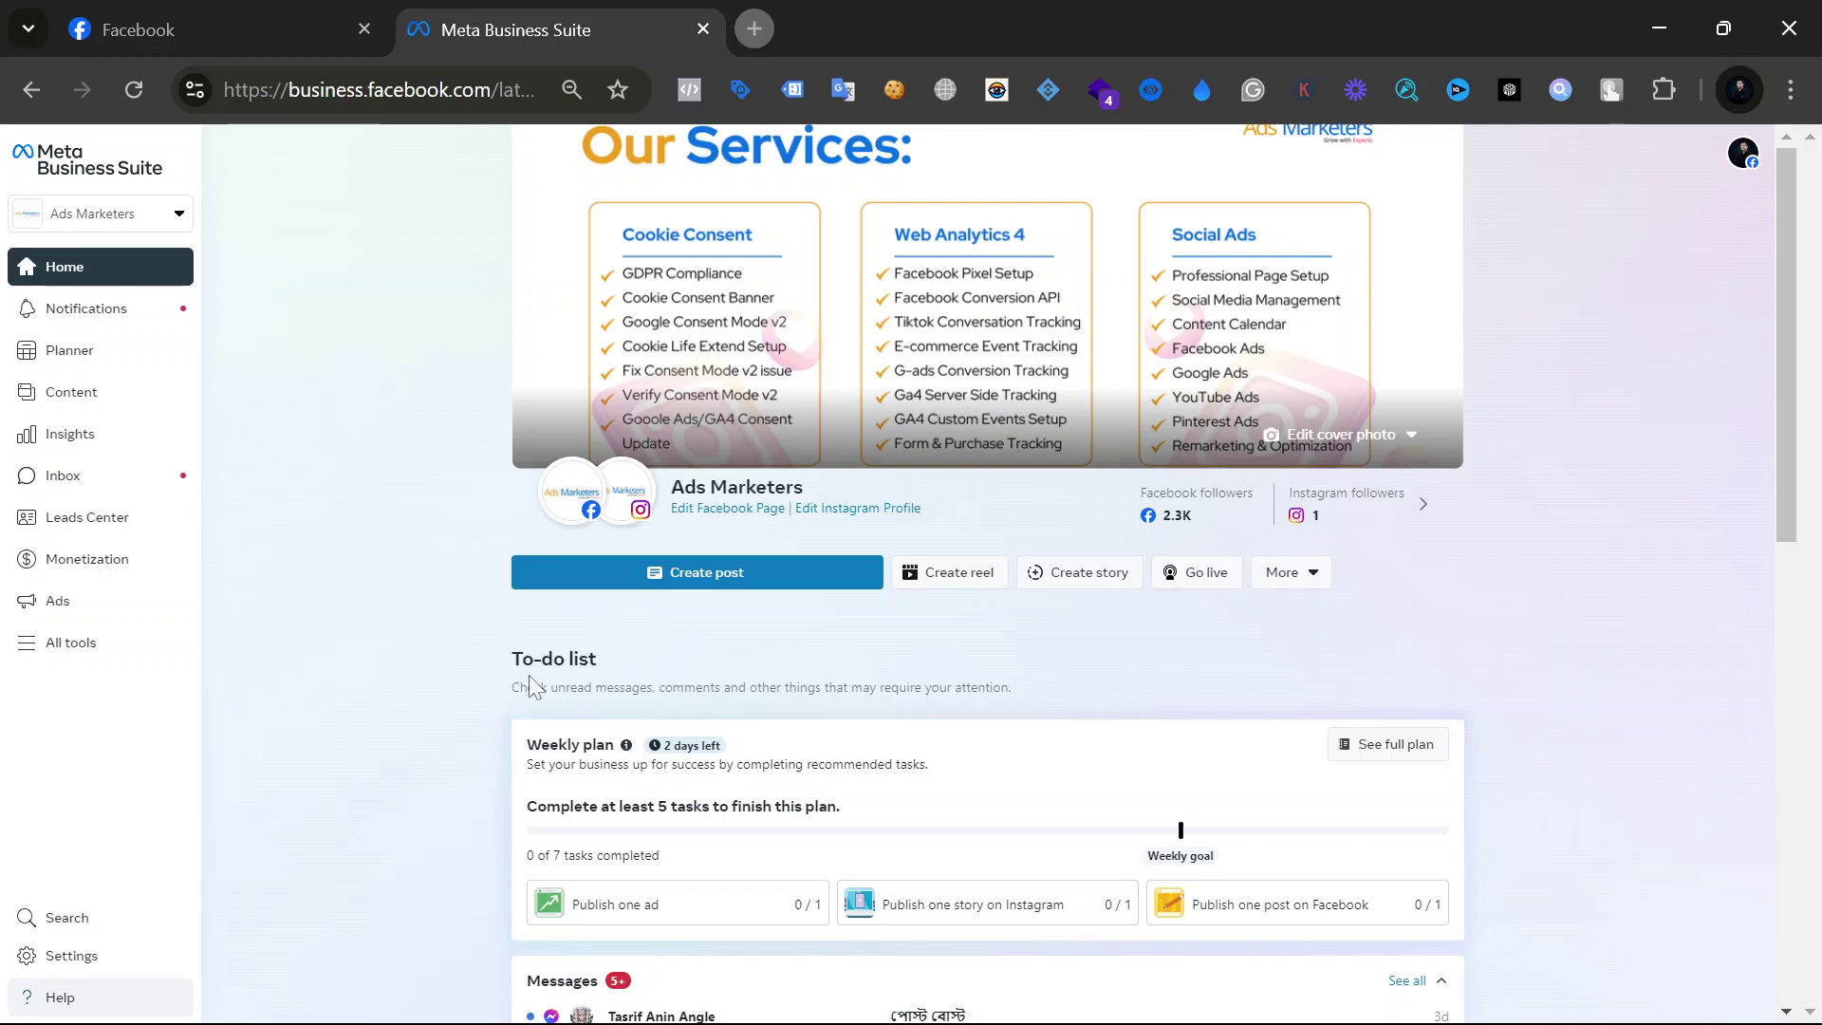
Step: Switch the active business asset from Ads Marketers to Center for Law and Policy Affairs
drag(511, 658, 1075, 697)
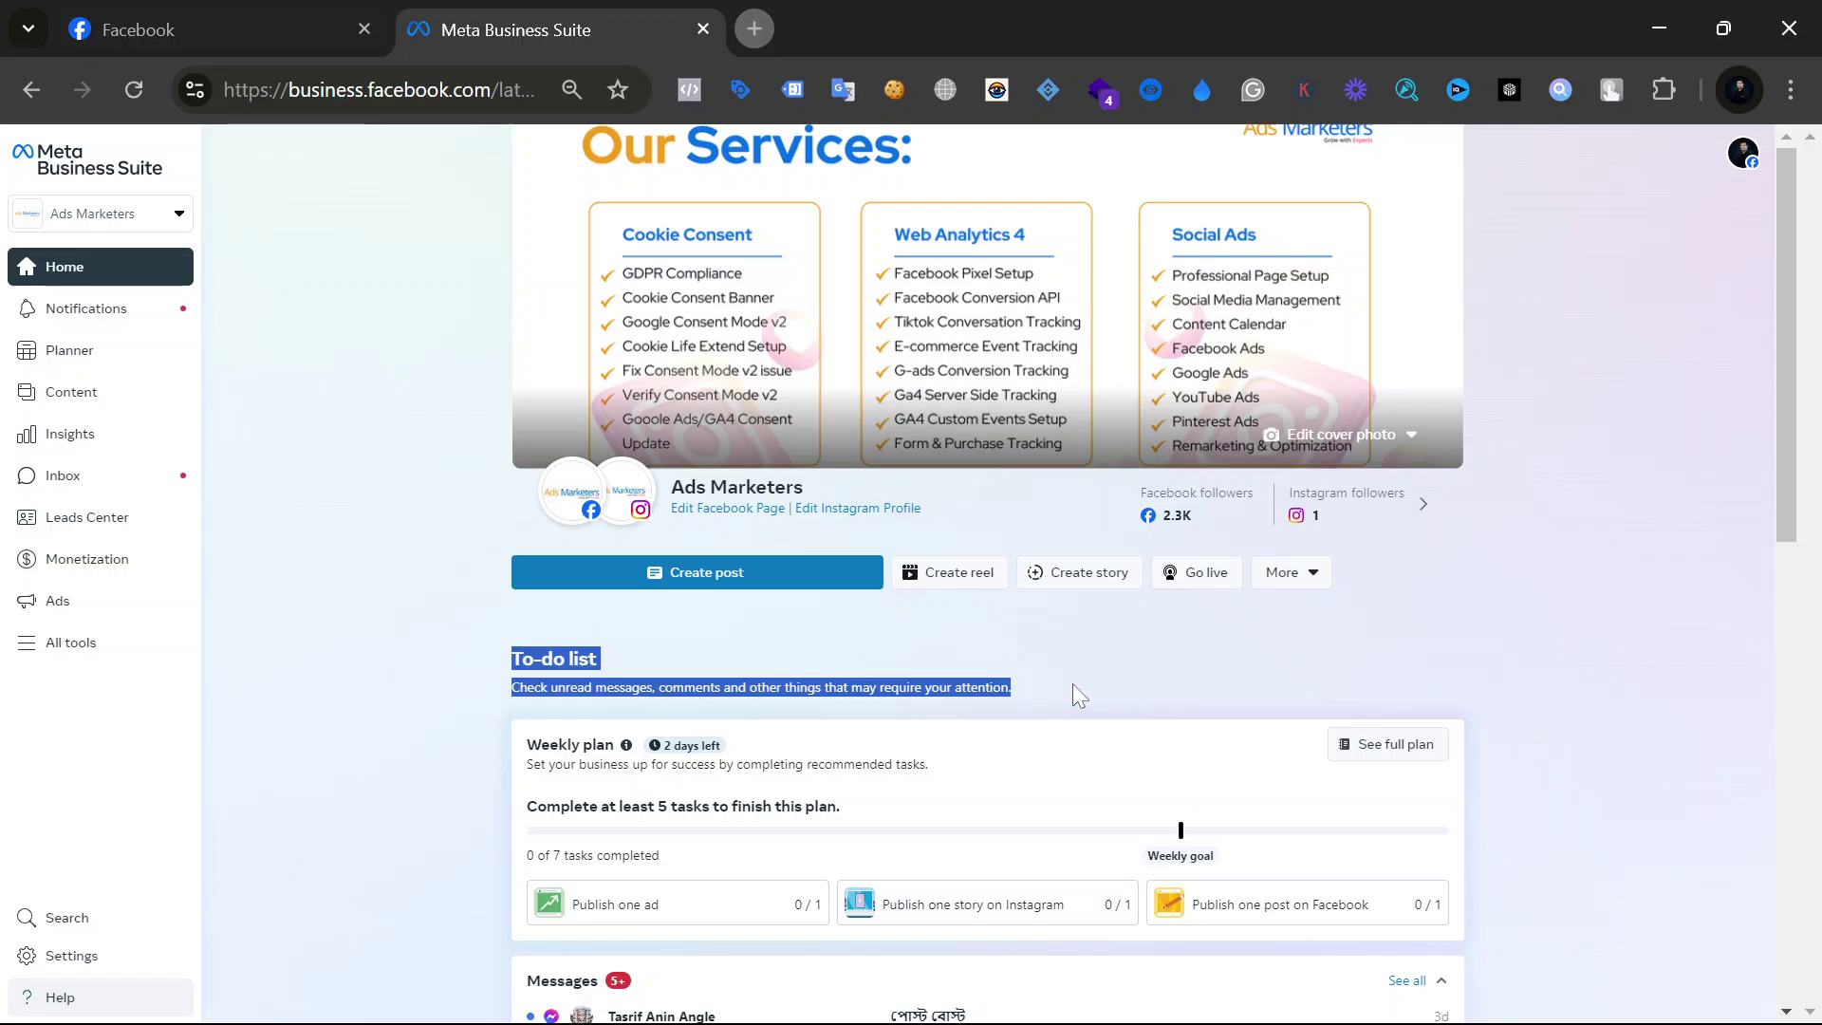
click(1073, 685)
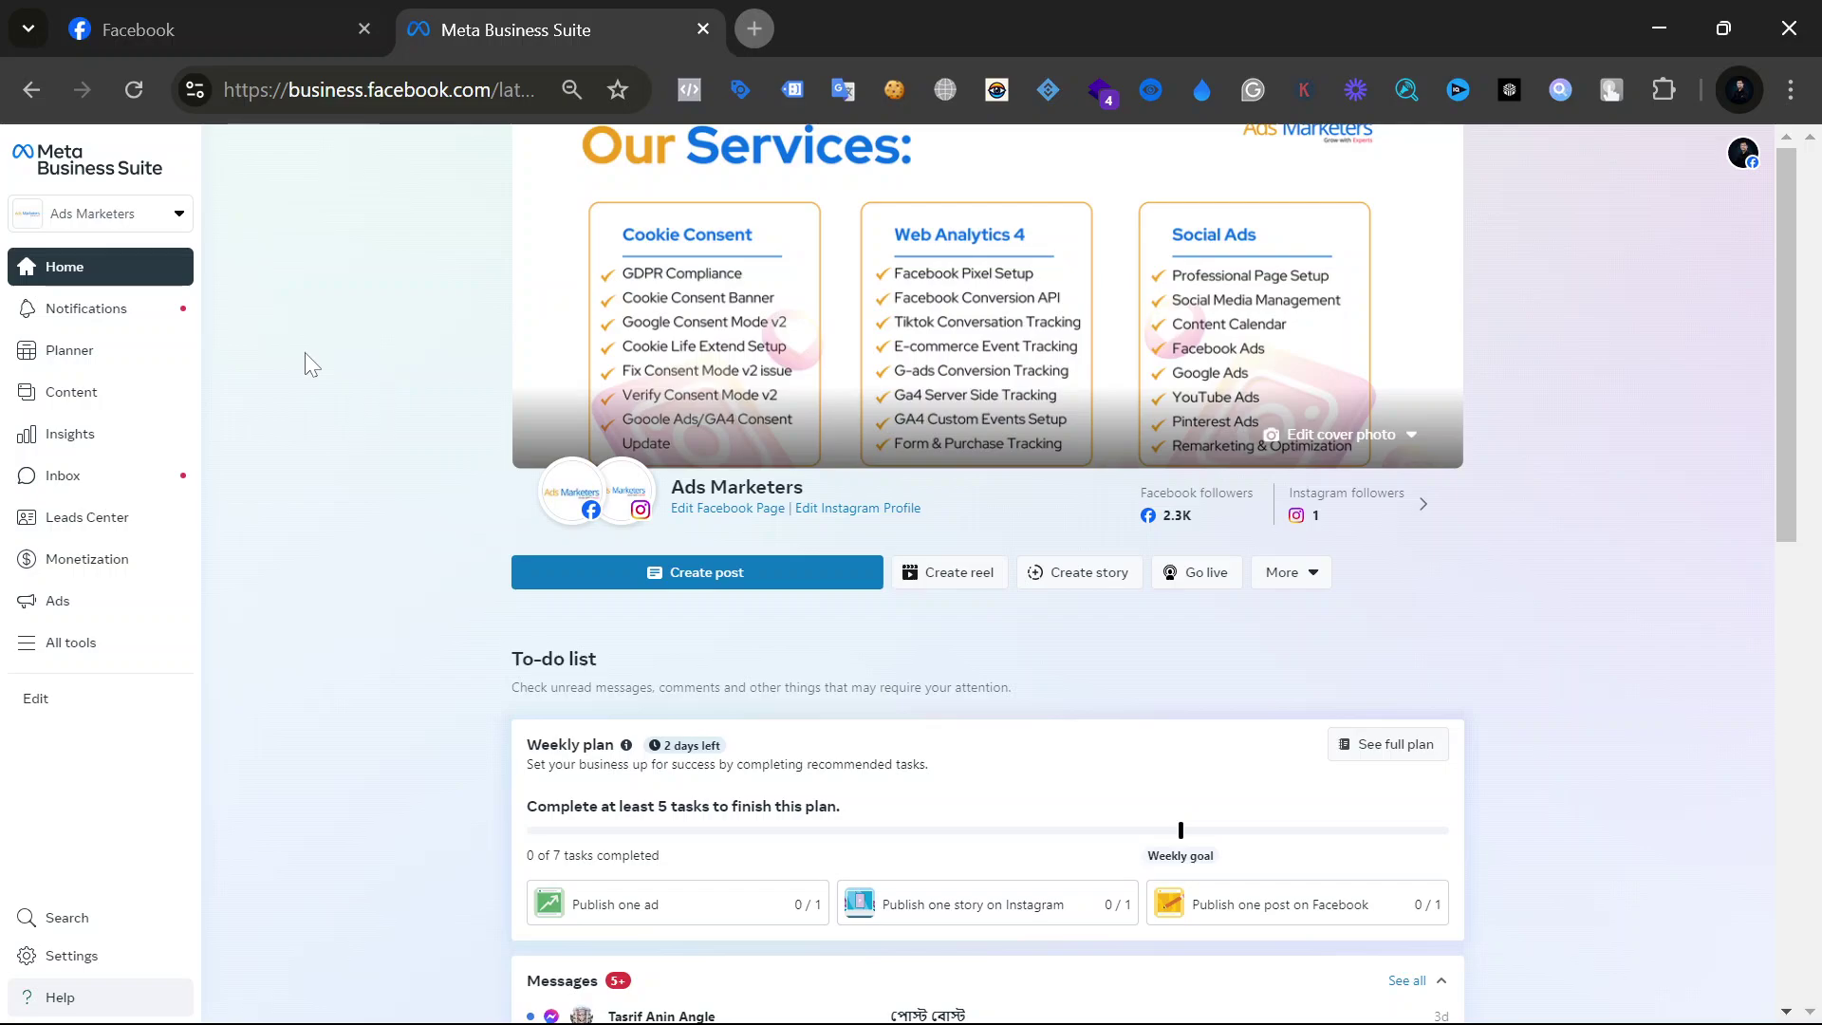
click(143, 222)
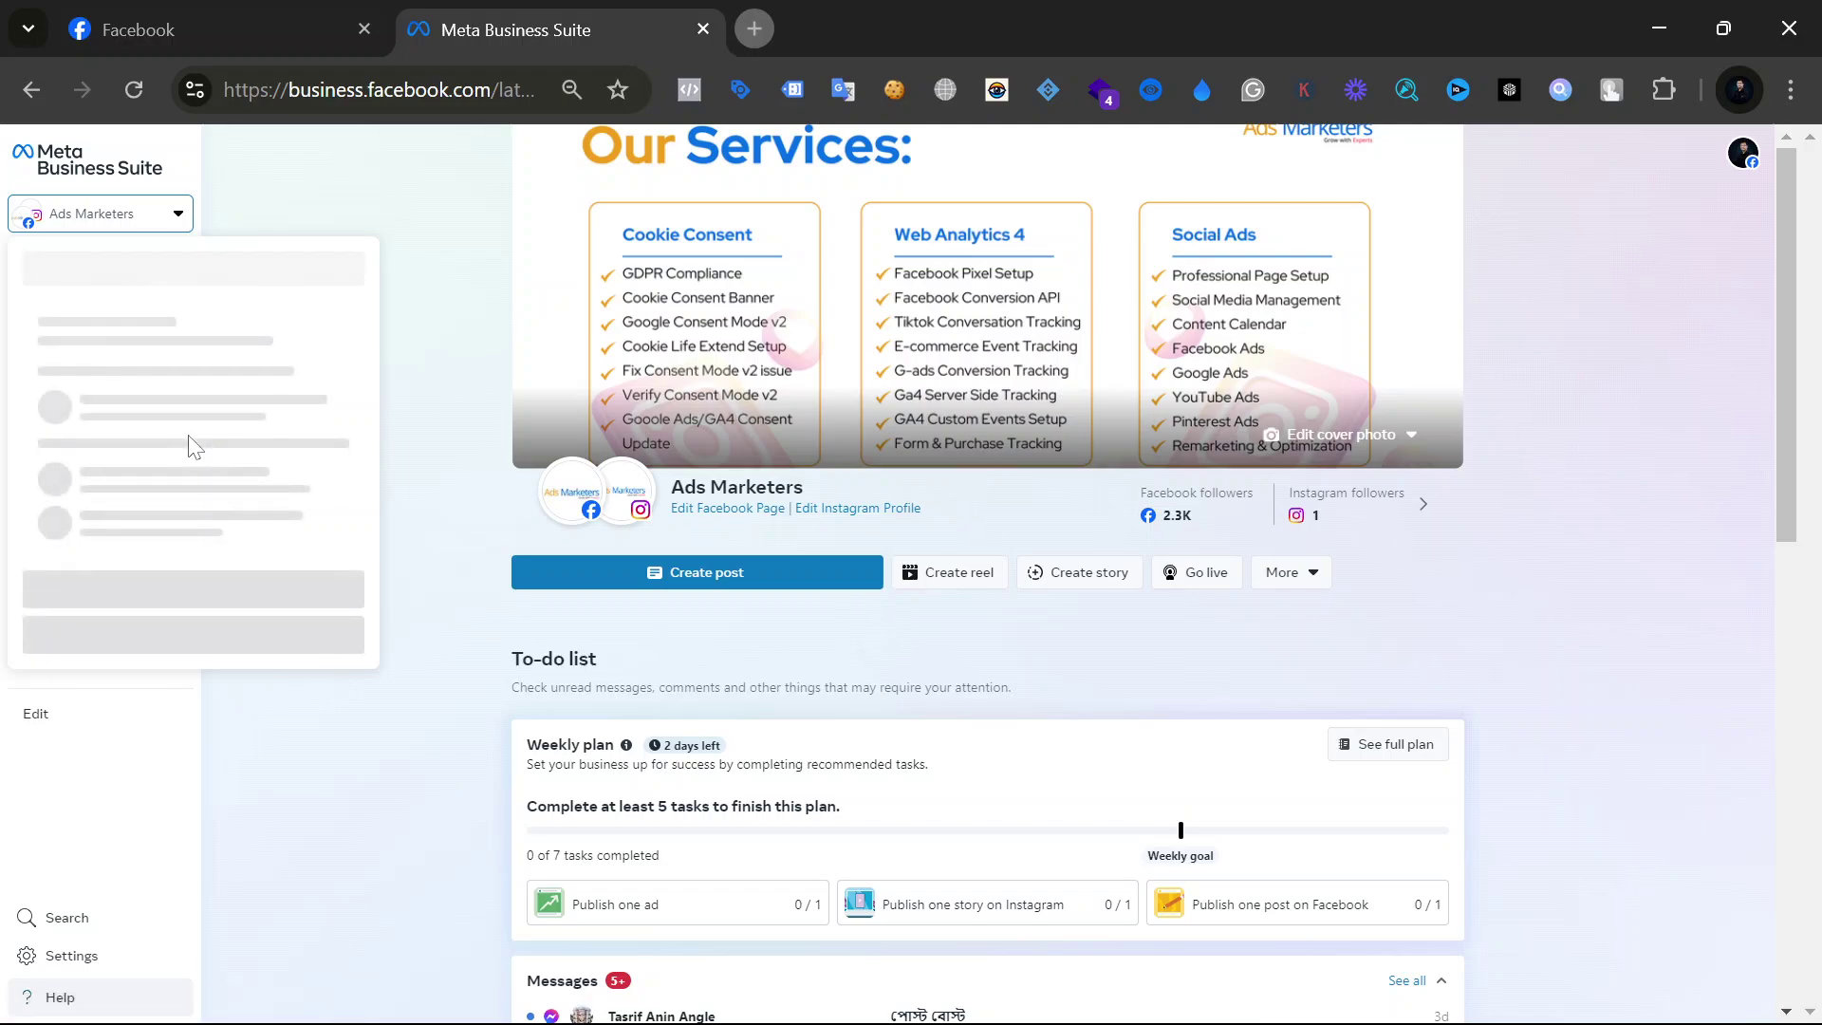
scroll(190, 446, down, 5)
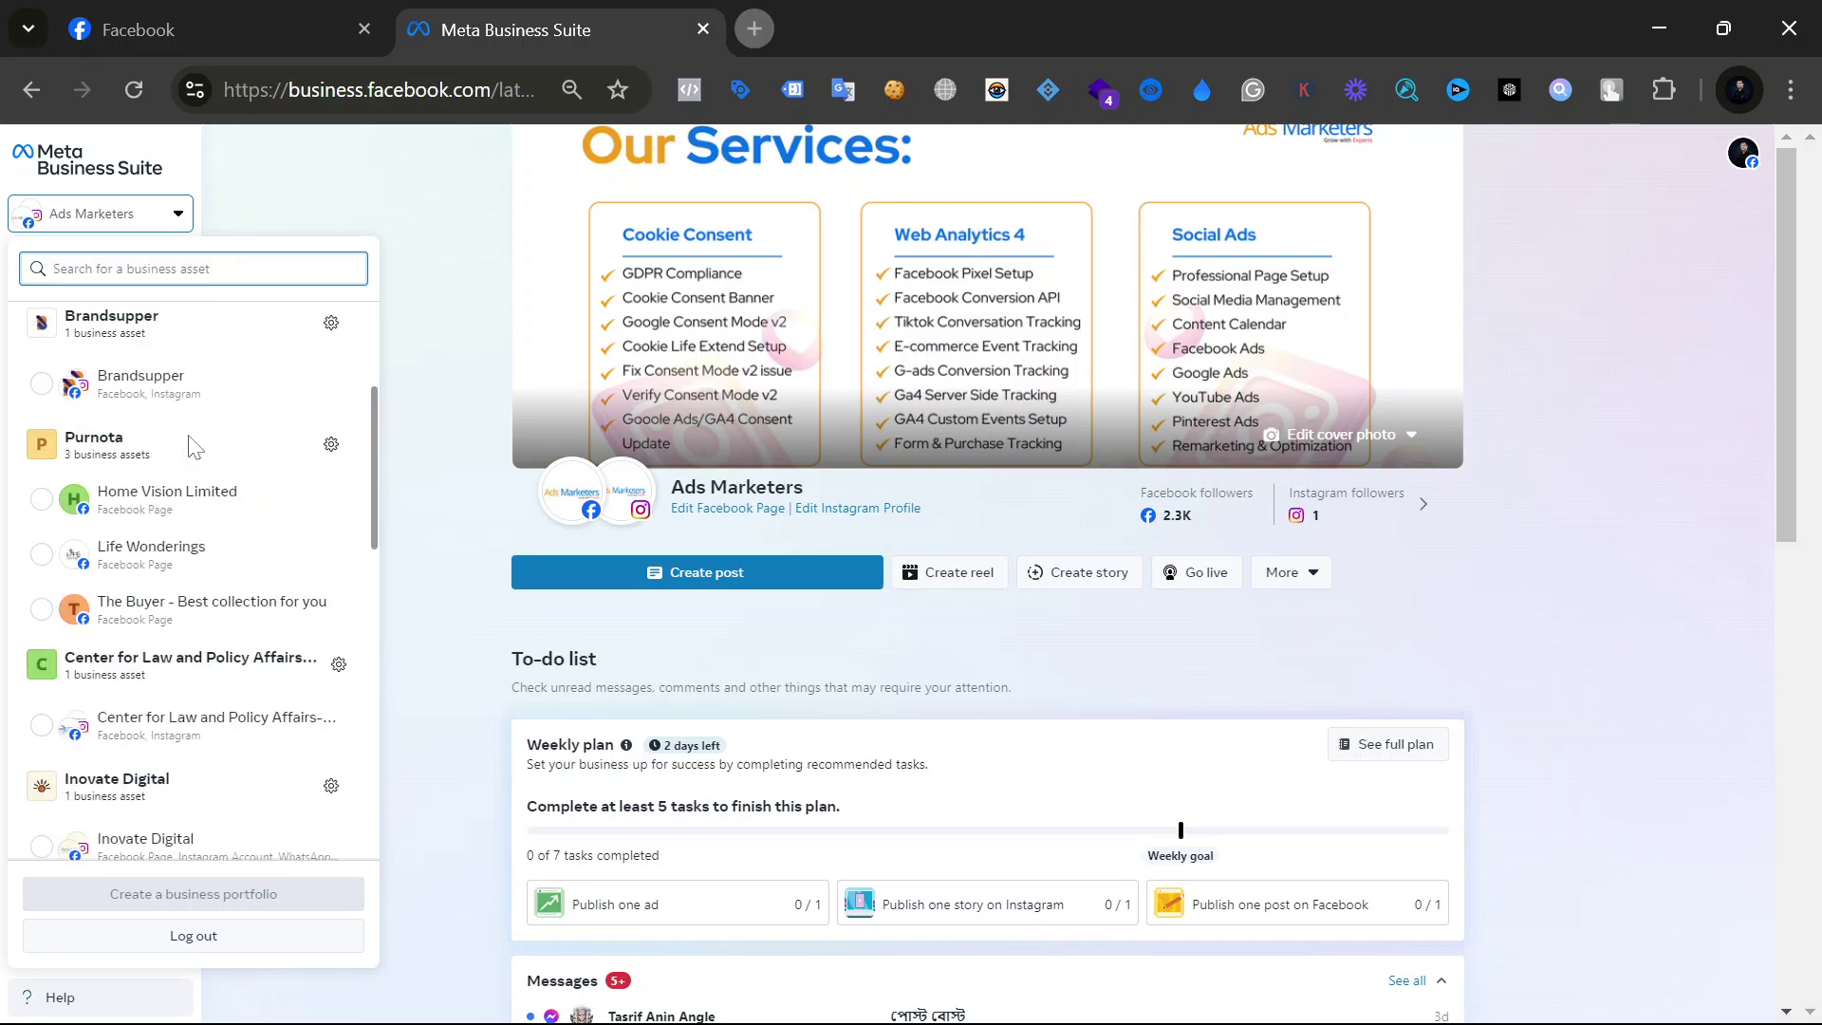
click(143, 609)
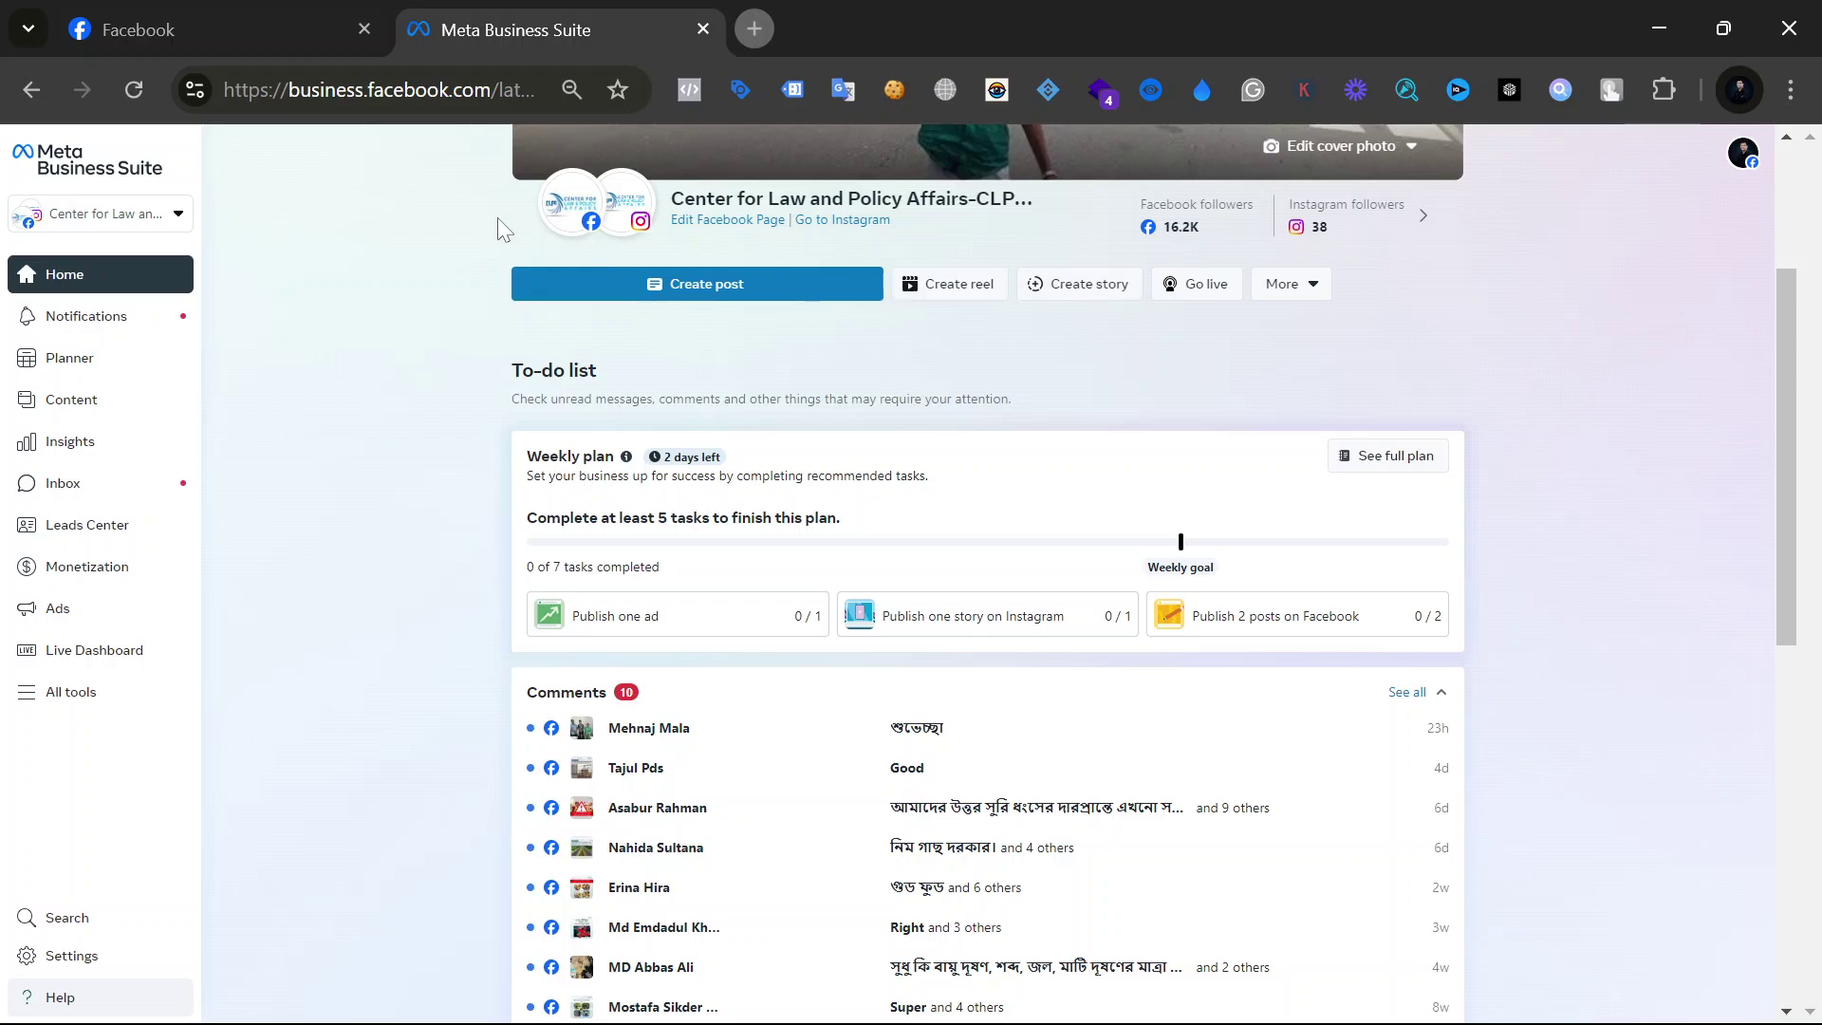
Step: Examine the Home page overview, including the cover photo, follower figures, post creation options and the Facebook Page's details card
scroll(497, 227, up, 3)
scroll(497, 228, down, 1)
scroll(497, 228, down, 2)
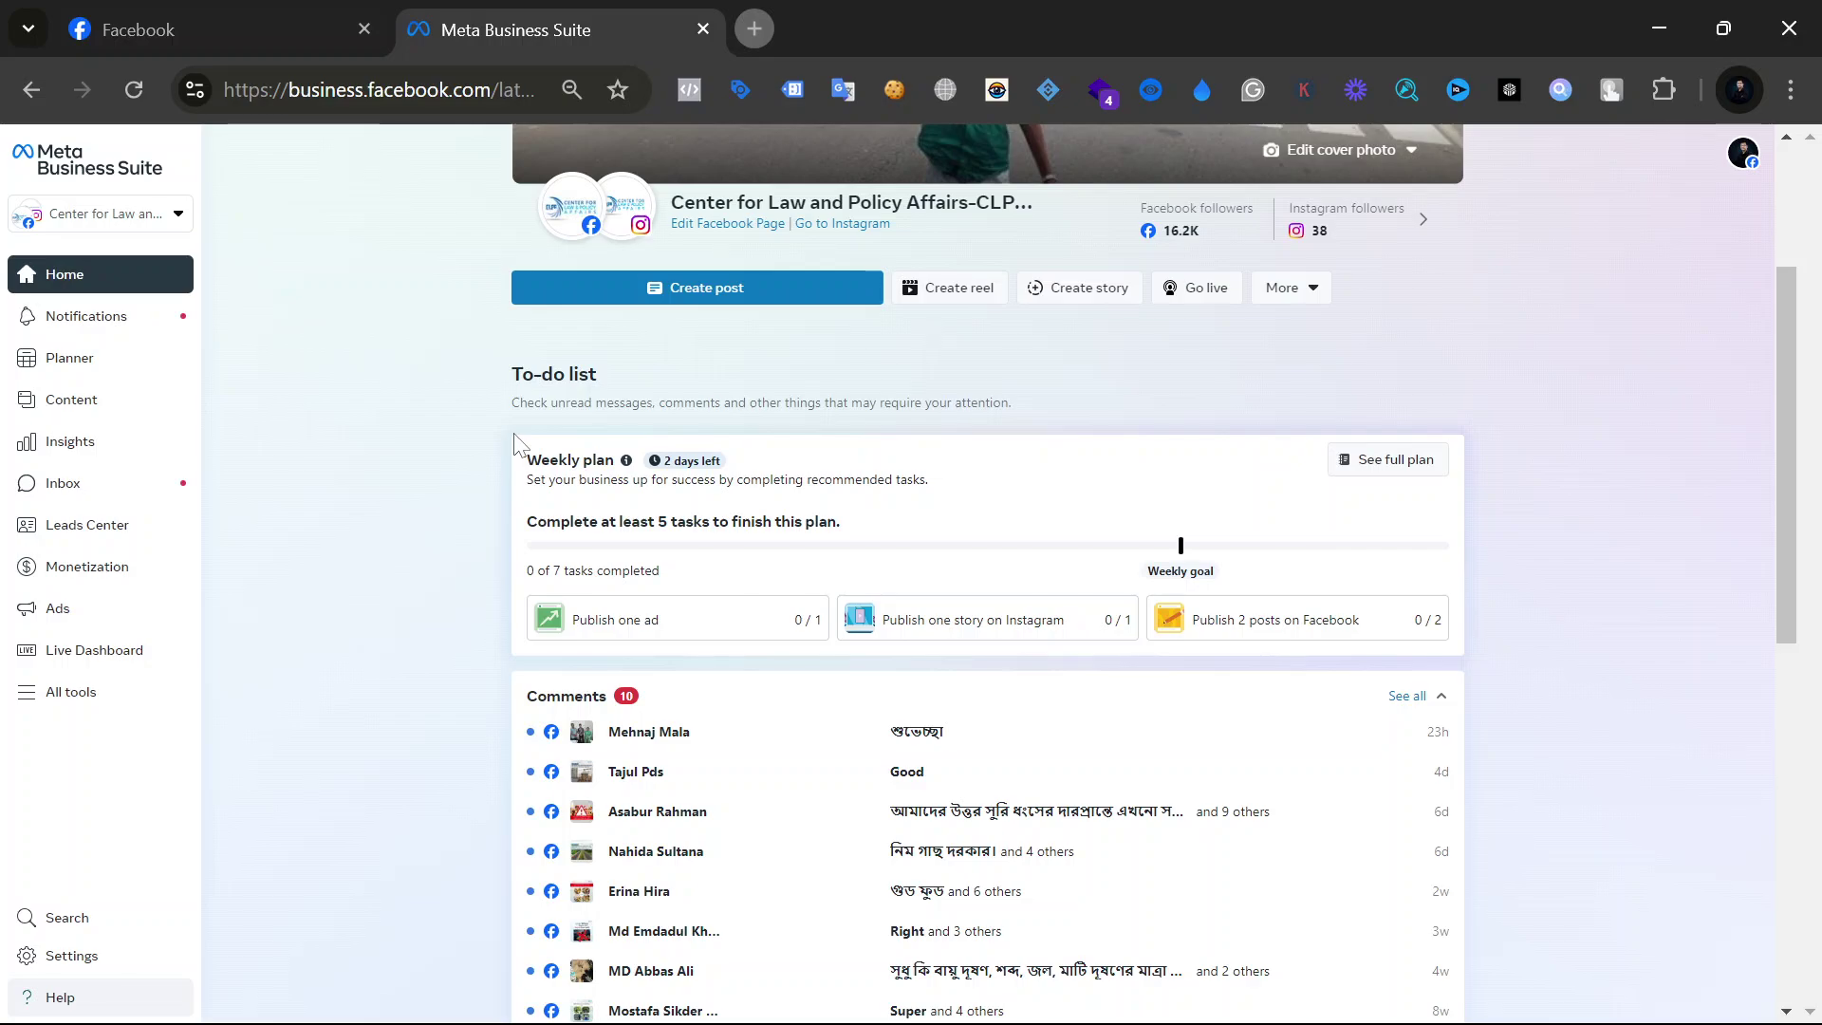
scroll(479, 498, up, 3)
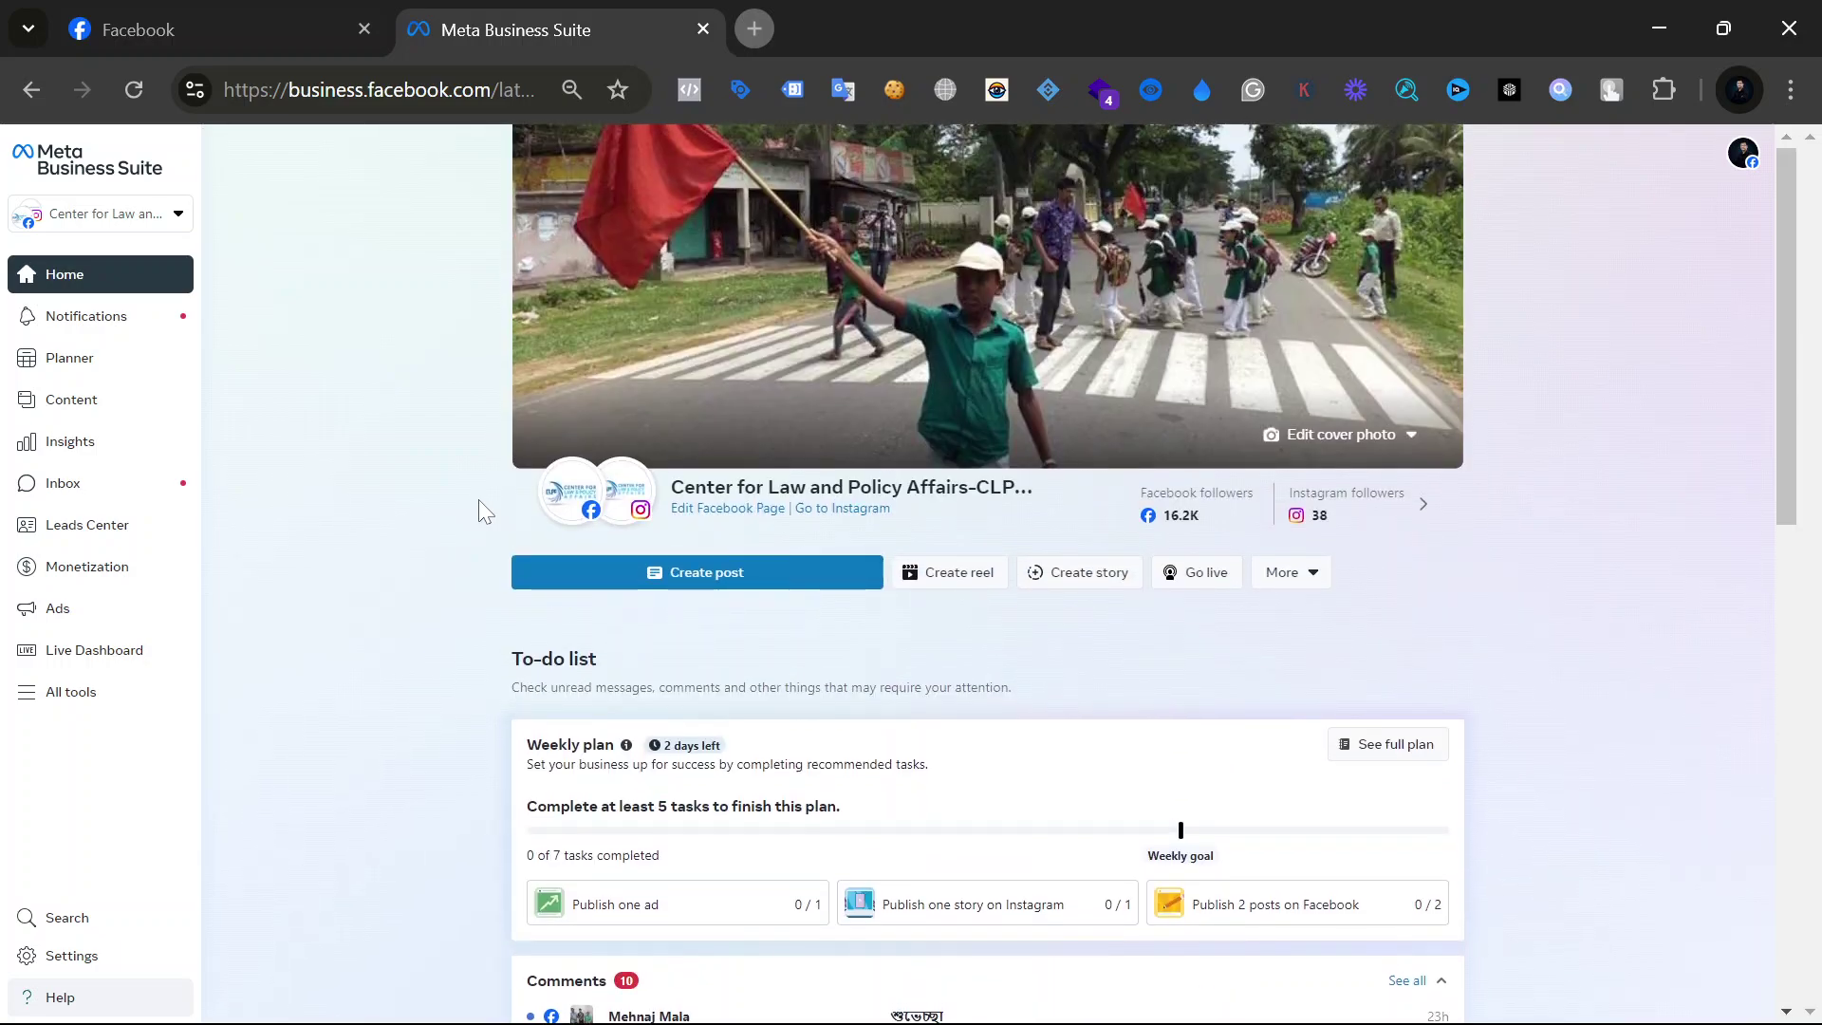
scroll(478, 499, down, 2)
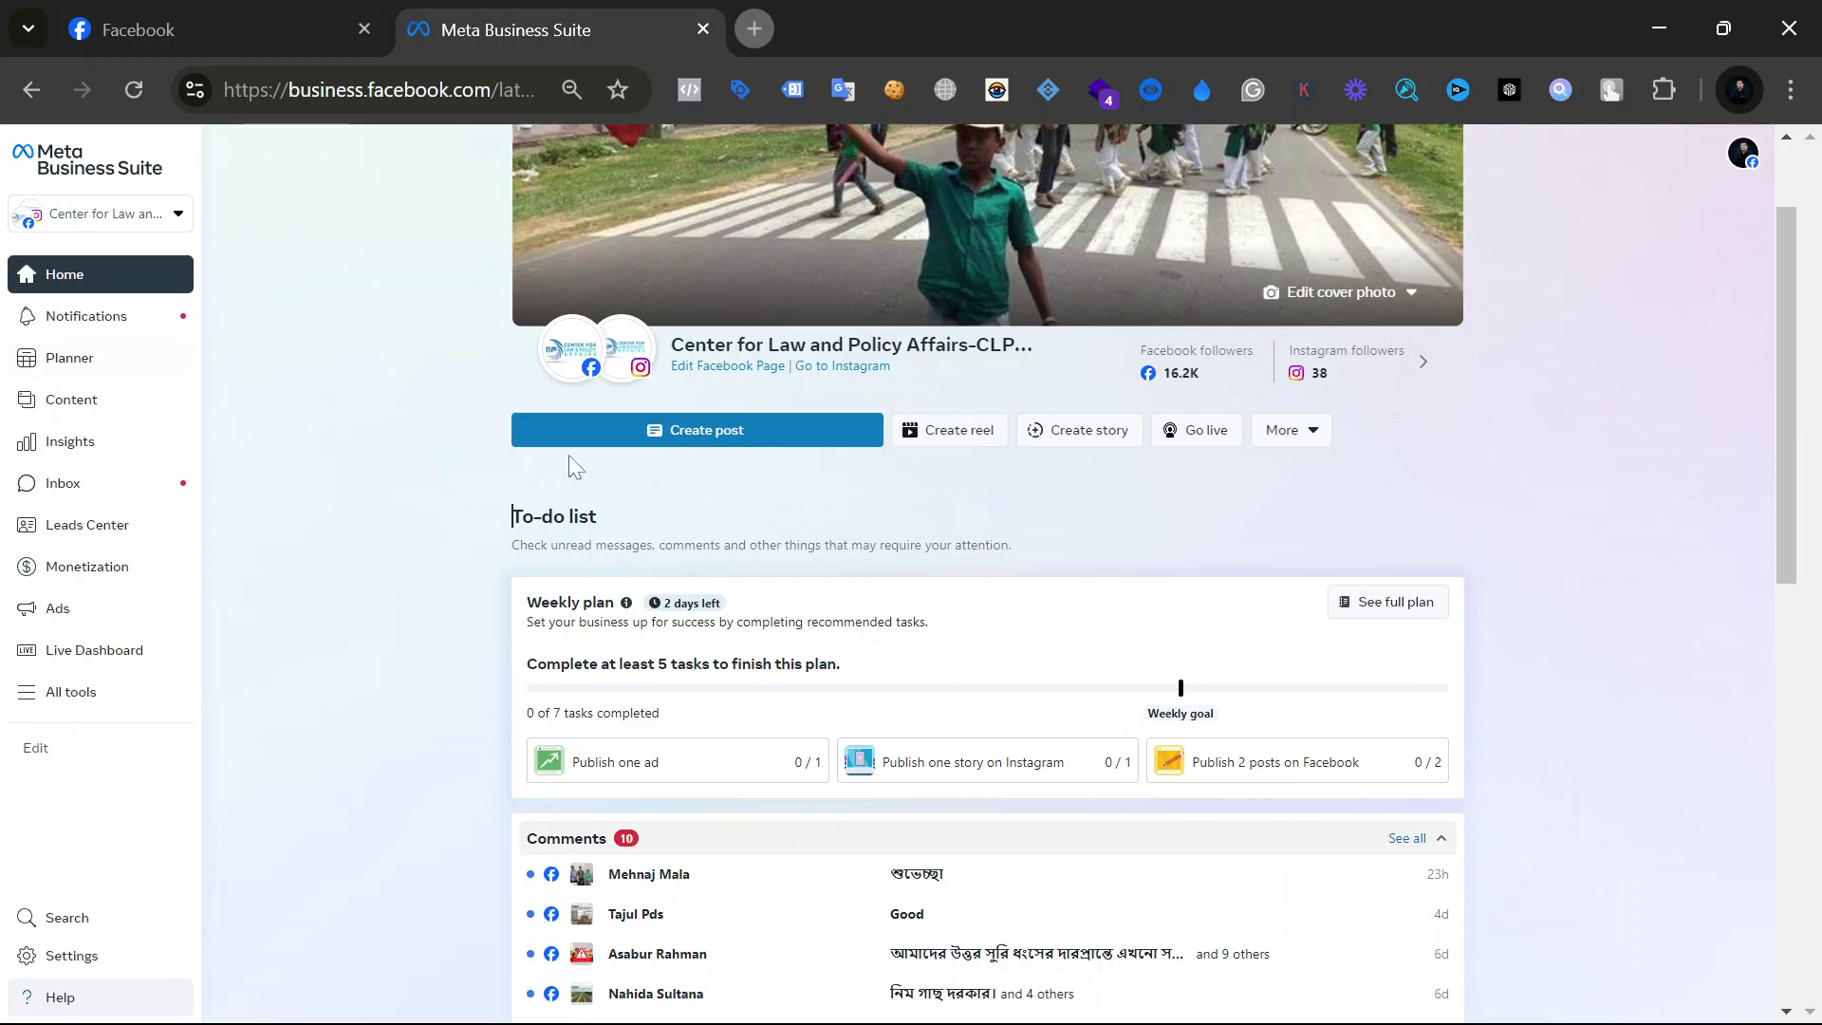
scroll(474, 554, up, 1)
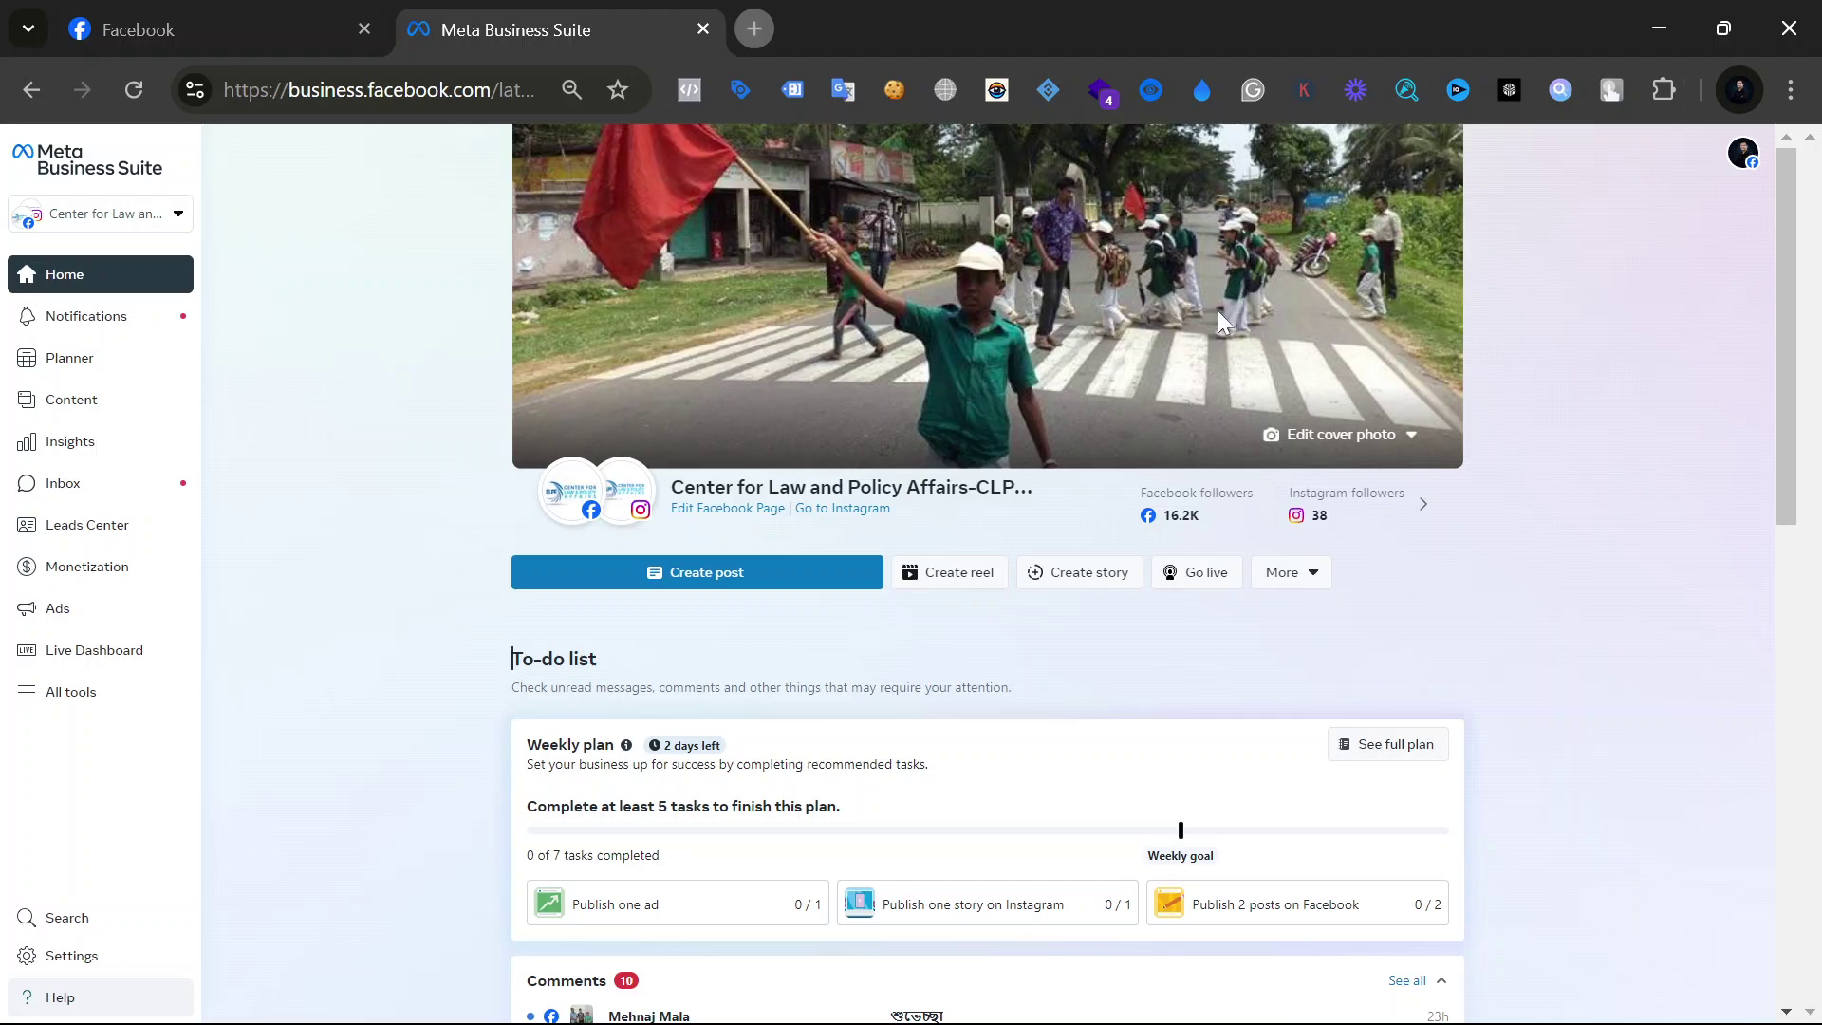
scroll(1219, 318, down, 1)
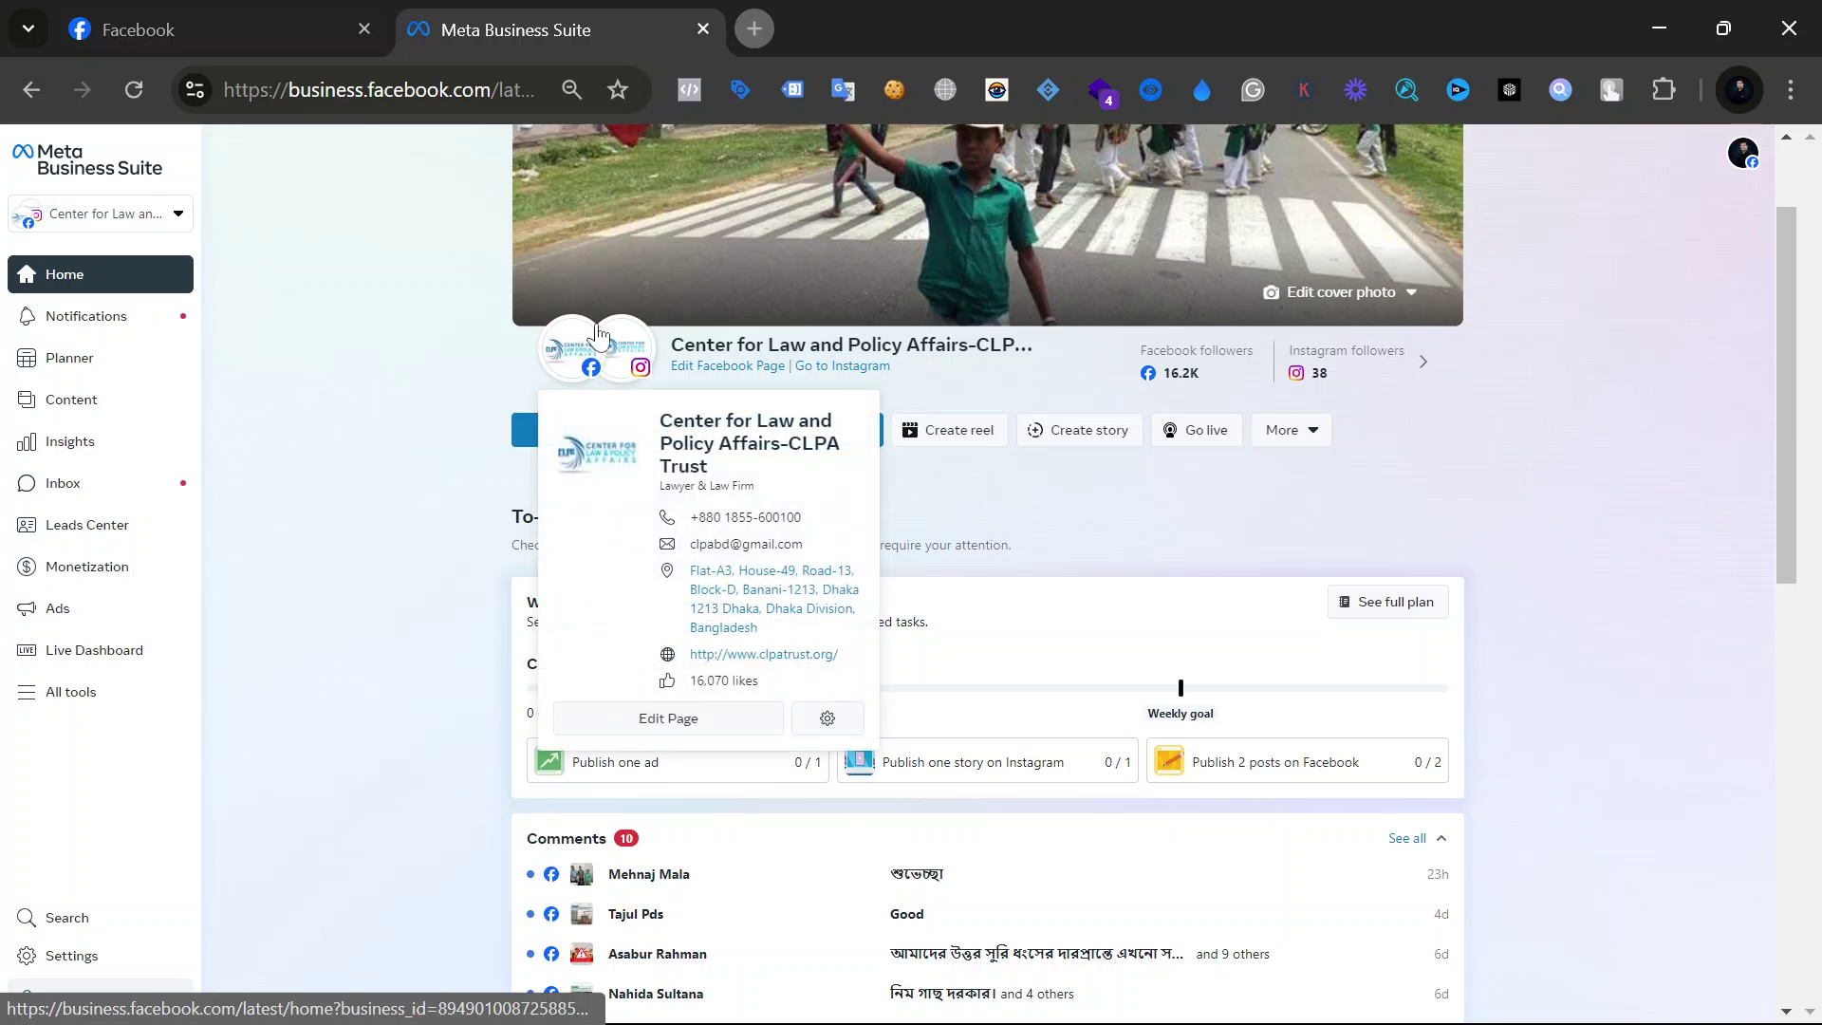
mouse_move(626, 375)
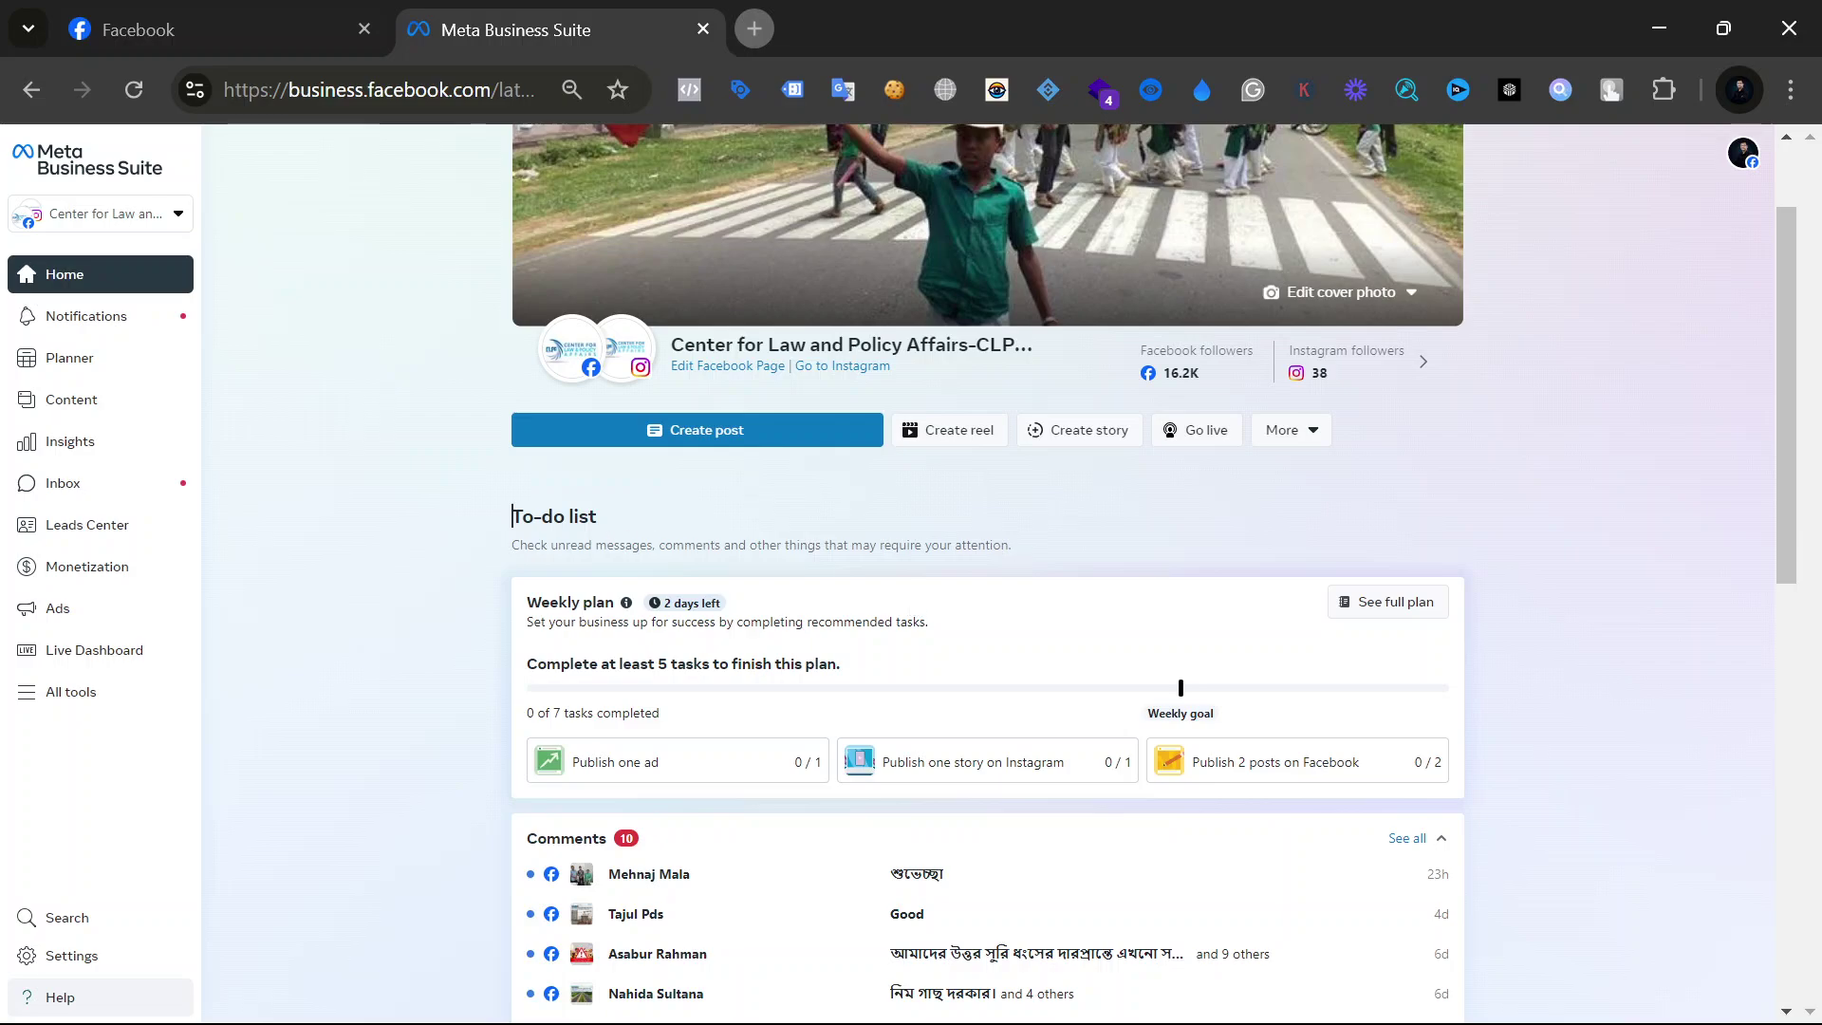
Step: Examine the To-do list and its Weekly plan, including the explanation of how recommended tasks are calculated
drag(466, 497, 680, 514)
click(465, 598)
drag(500, 579, 866, 688)
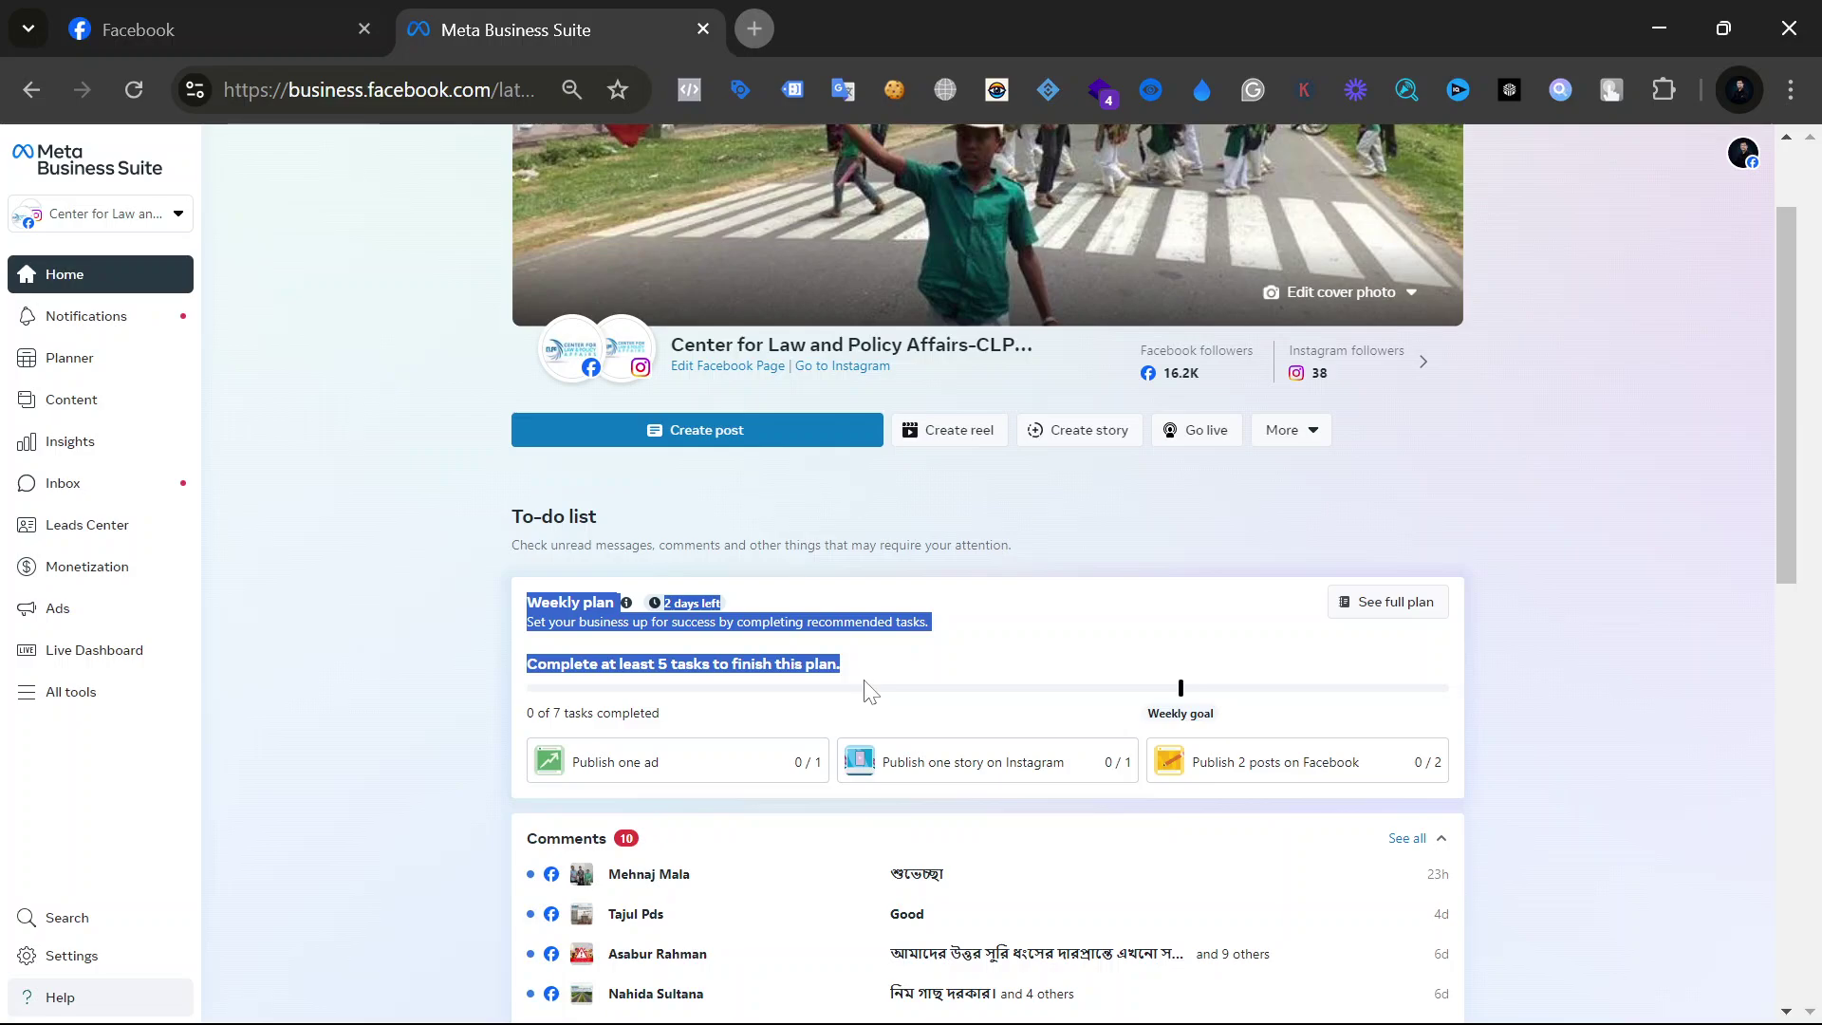
click(501, 632)
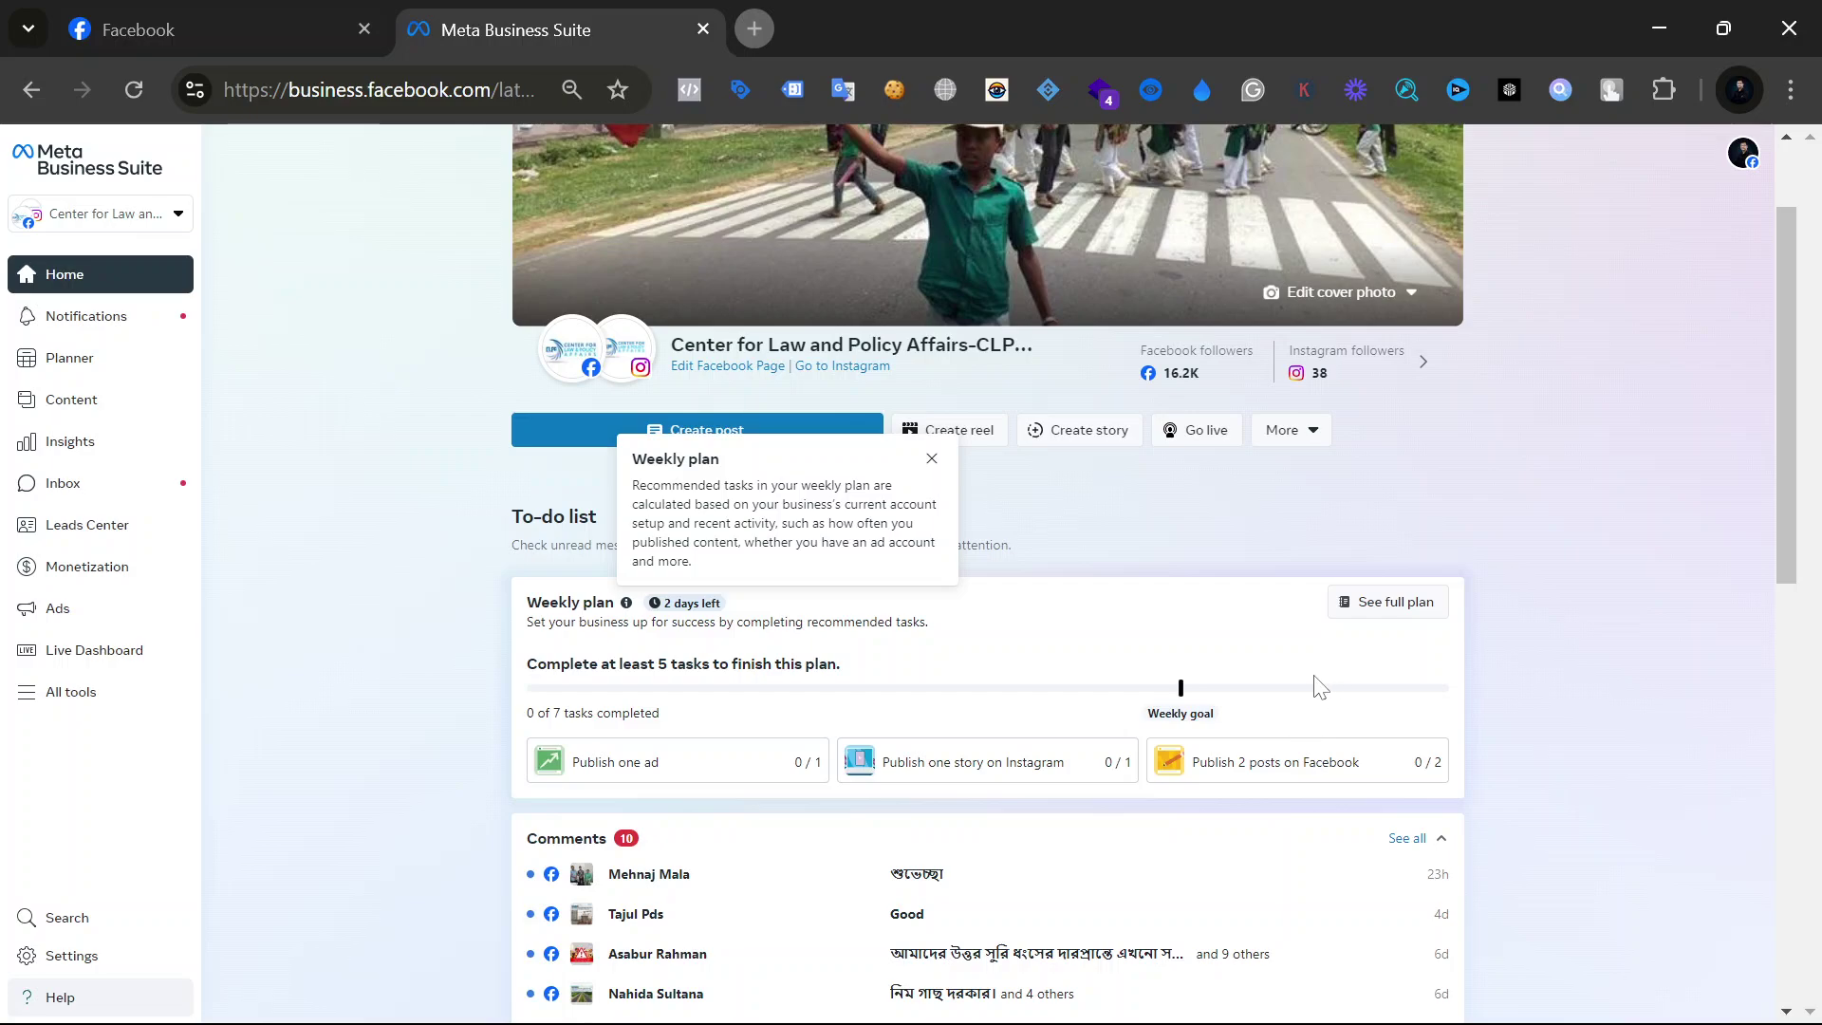
scroll(1305, 685, down, 3)
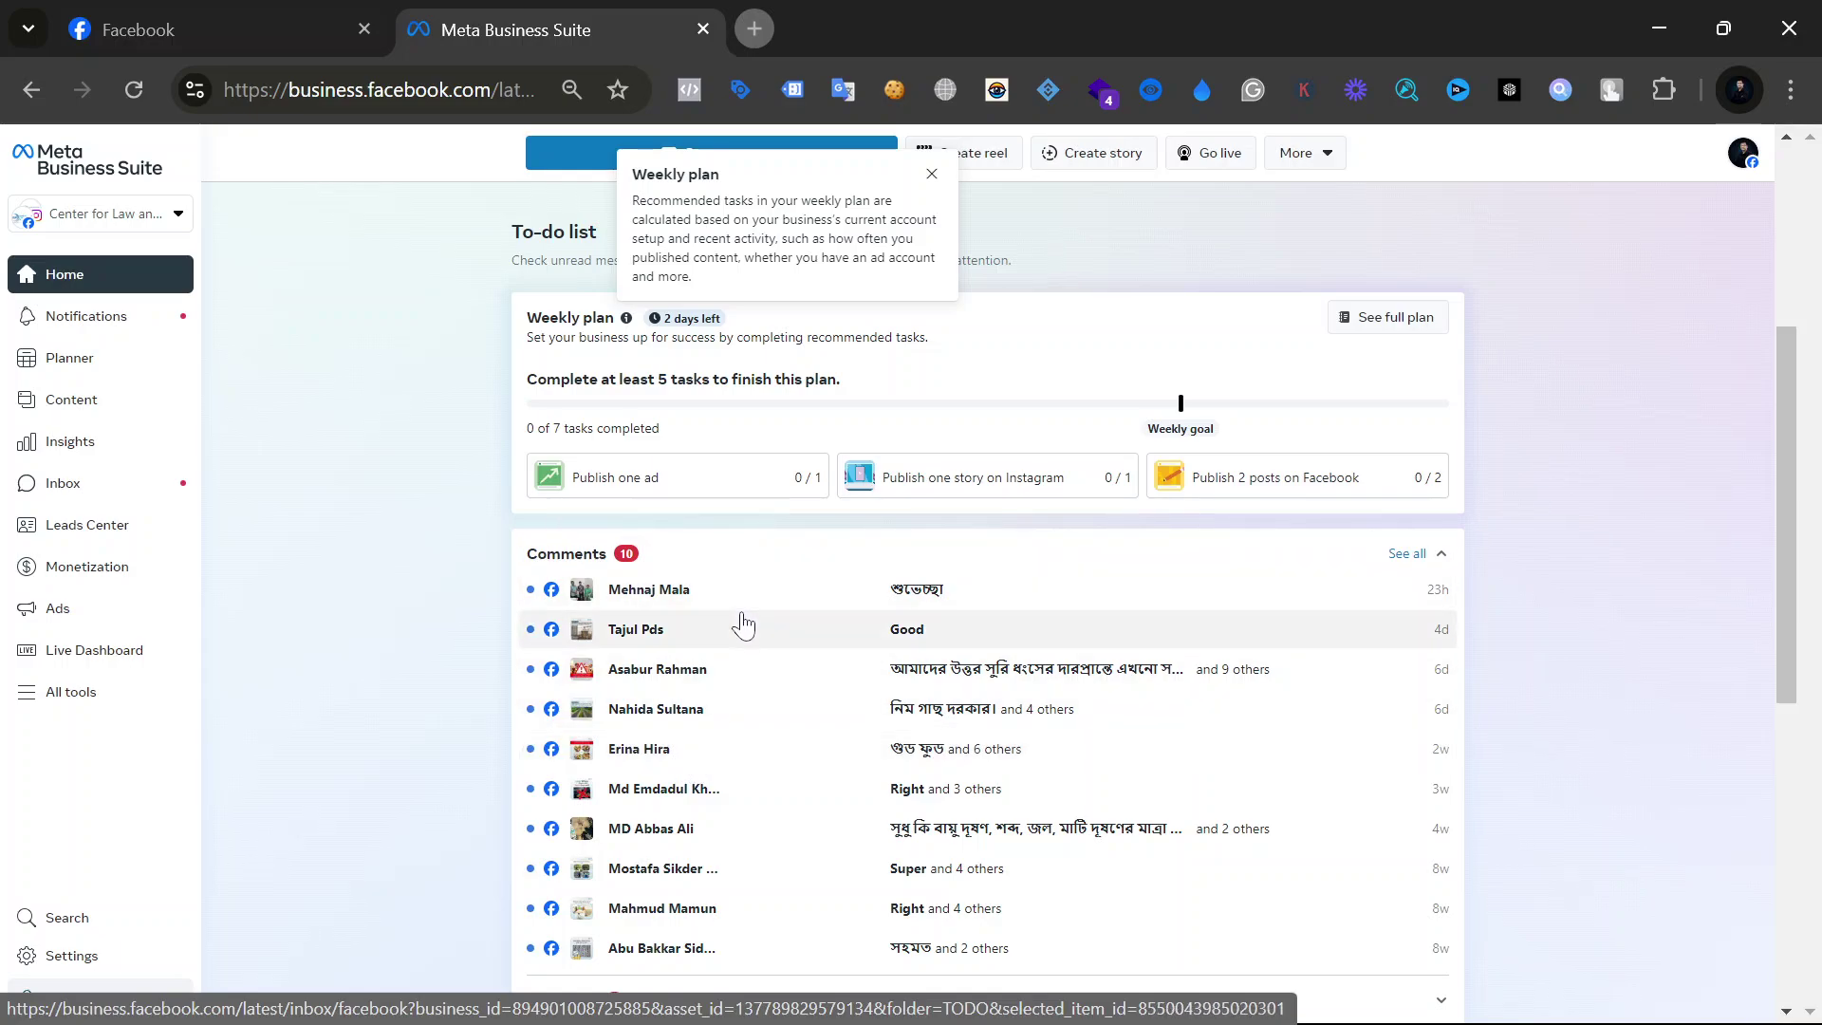
Step: Review the comments list and the weekly planner under Manage your marketing content
scroll(743, 623, down, 5)
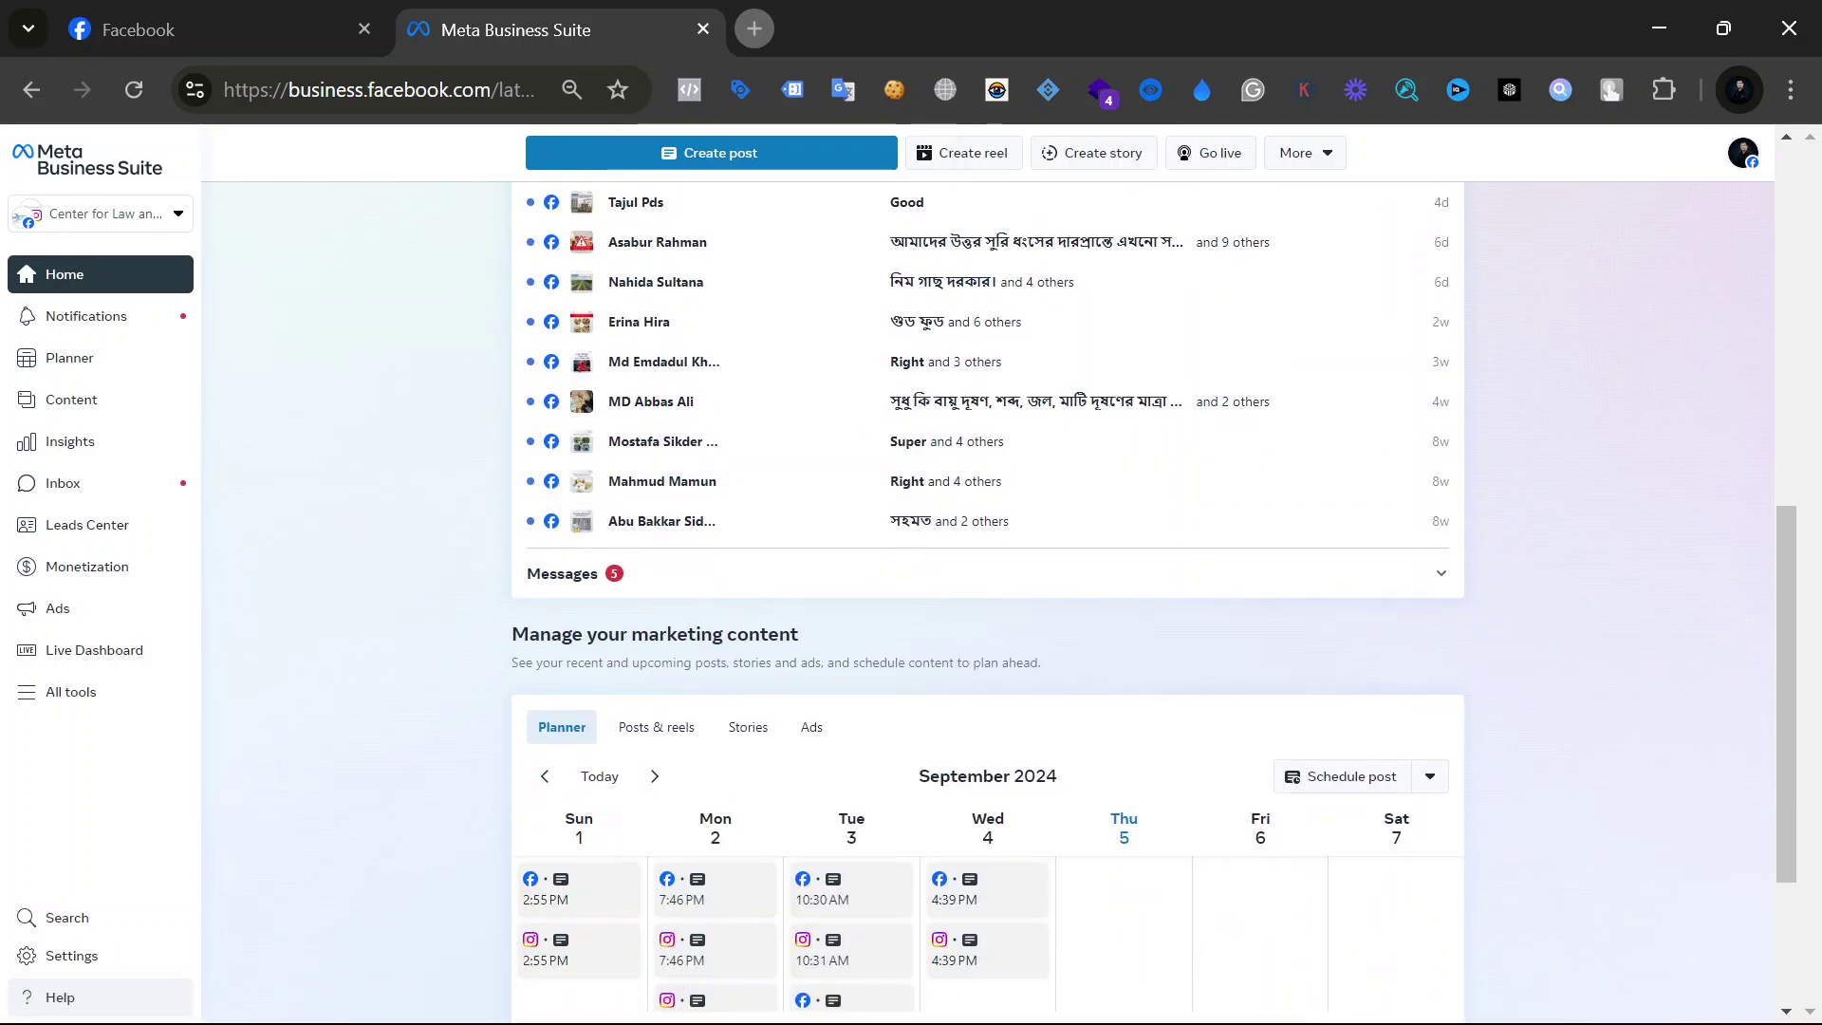
scroll(740, 673, down, 3)
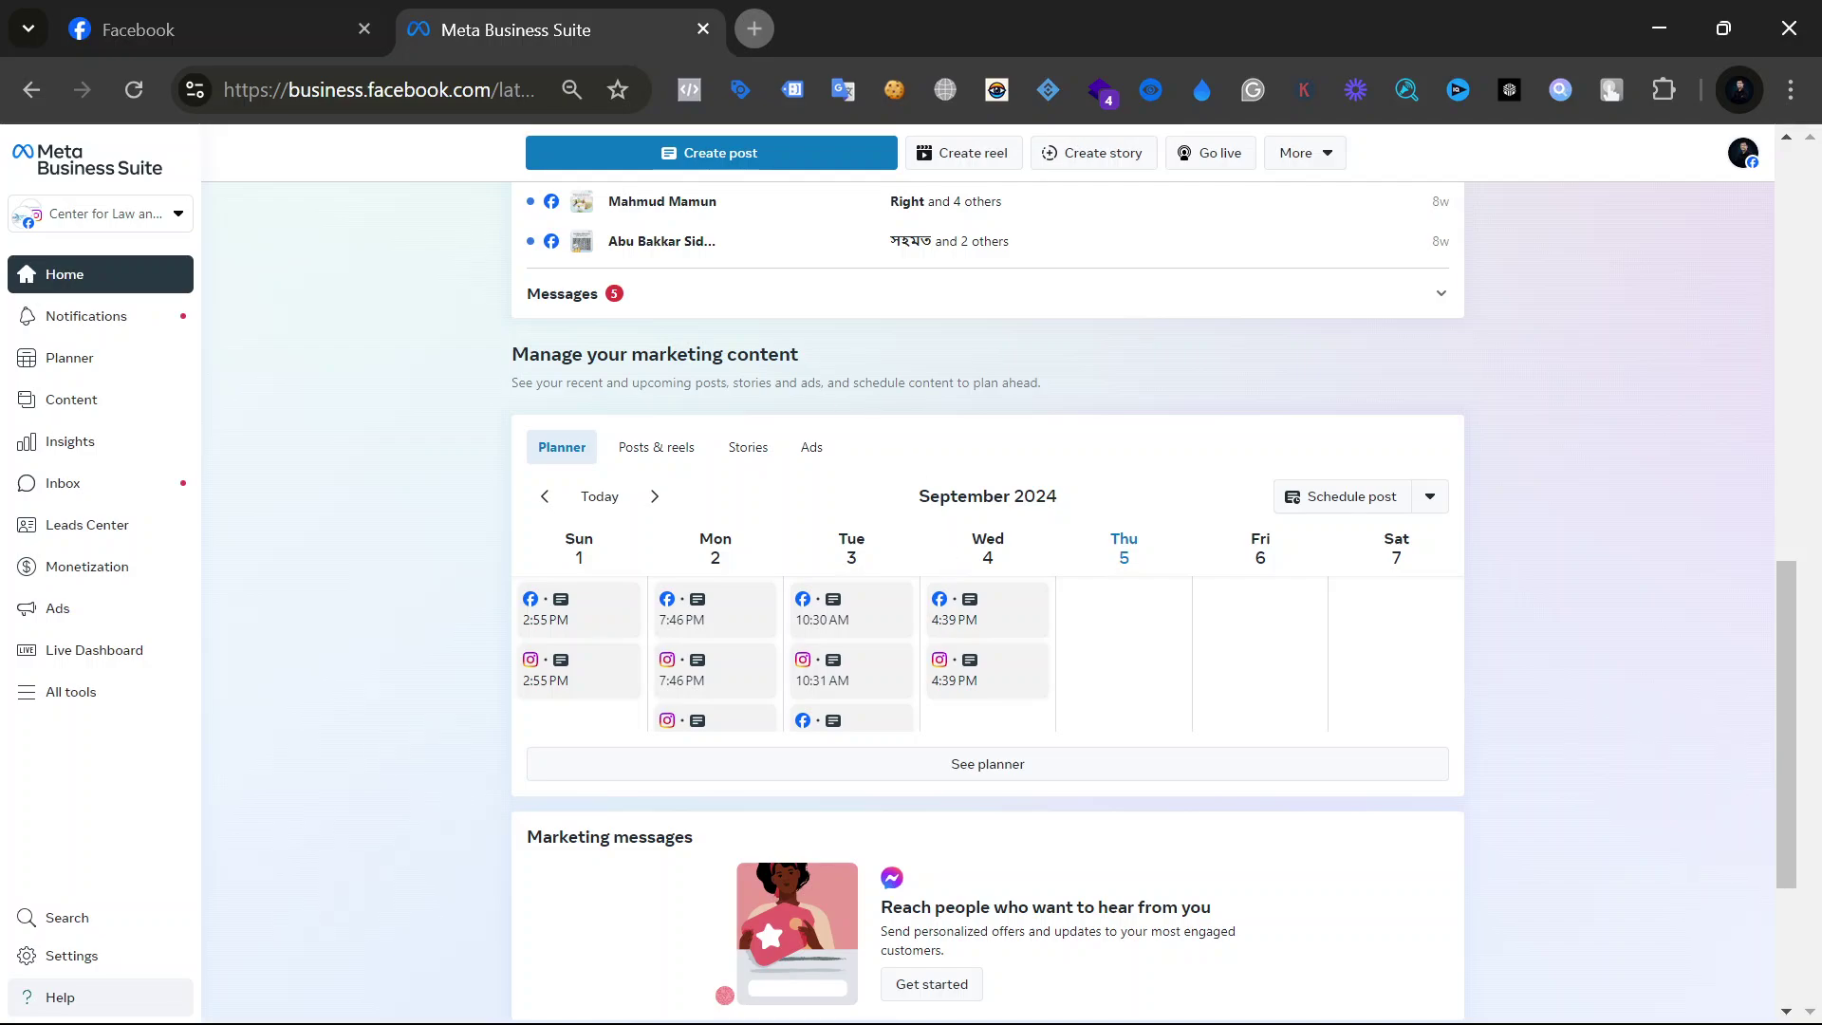
drag(540, 354, 800, 354)
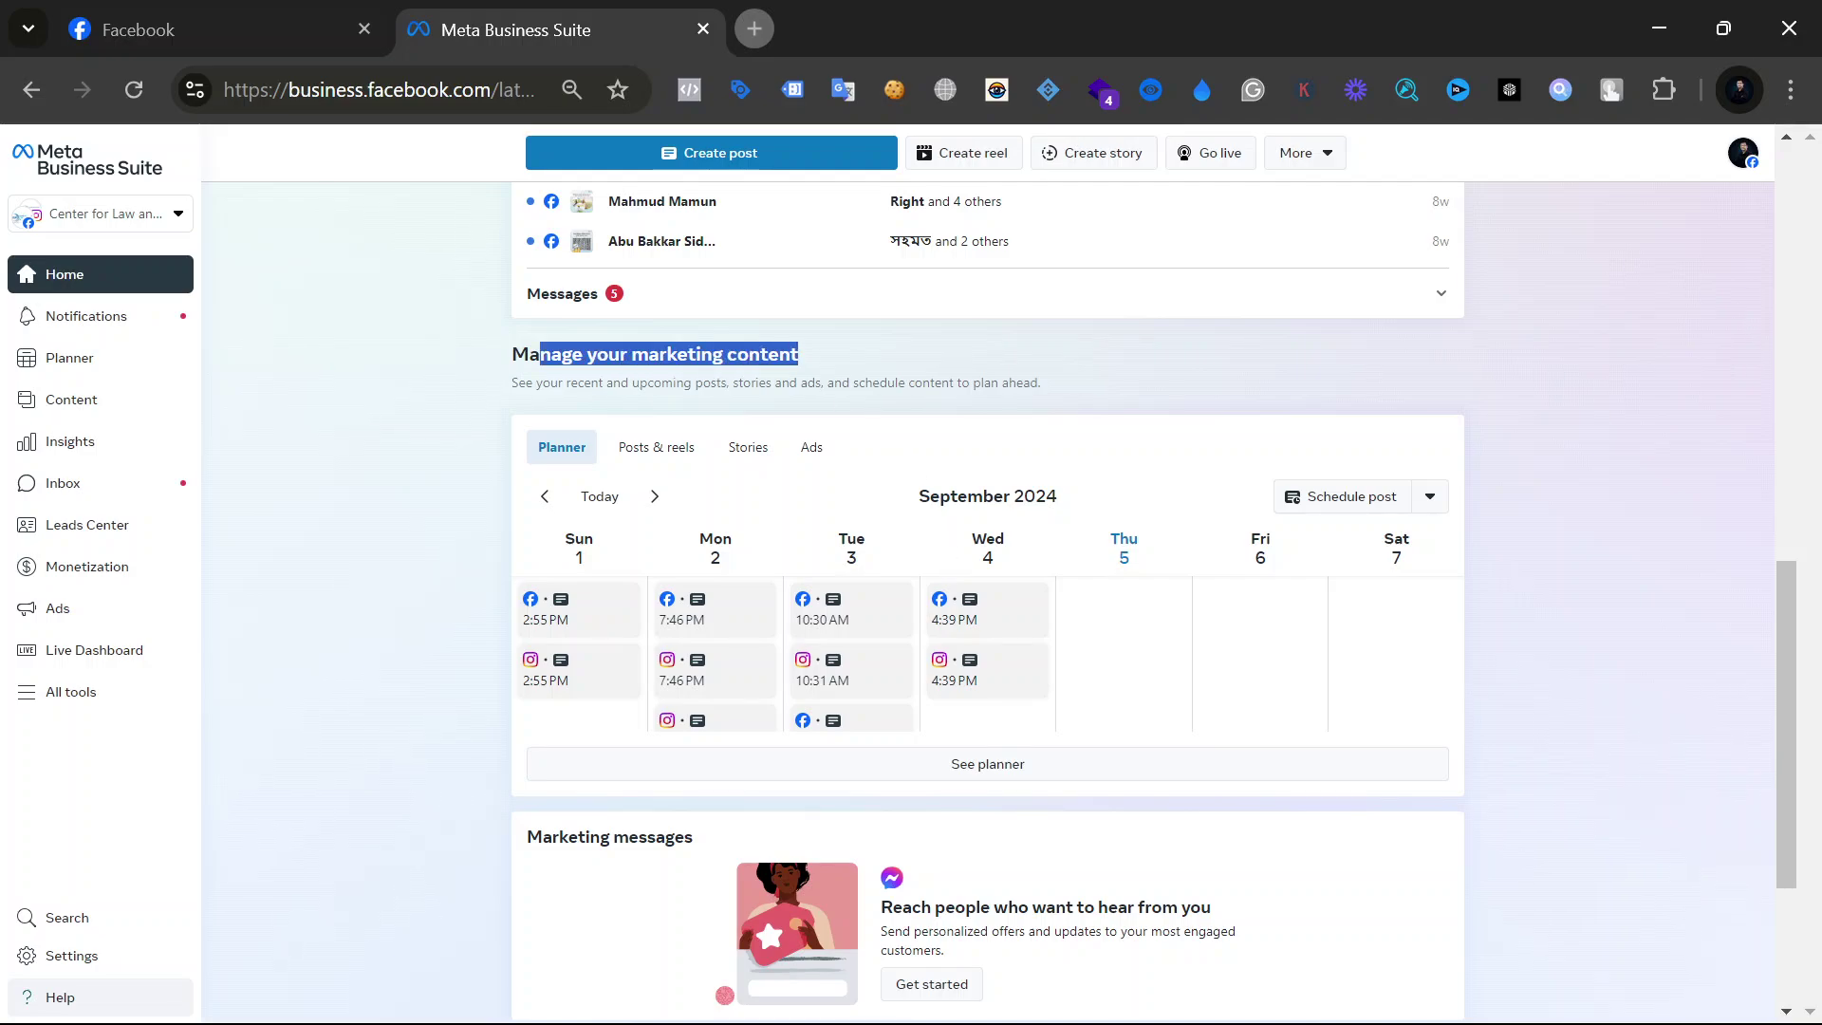
click(865, 359)
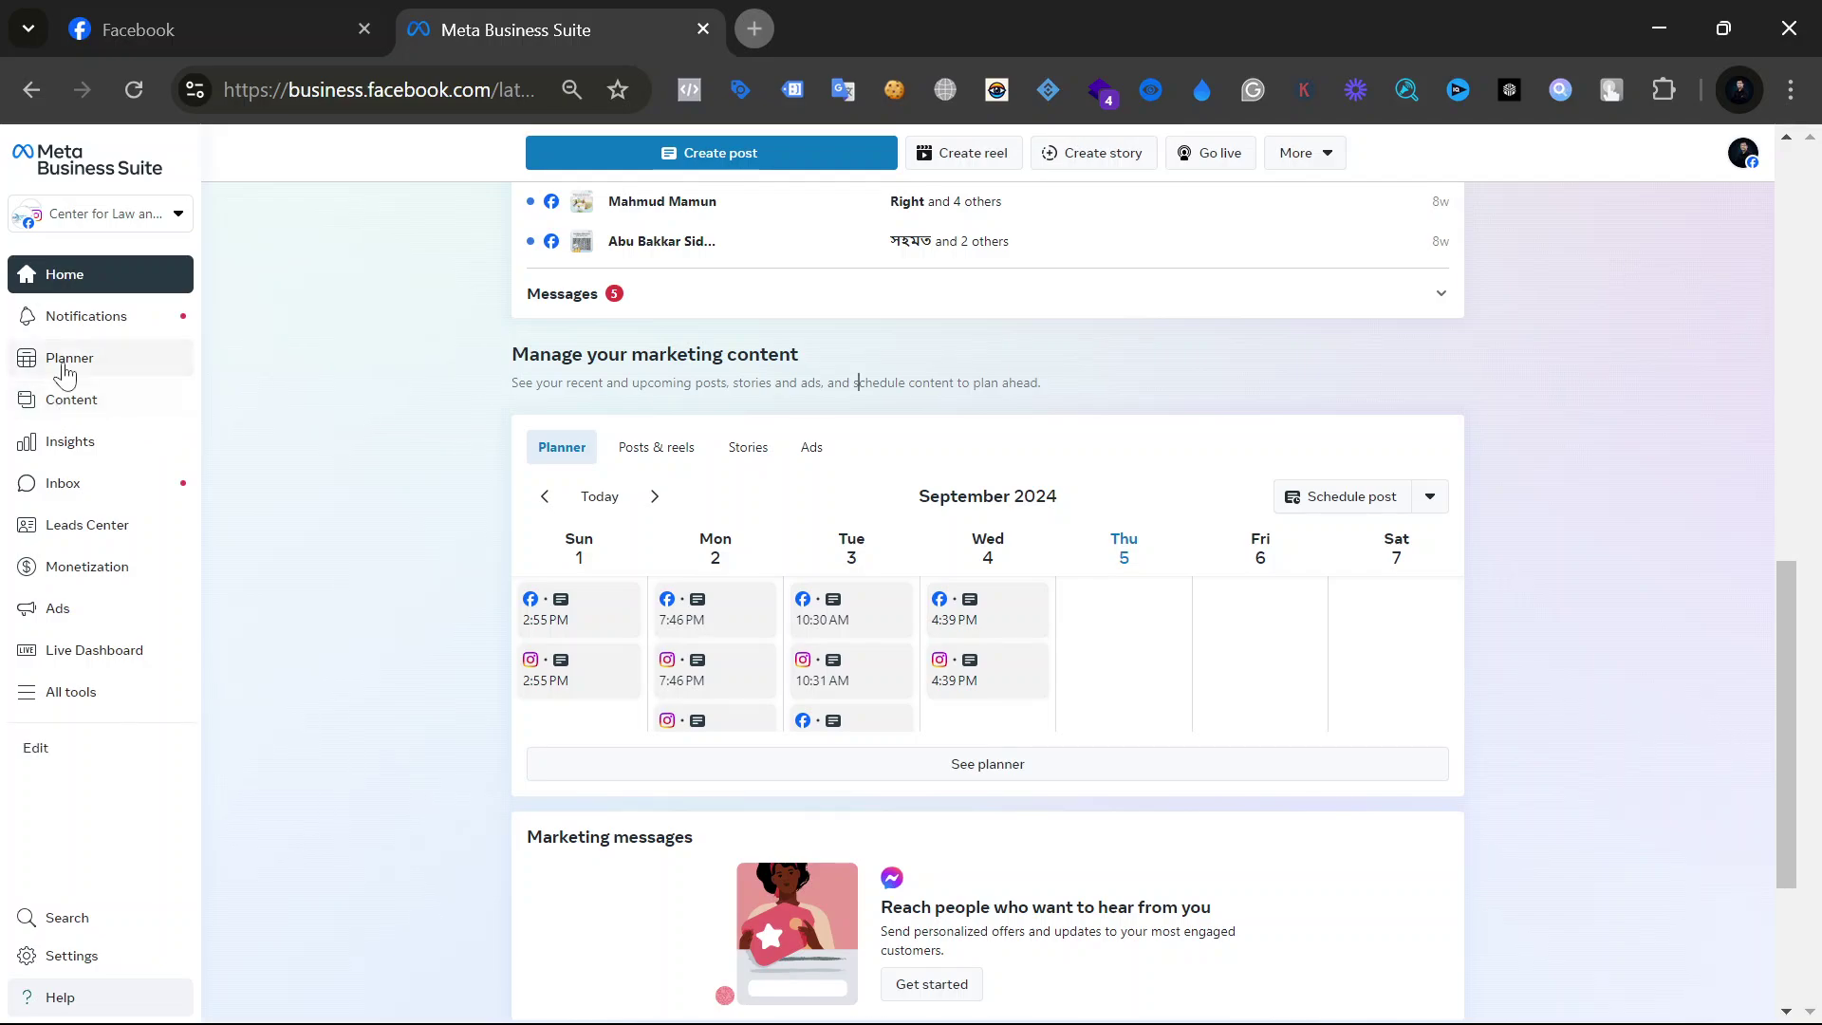
Step: Review the marketing messages, Explore more ways to grow and Grow your audience sections of the Home page
scroll(362, 766, down, 3)
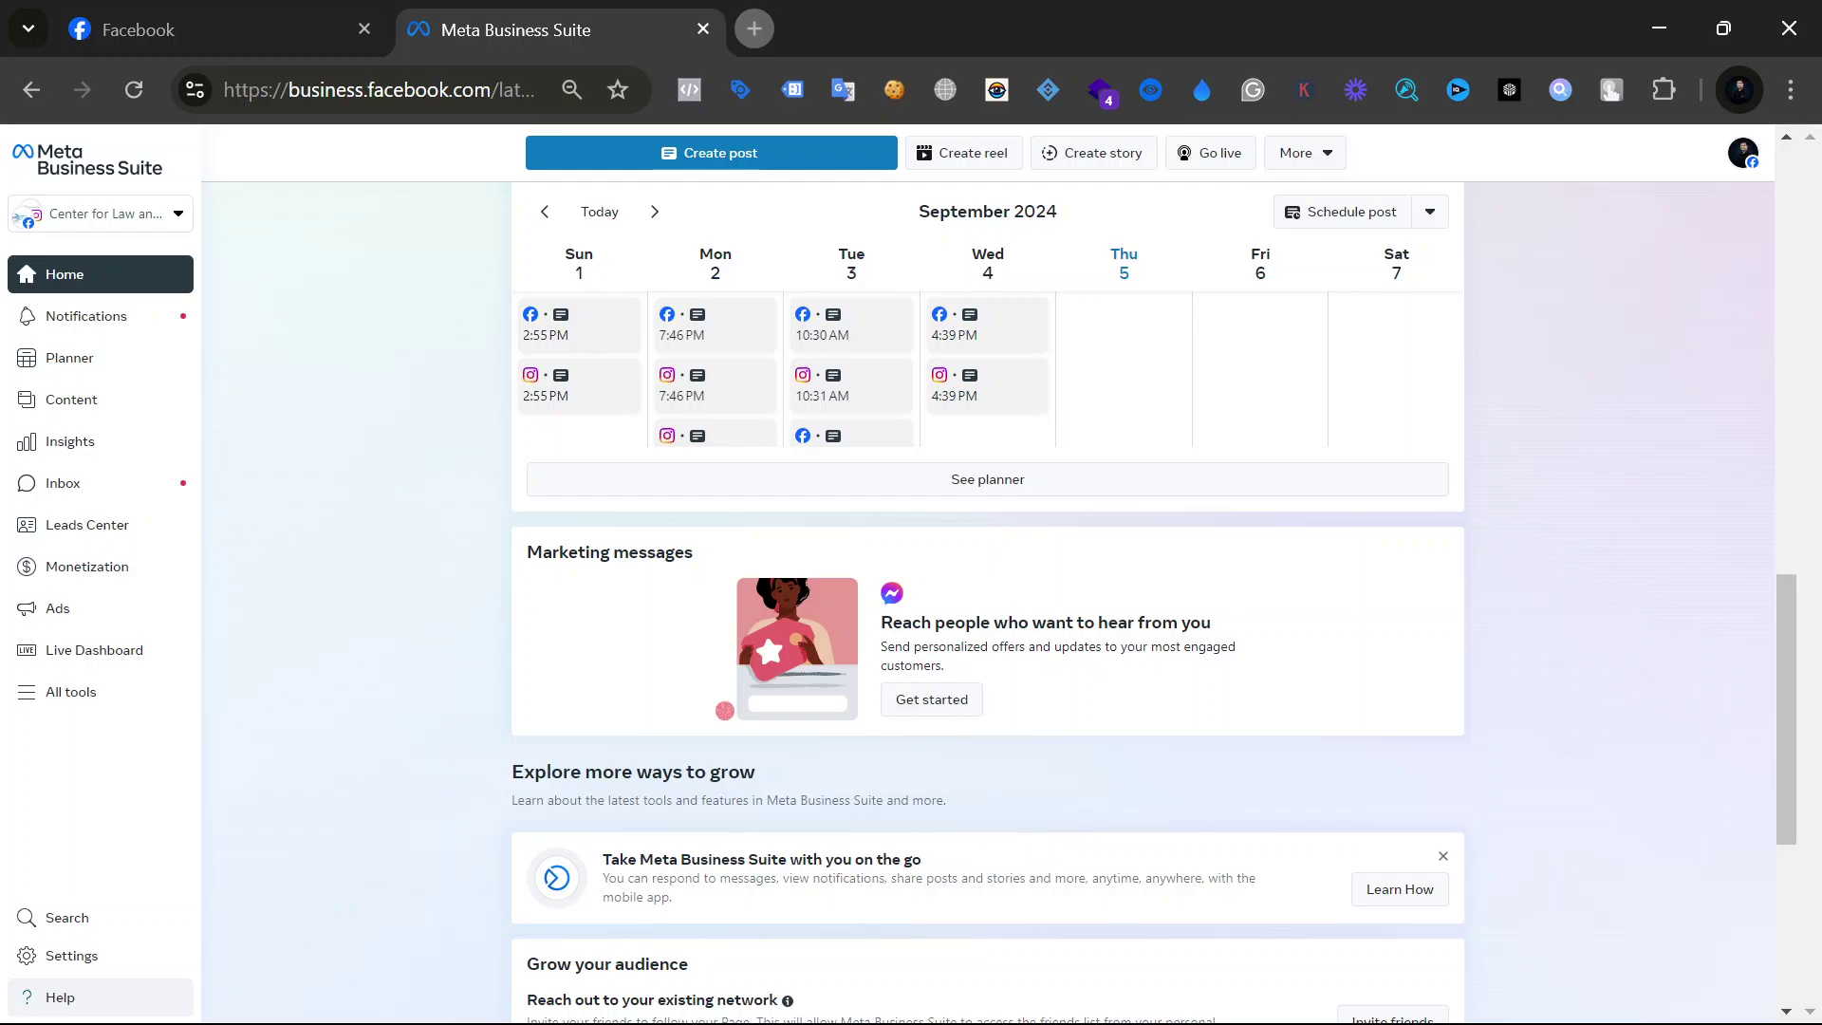
scroll(669, 711, down, 3)
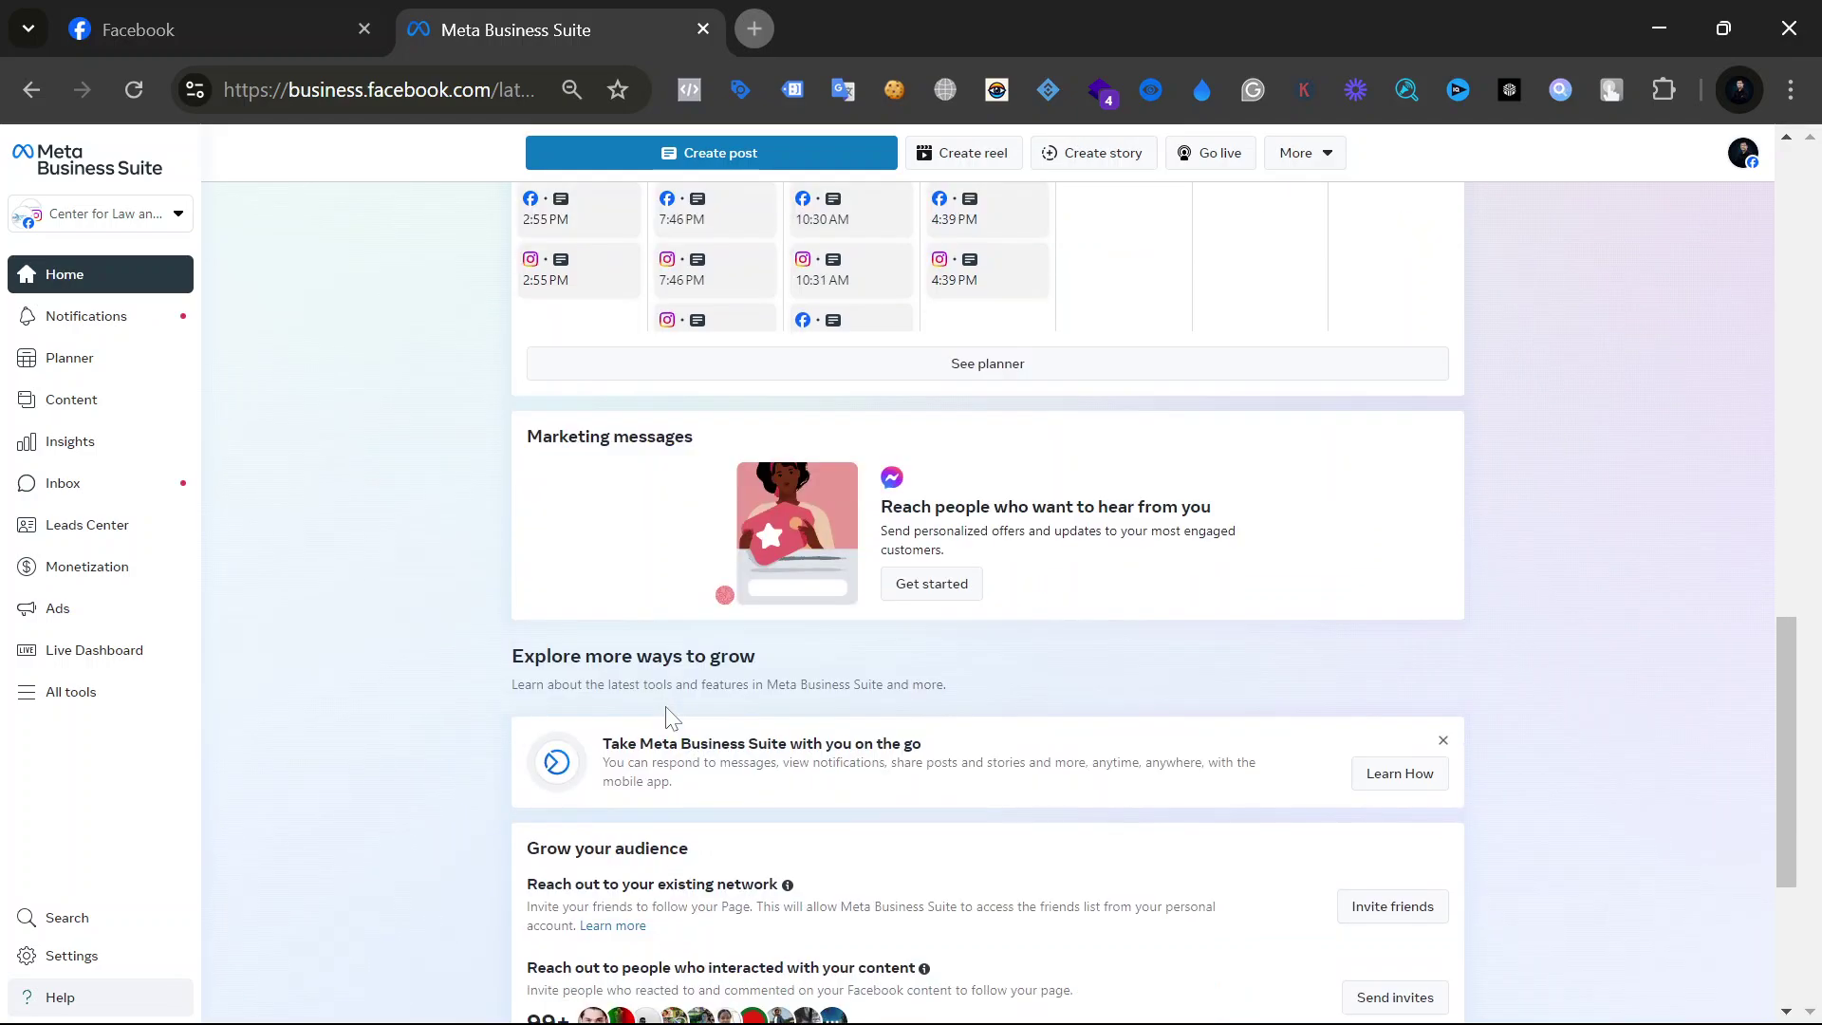
scroll(920, 755, down, 2)
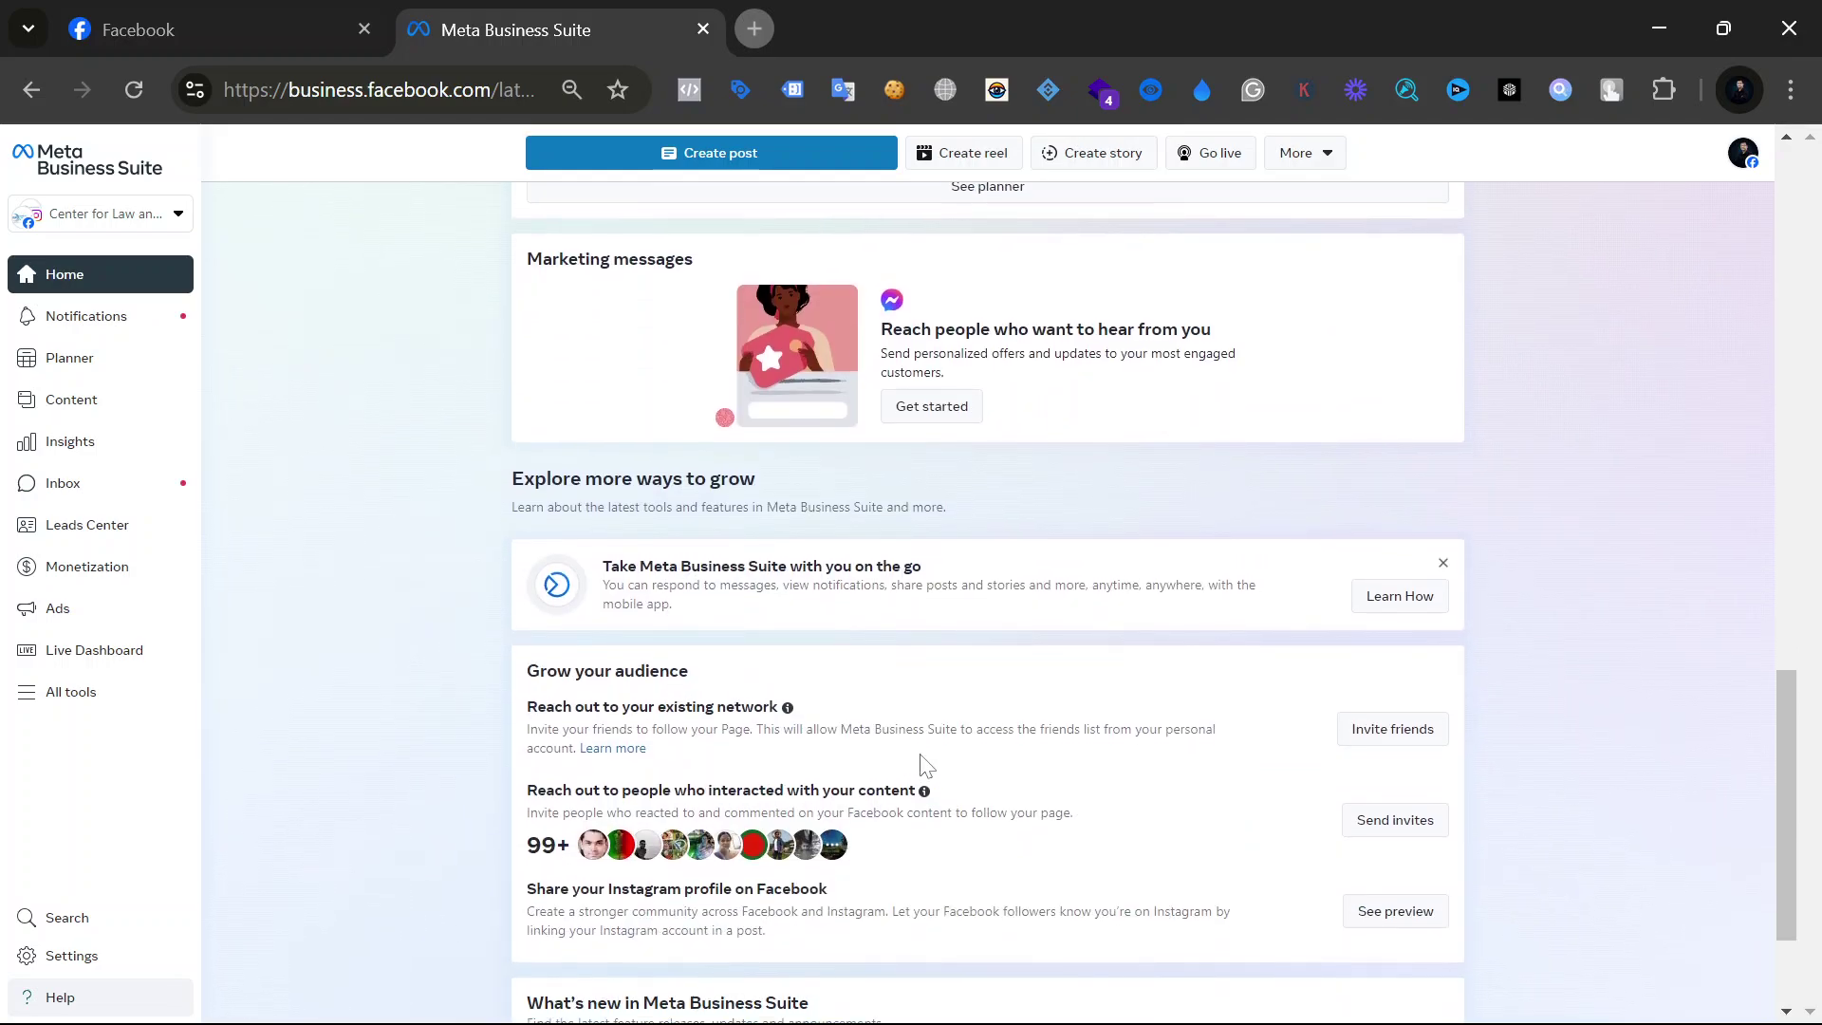
drag(538, 537, 816, 531)
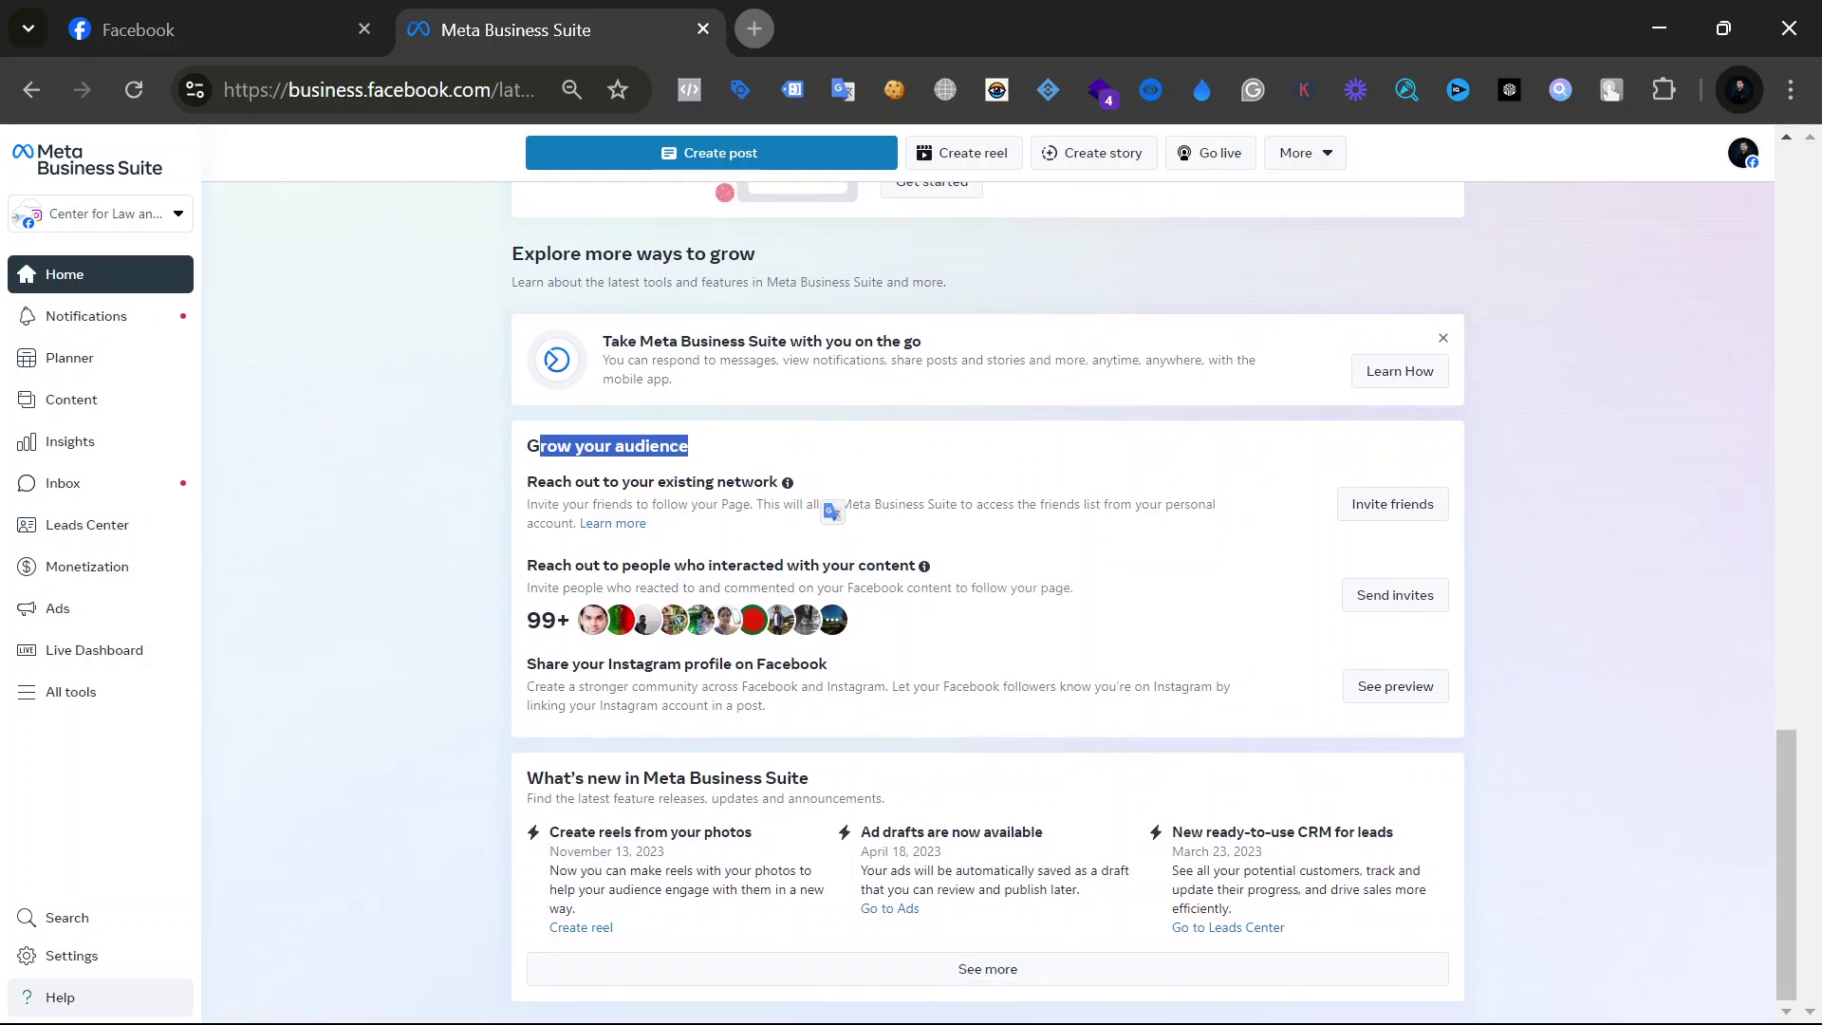
scroll(764, 896, down, 2)
Step: View the page's notifications and close them again
scroll(708, 727, up, 12)
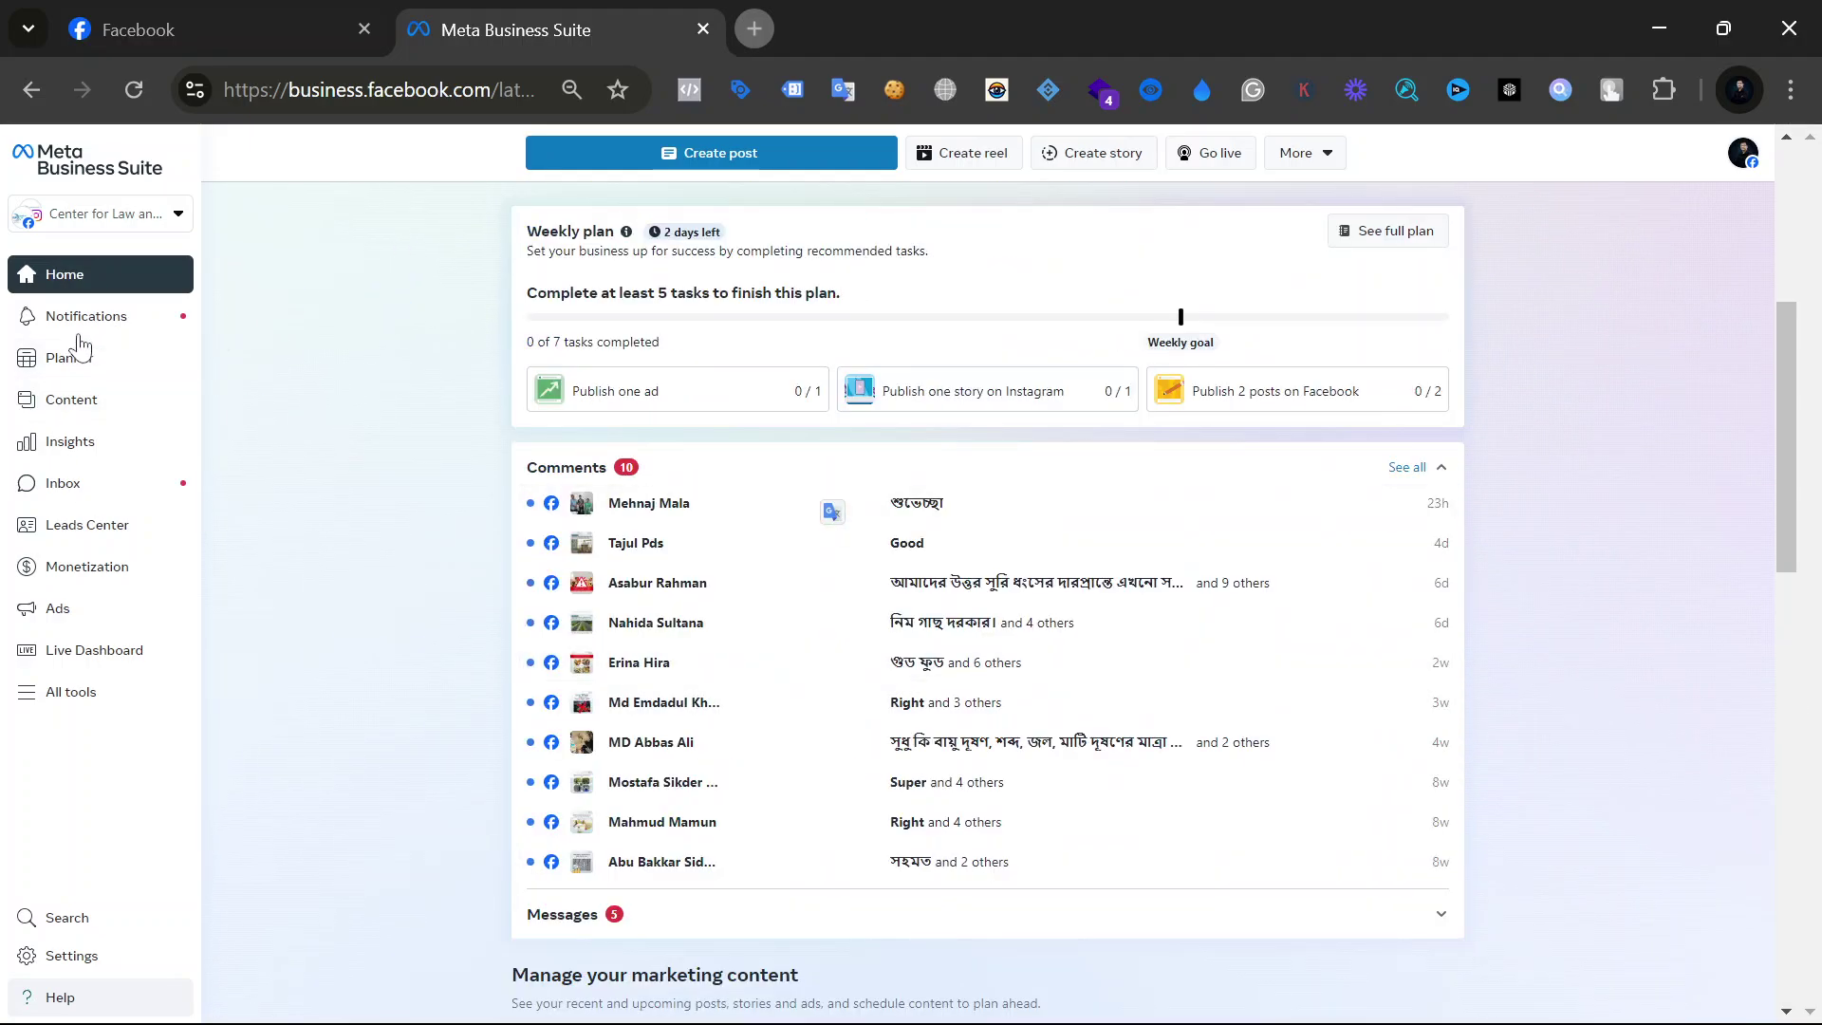
click(80, 330)
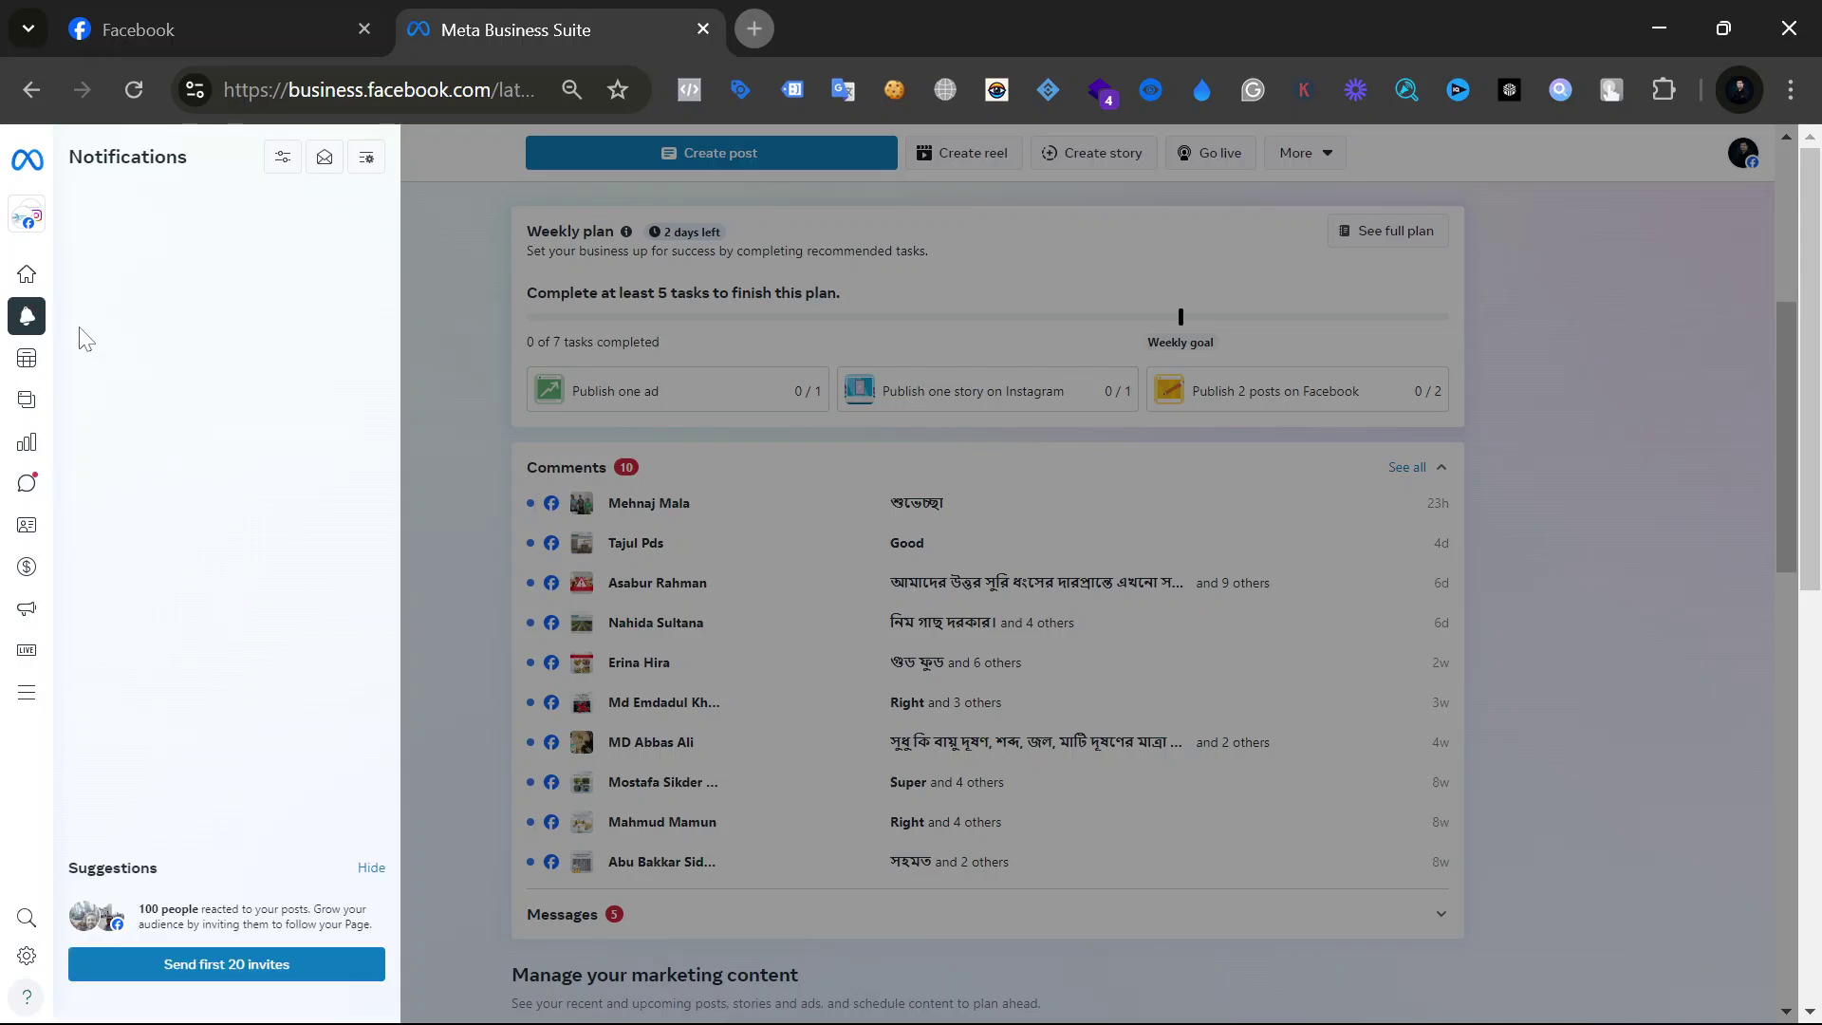
click(437, 412)
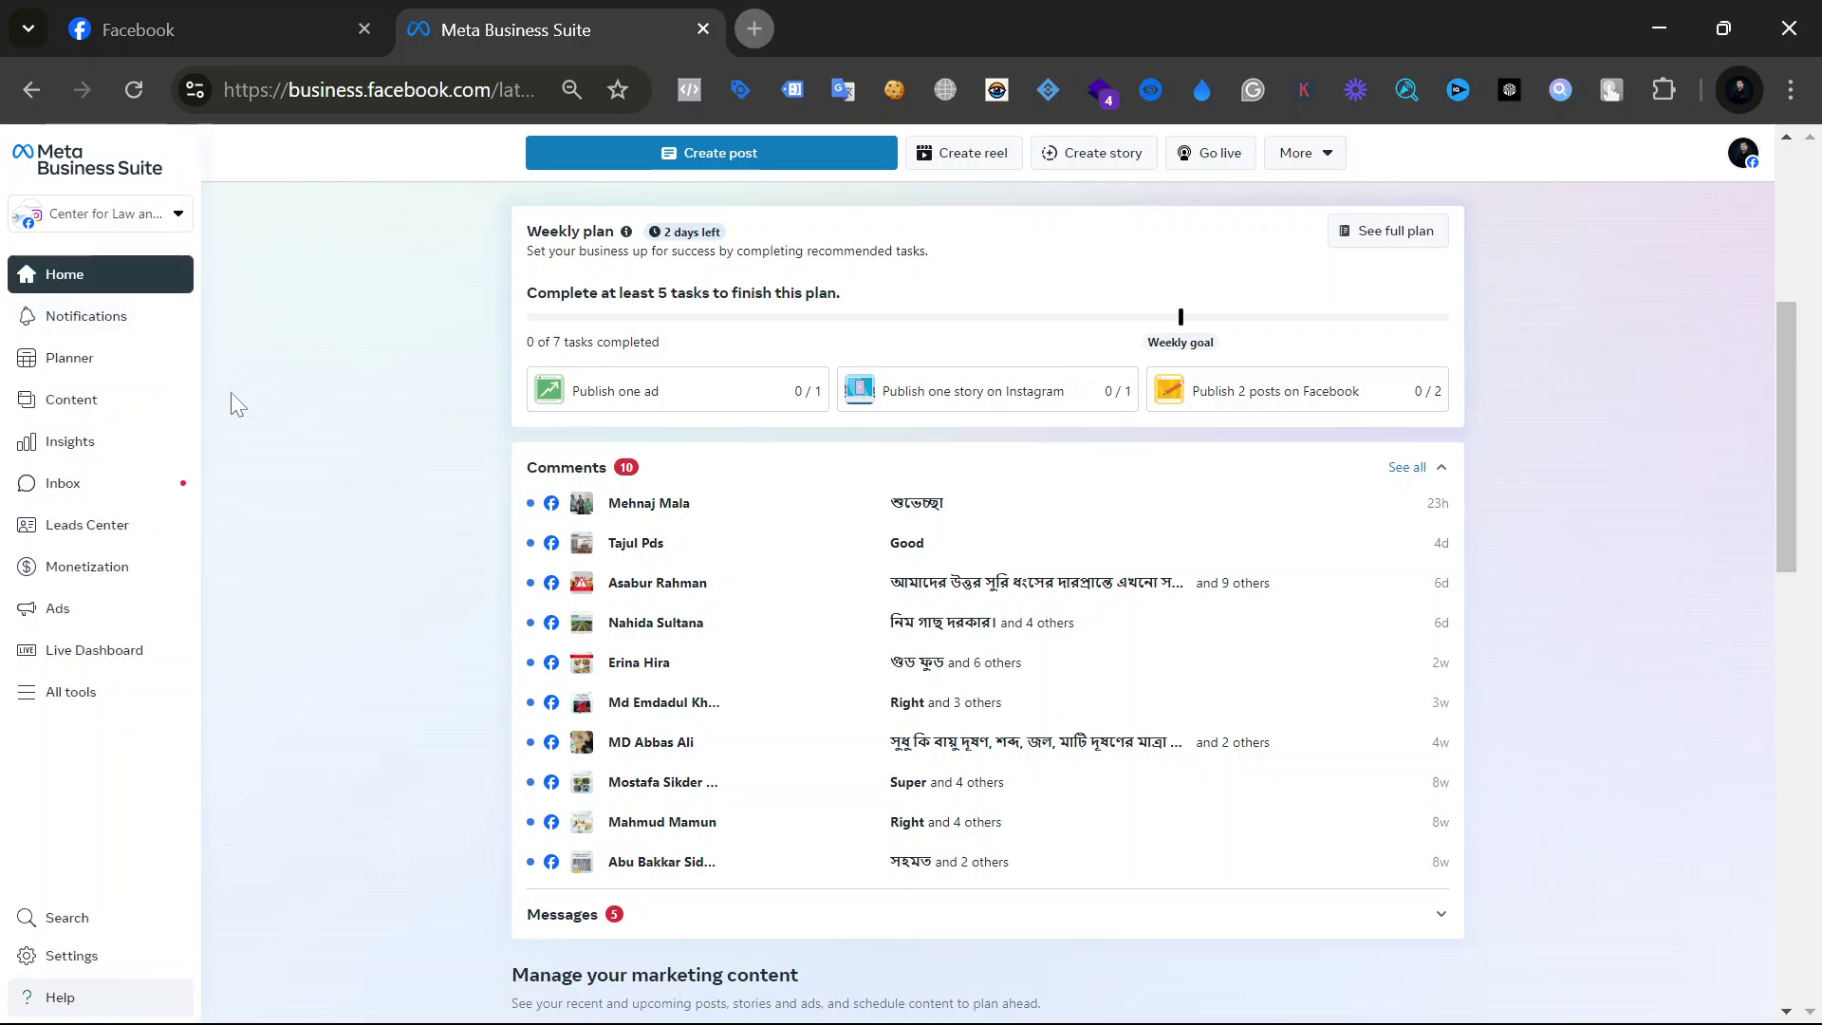
Step: Open the Planner and examine the weekly calendar of published posts for September 2024
click(107, 377)
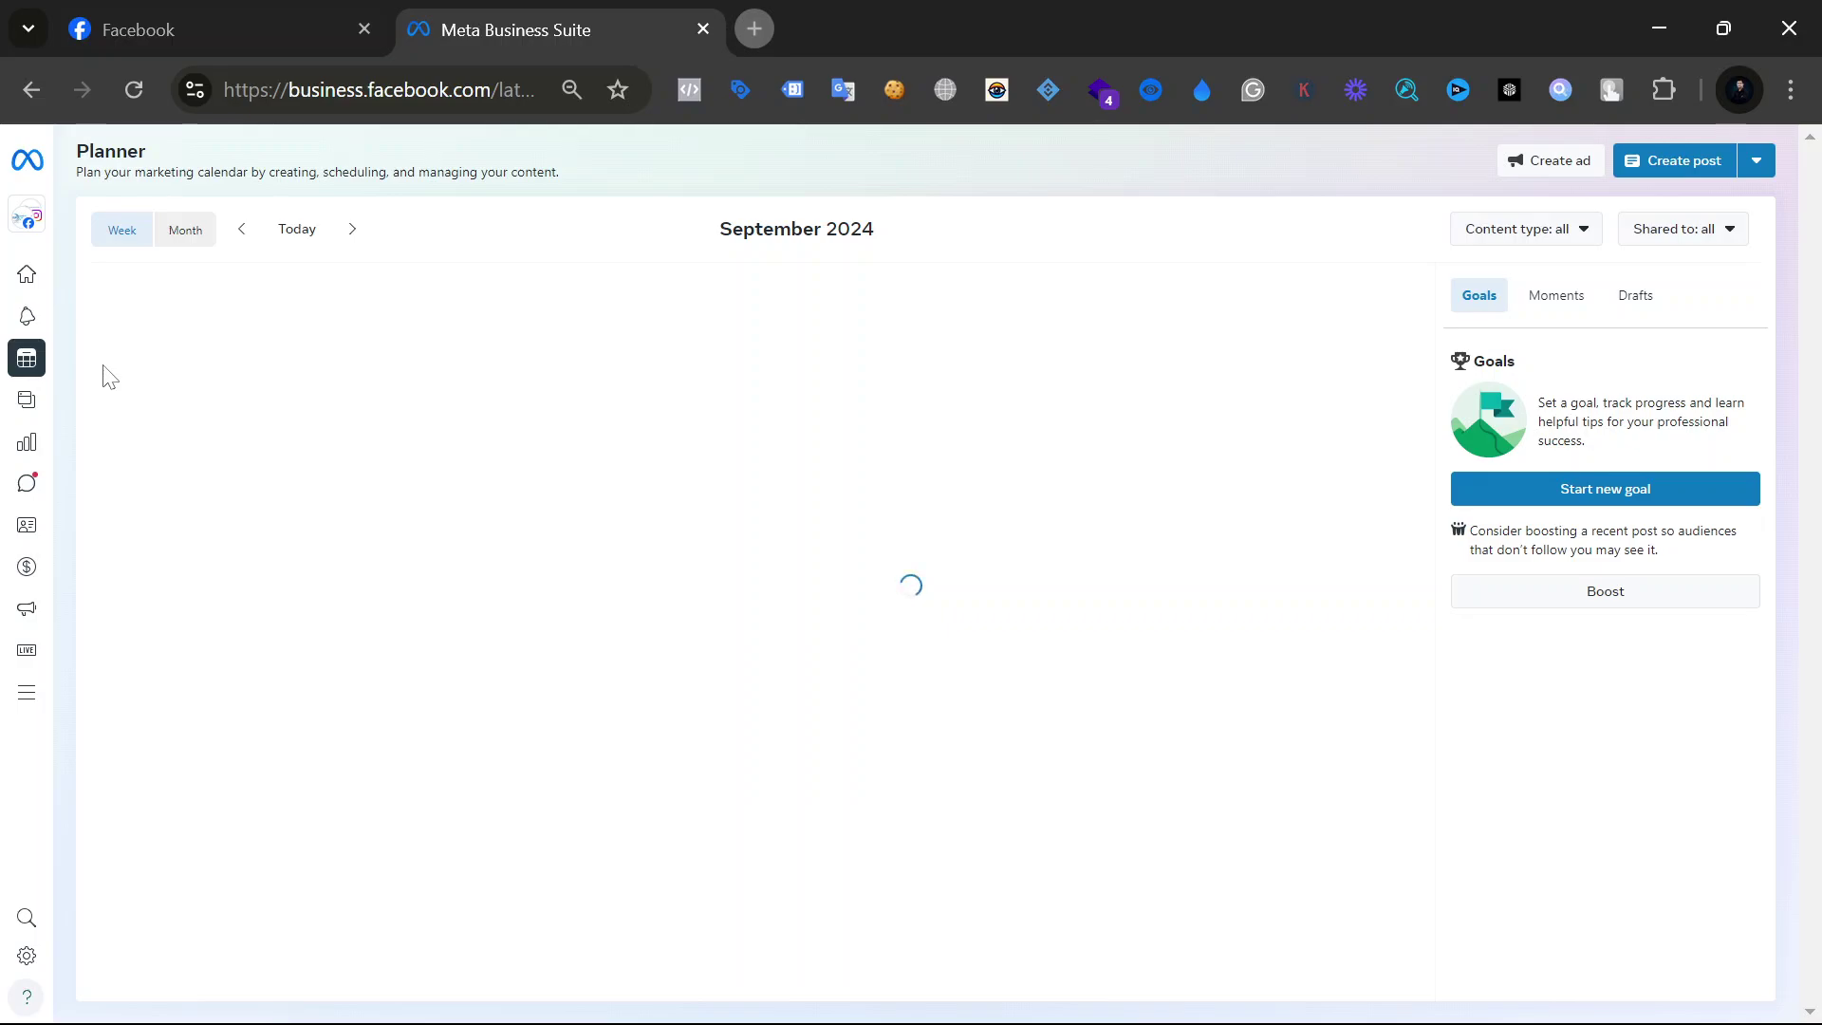
mouse_move(19, 337)
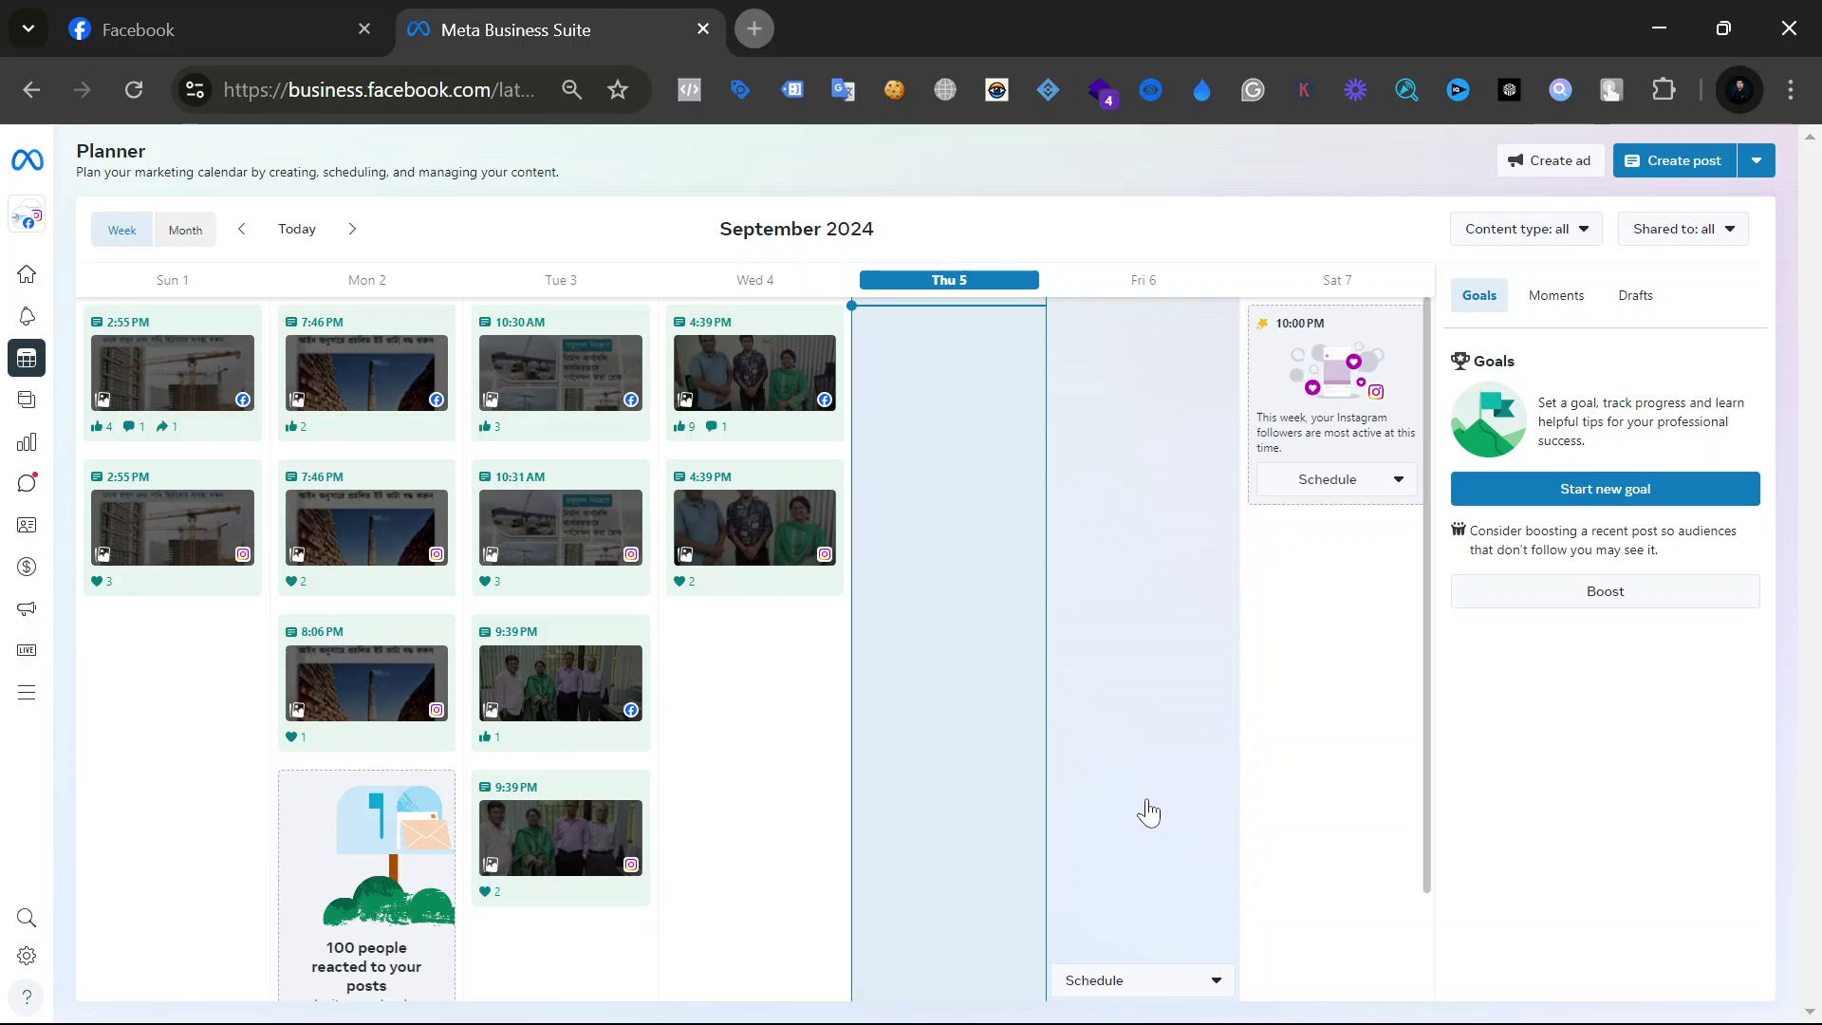
mouse_move(52, 393)
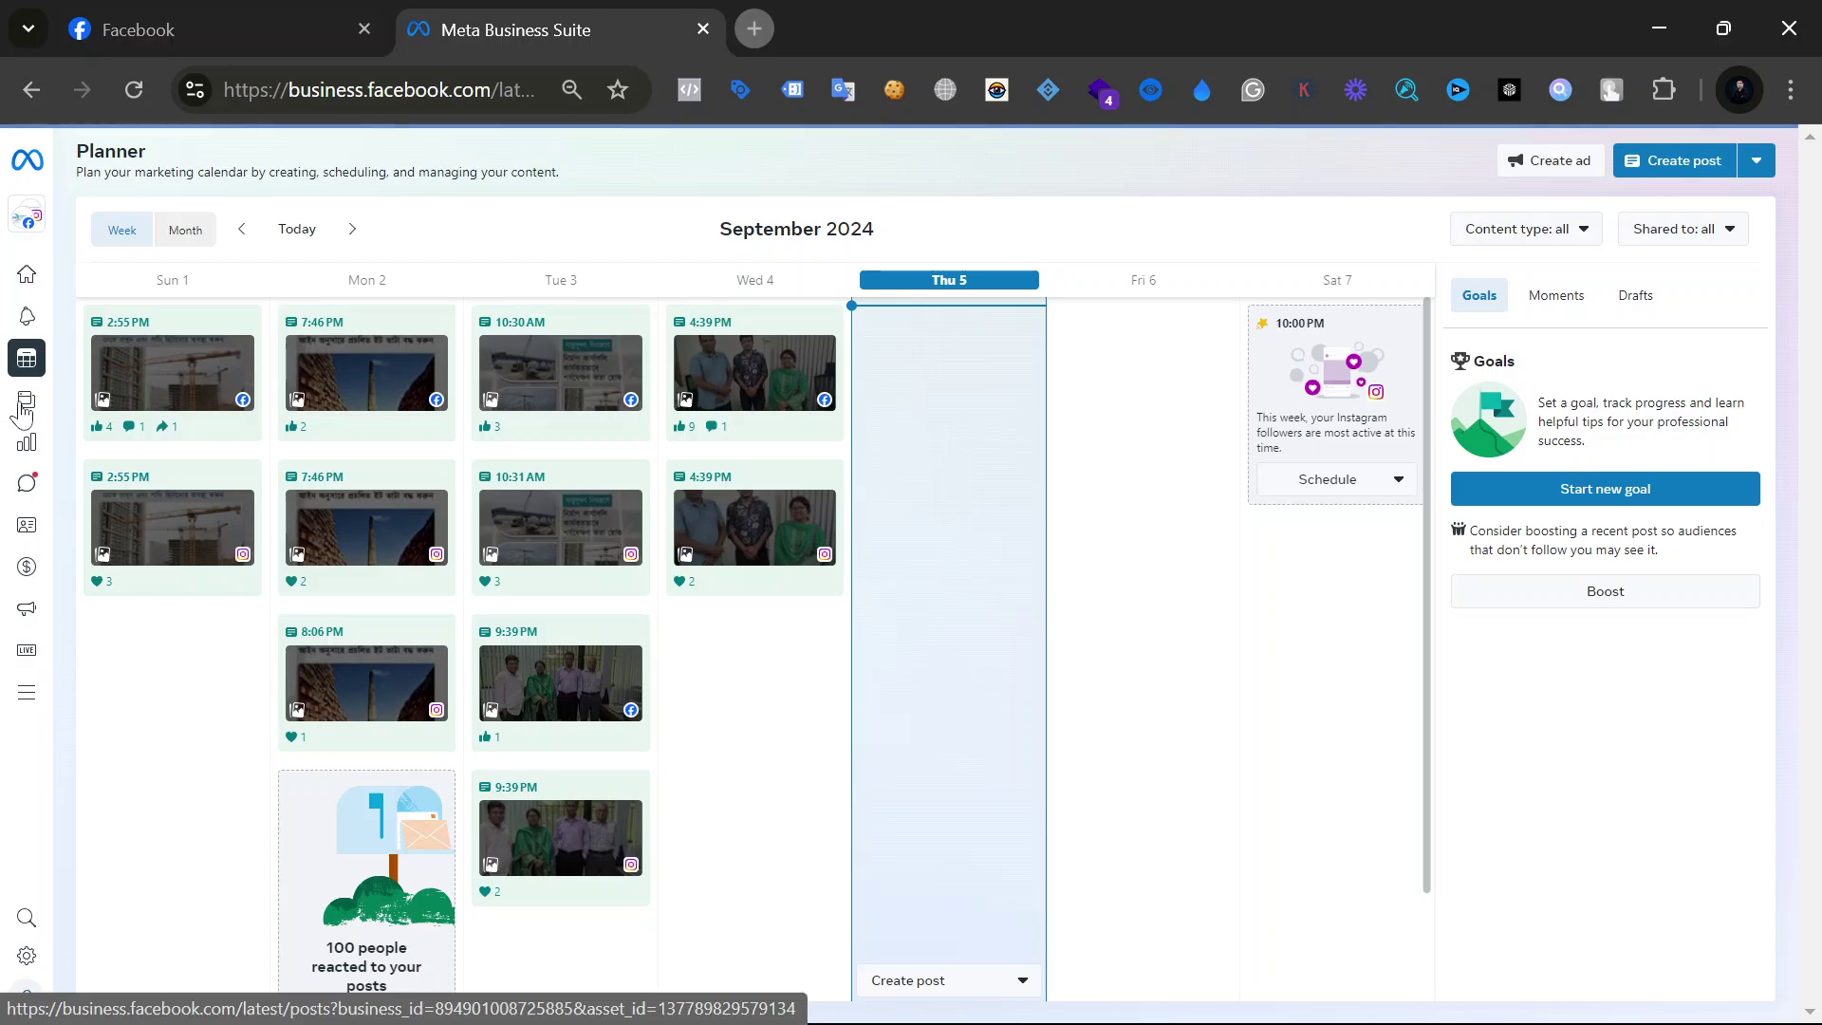
Step: Open the Content section and view the available actions for the Facebook and Instagram posts published Wed Sep 4, 4:39pm
click(20, 406)
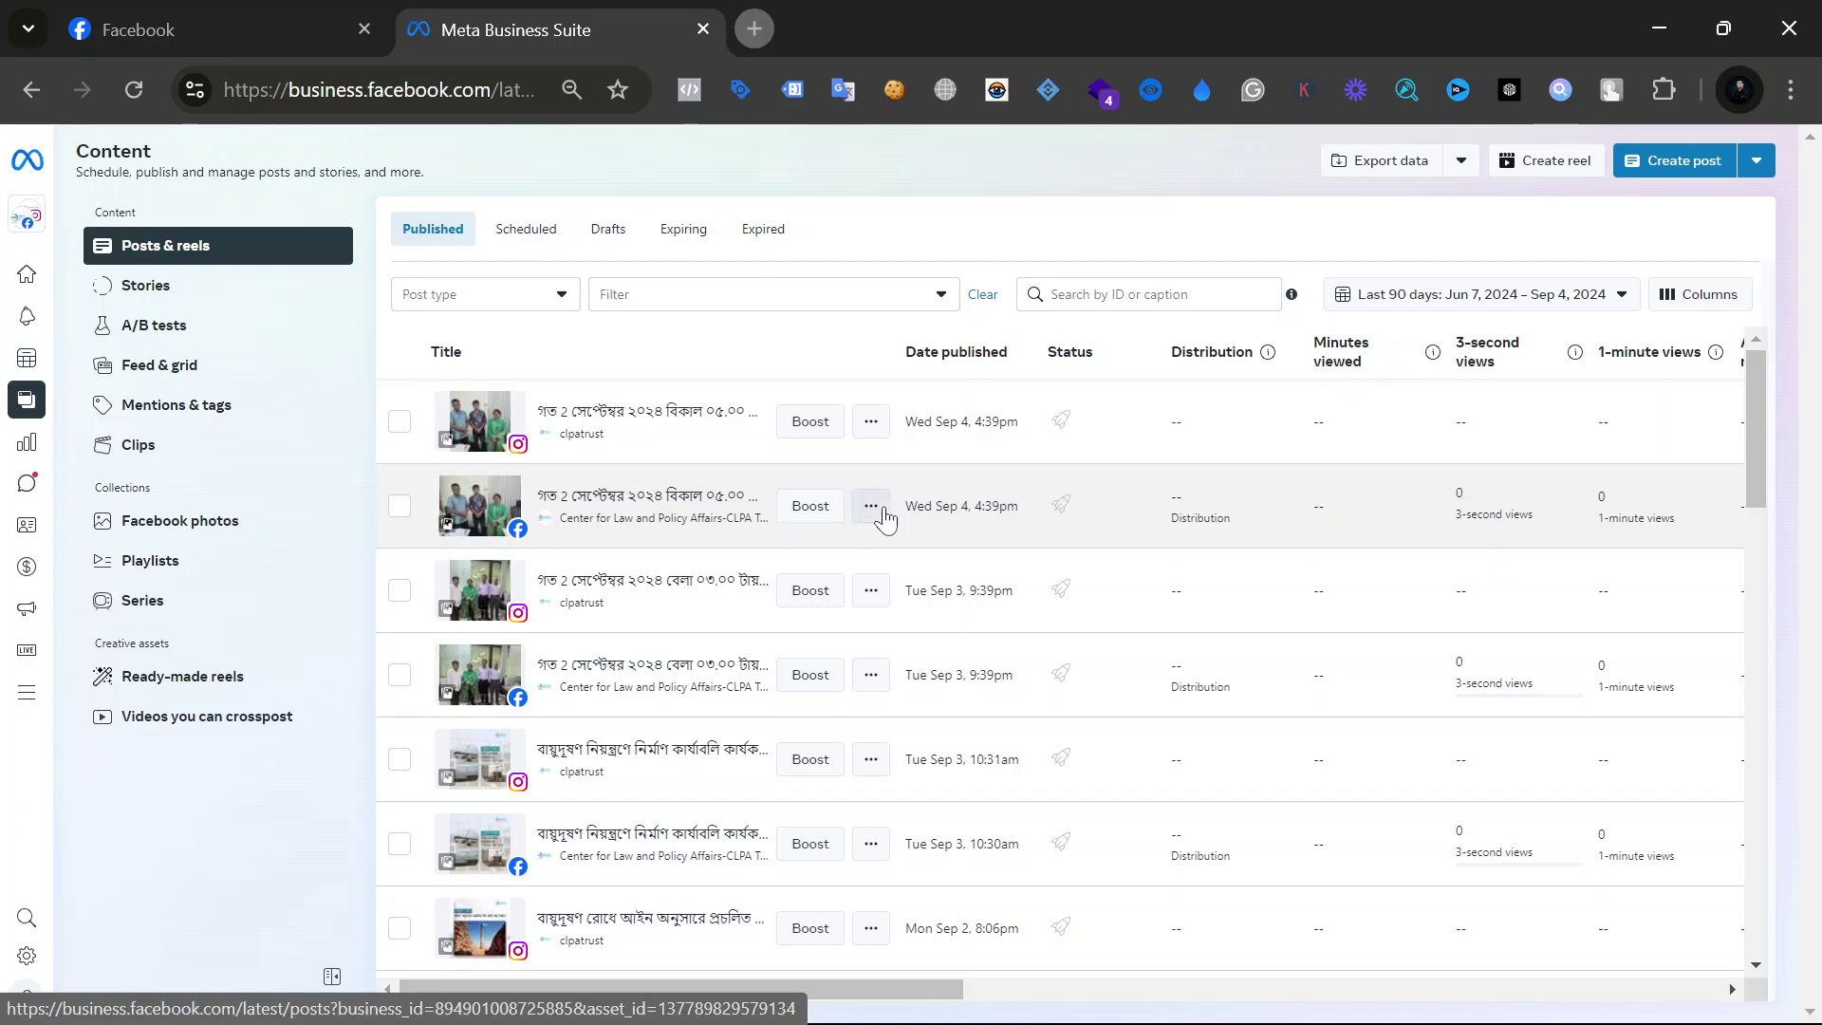
click(879, 515)
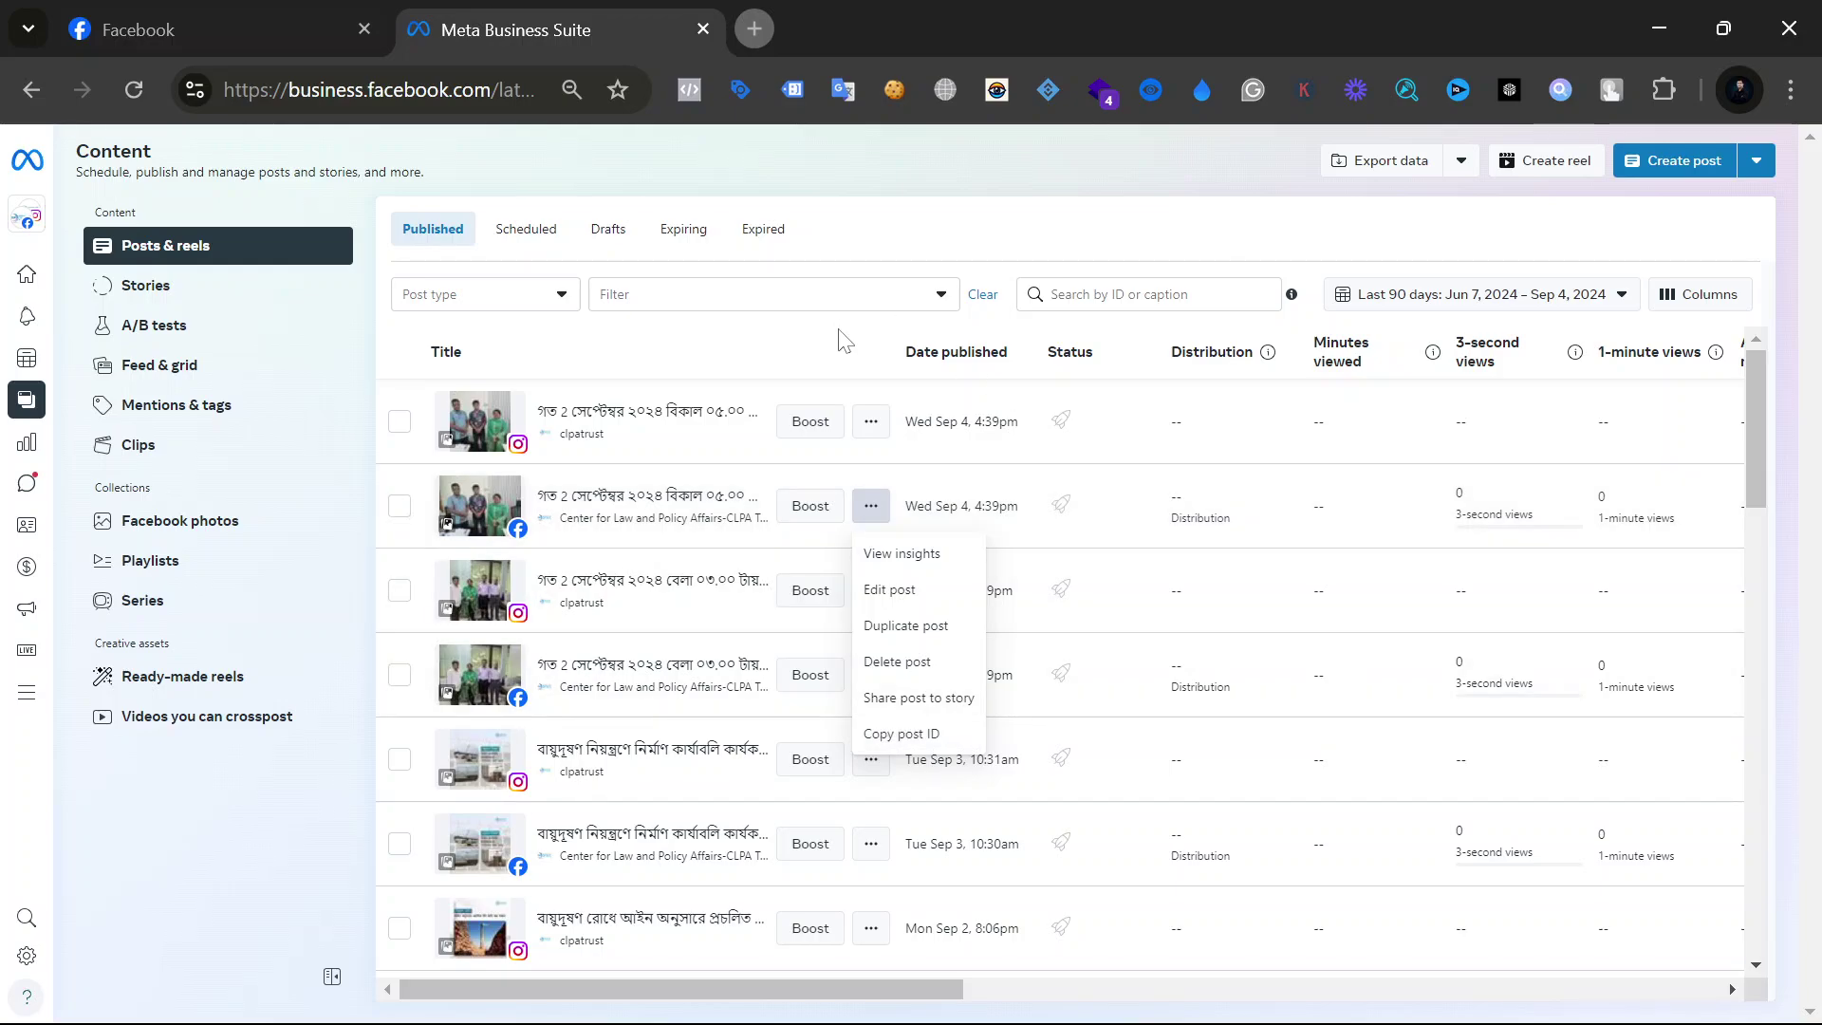
click(845, 341)
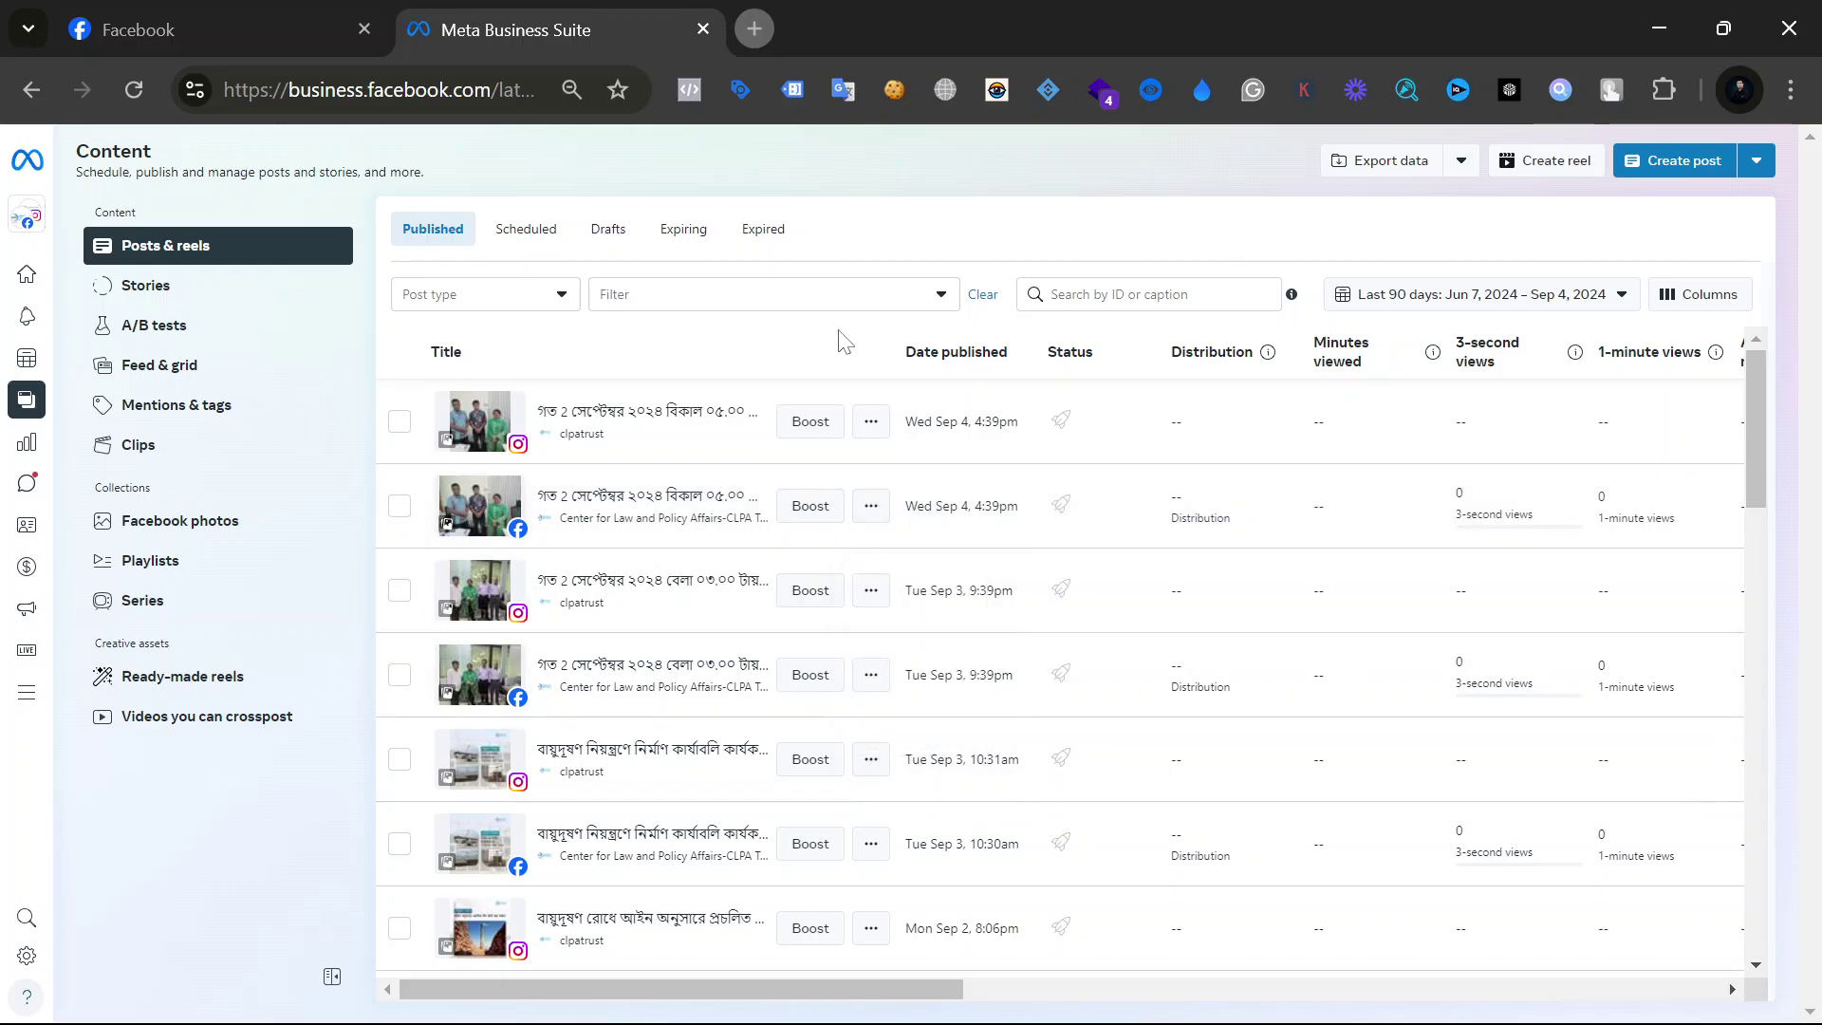
click(873, 423)
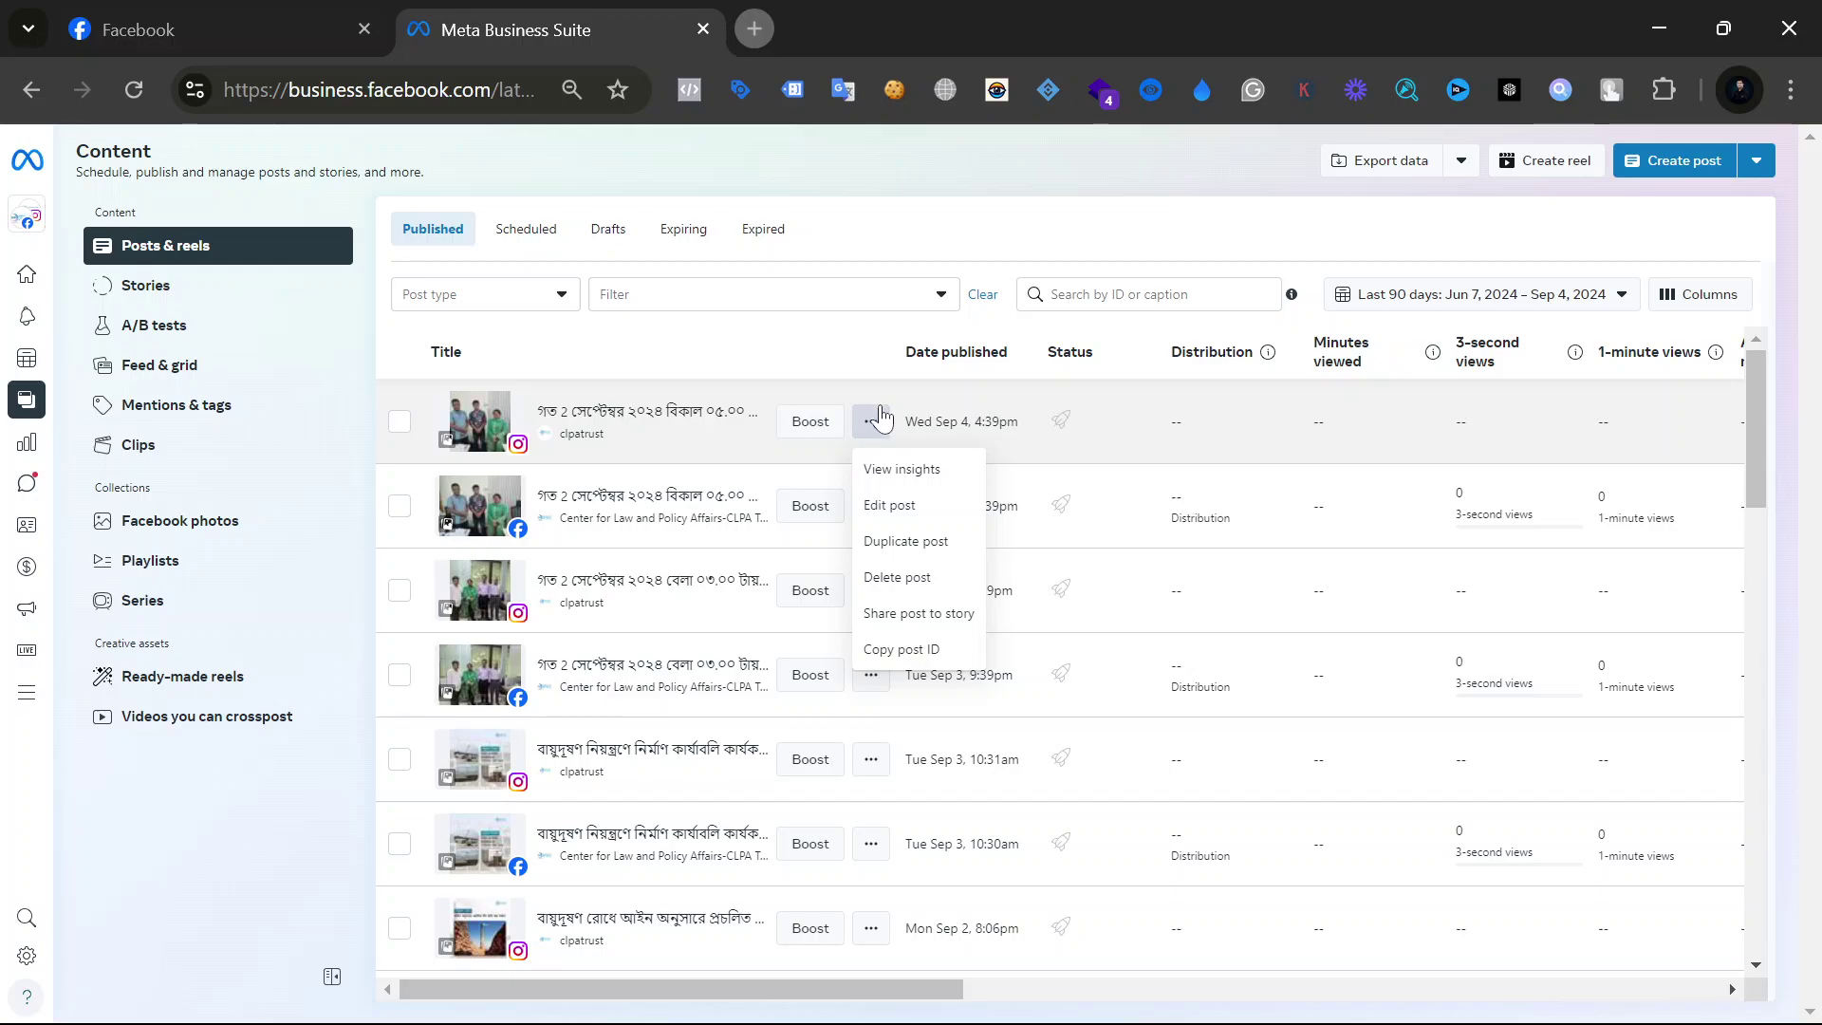
click(861, 359)
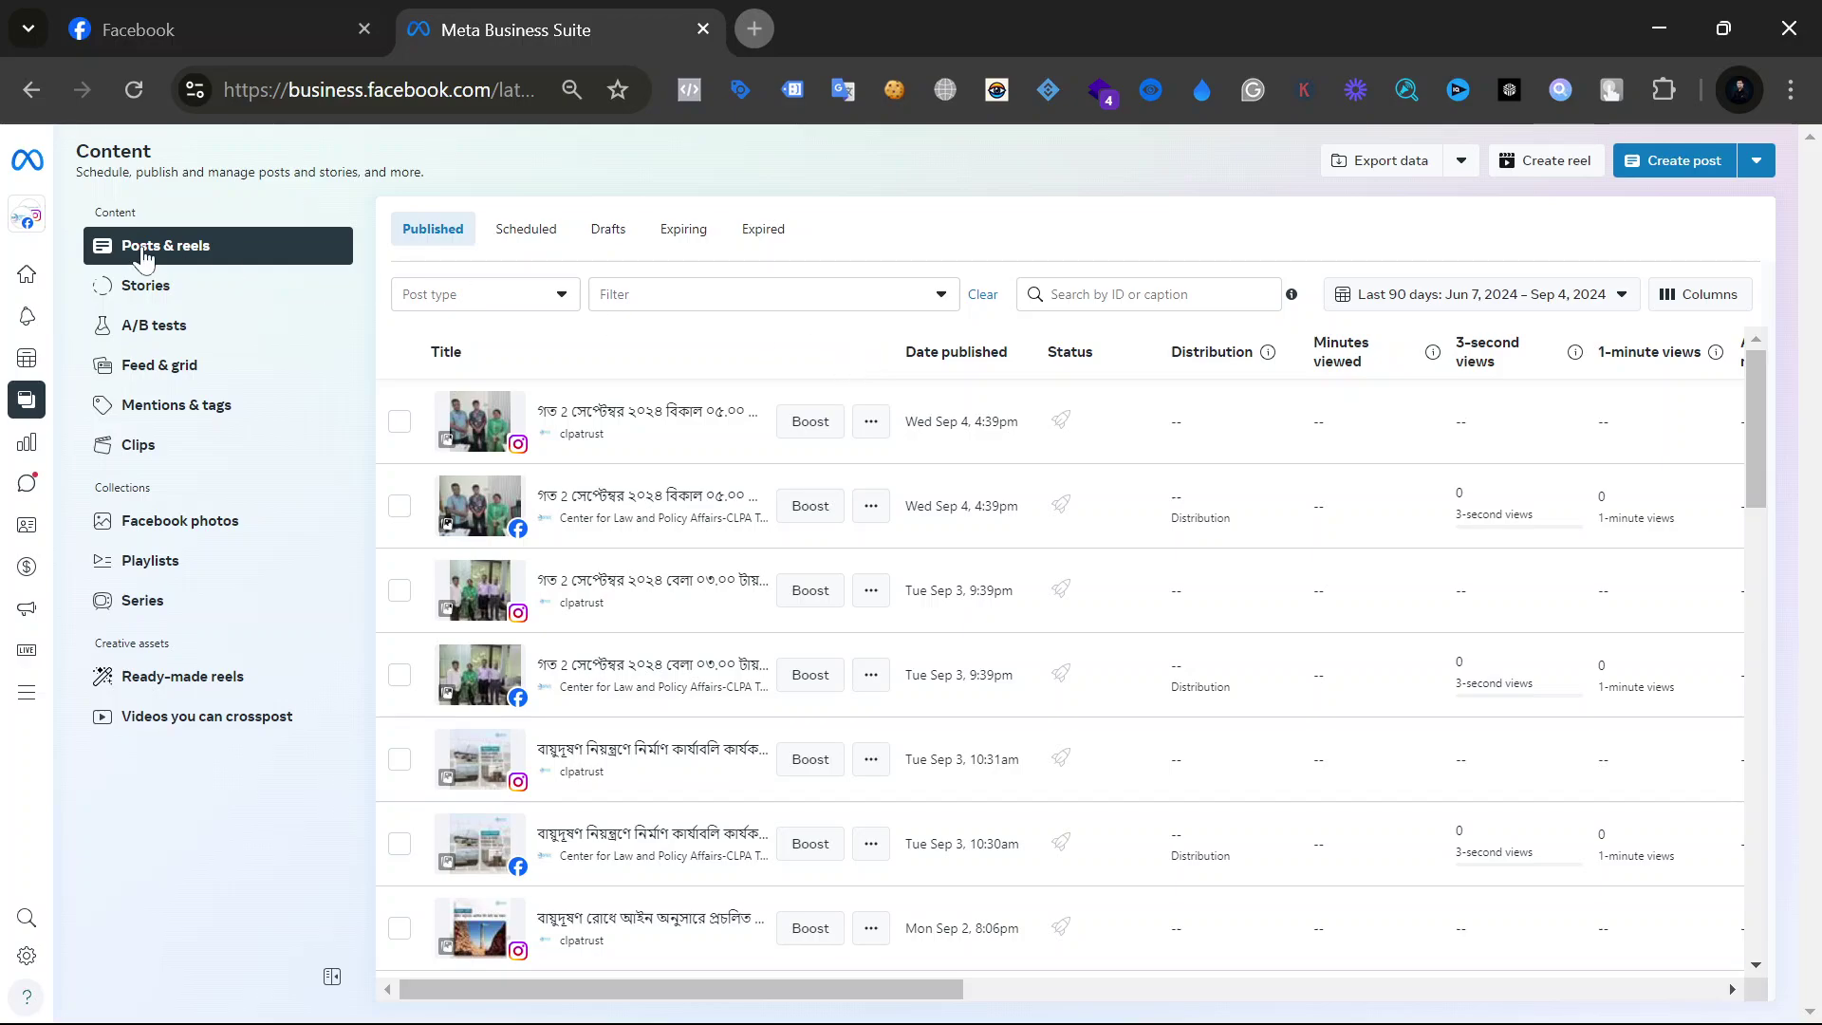
Step: Visit the A/B tests section of Content and return to the Posts & reels list
click(211, 310)
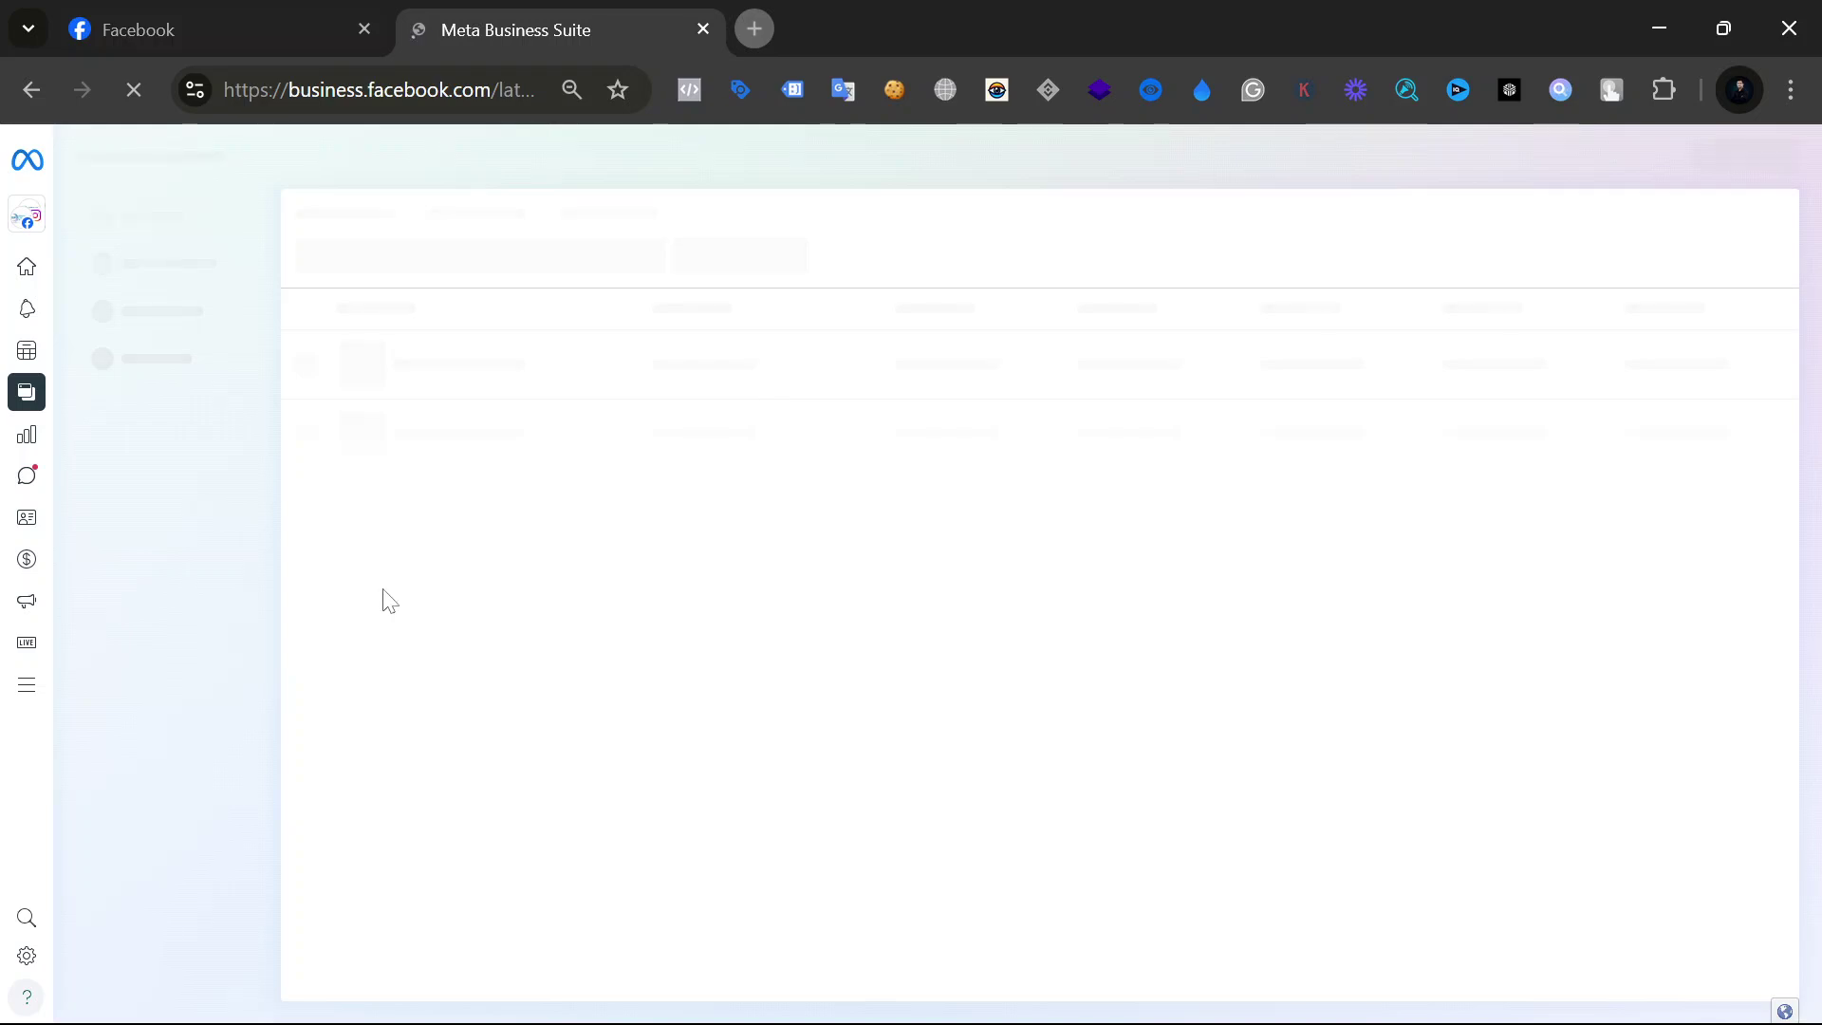
click(45, 91)
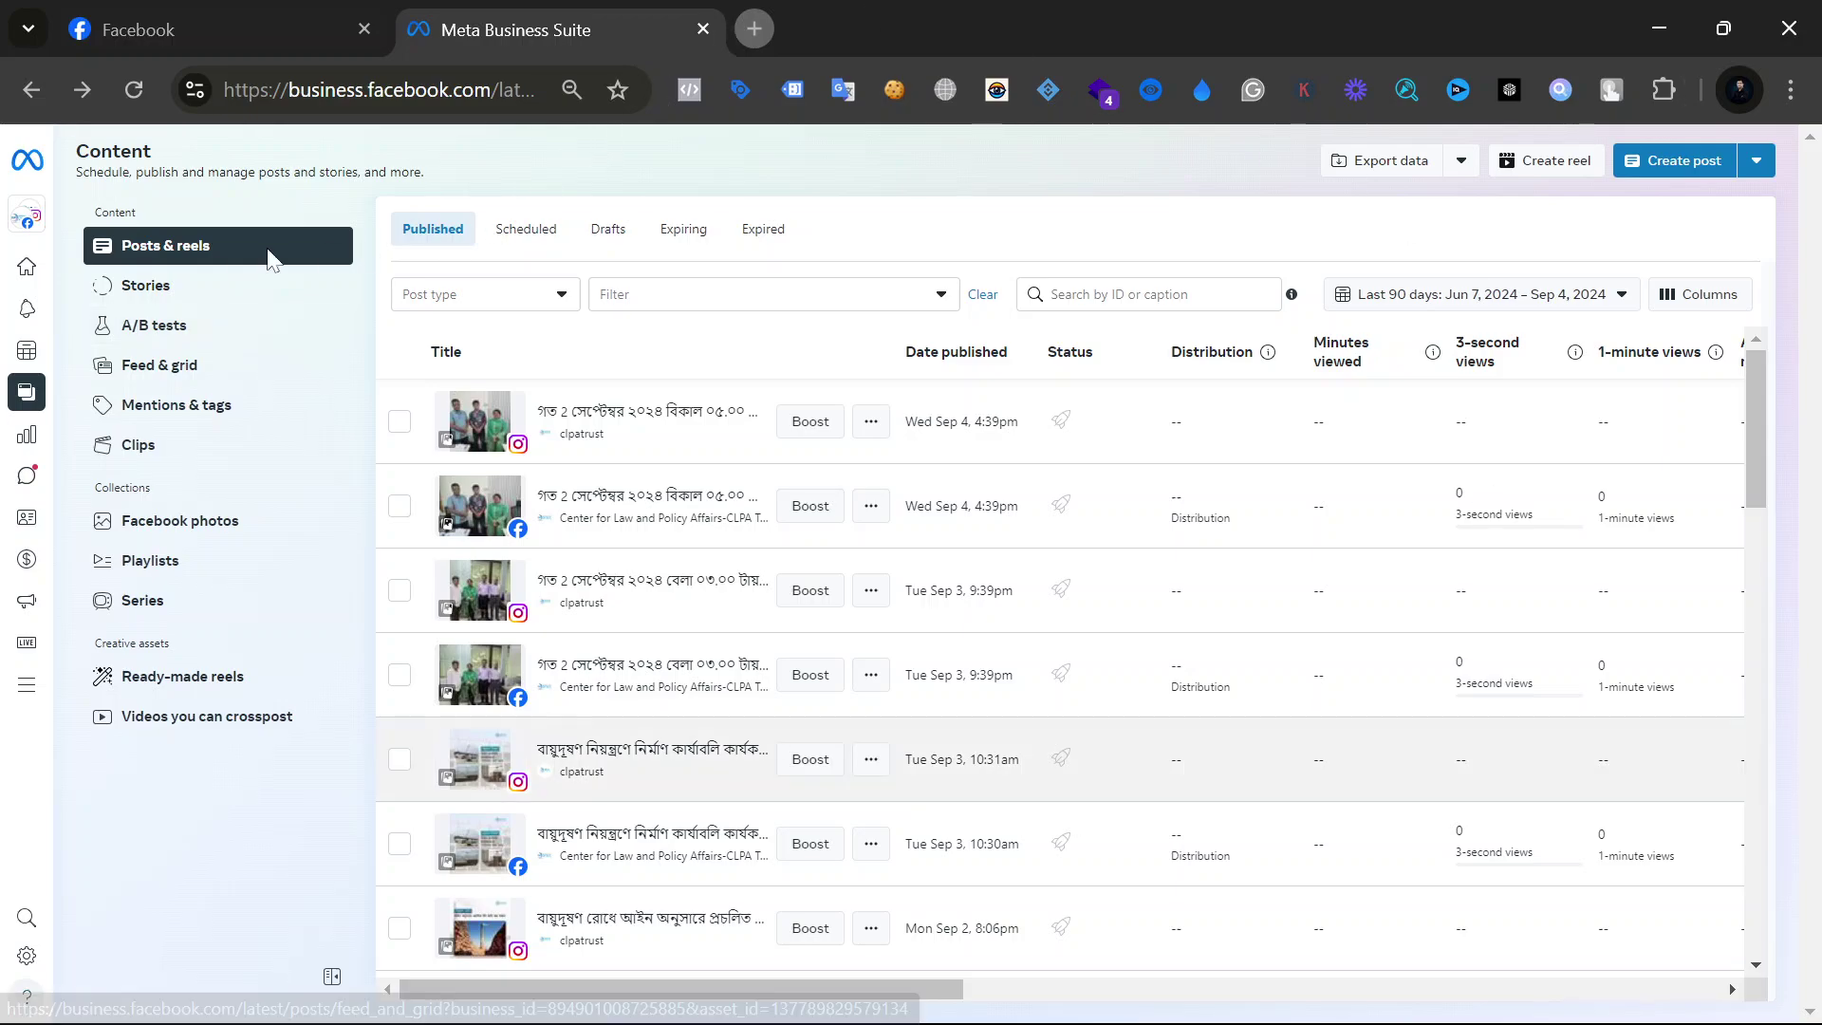
Step: Open the Insights section and continue from the last-week review to all insights
click(26, 442)
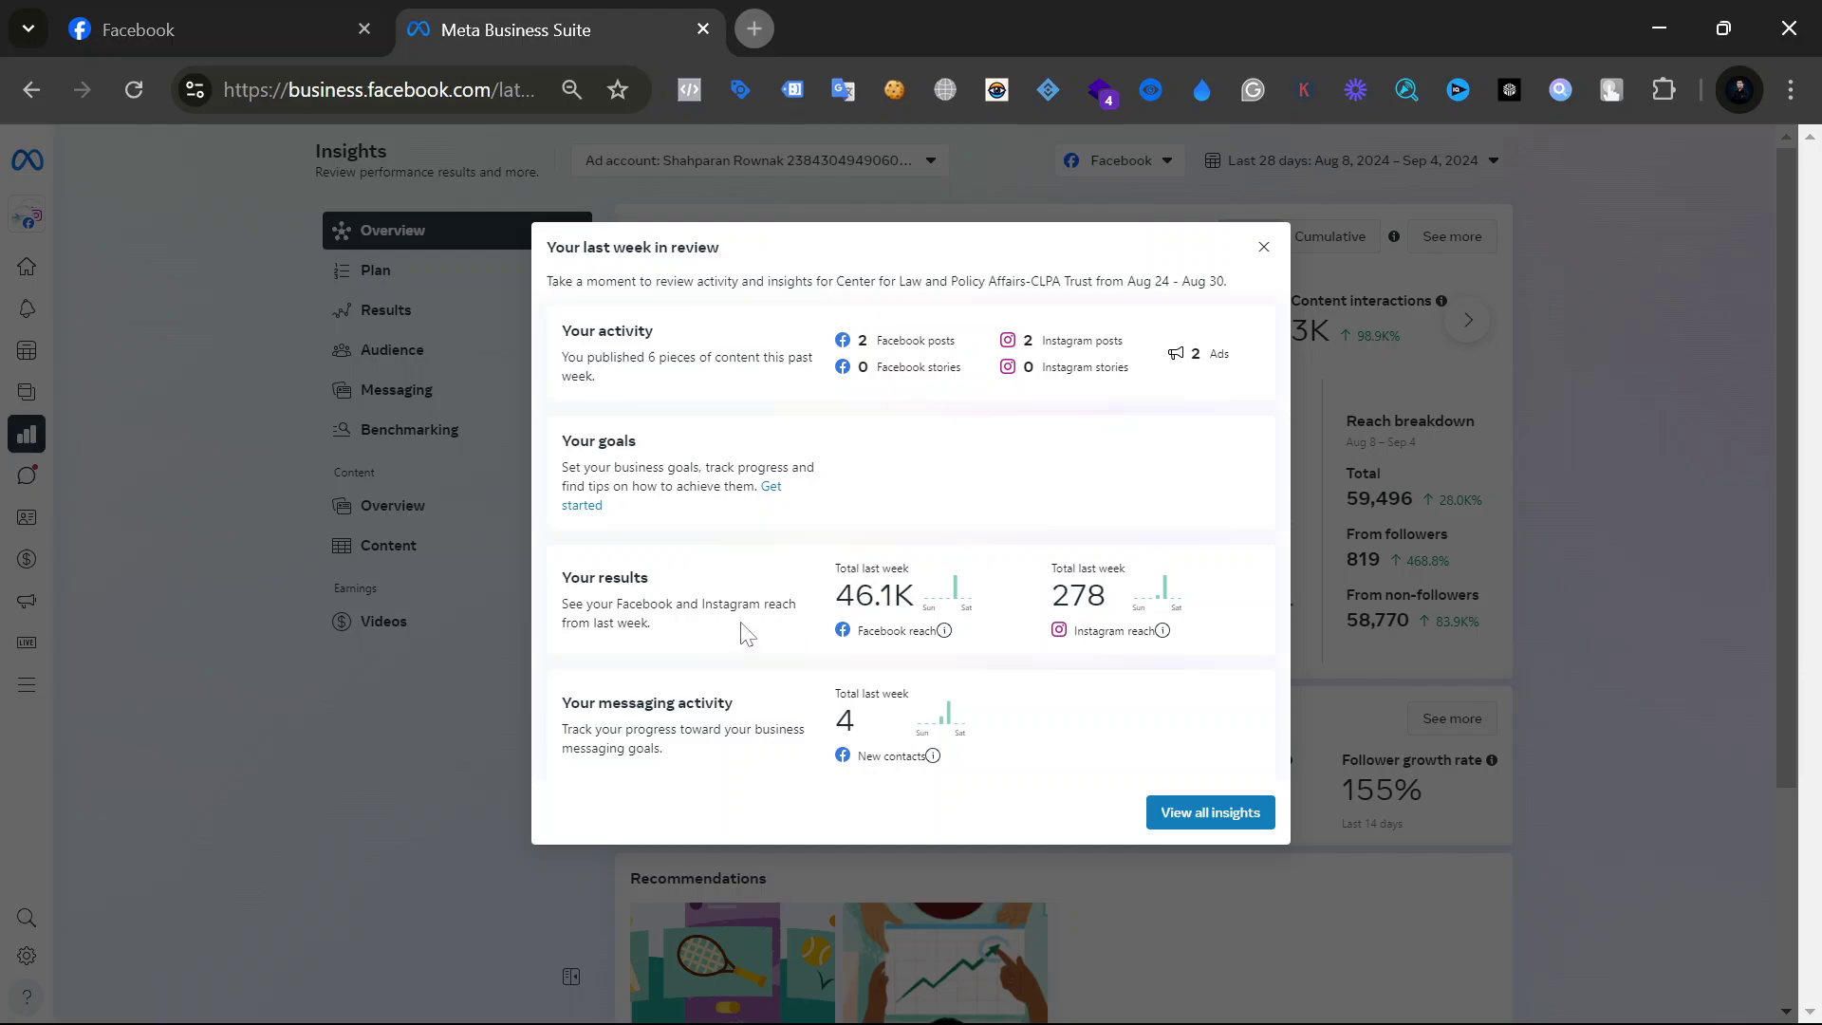
click(1200, 816)
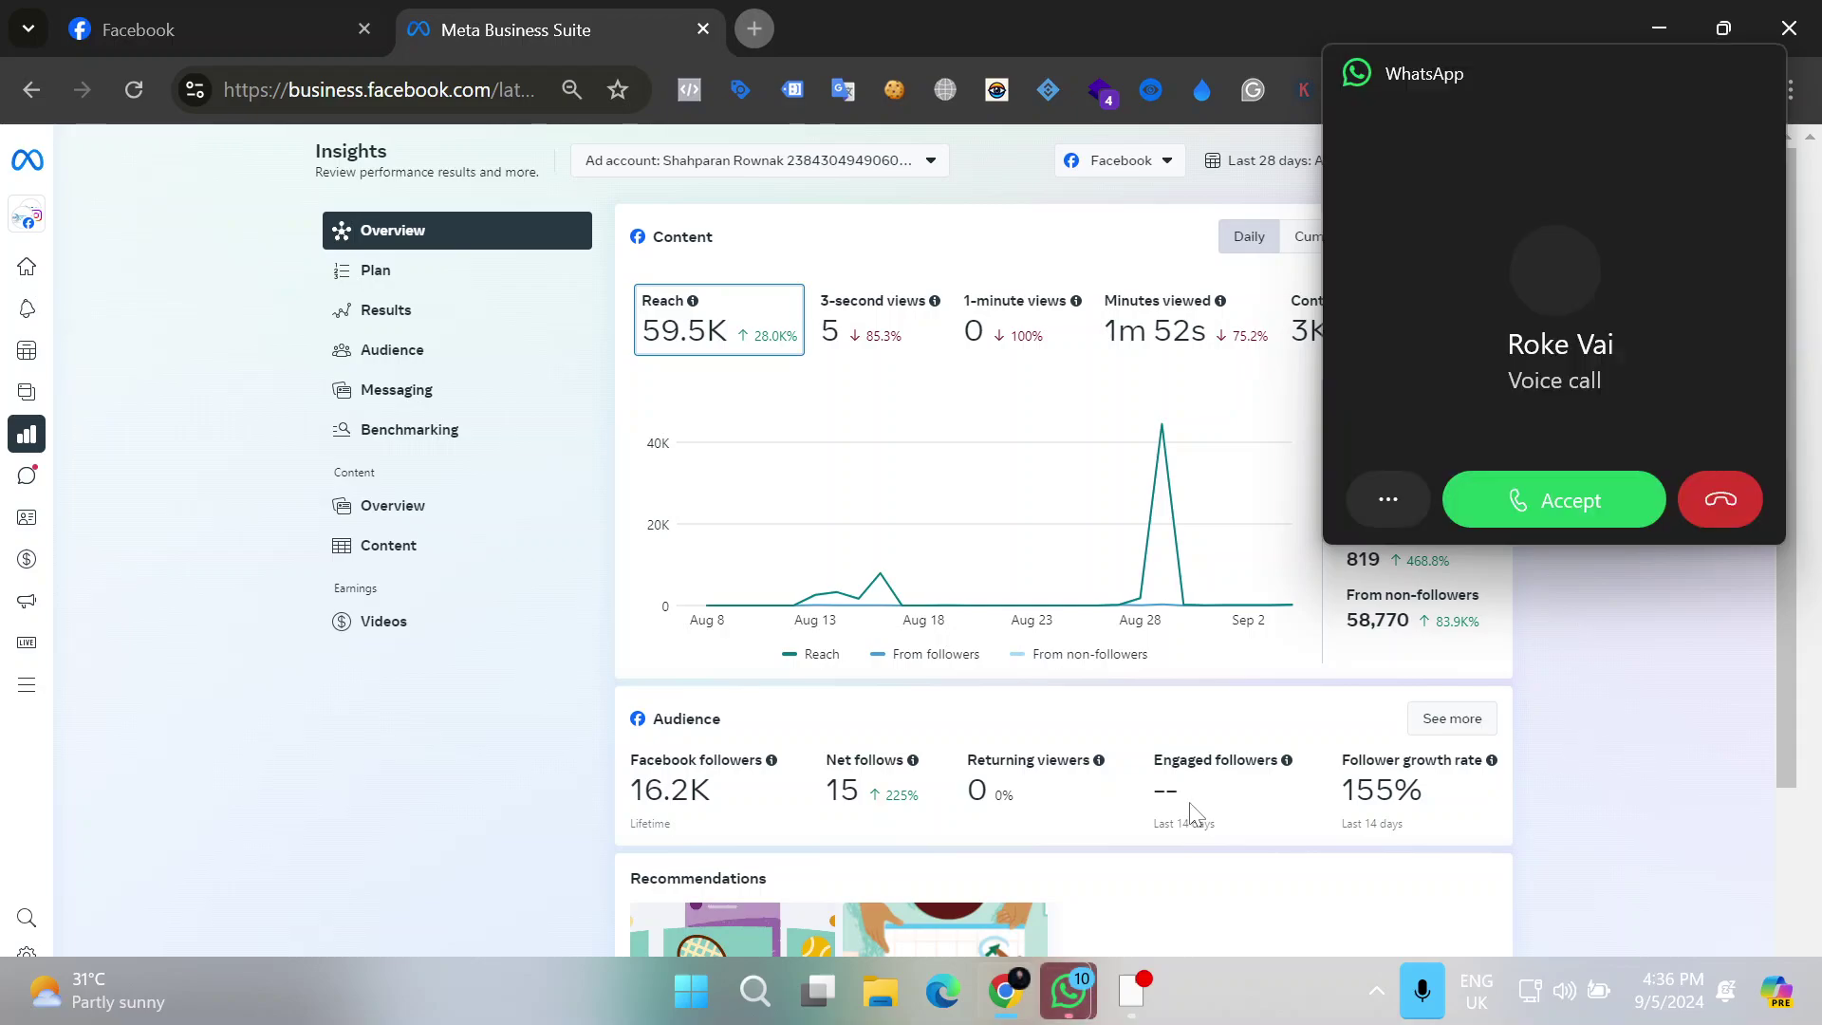
Step: Decline the incoming WhatsApp voice call and return to the Insights overview
click(1722, 503)
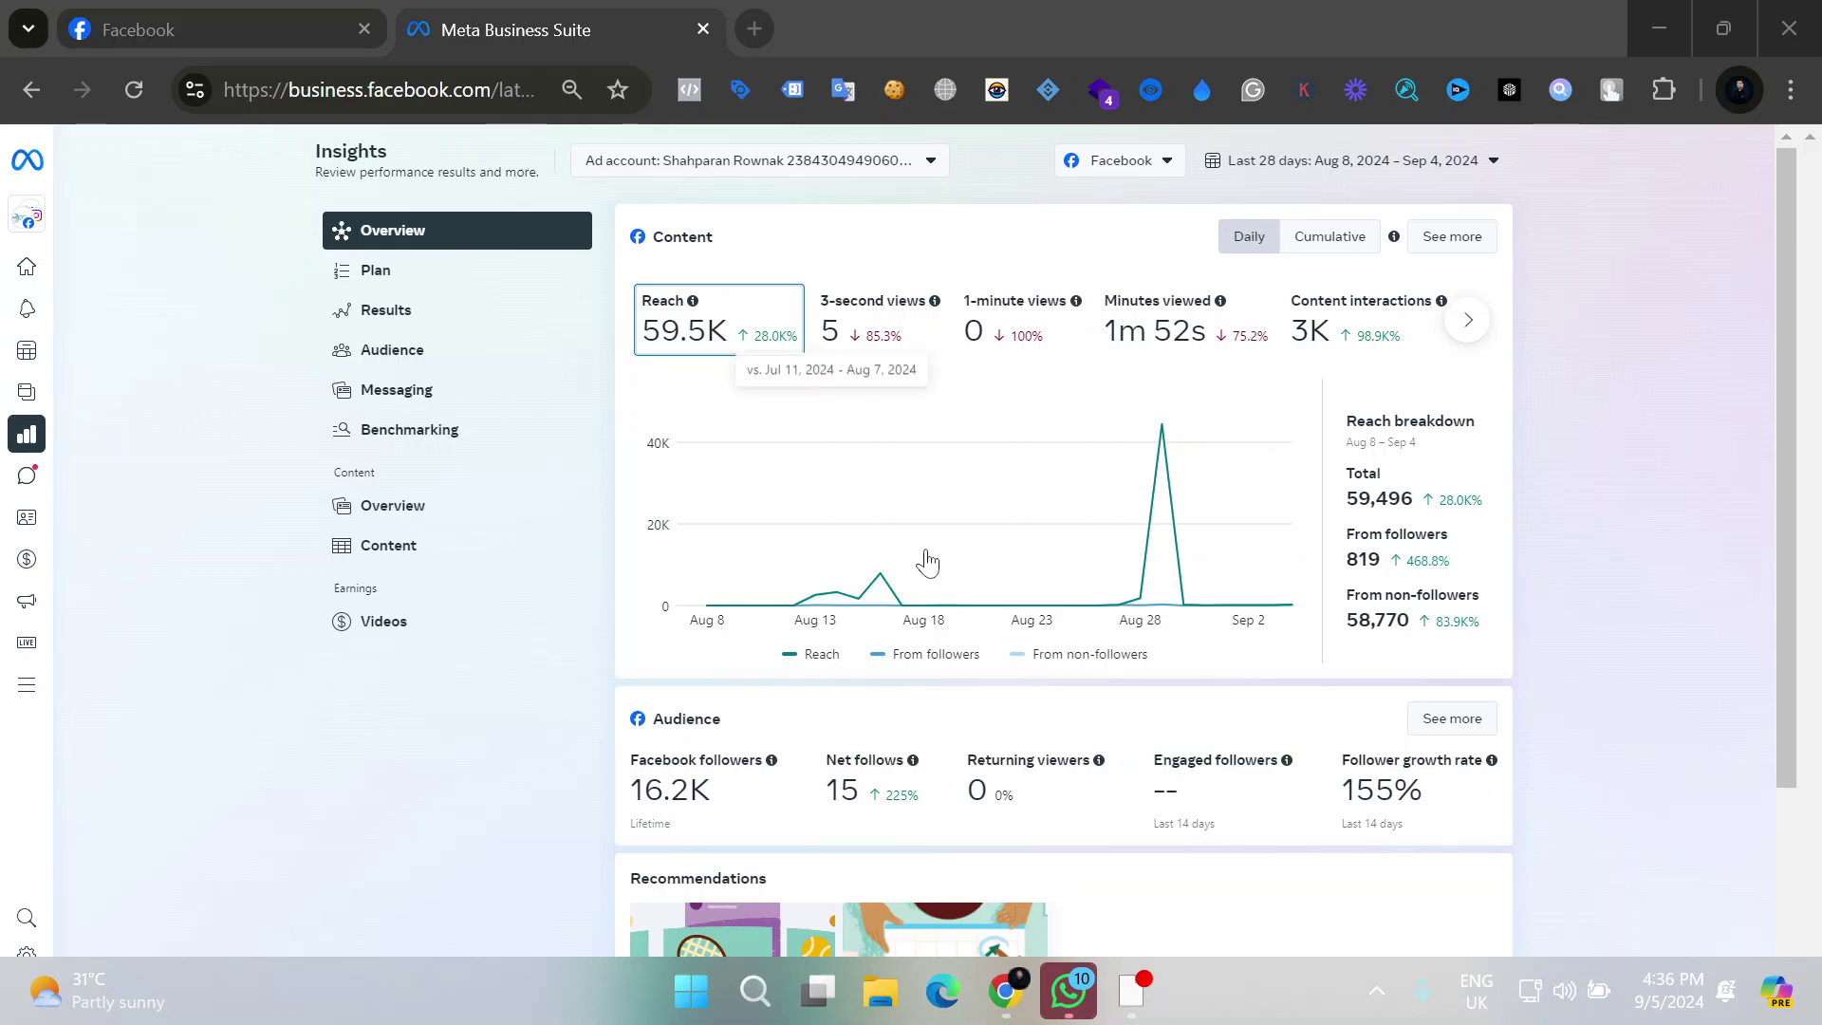
mouse_move(8, 265)
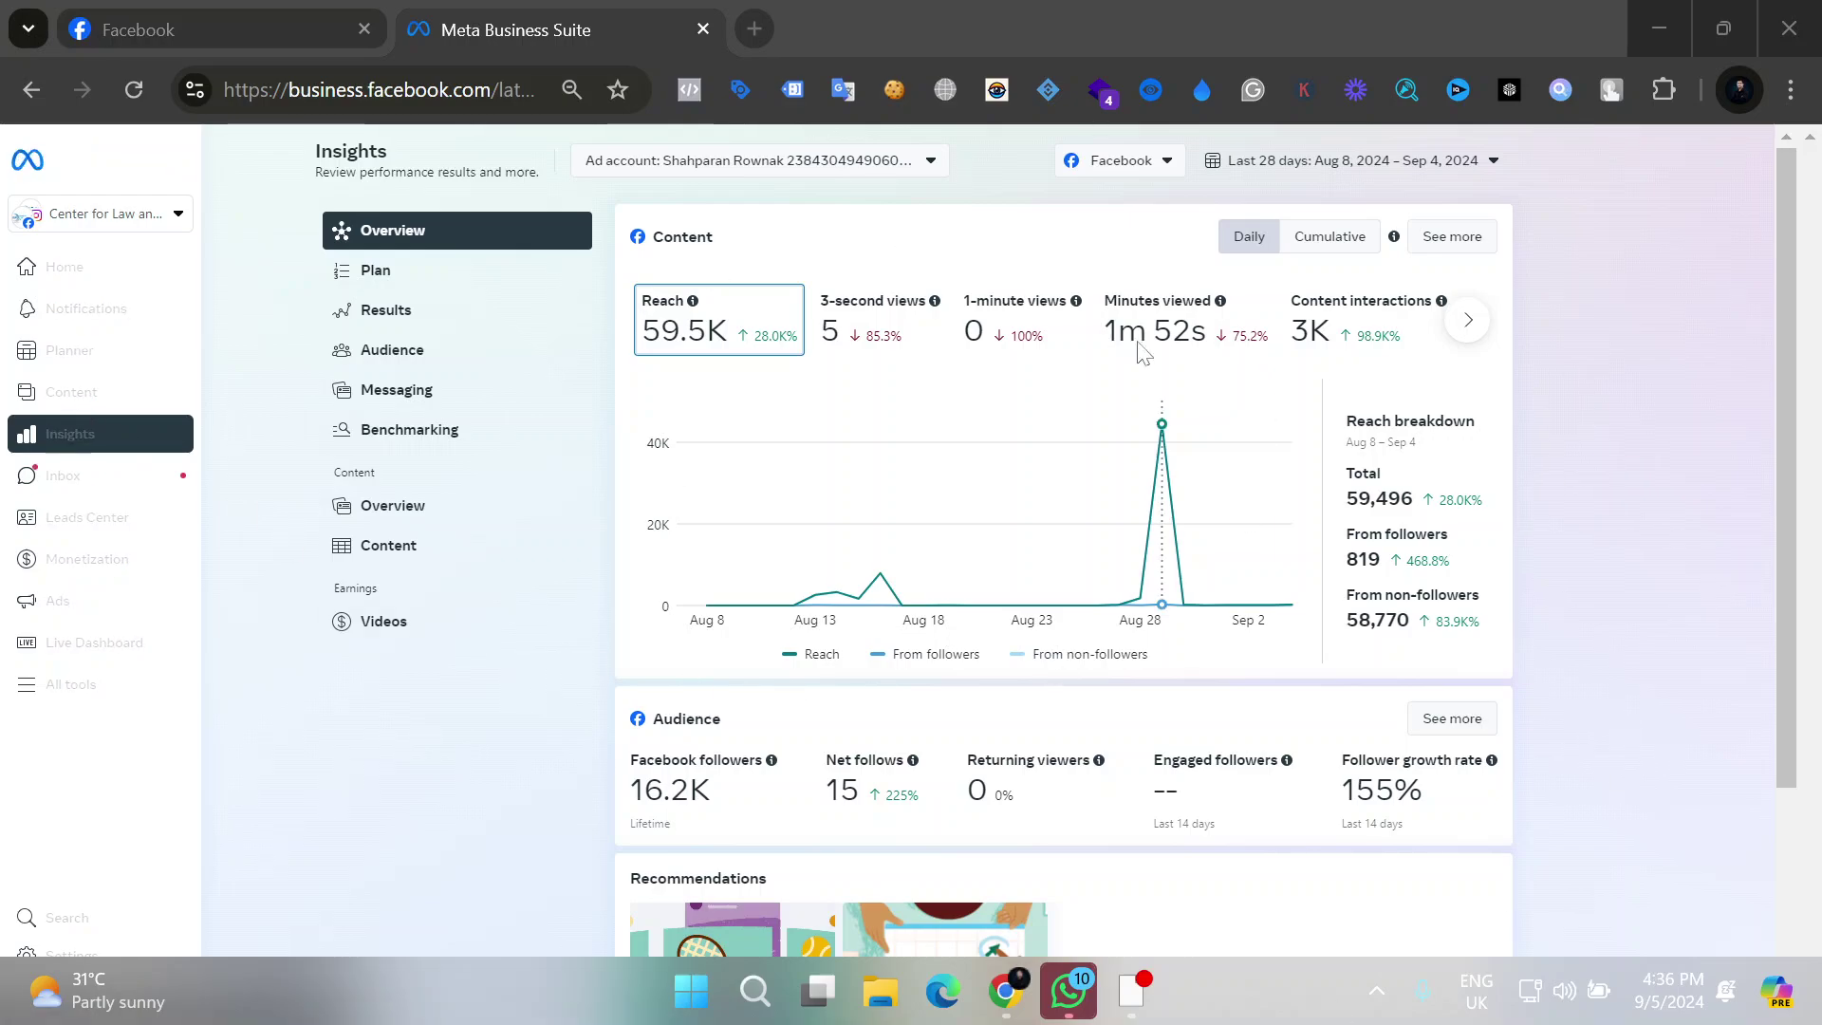
click(1082, 1003)
click(1082, 1004)
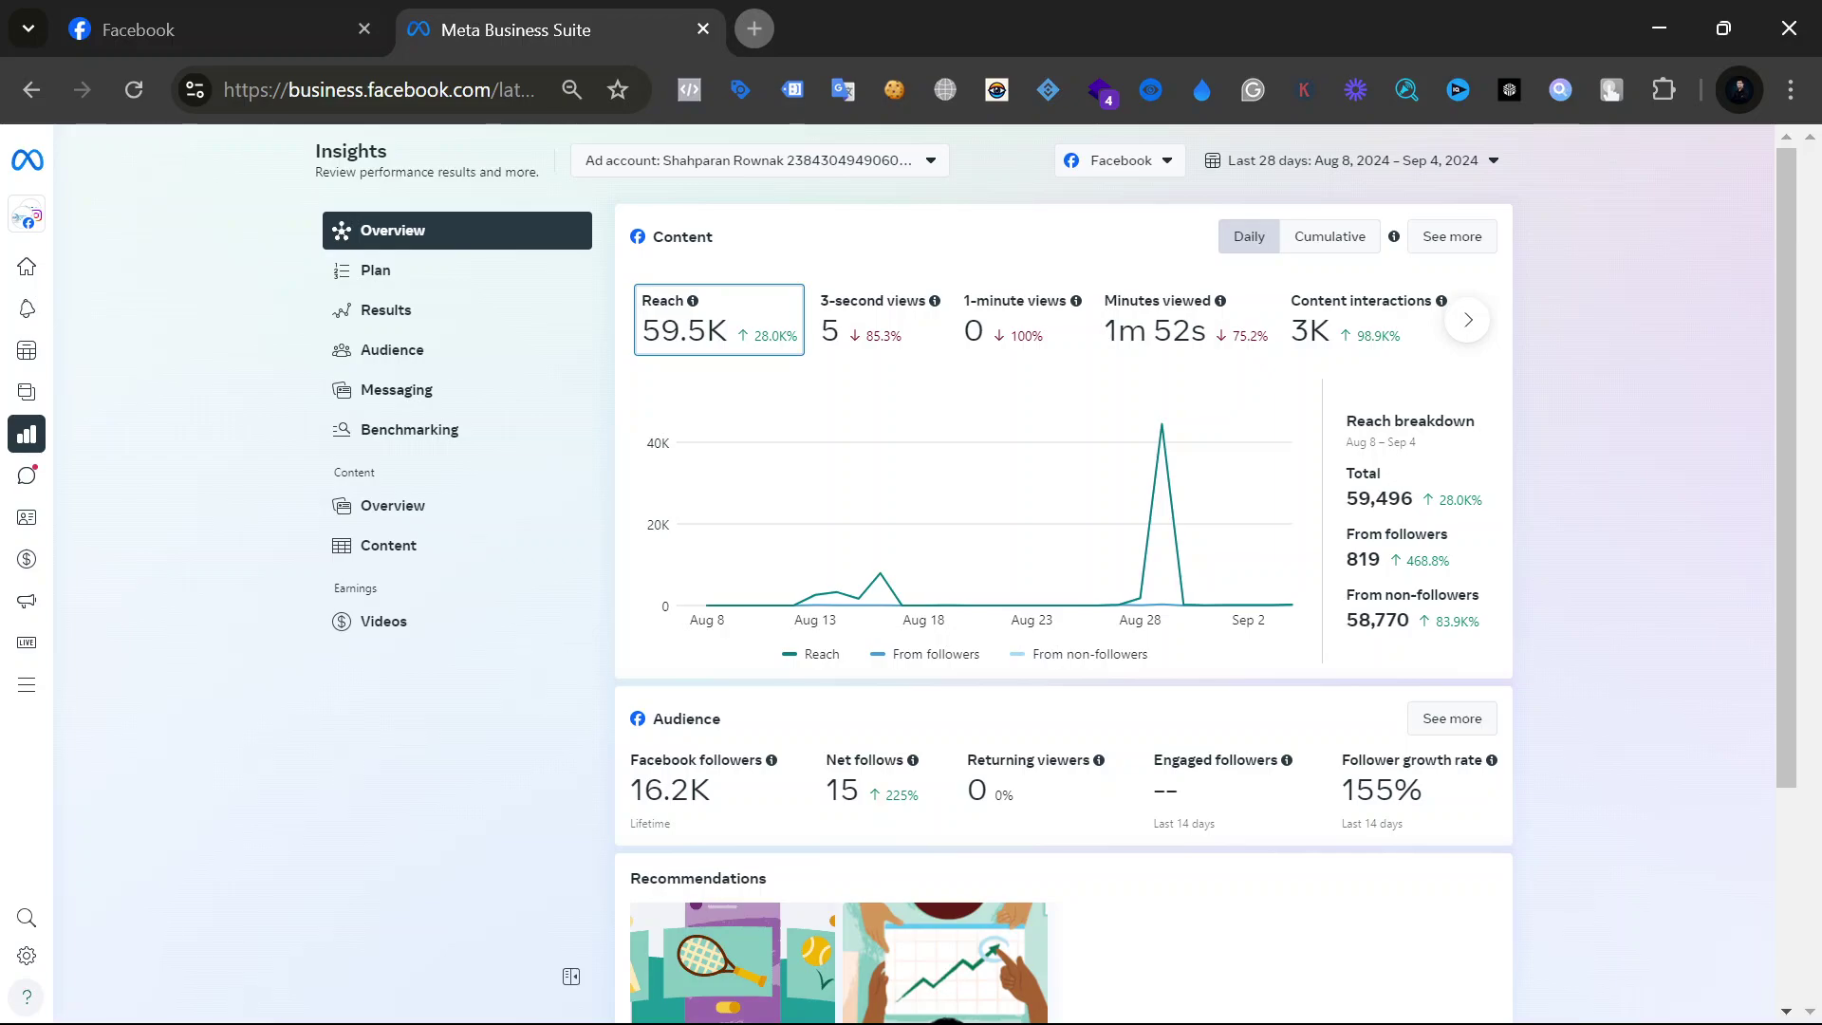
Step: Examine the content metrics, audience figures and recommendations on the Insights overview
mouse_move(771, 339)
mouse_move(878, 337)
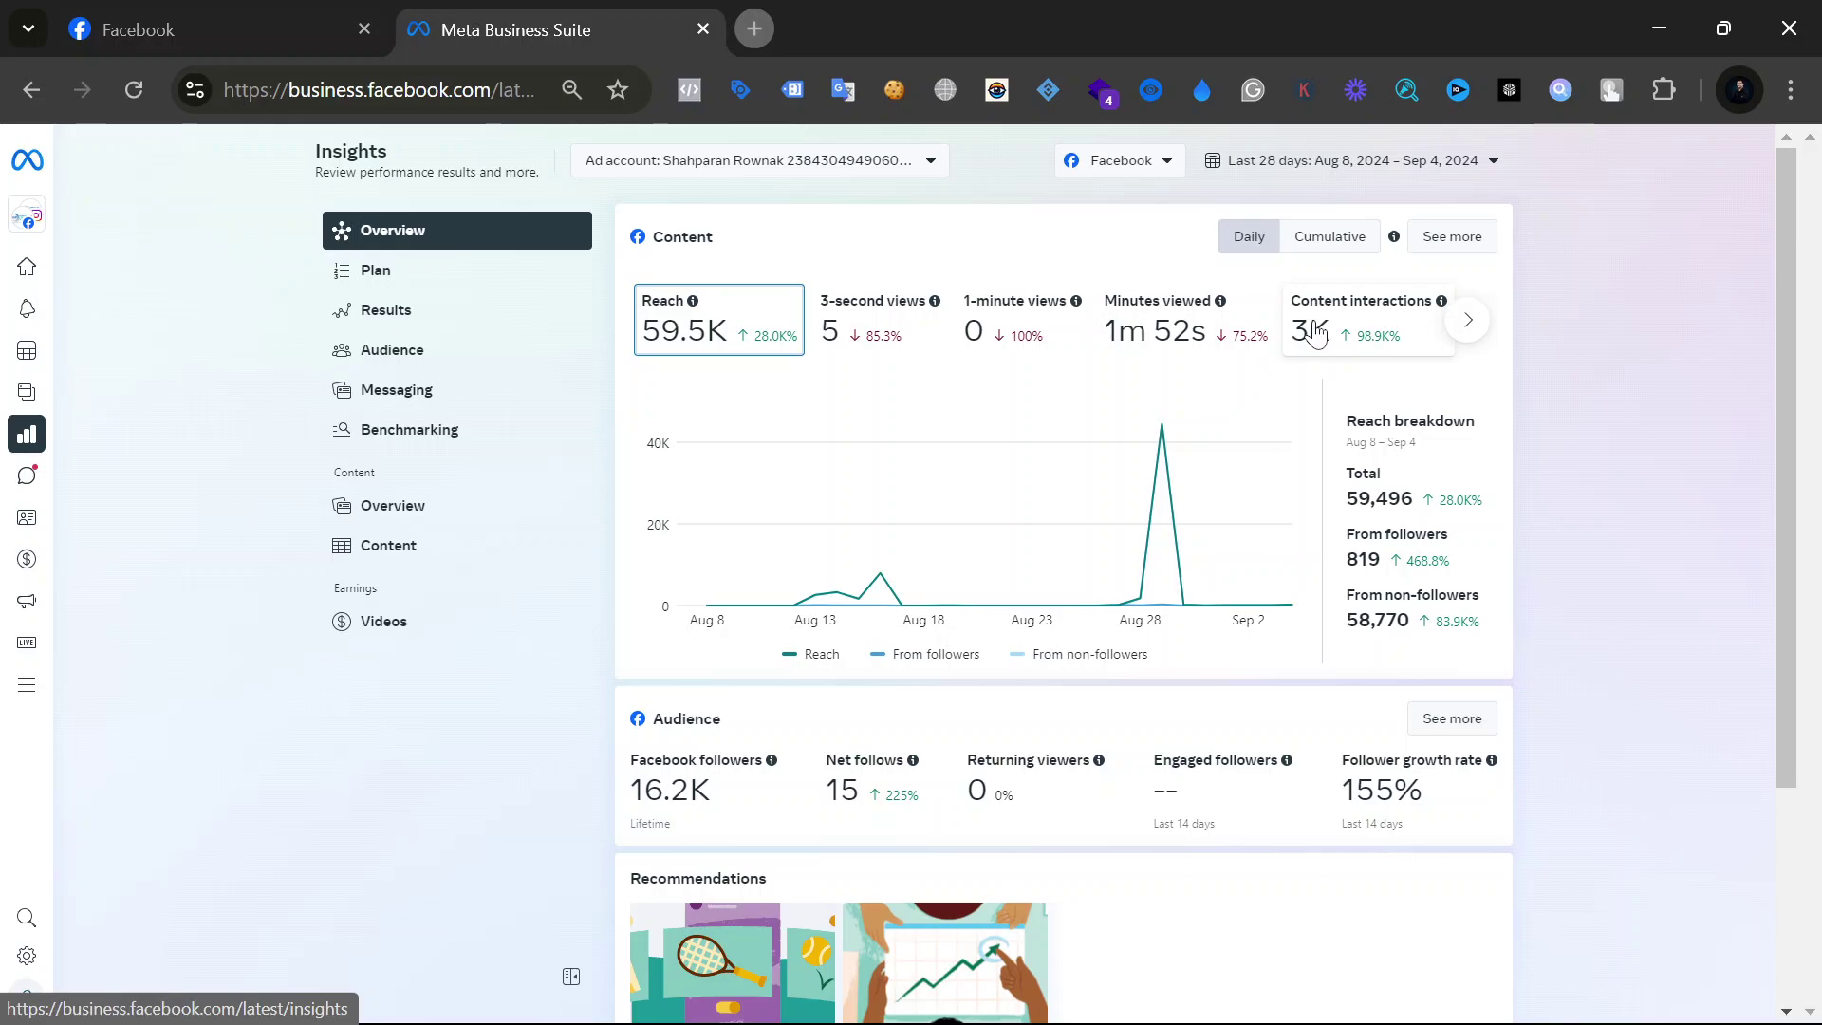
scroll(1317, 334, down, 3)
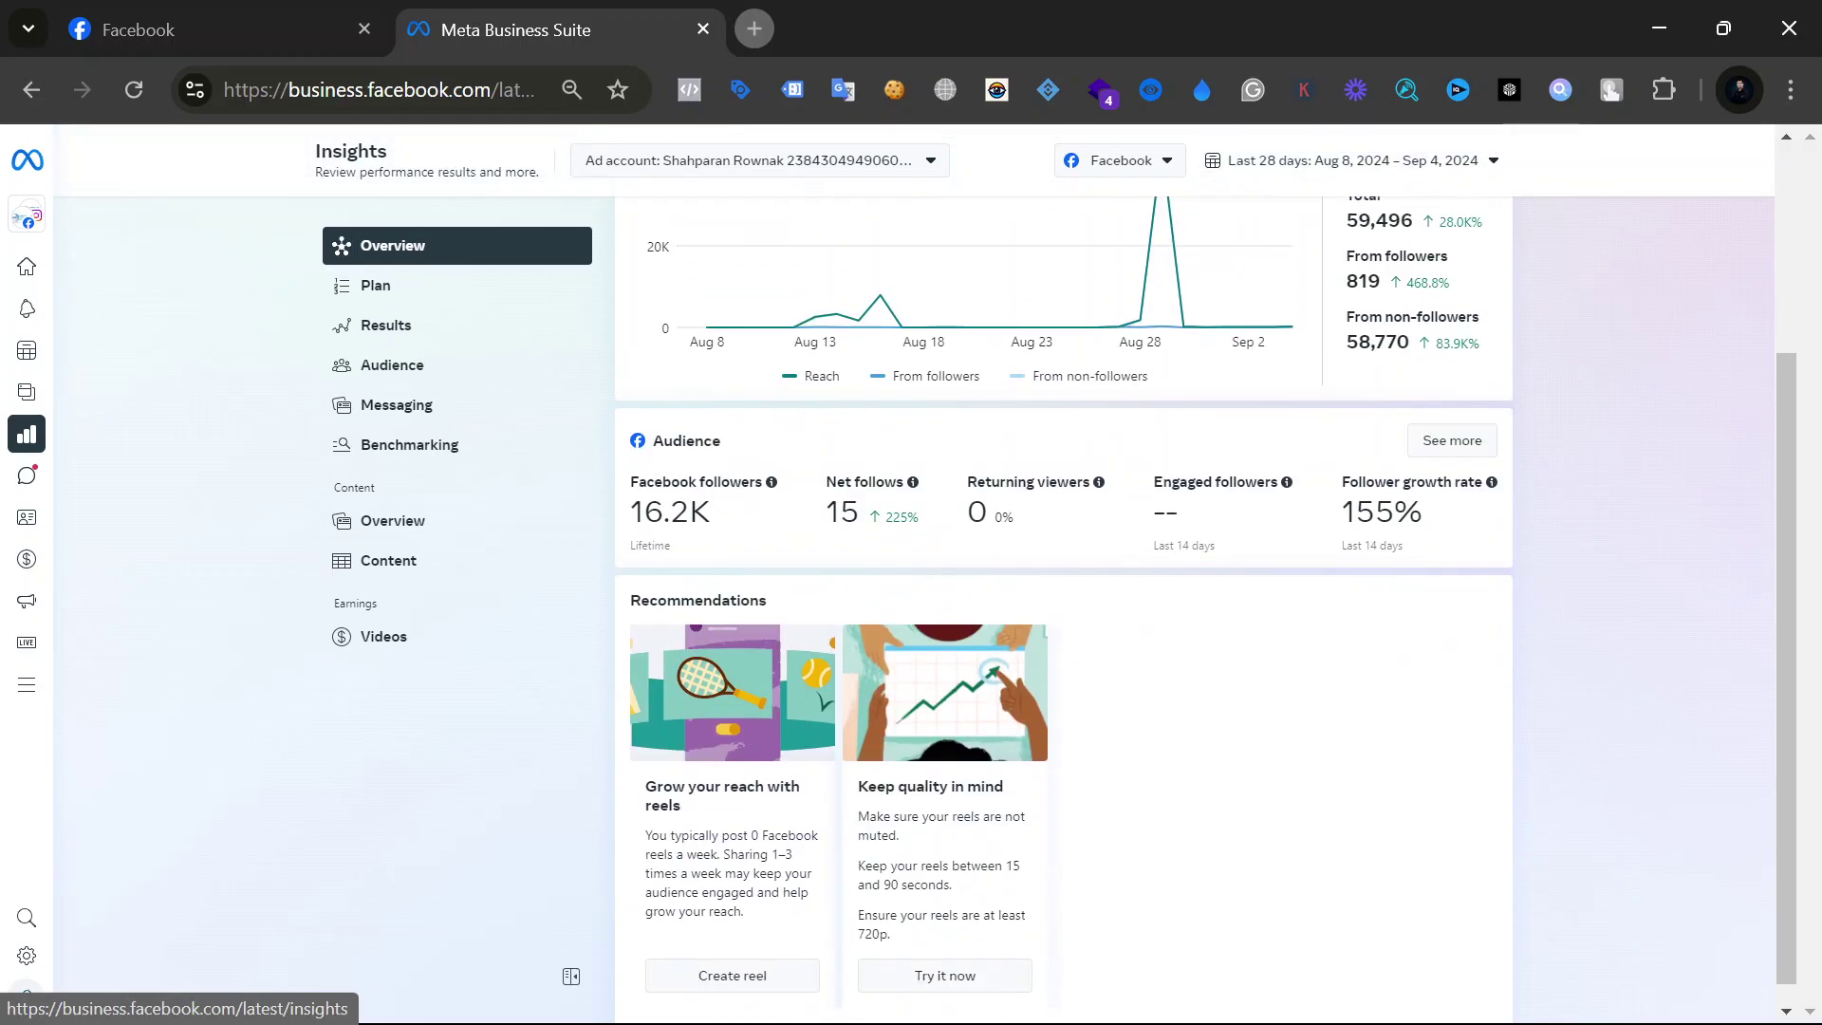
drag(630, 477, 745, 521)
click(797, 518)
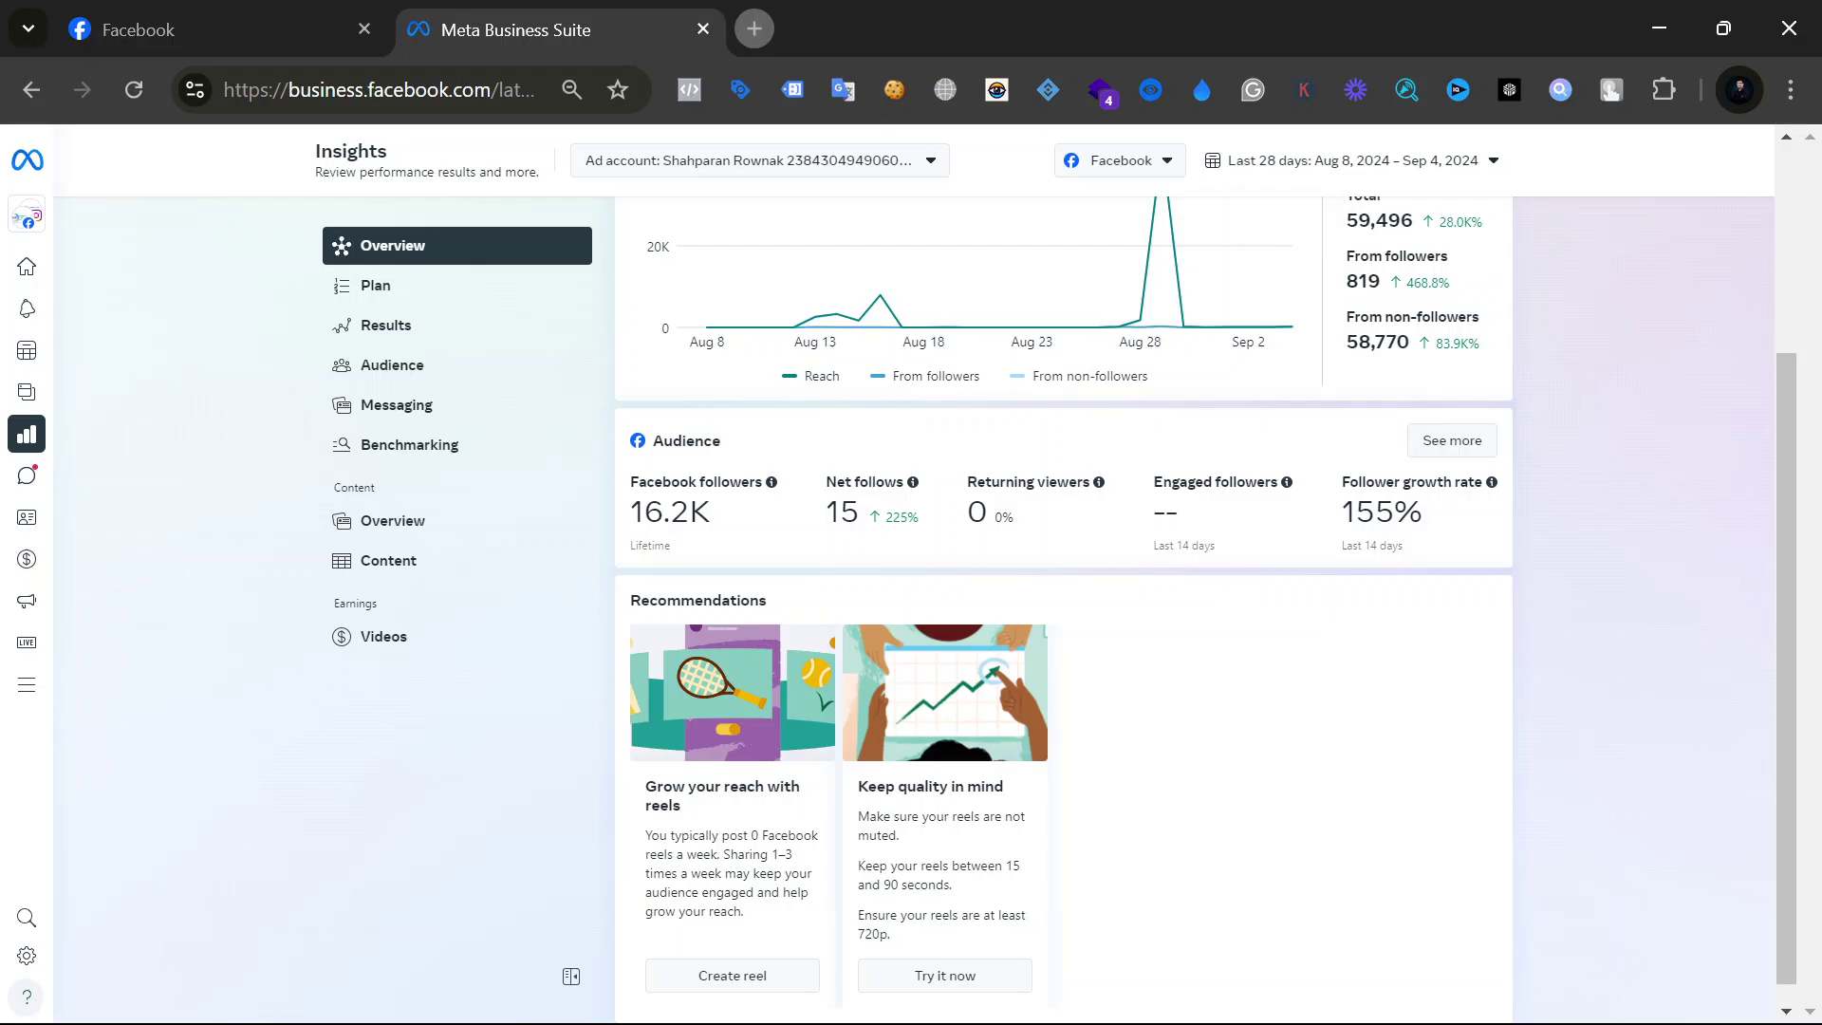
scroll(1063, 570, down, 1)
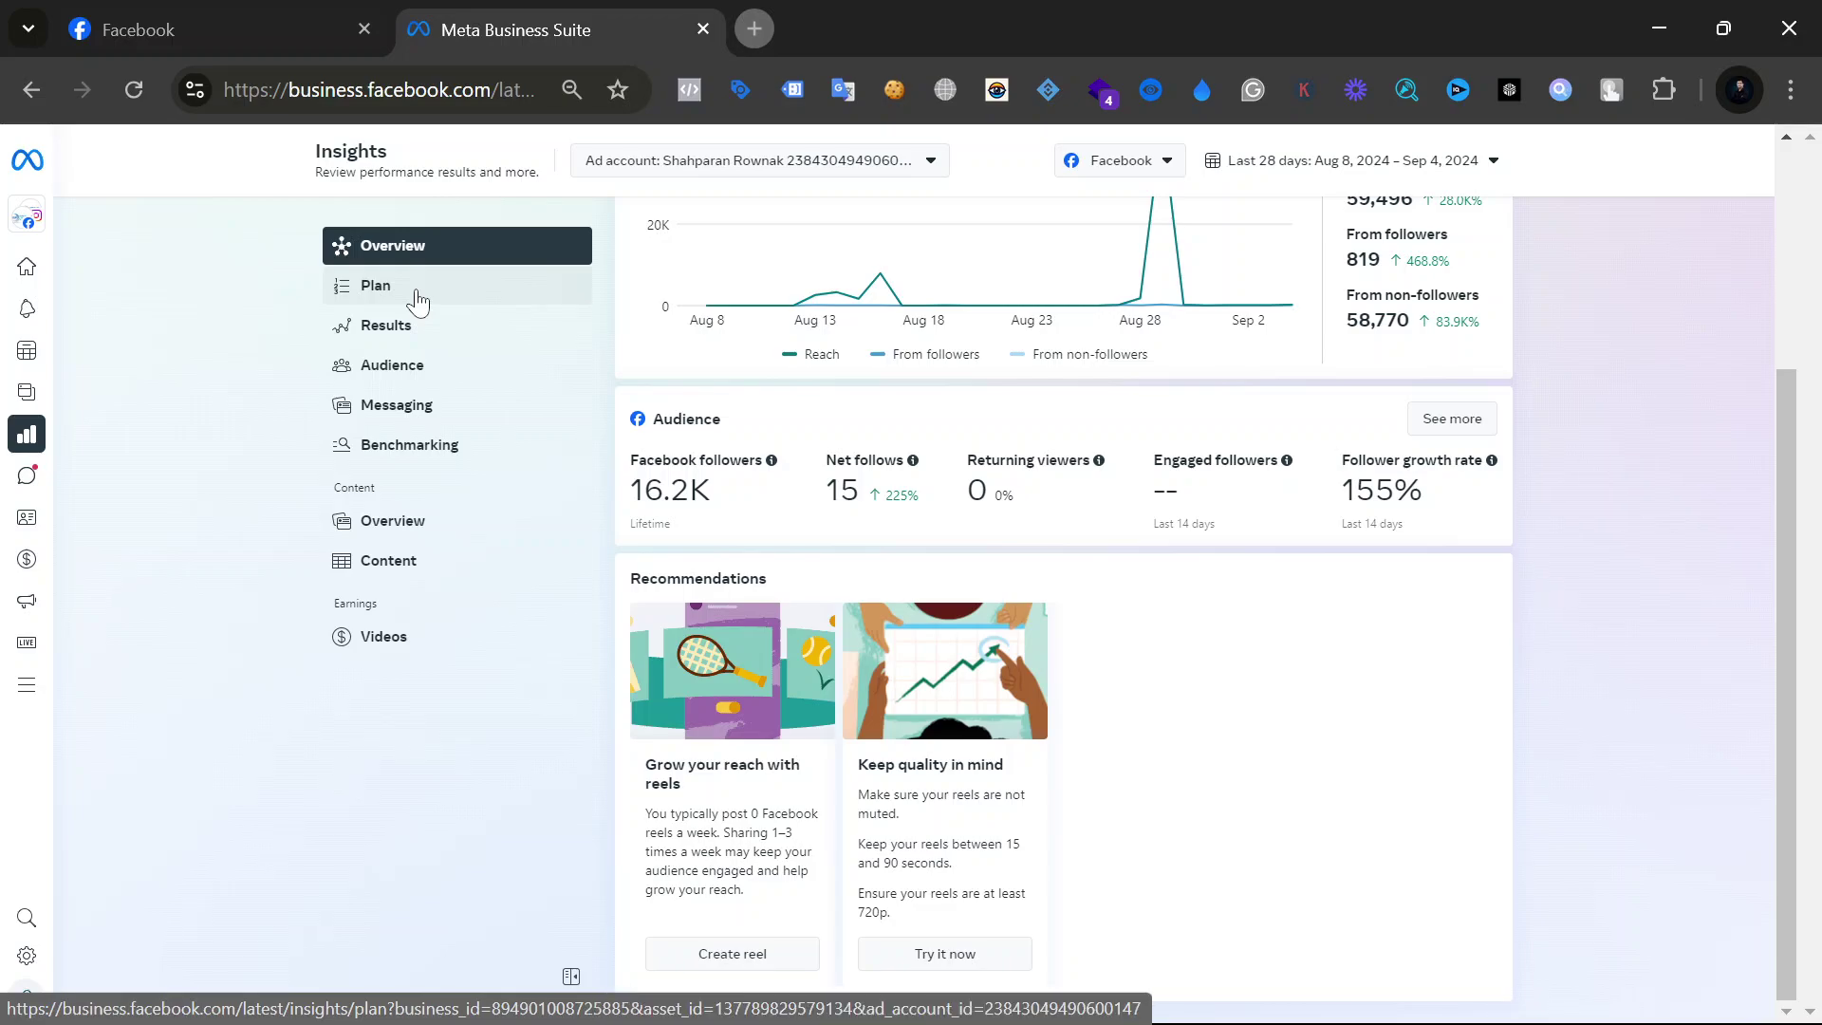
scroll(1139, 427, up, 3)
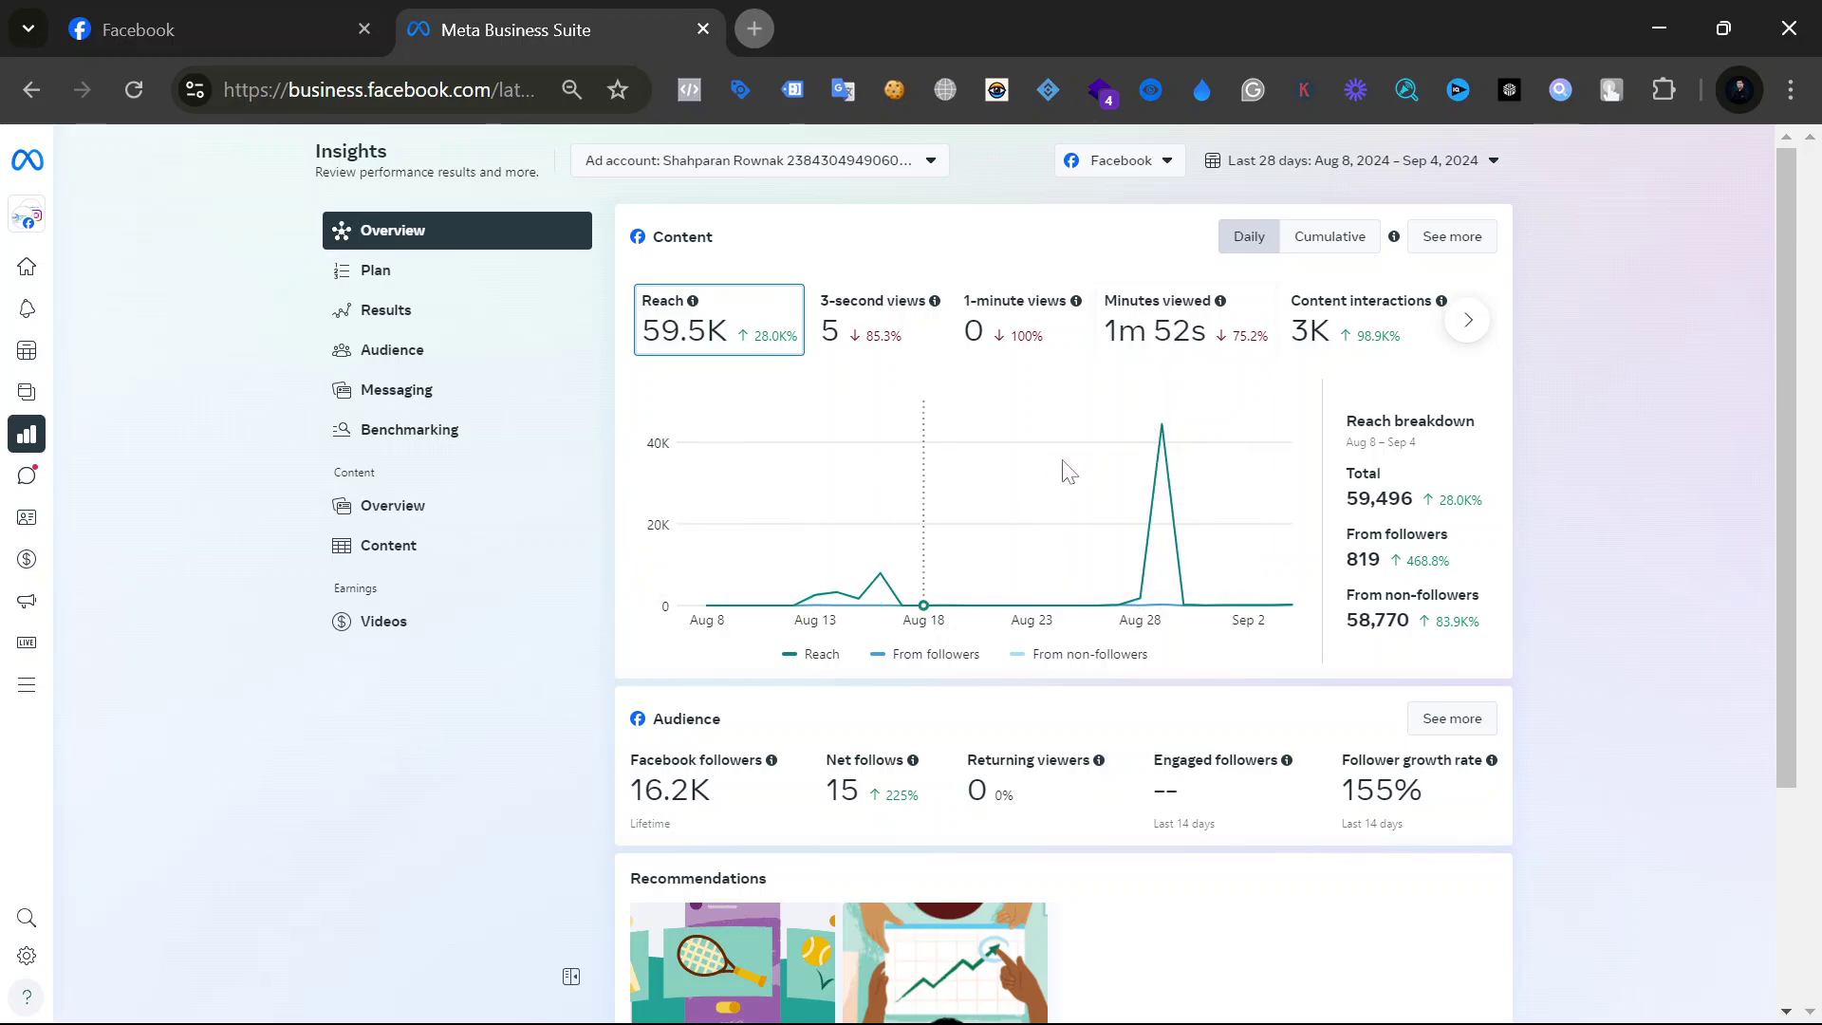
Step: Examine the reach breakdown and daily reach chart, and switch the chart to the Cumulative view
mouse_move(1169, 479)
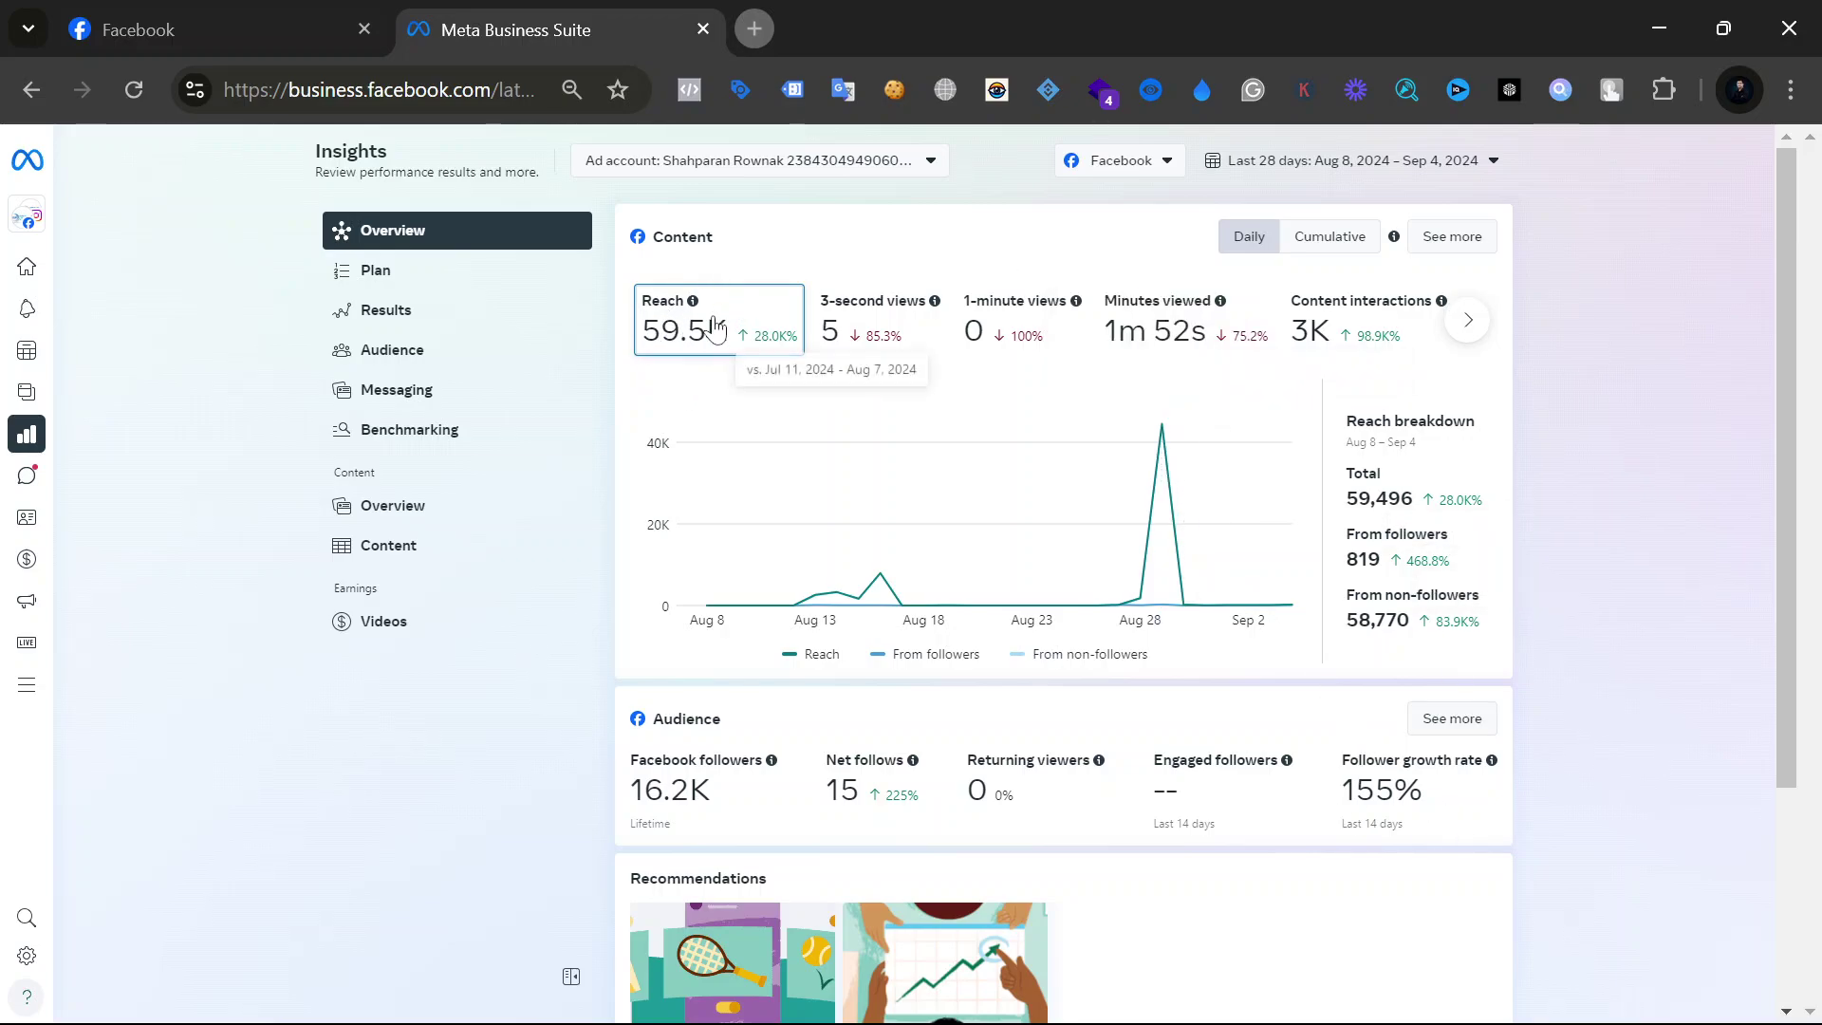
drag(1343, 499, 1434, 503)
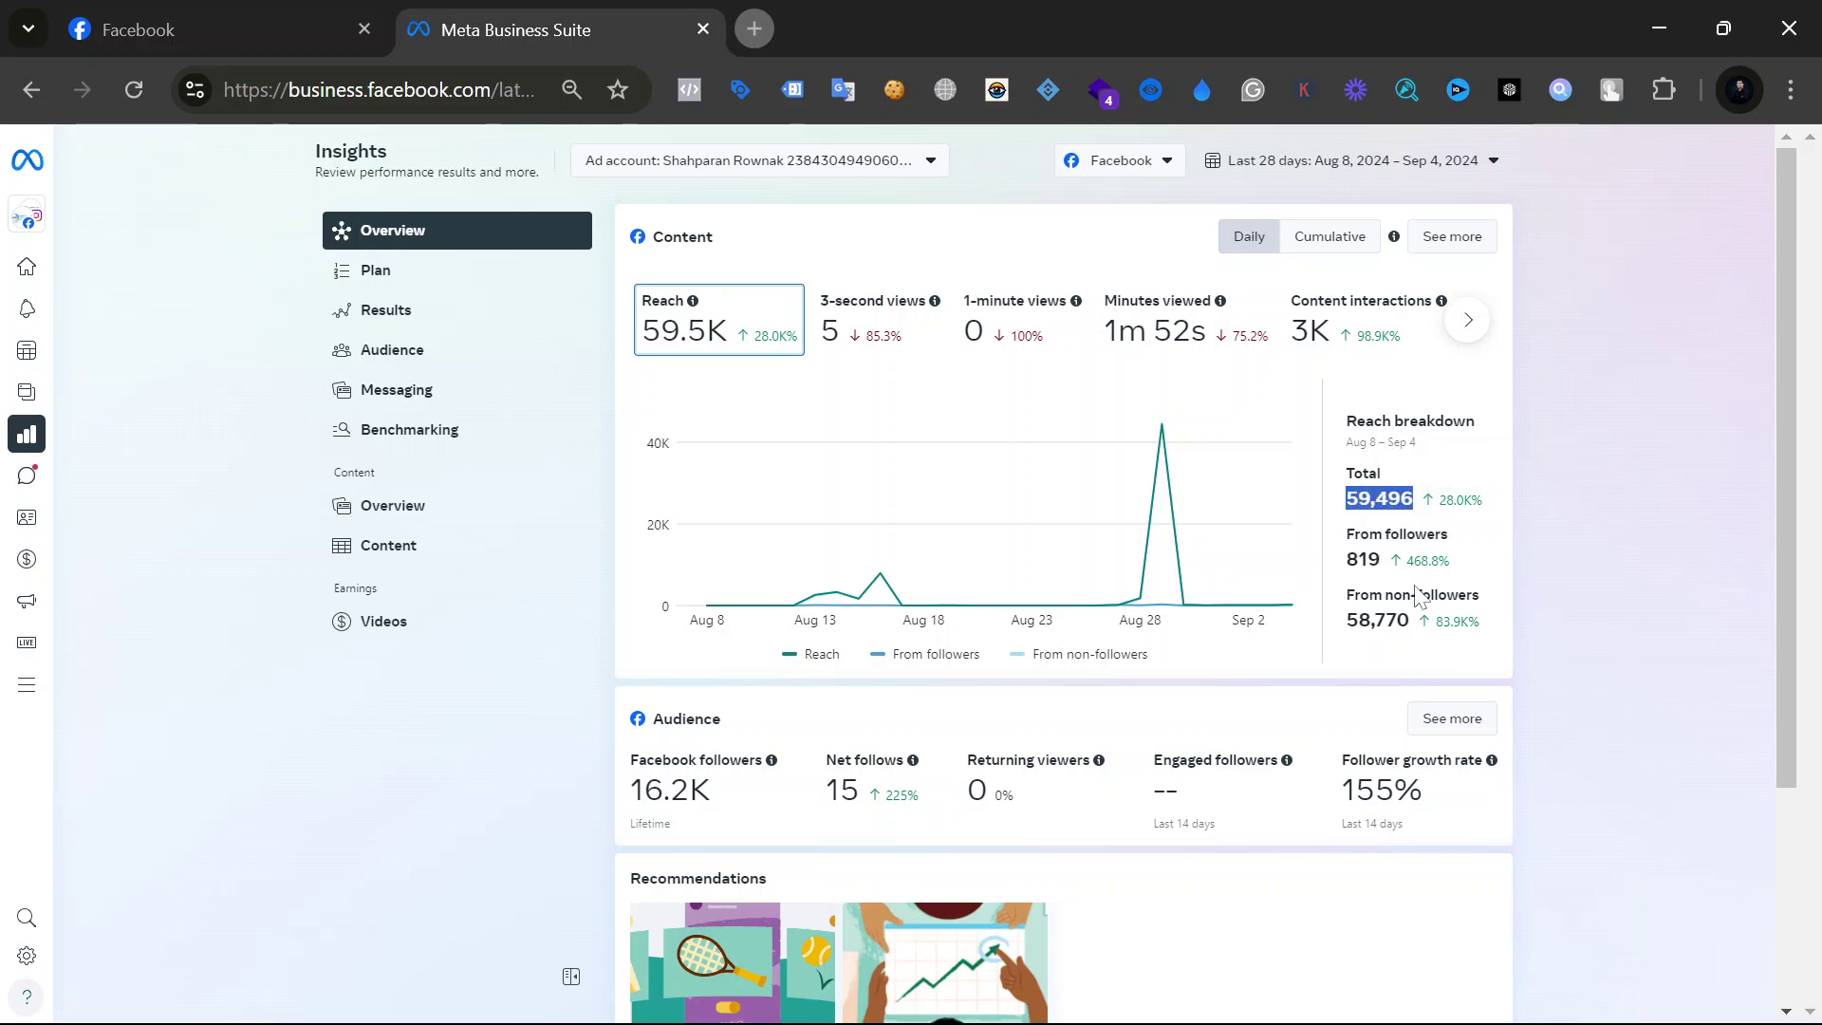
drag(1344, 562, 1401, 568)
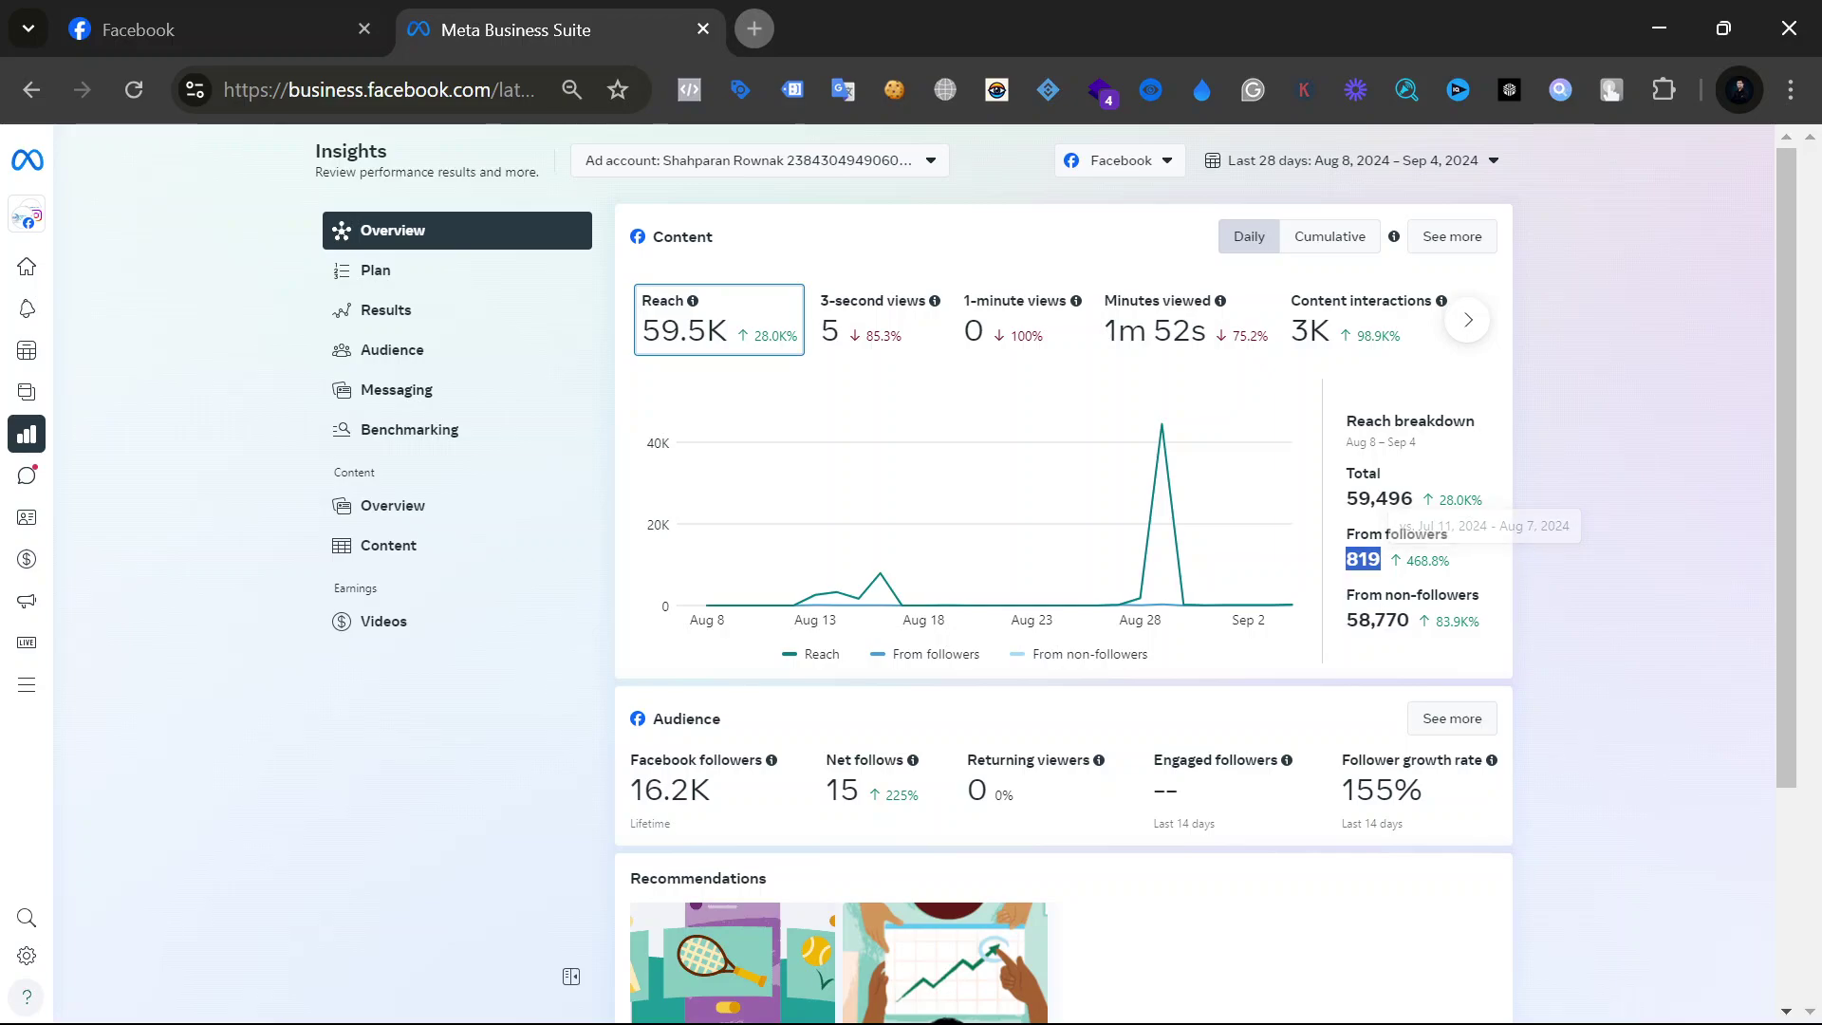
drag(1345, 622, 1426, 626)
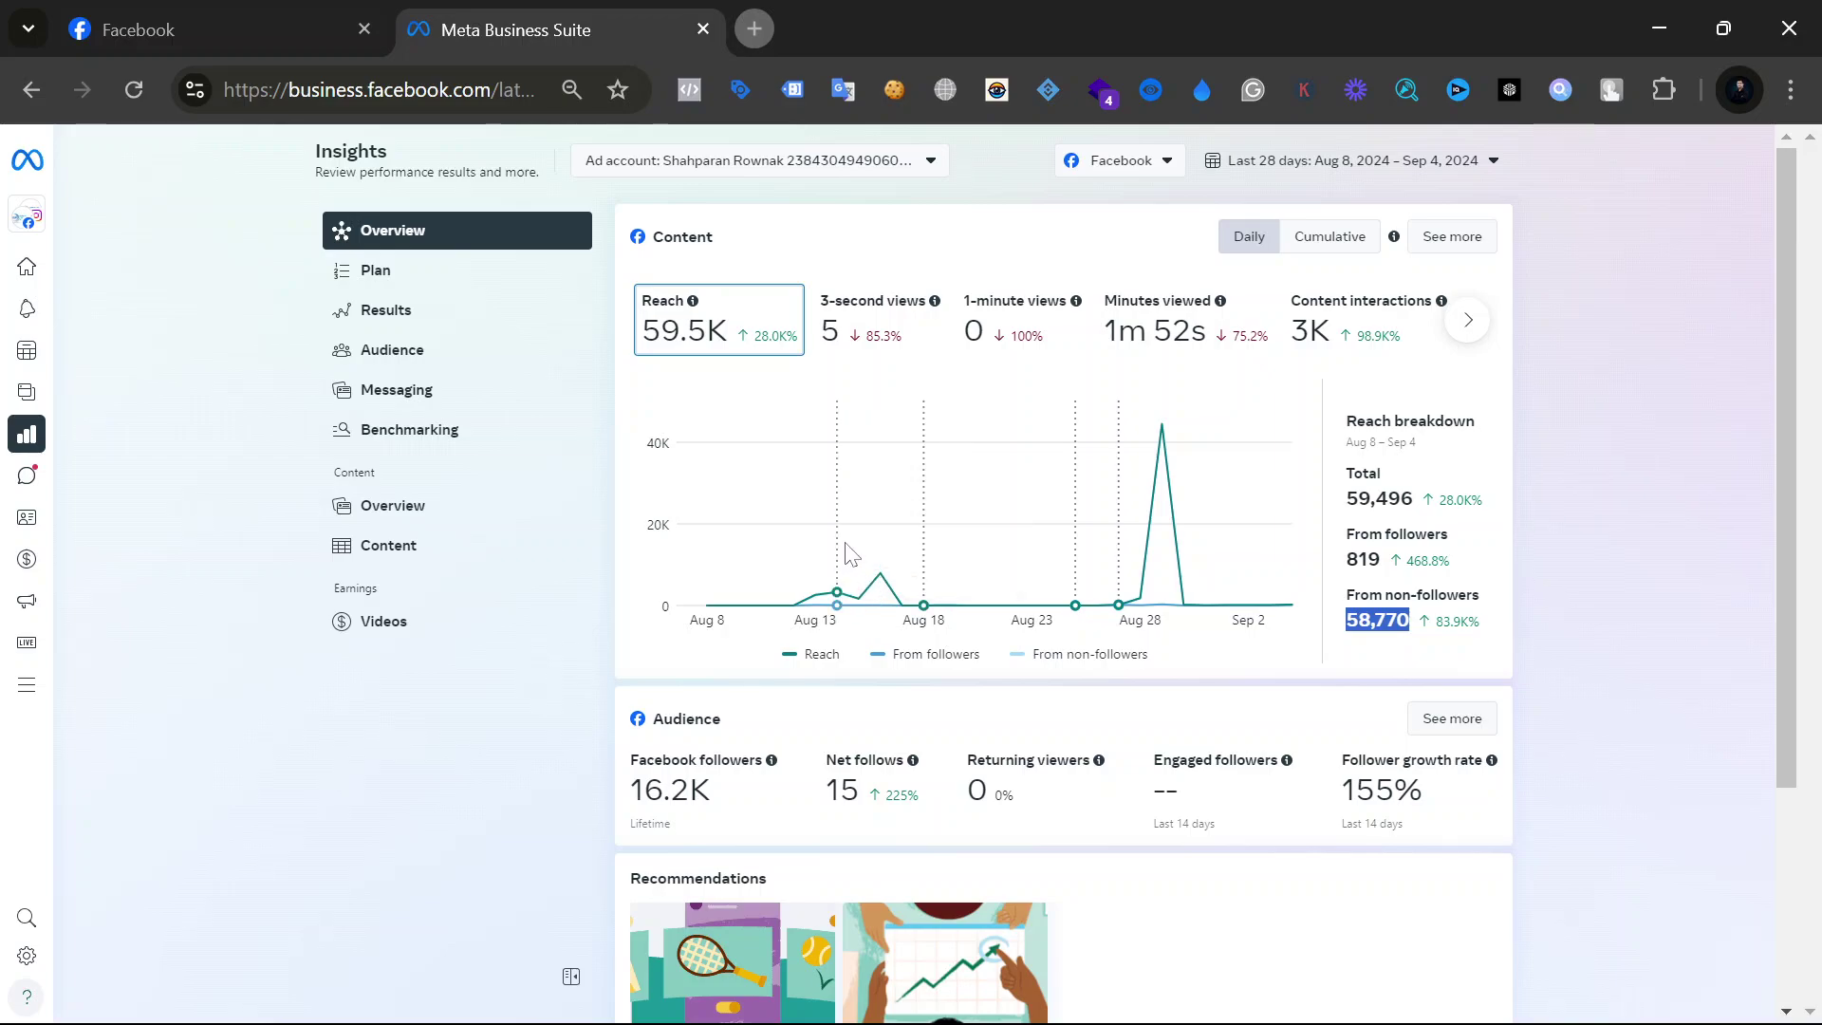
mouse_move(883, 561)
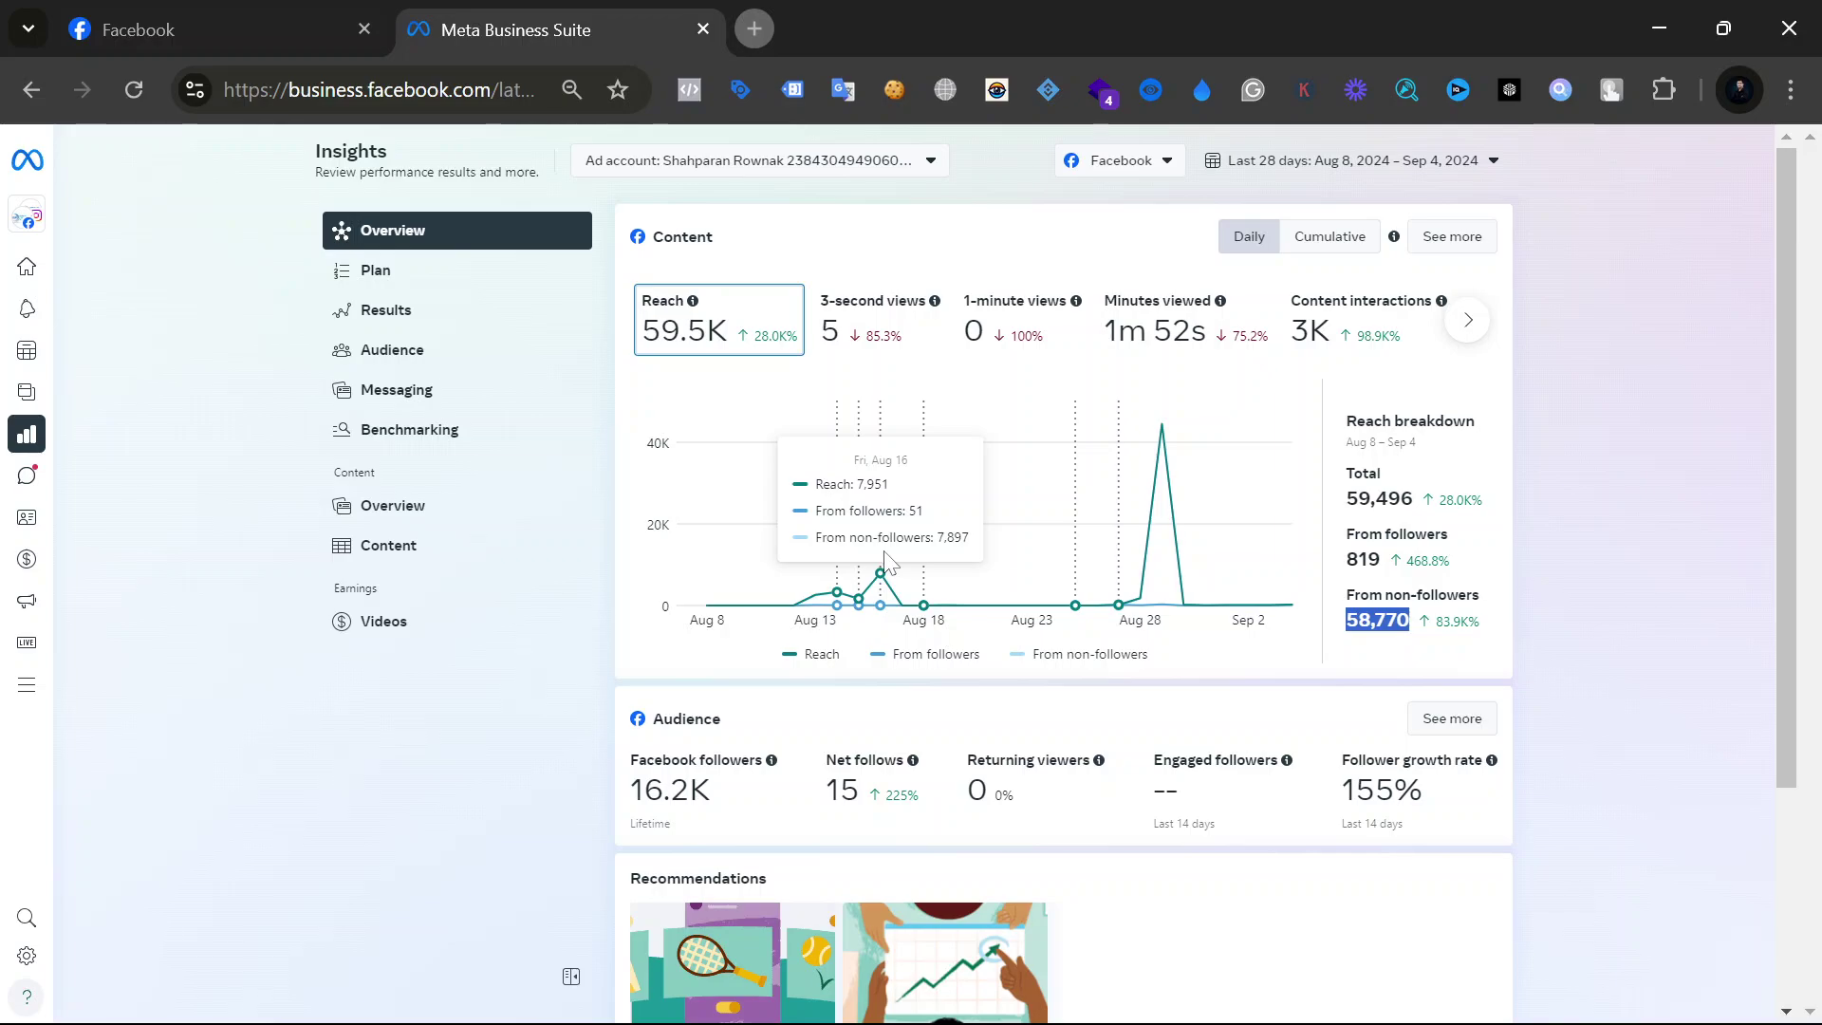
click(624, 630)
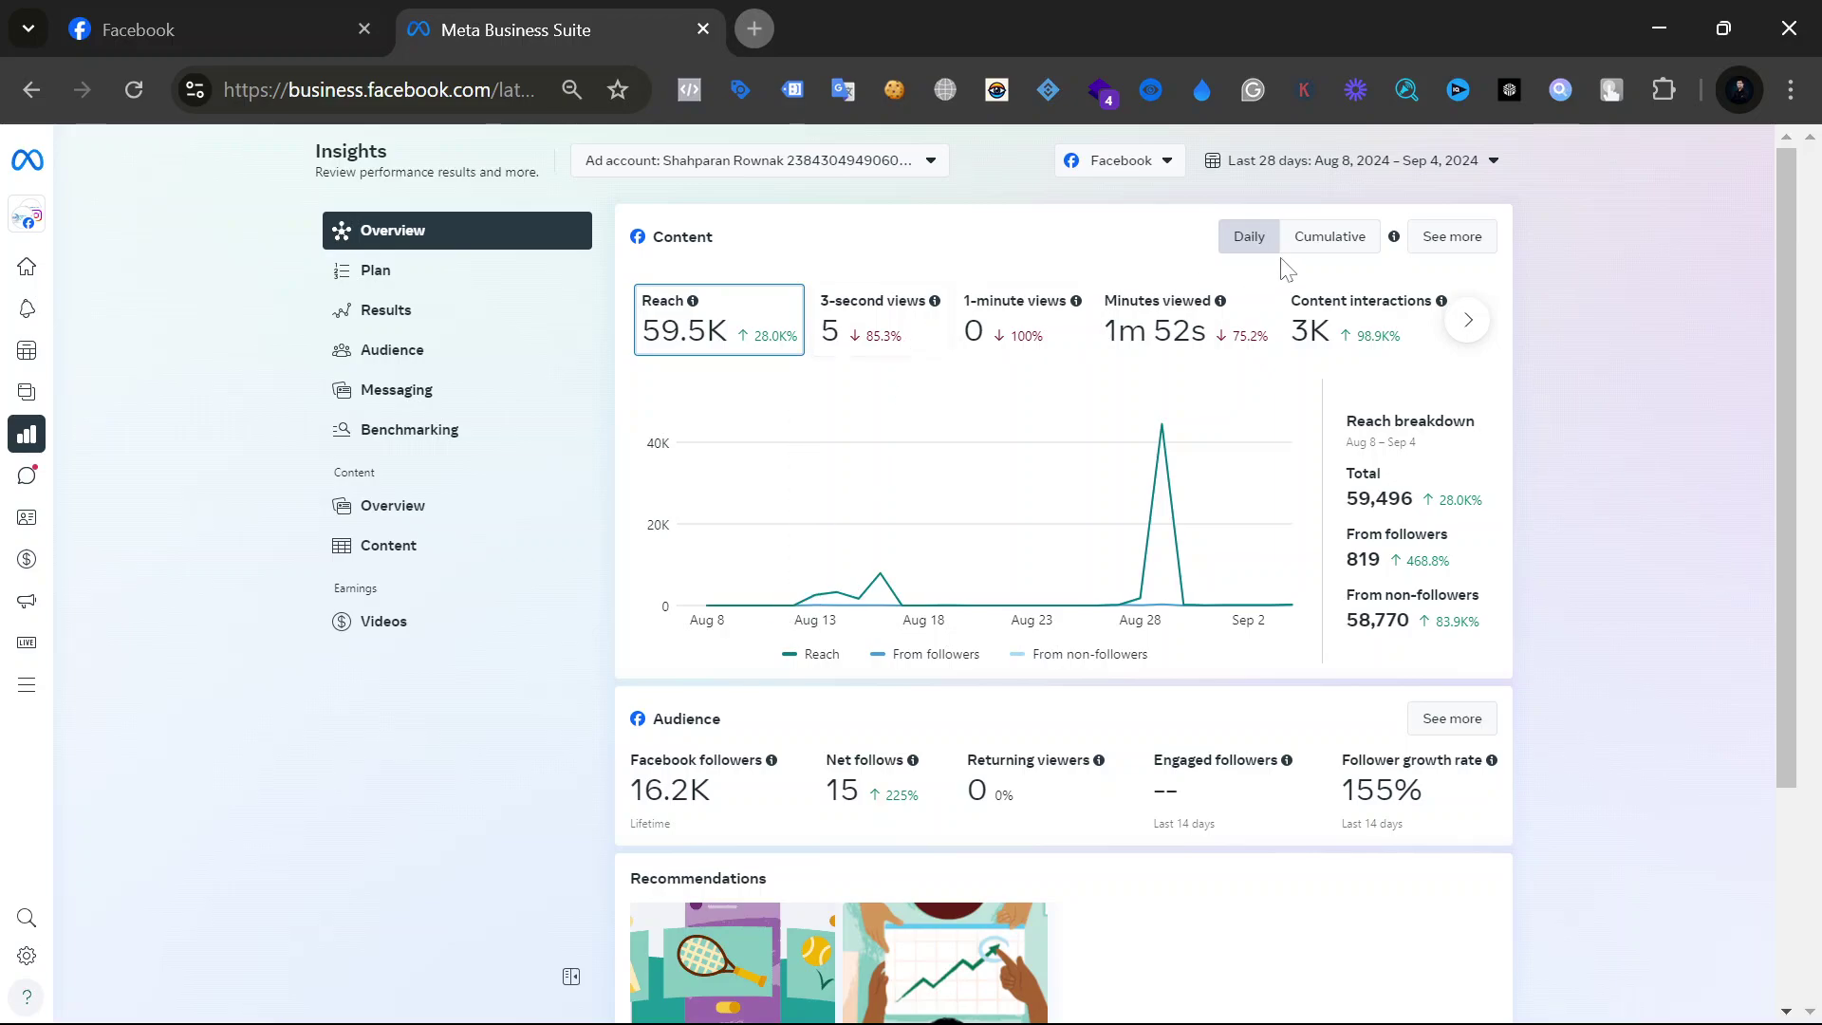
click(1318, 252)
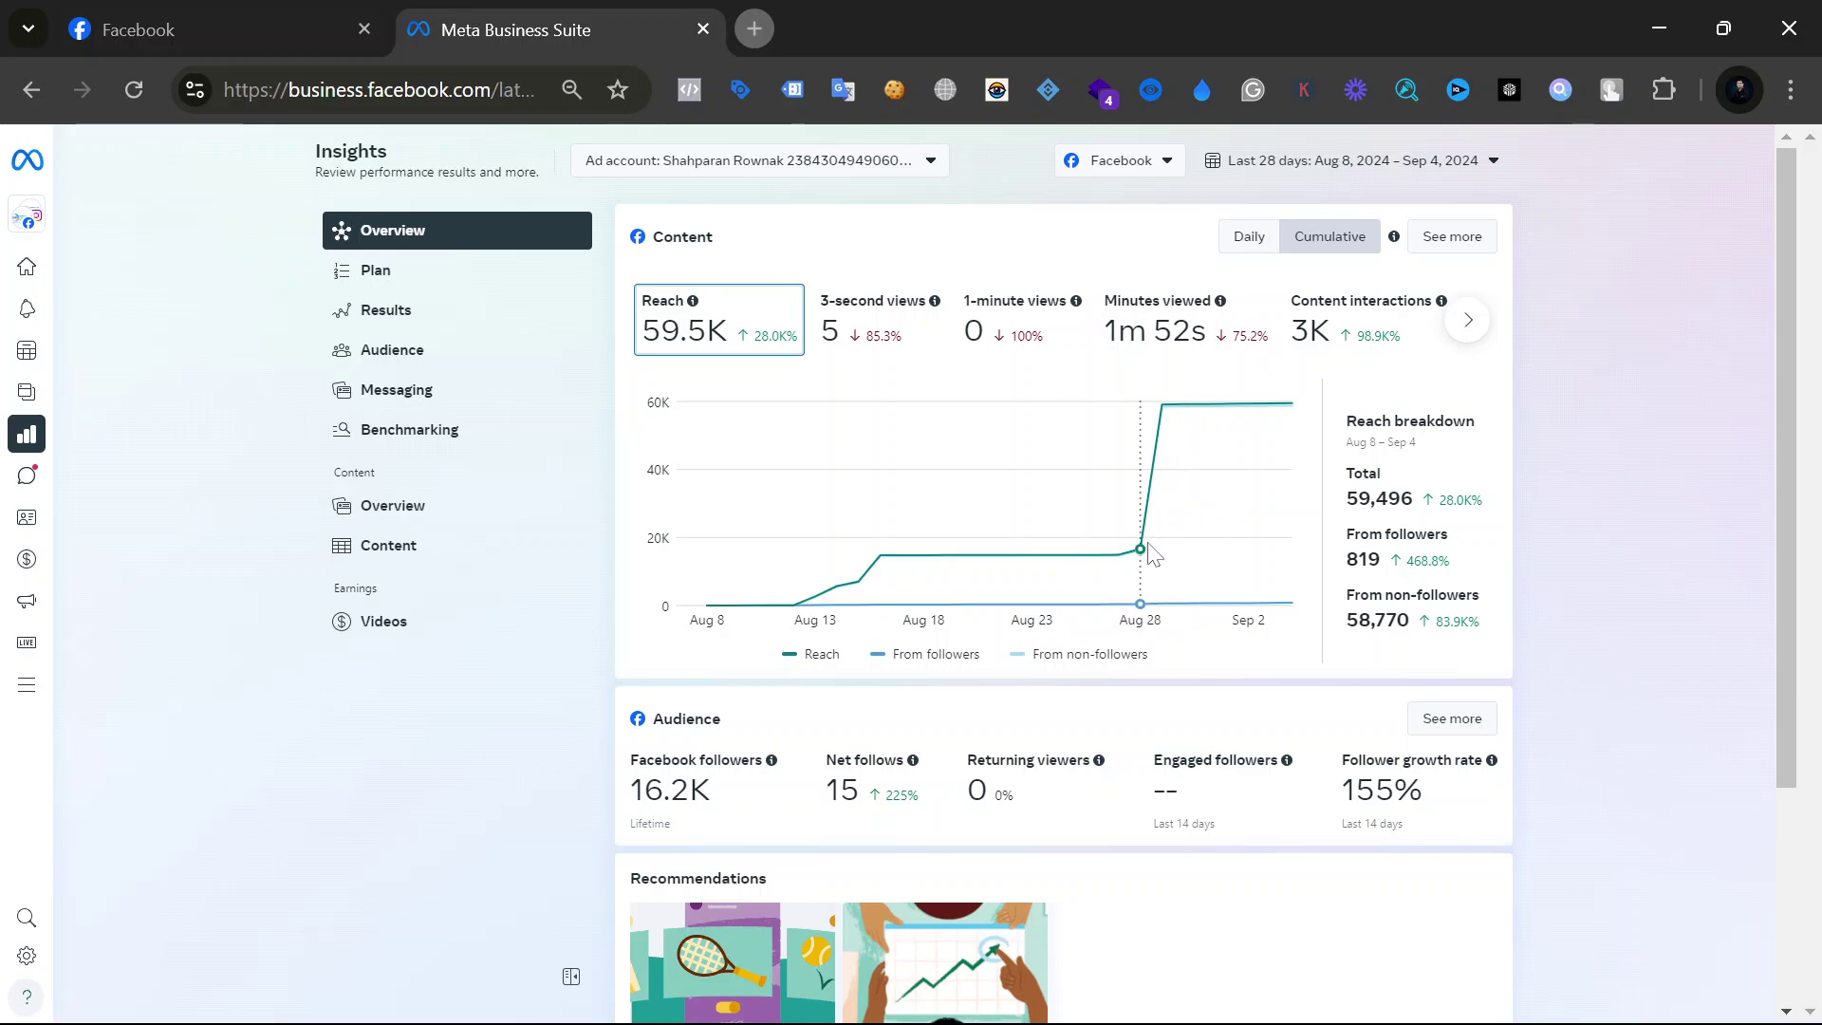
mouse_move(1146, 552)
Step: Set the Insights date range's start to Aug 1, 2024, keeping Sep 4, 2024 as its end
click(1390, 168)
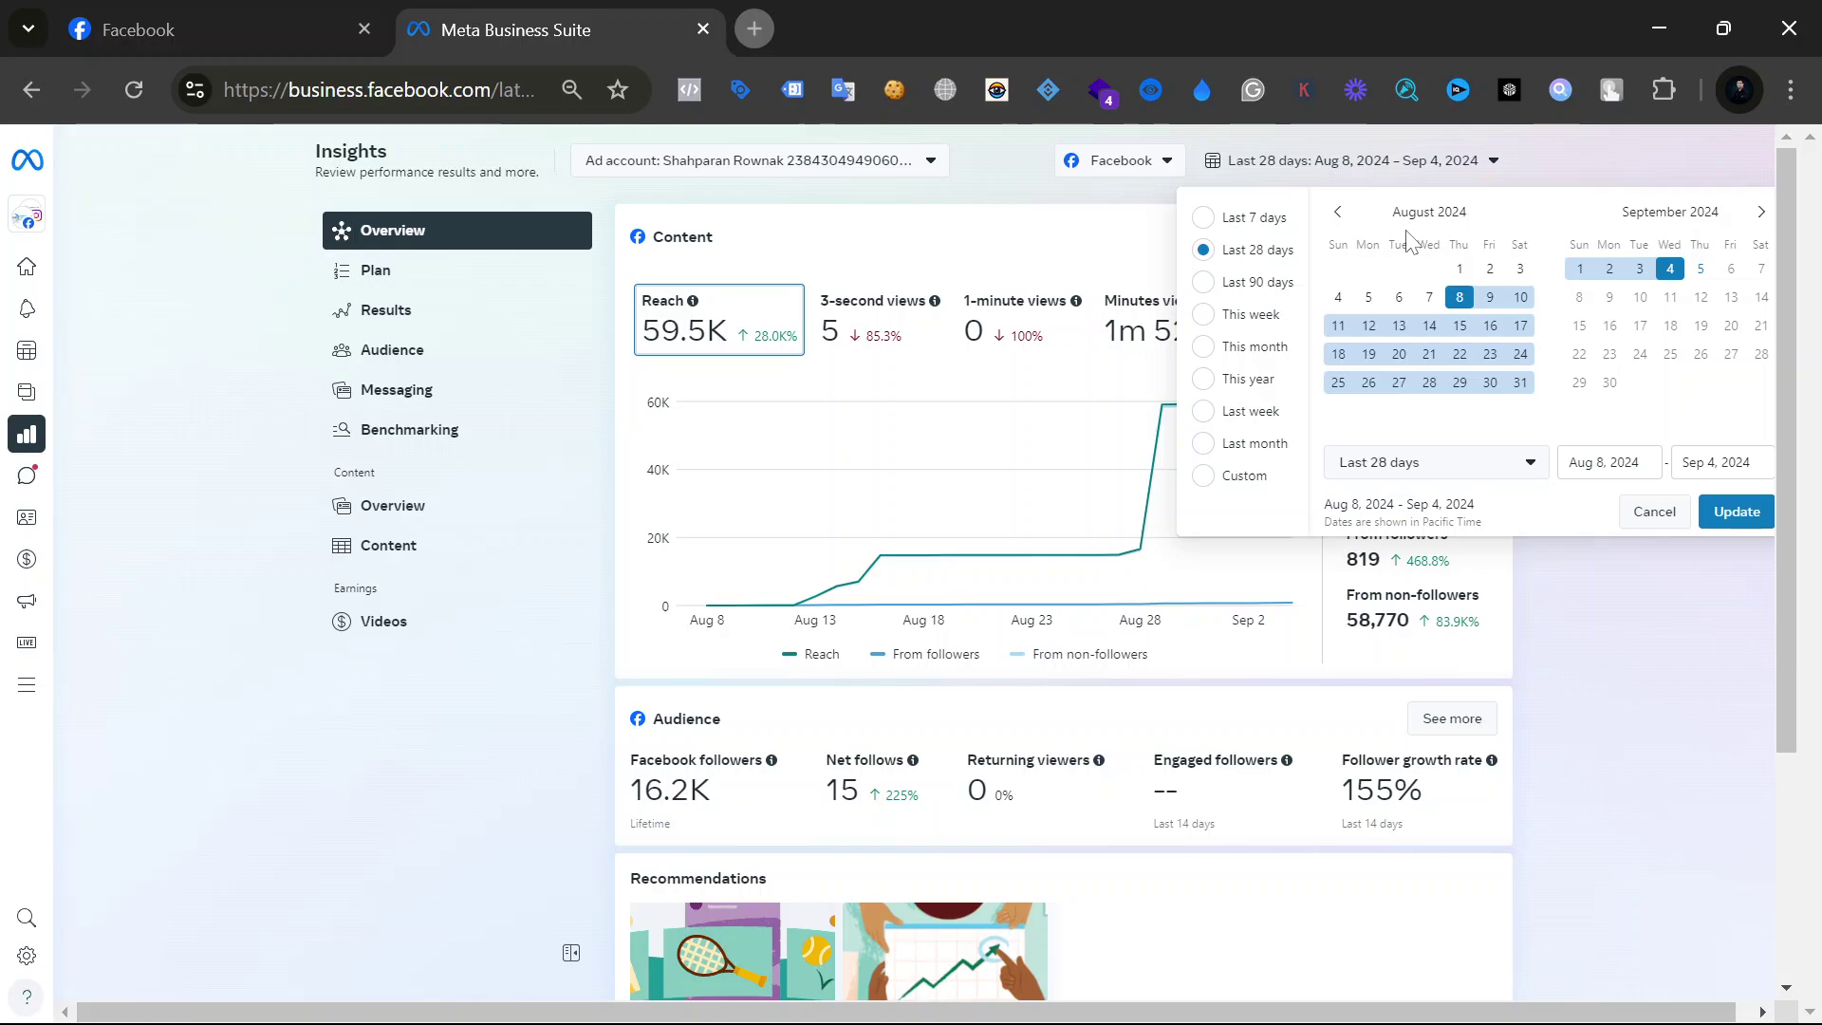
click(1580, 462)
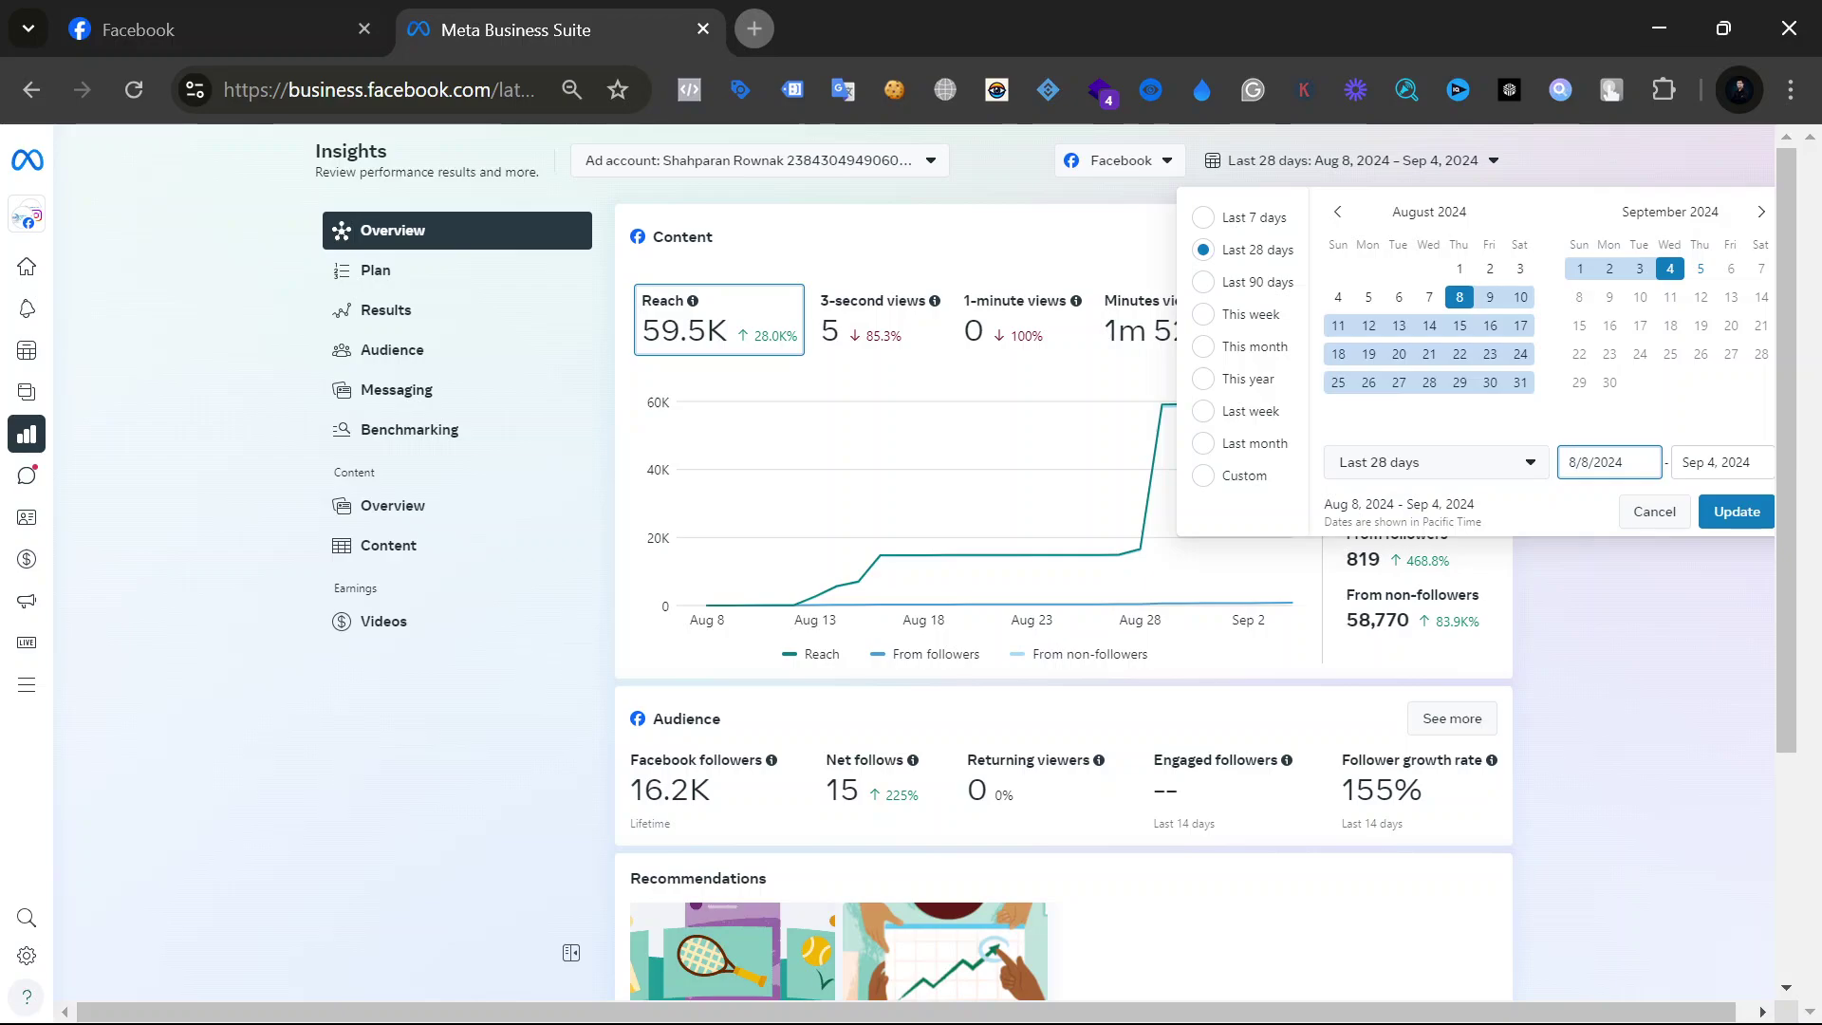
double_click(1585, 462)
text(1)
click(1719, 512)
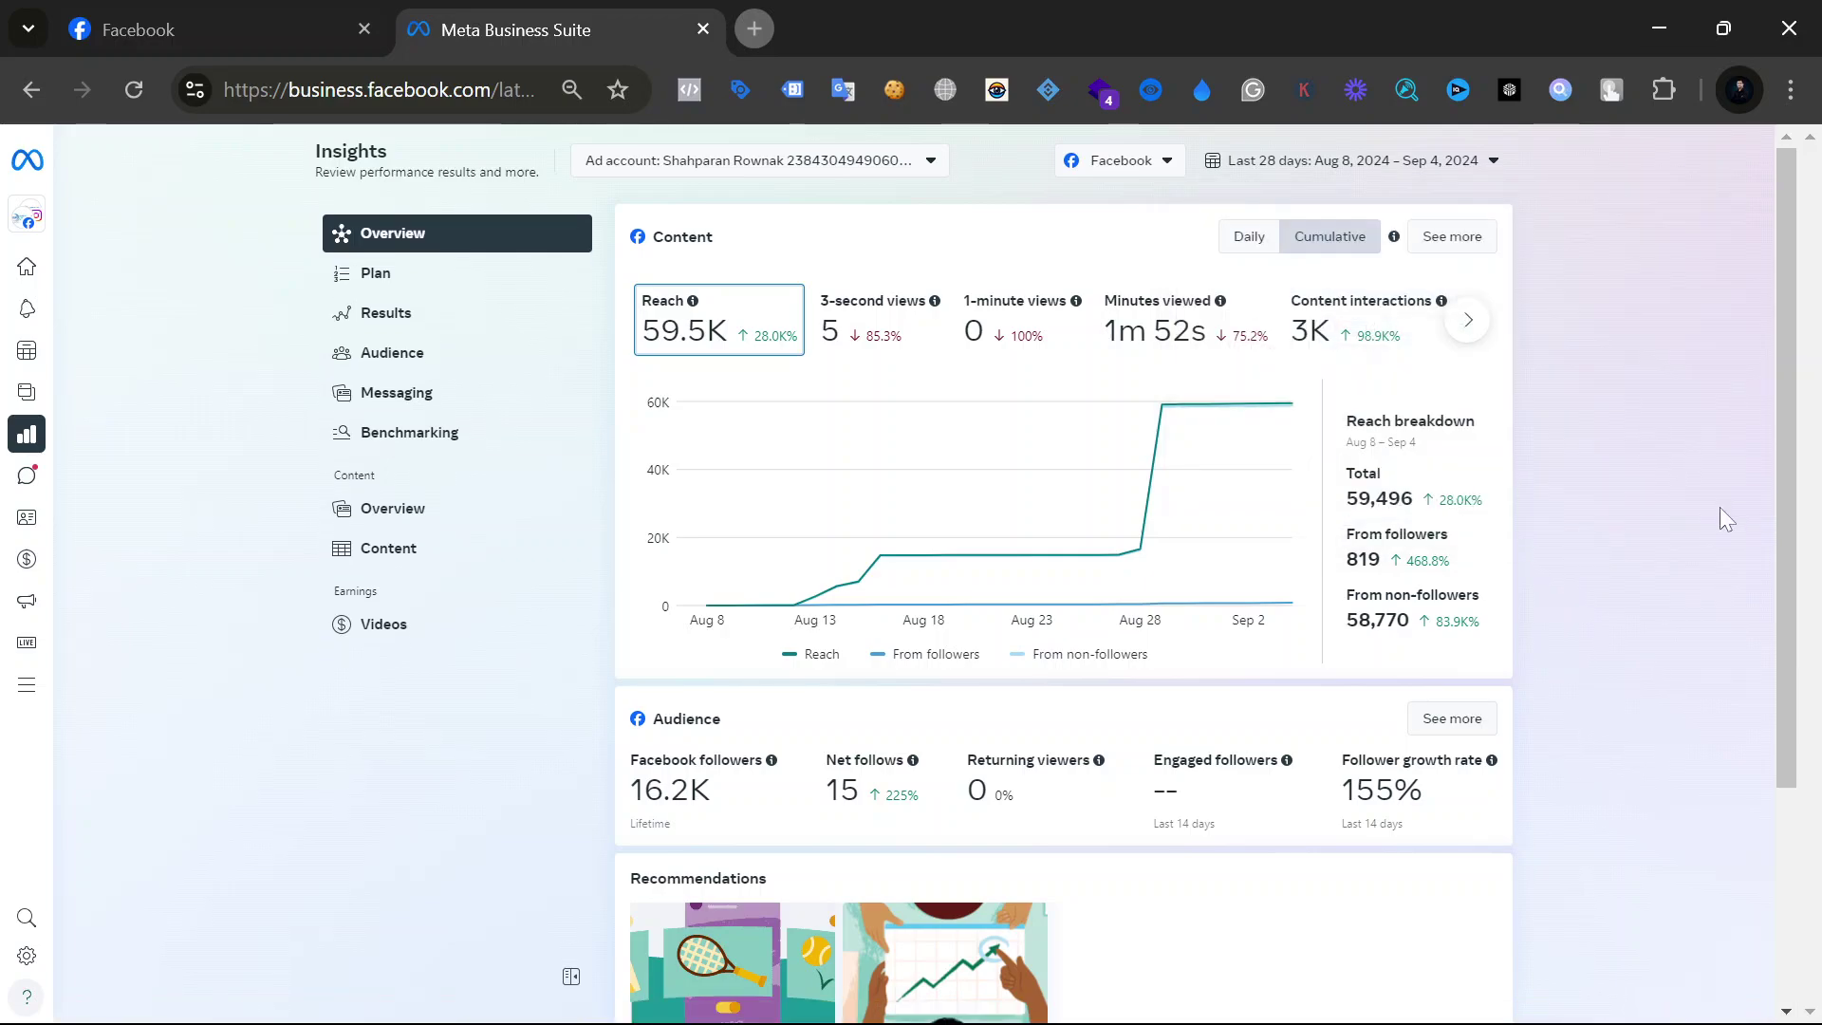
Step: Set the Insights date range's start to Feb 8, 2024 and close the date picker
click(1386, 174)
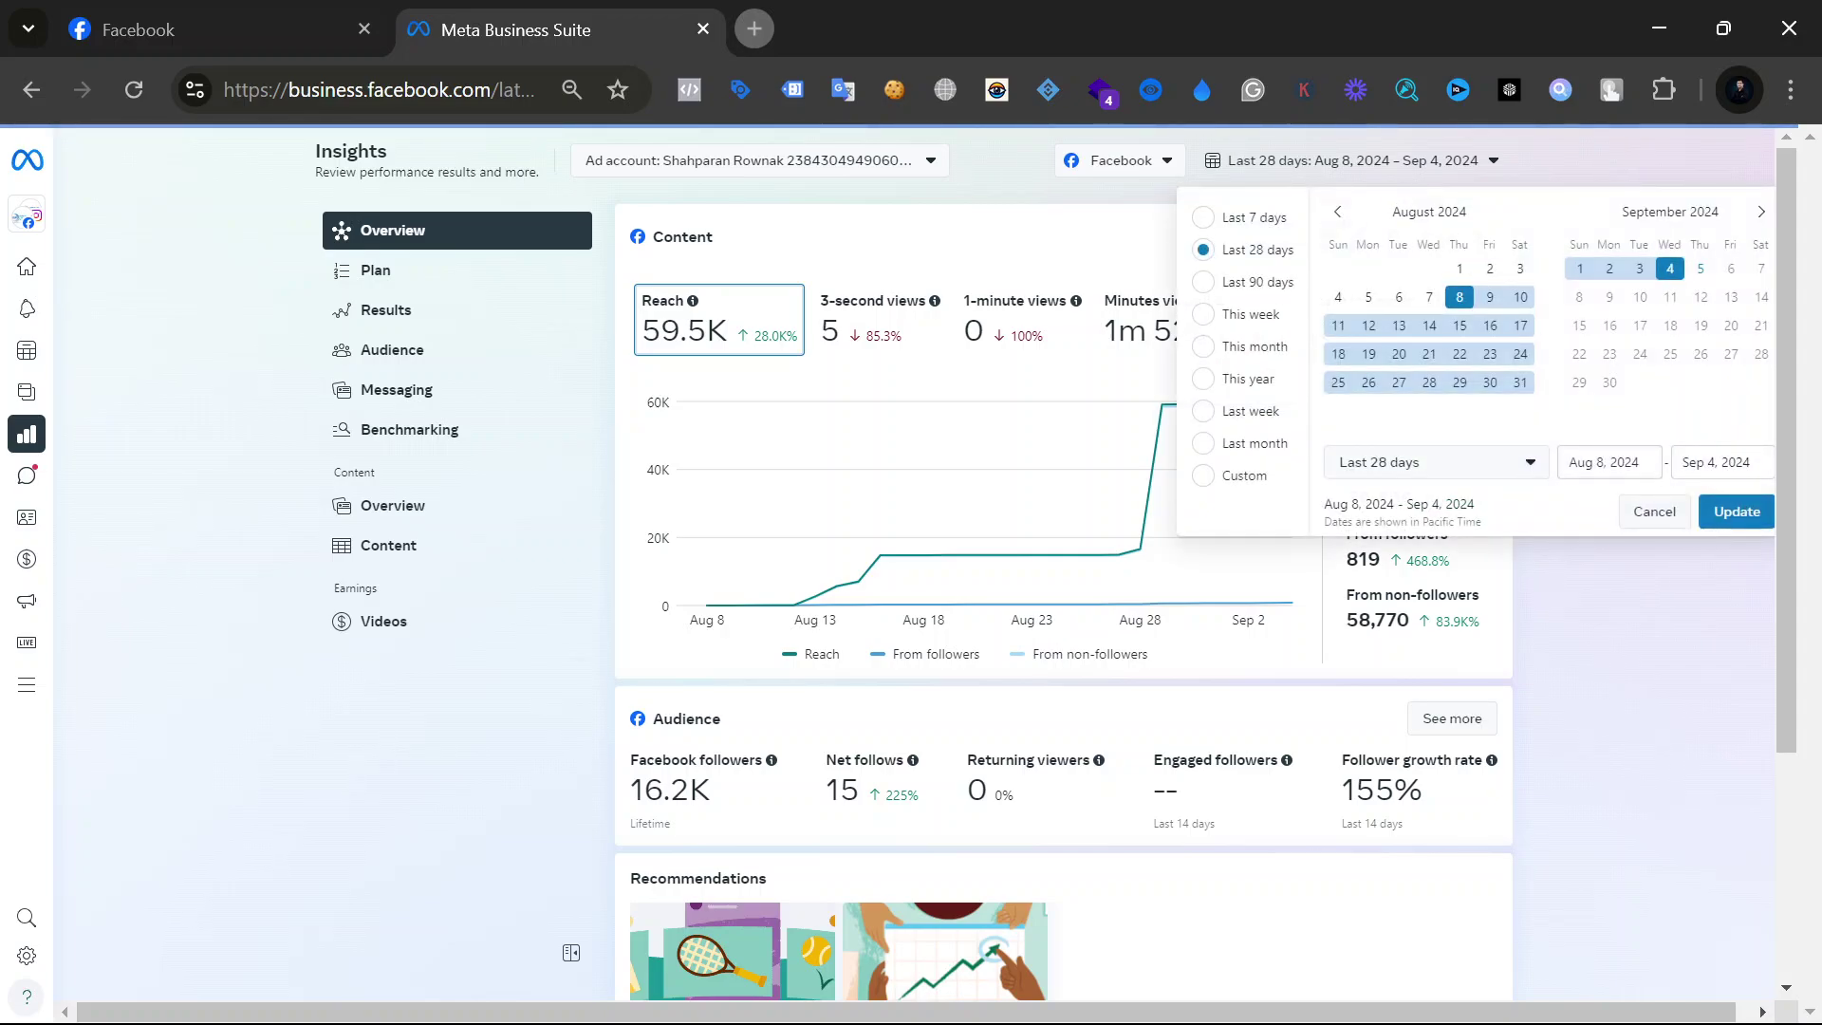
click(1570, 465)
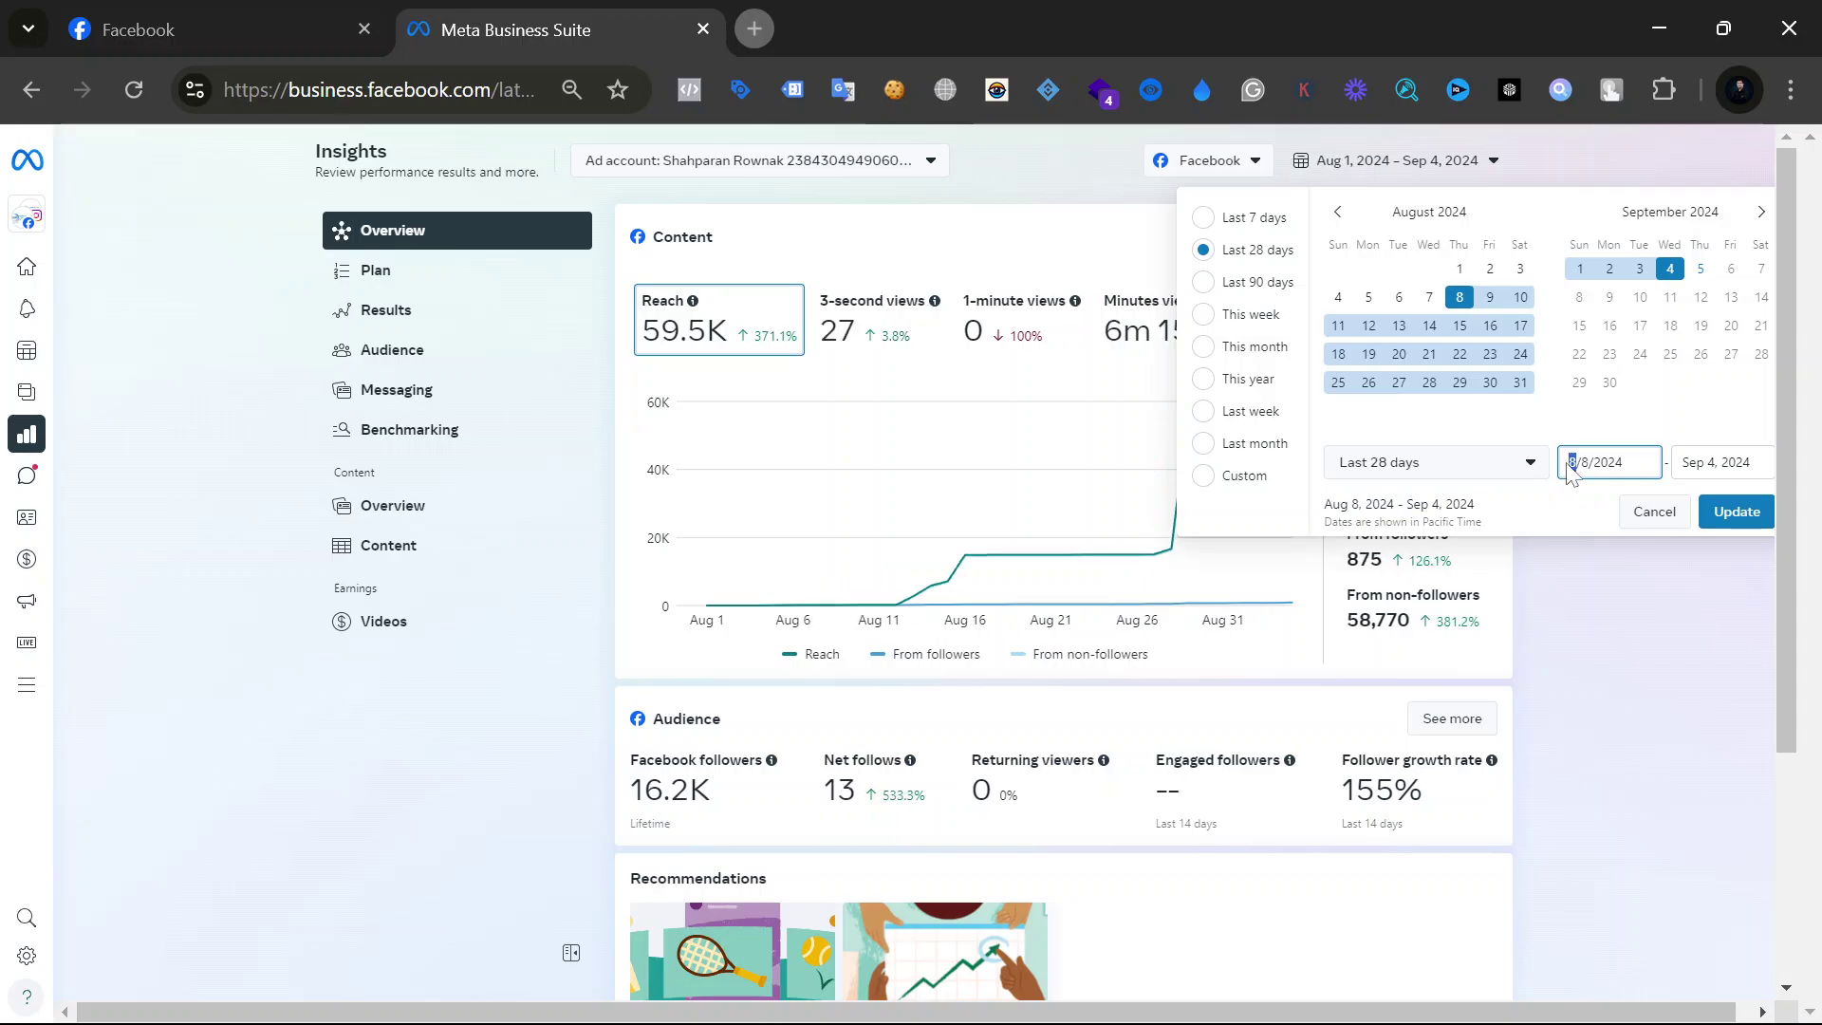
click(1712, 510)
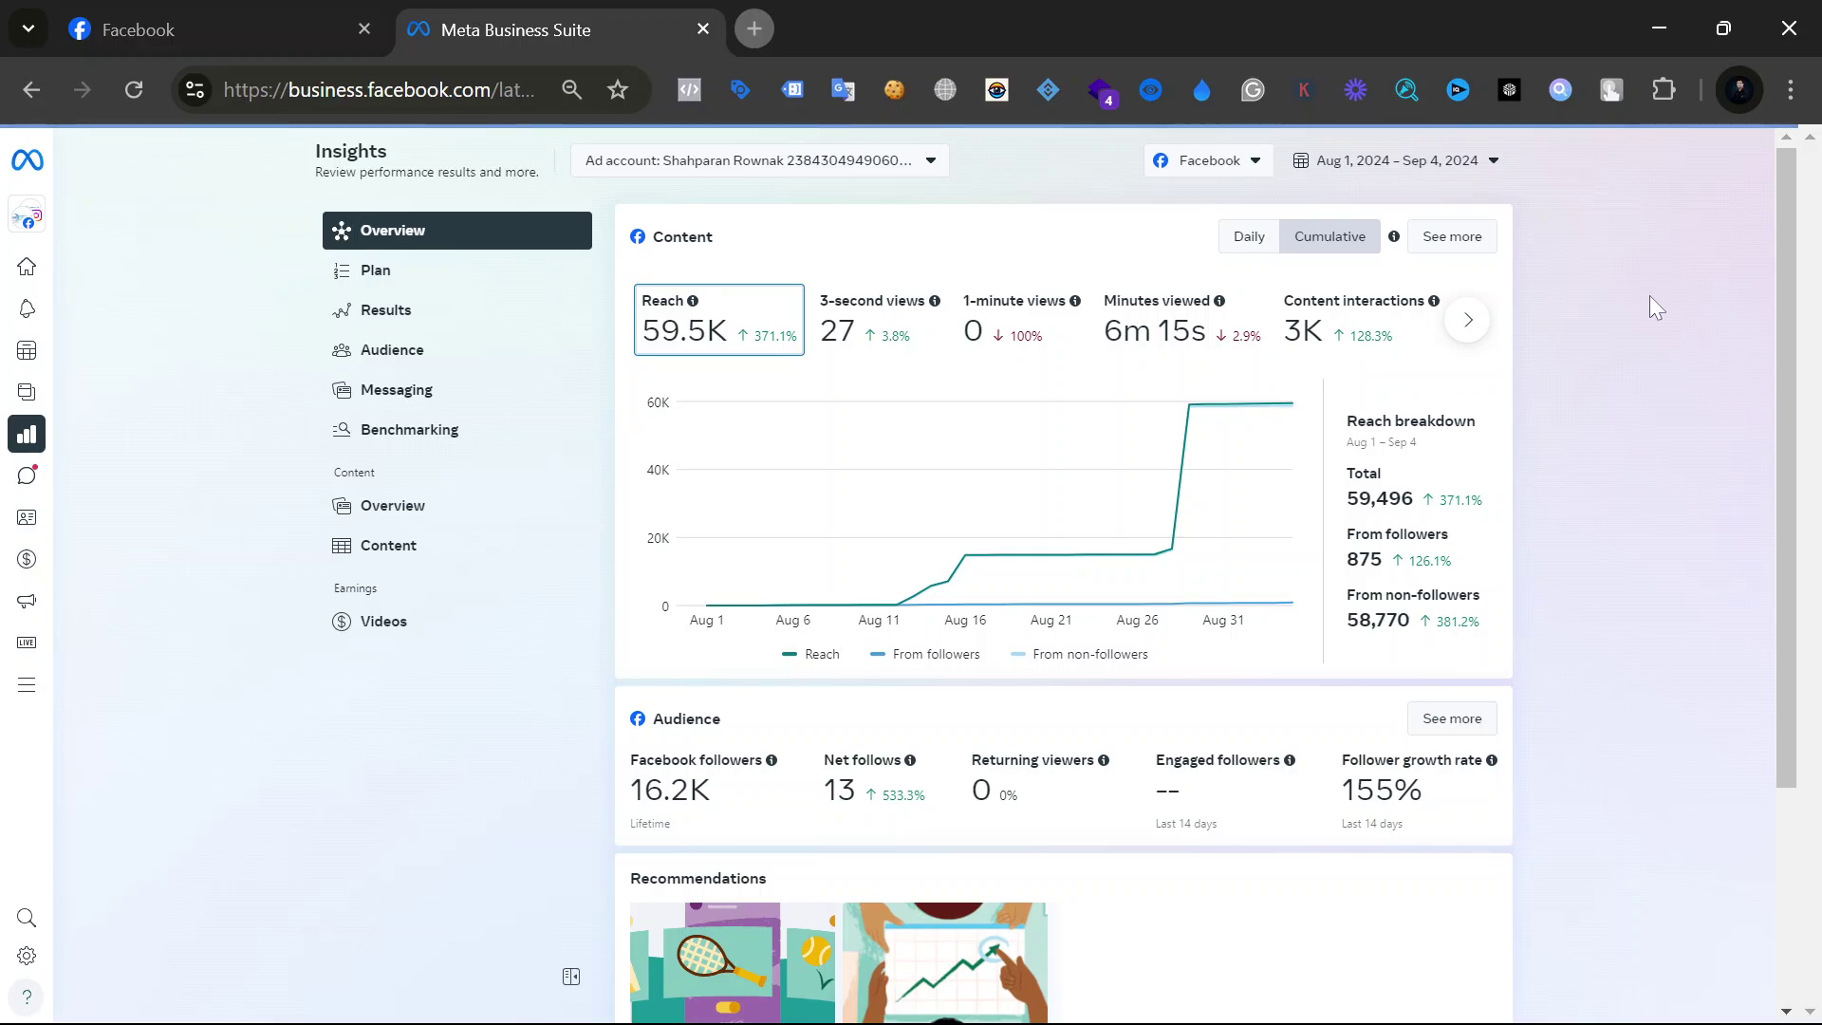
click(1435, 185)
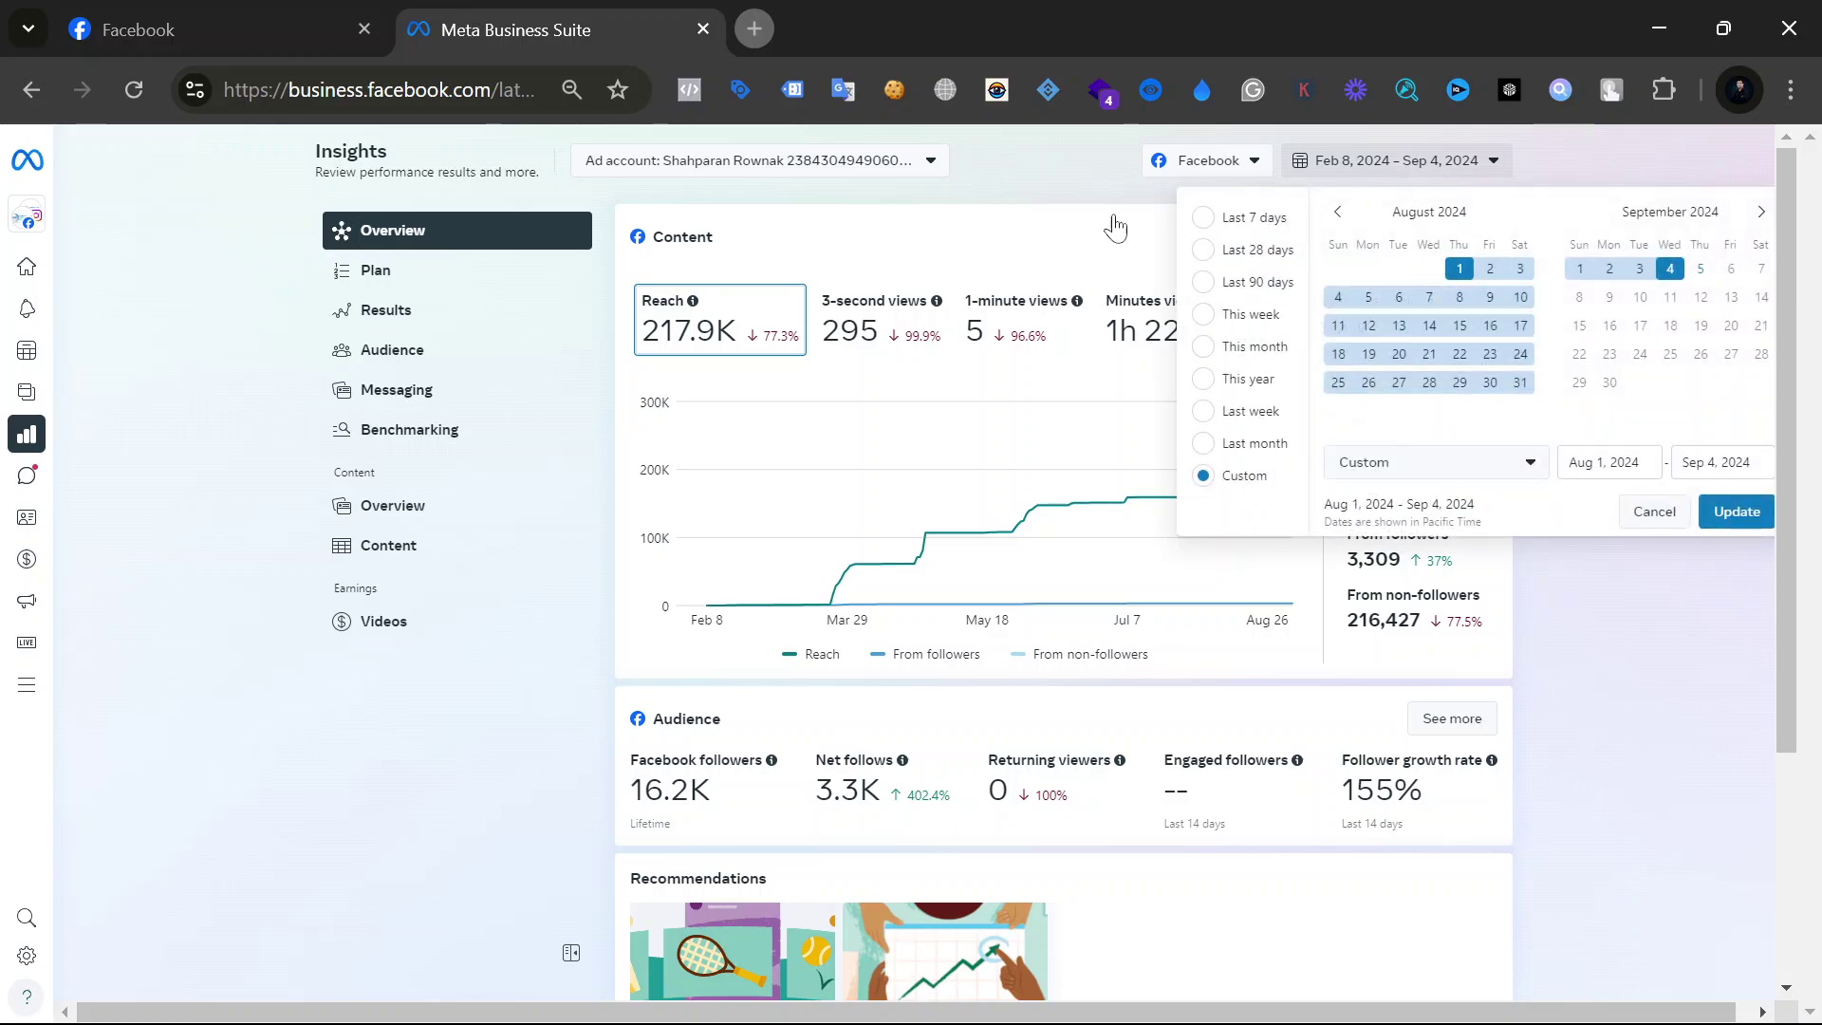
click(900, 235)
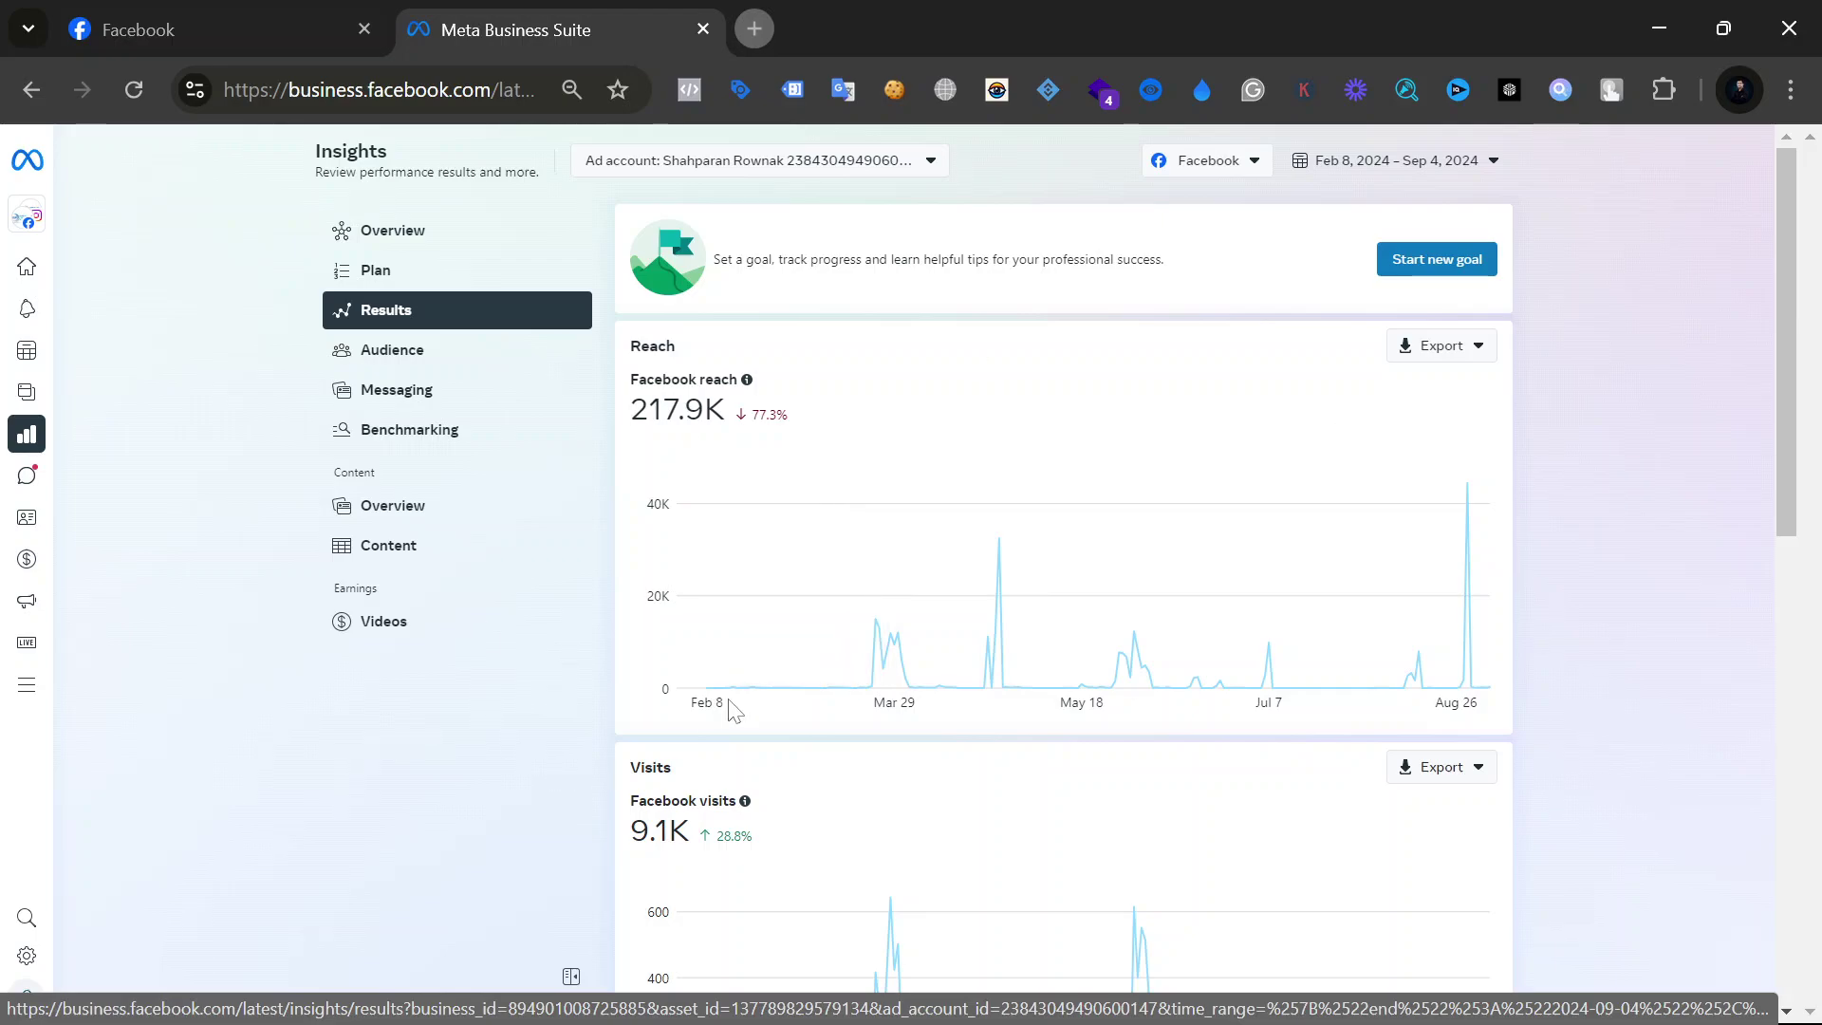
Step: Open the Results section of Insights and examine the reach, visits, follows and ad trends charts
mouse_move(752, 685)
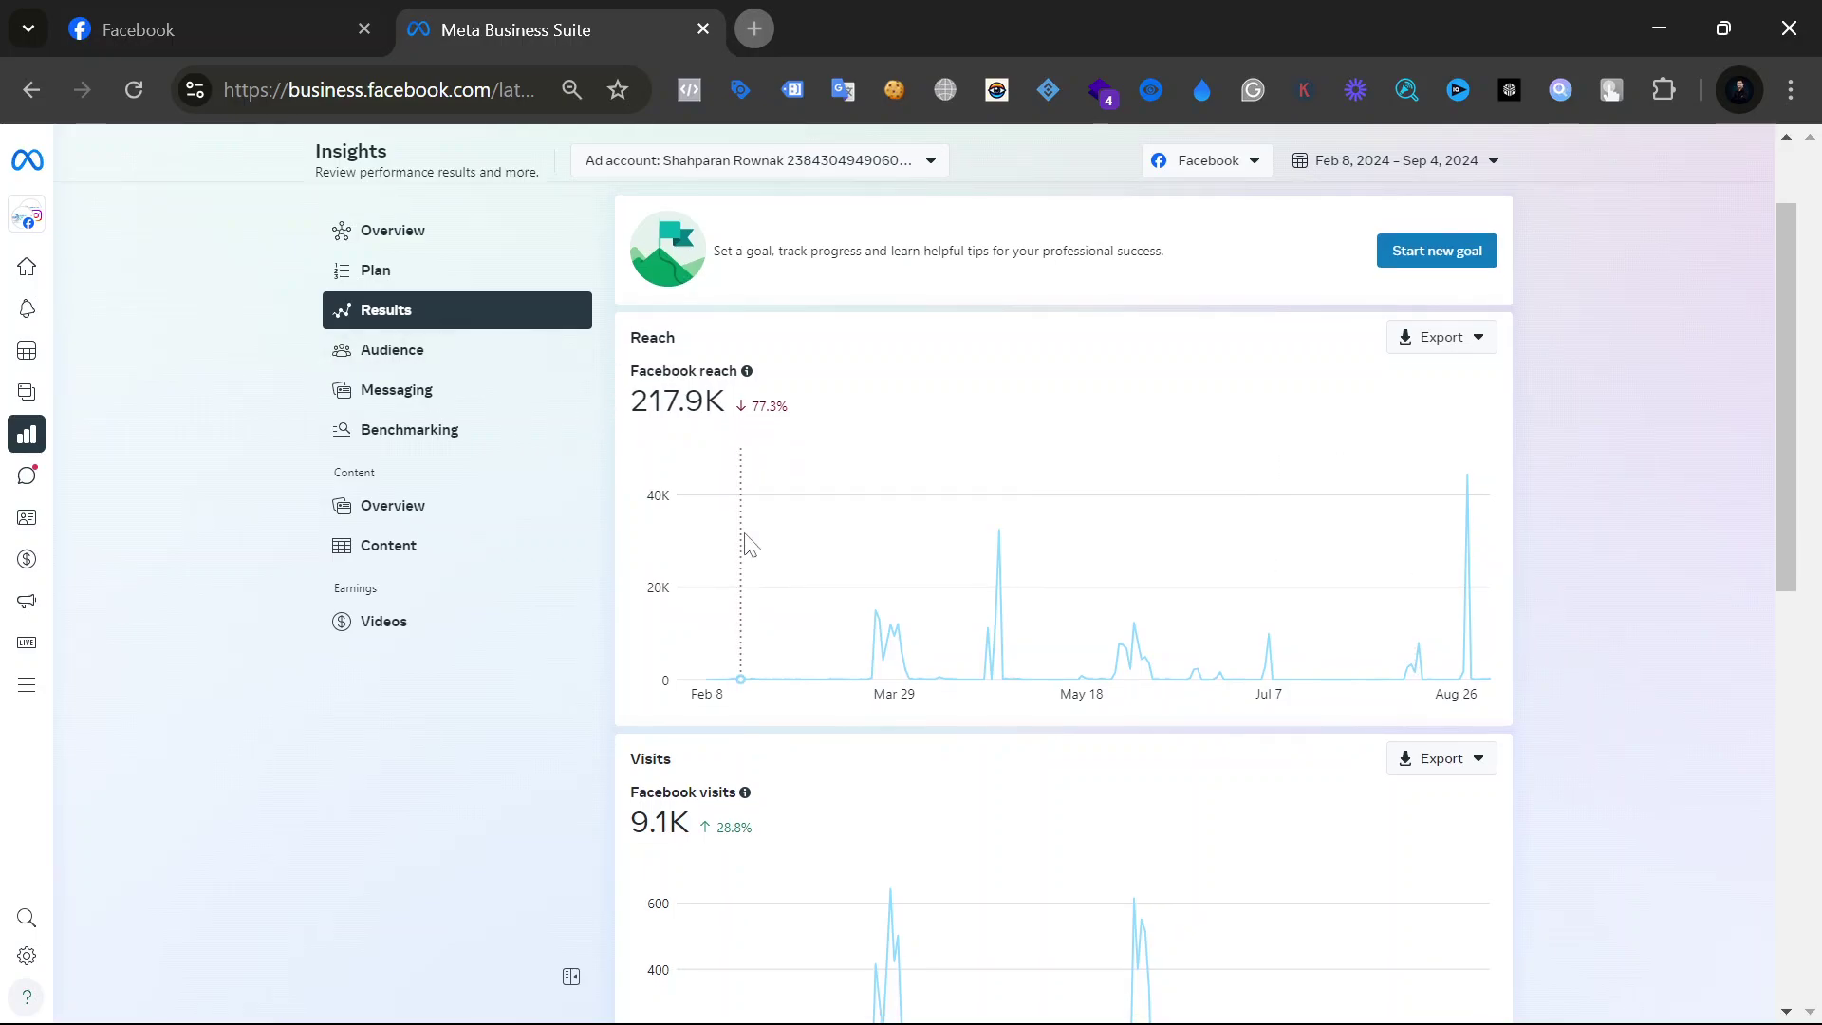
scroll(750, 533, down, 3)
scroll(859, 690, down, 2)
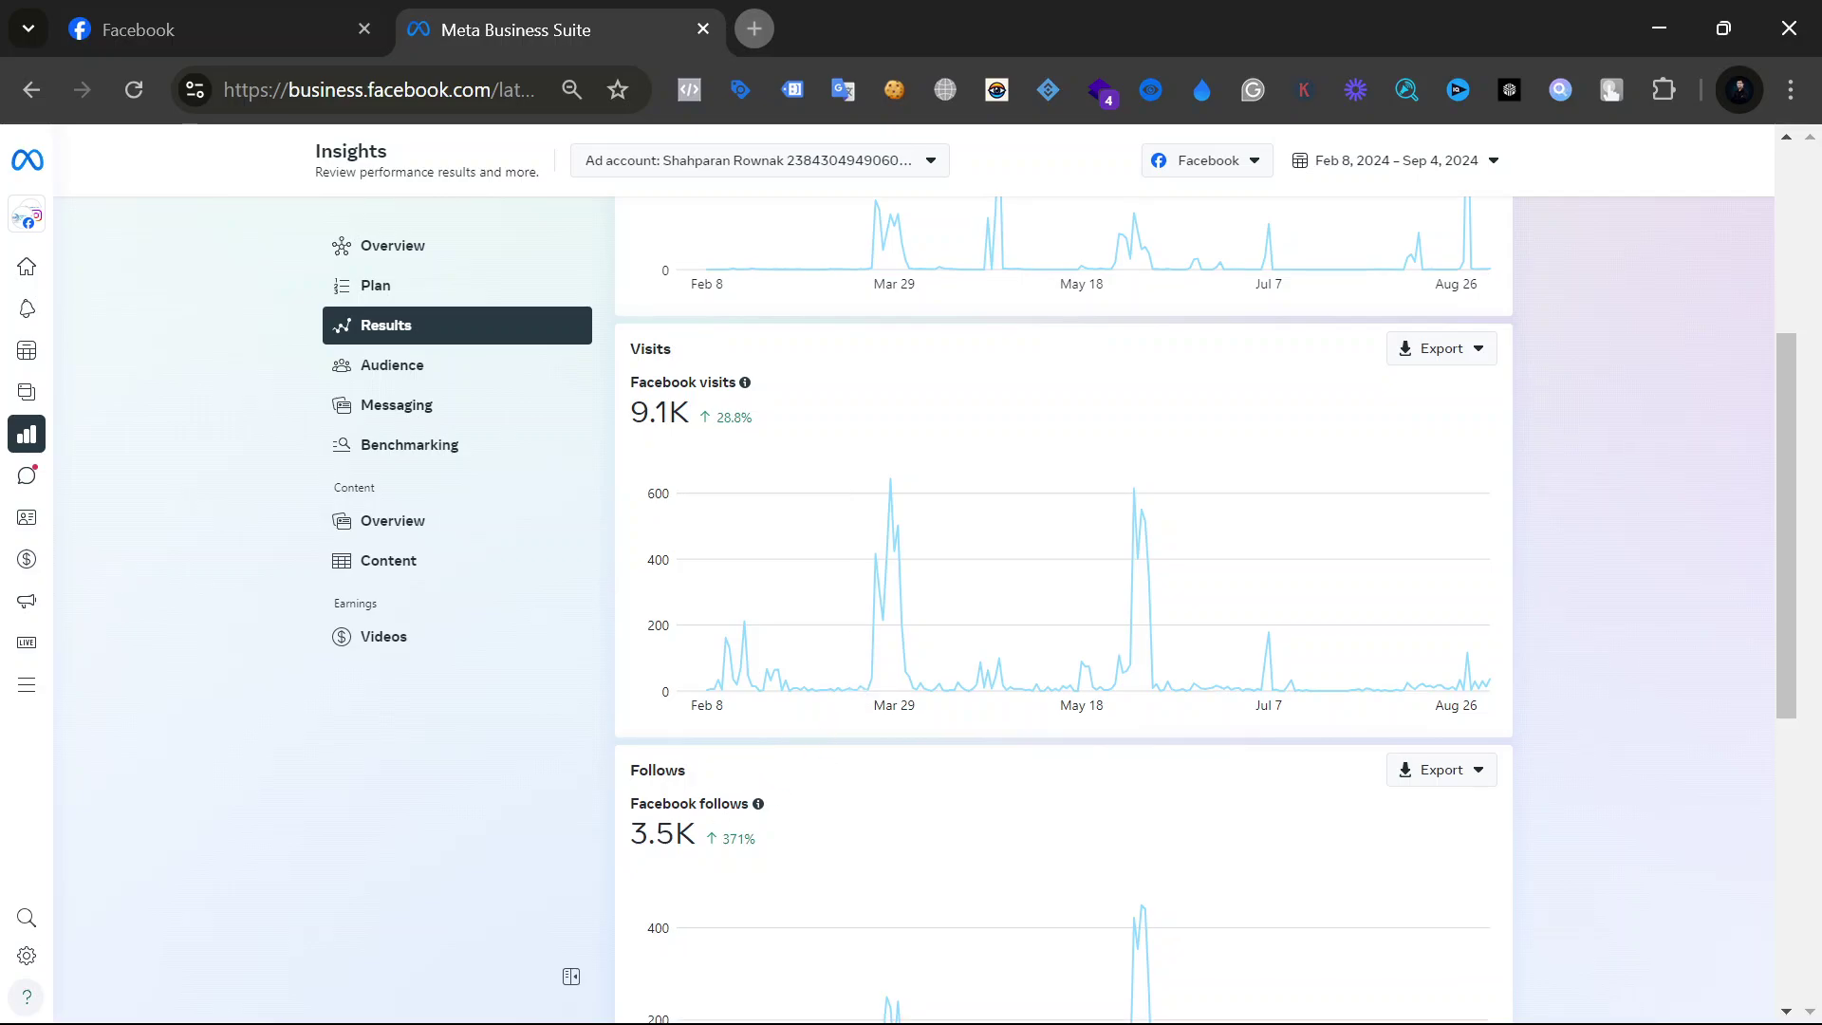
scroll(860, 827, down, 7)
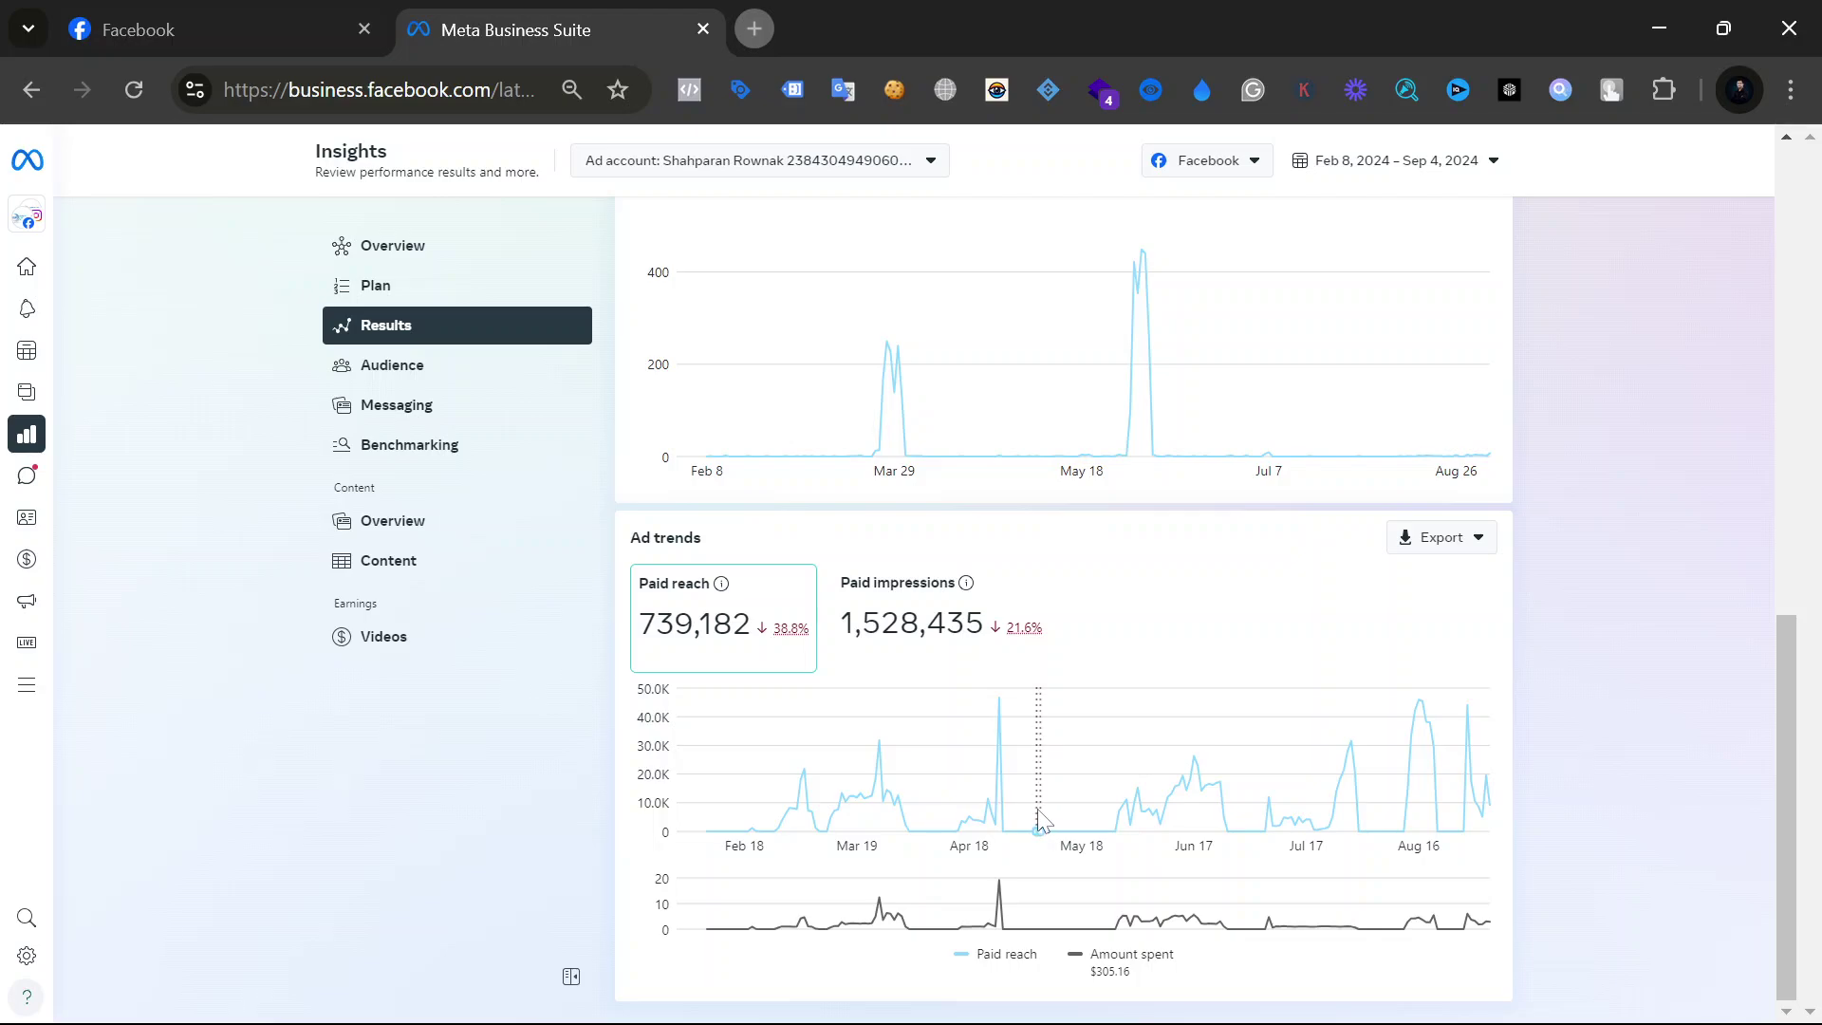
mouse_move(1041, 821)
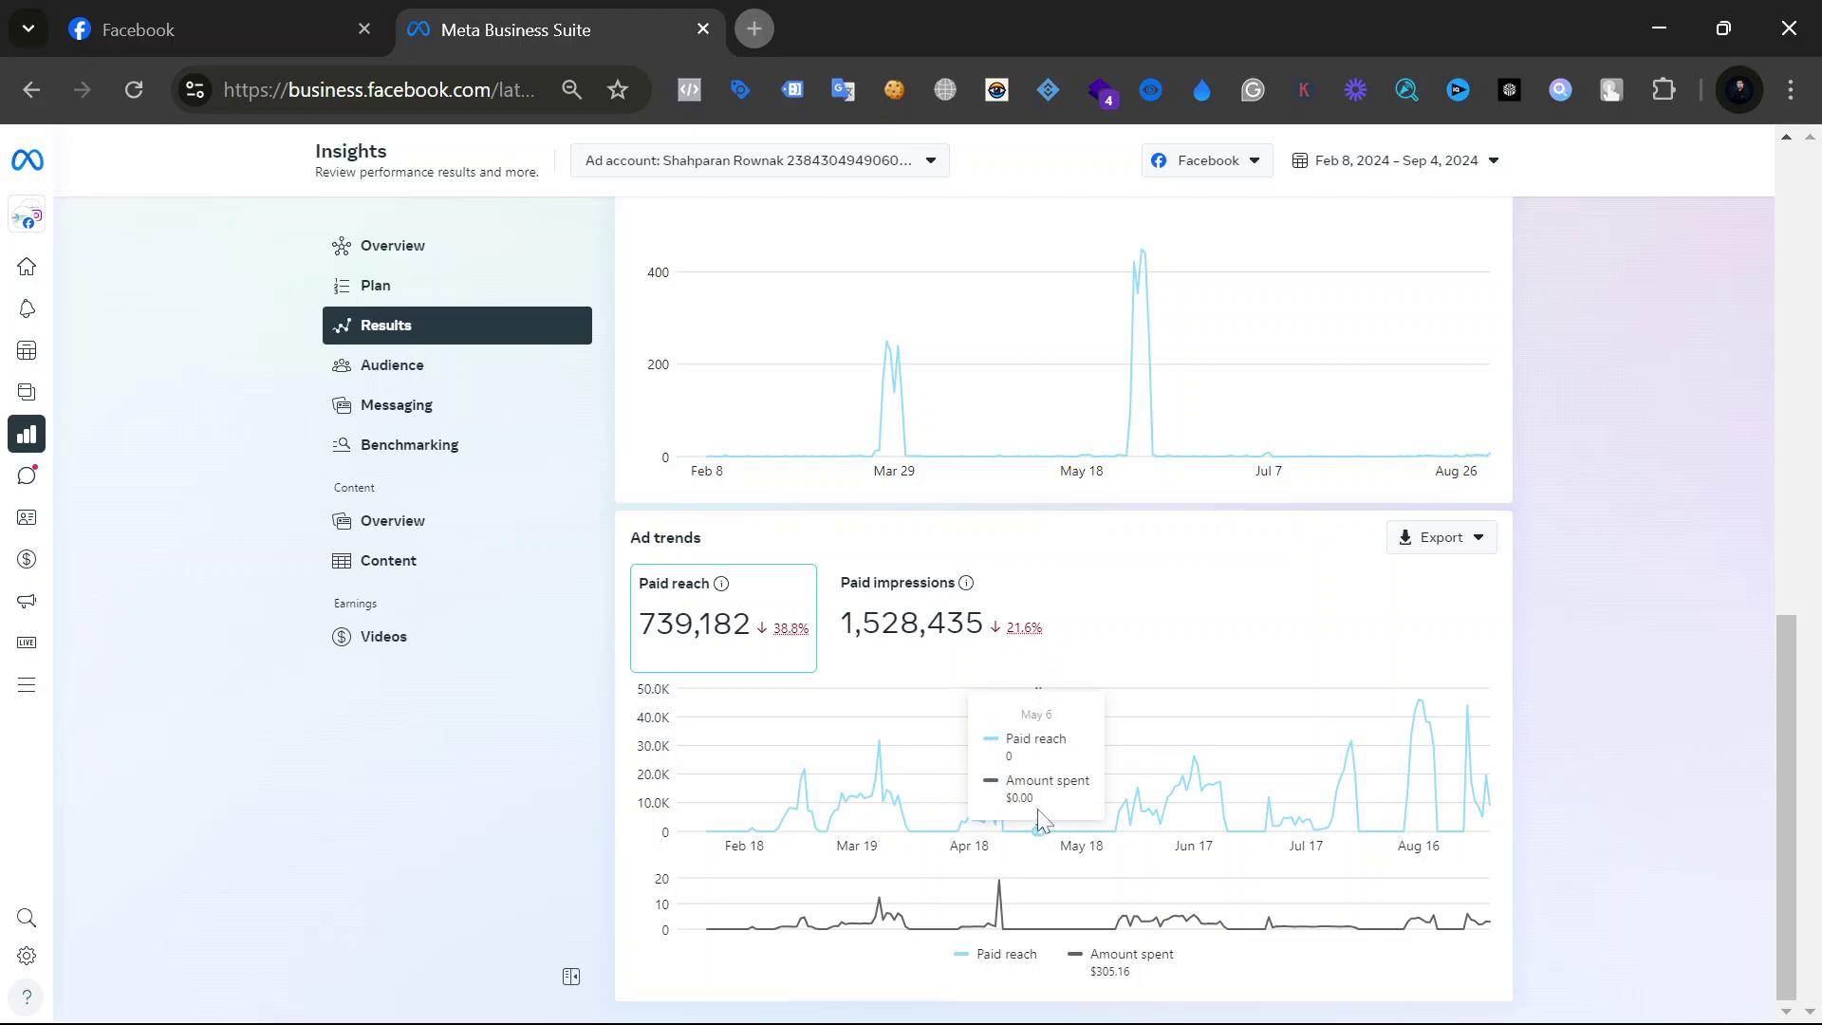
scroll(1041, 821, up, 8)
scroll(1044, 821, up, 4)
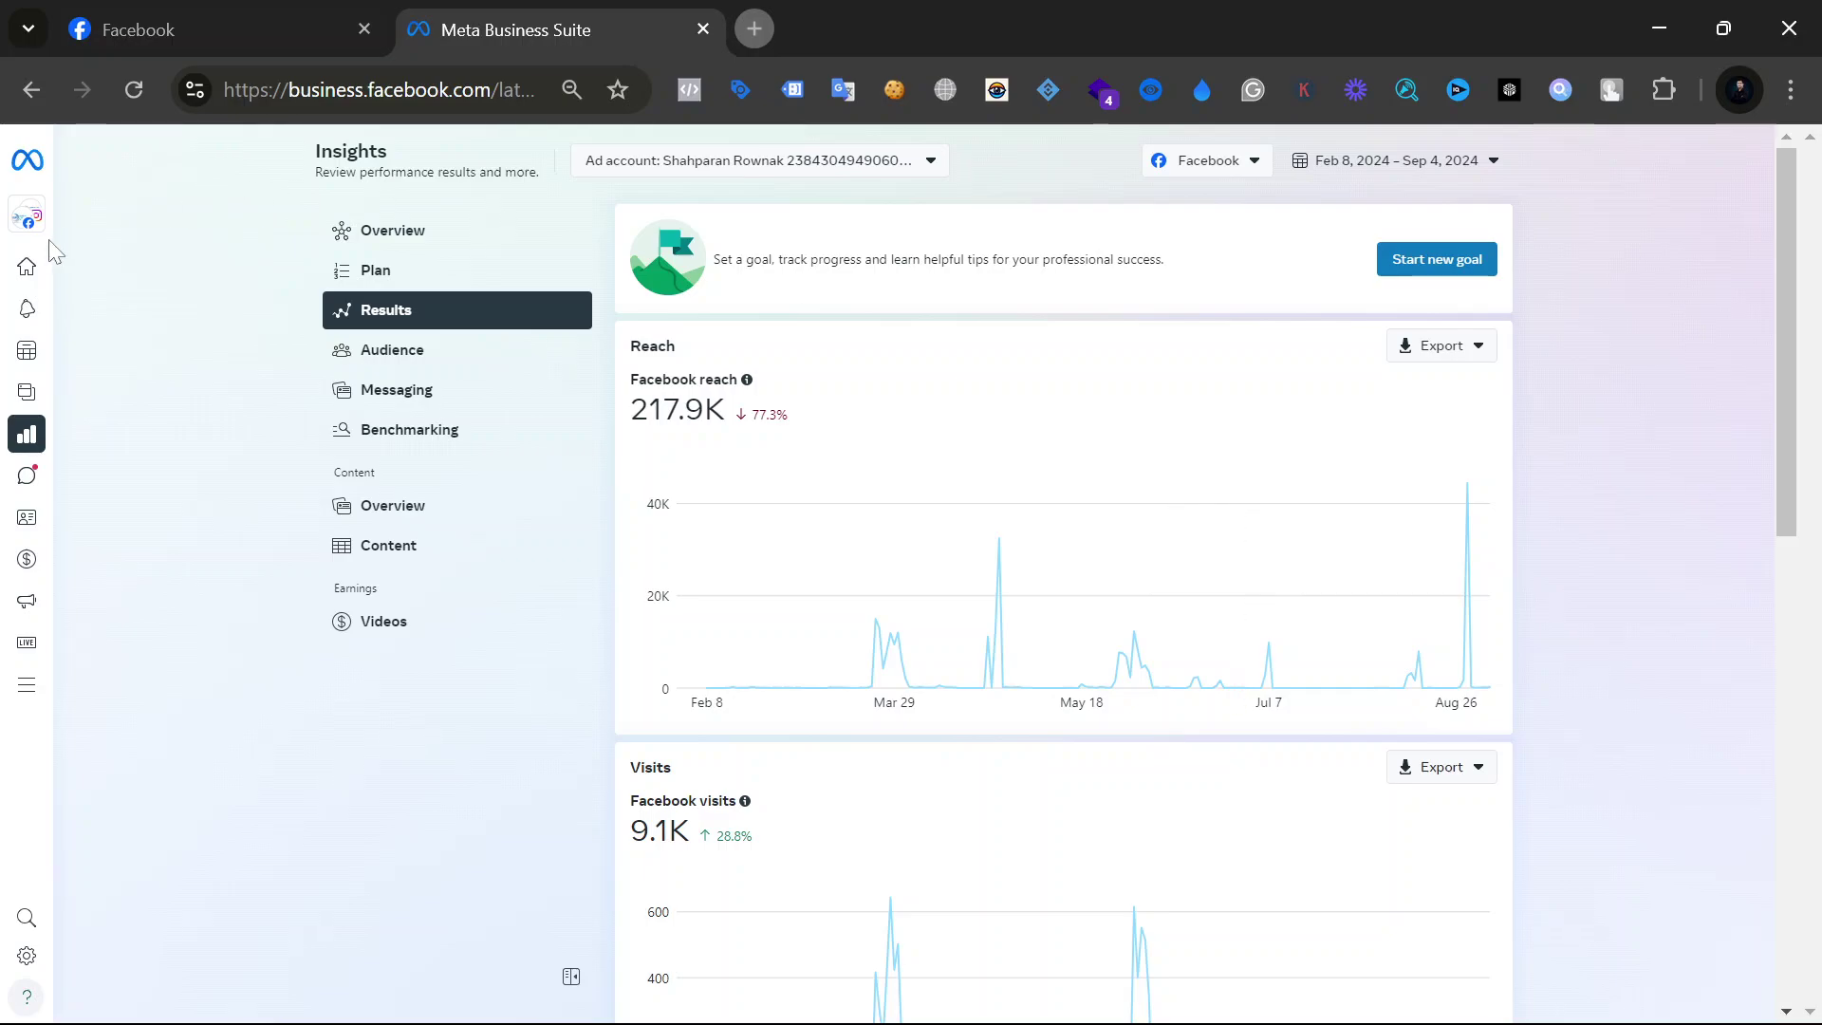
scroll(966, 586, down, 8)
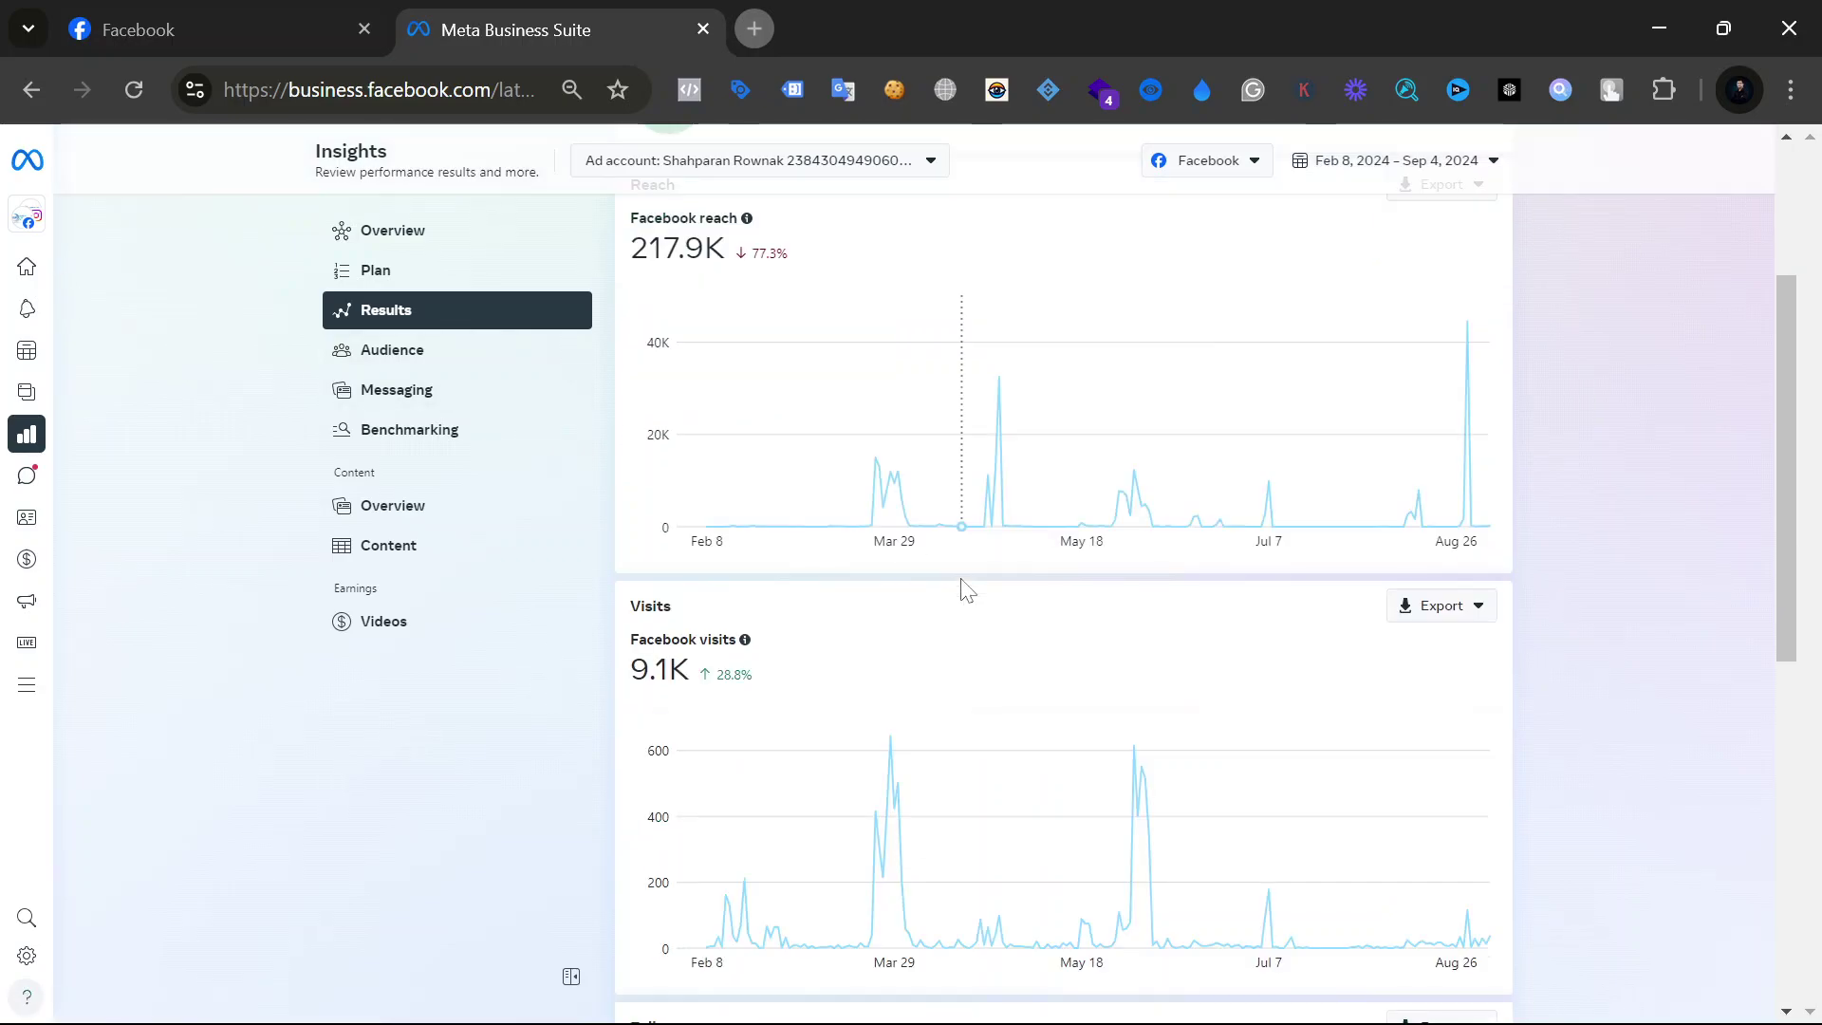
scroll(970, 585, down, 2)
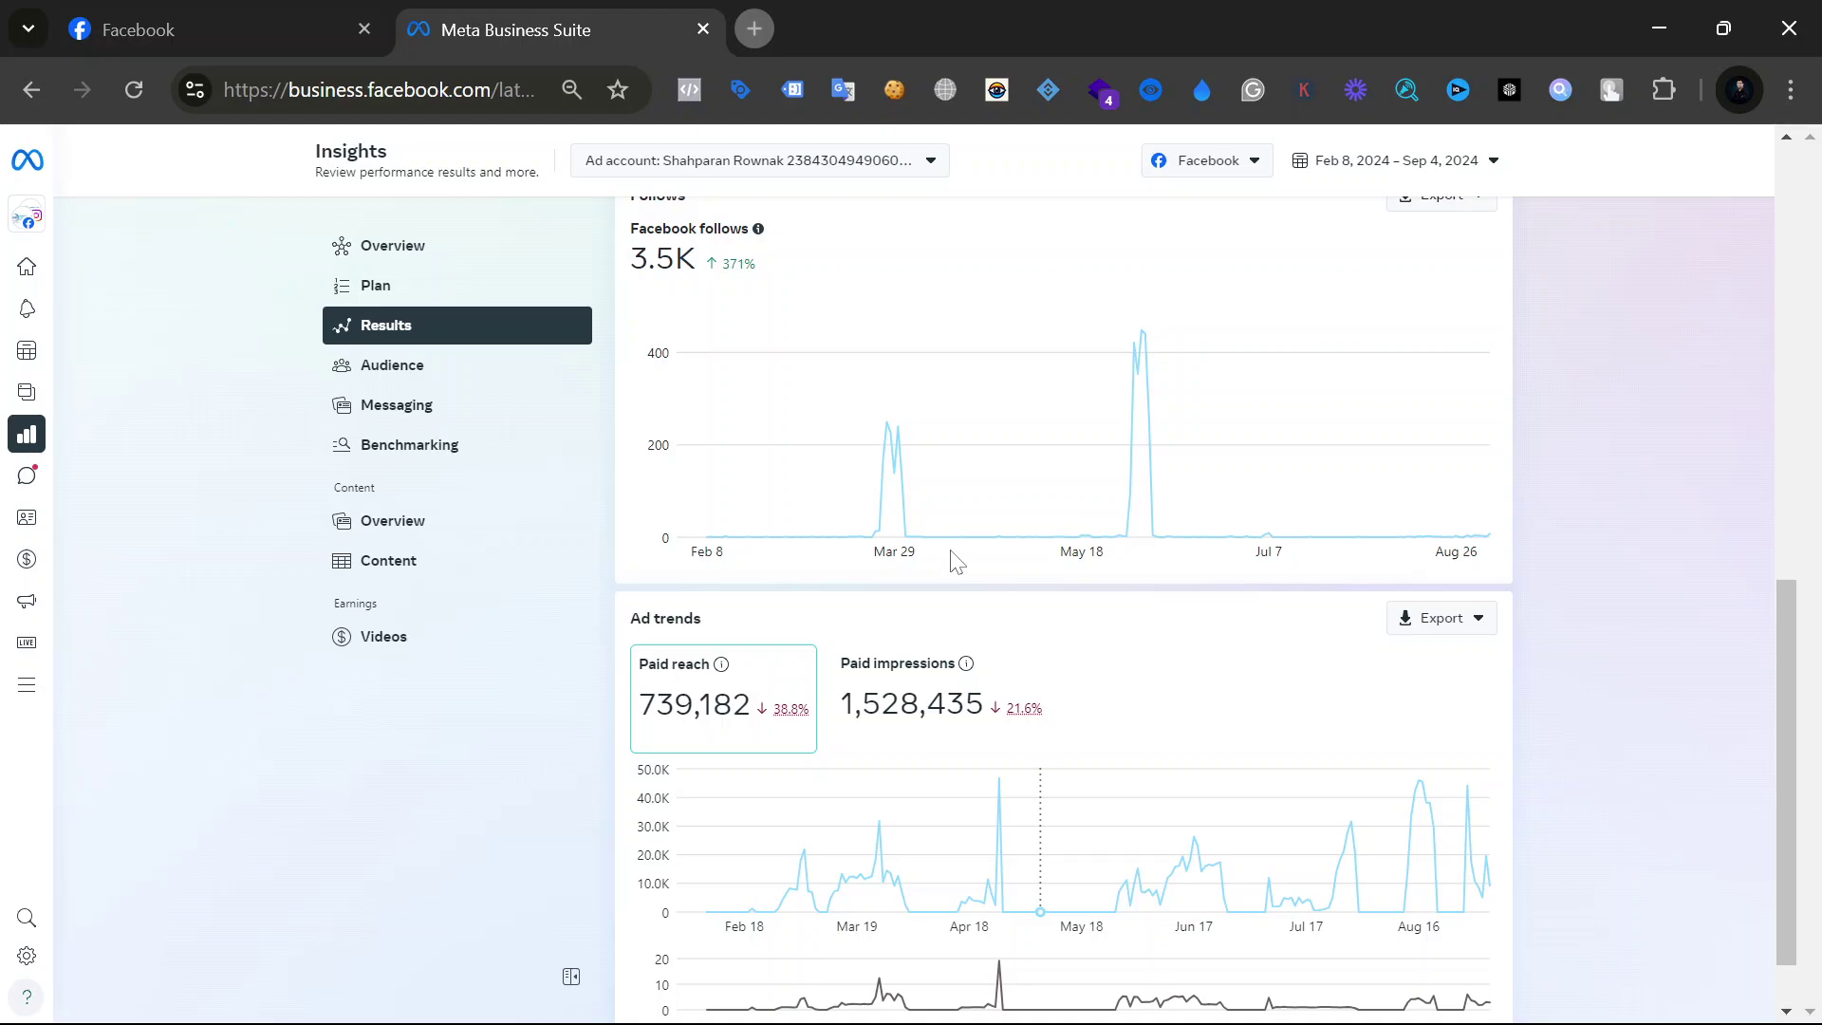
scroll(952, 562, down, 1)
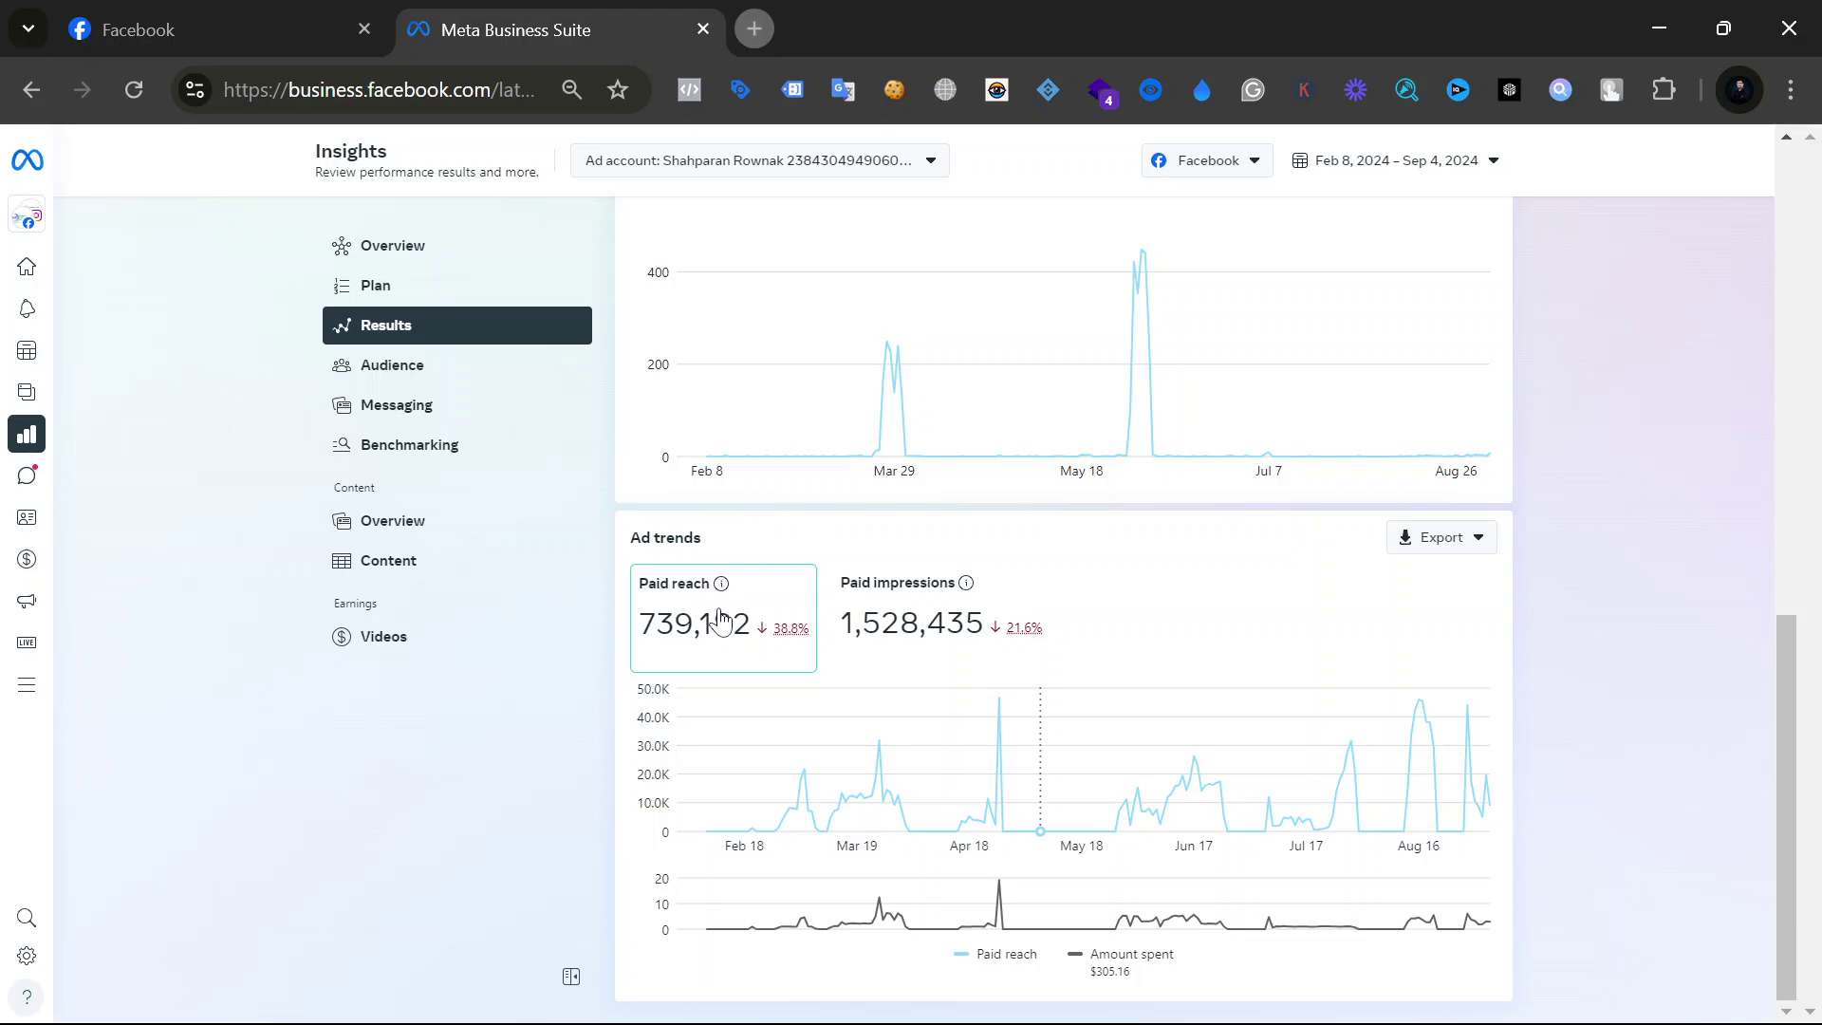
mouse_move(1000, 636)
Step: Open the Audience section of Insights and examine the current audience's followers, age, gender and top cities
click(377, 367)
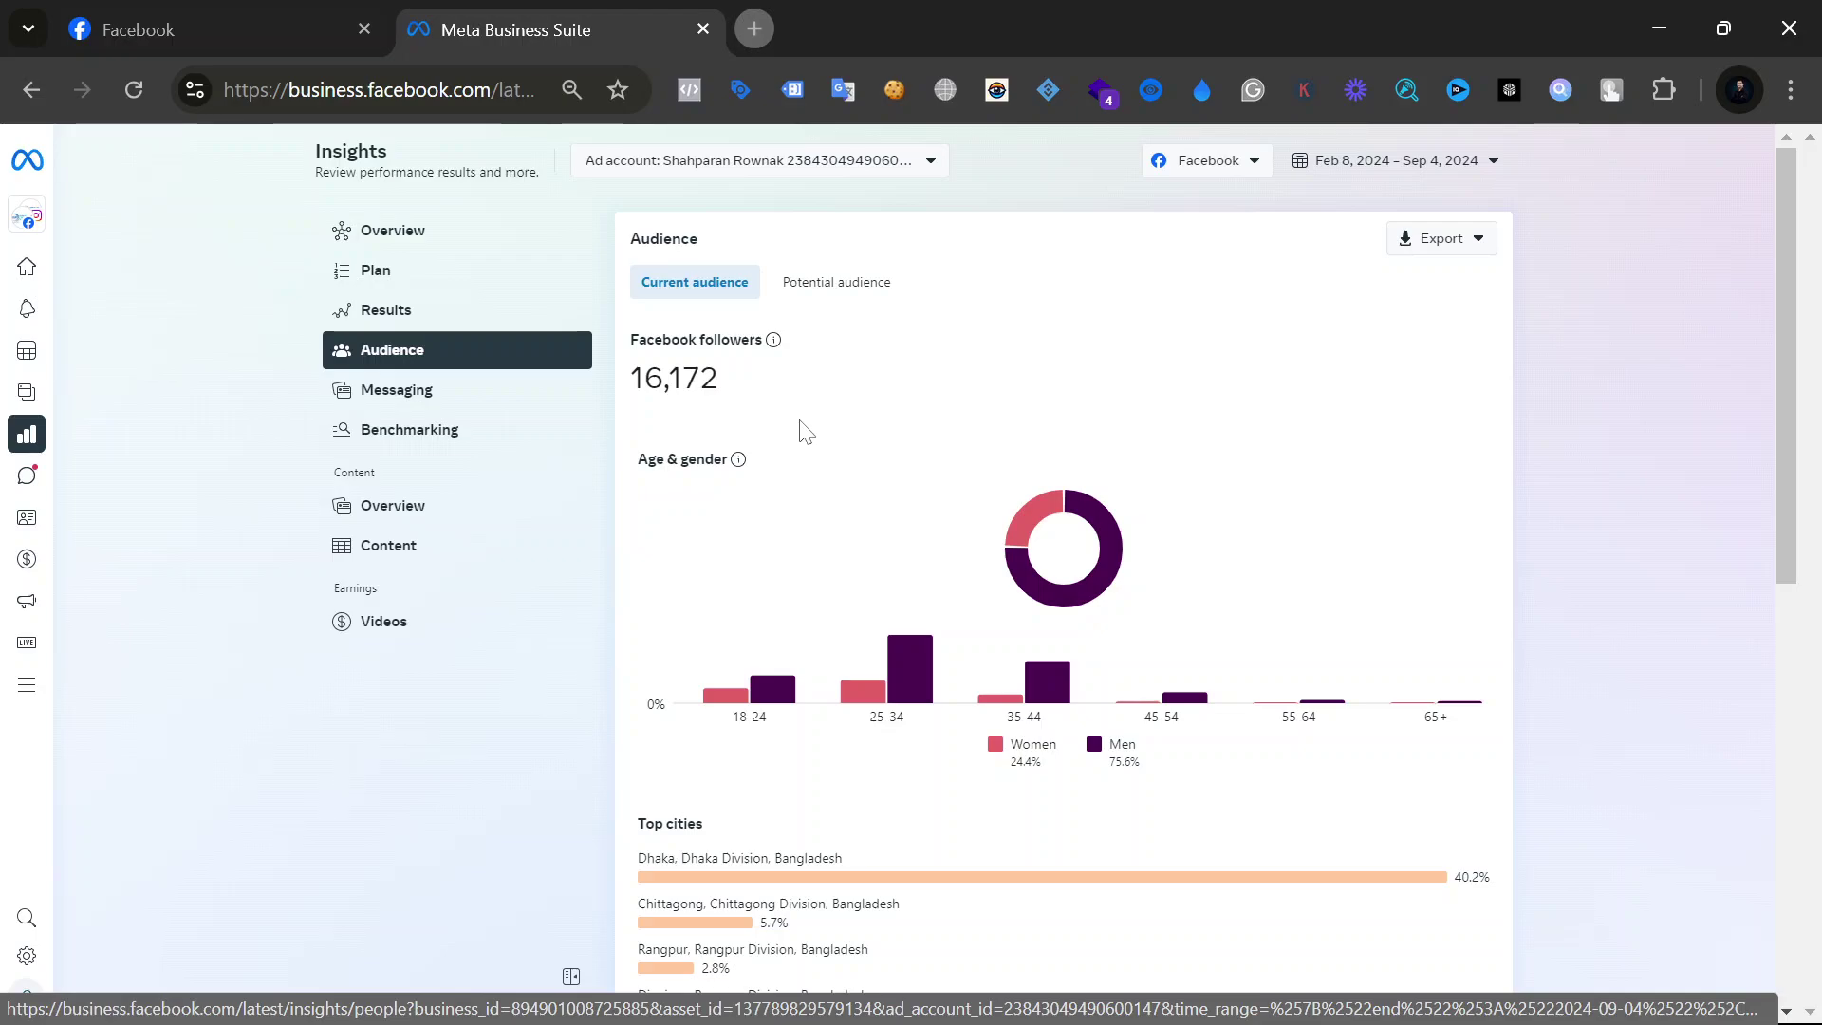
scroll(799, 429, down, 4)
scroll(802, 429, up, 4)
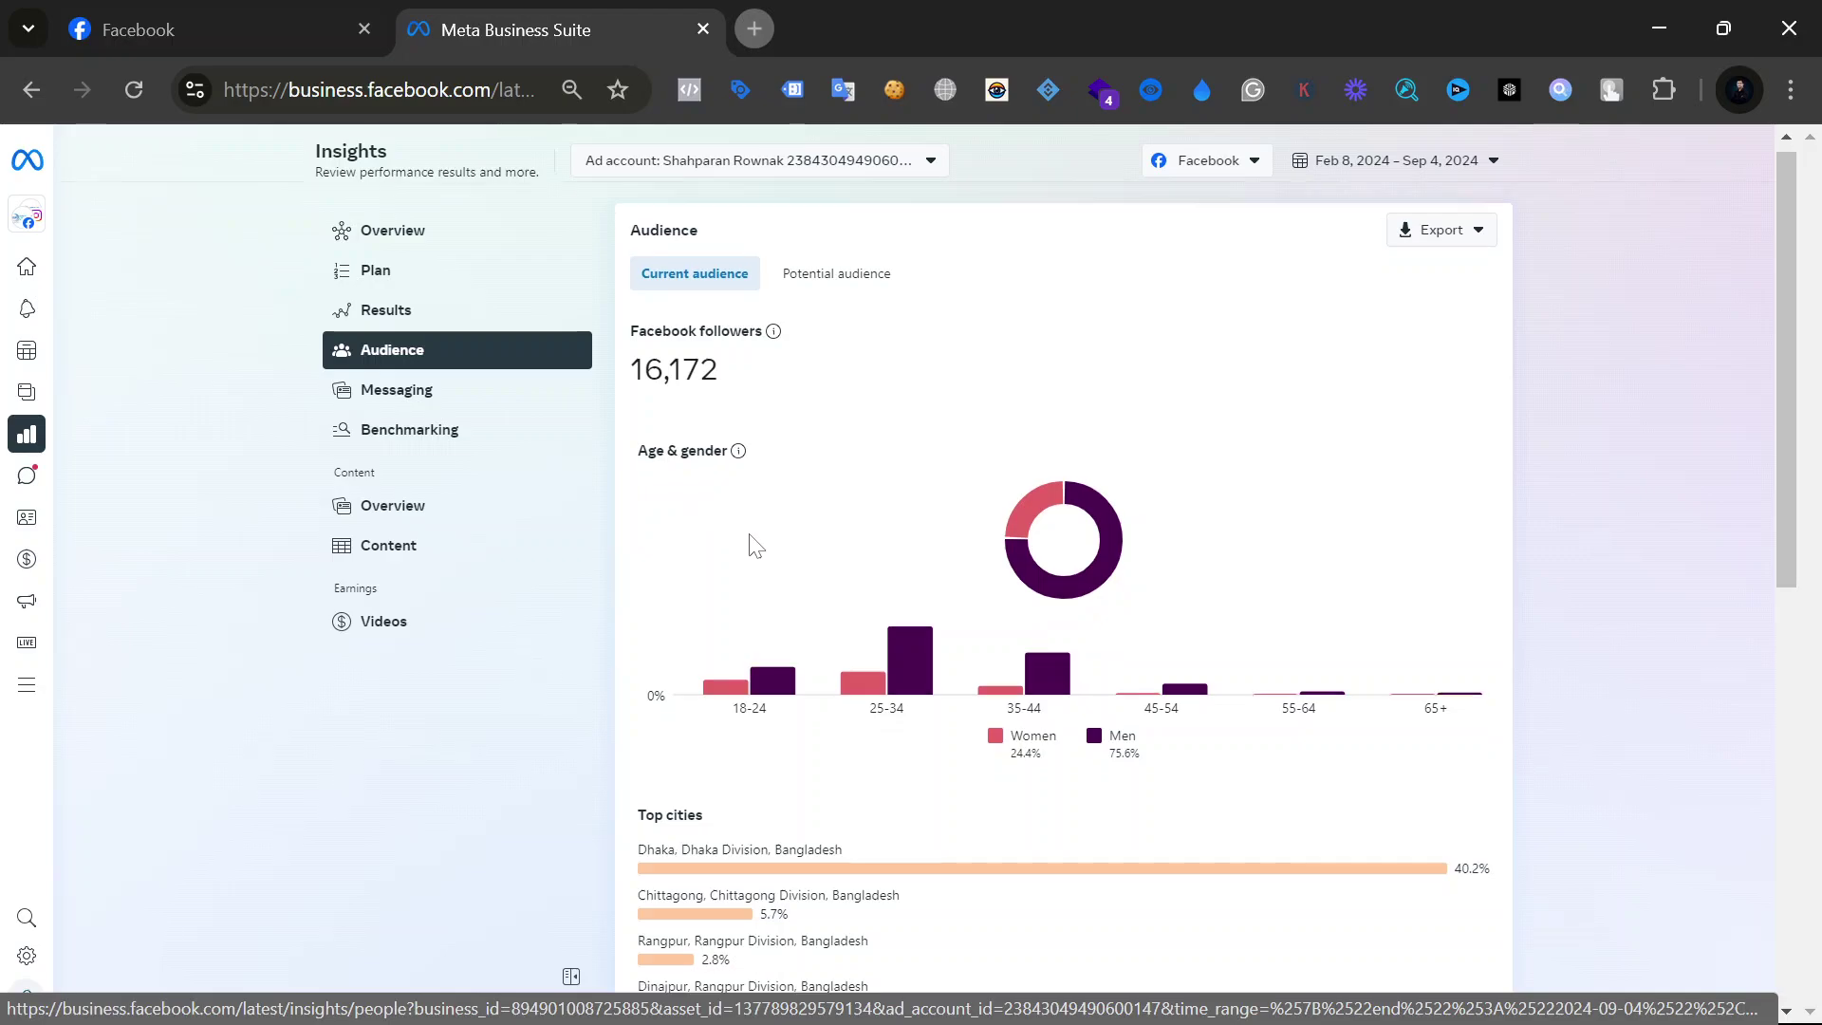
Step: Examine the current audience's age and gender chart, top cities and top countries in the Audience section
scroll(759, 569, down, 1)
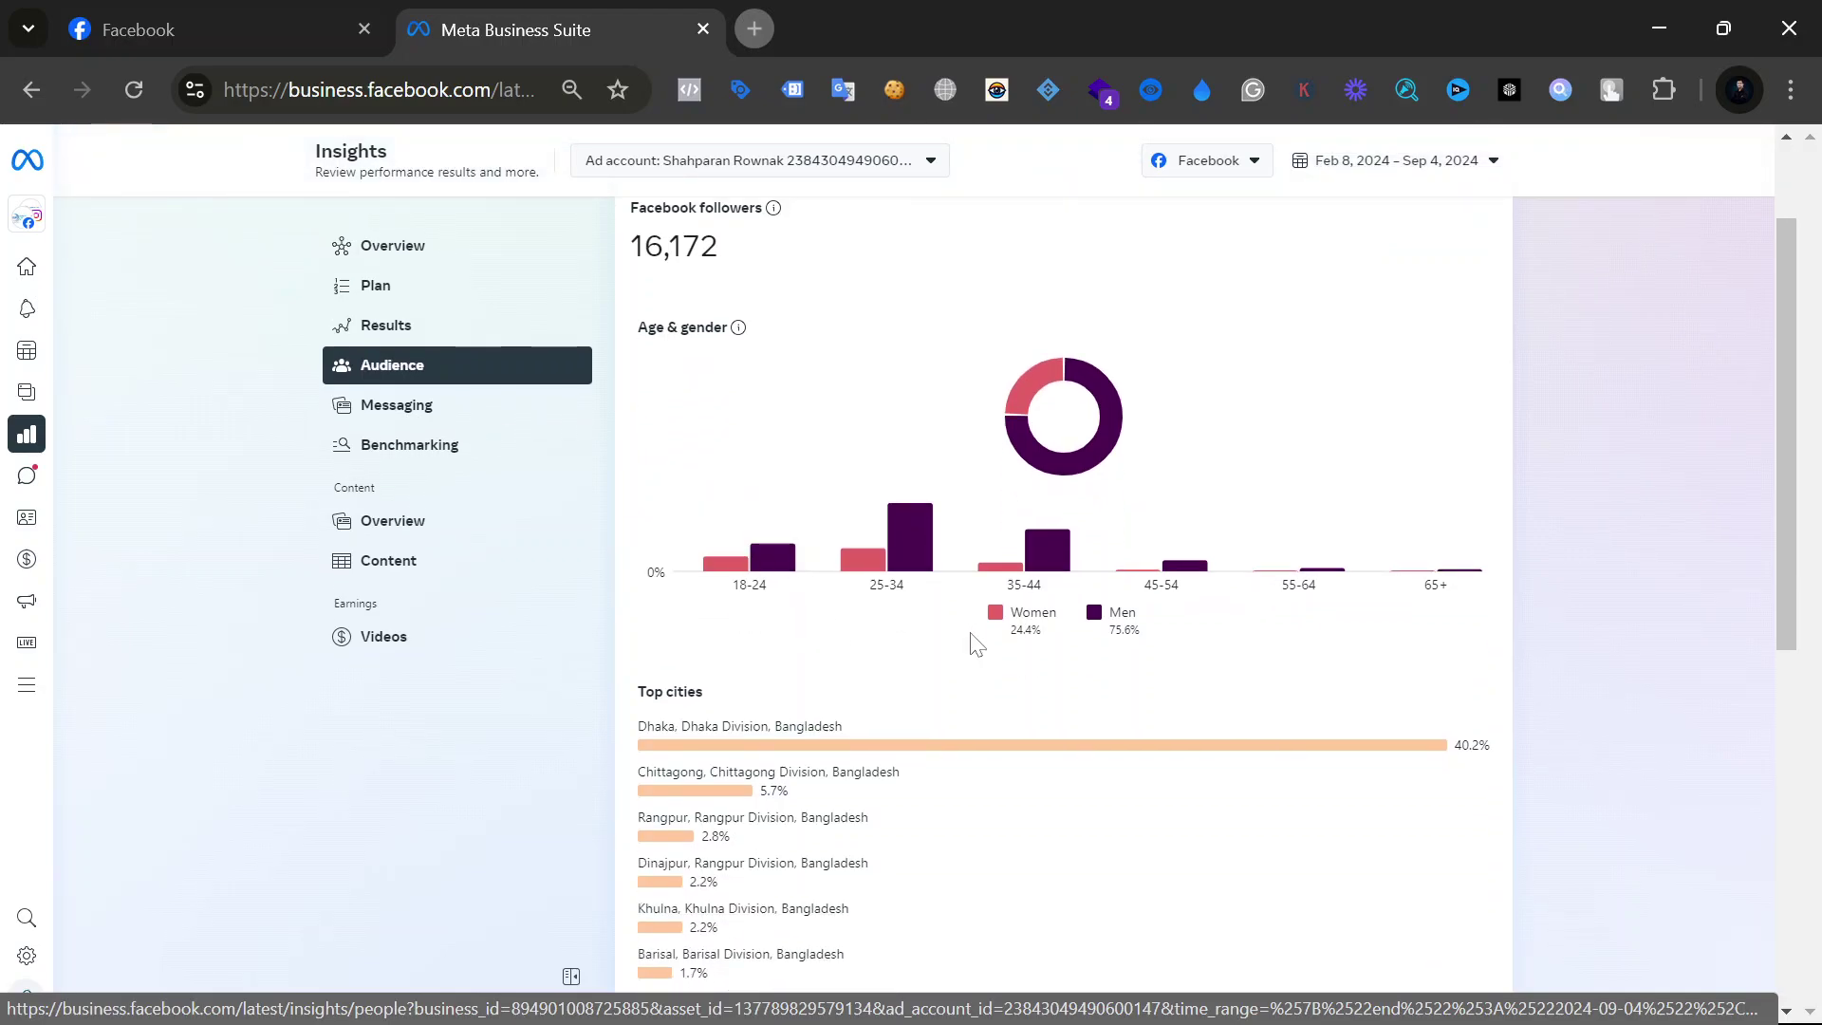
scroll(974, 645, down, 1)
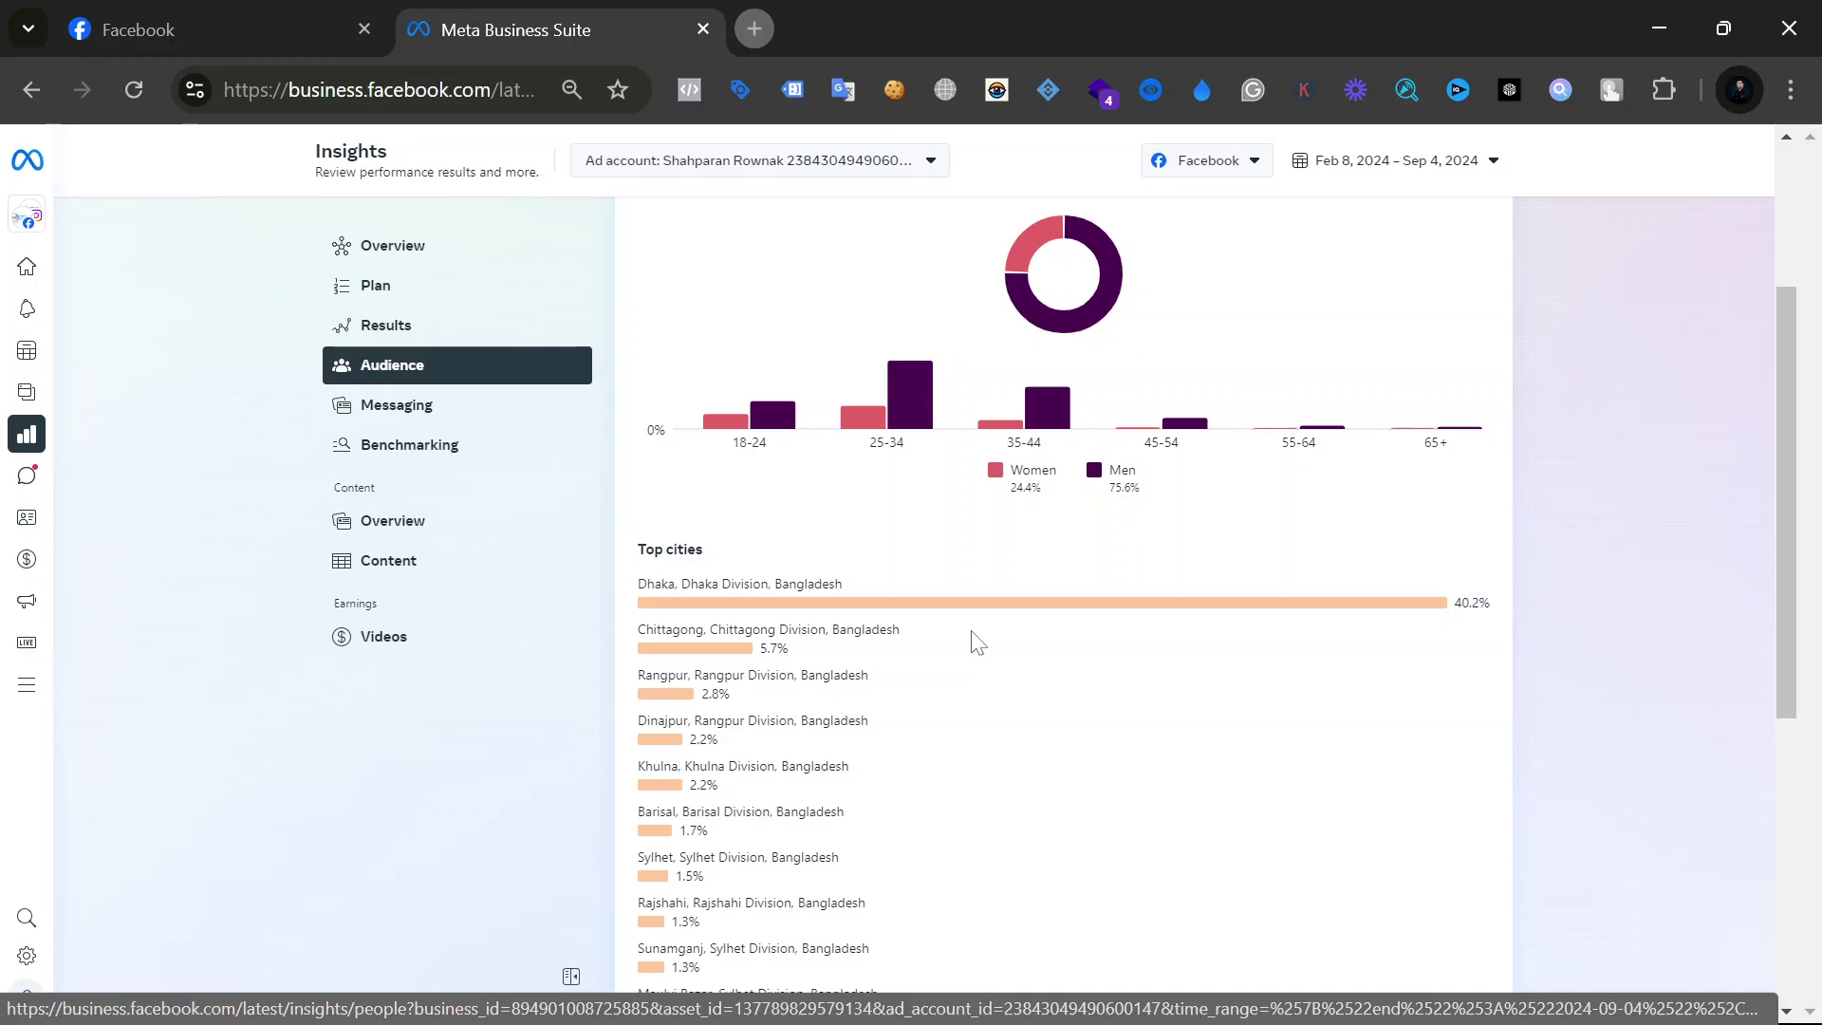
scroll(971, 632, down, 4)
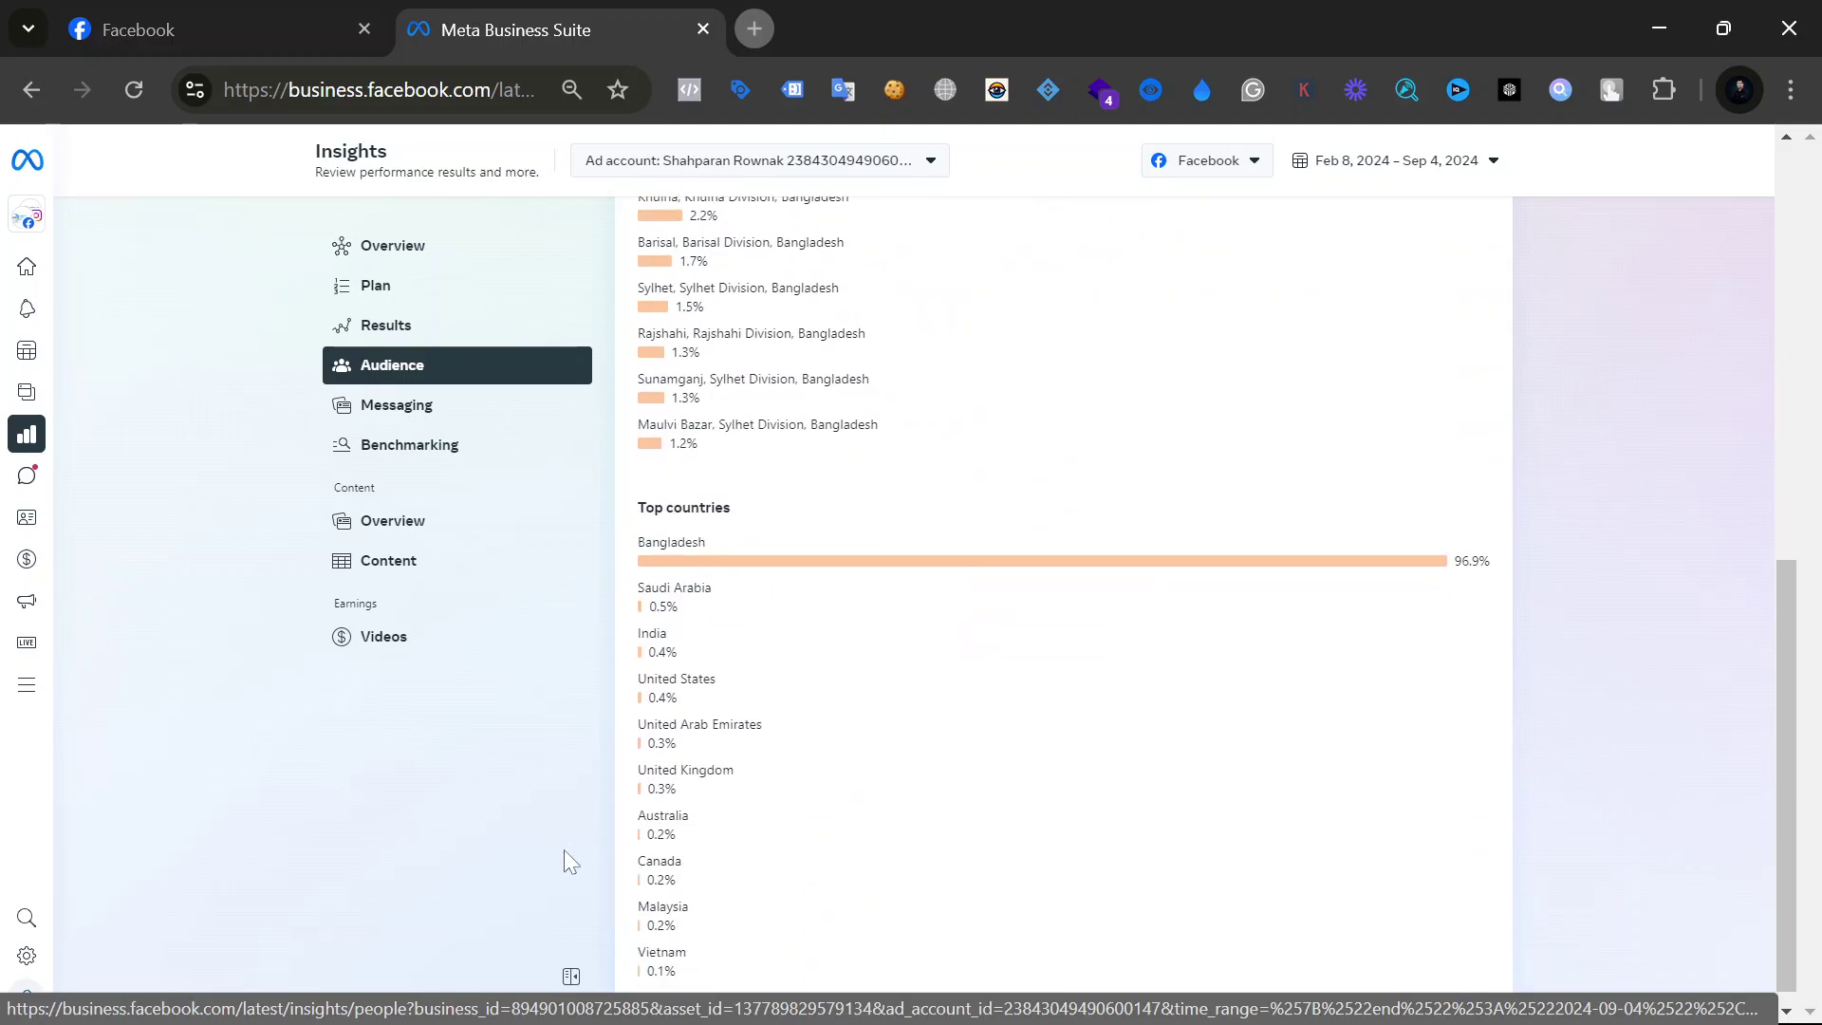
scroll(870, 756, up, 4)
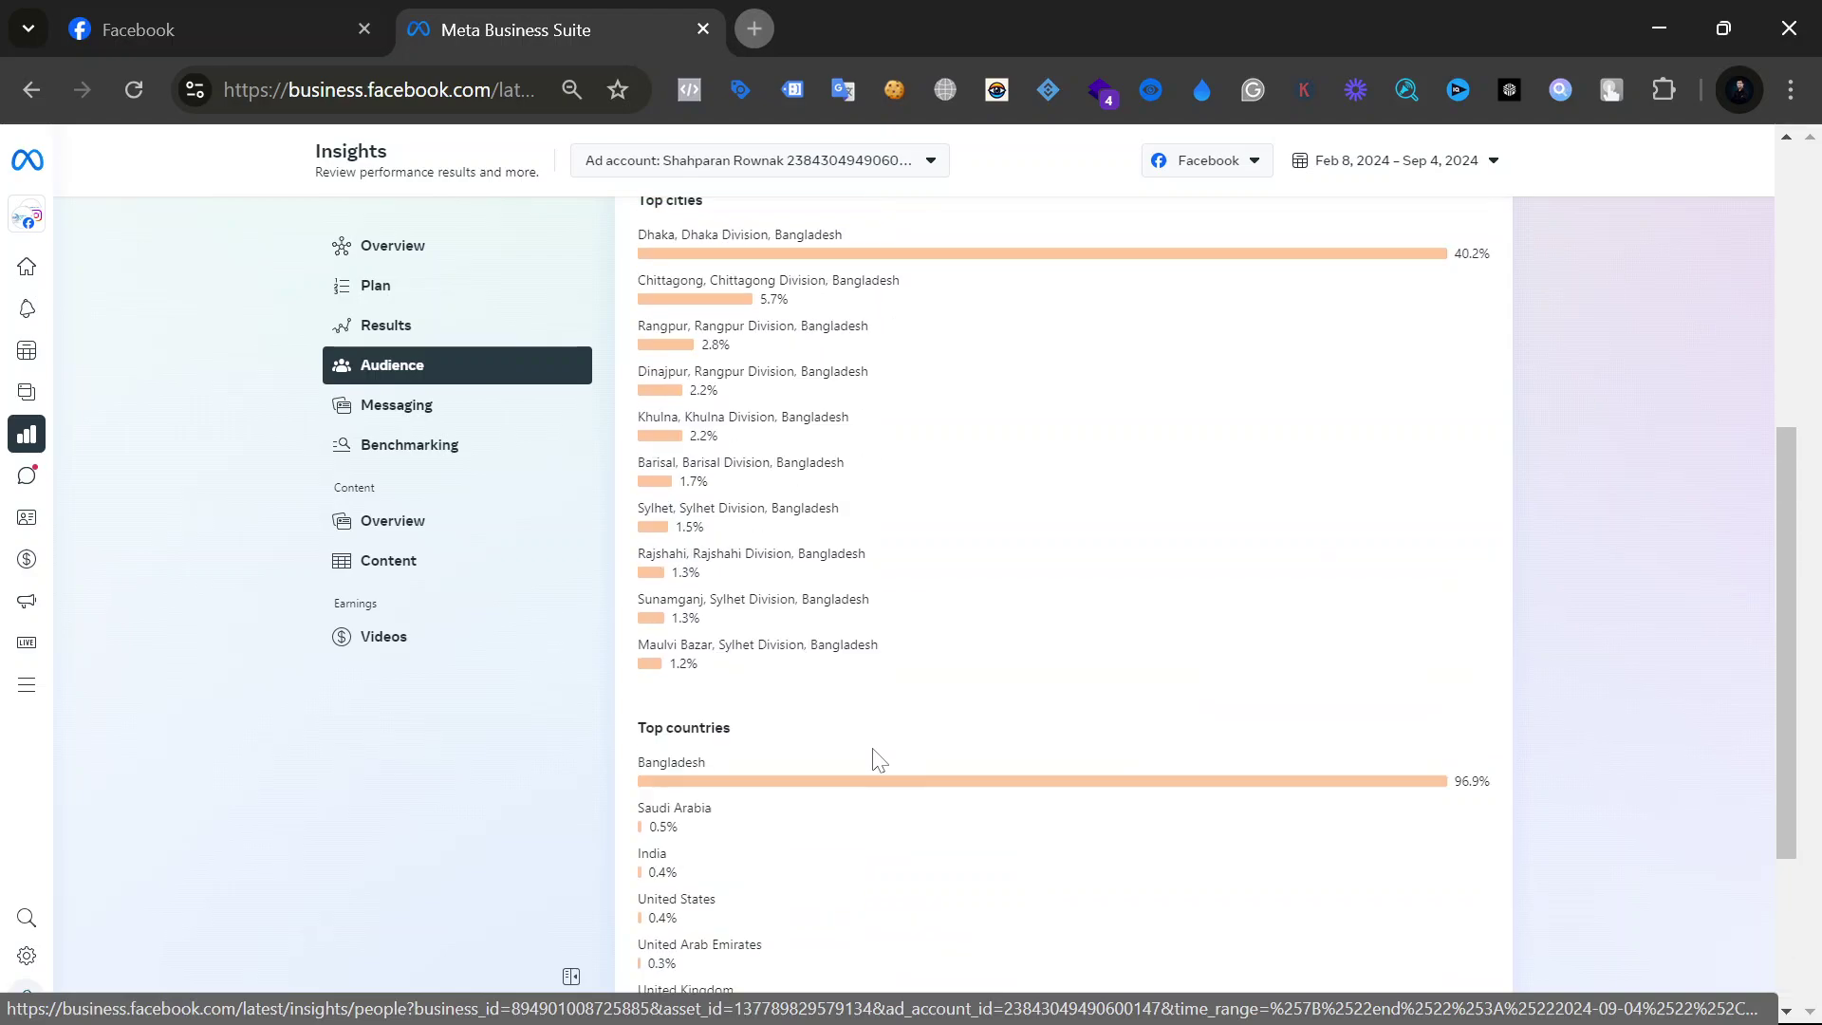
drag(646, 584, 890, 592)
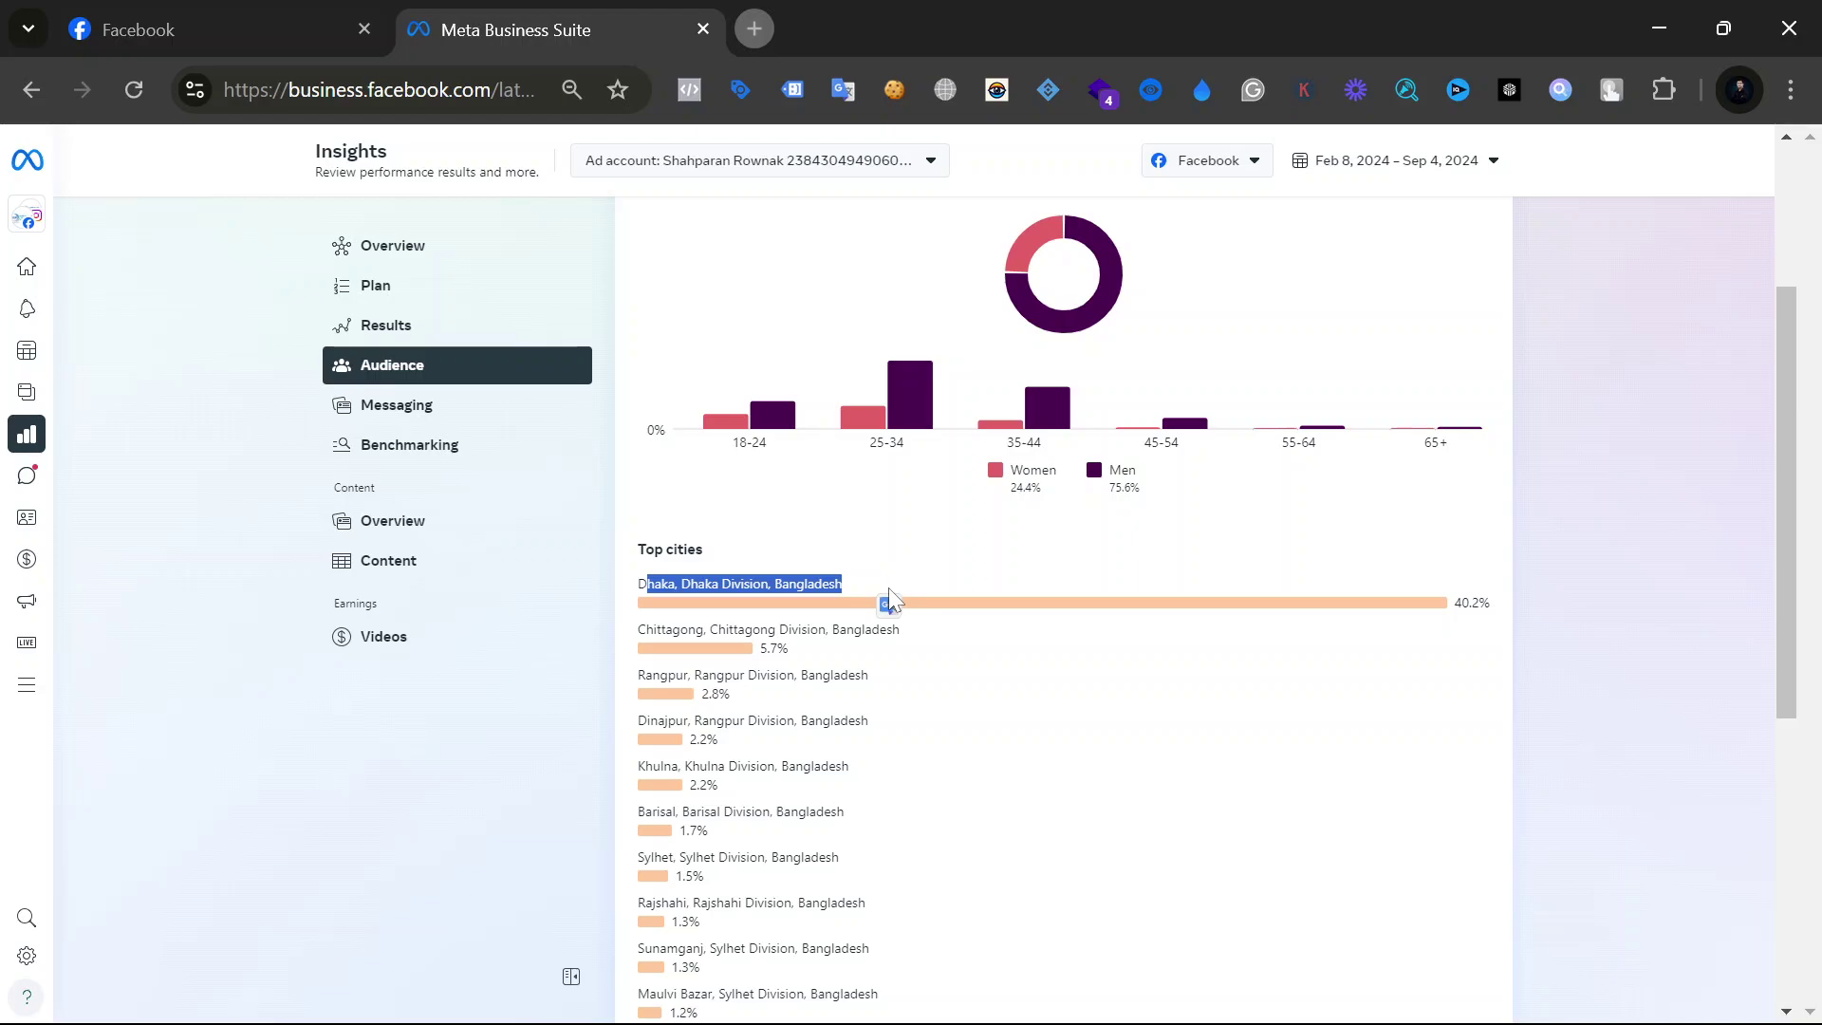
scroll(888, 590, down, 5)
scroll(889, 590, down, 1)
drag(626, 507, 783, 555)
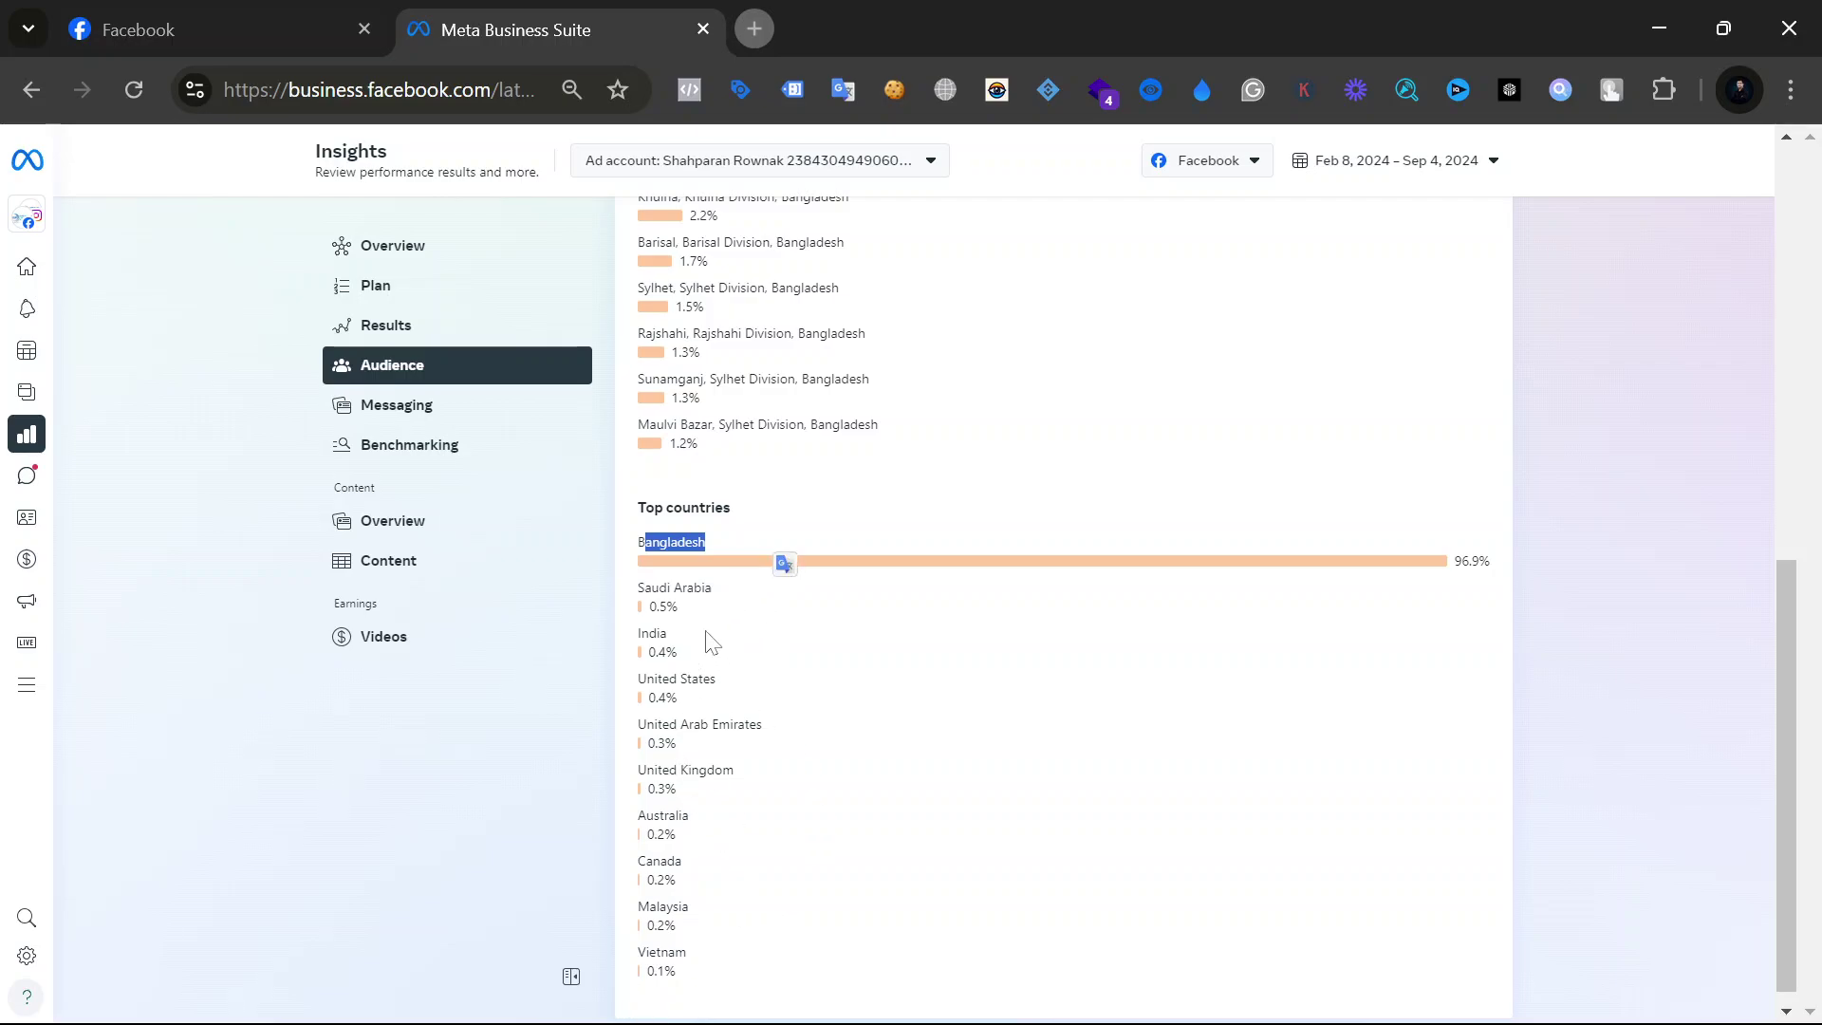
Step: Show the export formats available for the Audience report and dismiss them without exporting
scroll(746, 680, up, 5)
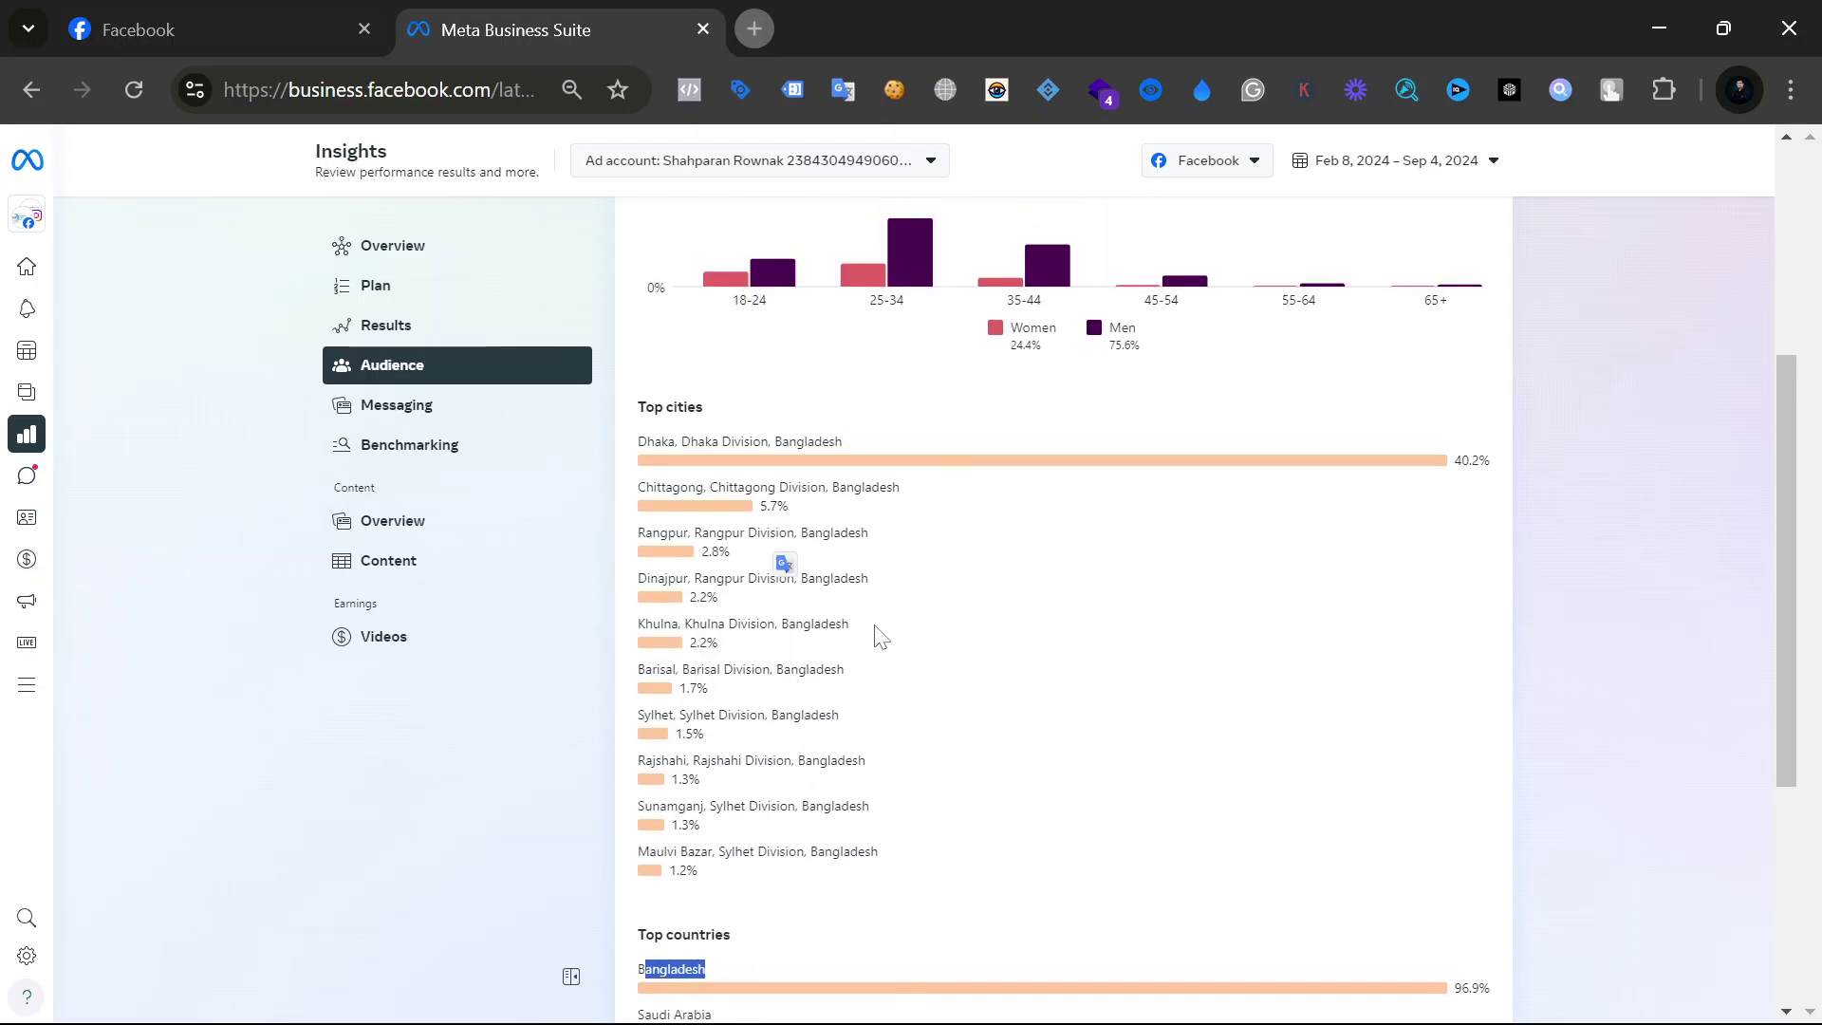
scroll(875, 634, up, 5)
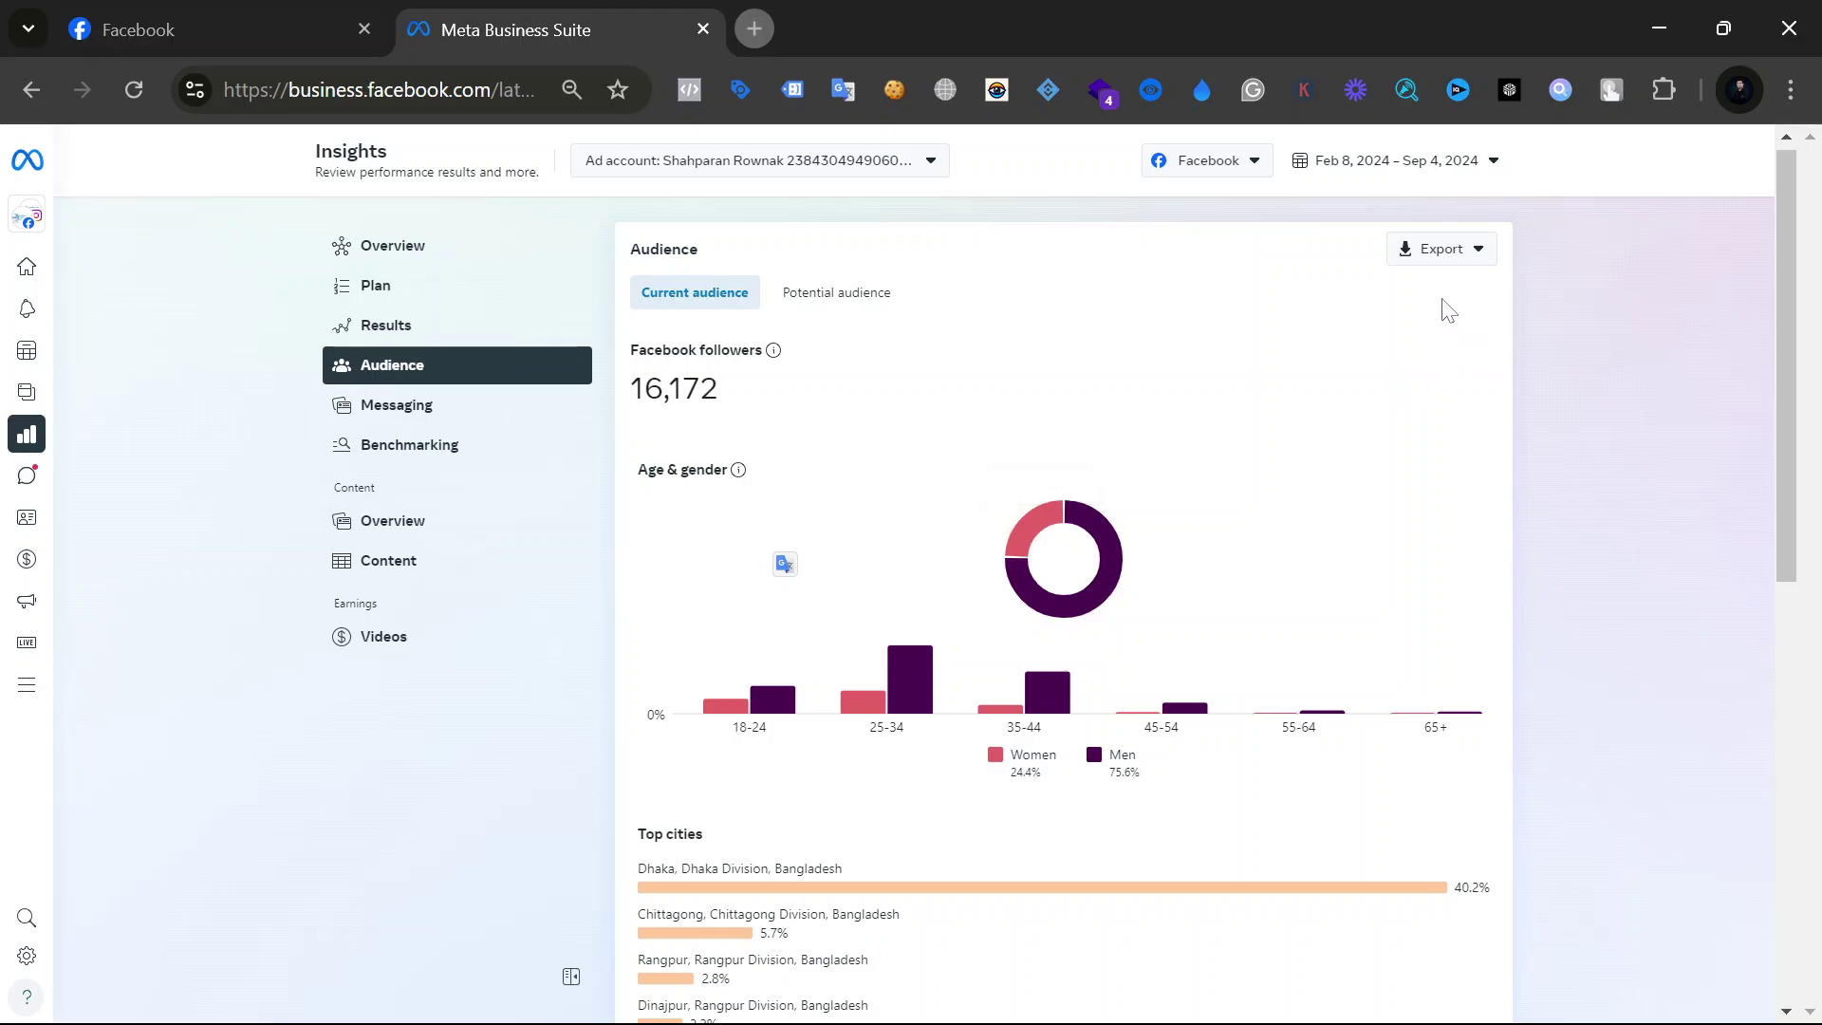
click(1478, 250)
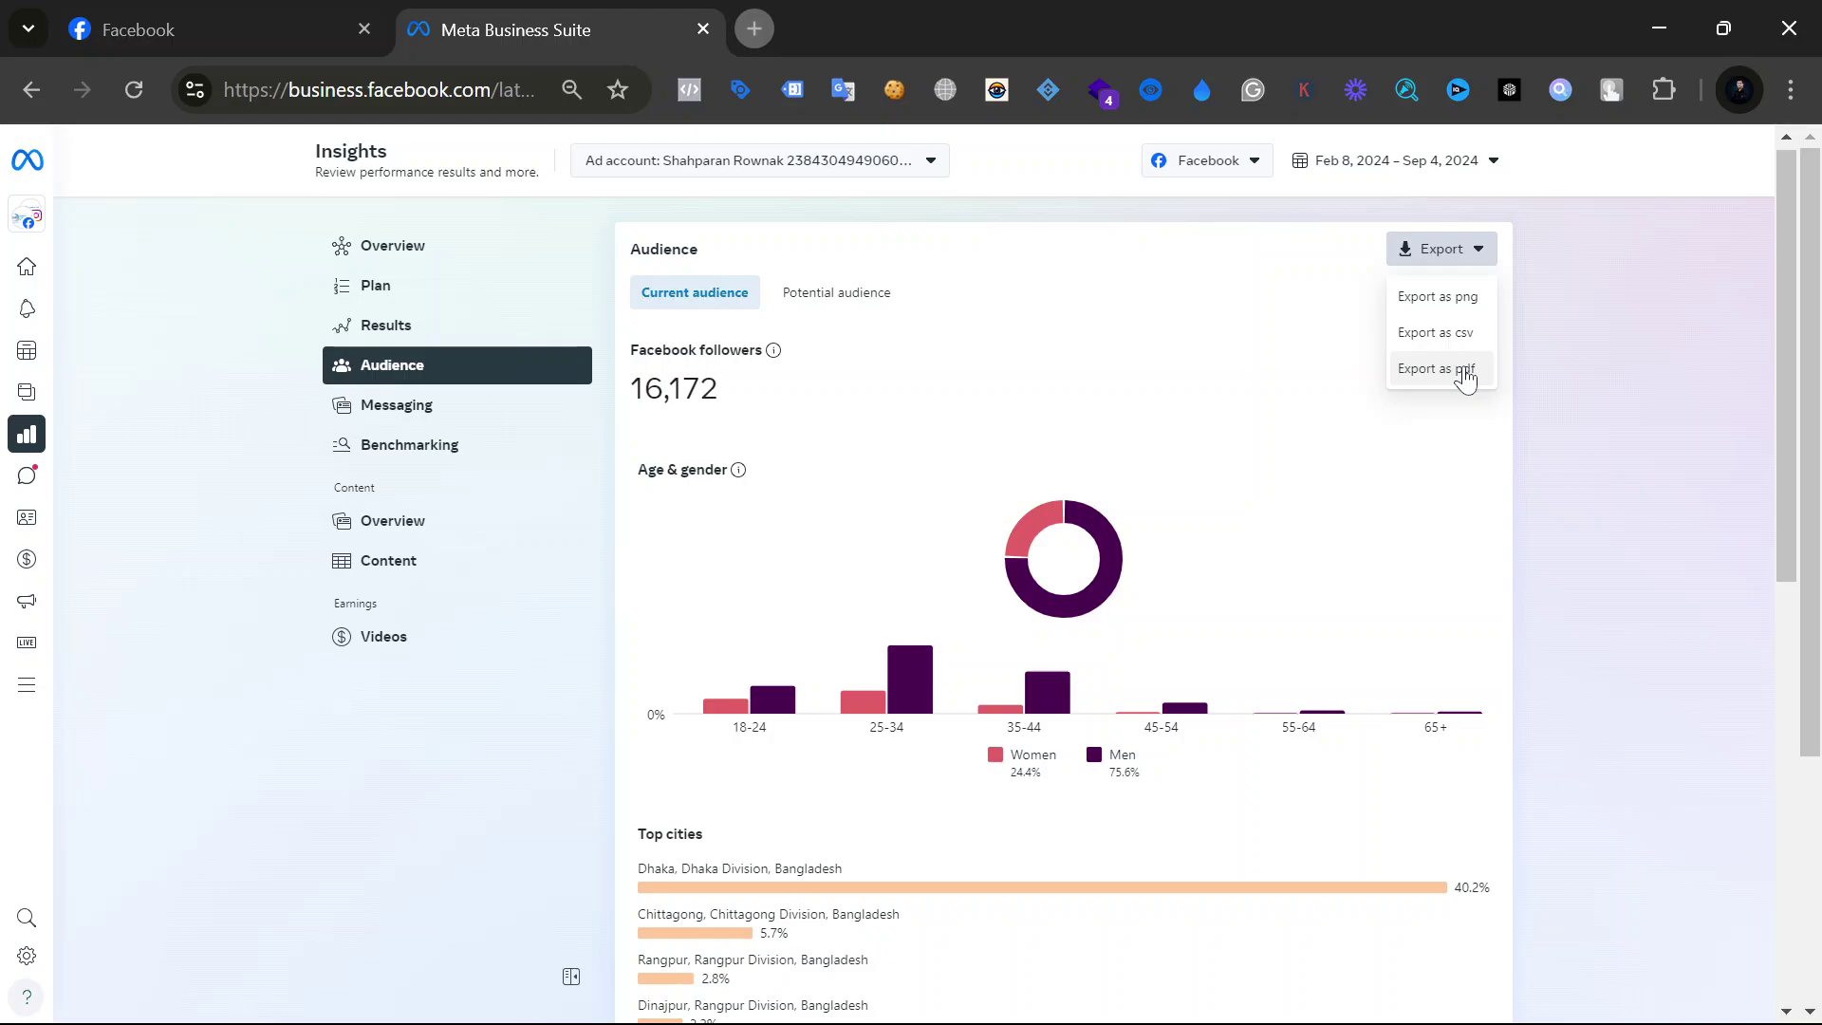
click(1262, 385)
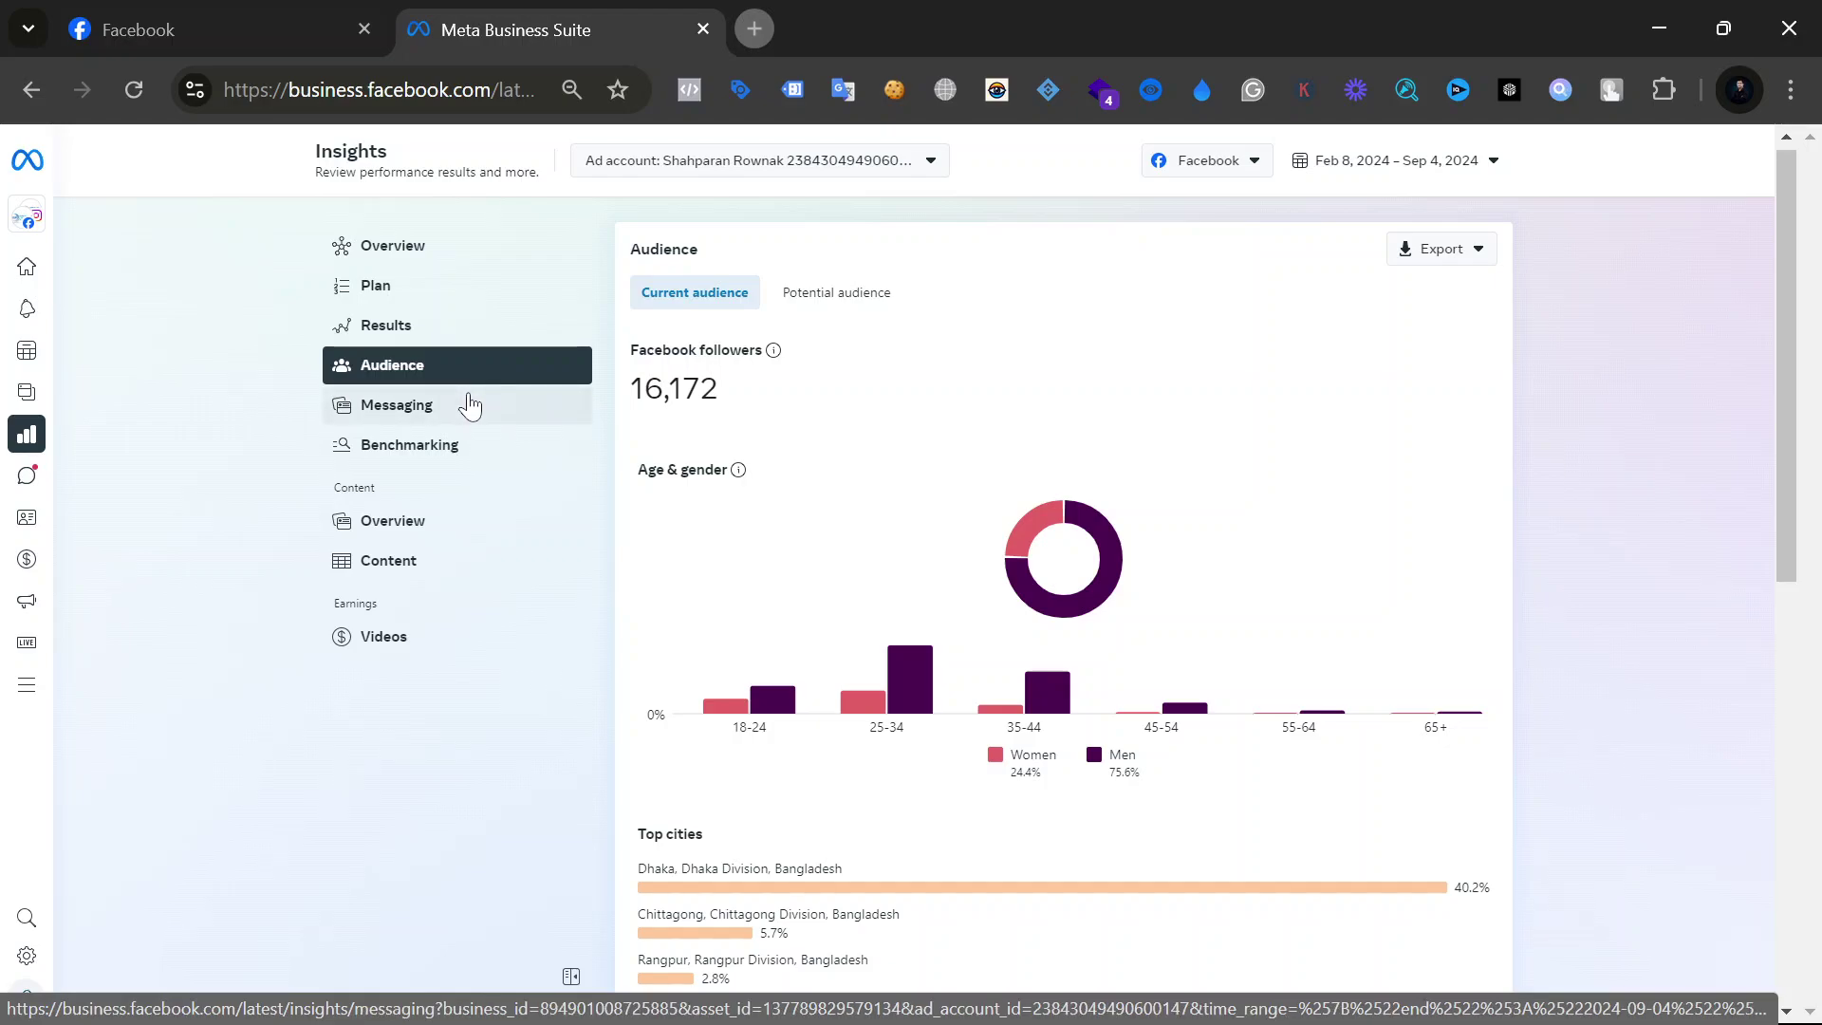
Step: Open the Messaging section of Insights and examine the Contacts and Outcomes results
click(469, 405)
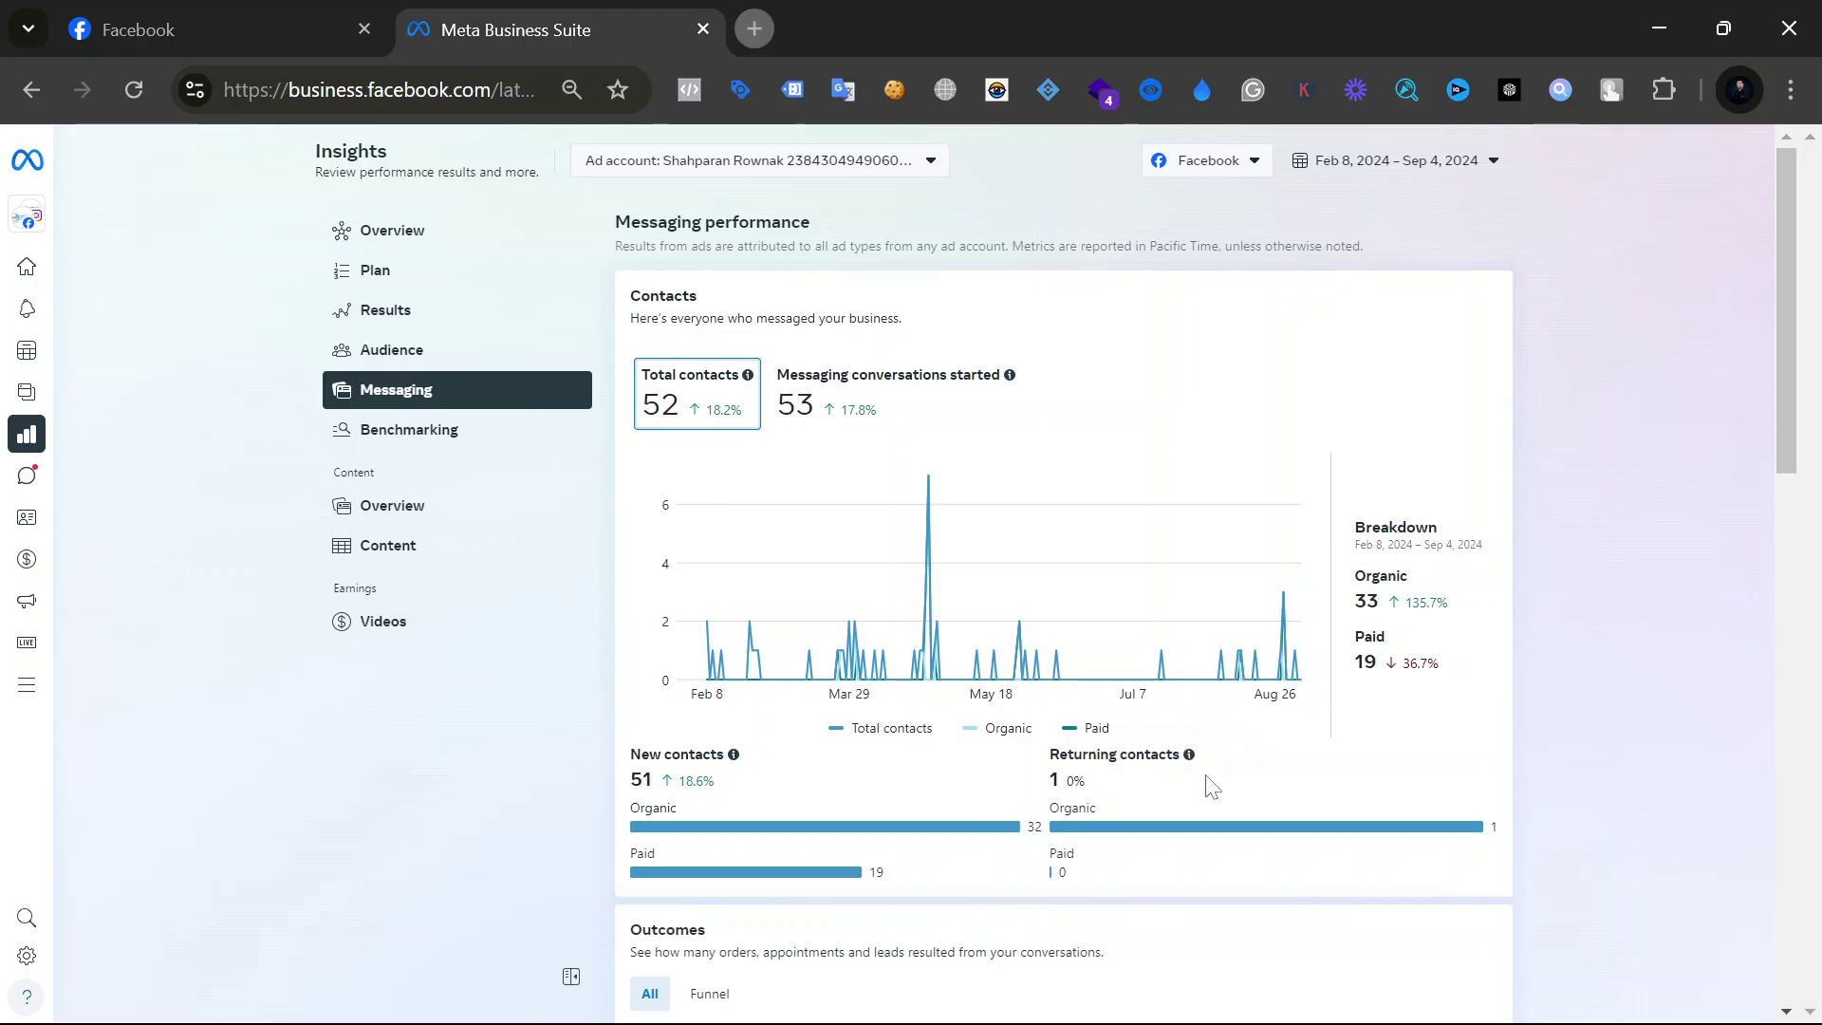
scroll(1209, 785, down, 5)
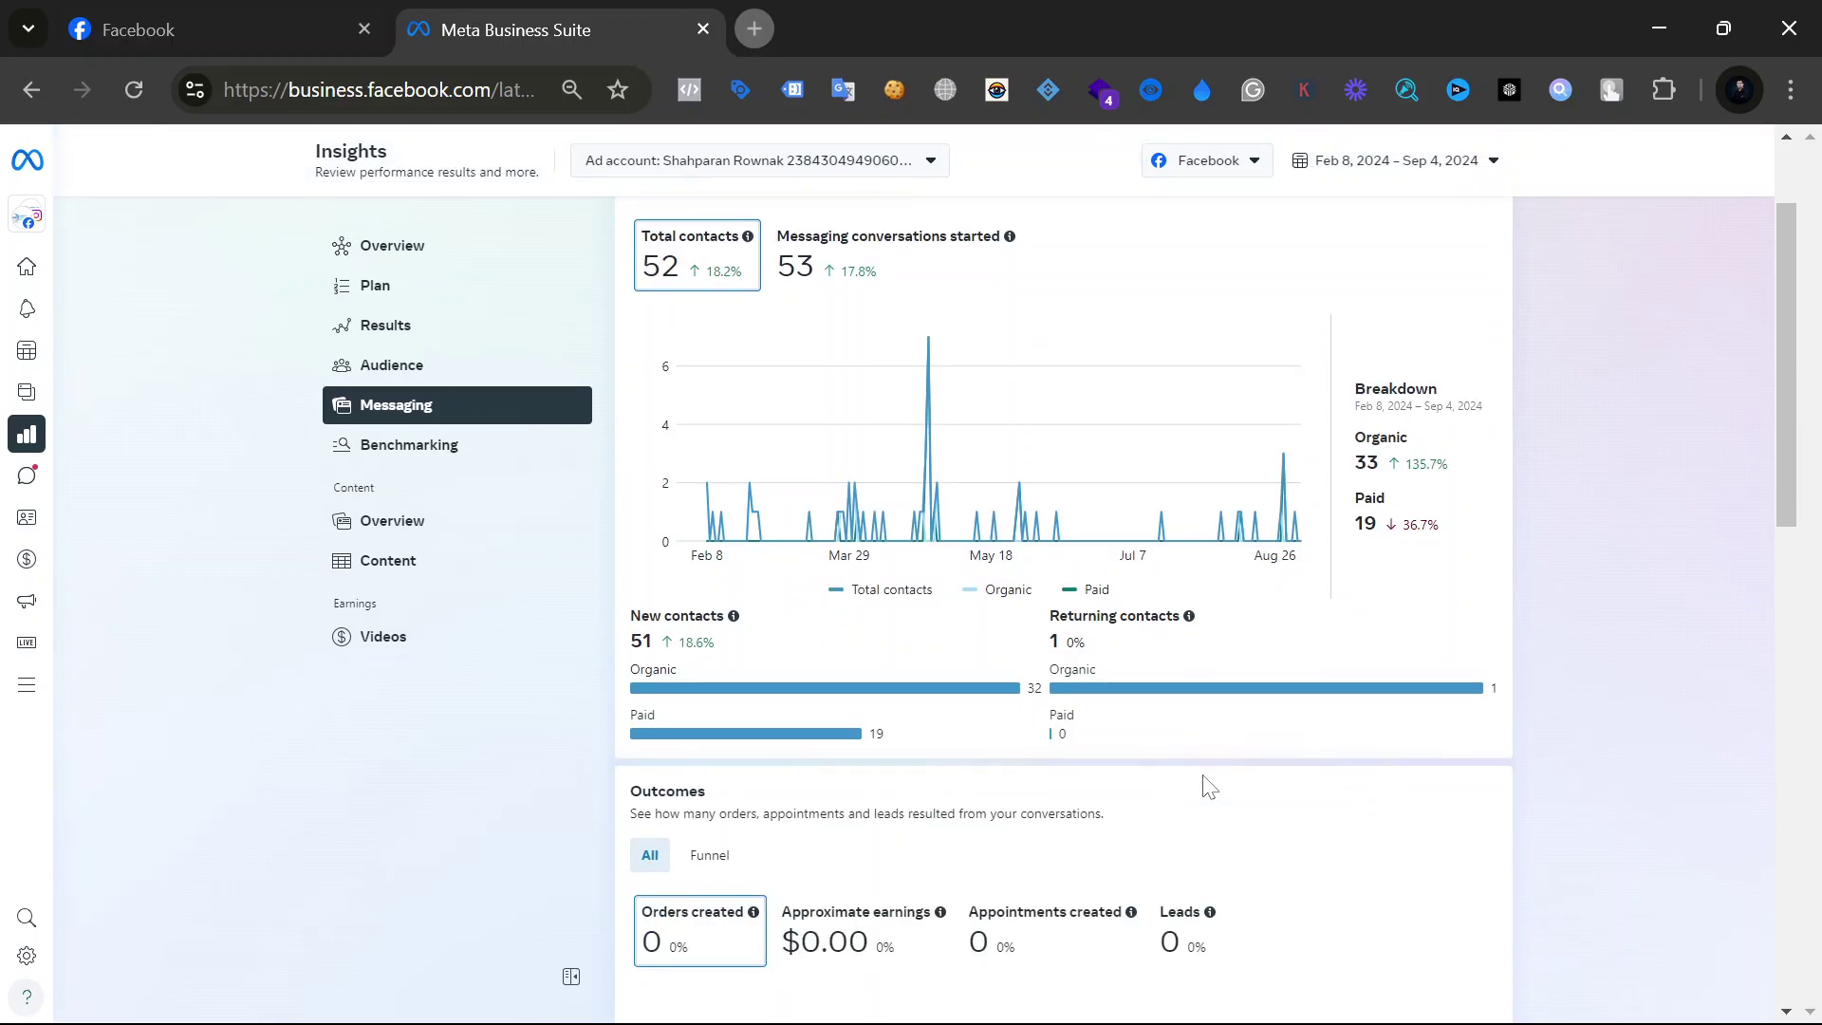
scroll(1205, 786, down, 2)
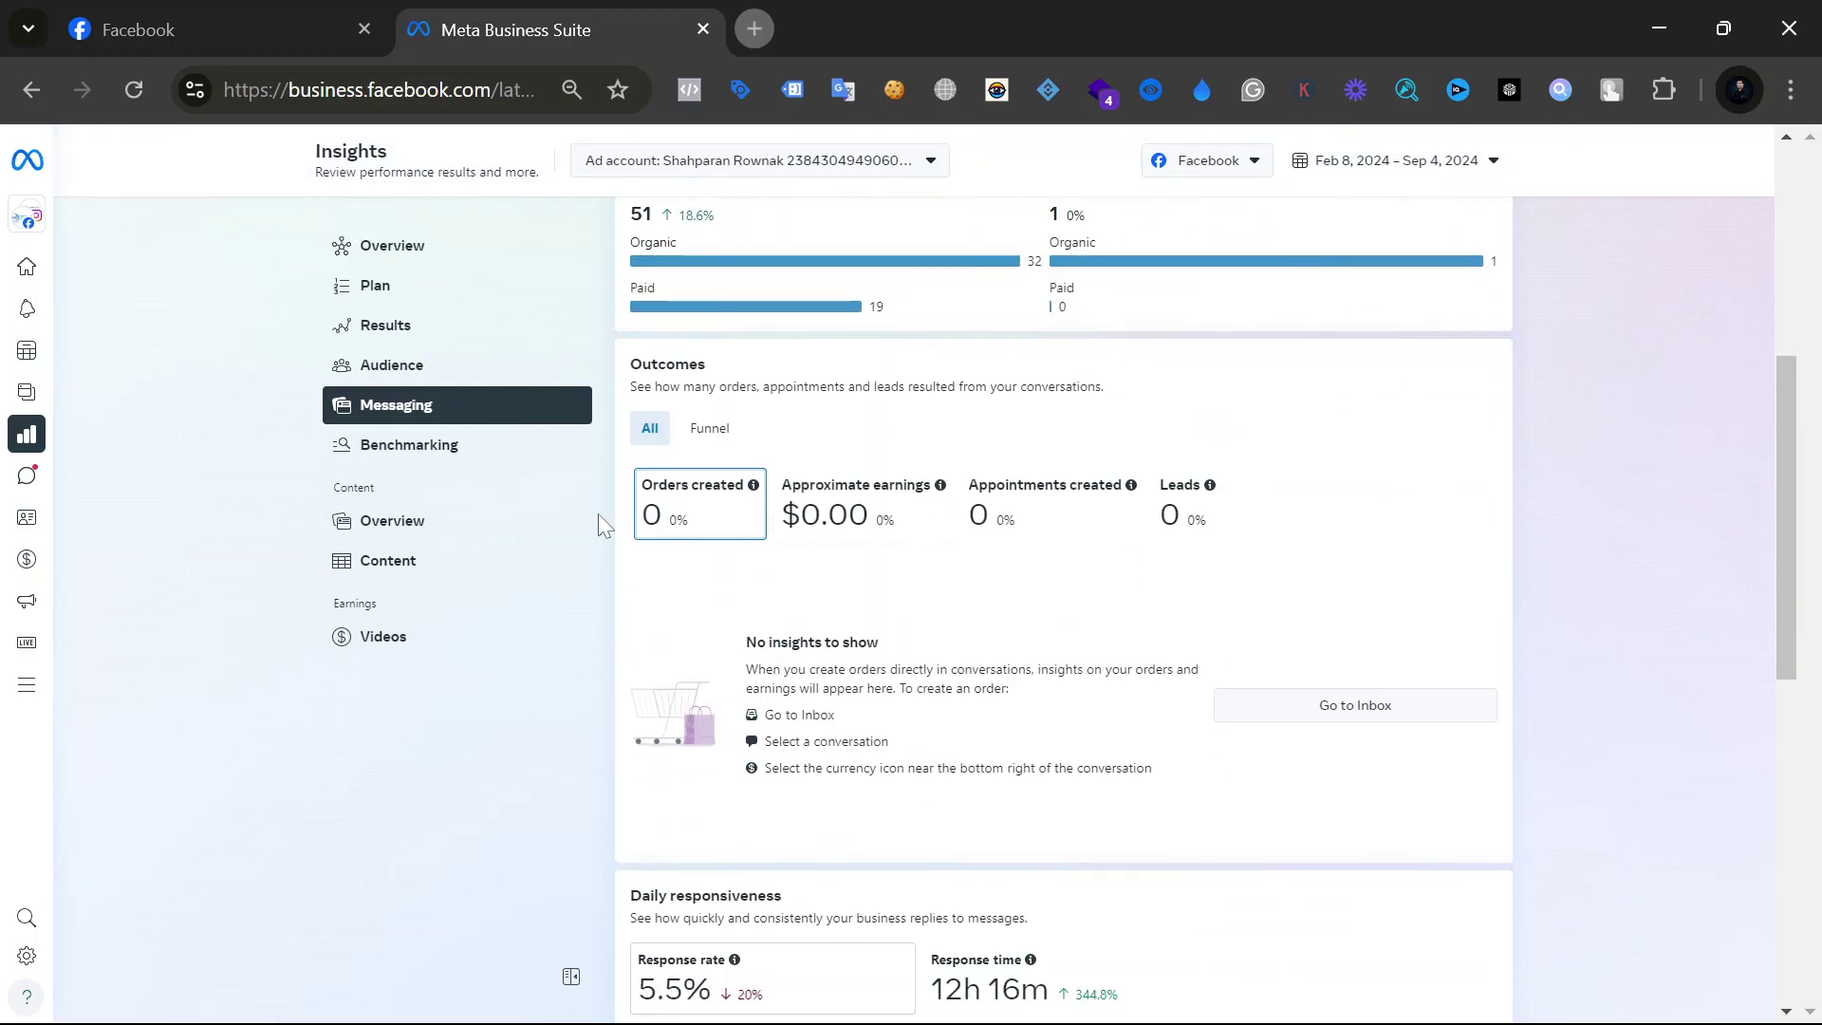
mouse_move(1012, 525)
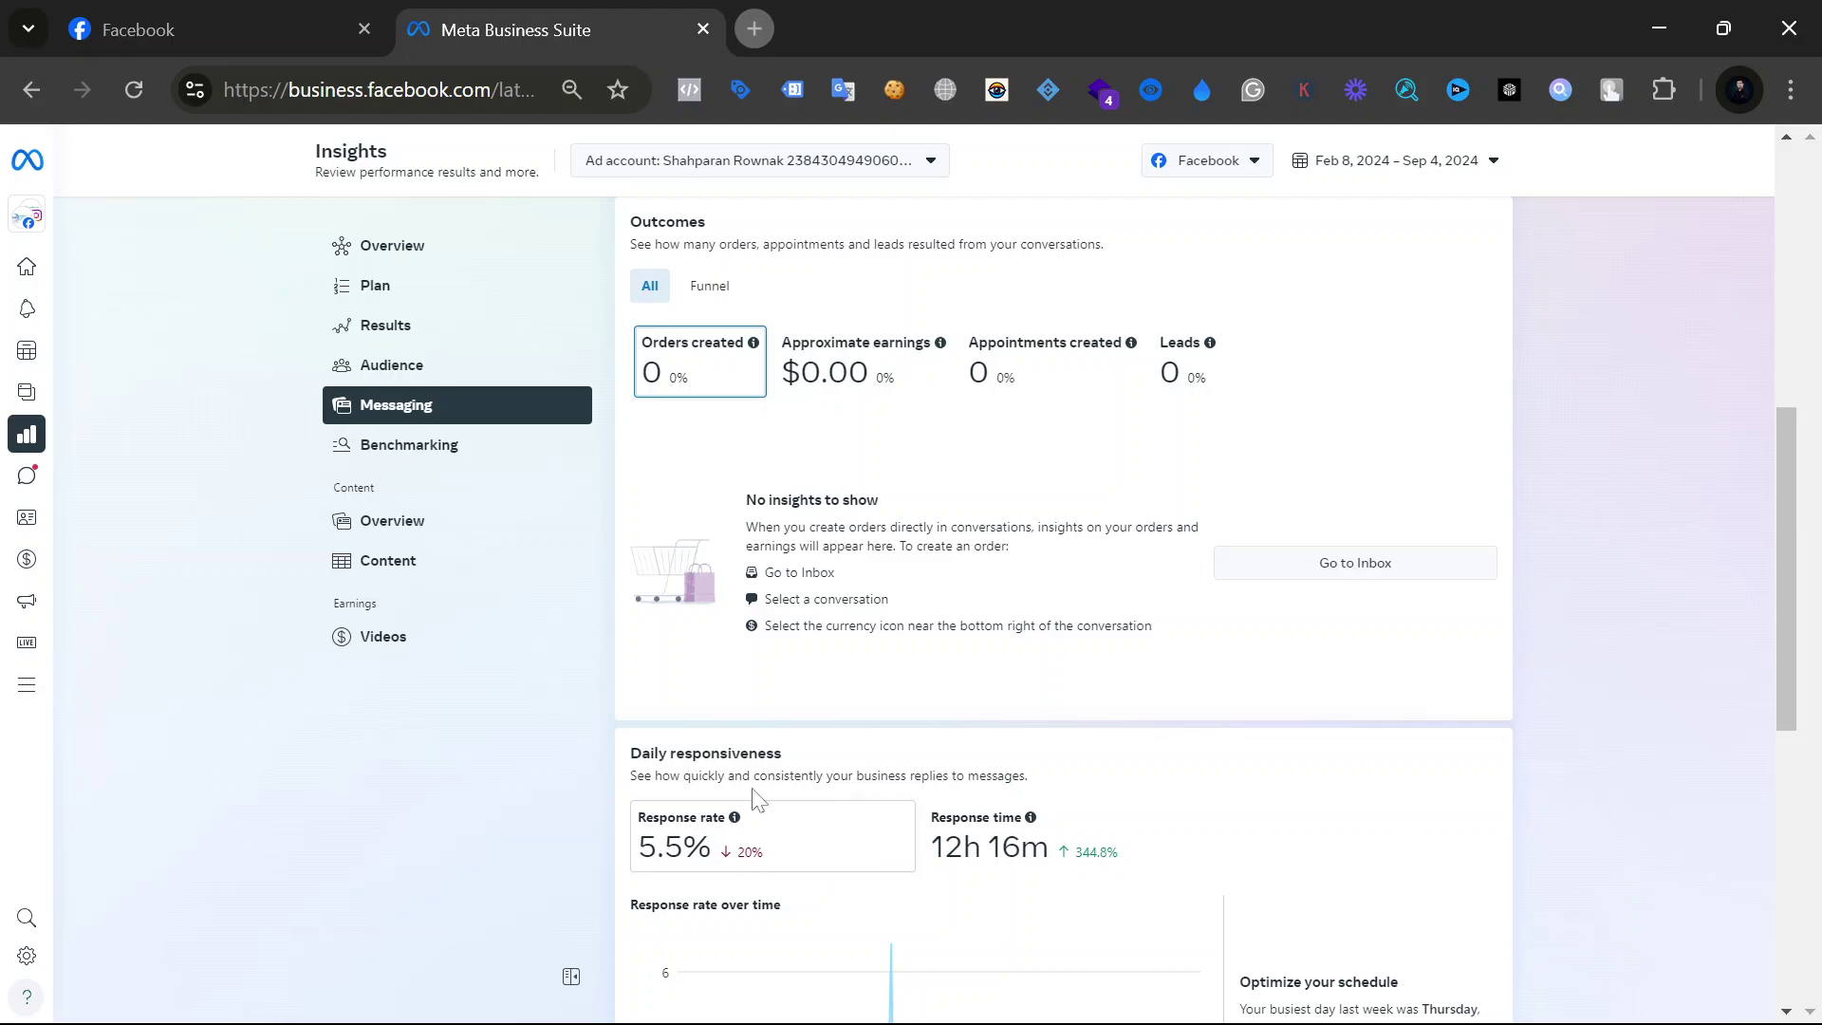
Step: Examine the Daily responsiveness block's response rate and response time in the Messaging section
mouse_move(1065, 852)
drag(630, 752, 820, 756)
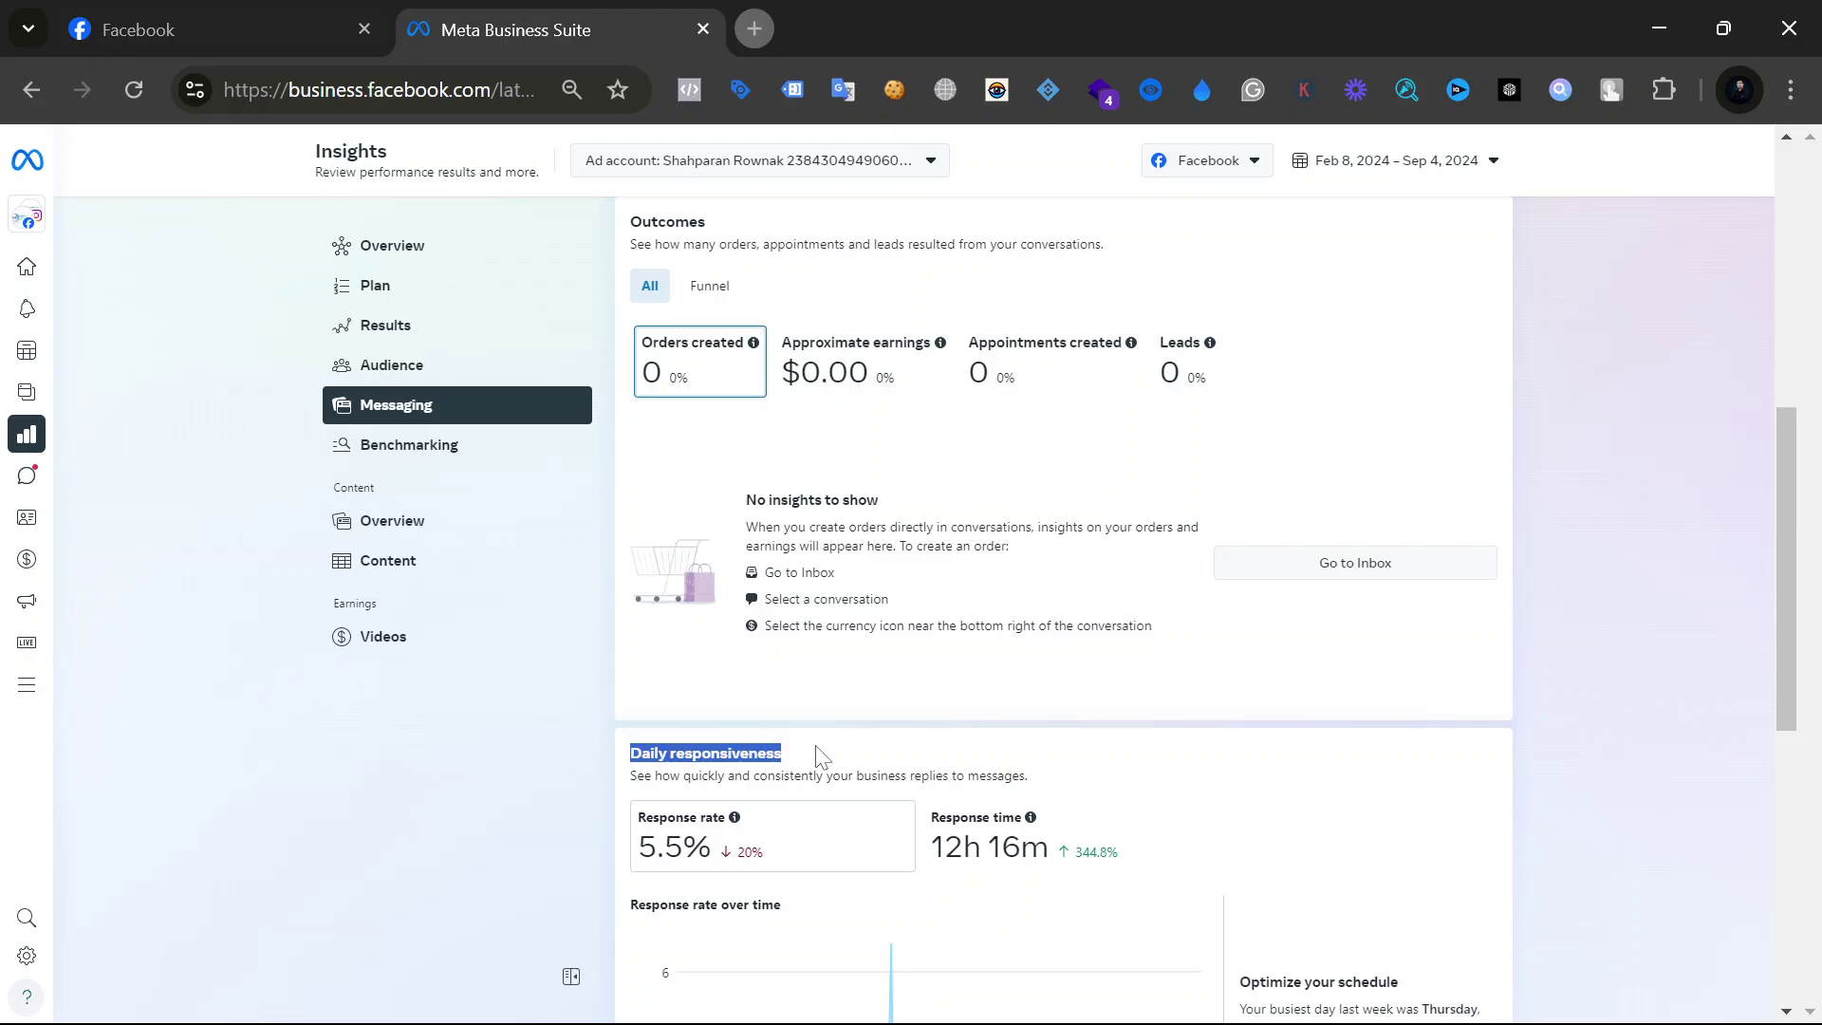
click(823, 756)
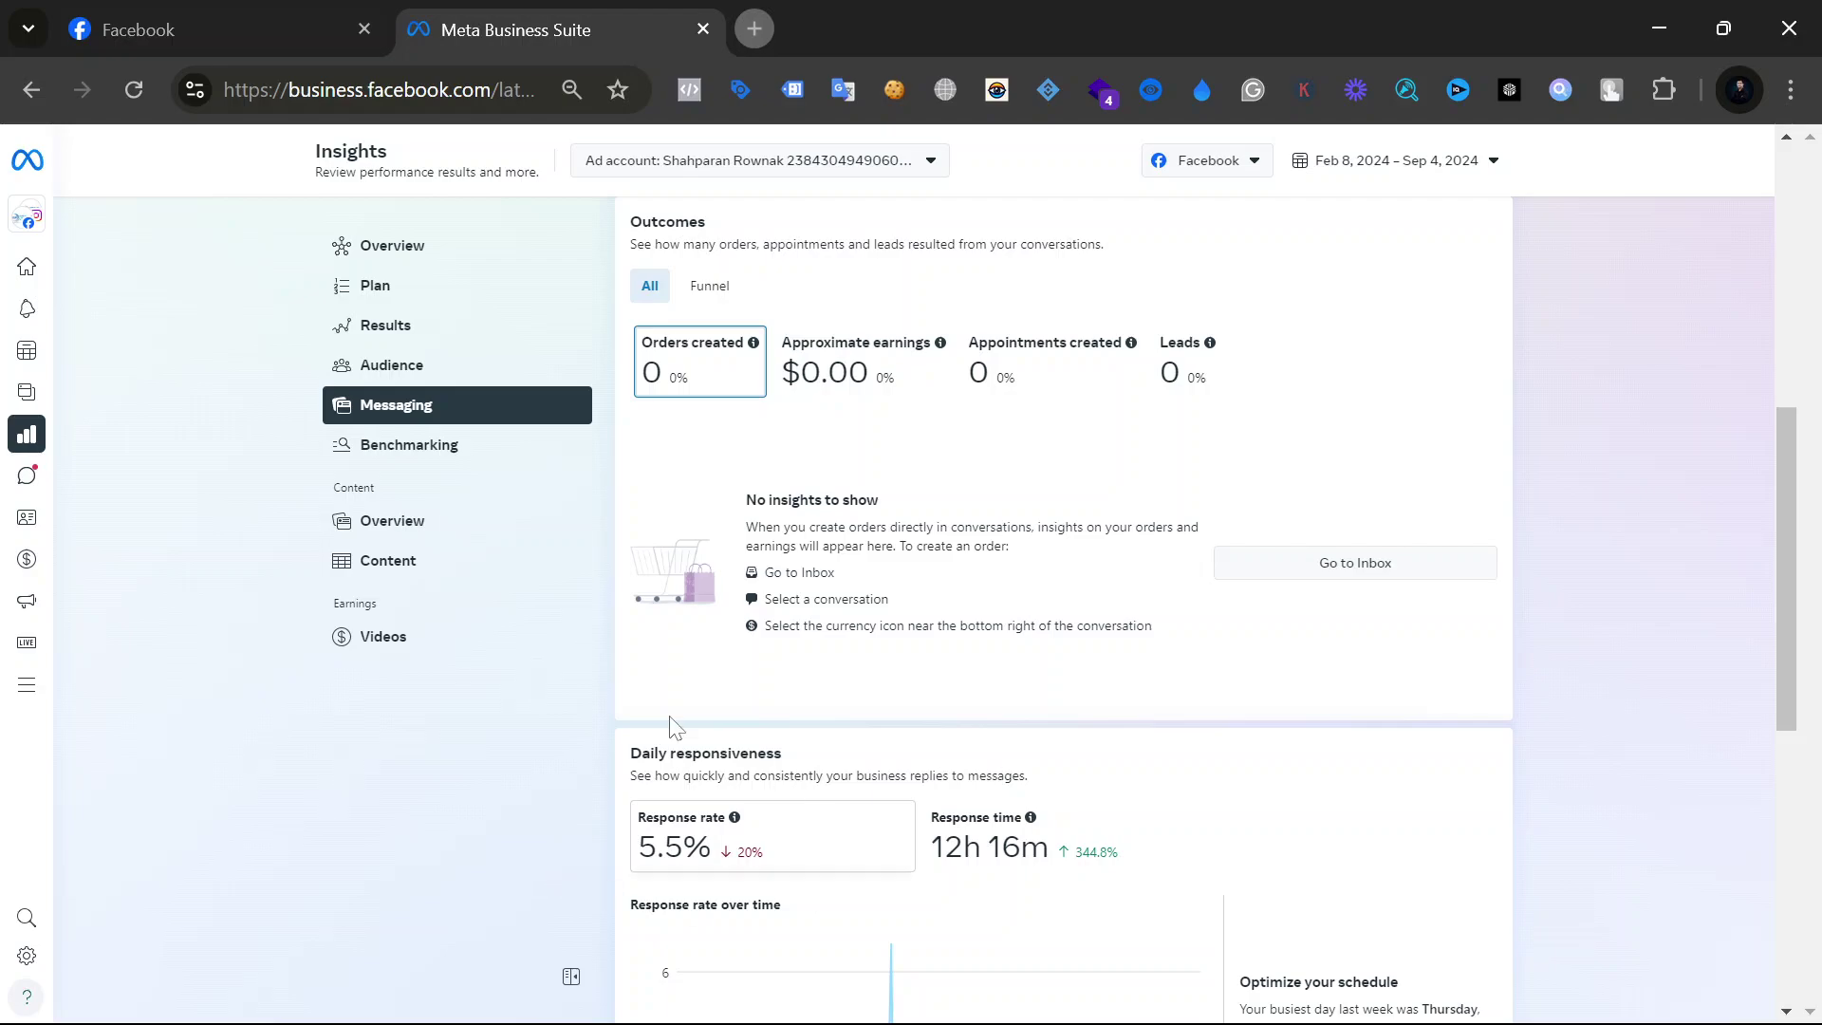
mouse_move(737, 839)
Step: Examine the Ads that click to message metrics: conversations started, cost per conversation and amount spent
scroll(703, 832, down, 5)
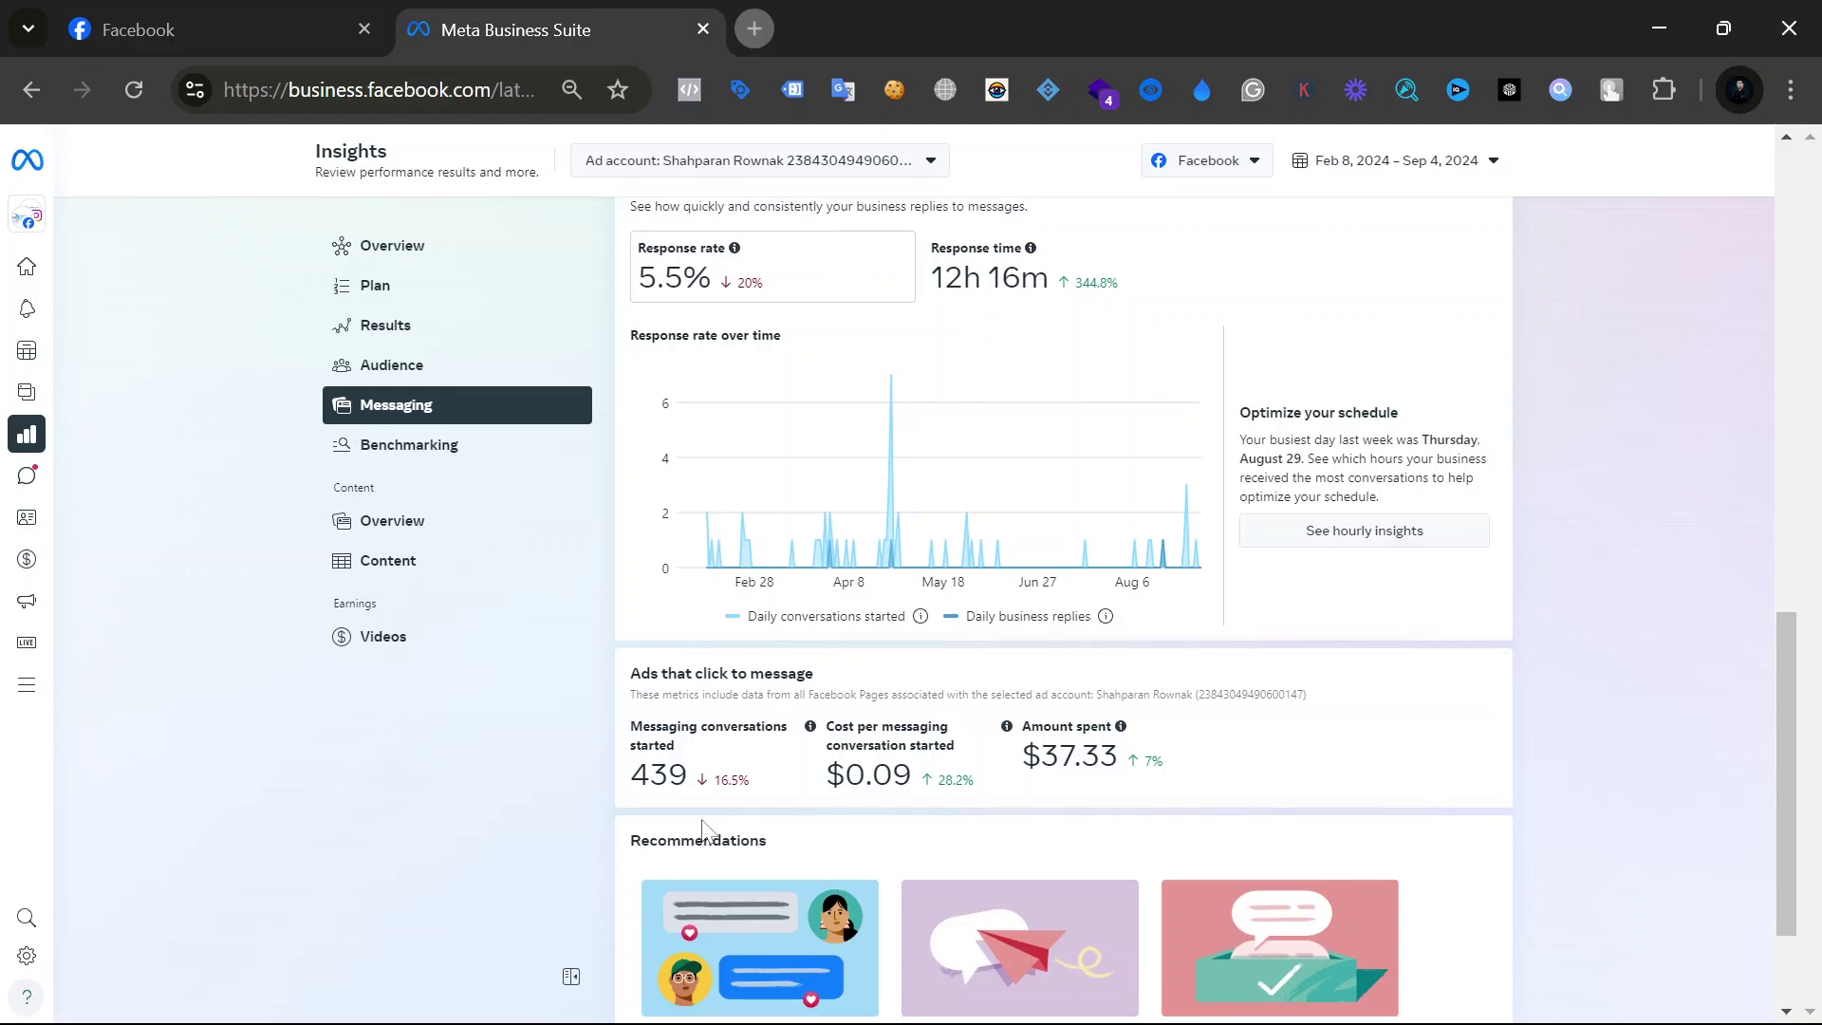
scroll(702, 815, down, 1)
drag(622, 635, 731, 638)
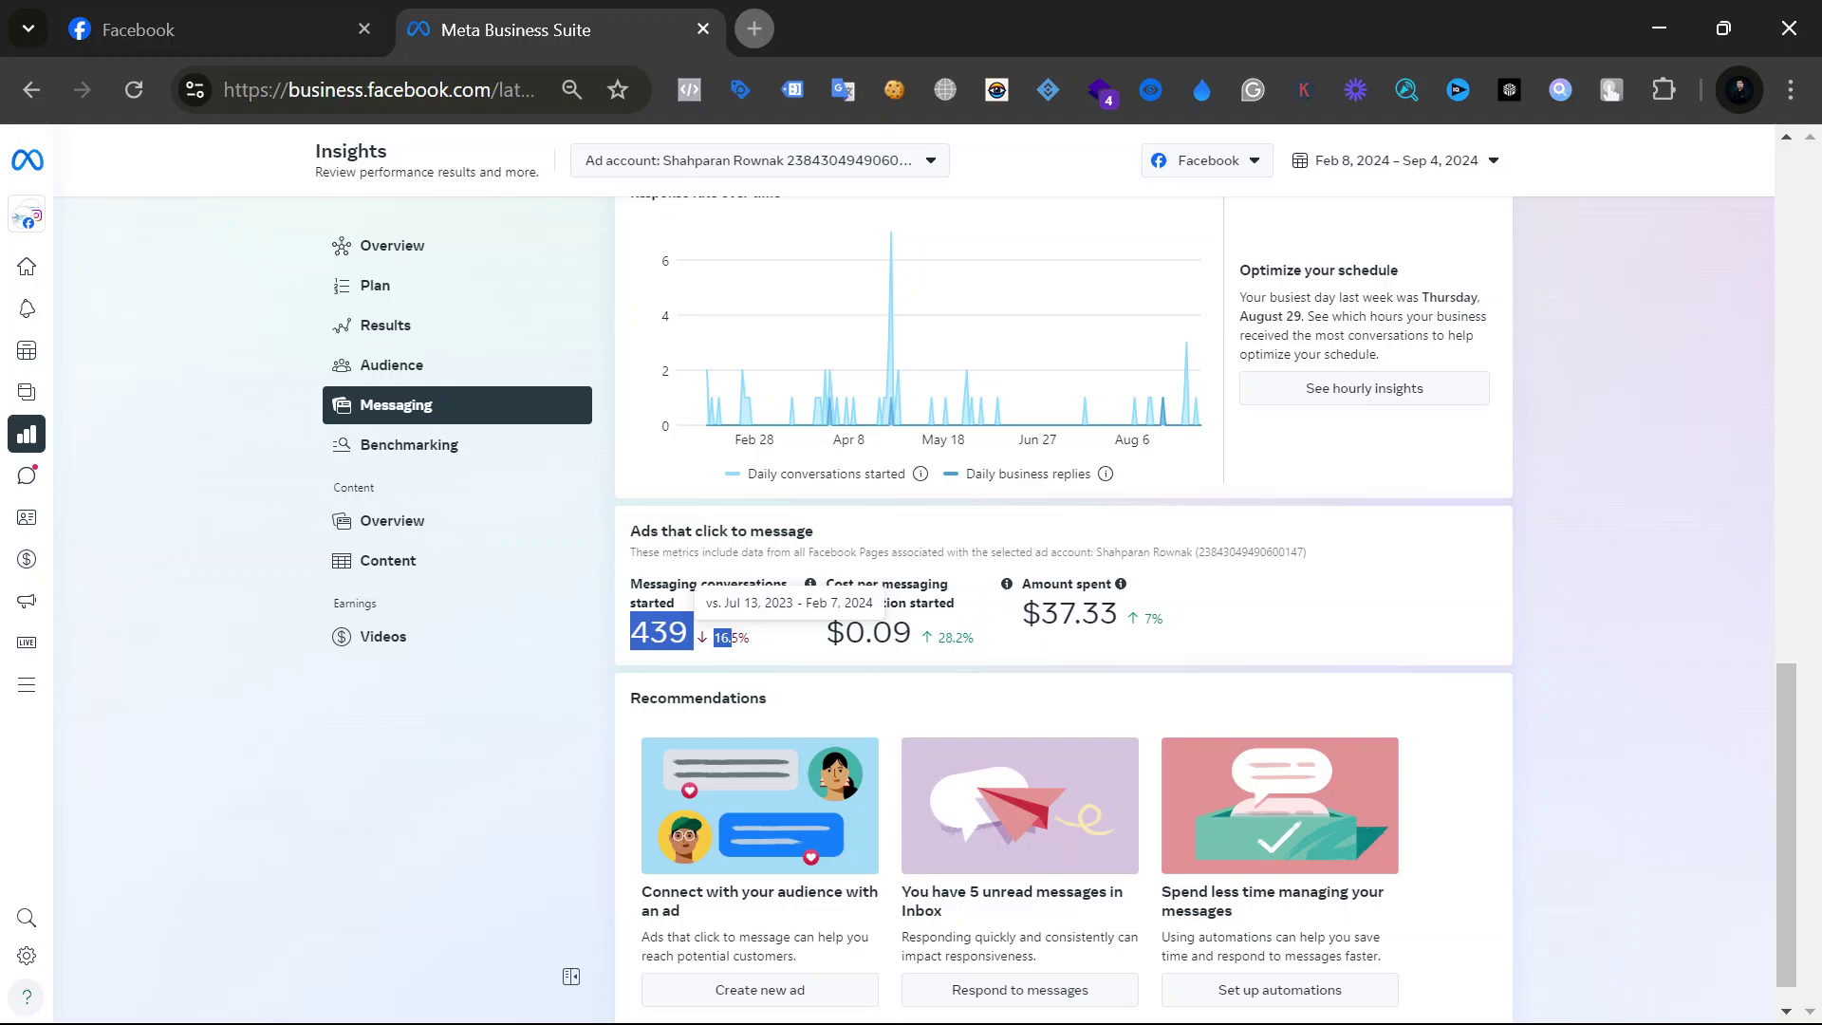
drag(846, 632, 917, 641)
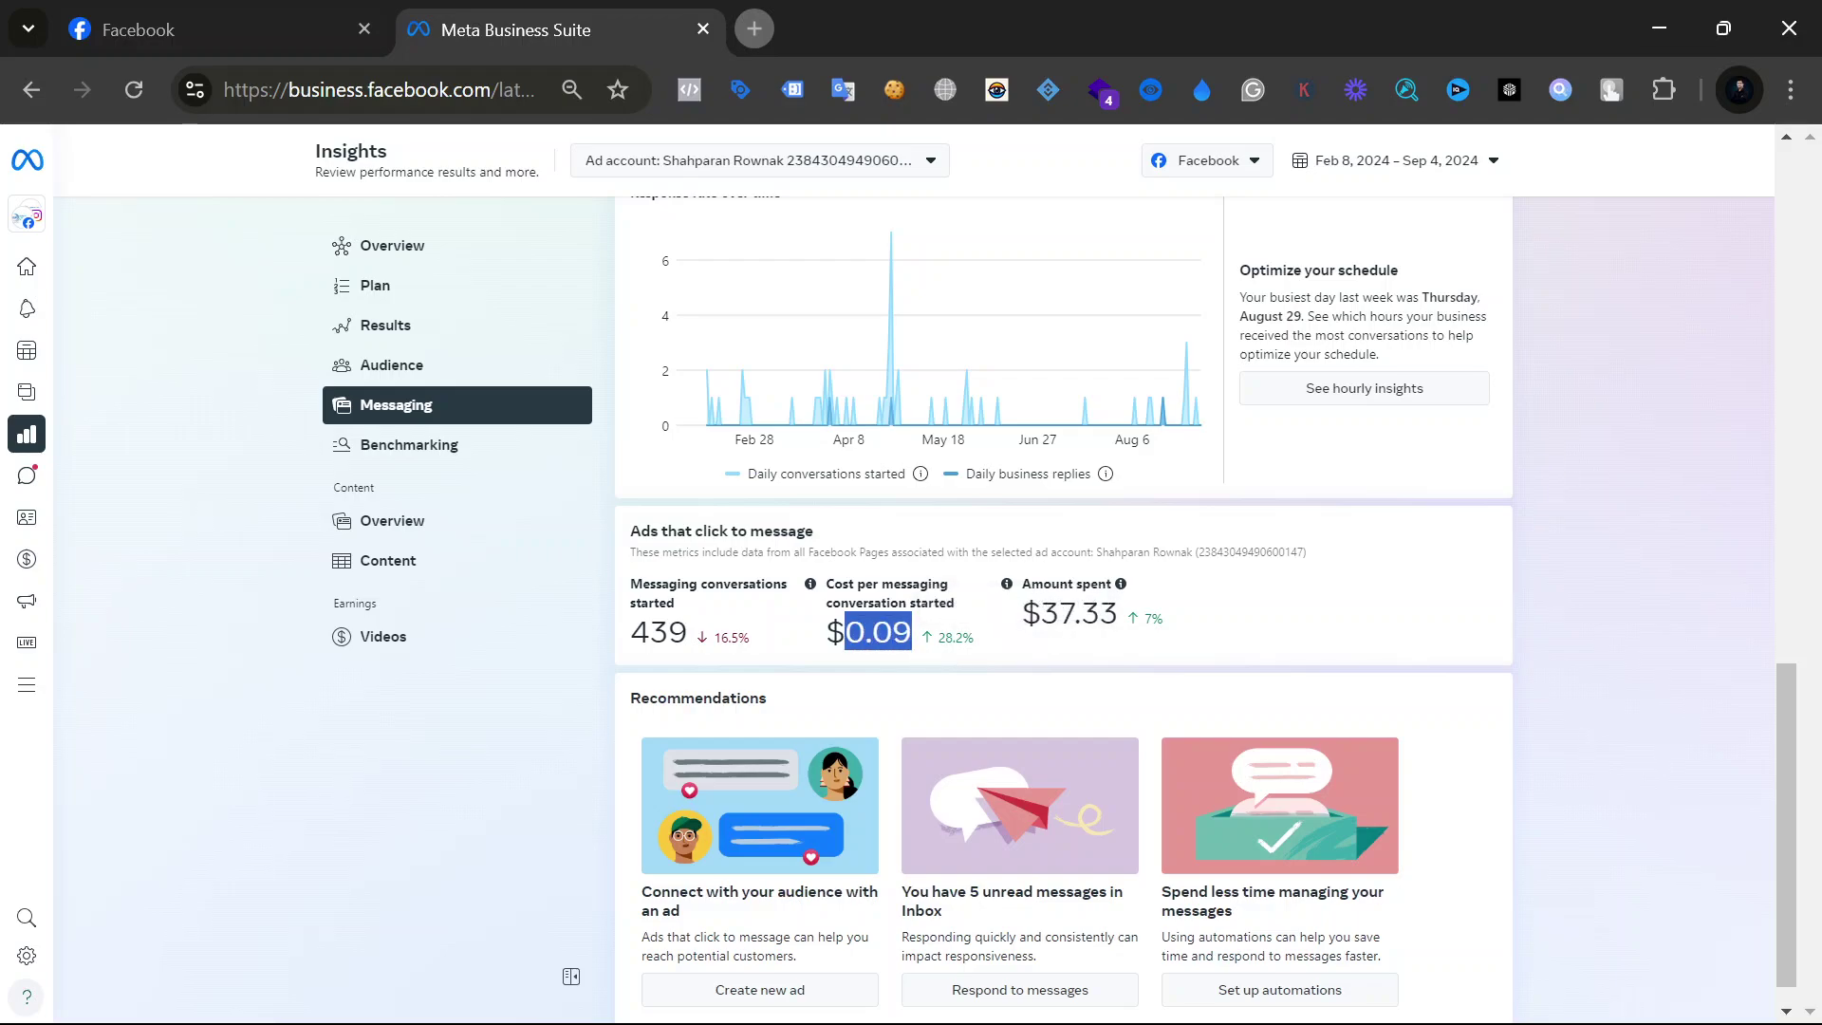
drag(1041, 612, 1145, 635)
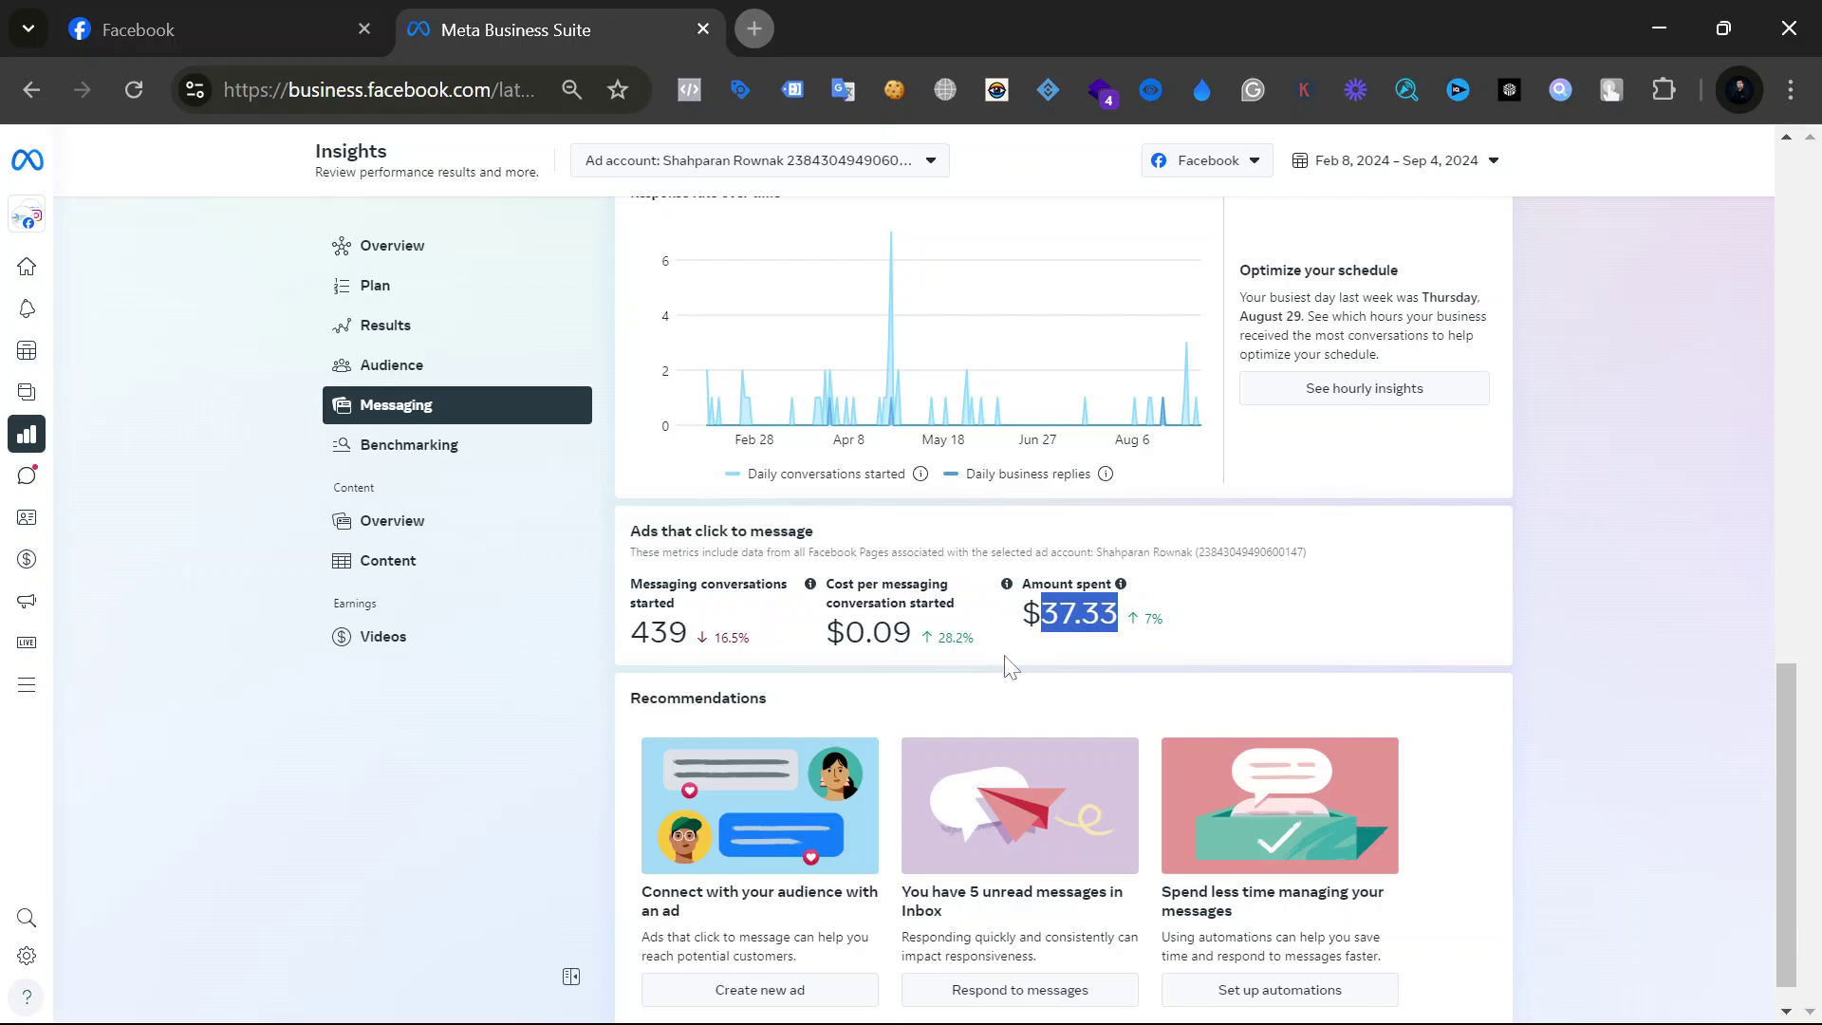
click(909, 631)
drag(910, 631, 845, 631)
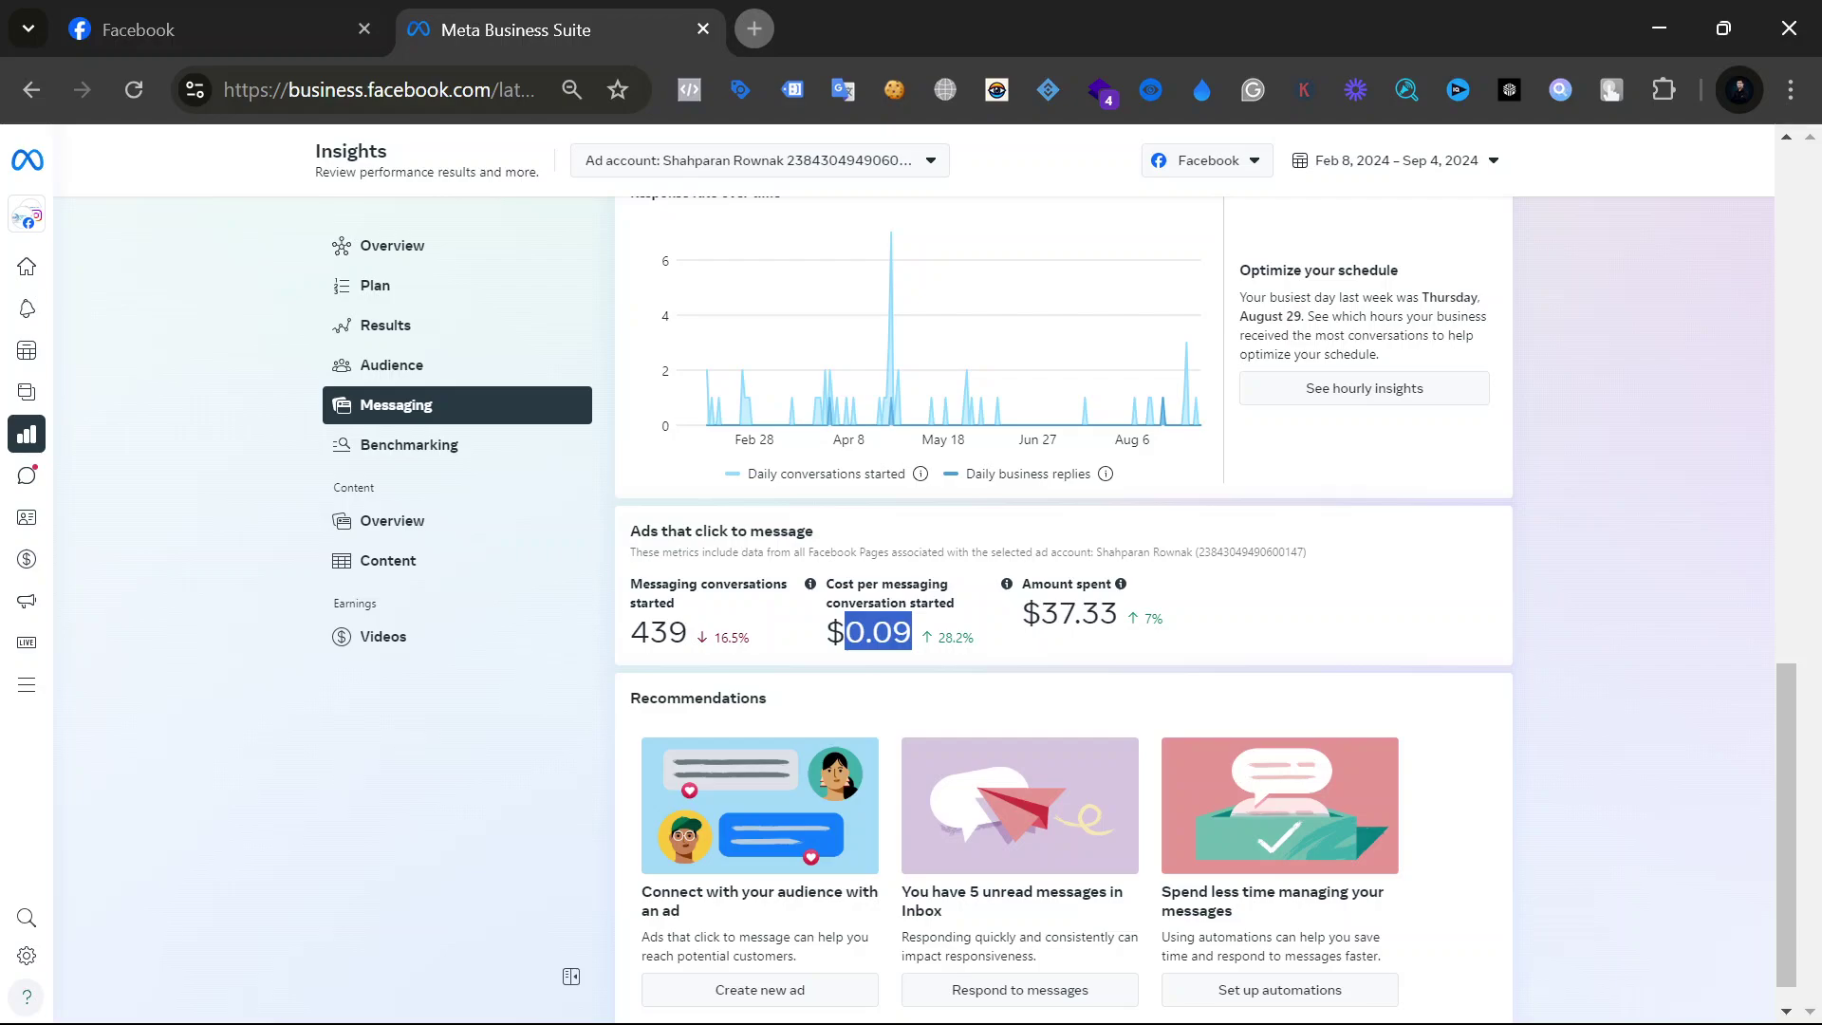
scroll(849, 626, down, 1)
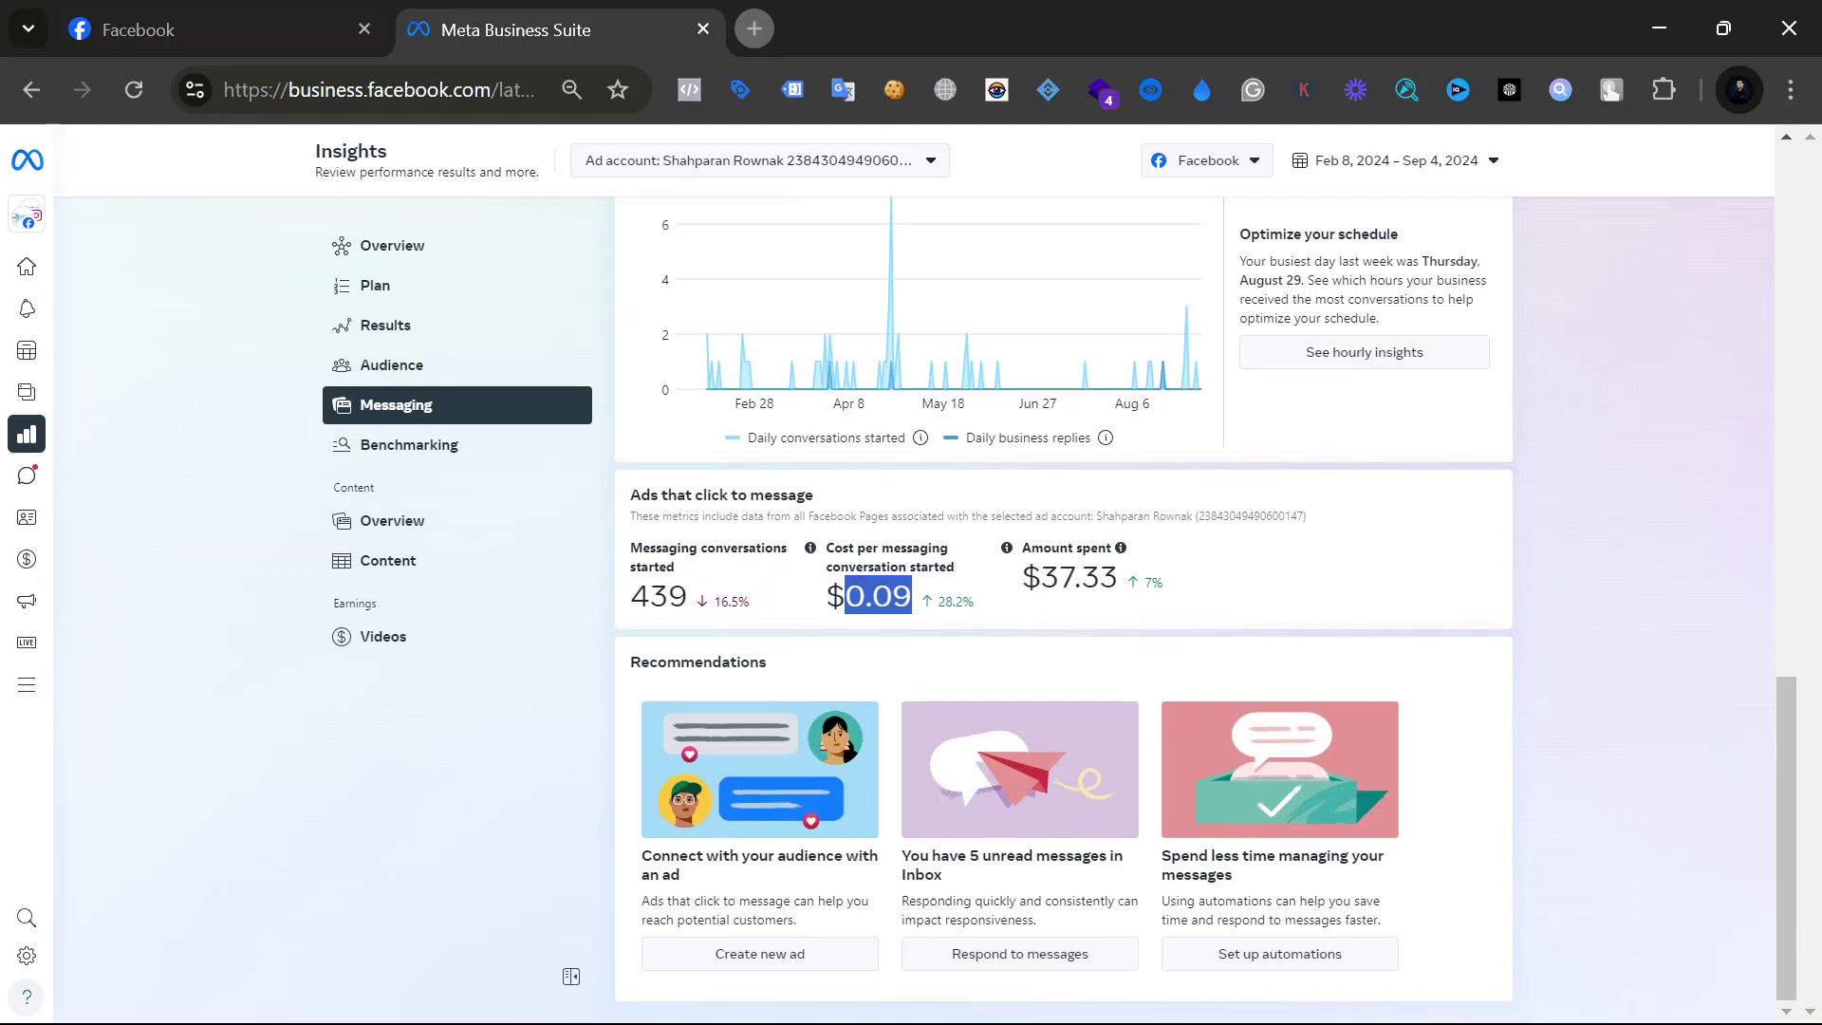
scroll(849, 626, up, 6)
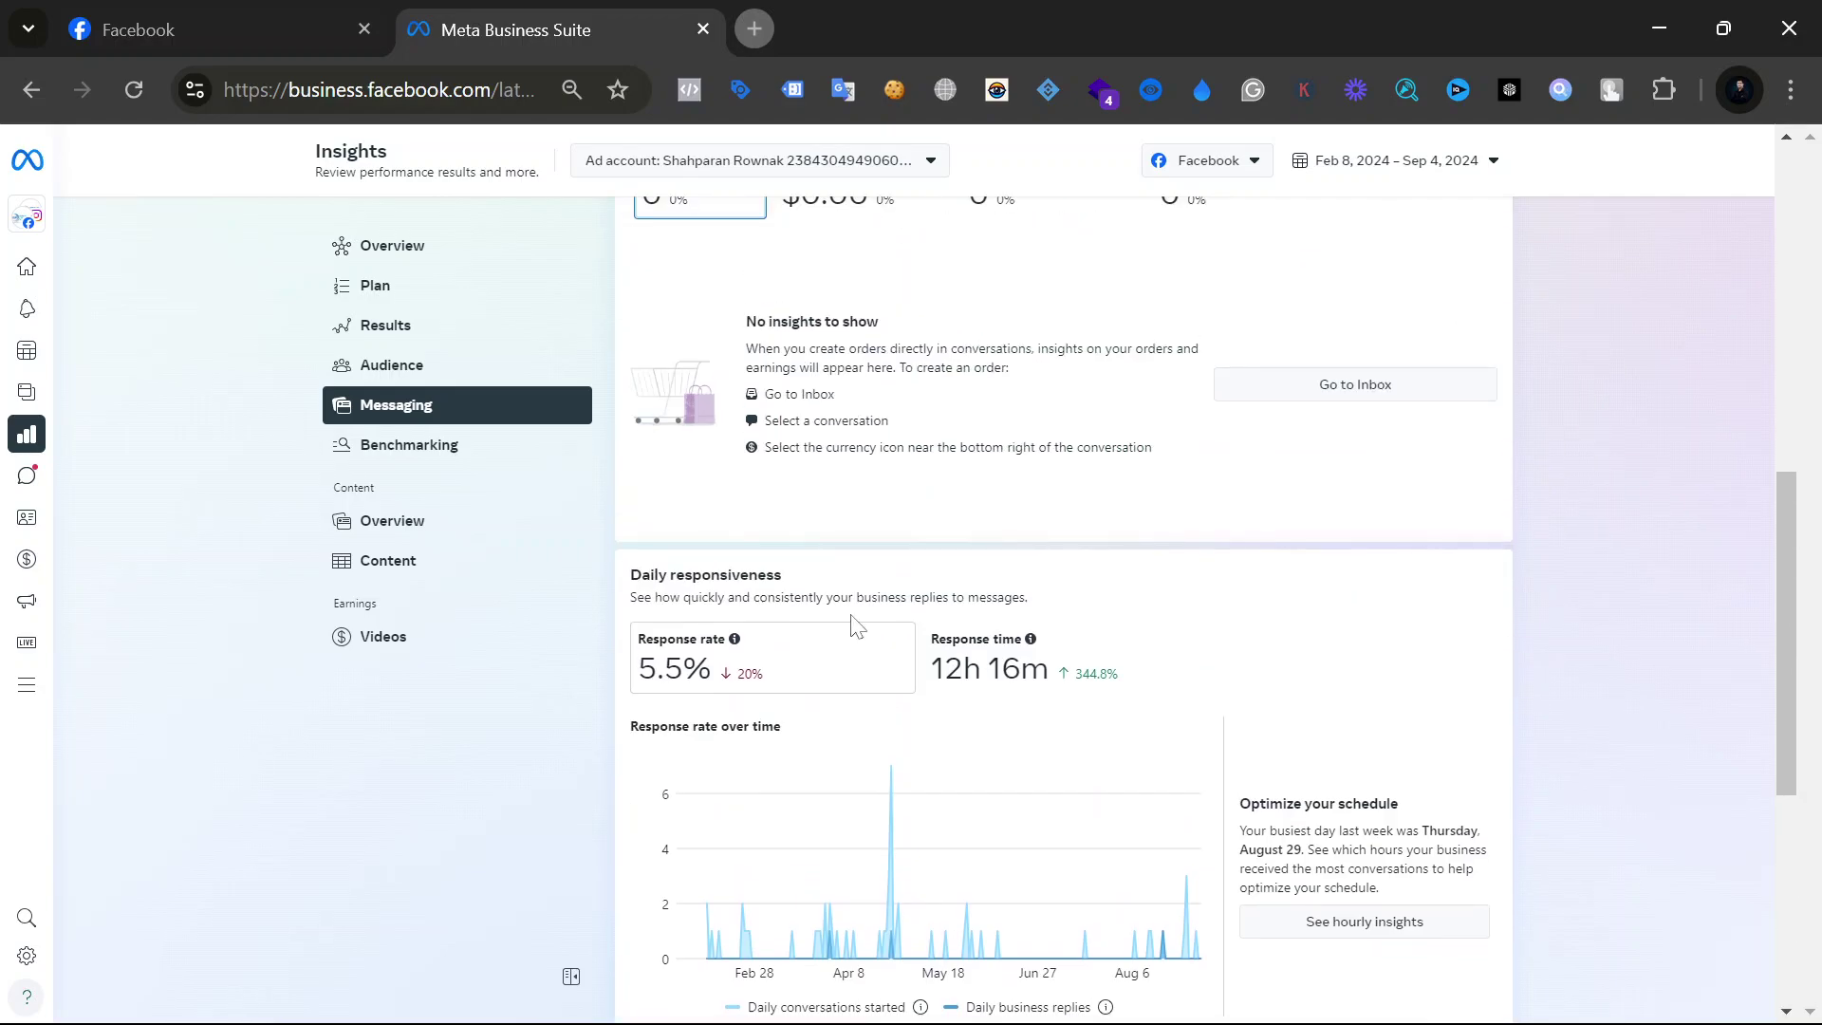
Step: Open the Benchmarking section of Insights on the business comparison, closing the window layout overlay
click(434, 457)
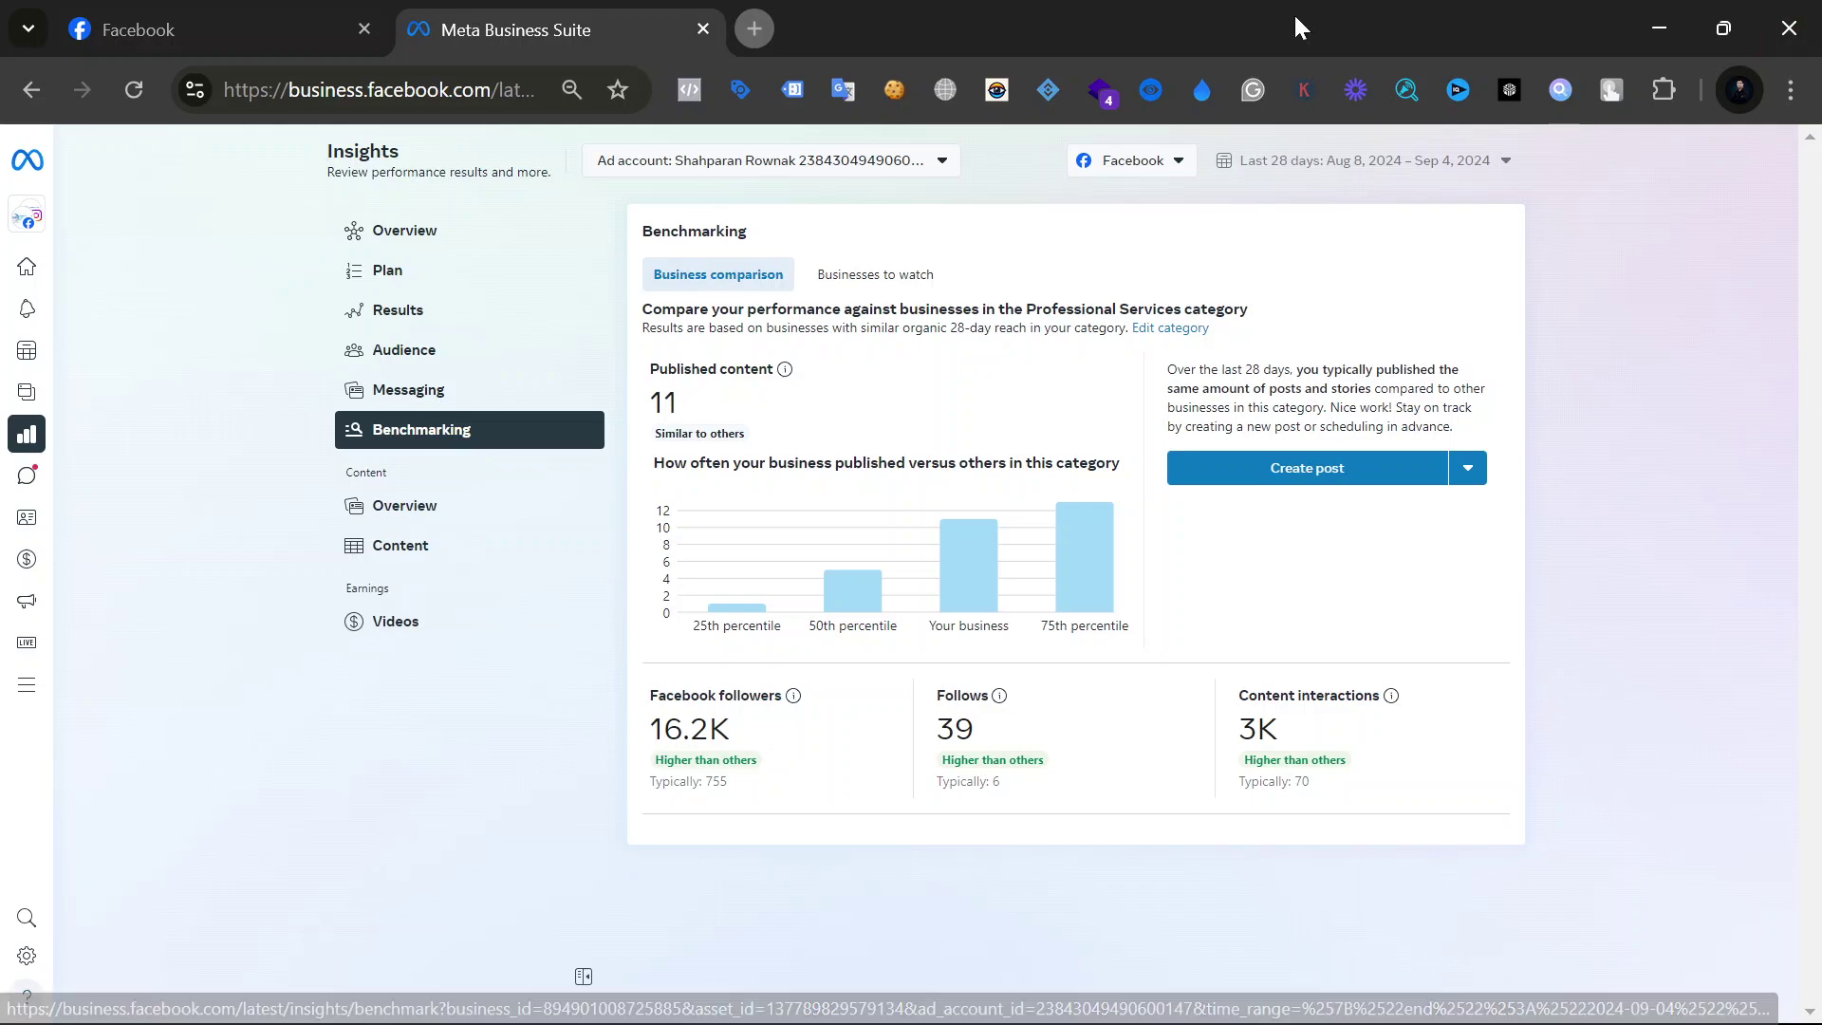
key(super+z)
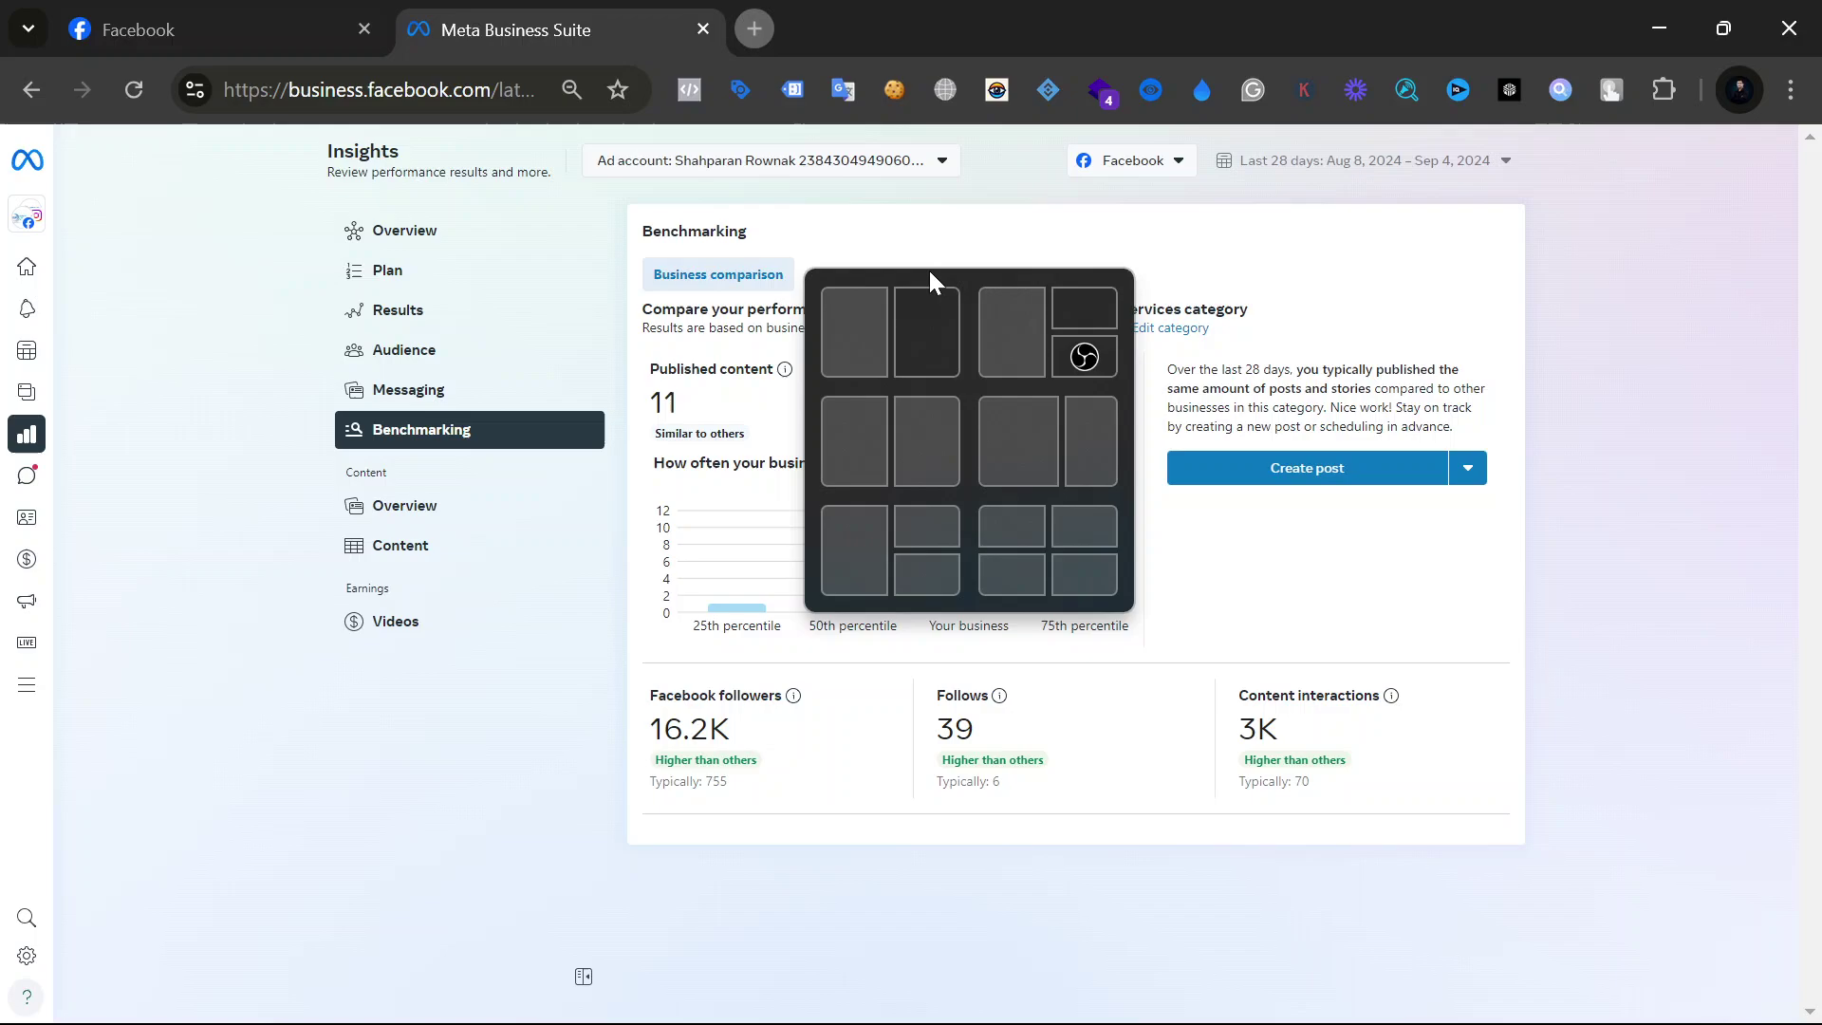
click(1201, 278)
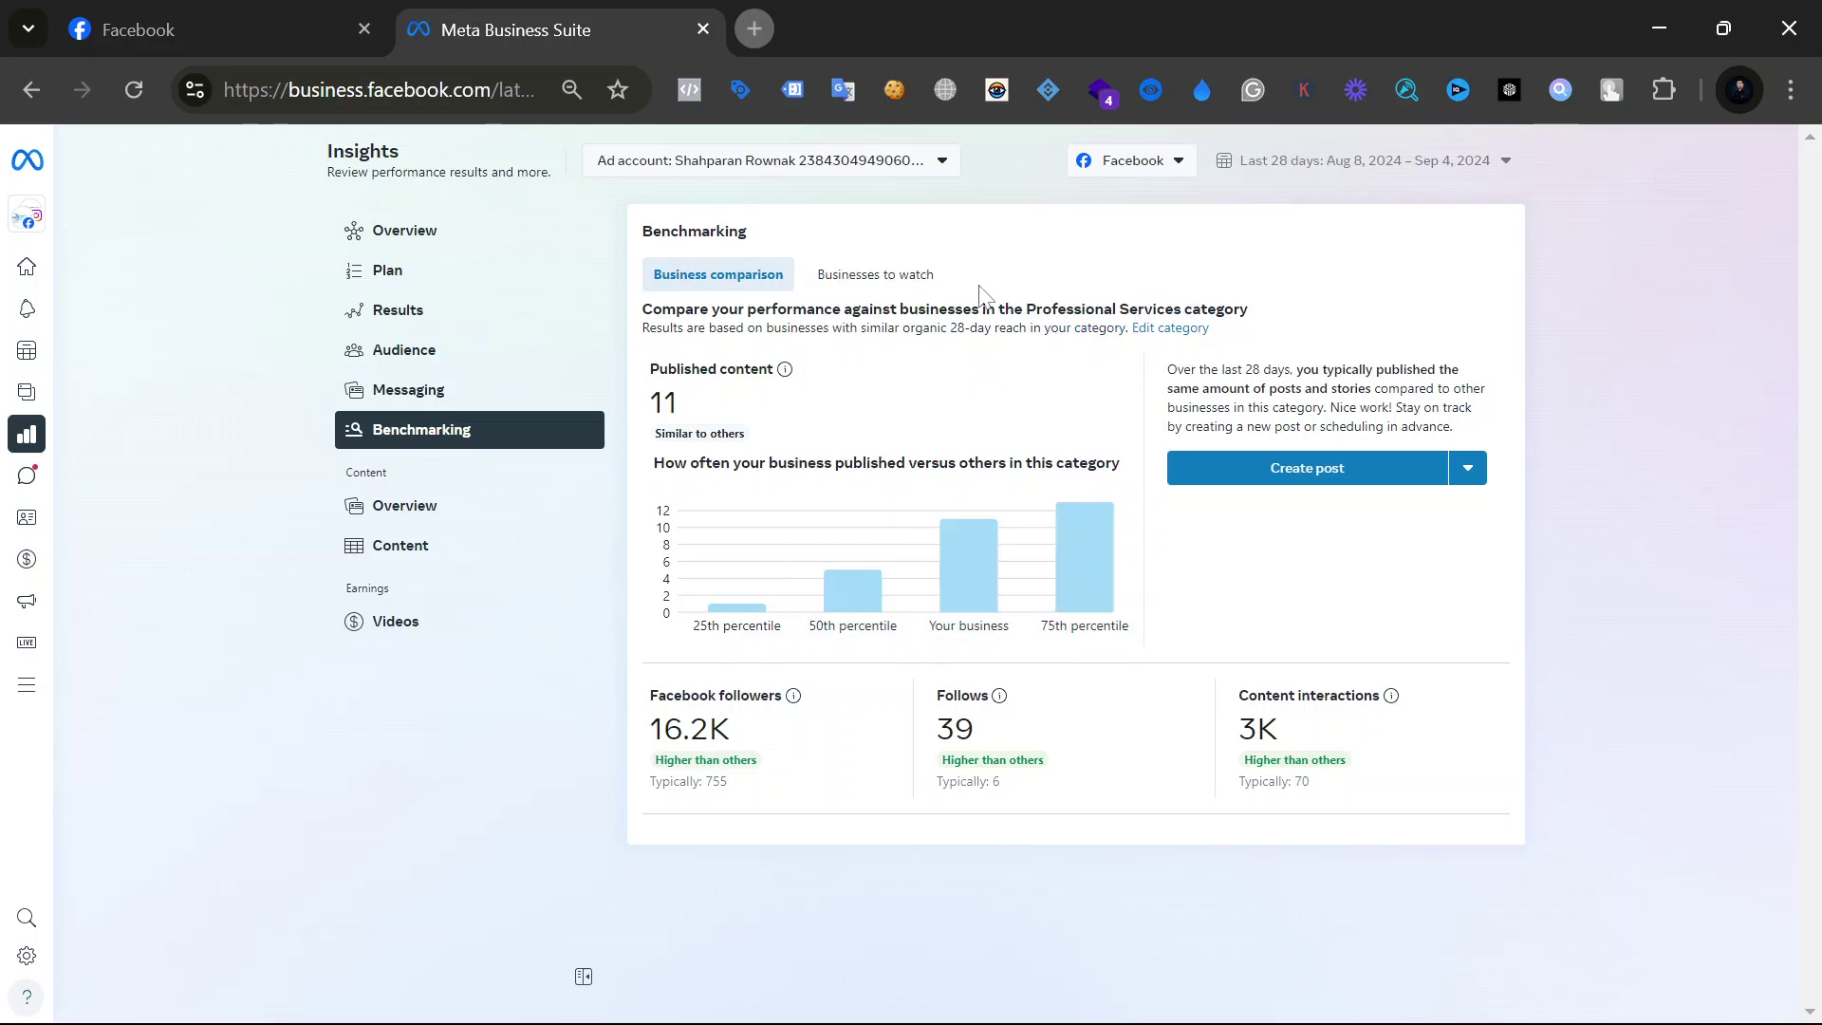
Step: View the Businesses to watch list, then open the dialog for adding Facebook businesses and close it without adding any
click(895, 283)
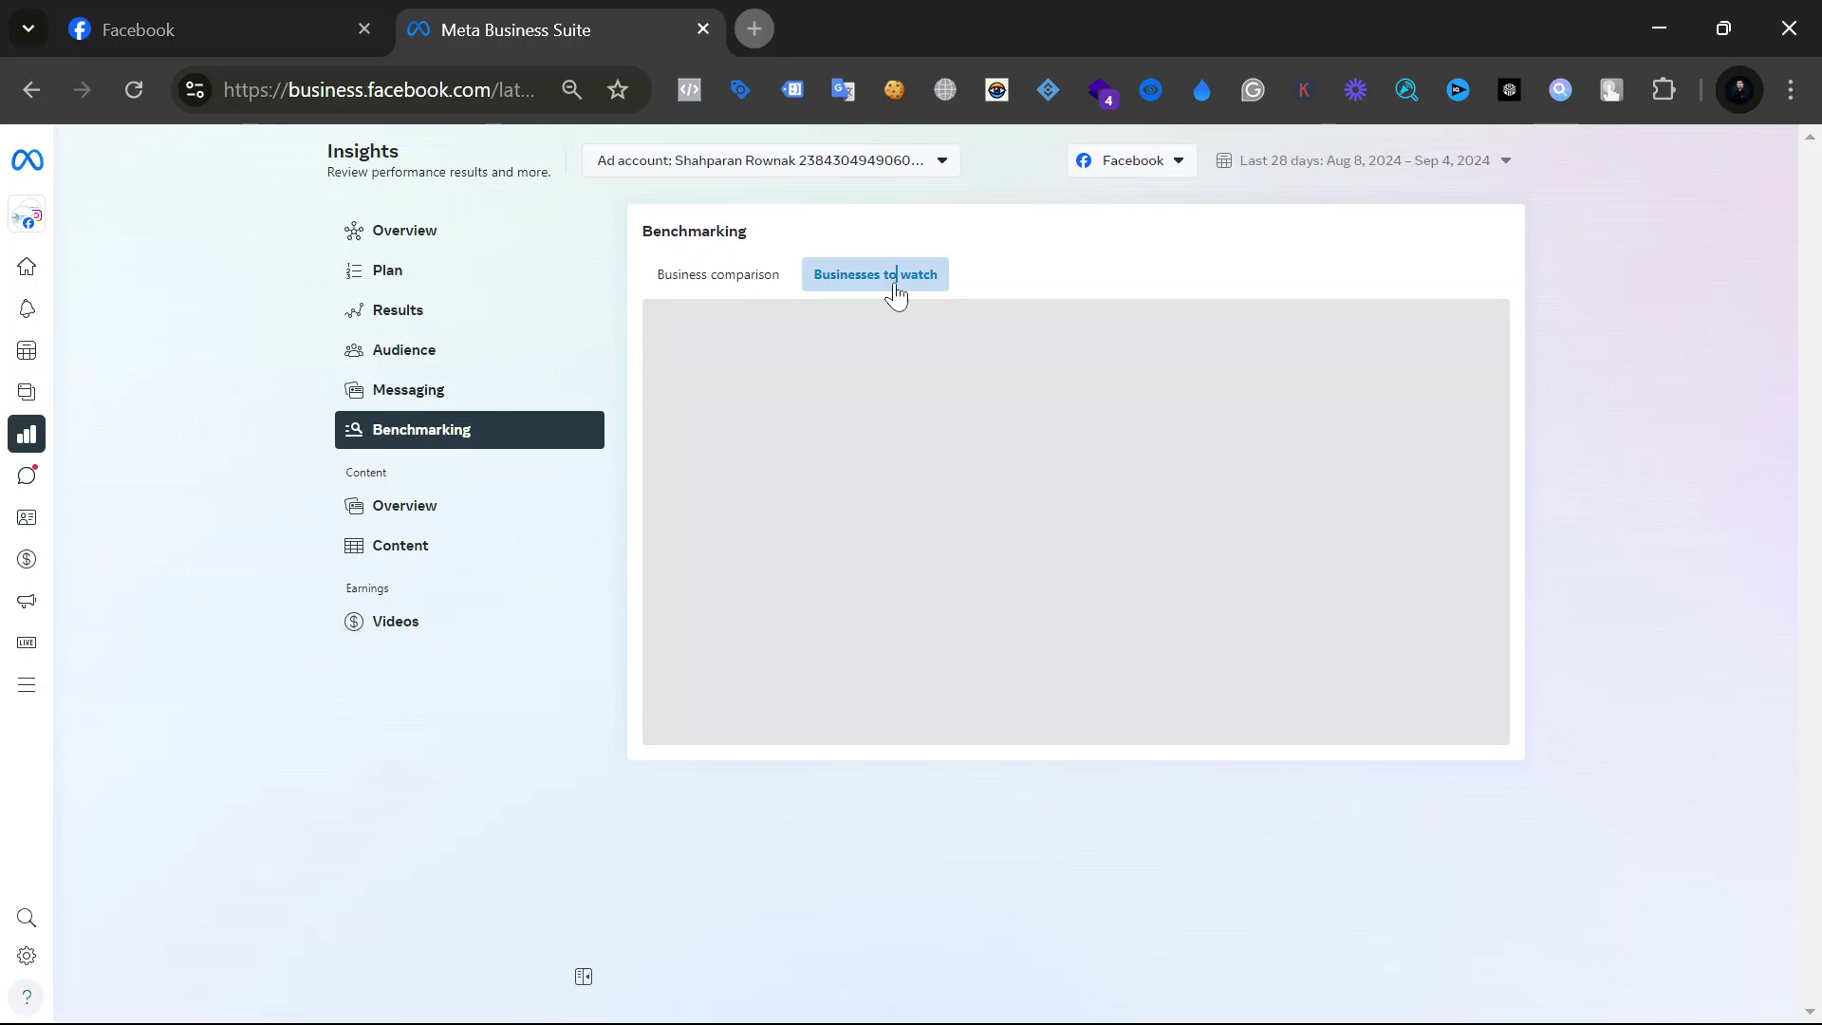
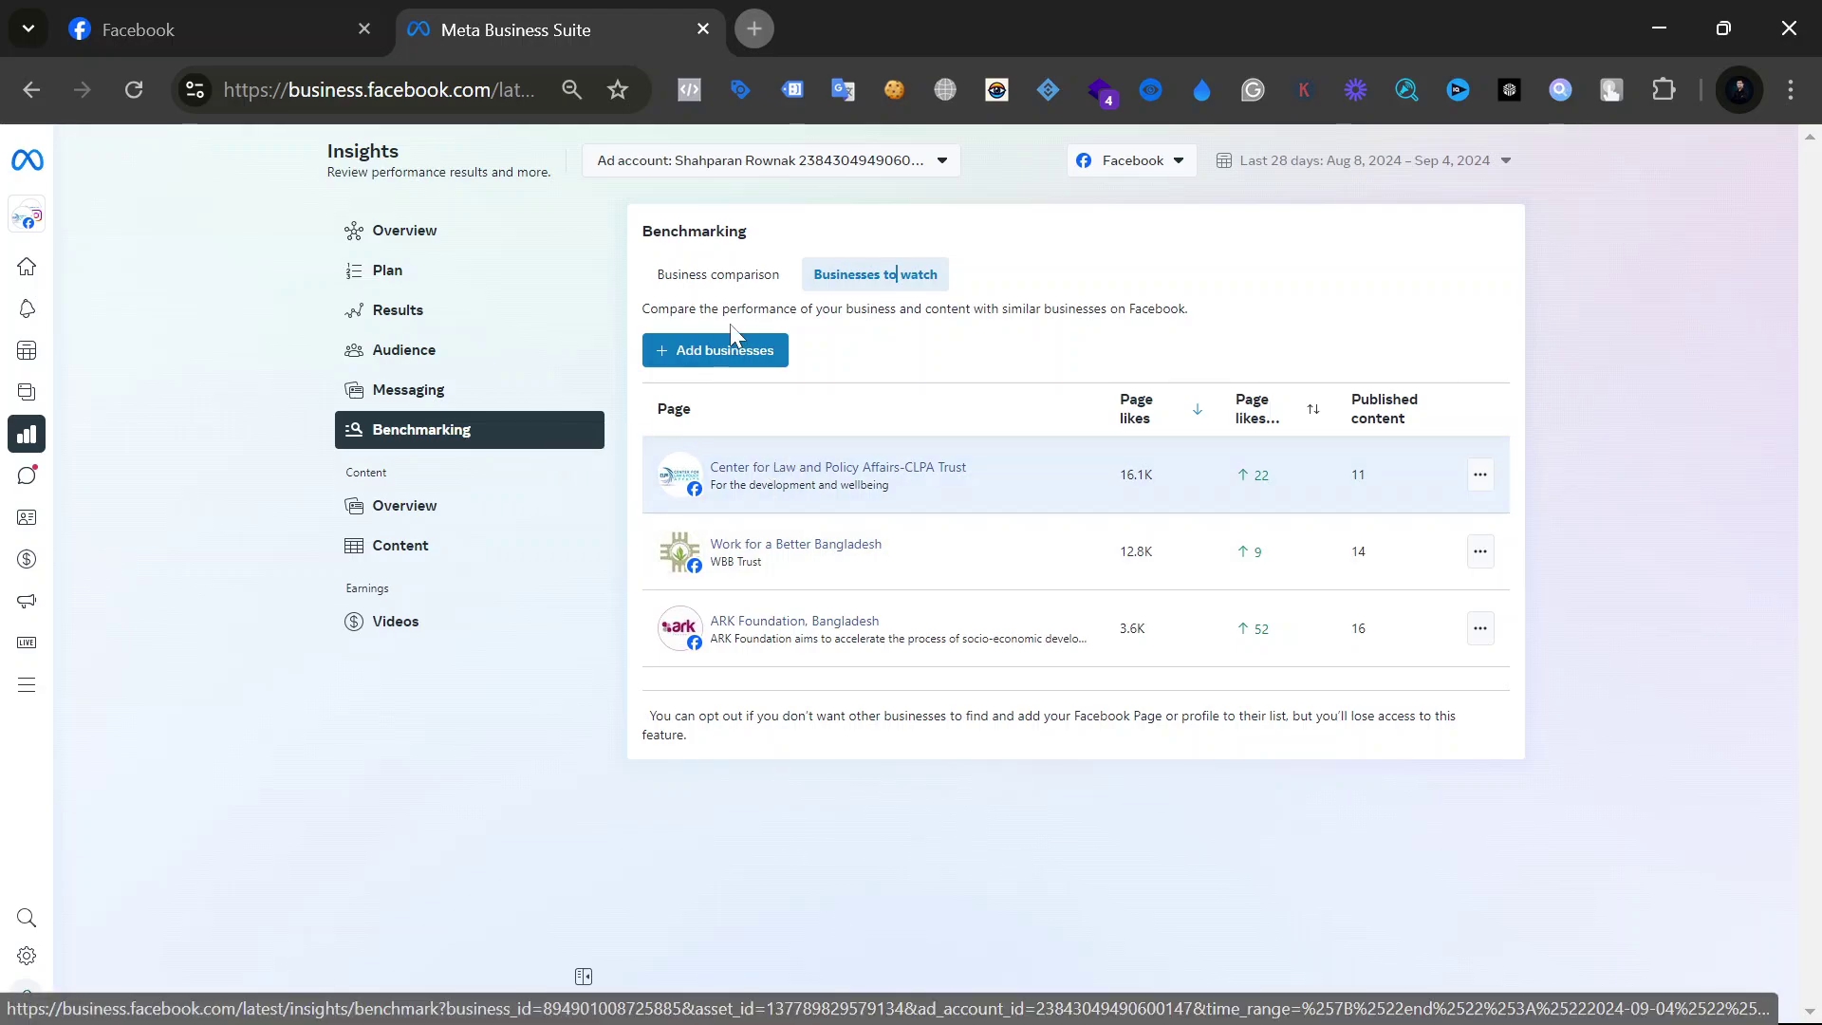
click(727, 347)
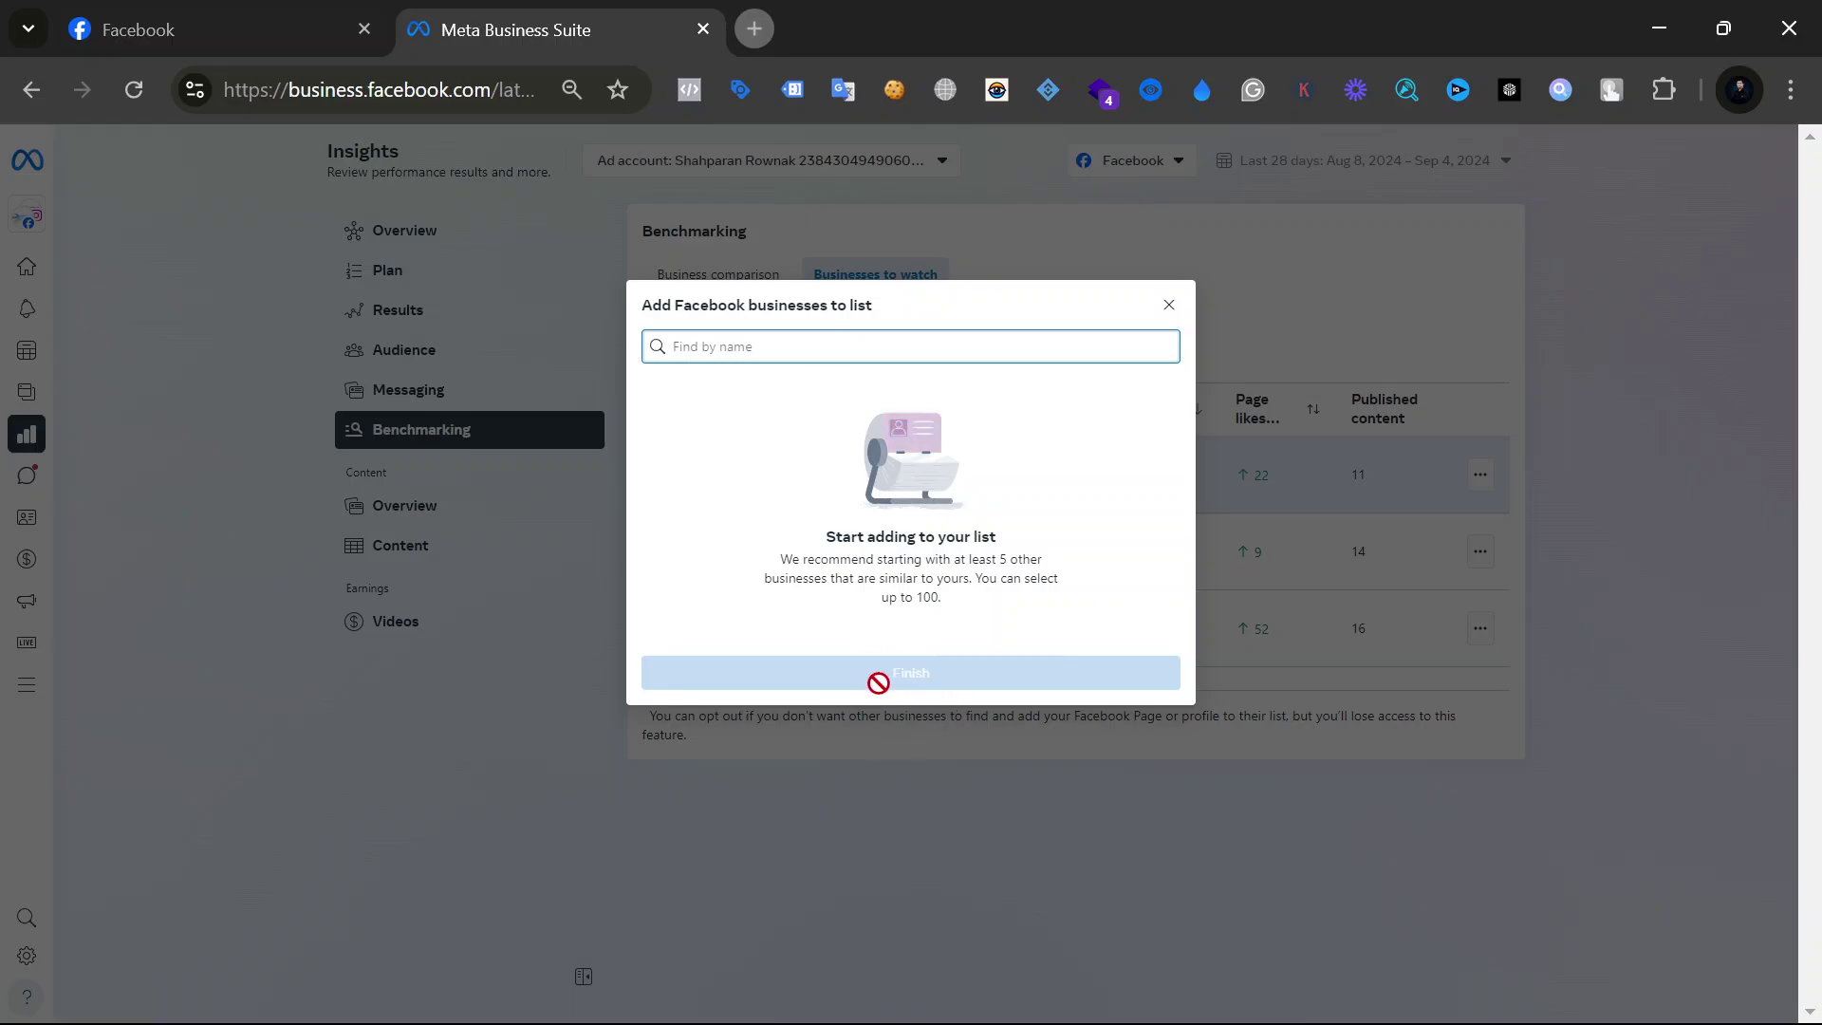
click(1470, 661)
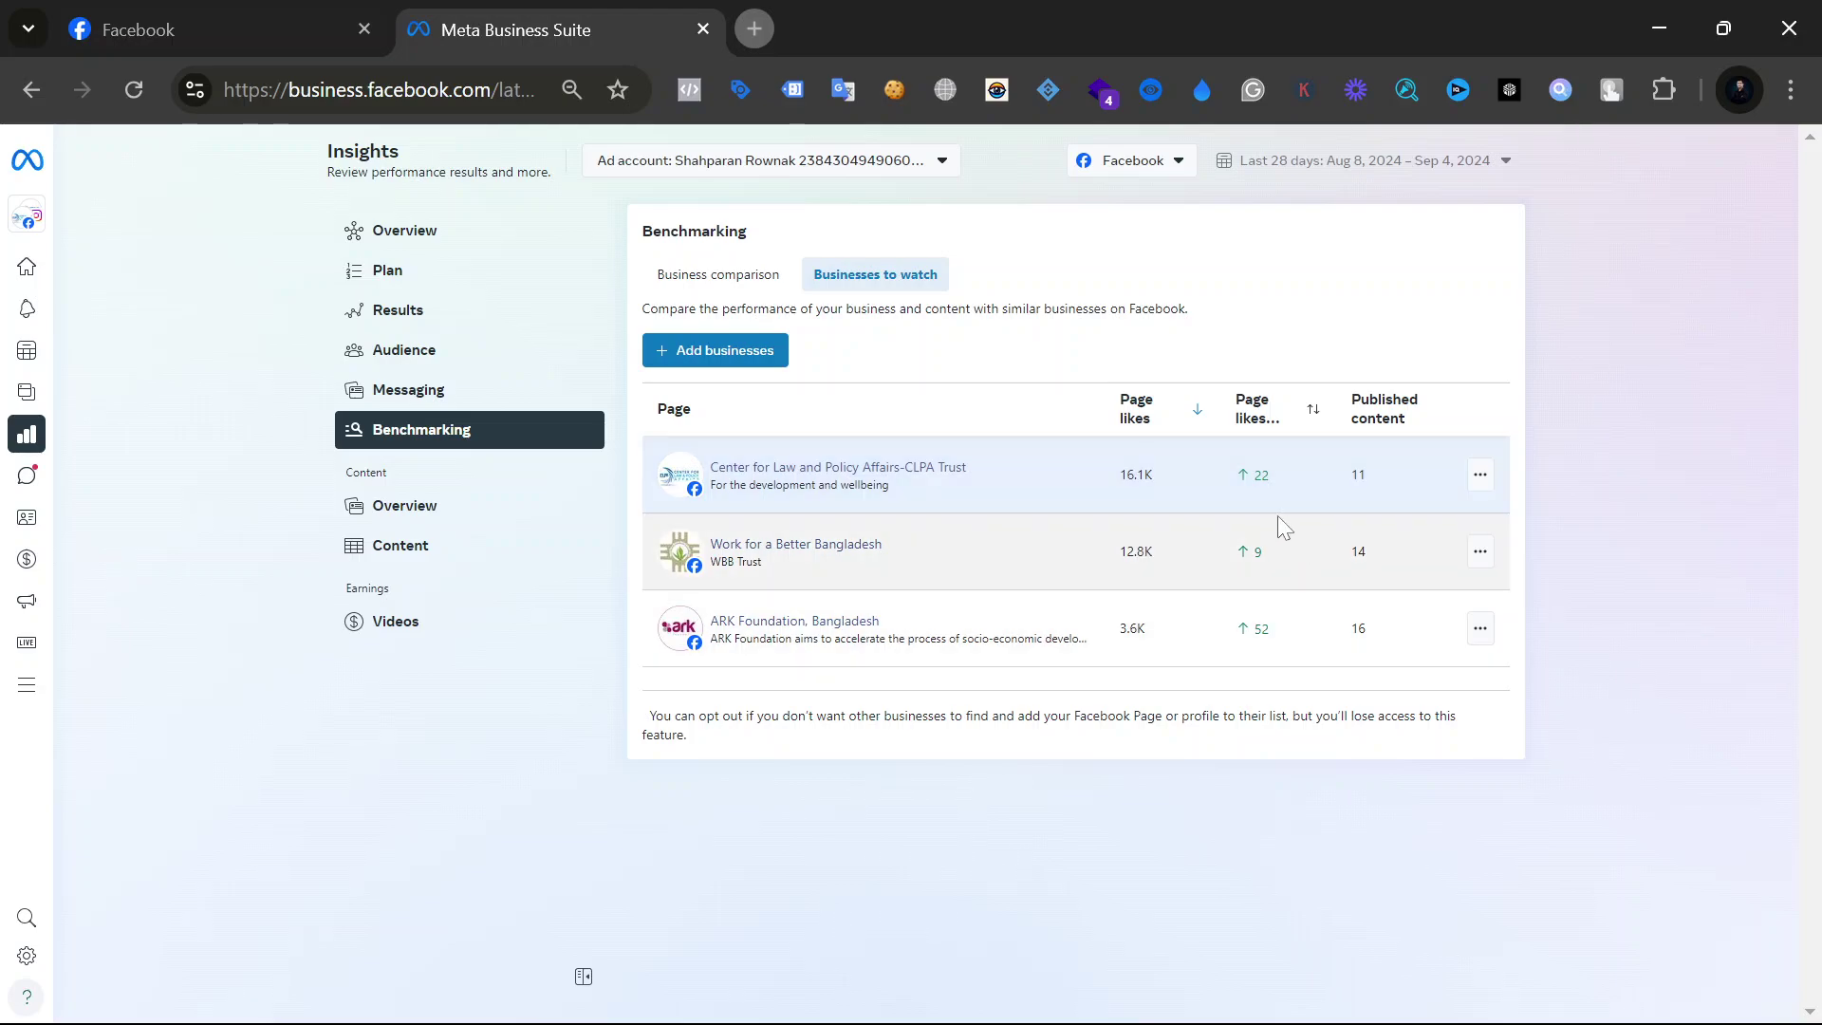
Step: Compare the page likes and published content figures of the businesses in the watch list
mouse_move(1249, 420)
drag(1359, 551, 1367, 557)
drag(1356, 477, 1372, 480)
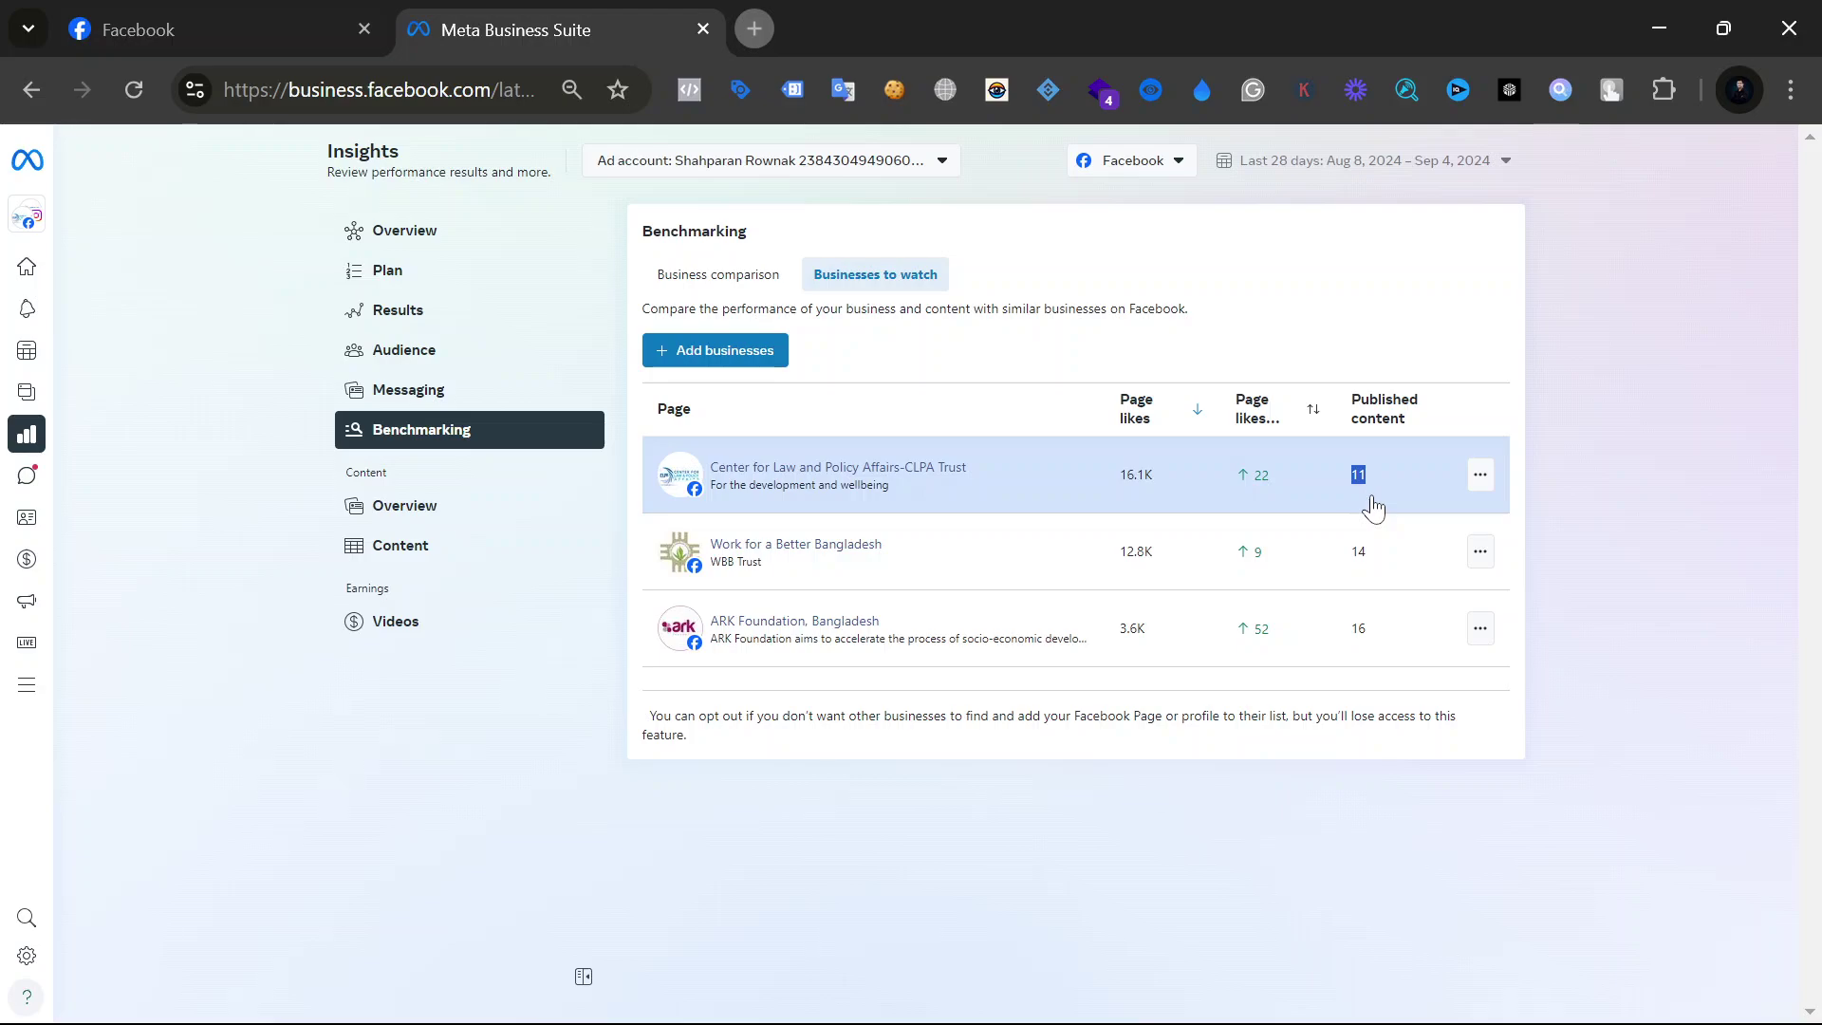
Step: Check the row options for Center for Law and Policy Affairs and Work for a Better Bangladesh, leaving the list as is
click(1478, 478)
click(1676, 652)
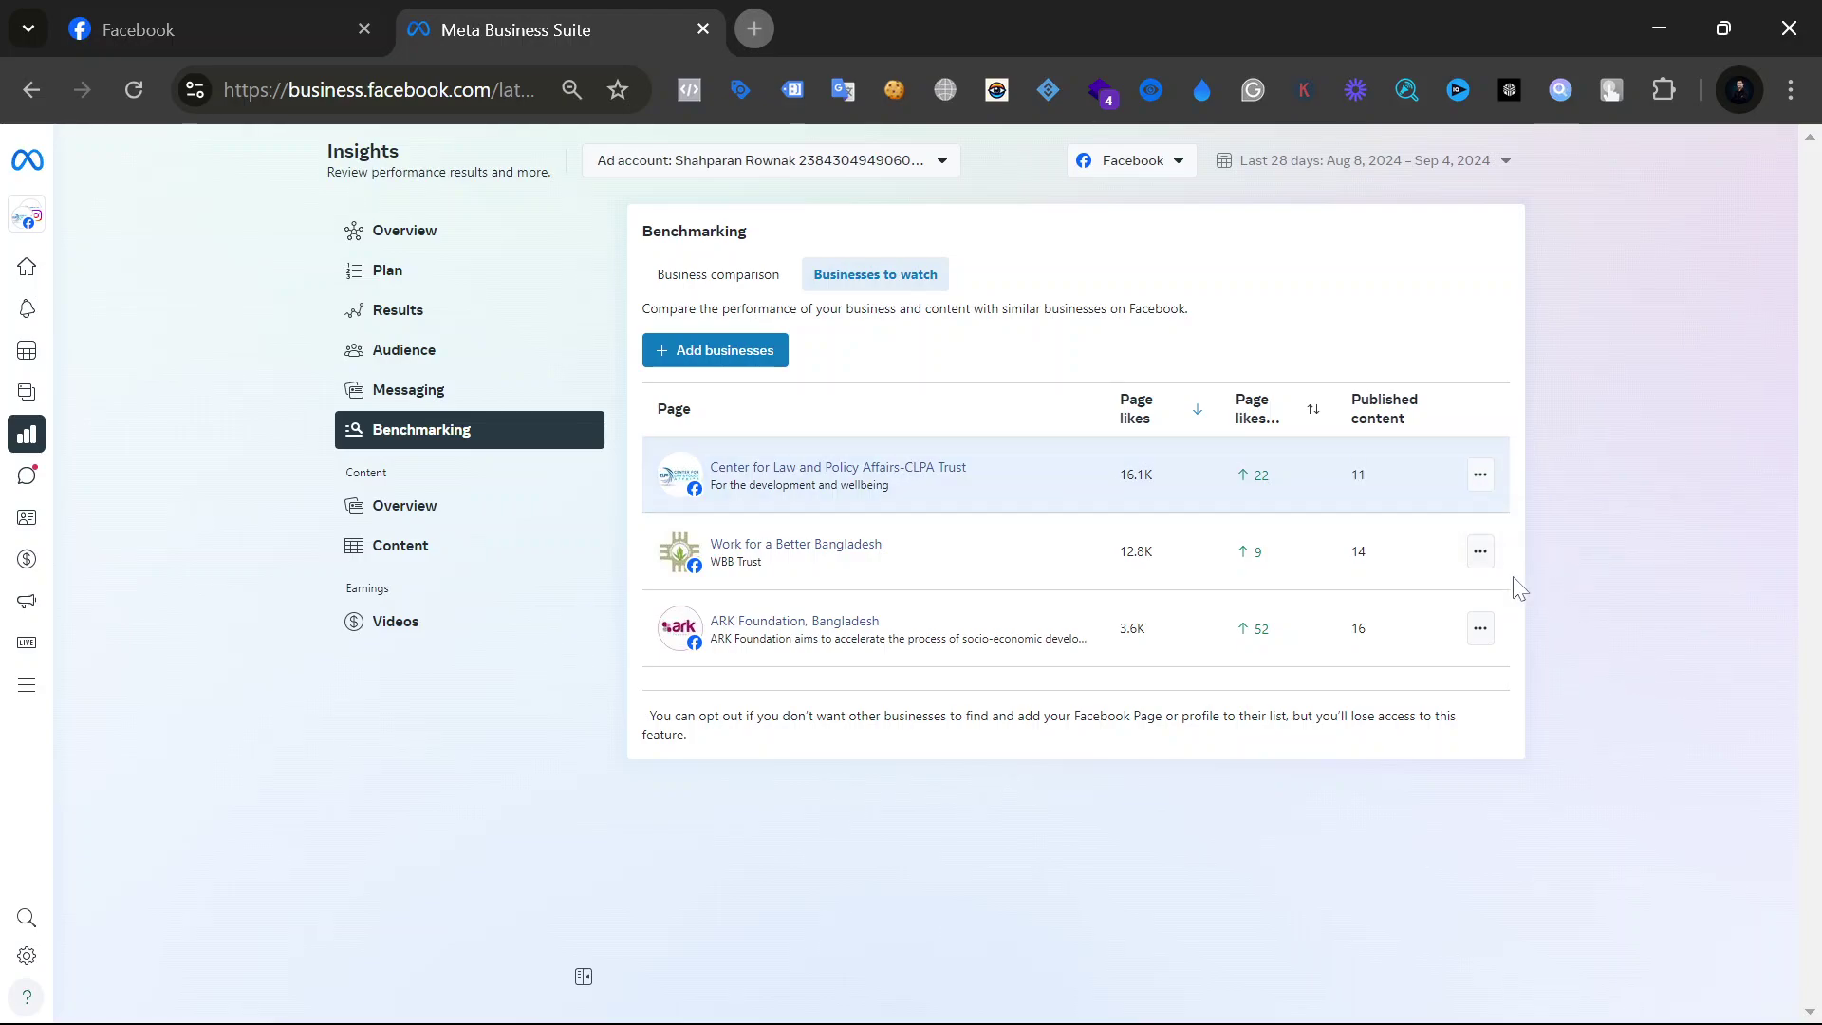
click(1482, 554)
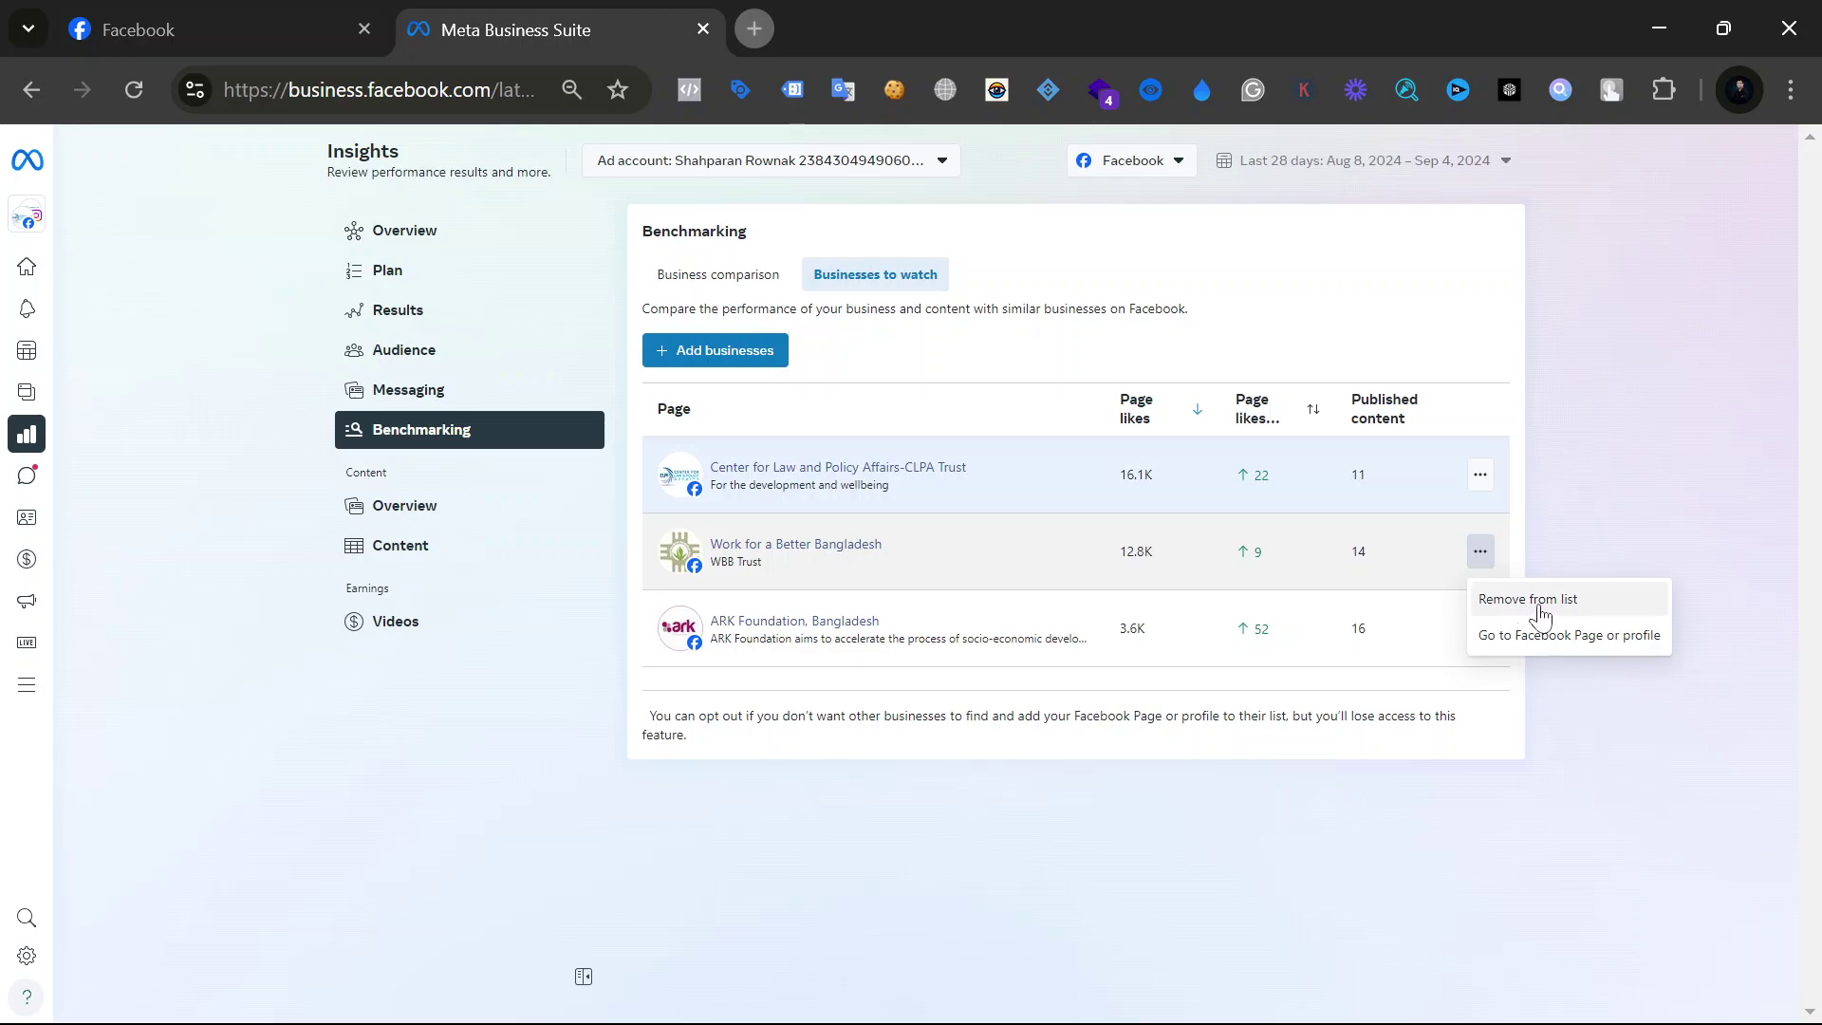
click(1591, 493)
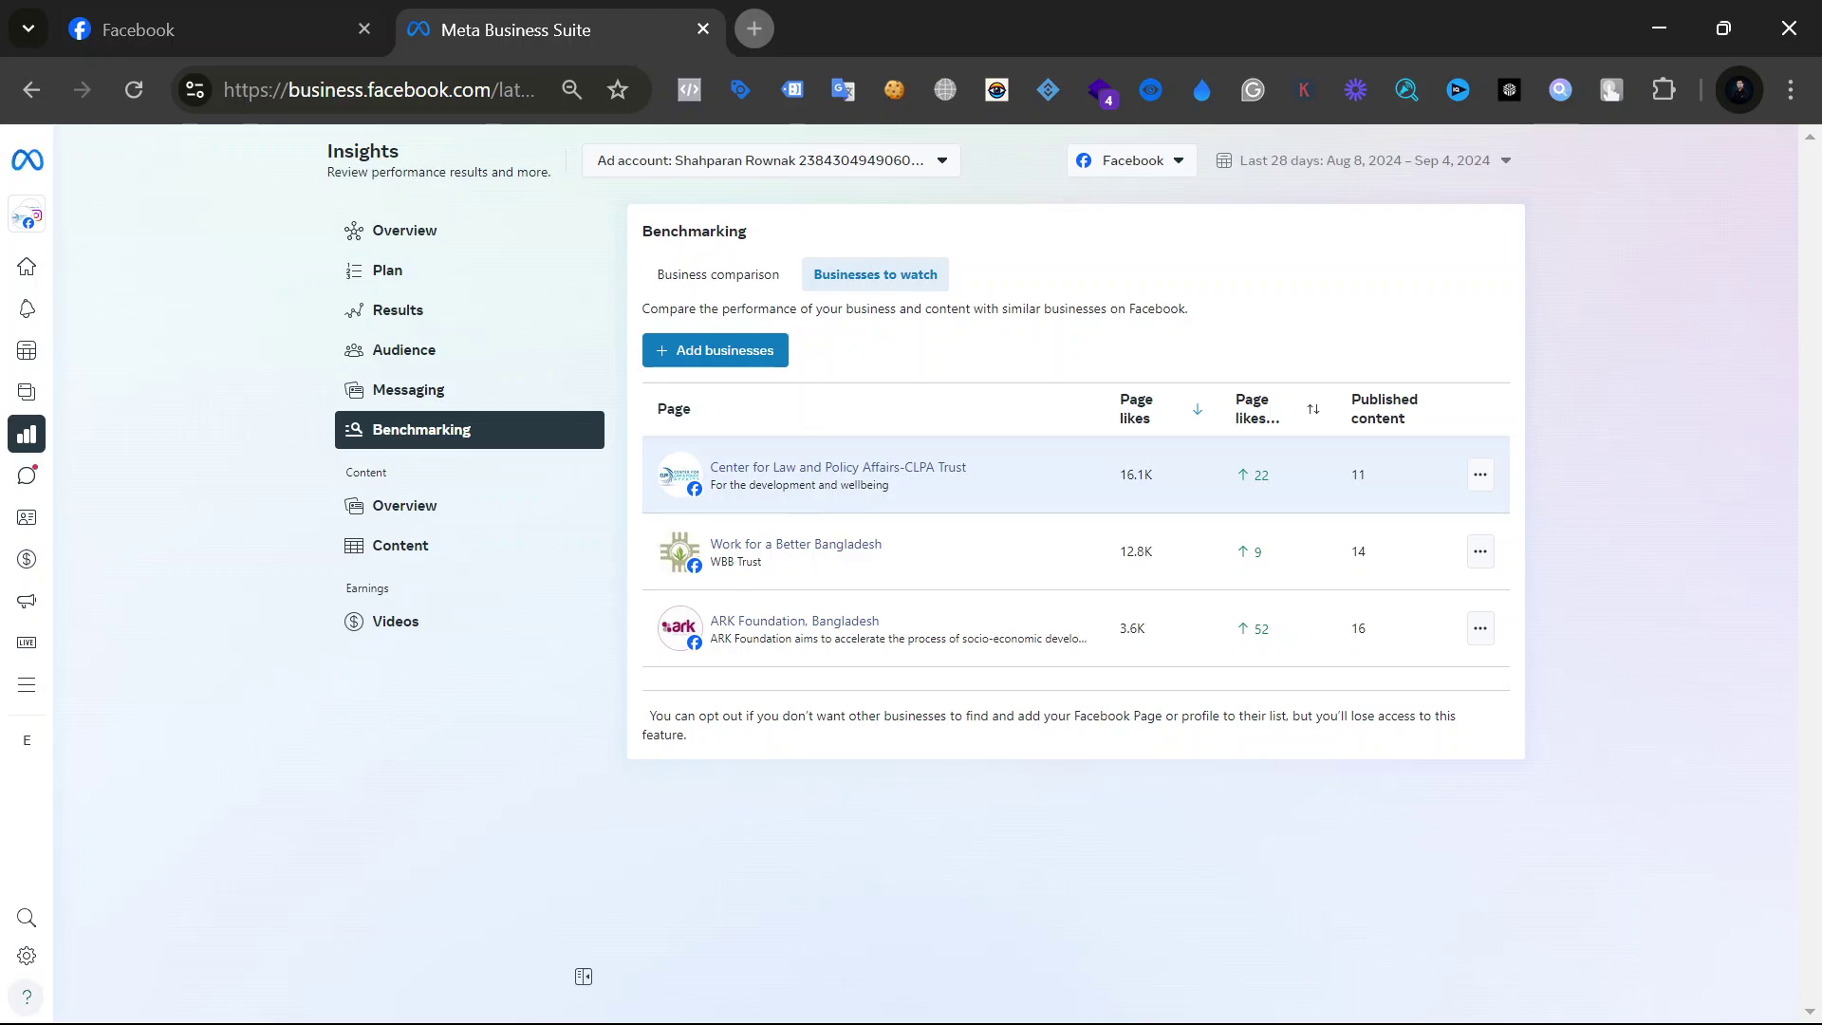
mouse_move(29, 486)
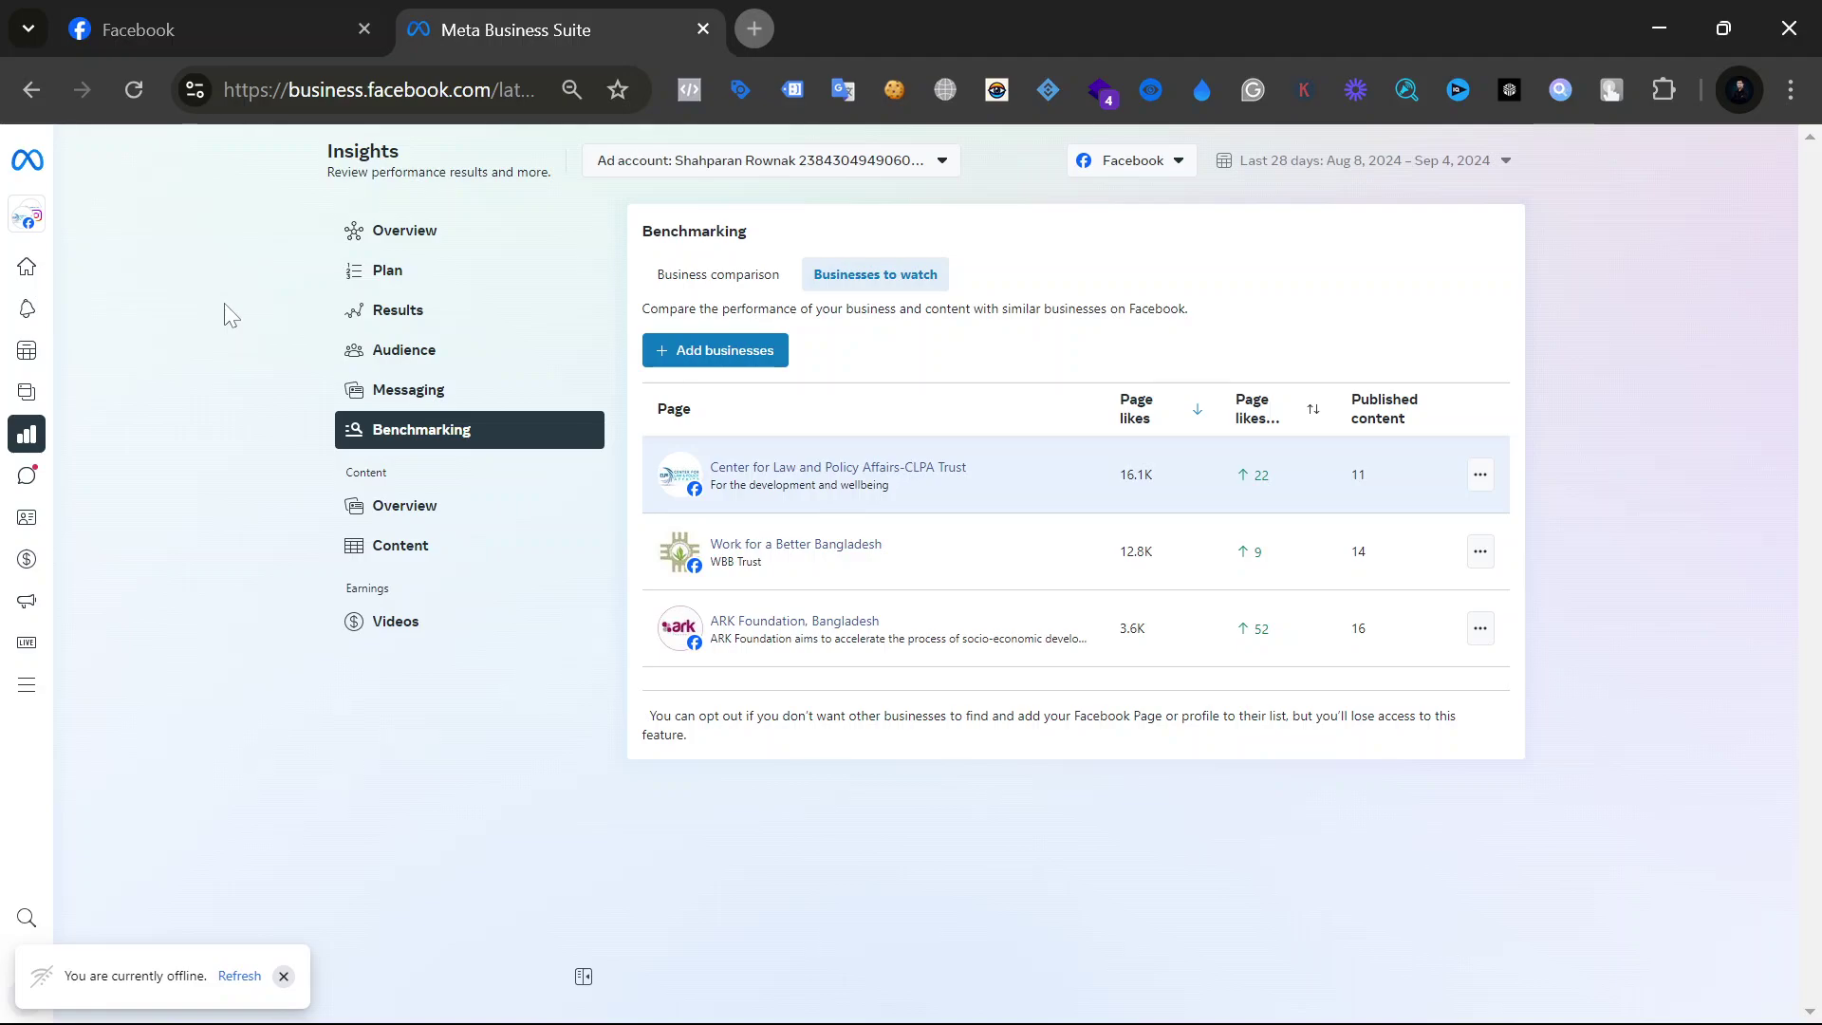
Step: Switch to OBS, pause and resume the screen recording, and return to Meta Business Suite
mouse_move(1267, 998)
click(1131, 992)
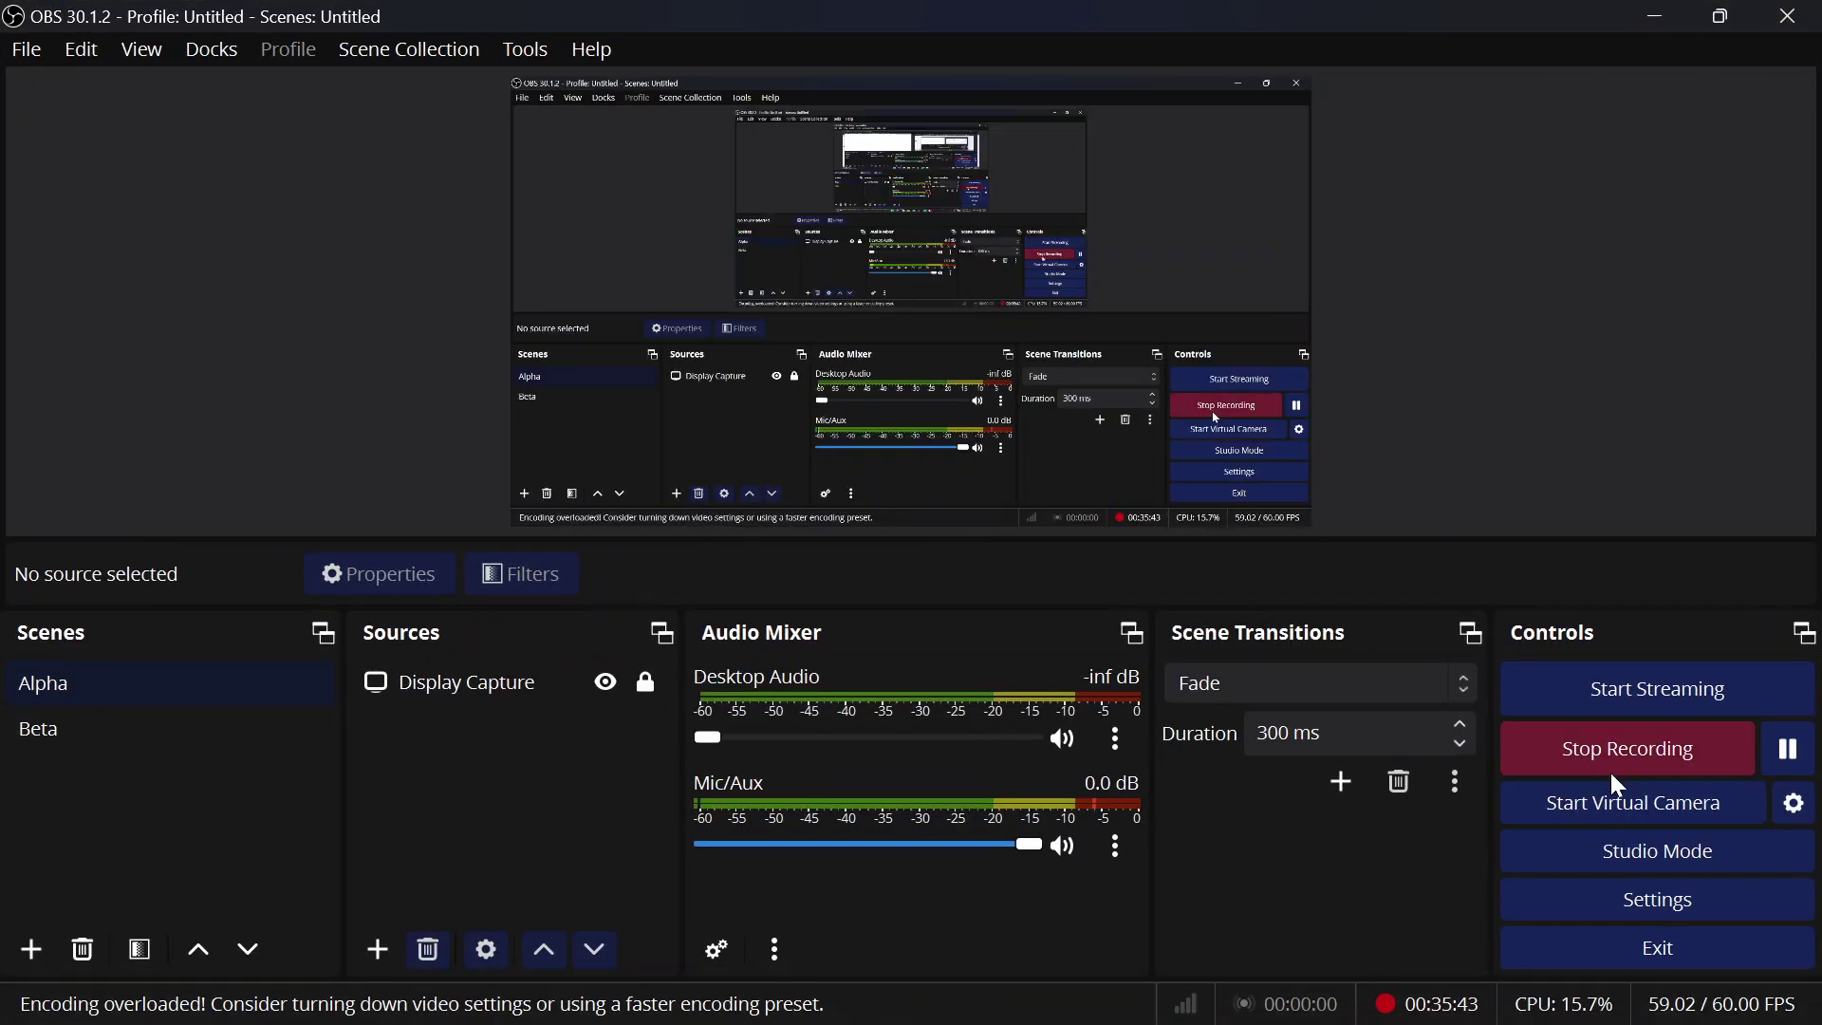
click(1788, 749)
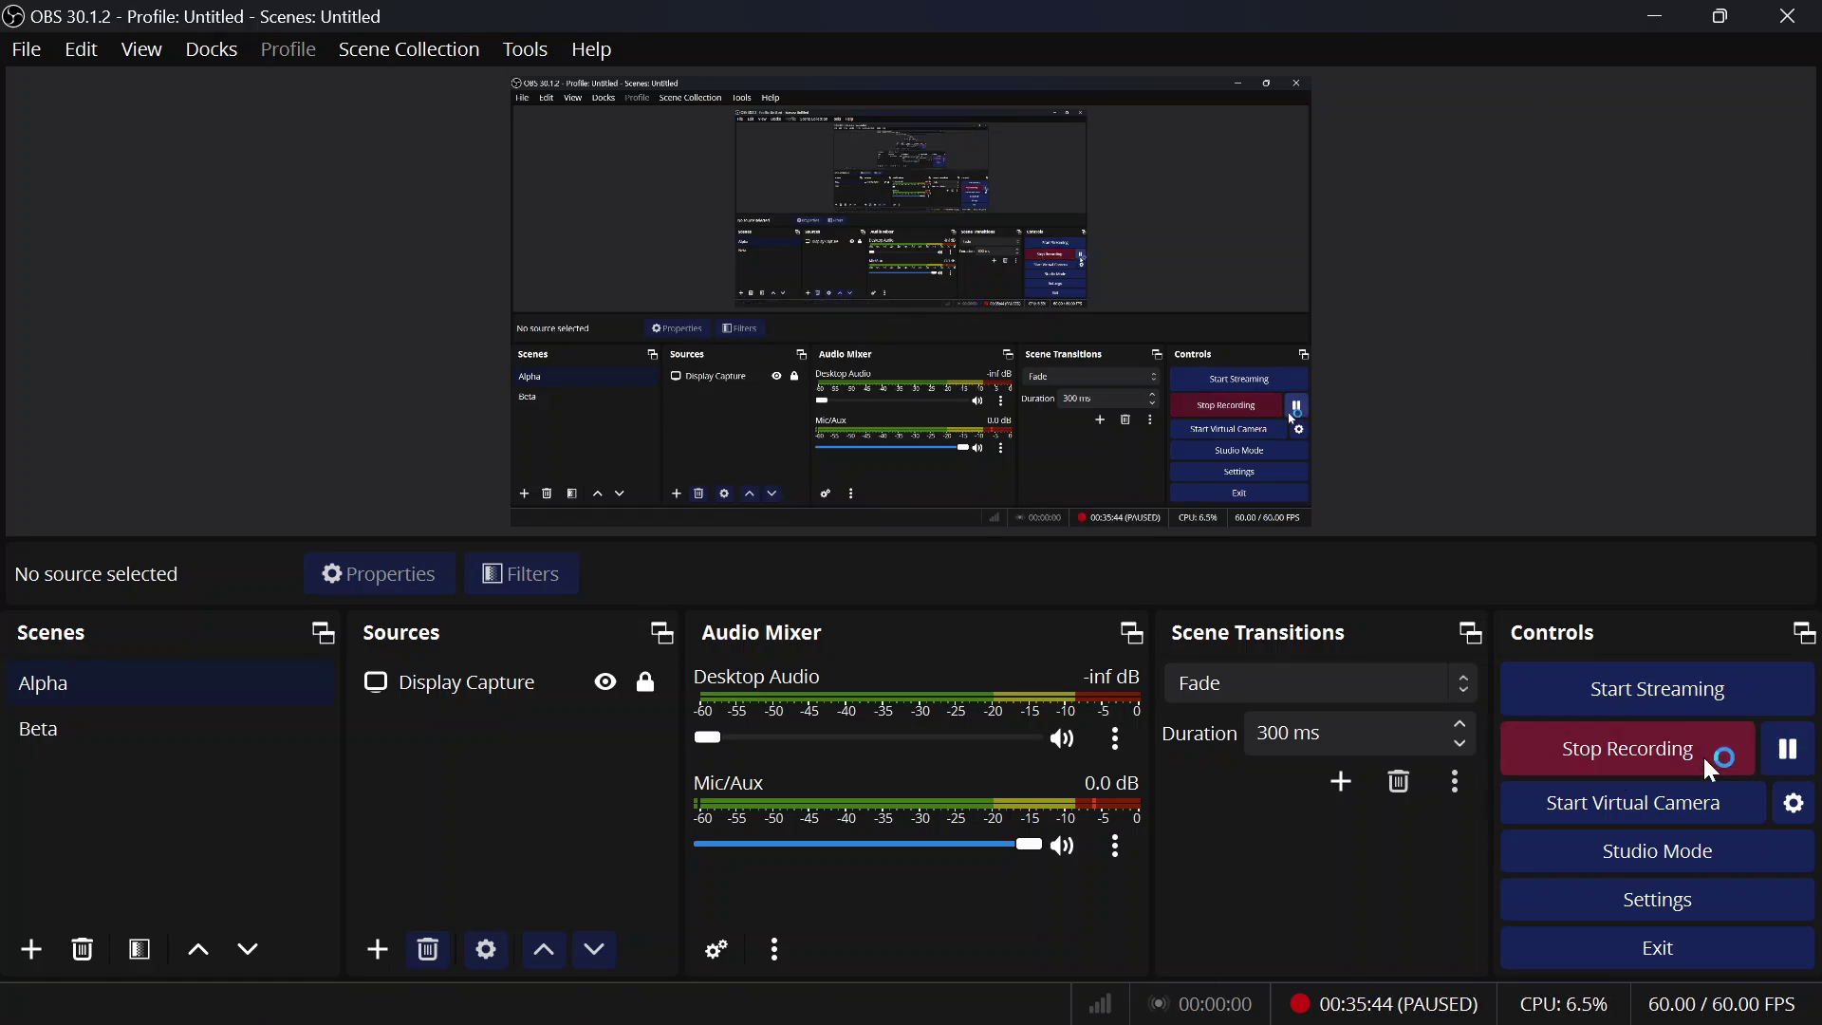
click(1788, 749)
click(1655, 15)
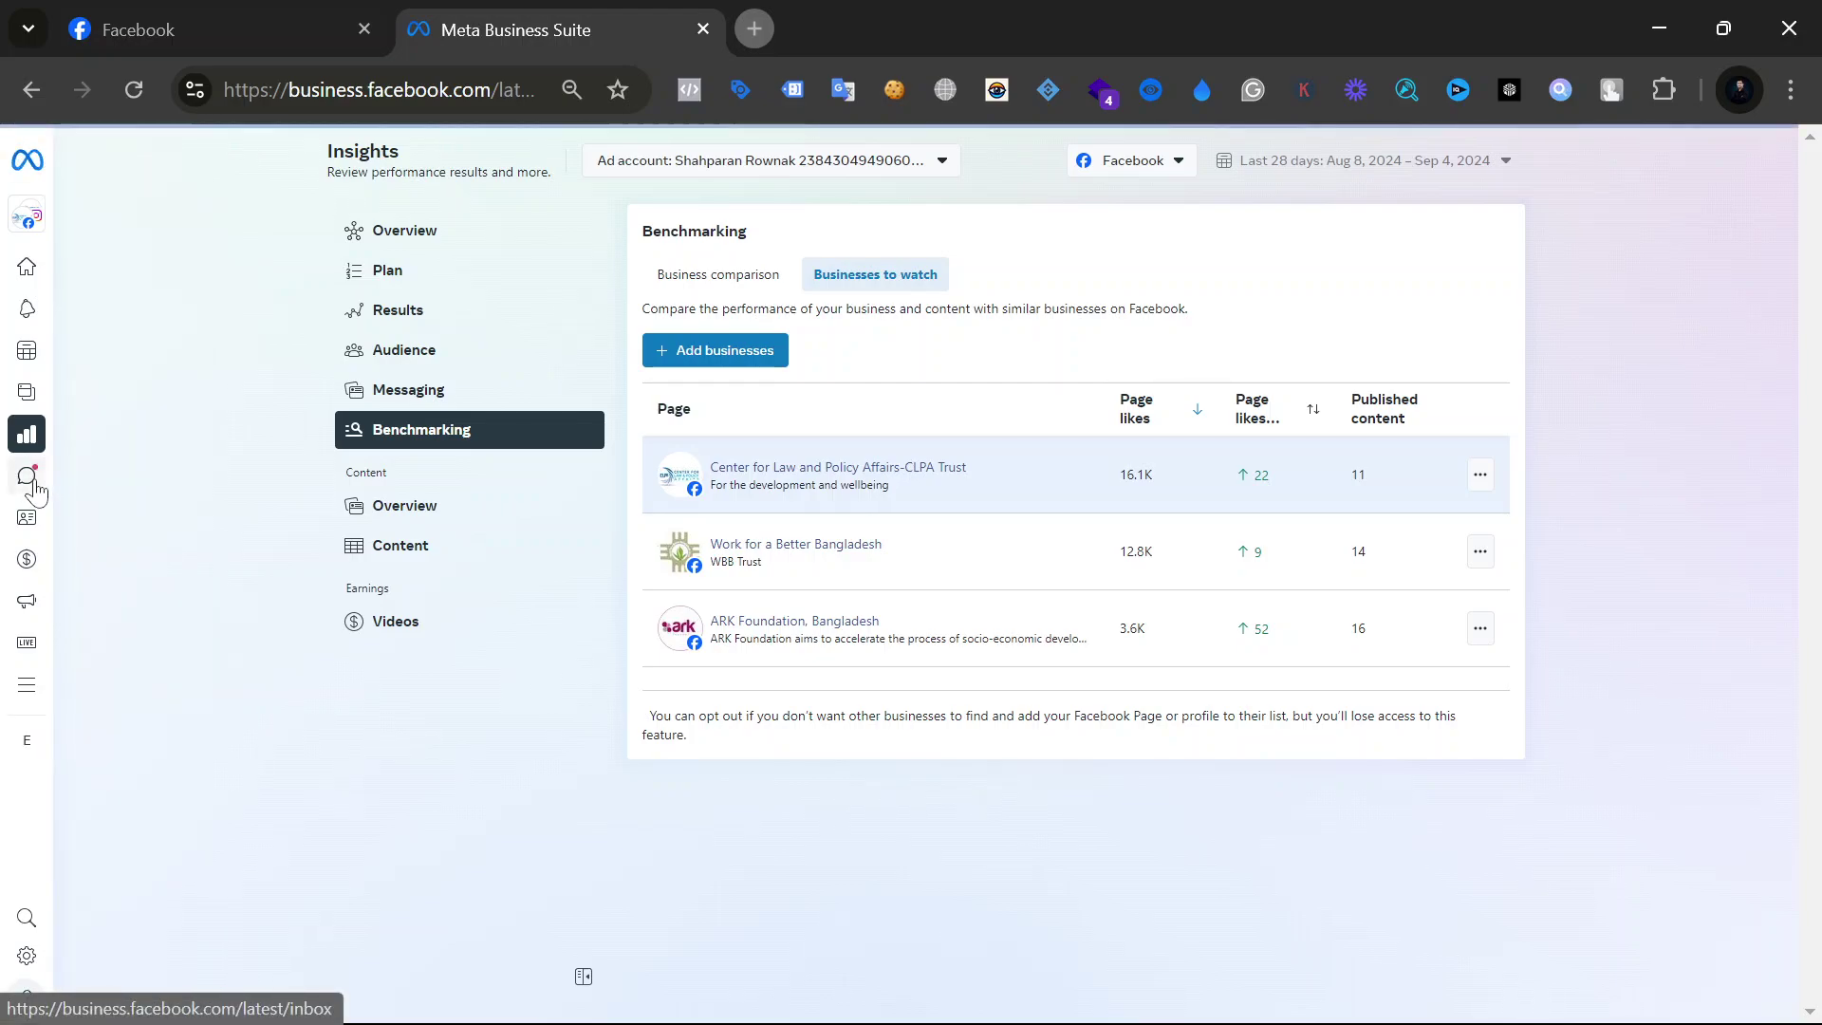
Step: Open the Inbox and look through the list of all conversations
click(34, 488)
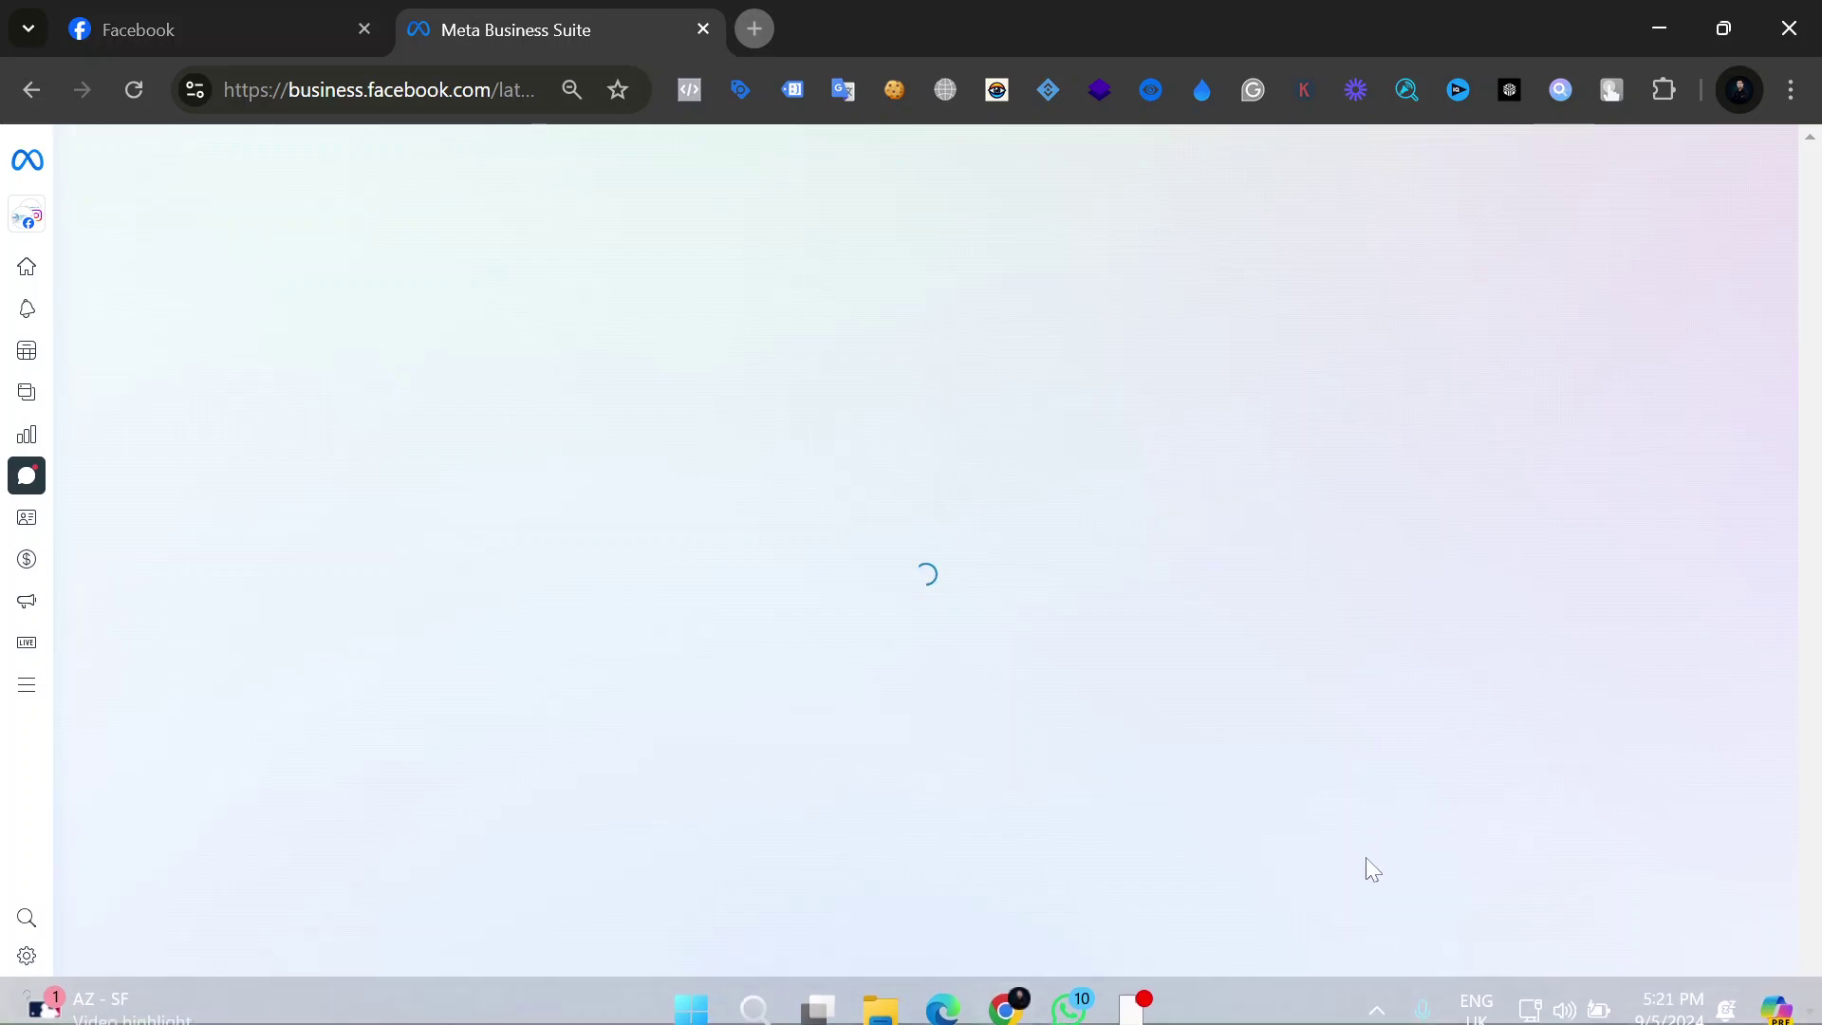
click(1132, 991)
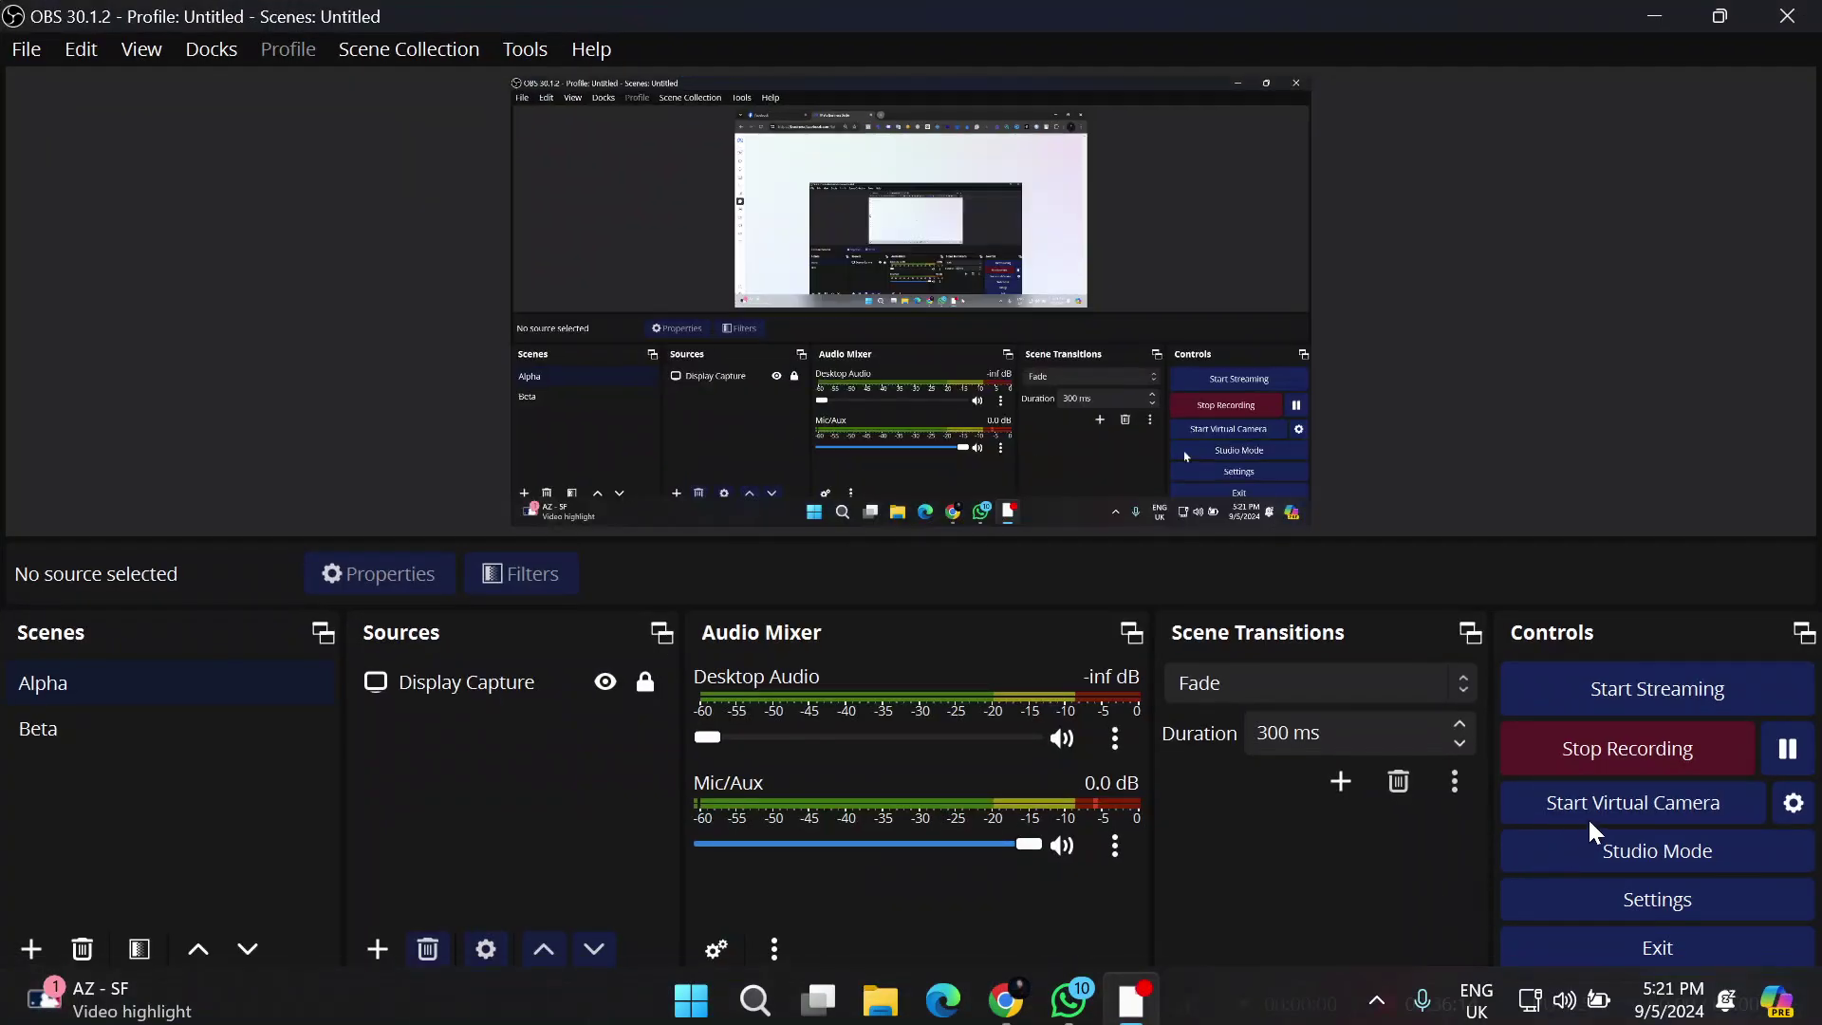
click(1653, 16)
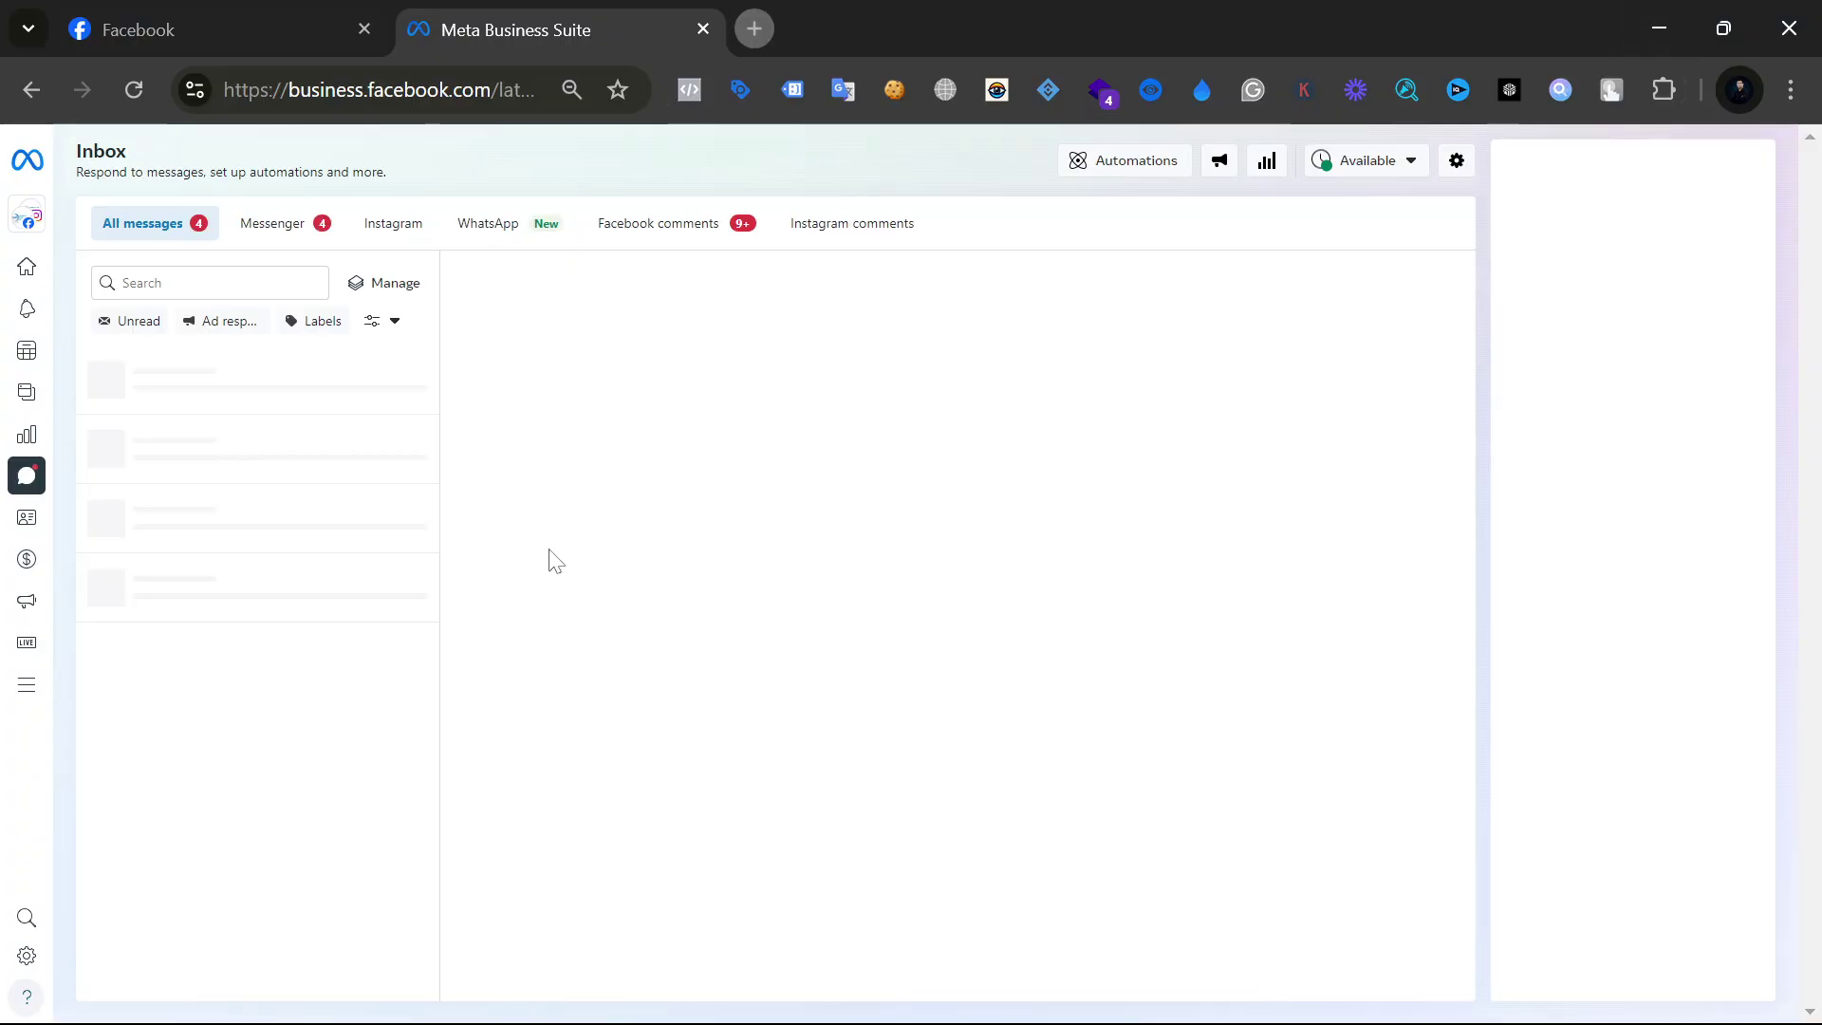
scroll(169, 615, down, 4)
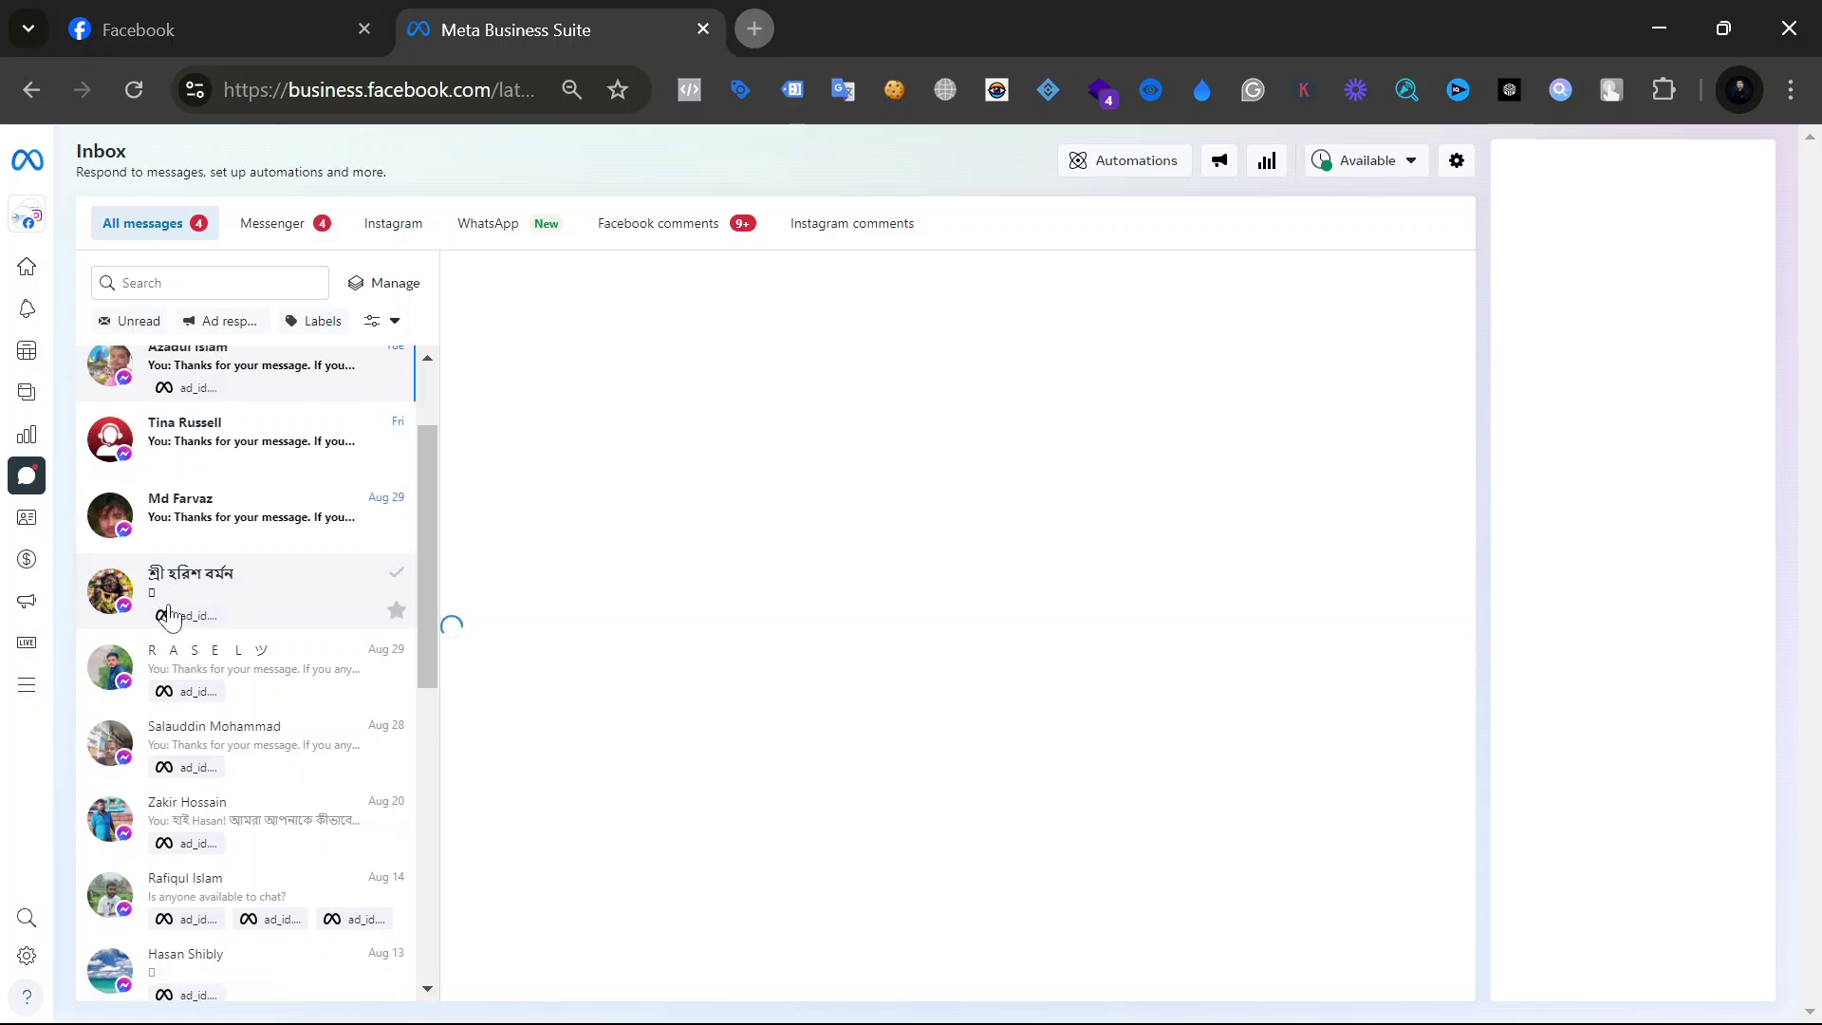
scroll(169, 615, up, 4)
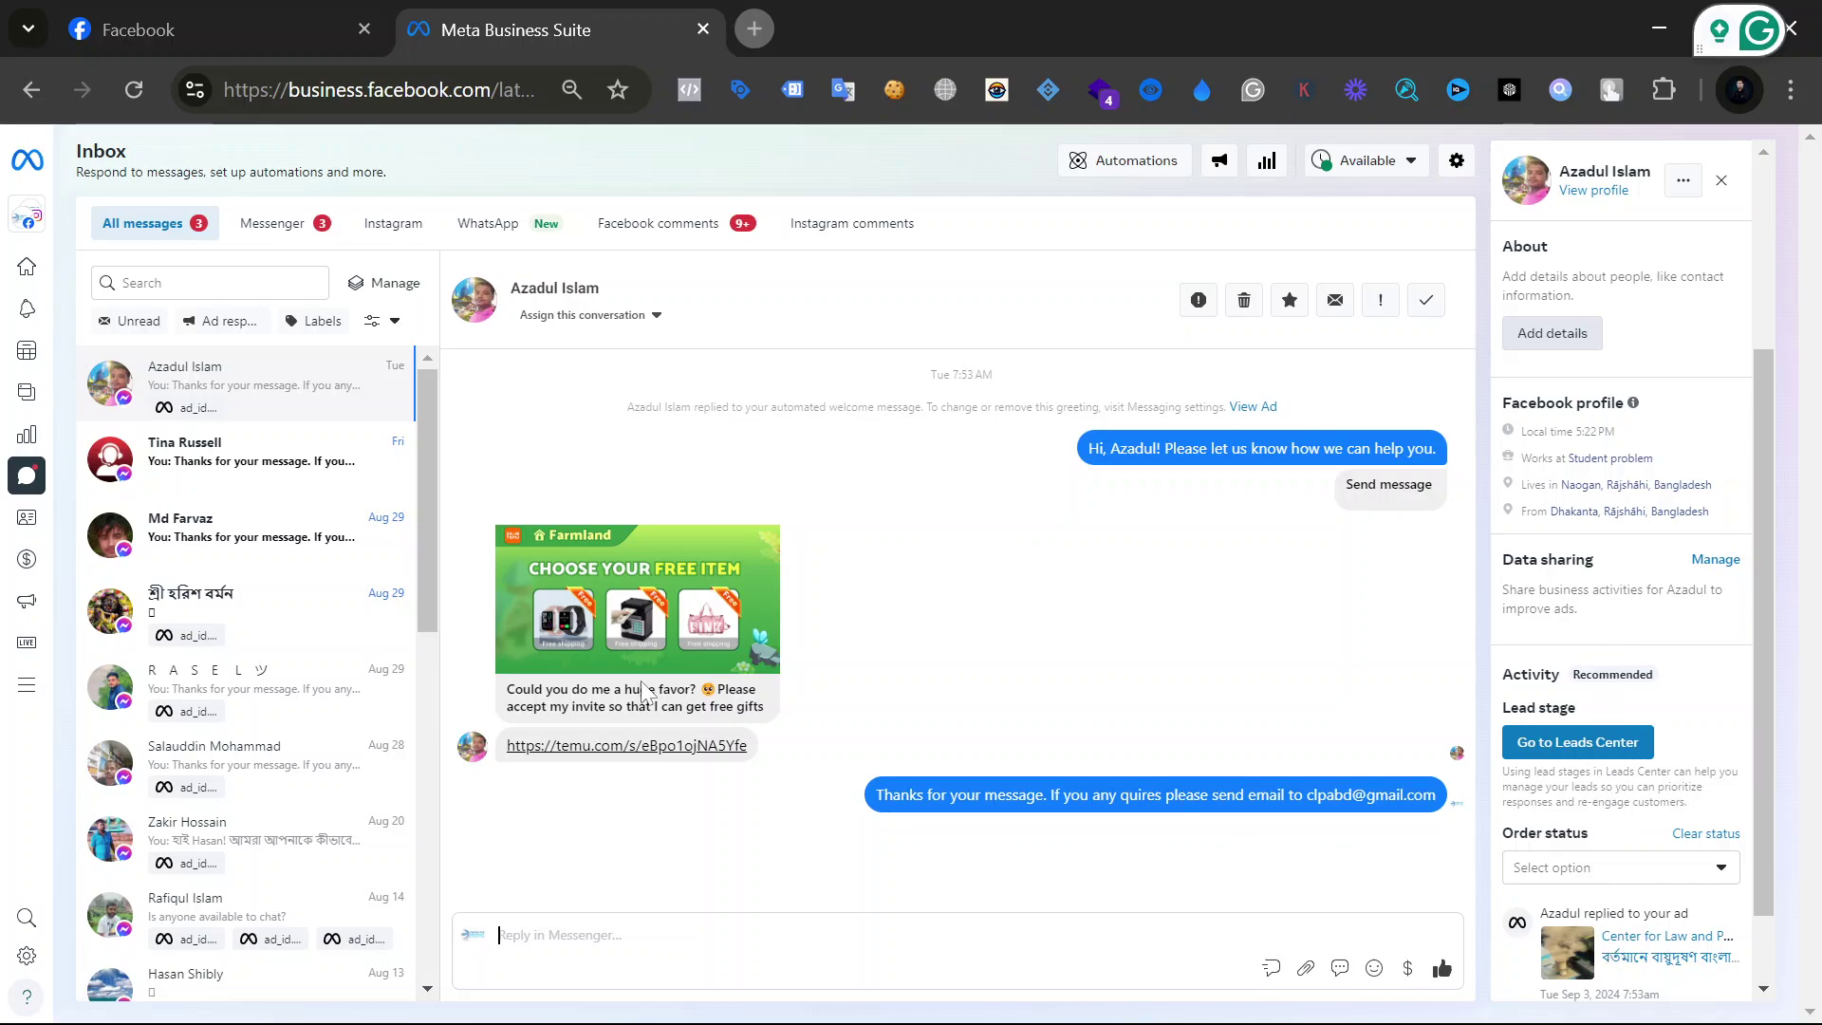
Step: Look over the open conversation's contact details, order status and labels, then open the Inbox automations
scroll(1613, 948, down, 3)
scroll(1575, 928, down, 1)
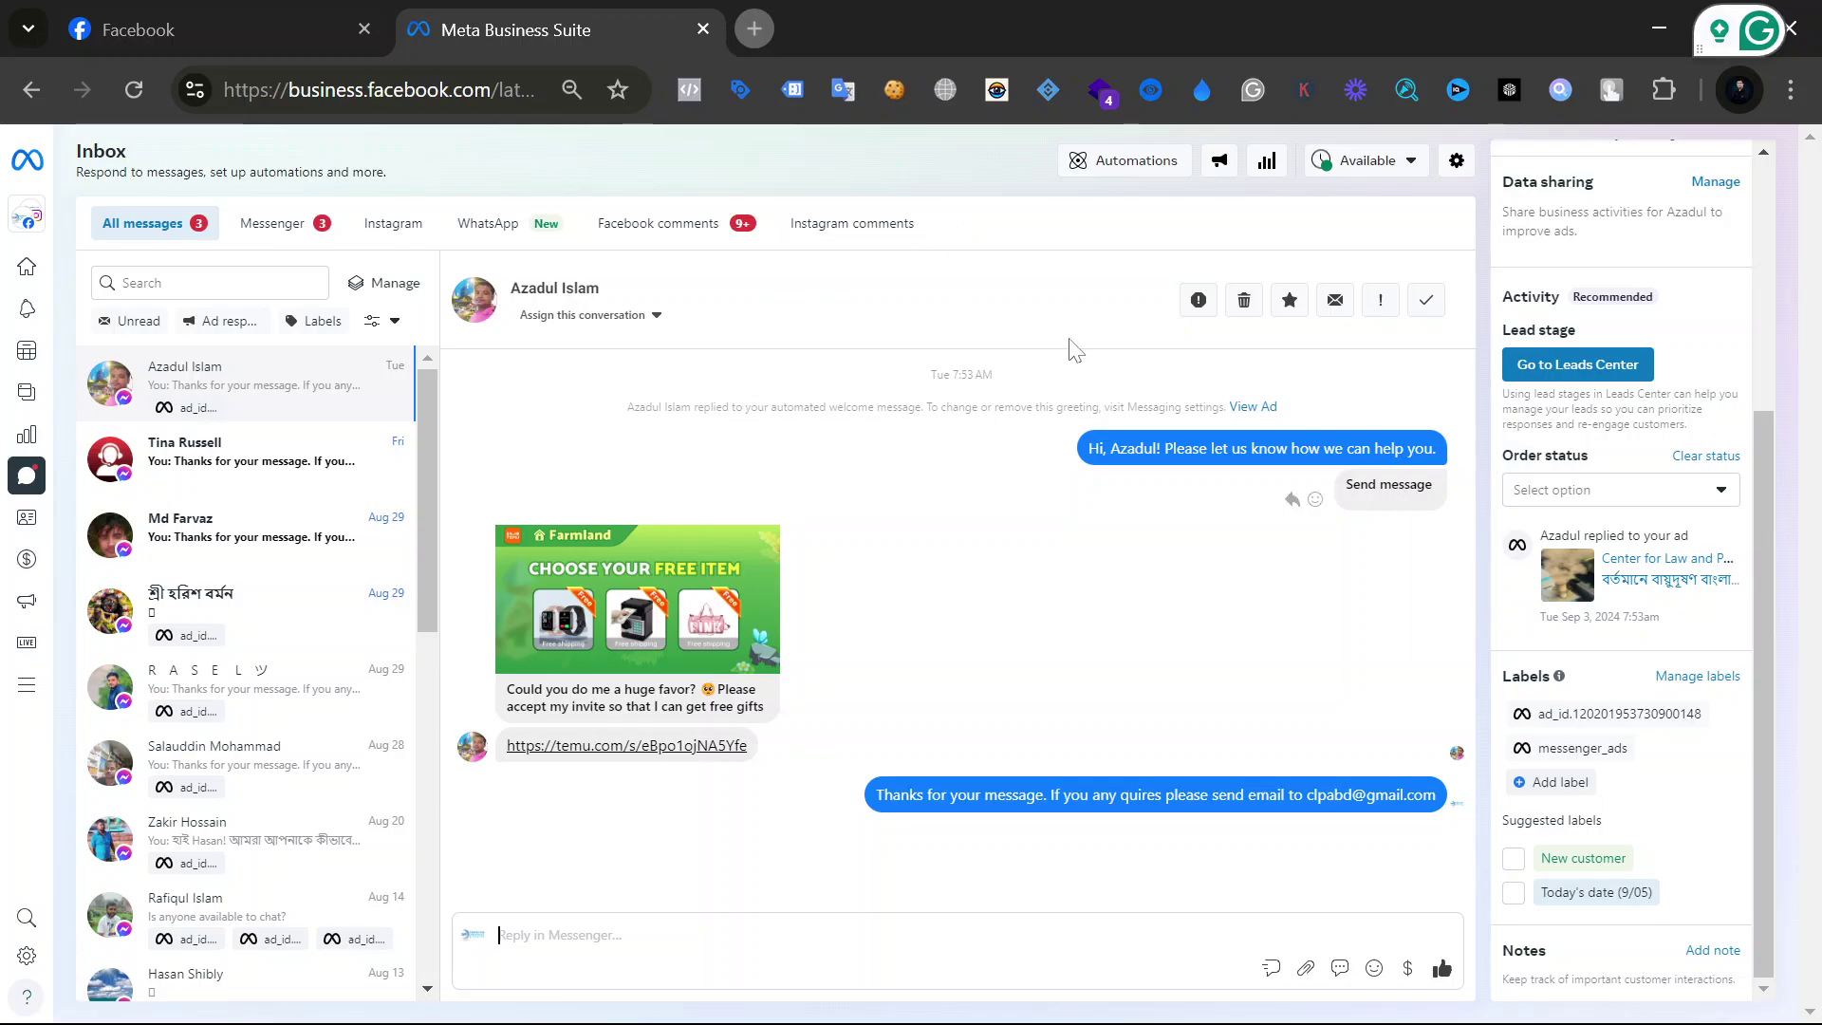
scroll(1696, 607, up, 5)
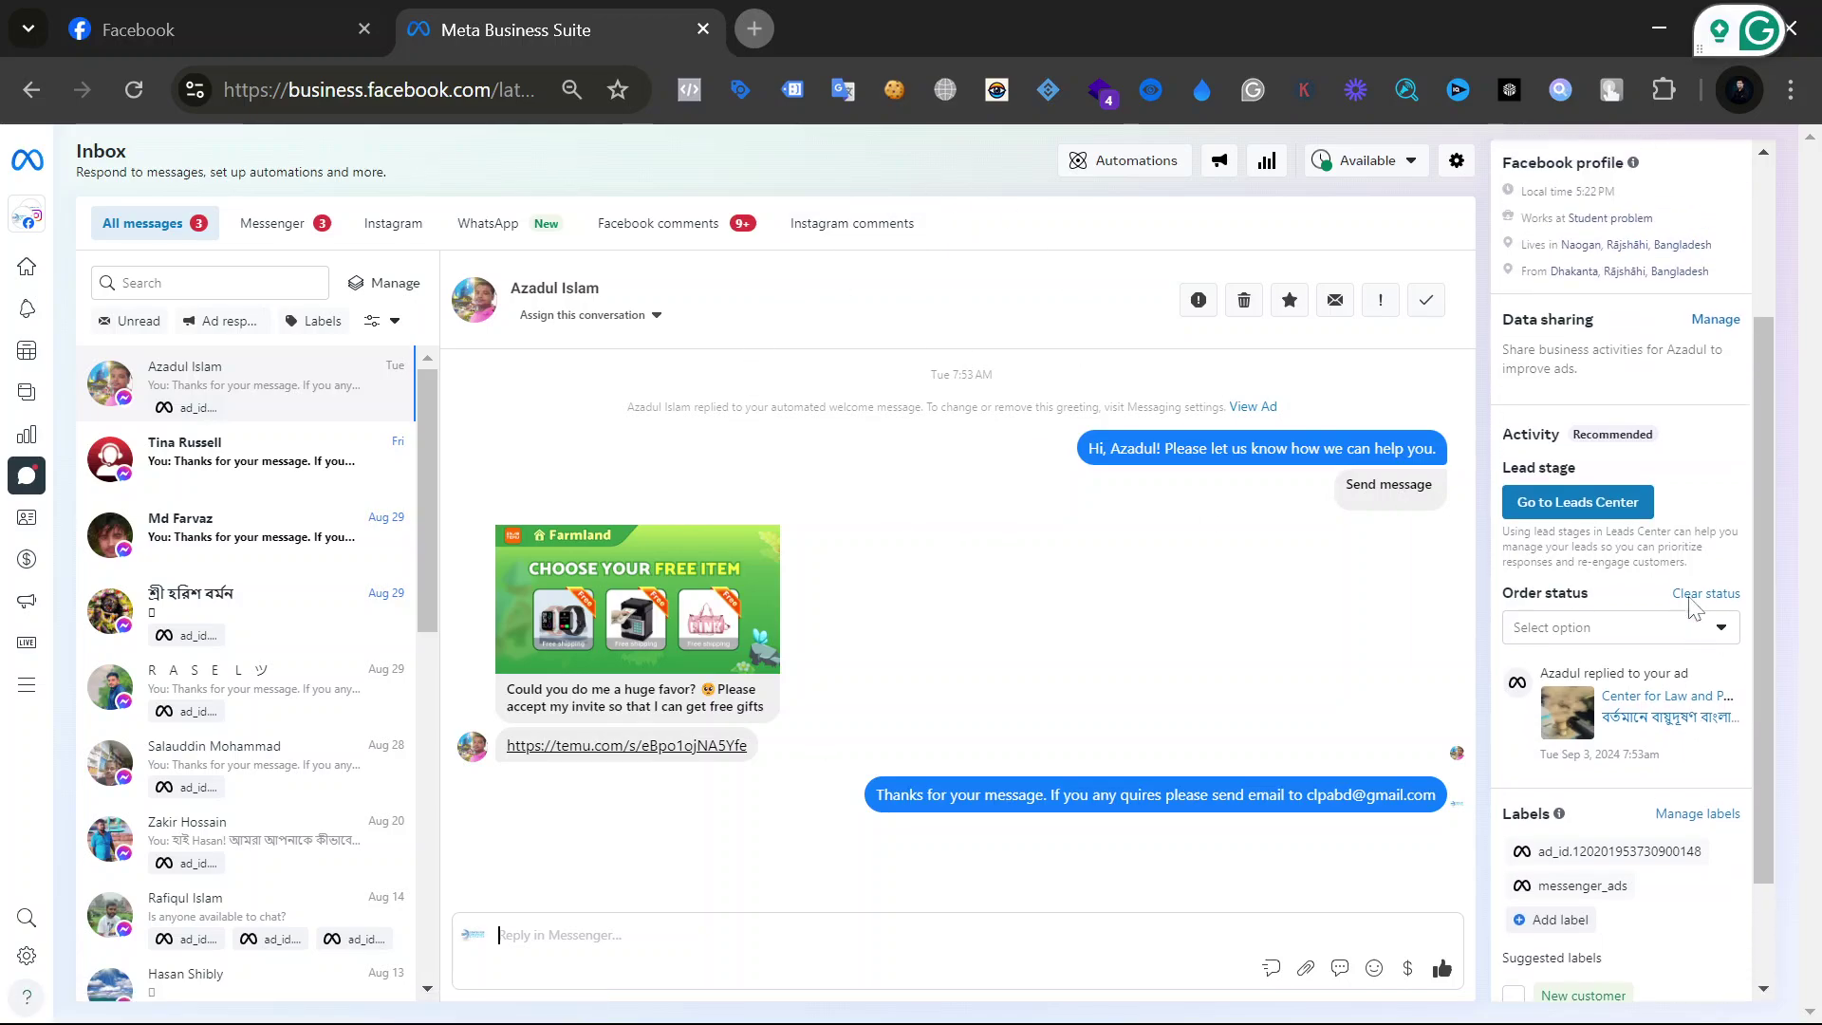
click(1148, 170)
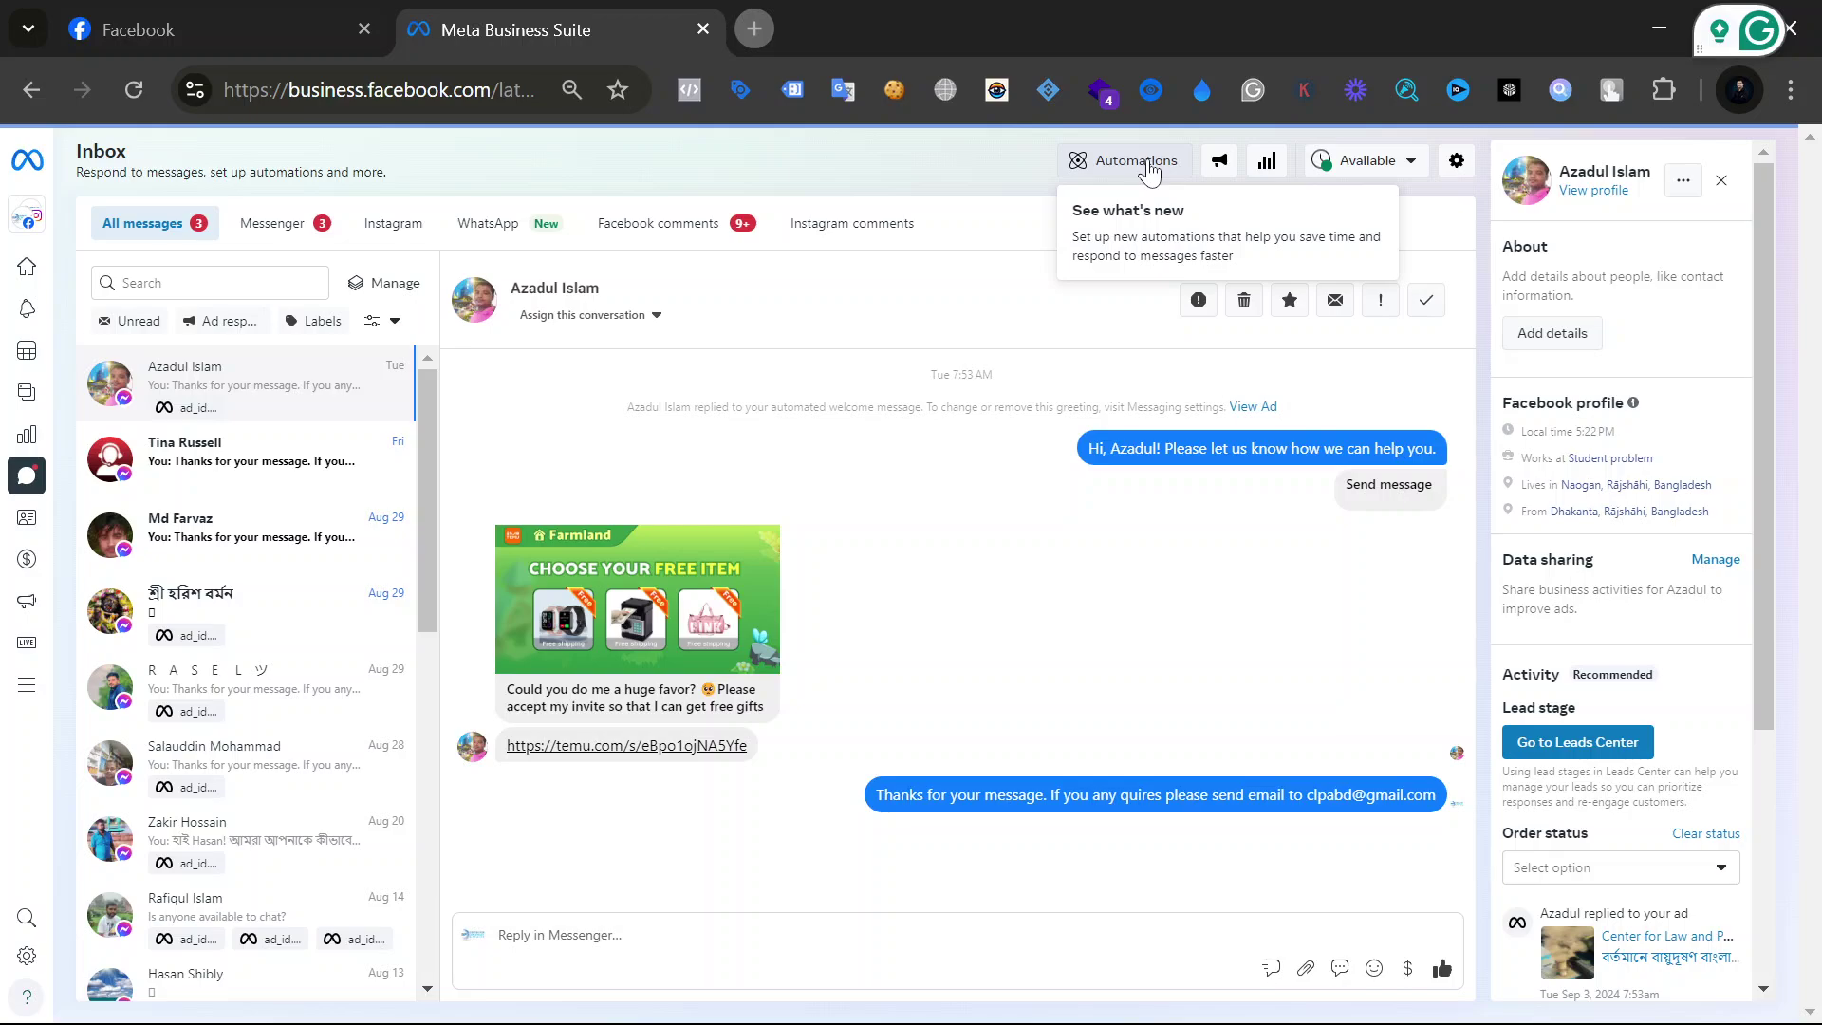
click(1135, 160)
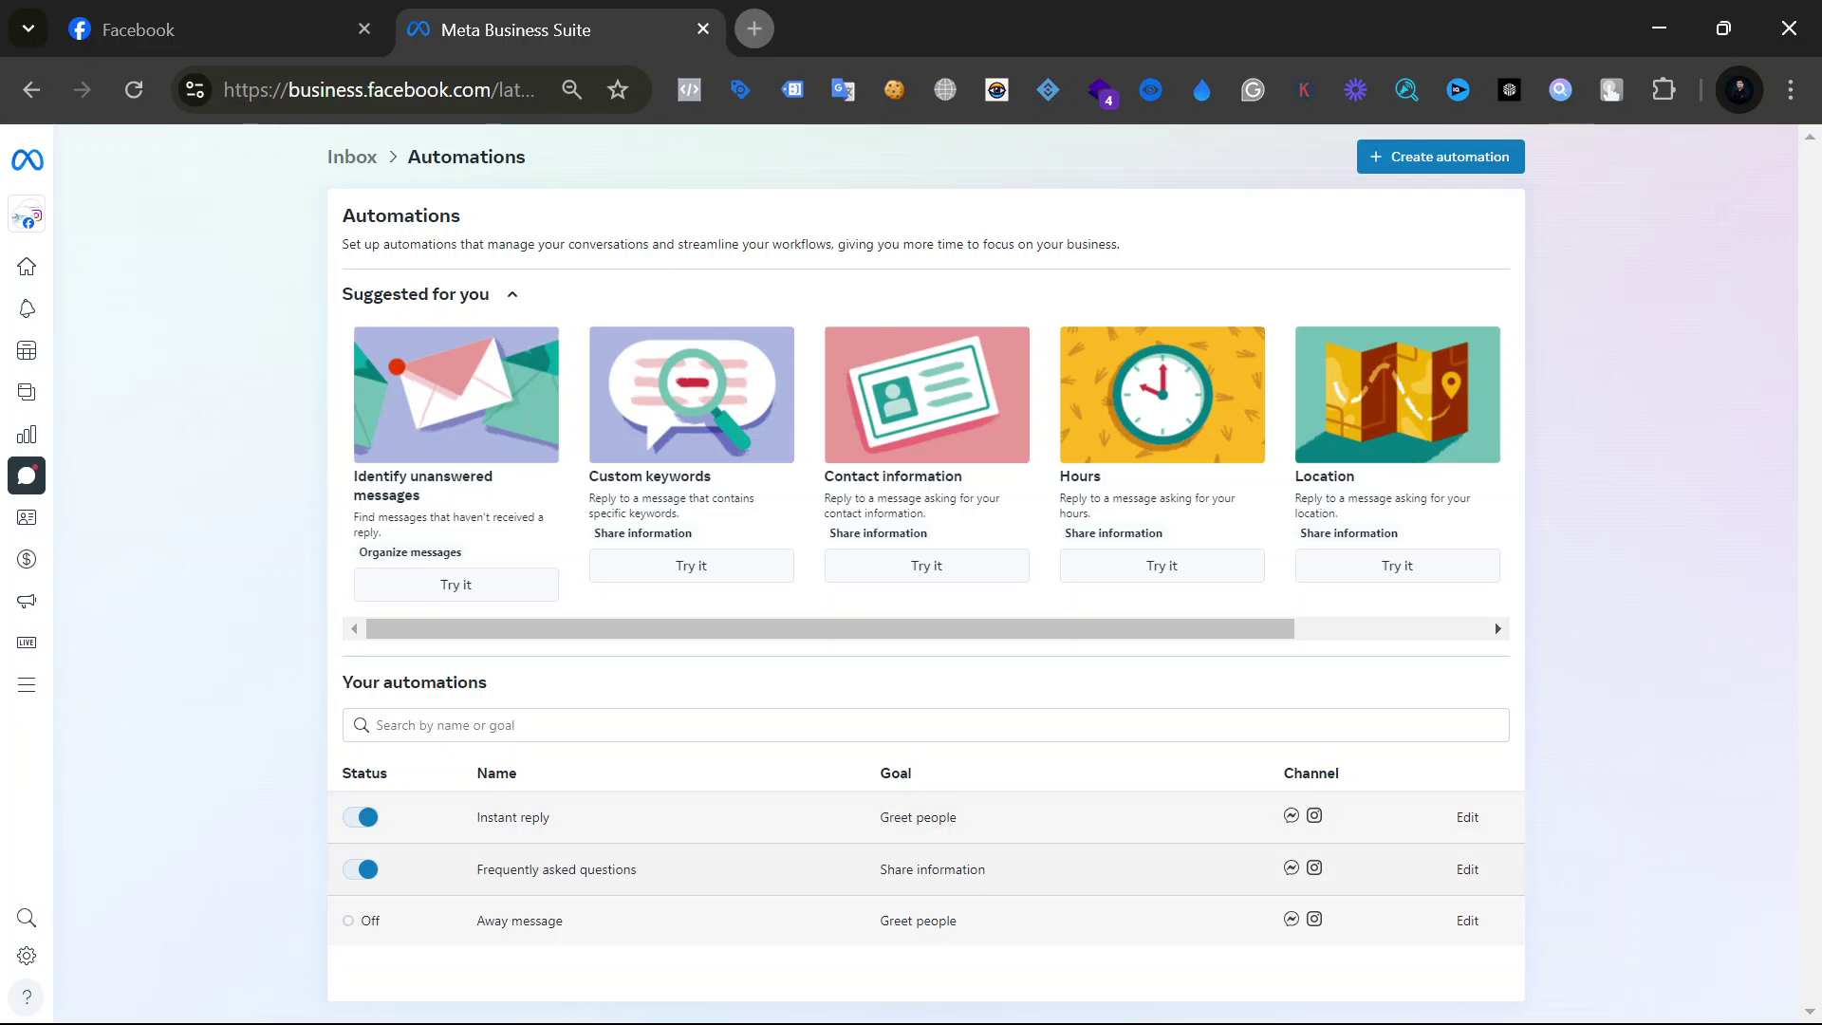
Step: Switch the active business asset from Center for Law and Policy Affairs to Ads Marketers
click(38, 225)
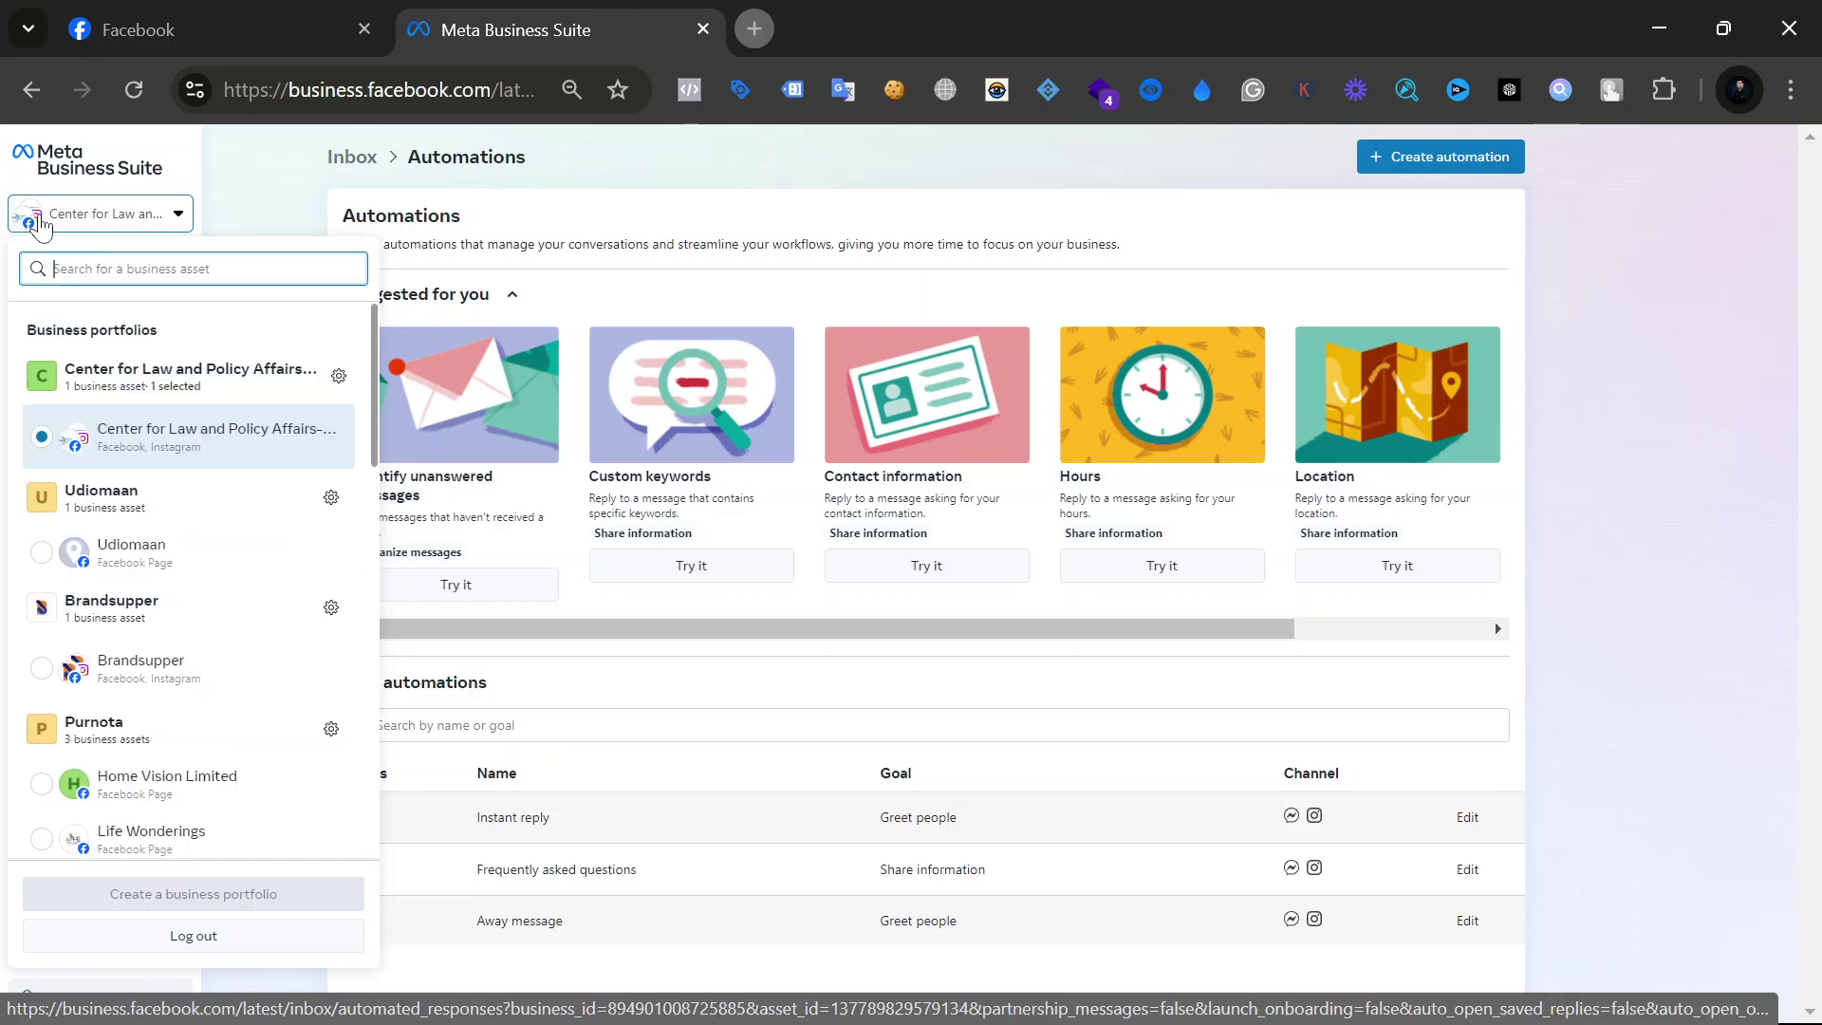
scroll(171, 490, down, 1)
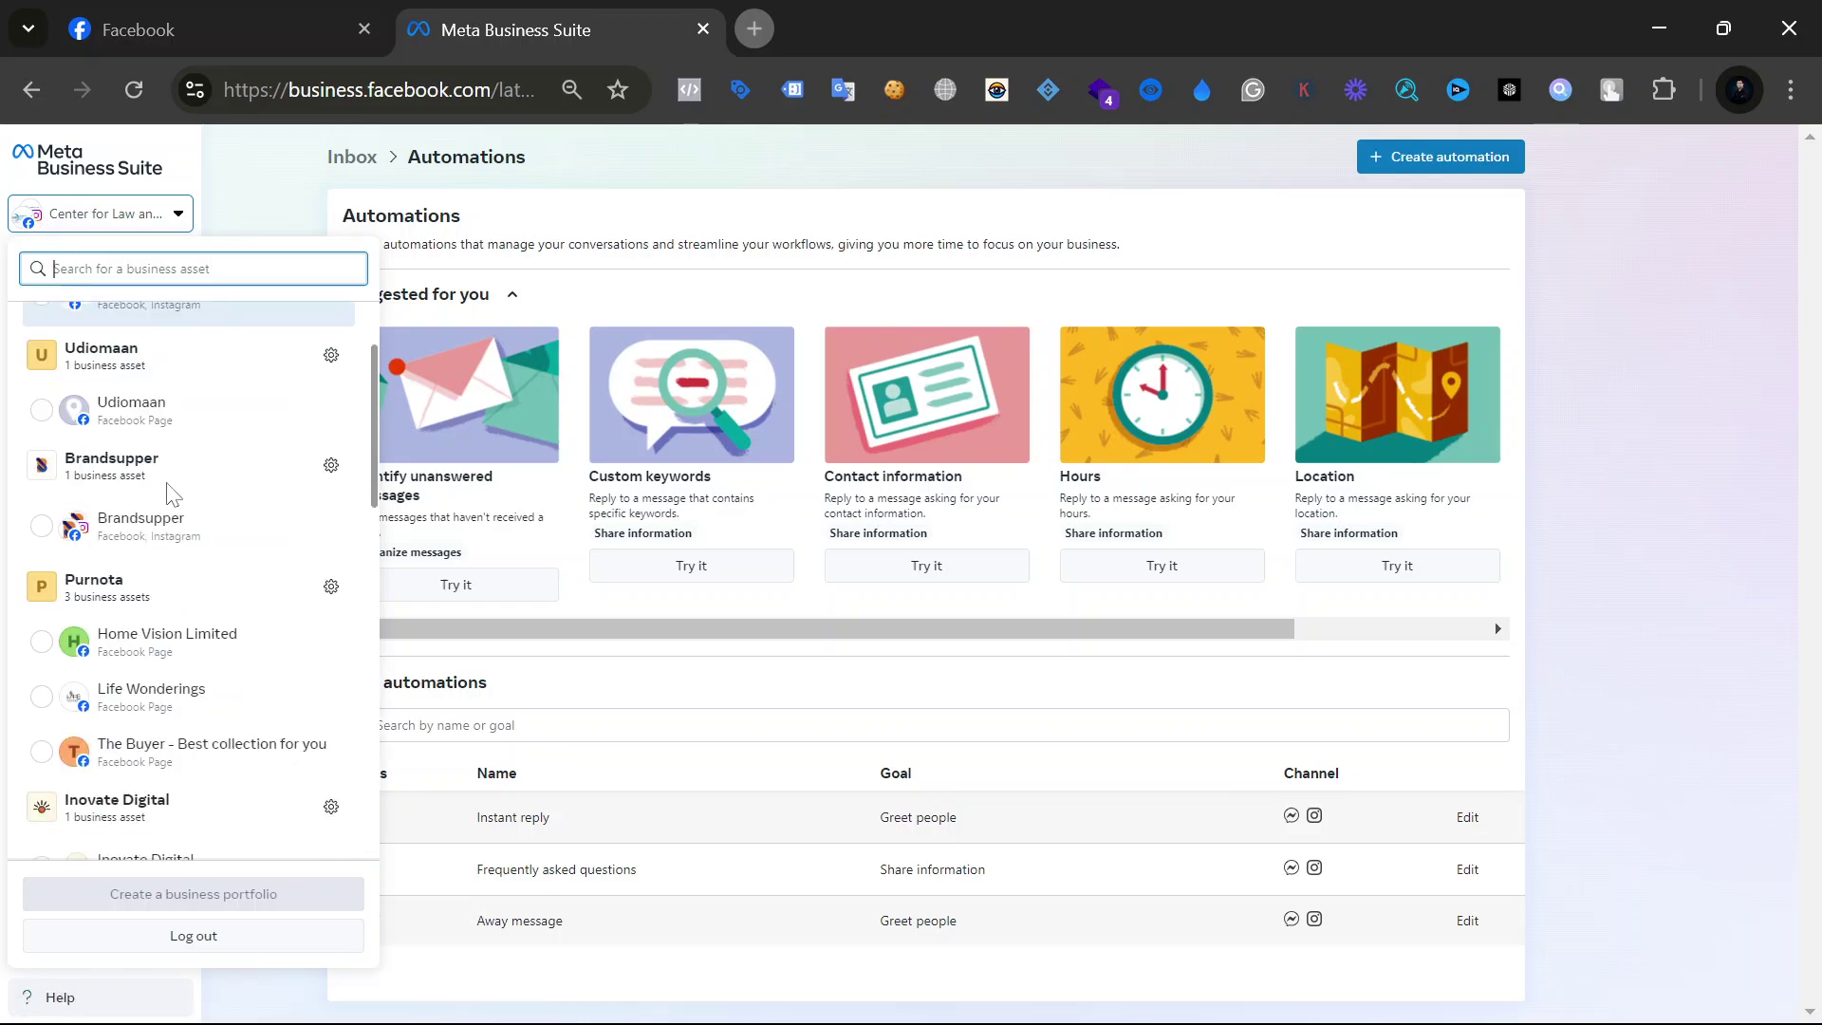
scroll(171, 490, down, 5)
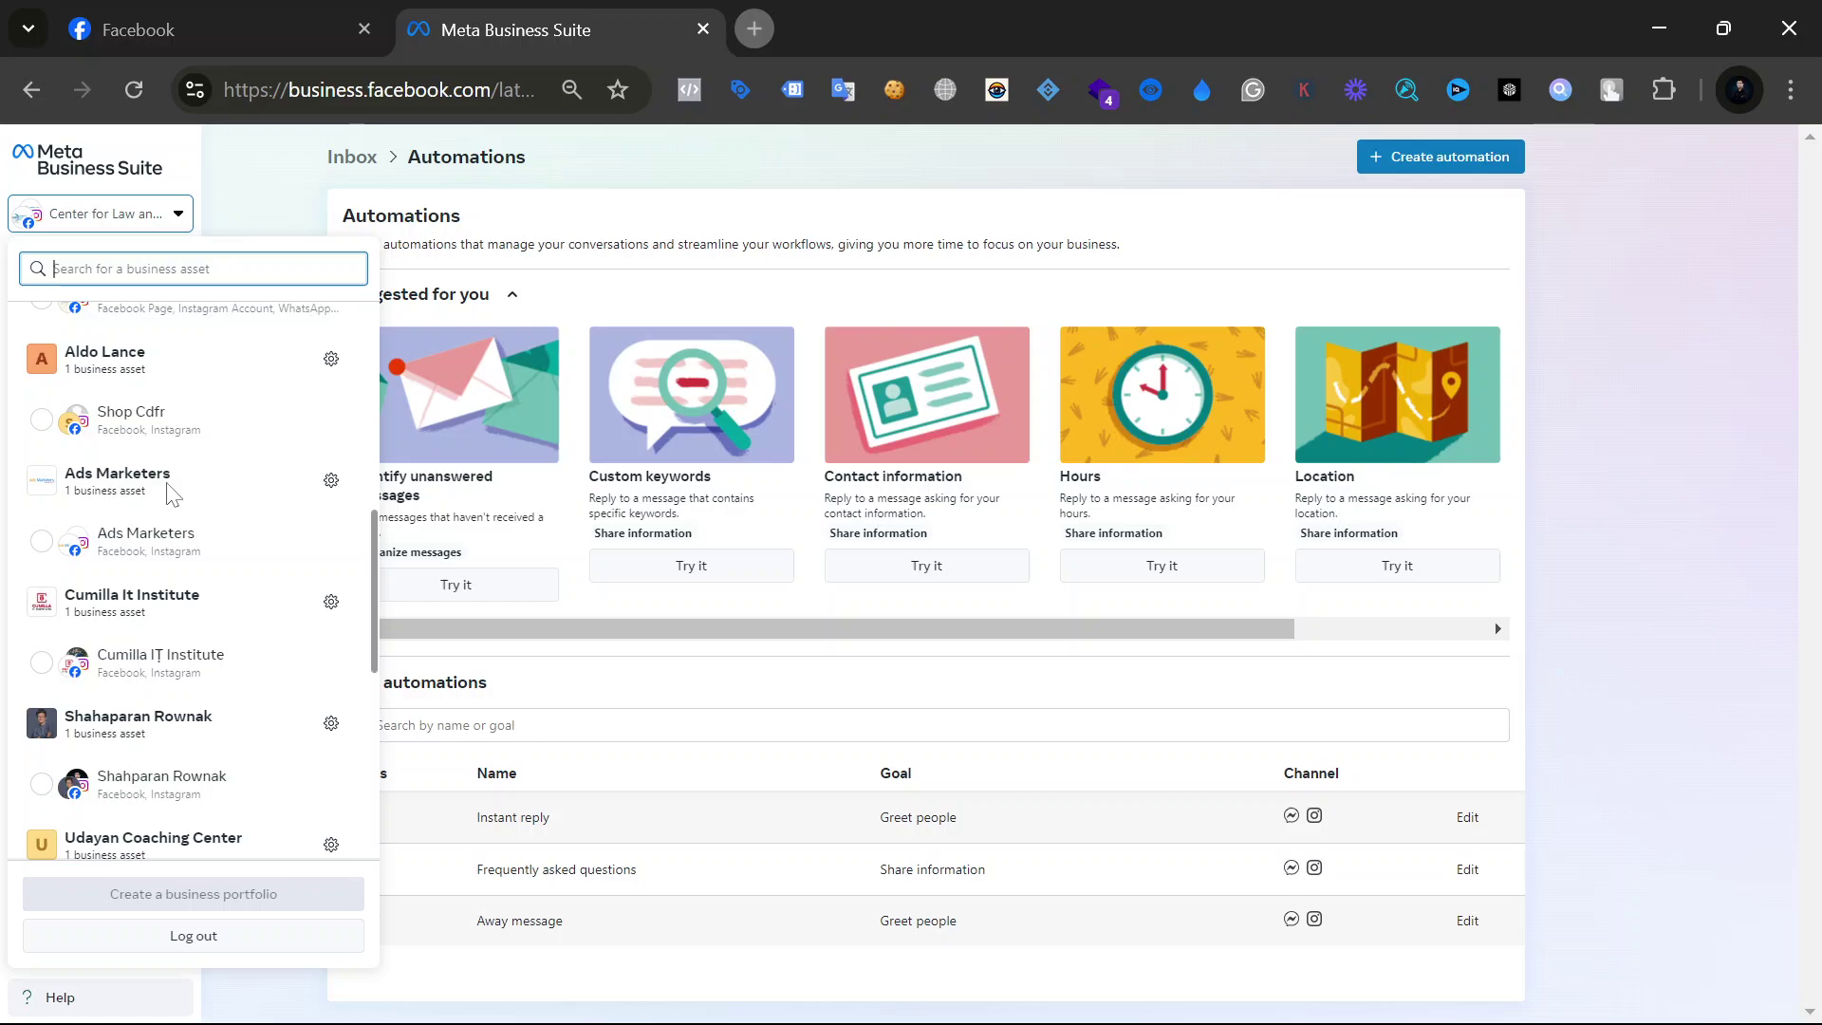
scroll(170, 490, down, 3)
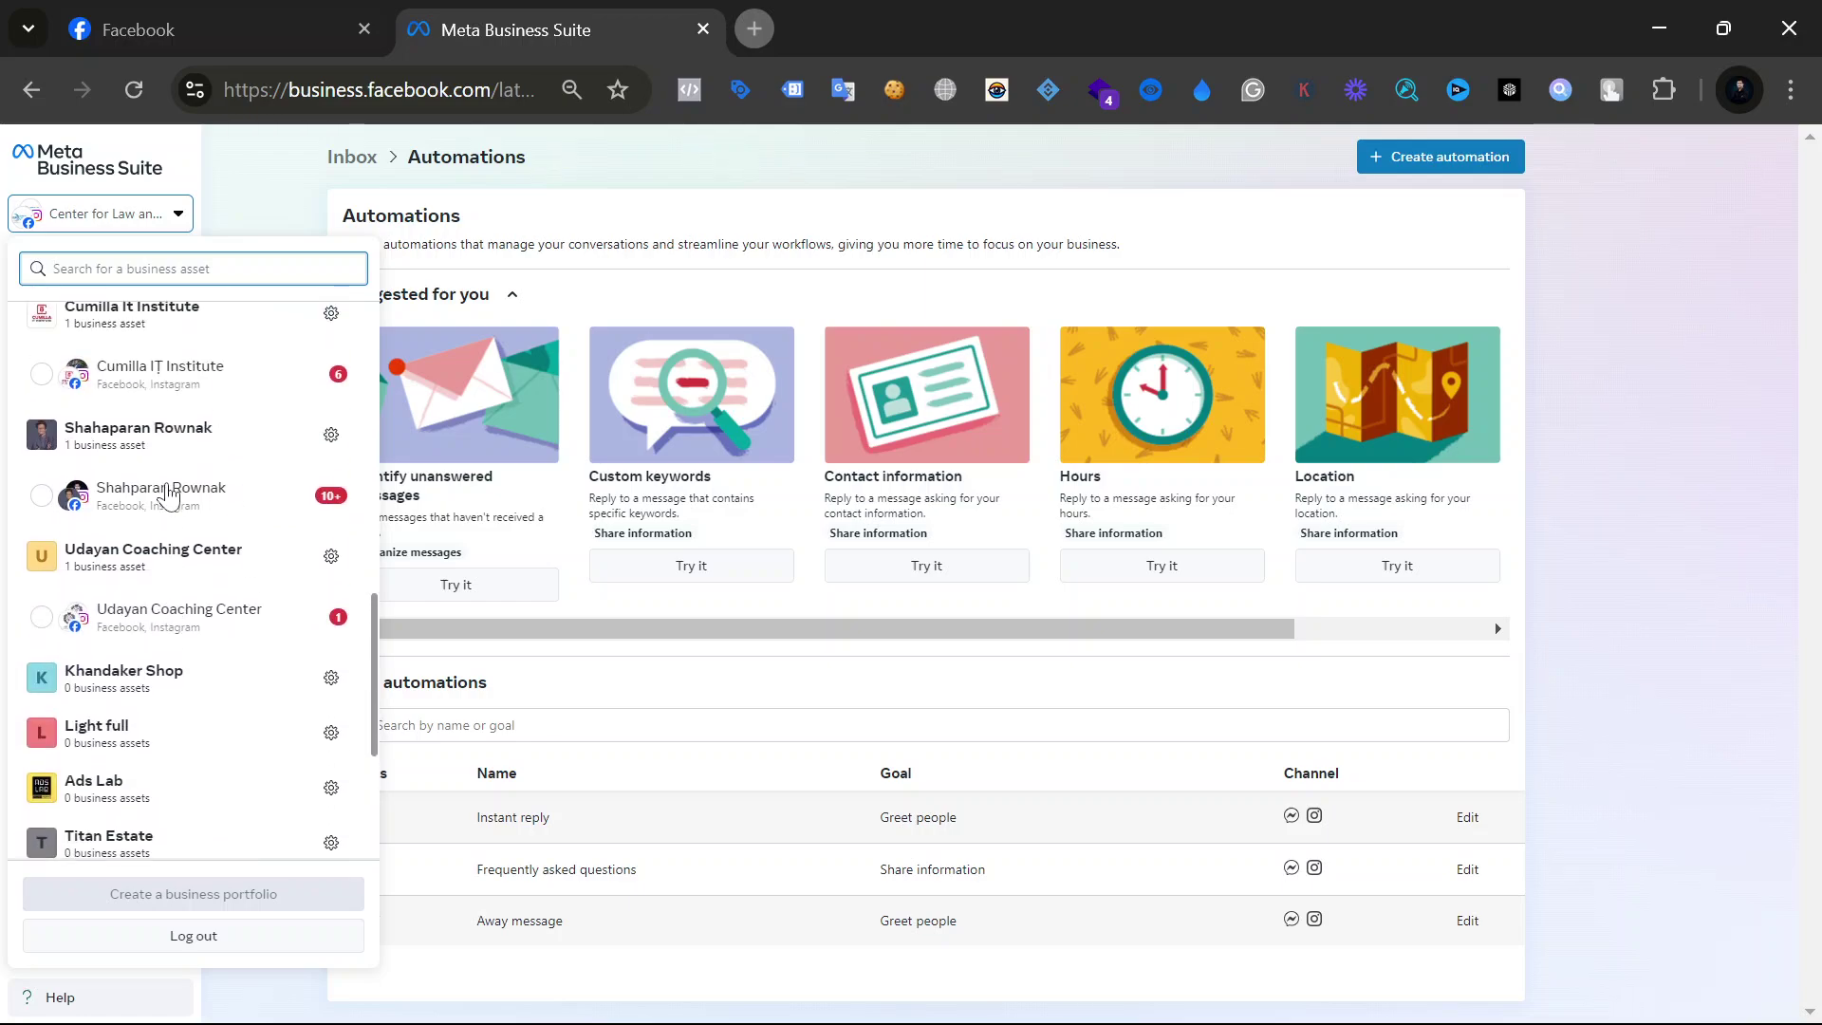
scroll(166, 492, up, 3)
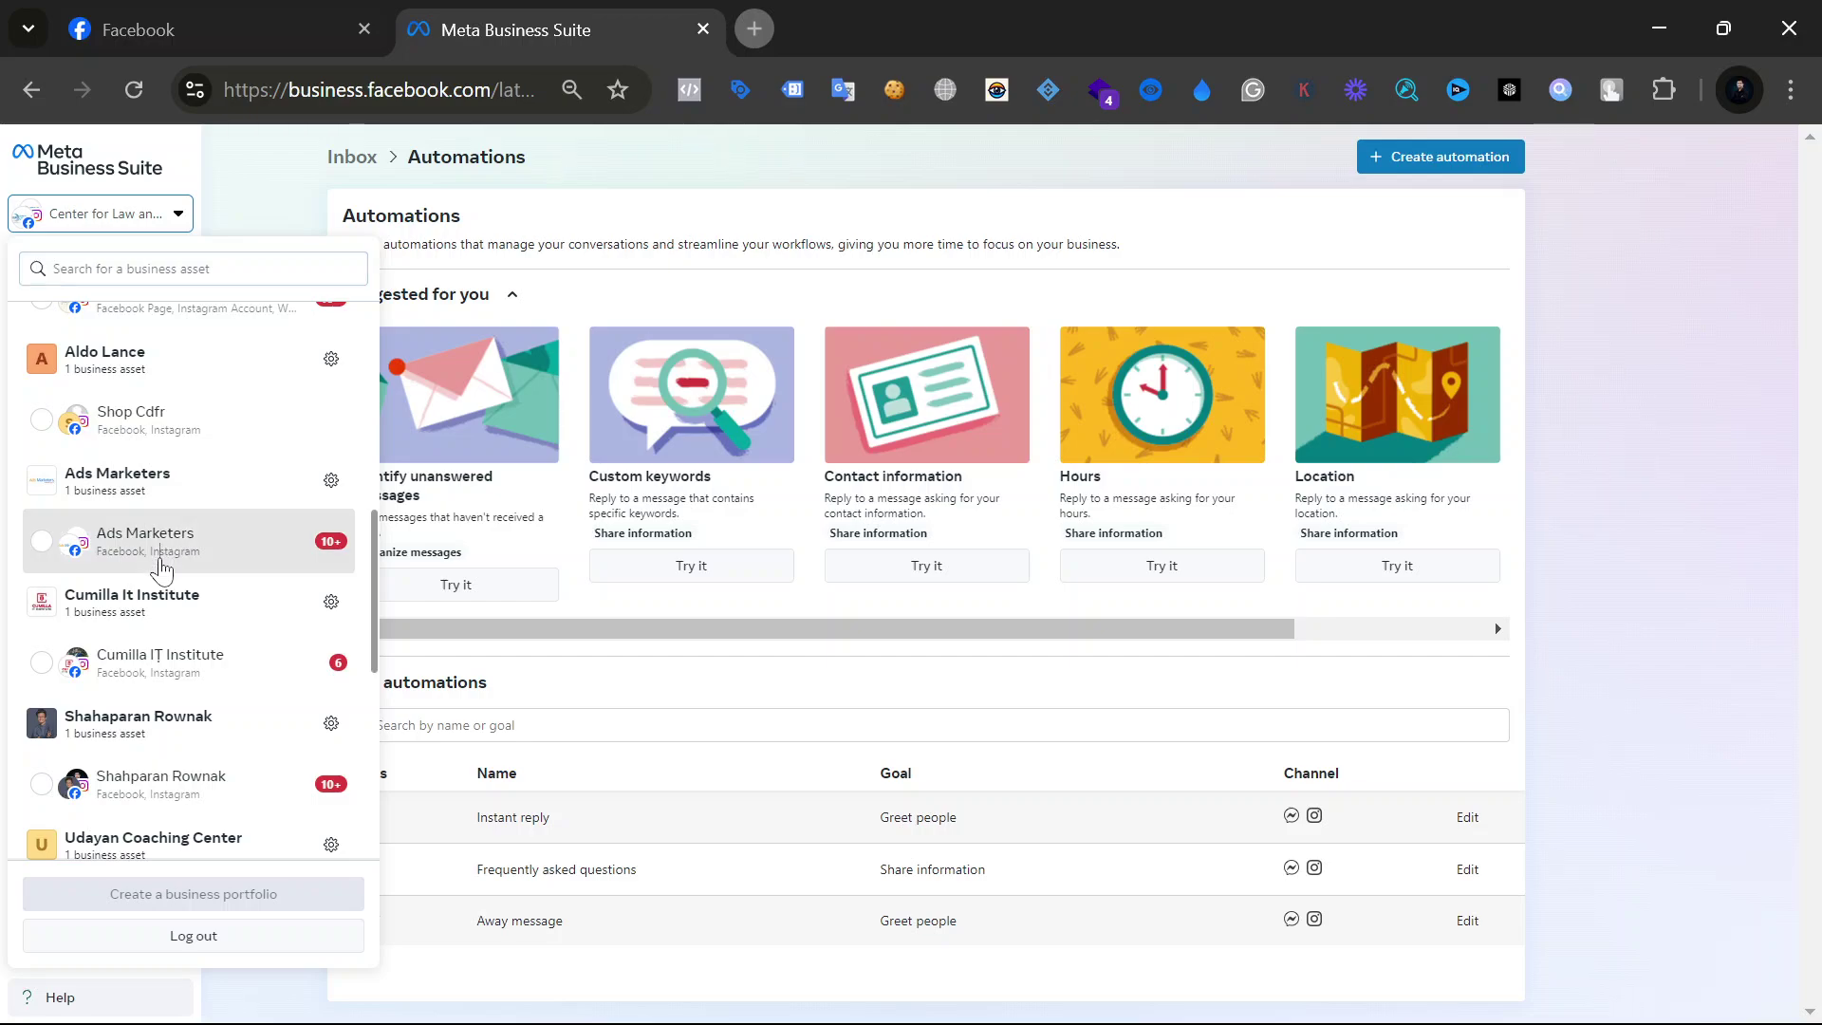
click(159, 558)
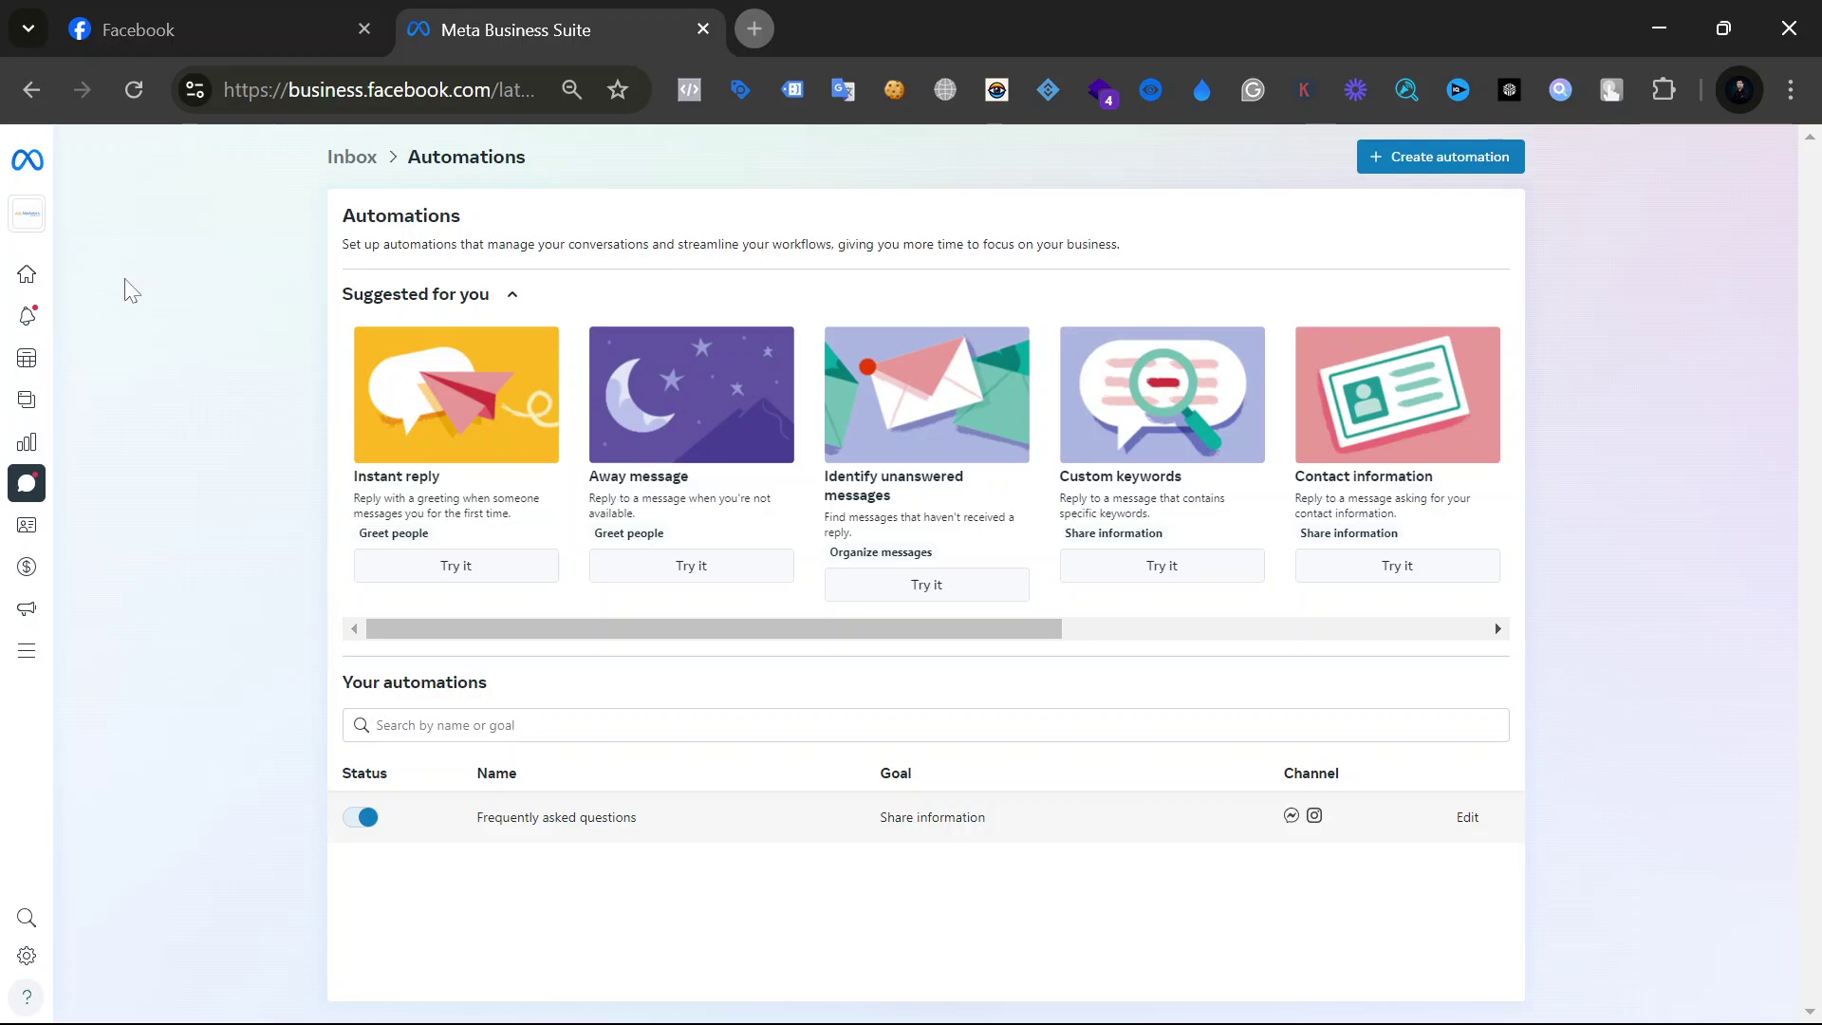
Step: Switch the active business asset to Cumilla IT Institute and look through its list of automations
mouse_move(33, 231)
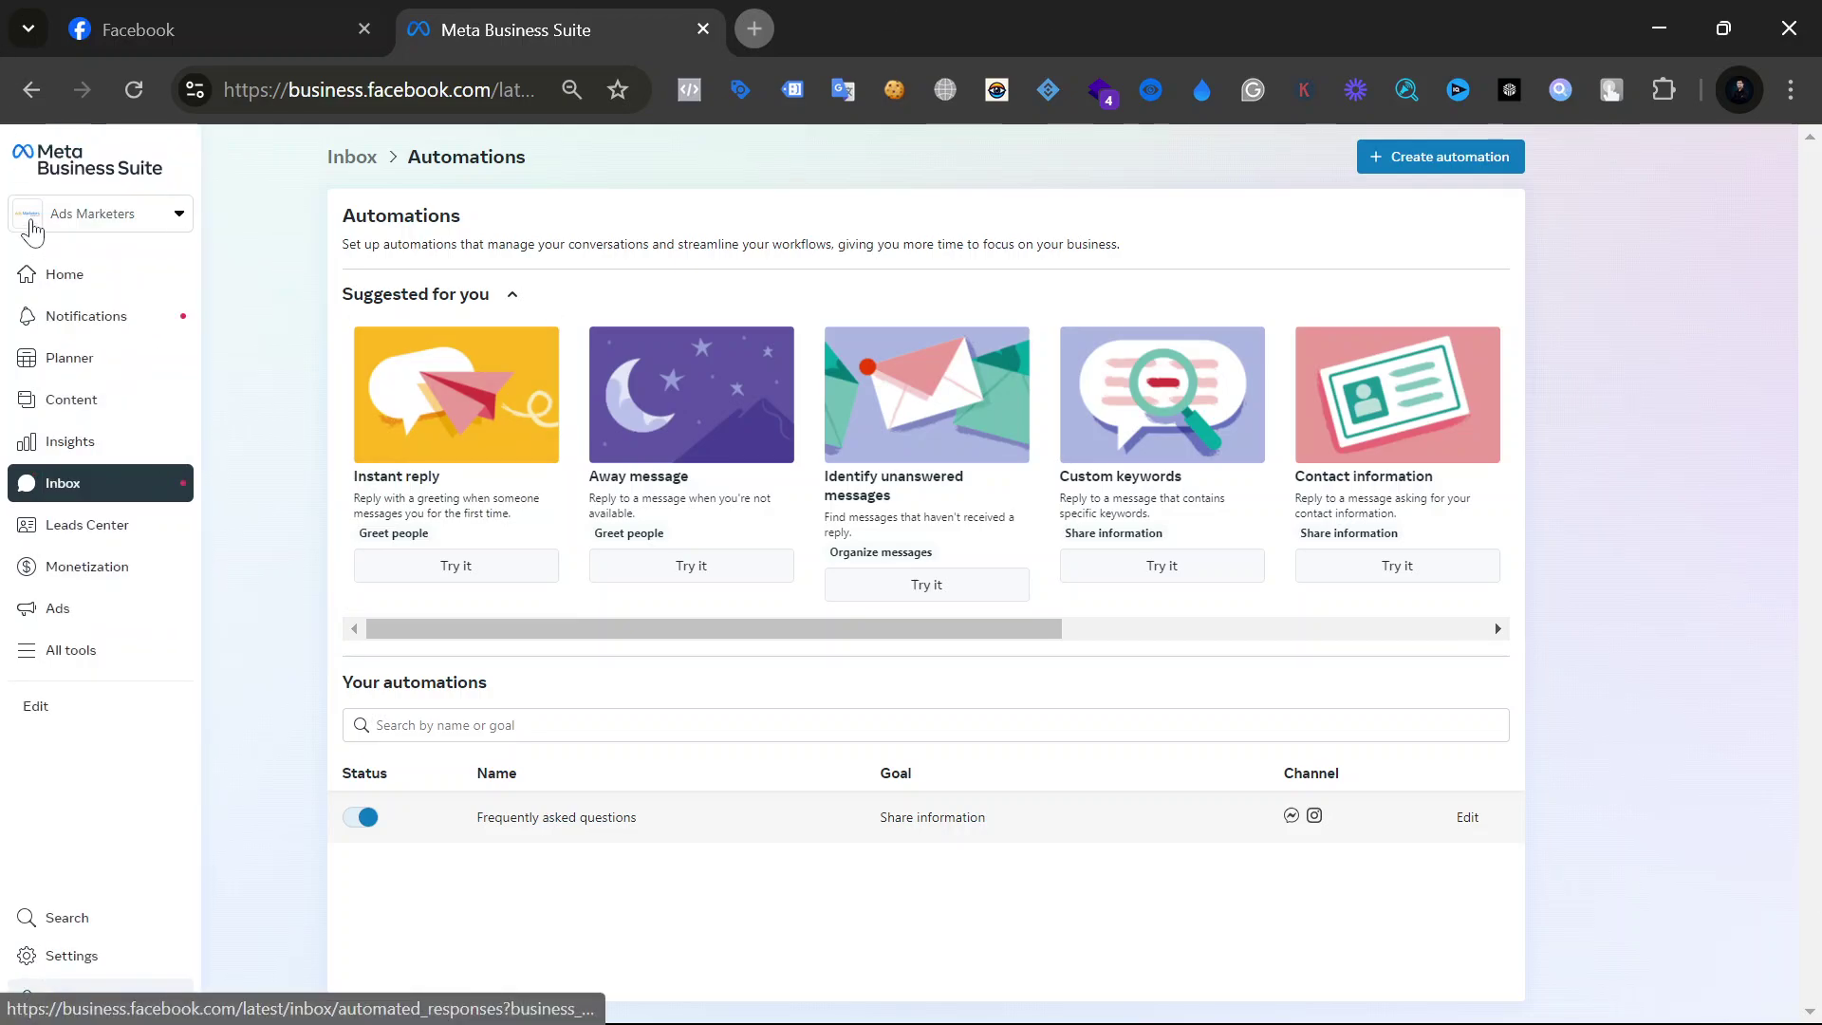
click(92, 212)
click(92, 213)
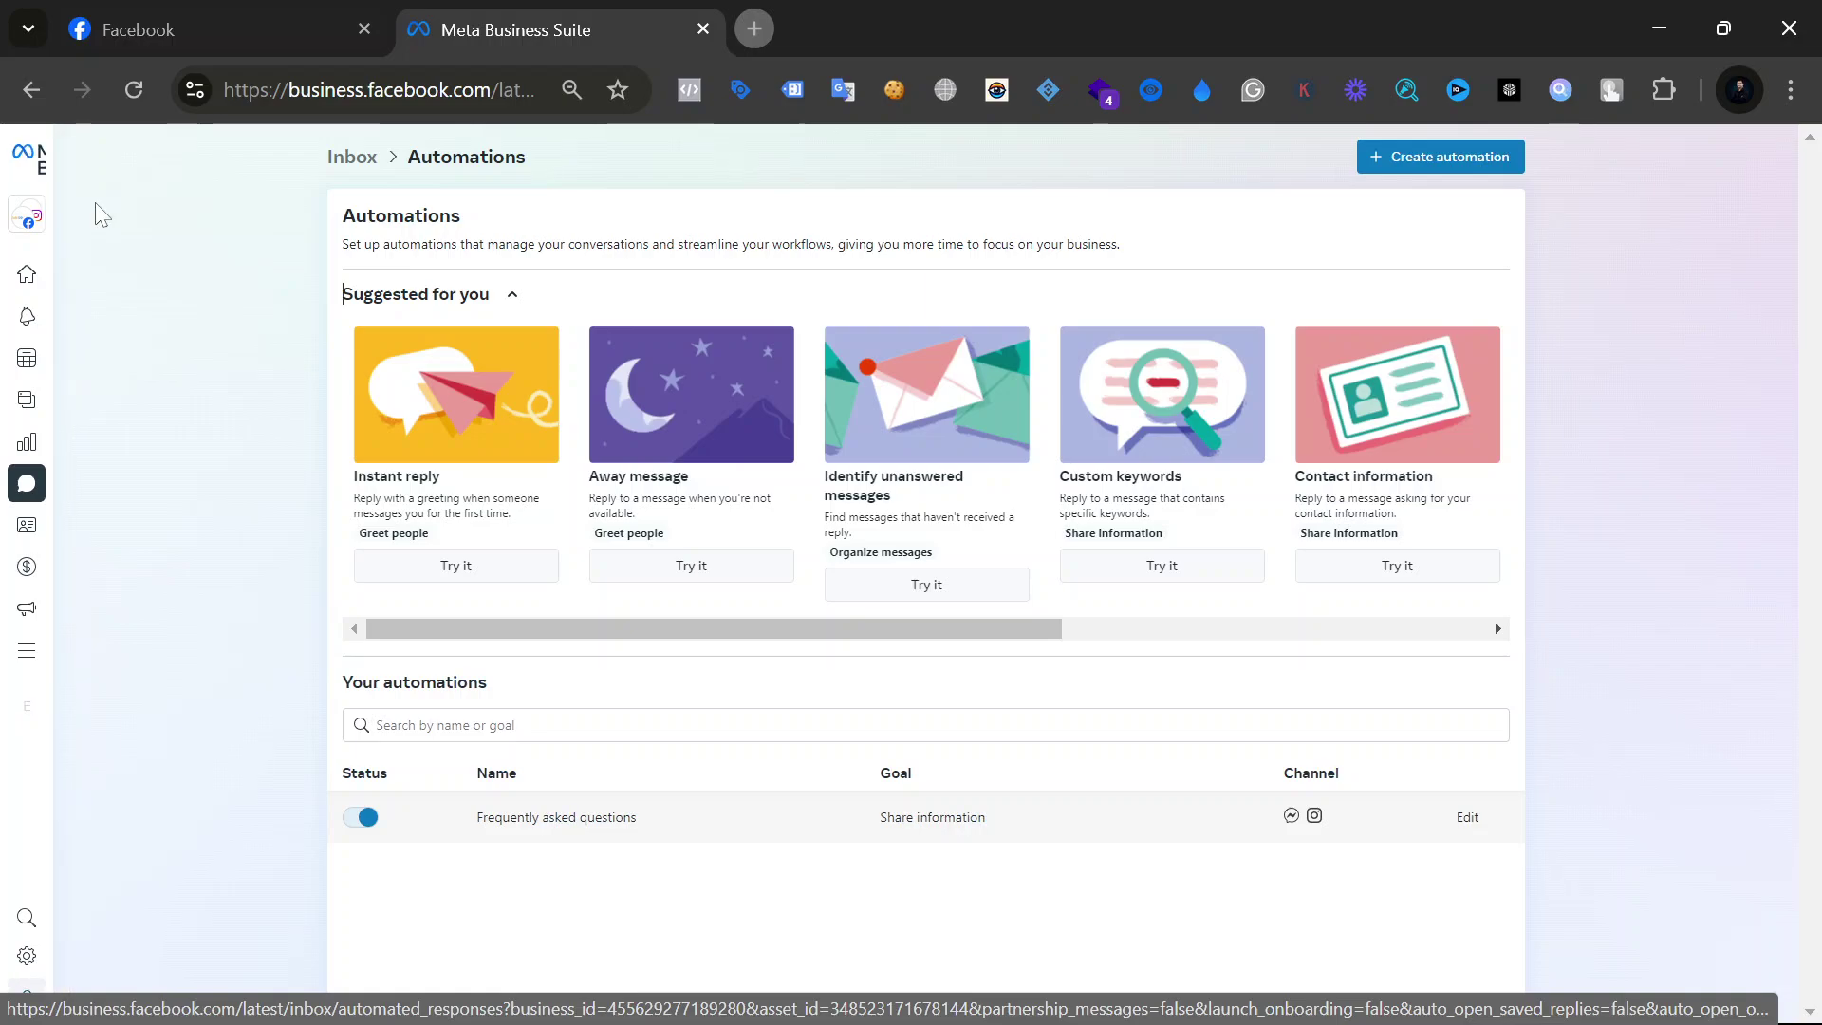
click(34, 230)
scroll(157, 511, down, 3)
scroll(157, 510, down, 5)
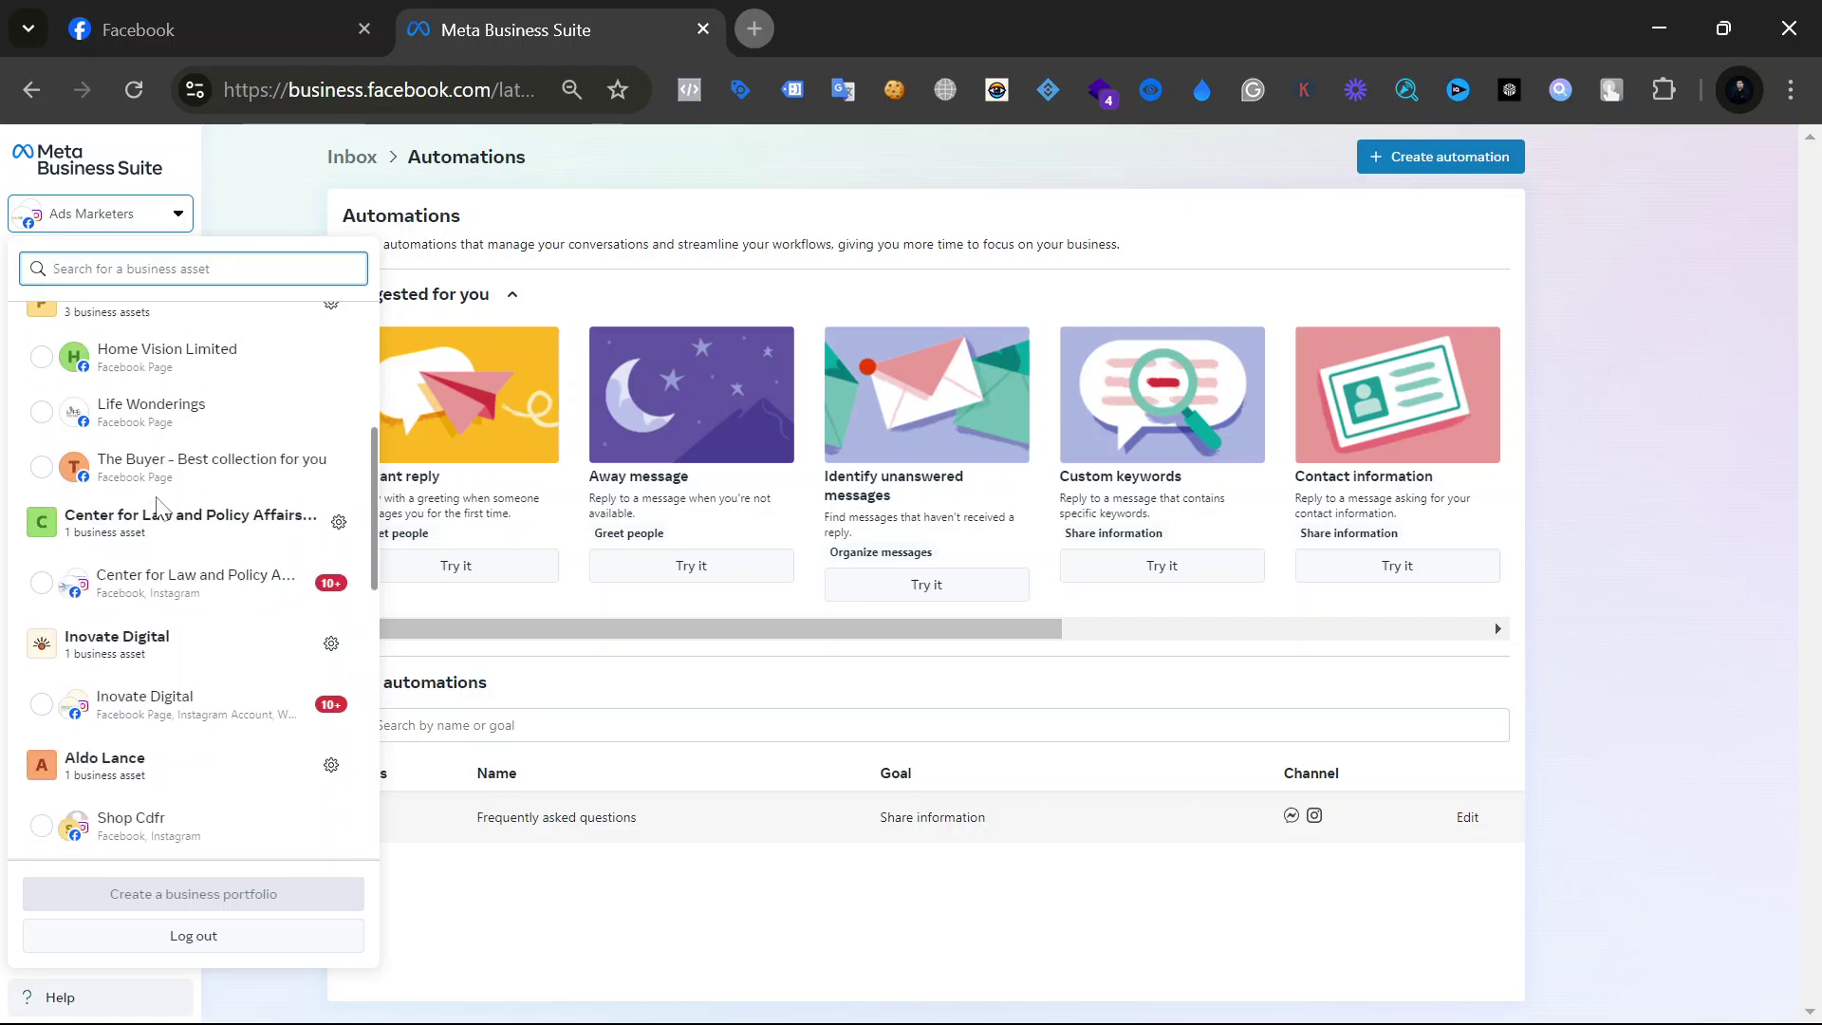
click(105, 668)
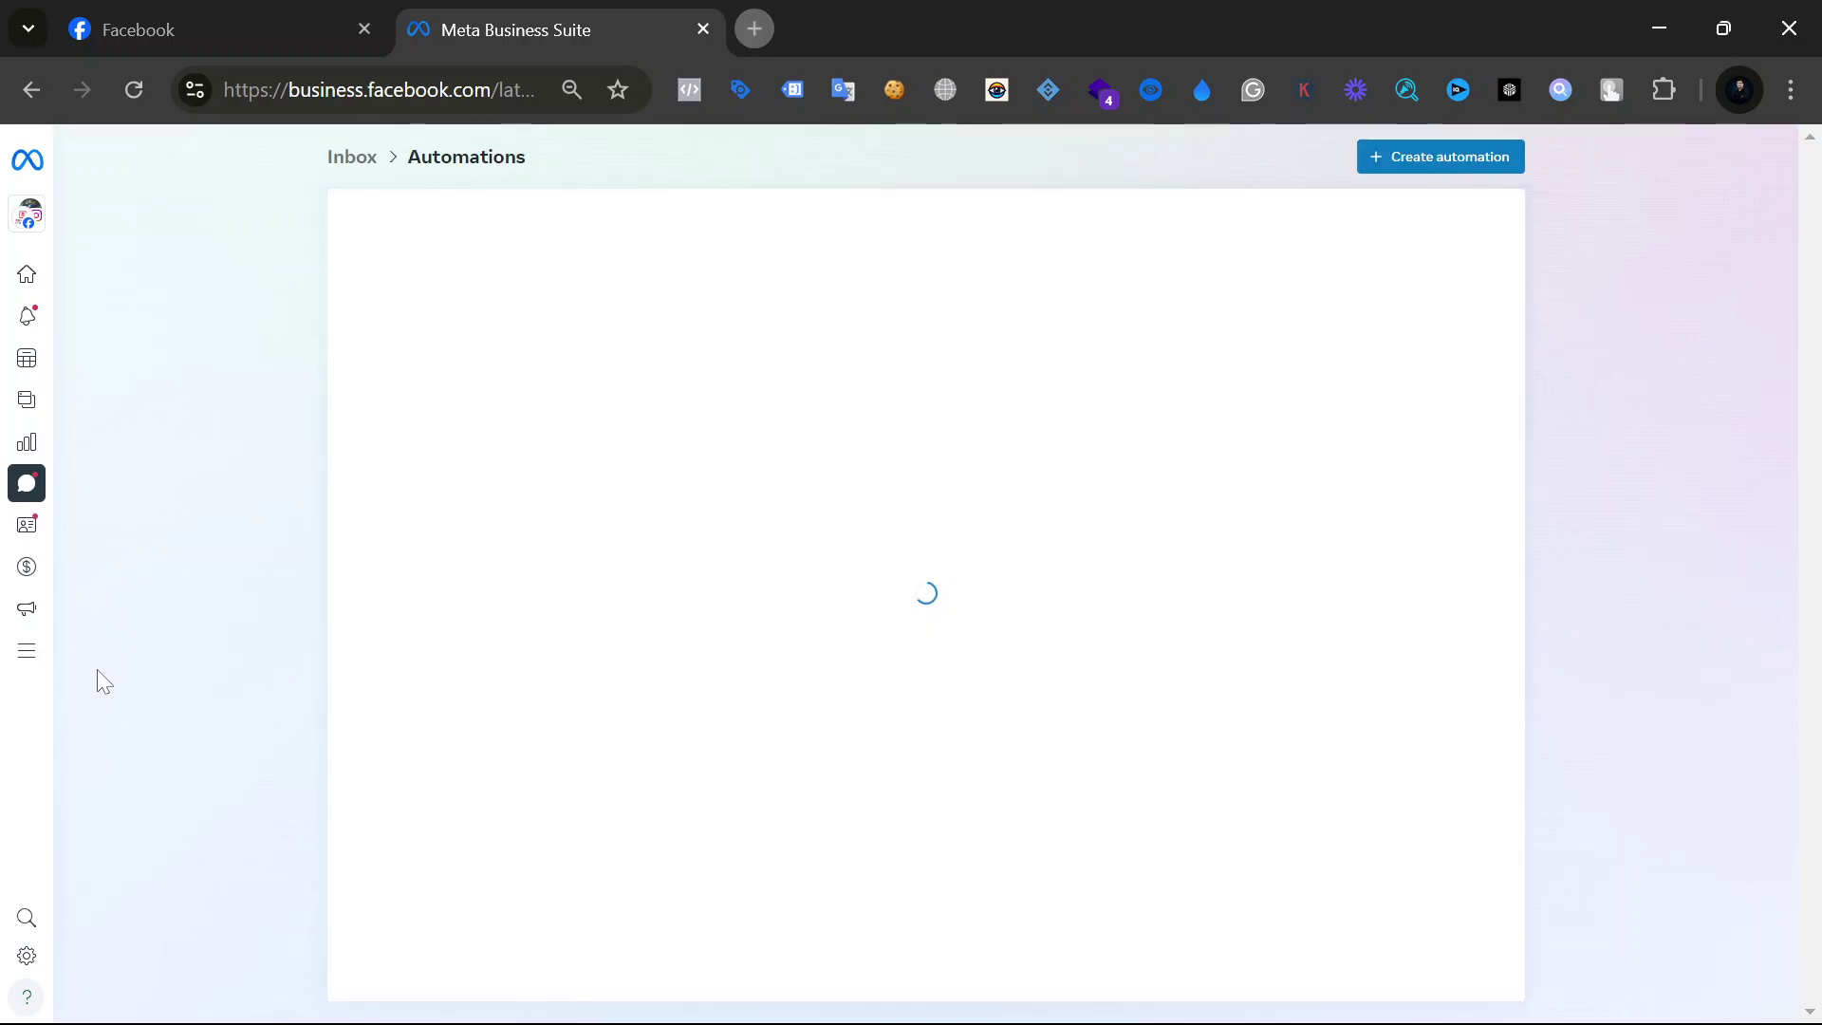
scroll(543, 638, down, 1)
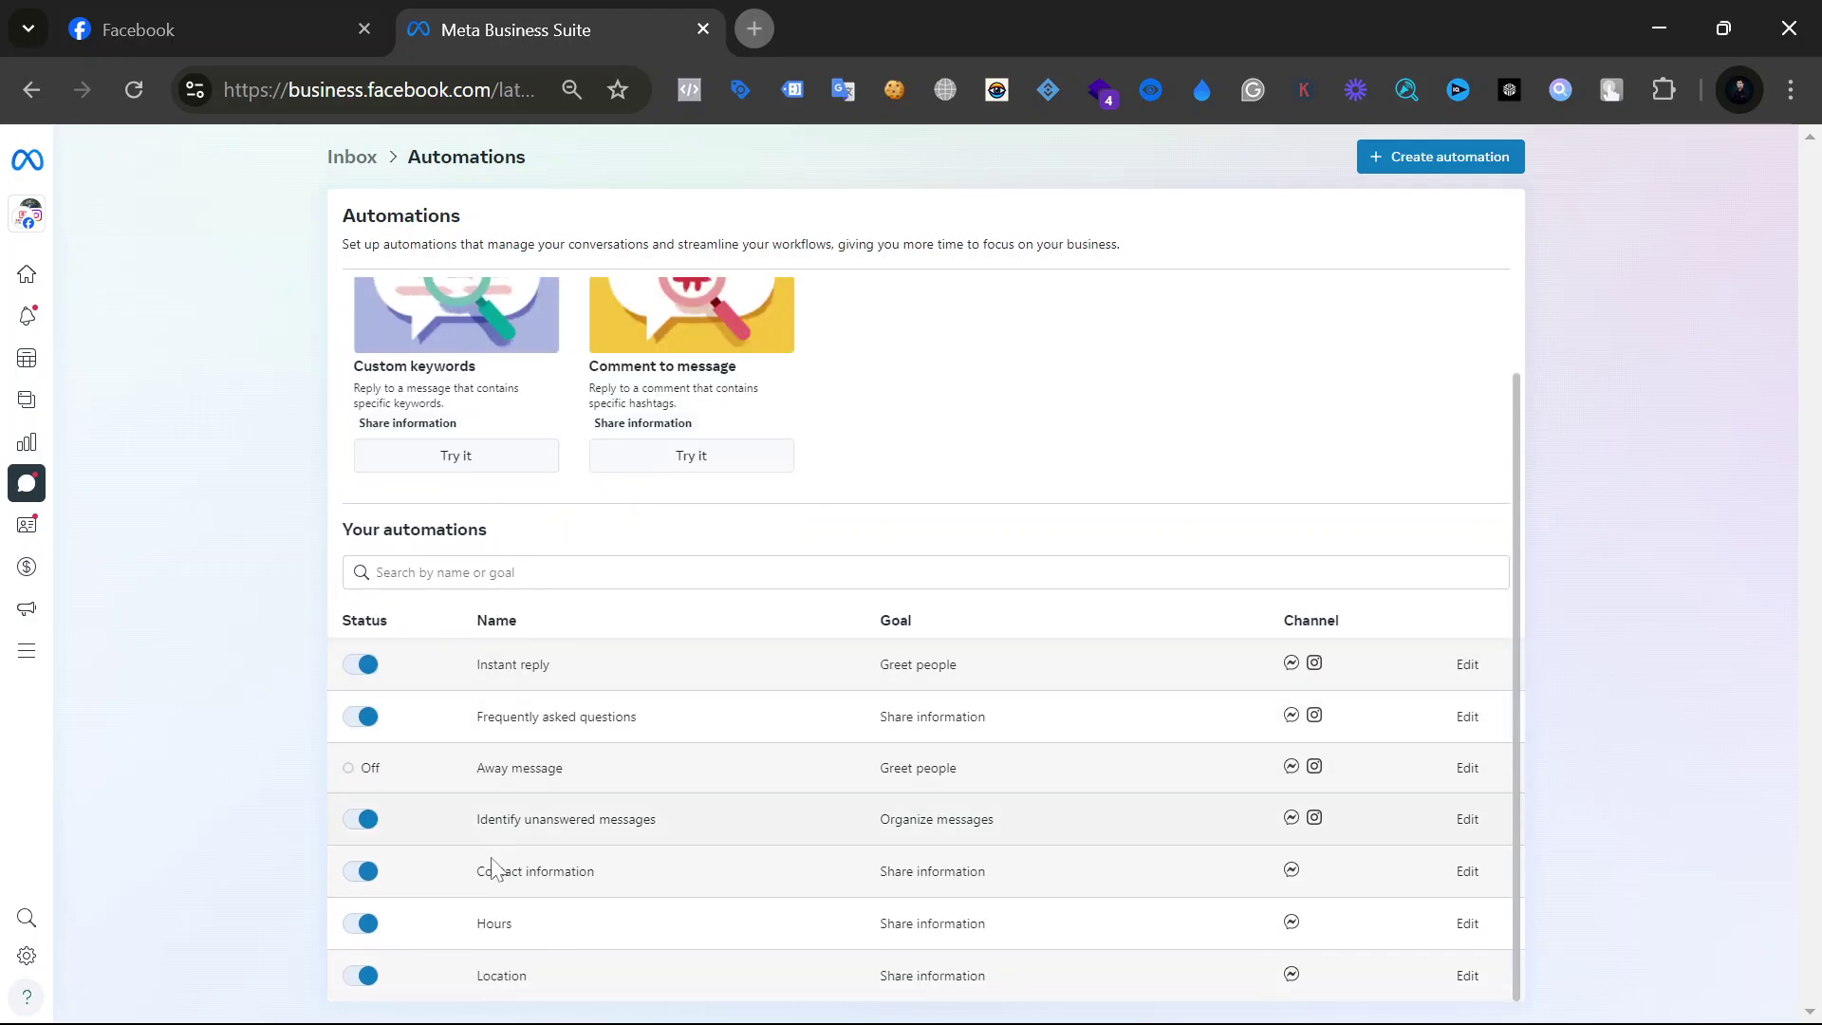
Step: Open the Instant reply automation for editing and add Instagram as a channel alongside Messenger
click(482, 681)
click(1468, 667)
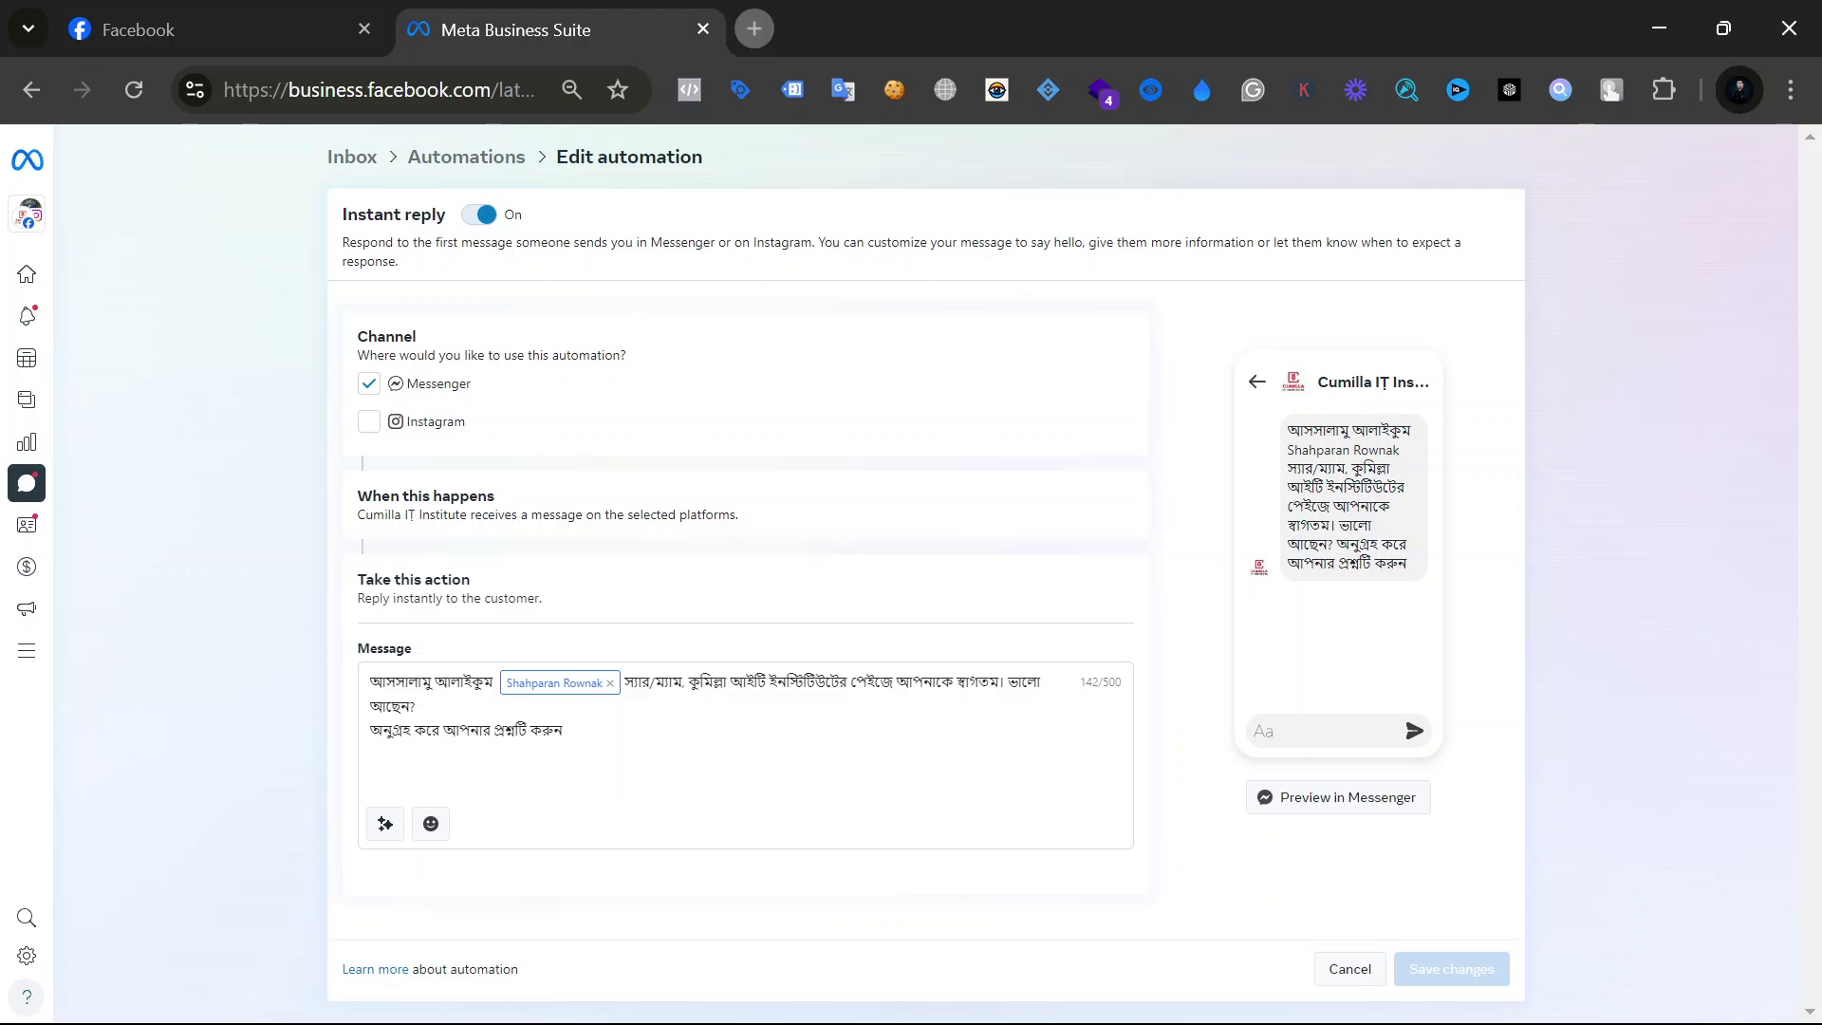
drag(358, 215, 410, 217)
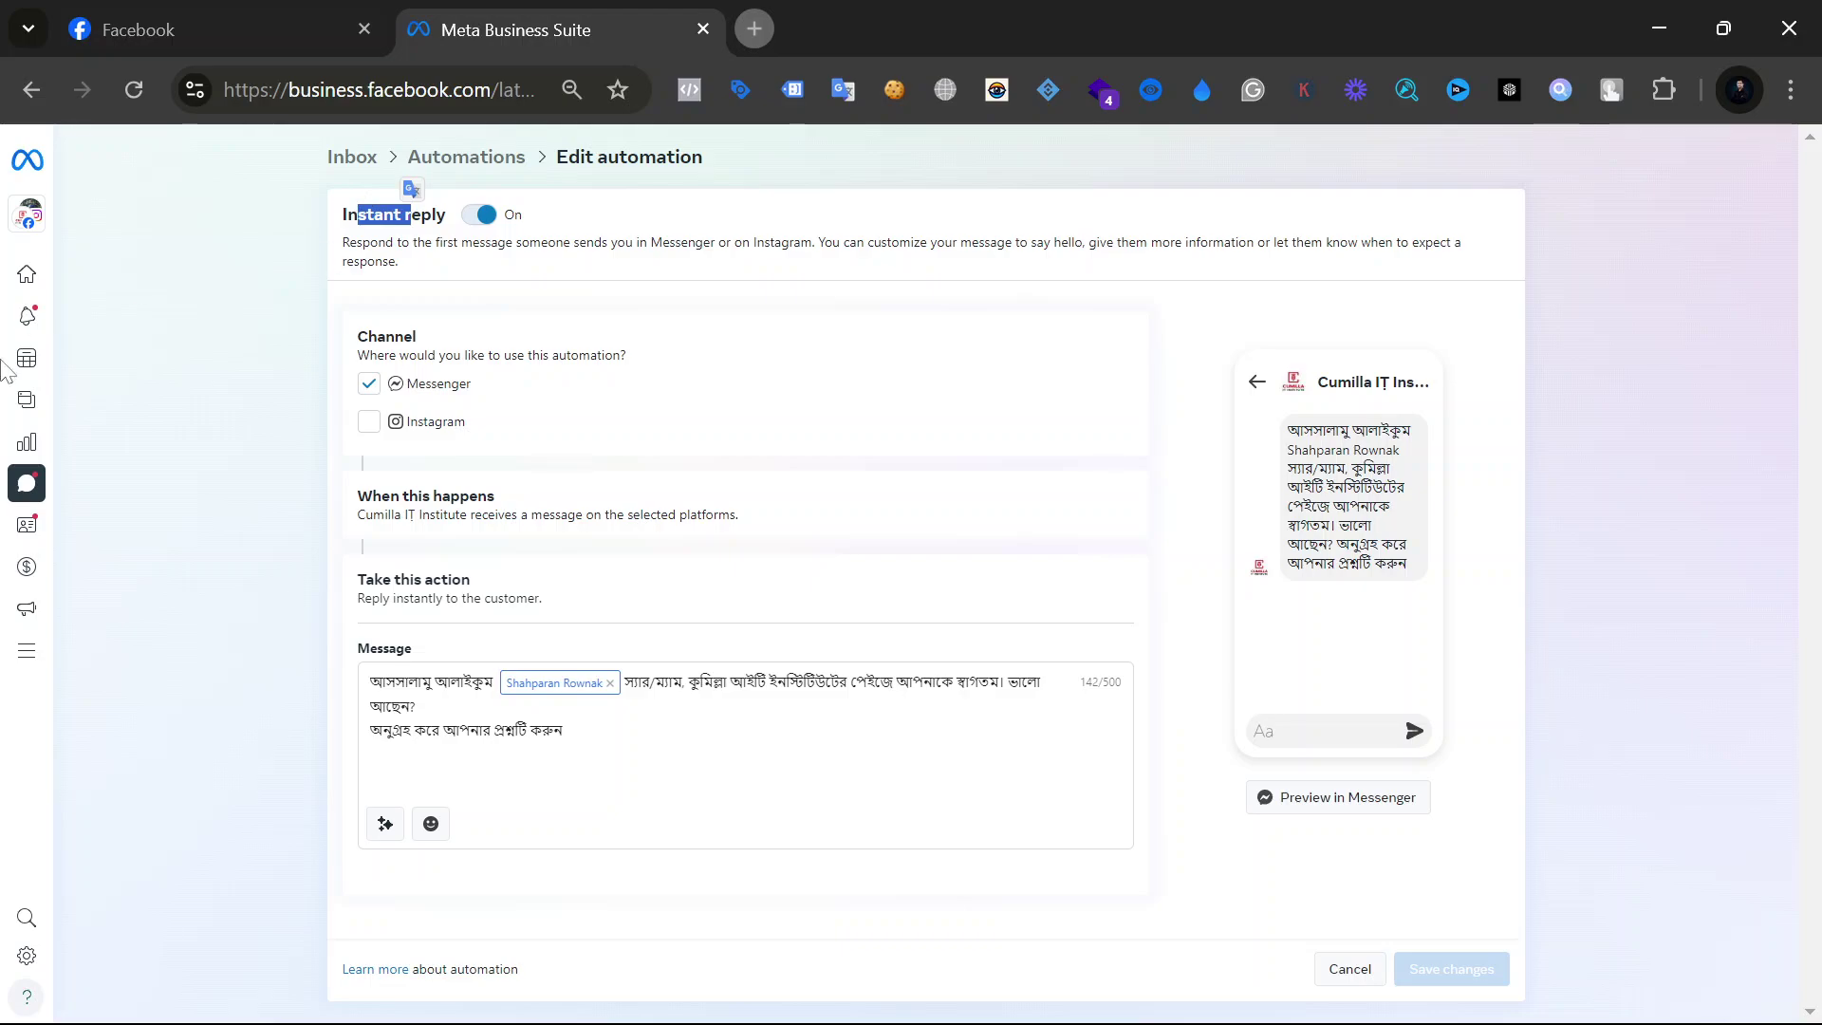
mouse_move(5, 370)
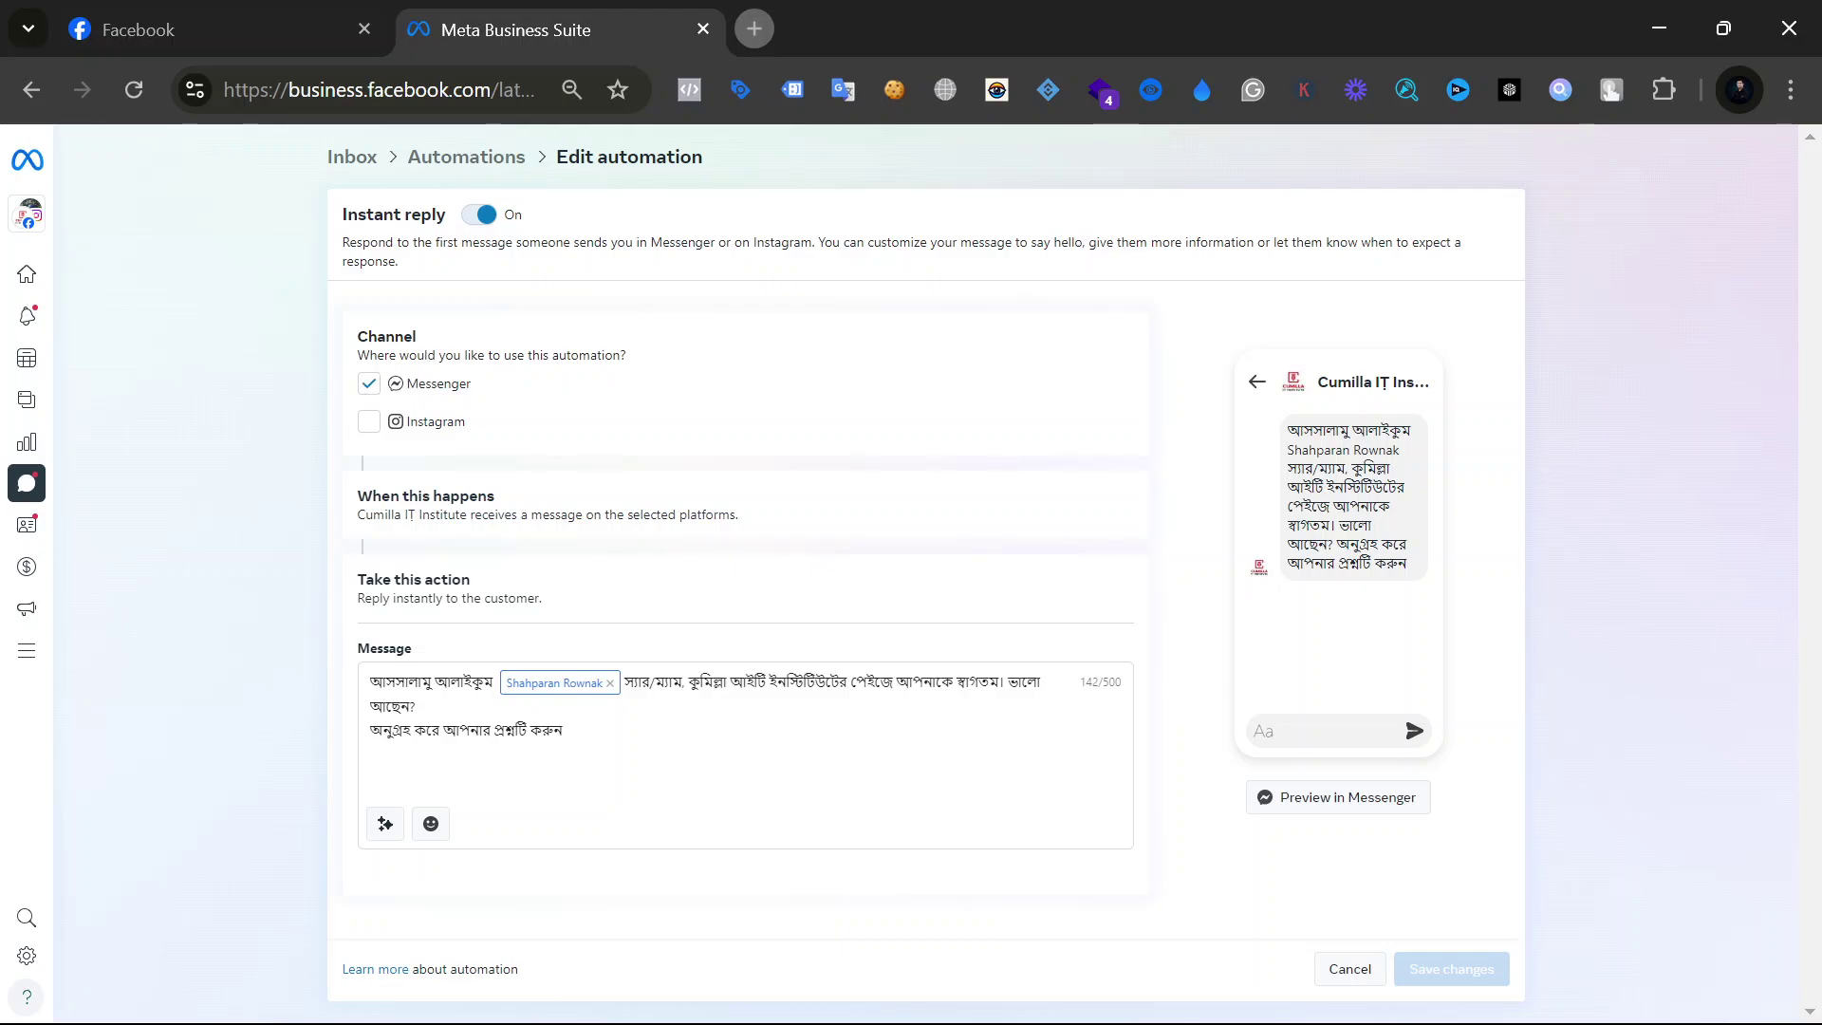
click(369, 423)
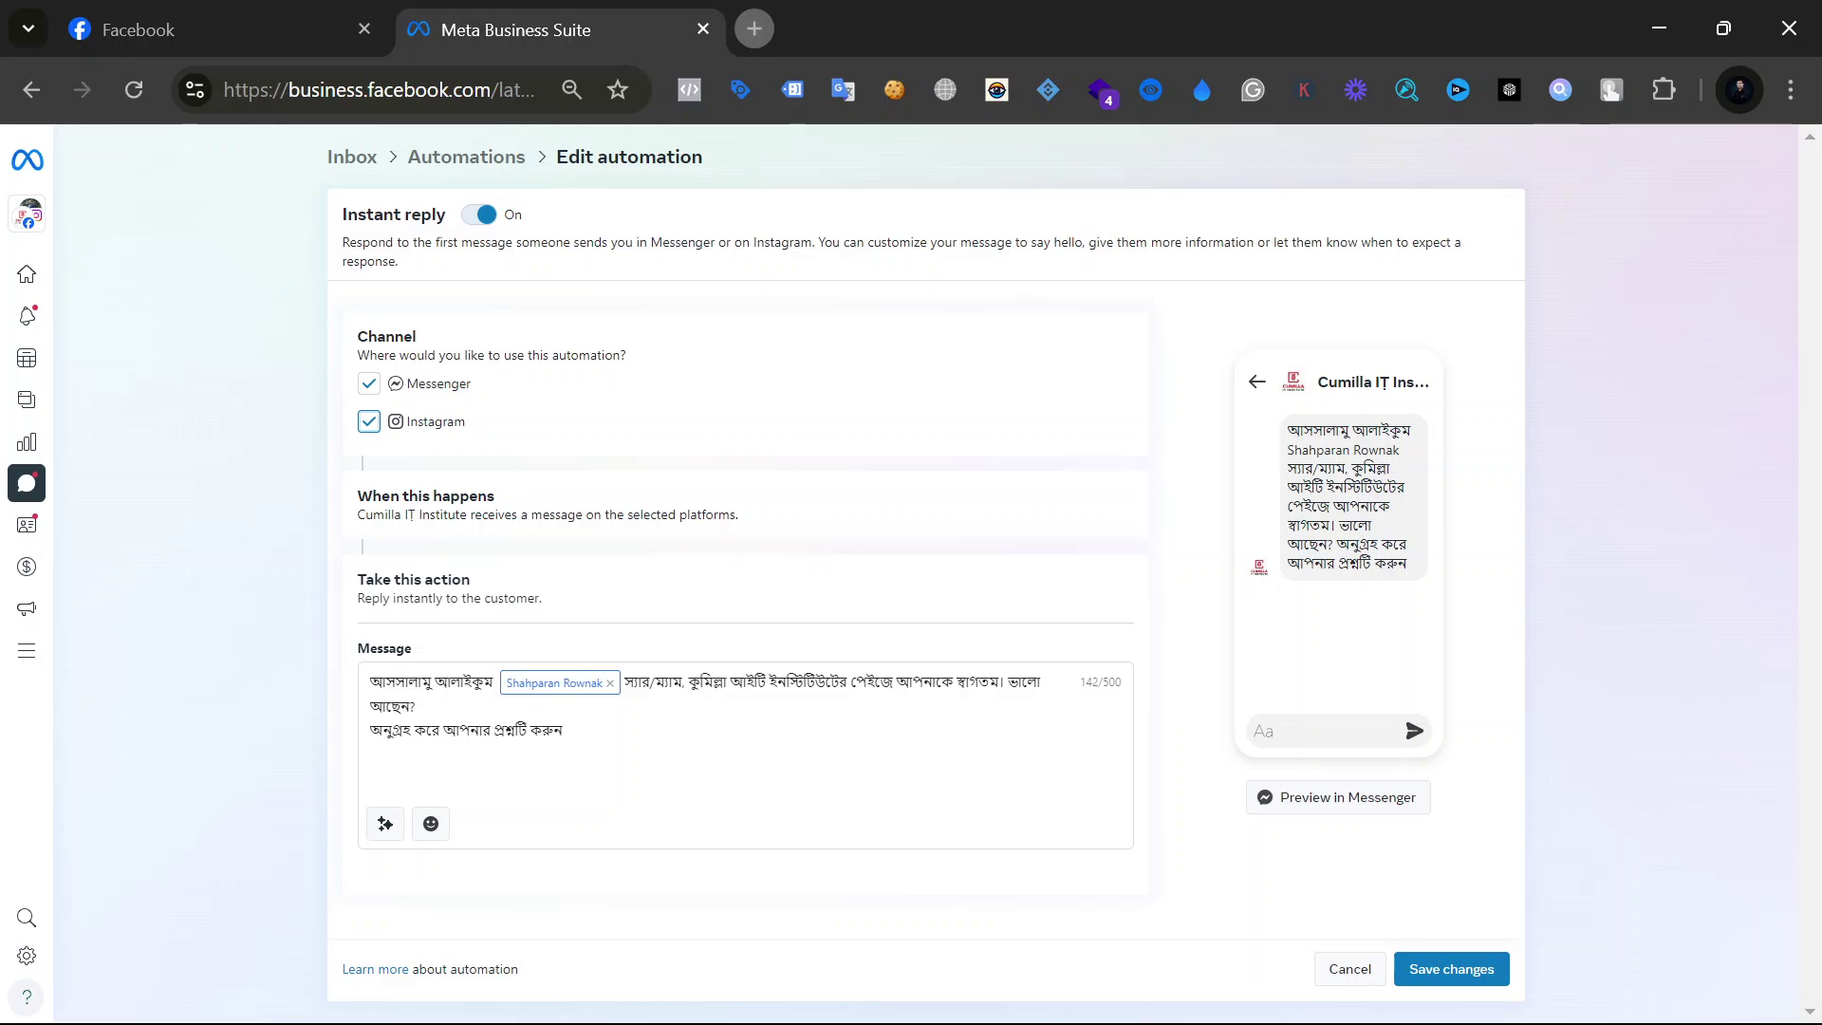
Step: Examine the Bengali greeting text of the Instant reply message, including its recipient name placeholder and closing line
drag(563, 730, 369, 679)
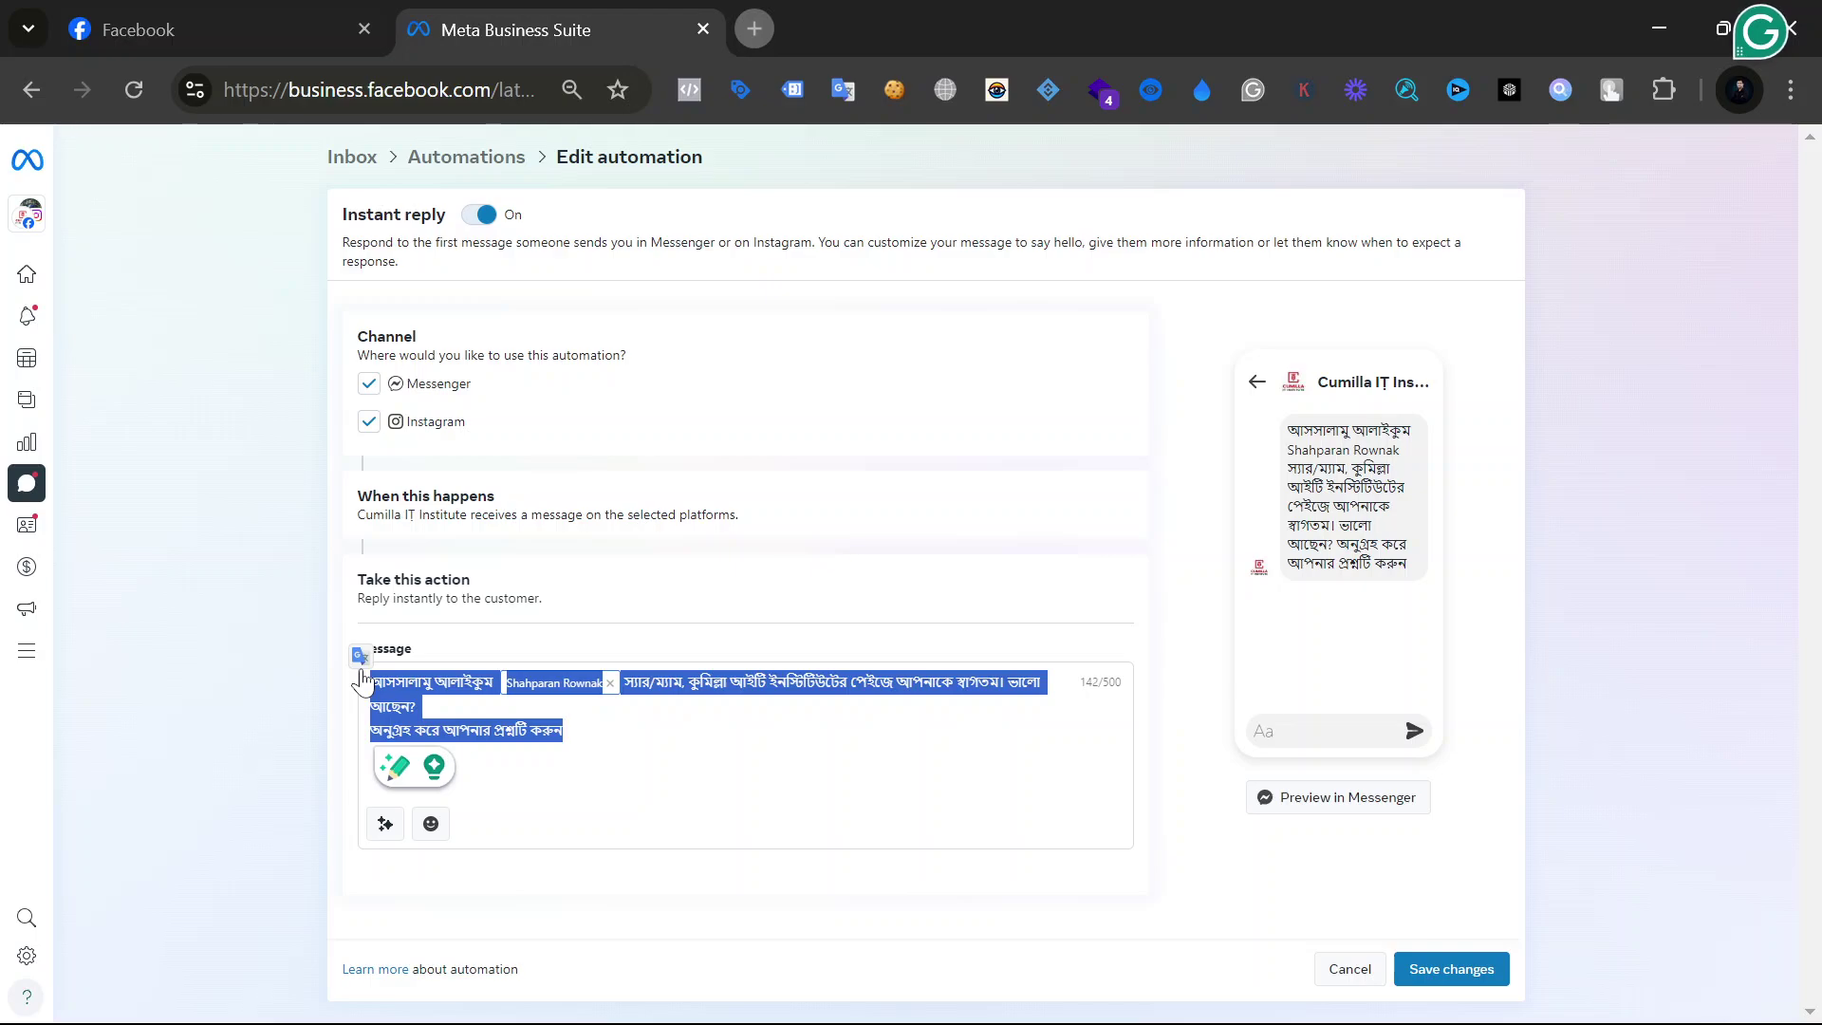
click(258, 649)
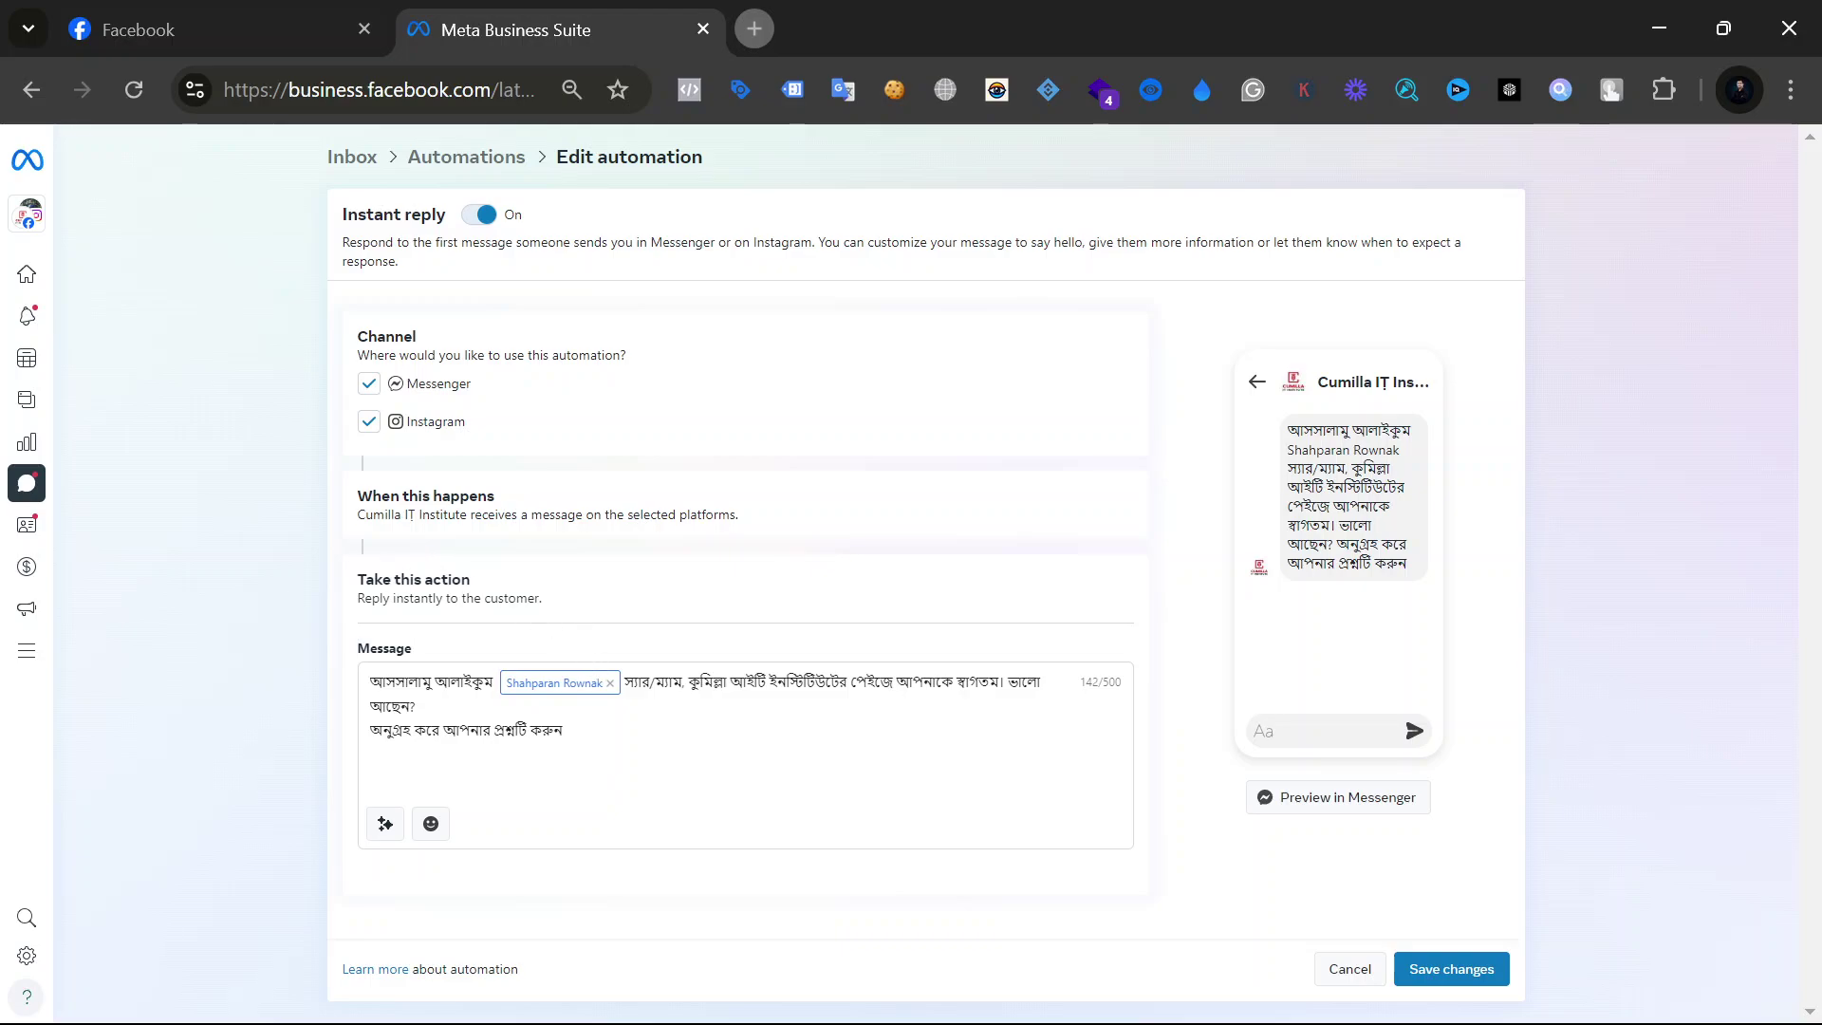
drag(370, 681, 415, 708)
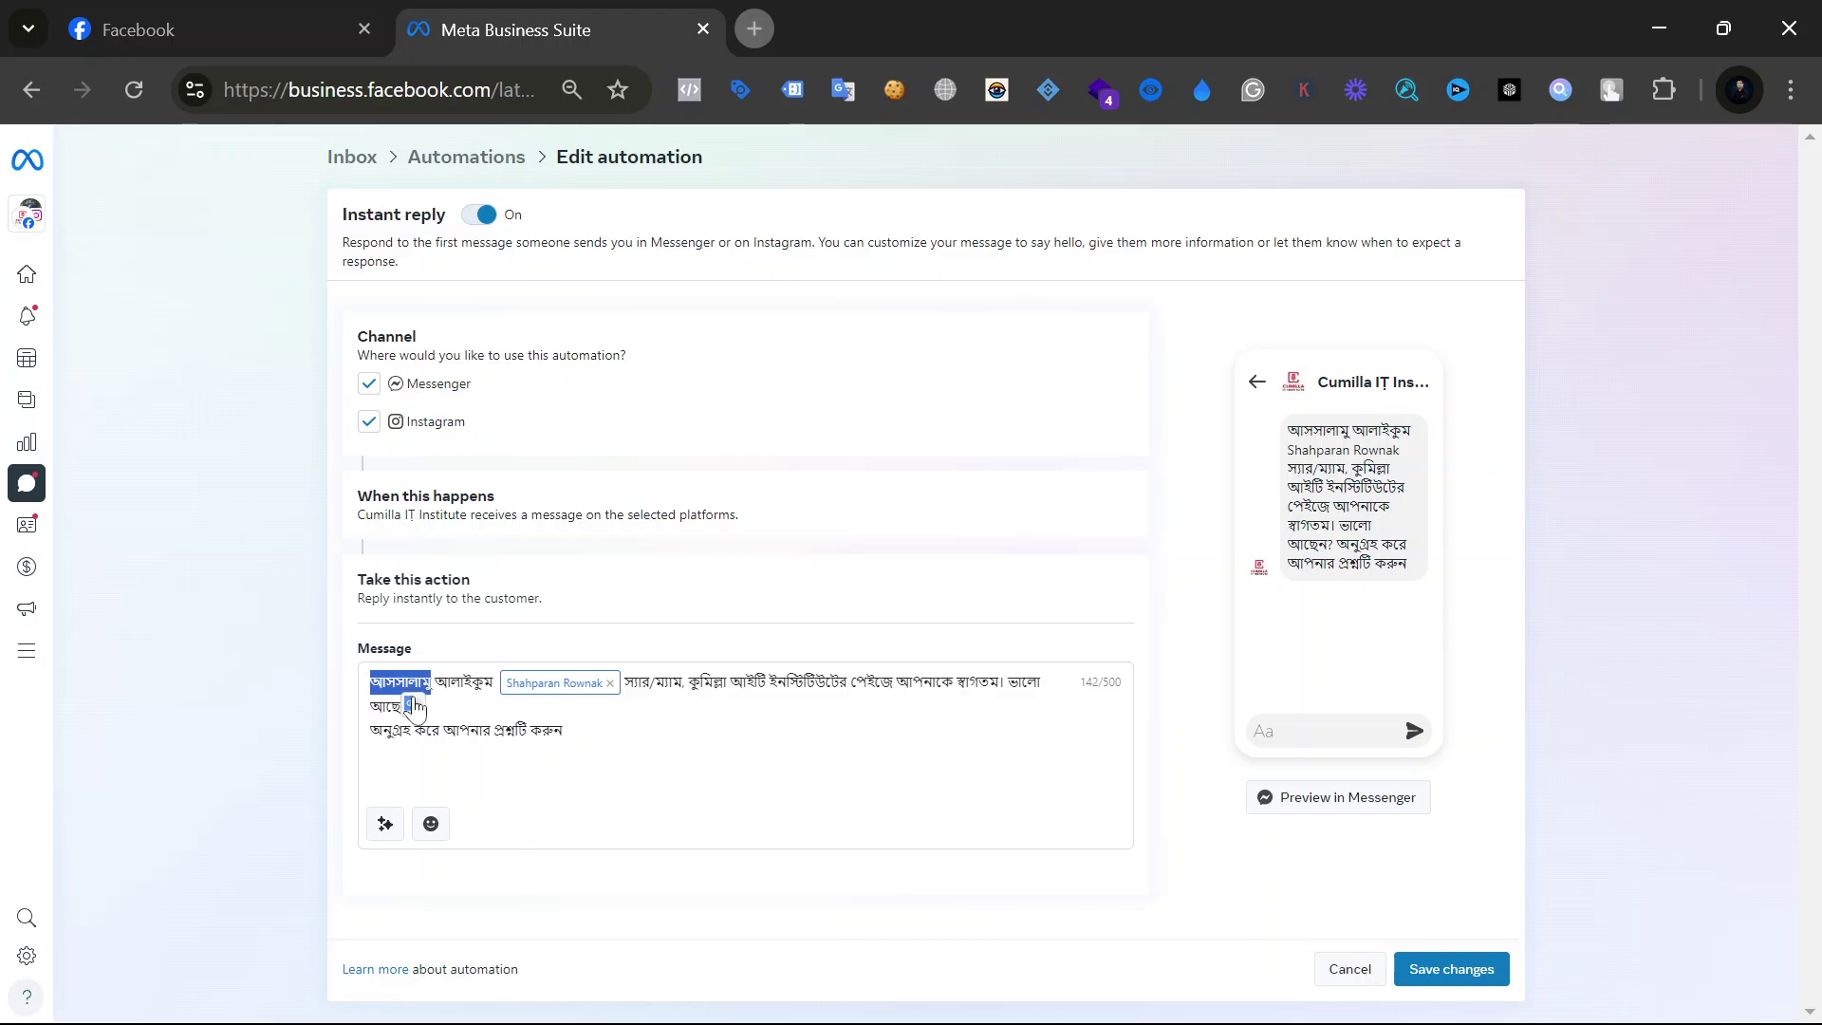
click(459, 731)
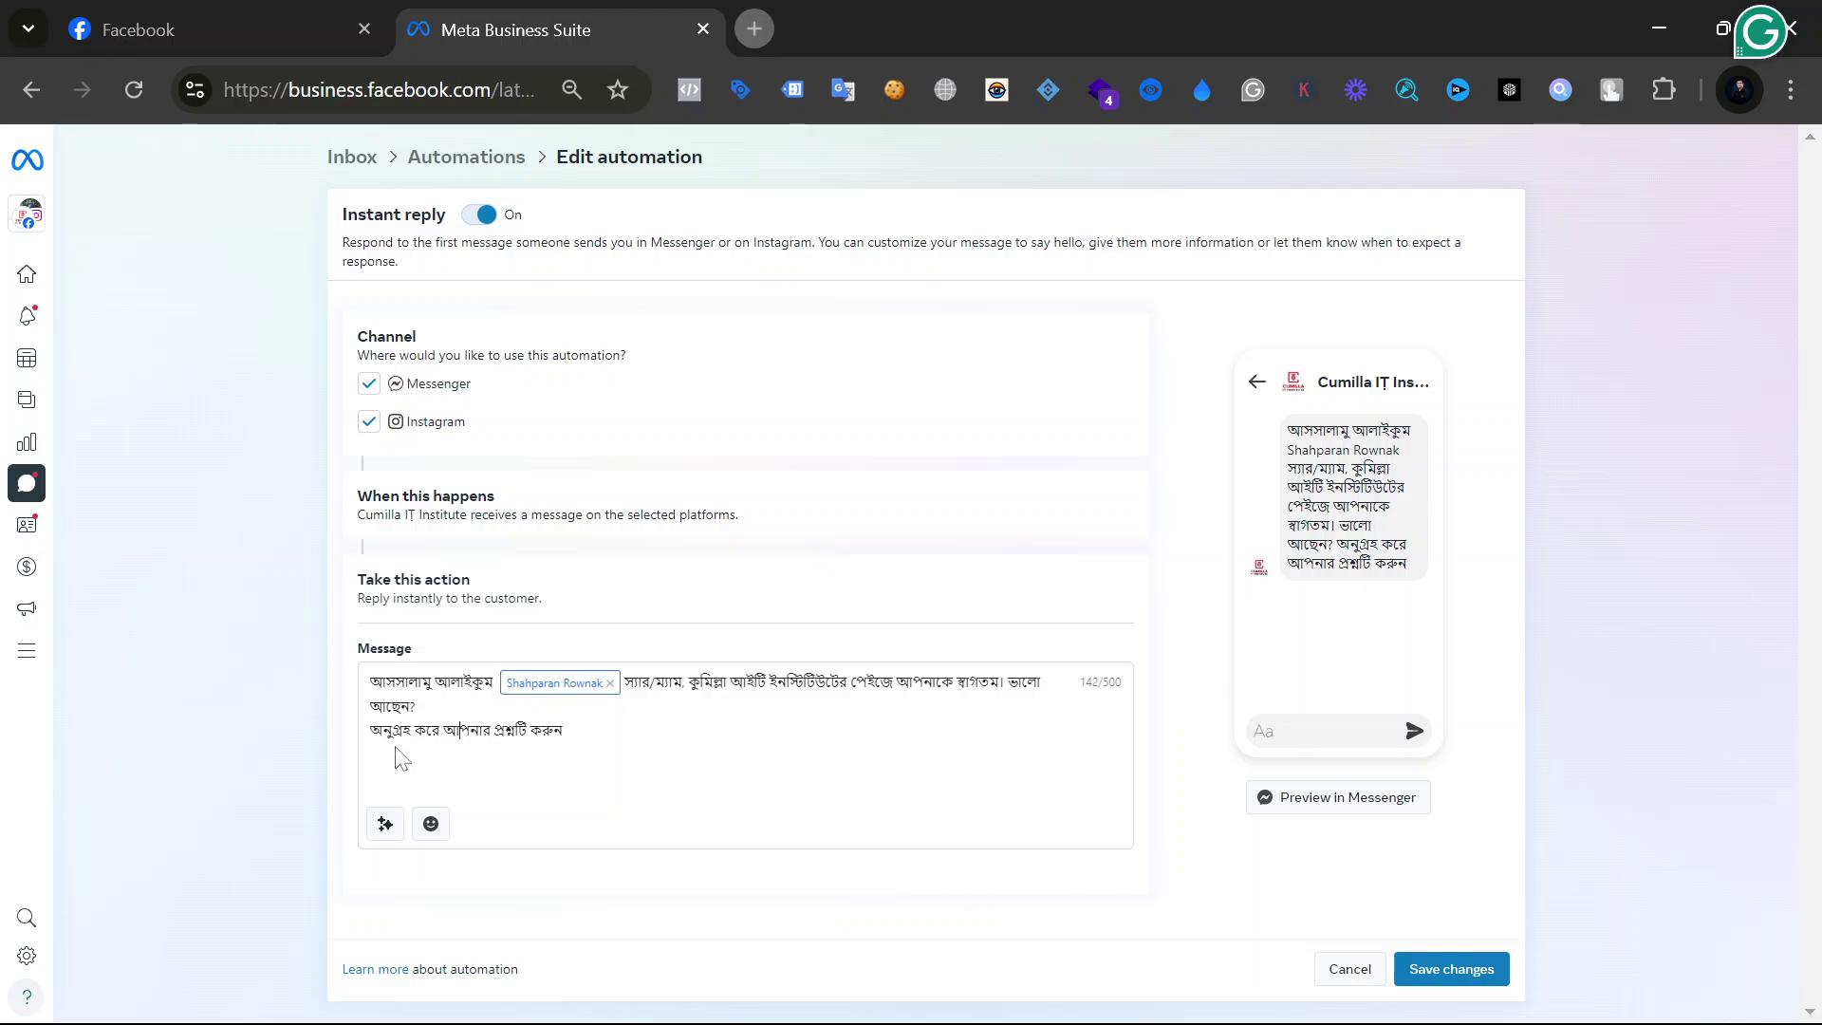
drag(564, 731, 542, 731)
click(566, 731)
drag(1008, 682, 564, 730)
click(566, 730)
double_click(398, 682)
click(426, 856)
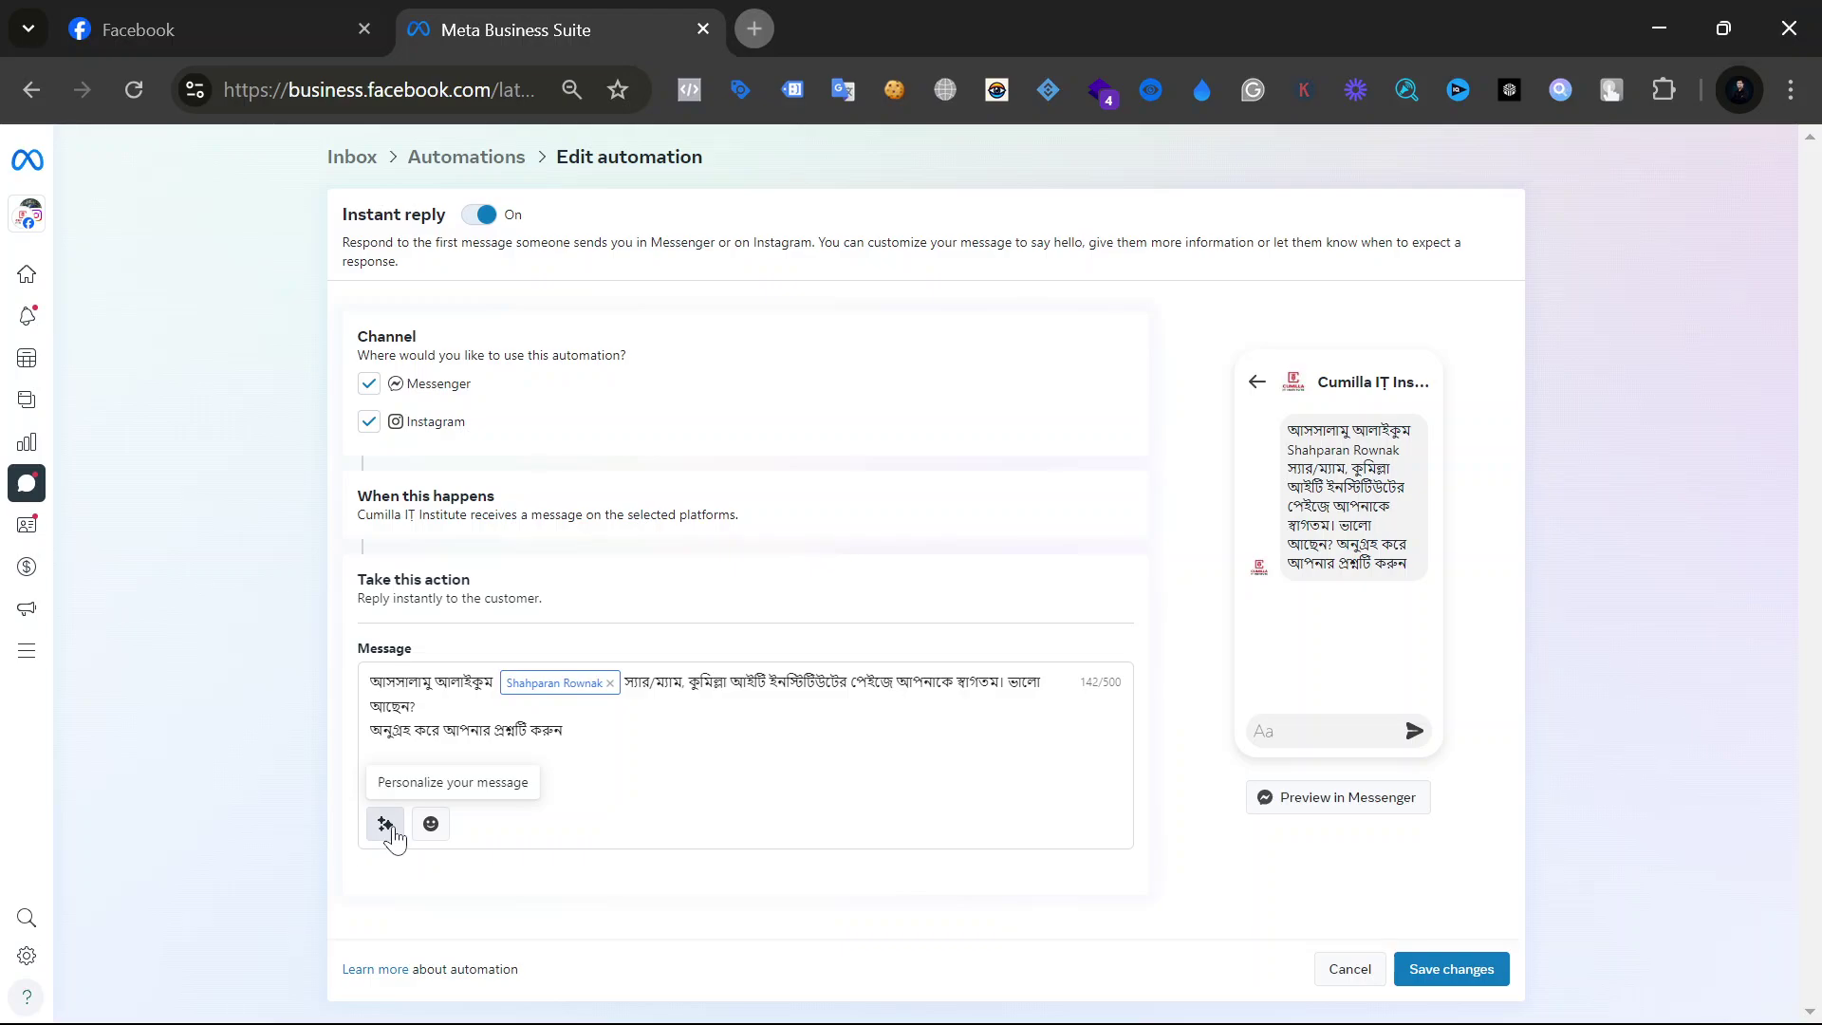
Step: Review the personalization fields offered for the Instant reply message, then close the dialog without adding one
click(386, 823)
click(394, 839)
click(387, 823)
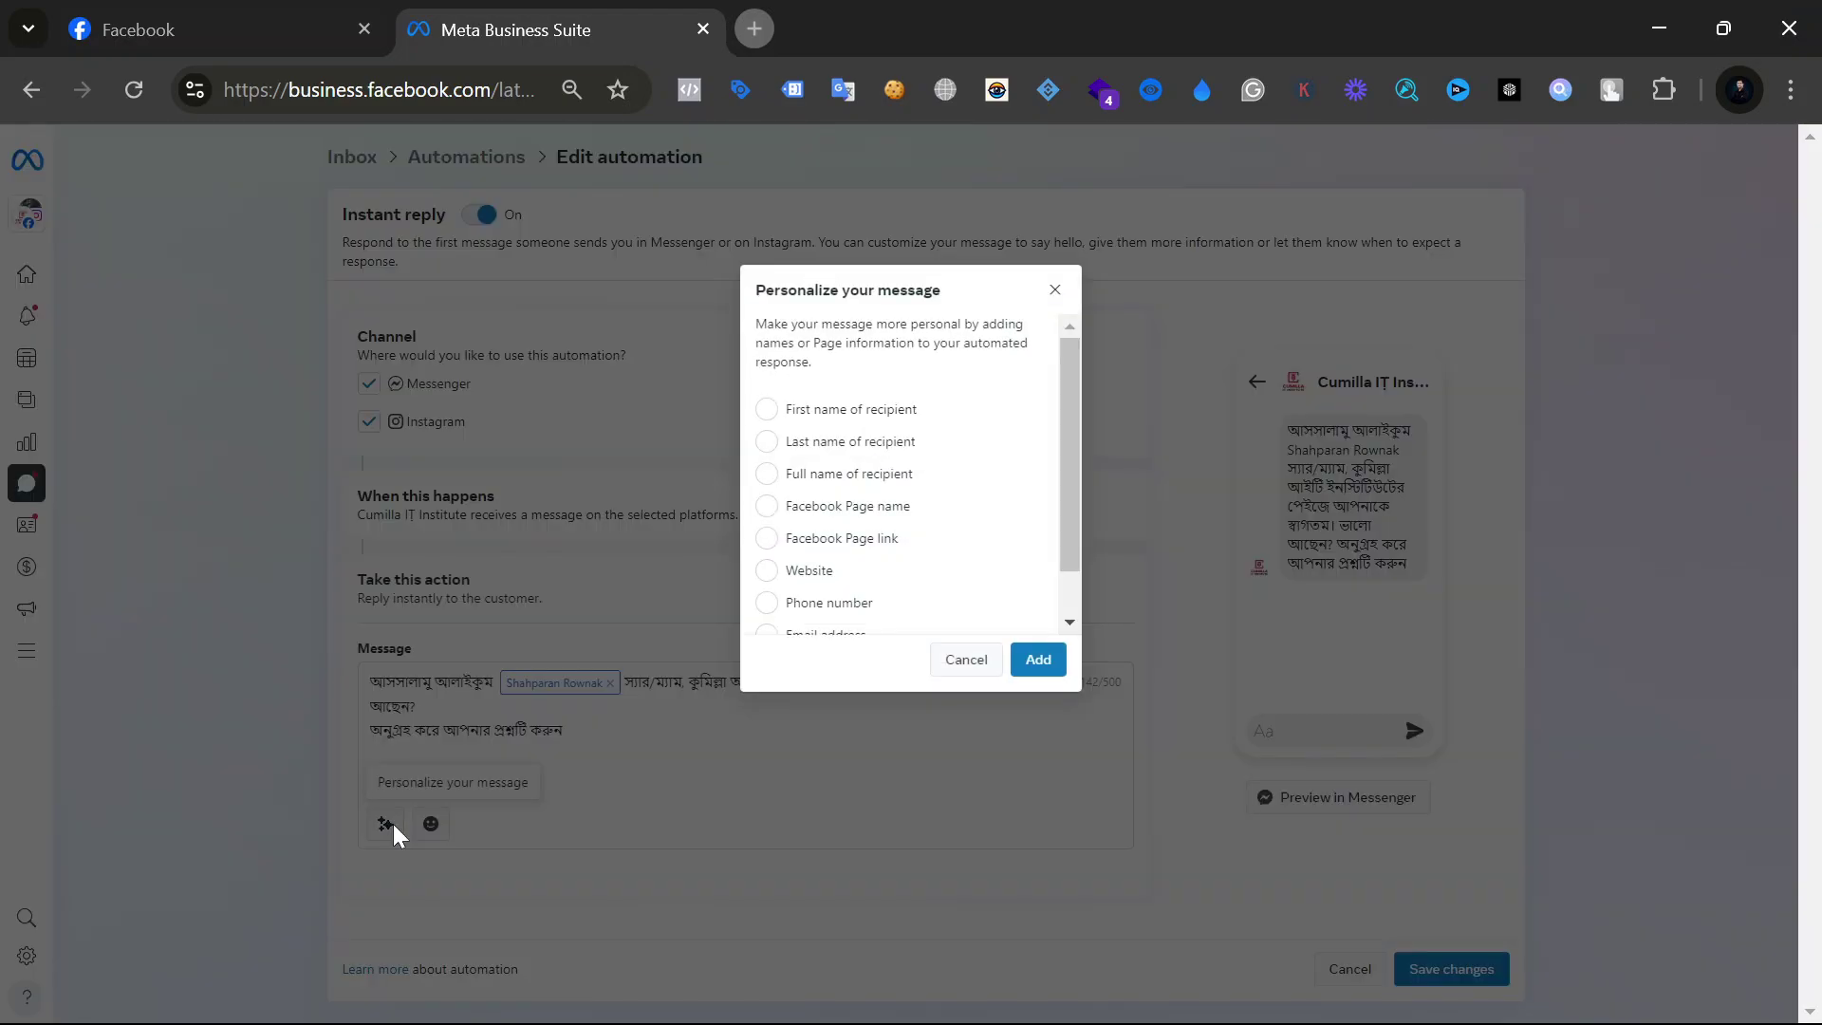
scroll(804, 557, down, 1)
scroll(803, 560, up, 1)
scroll(952, 601, down, 1)
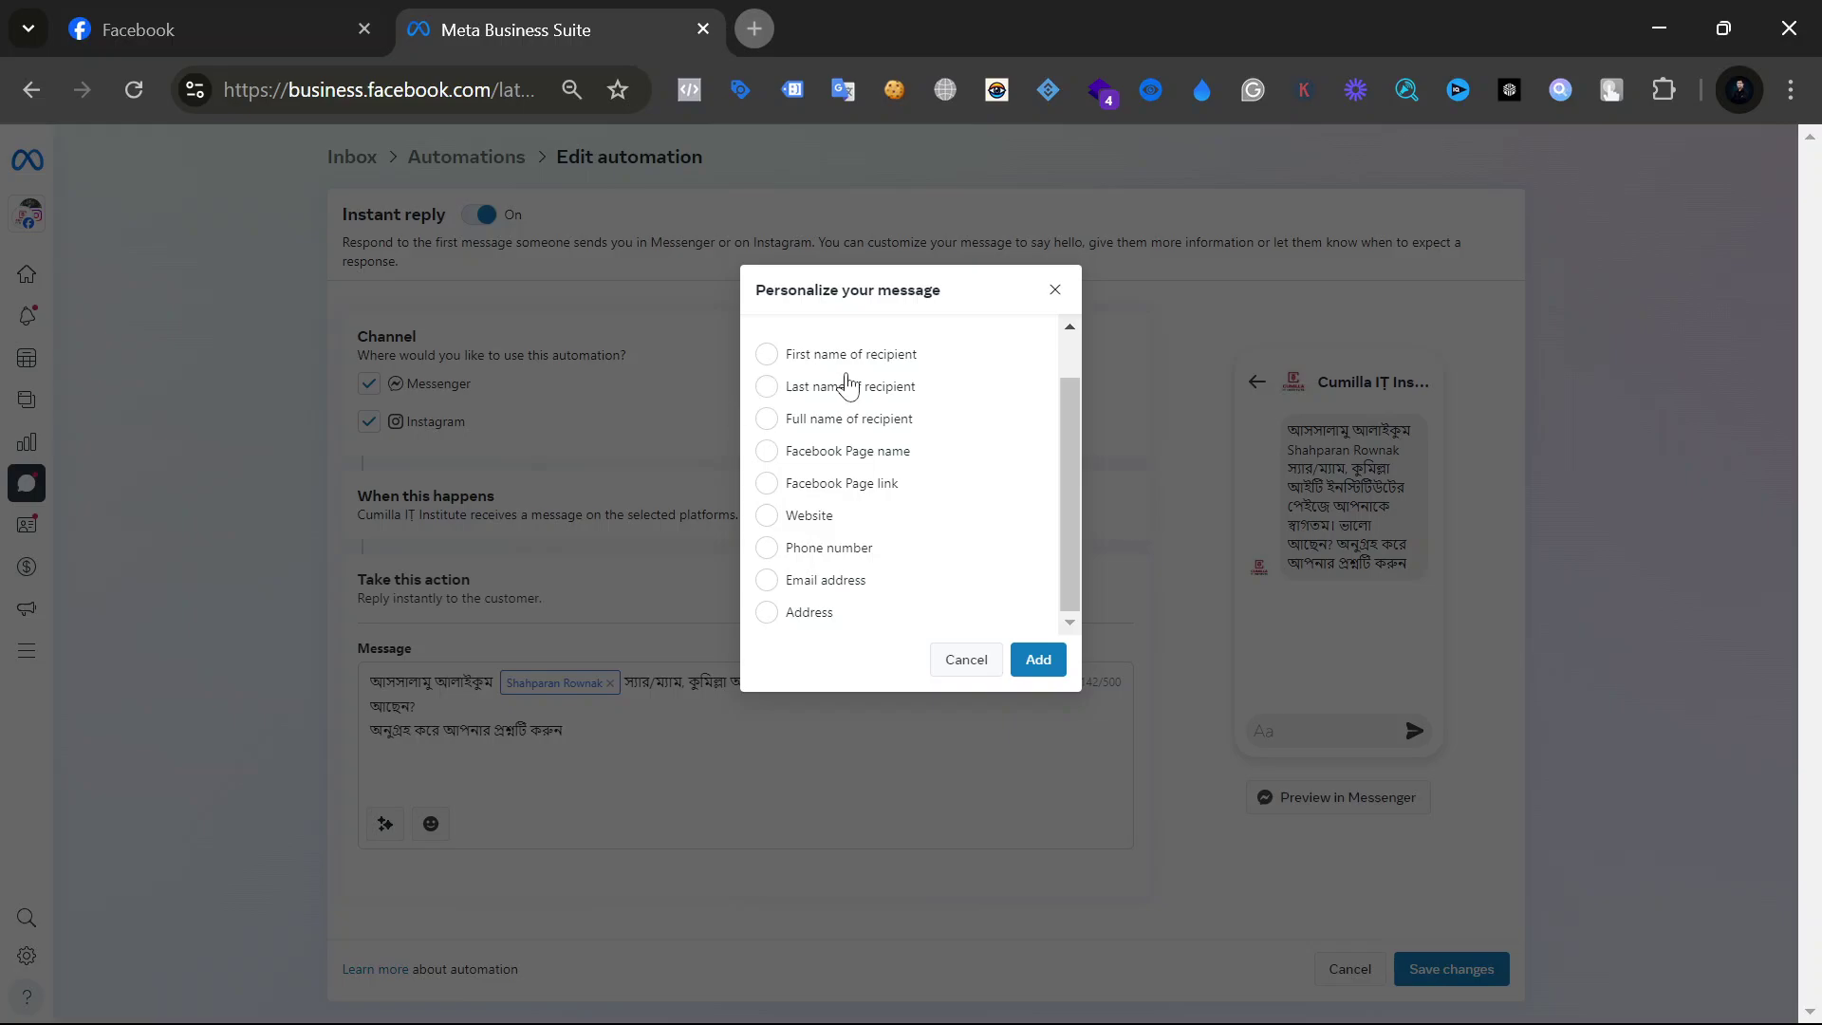
click(984, 670)
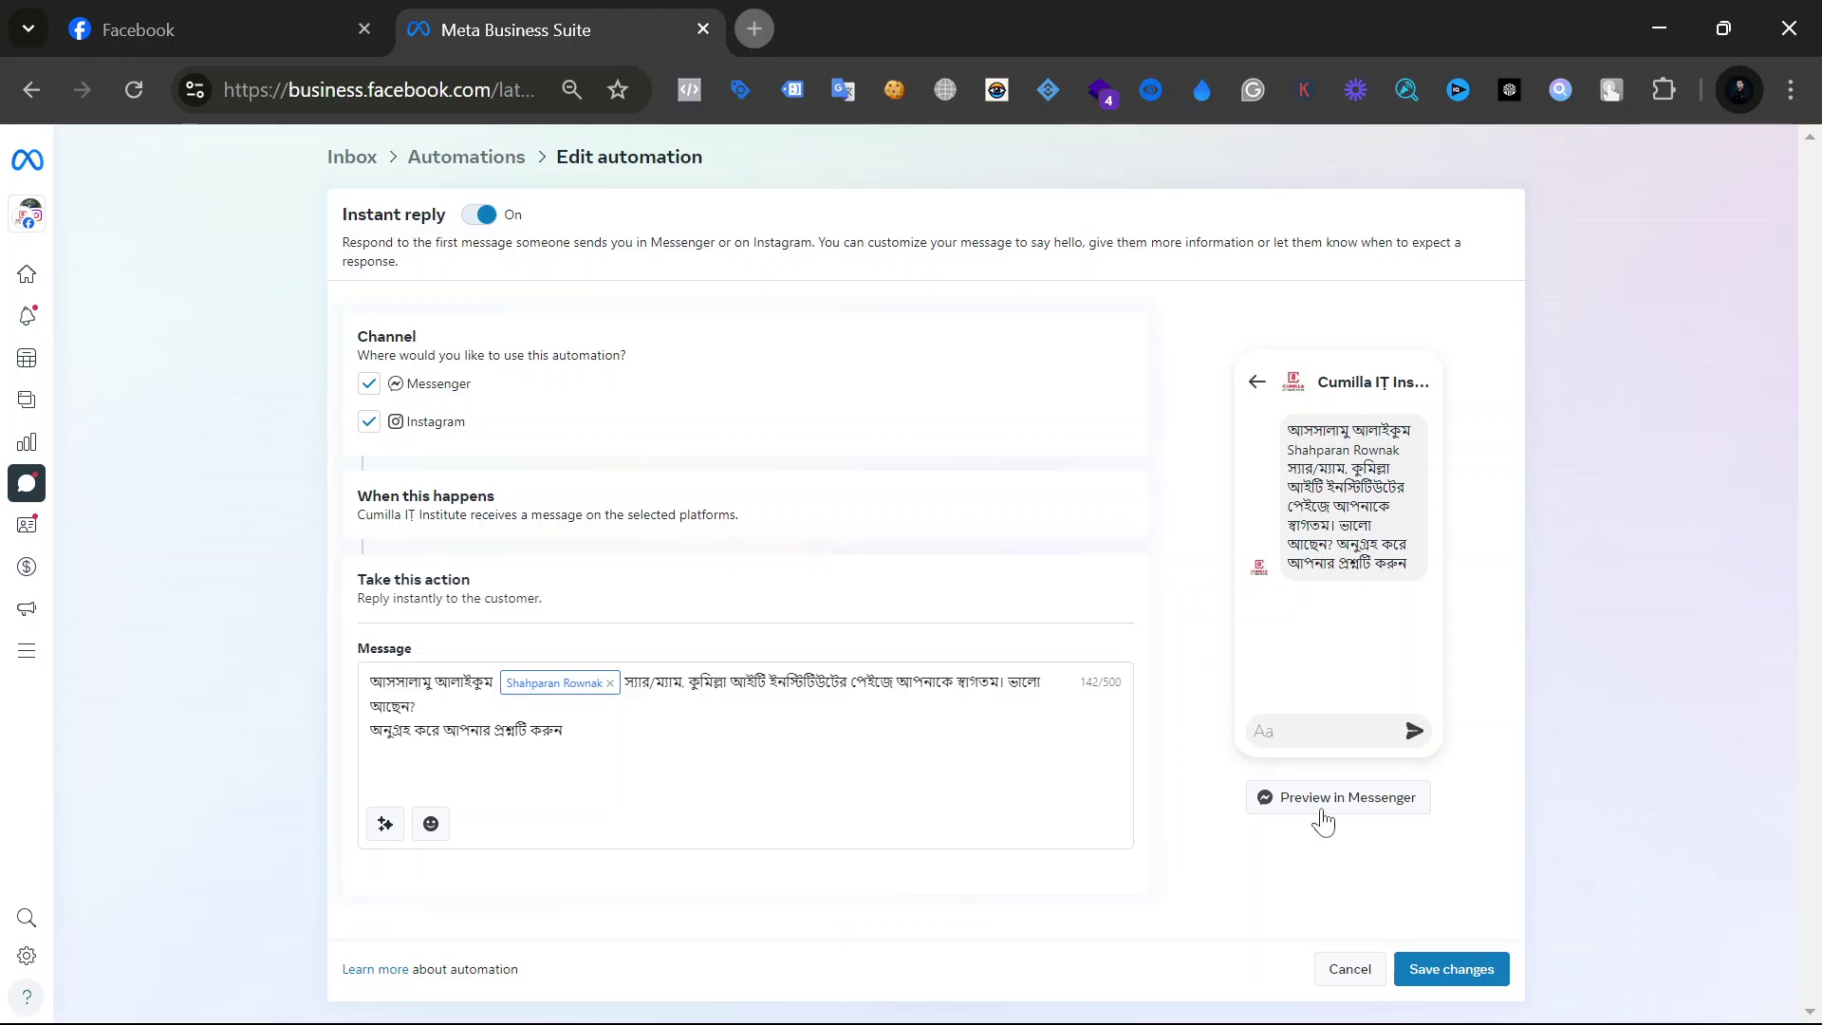
Step: Save the Instant reply changes and open the Frequently asked questions automation for editing
click(1433, 977)
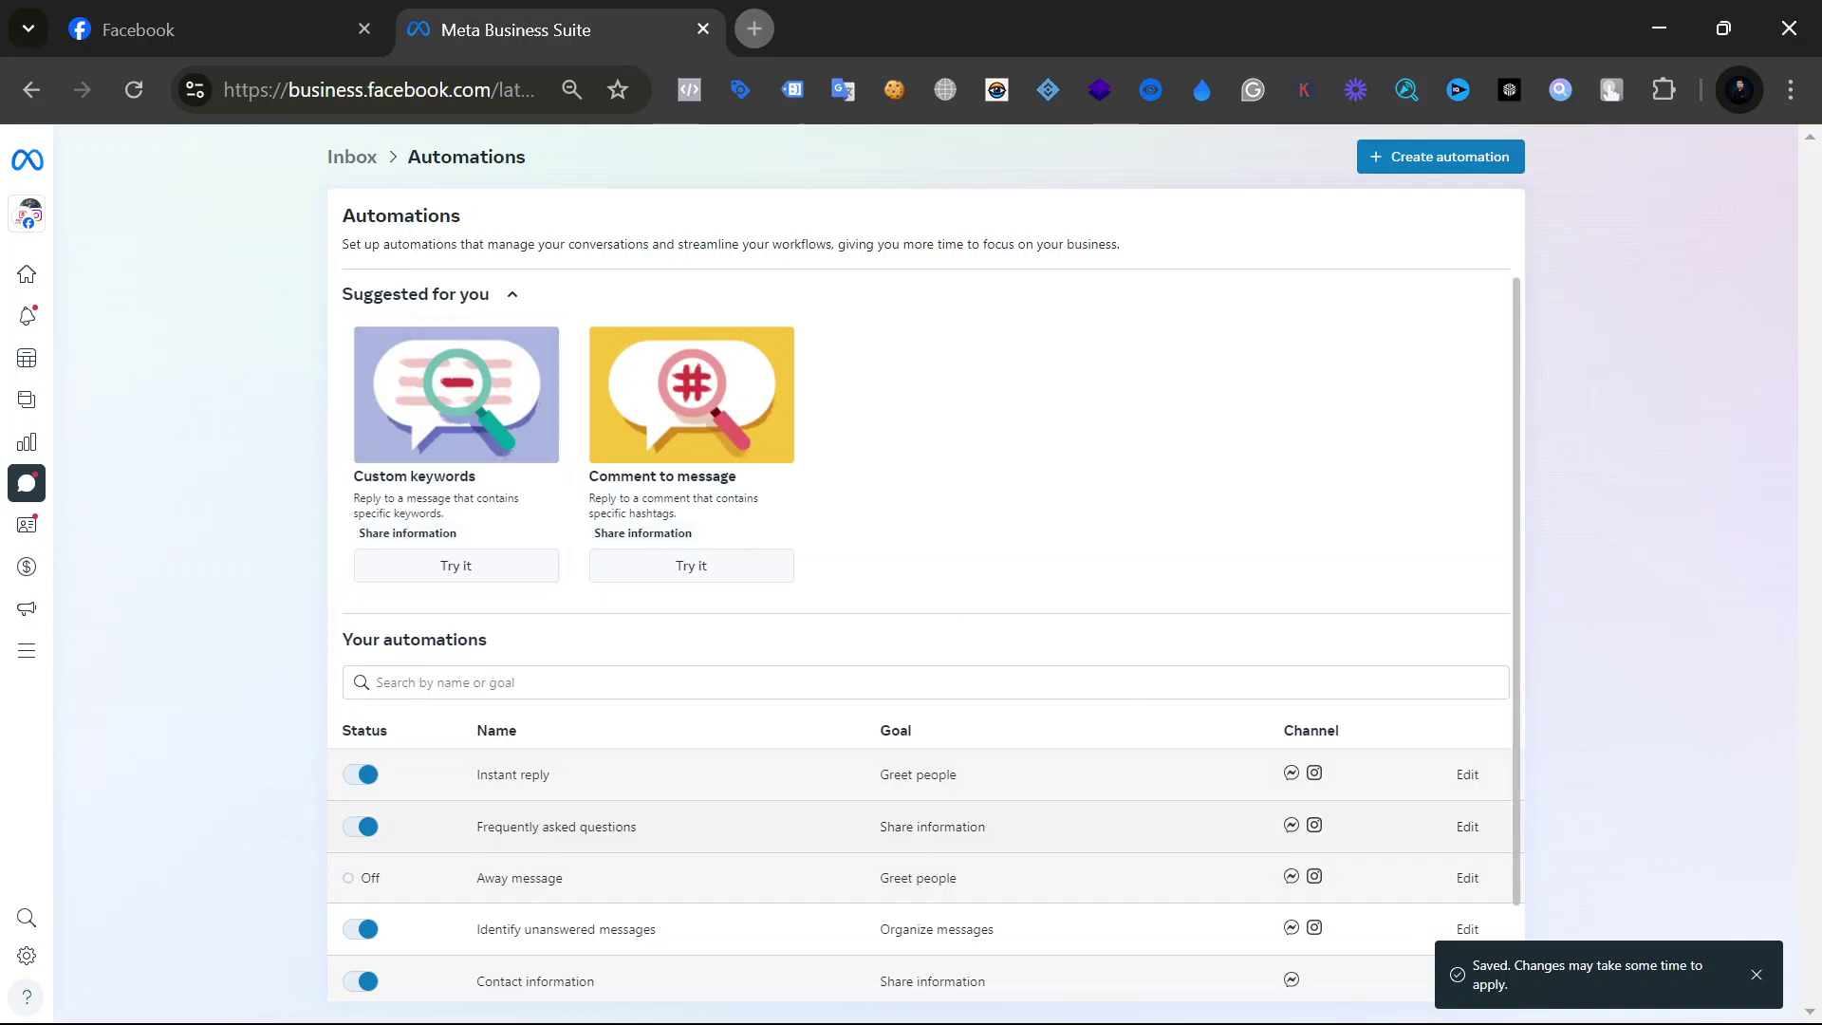
click(1466, 828)
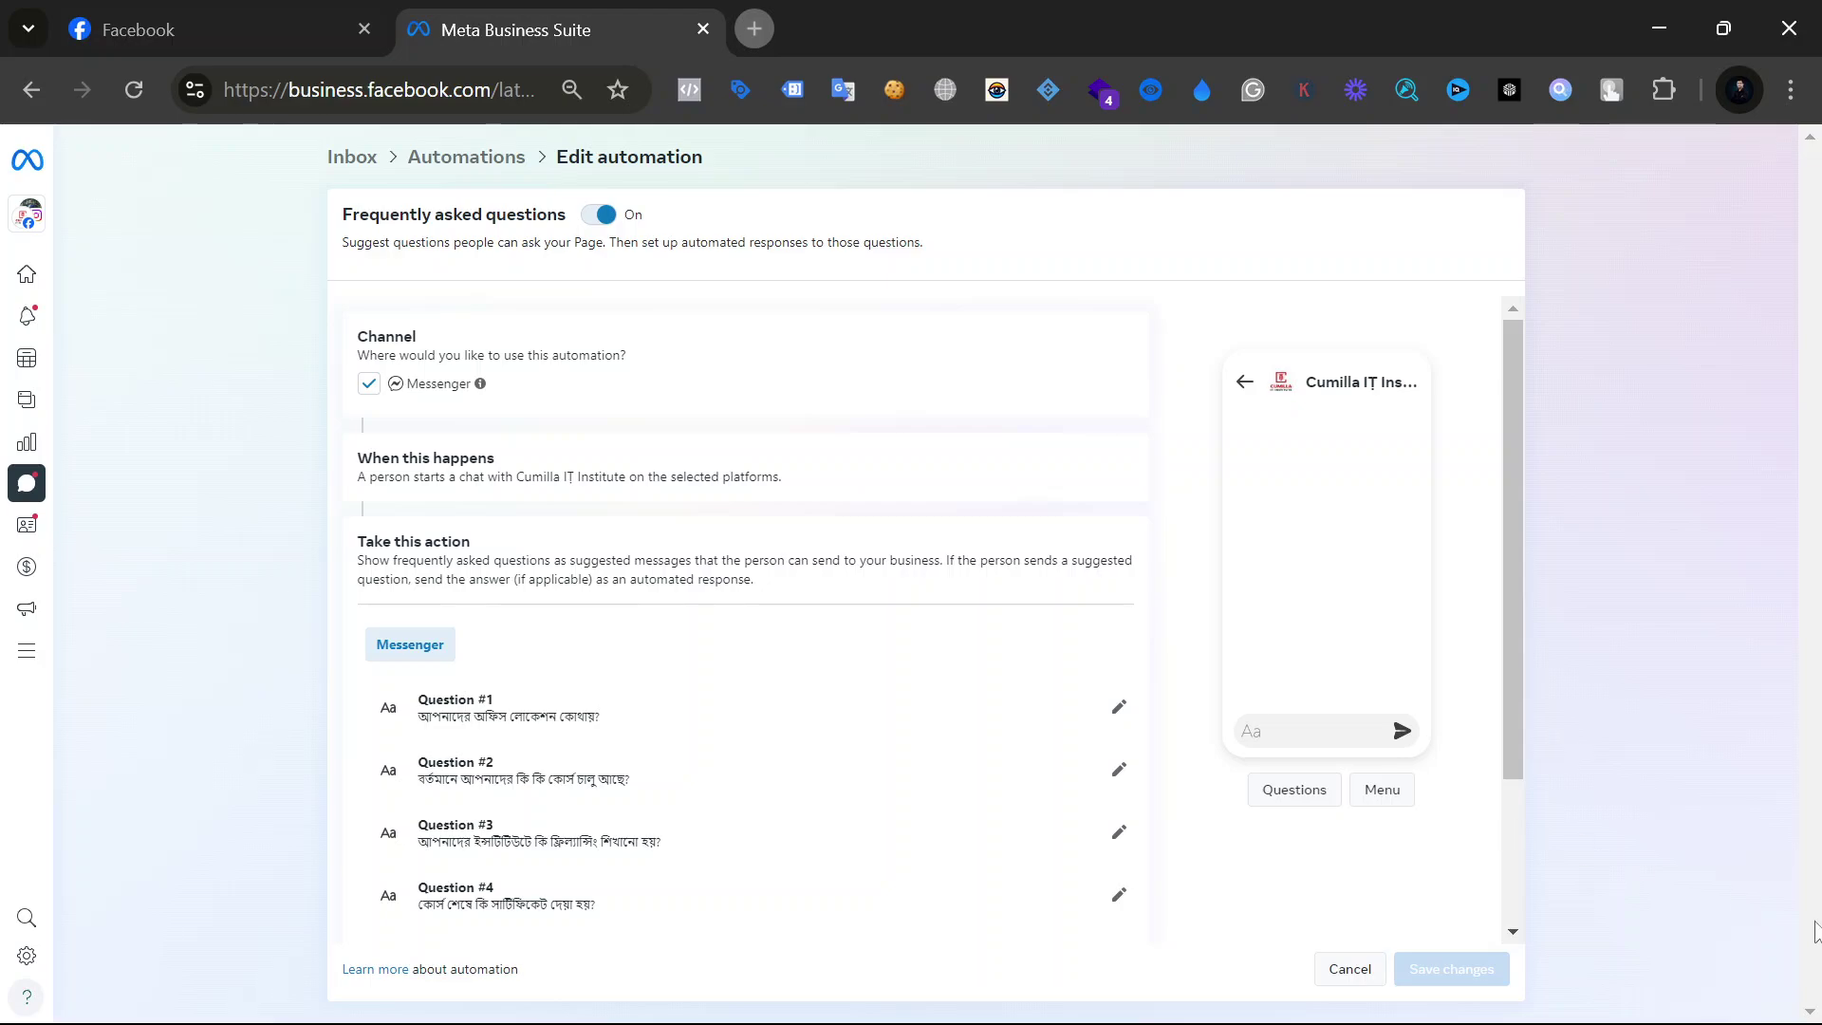
Step: Expand Question #1 about the office location and review its automated response and the options below it
click(994, 707)
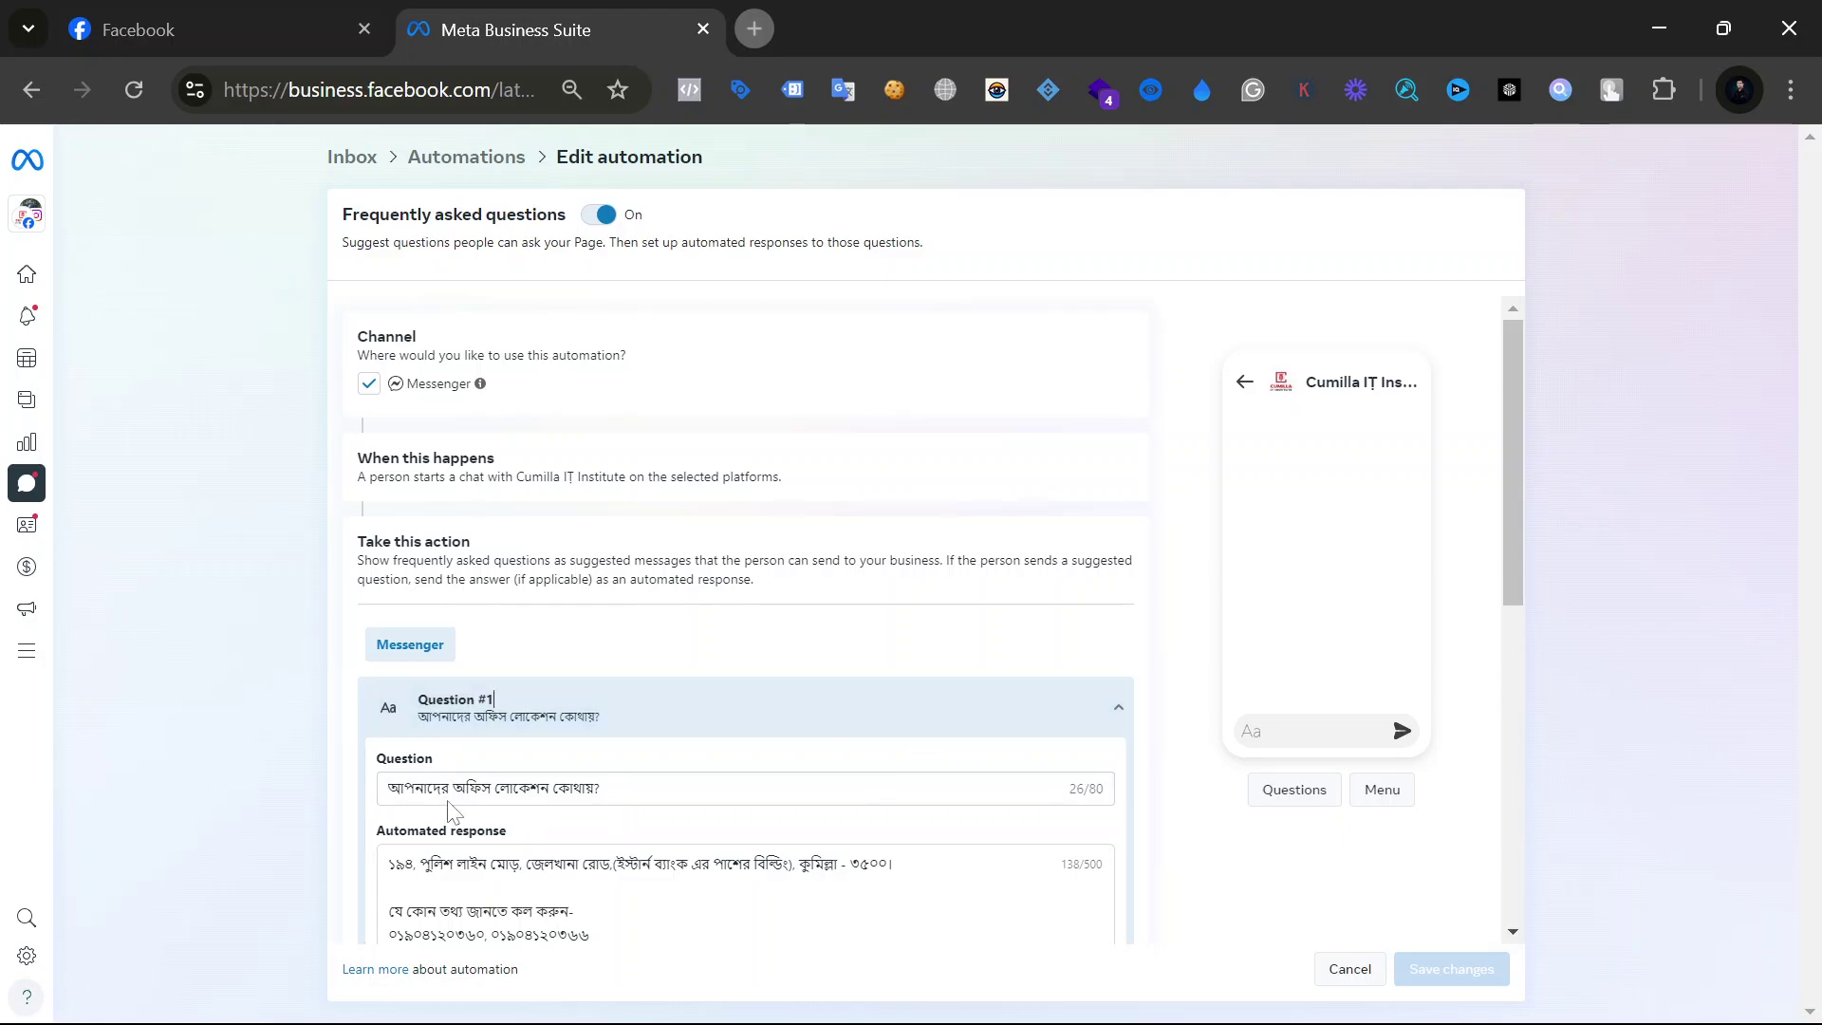
scroll(566, 778, down, 1)
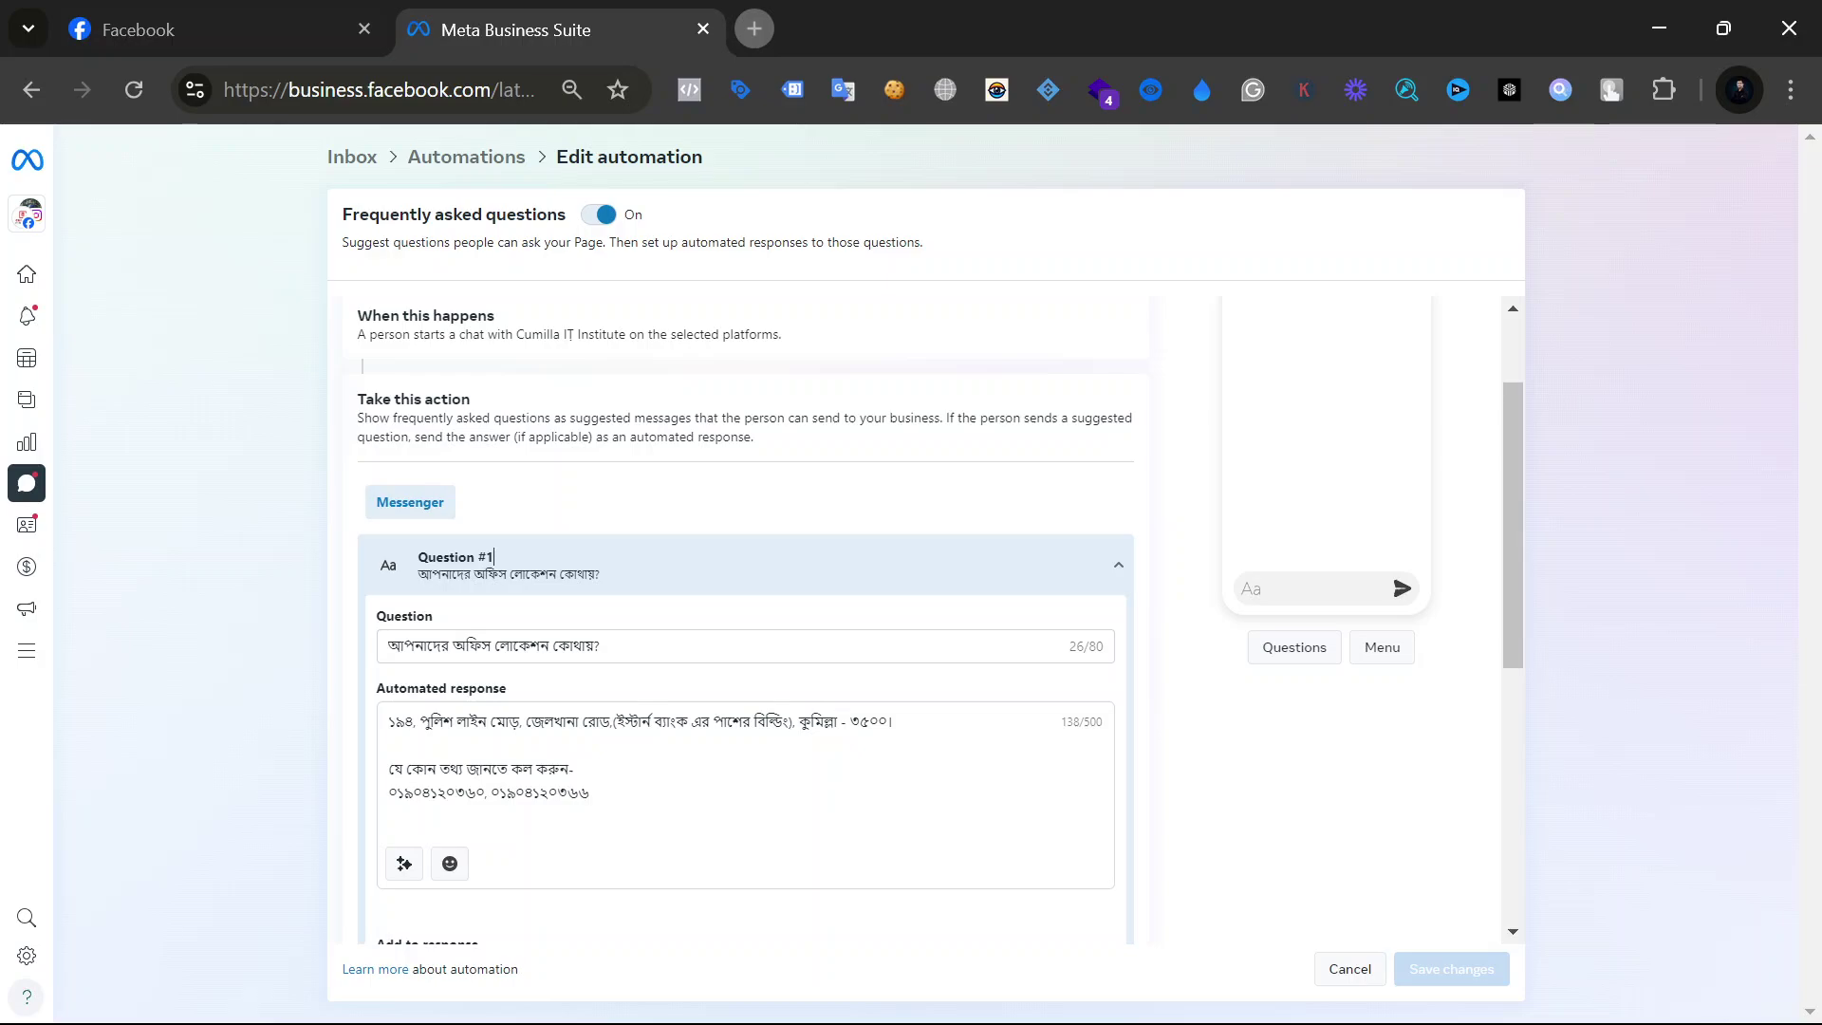
scroll(745, 616, down, 3)
scroll(410, 725, down, 3)
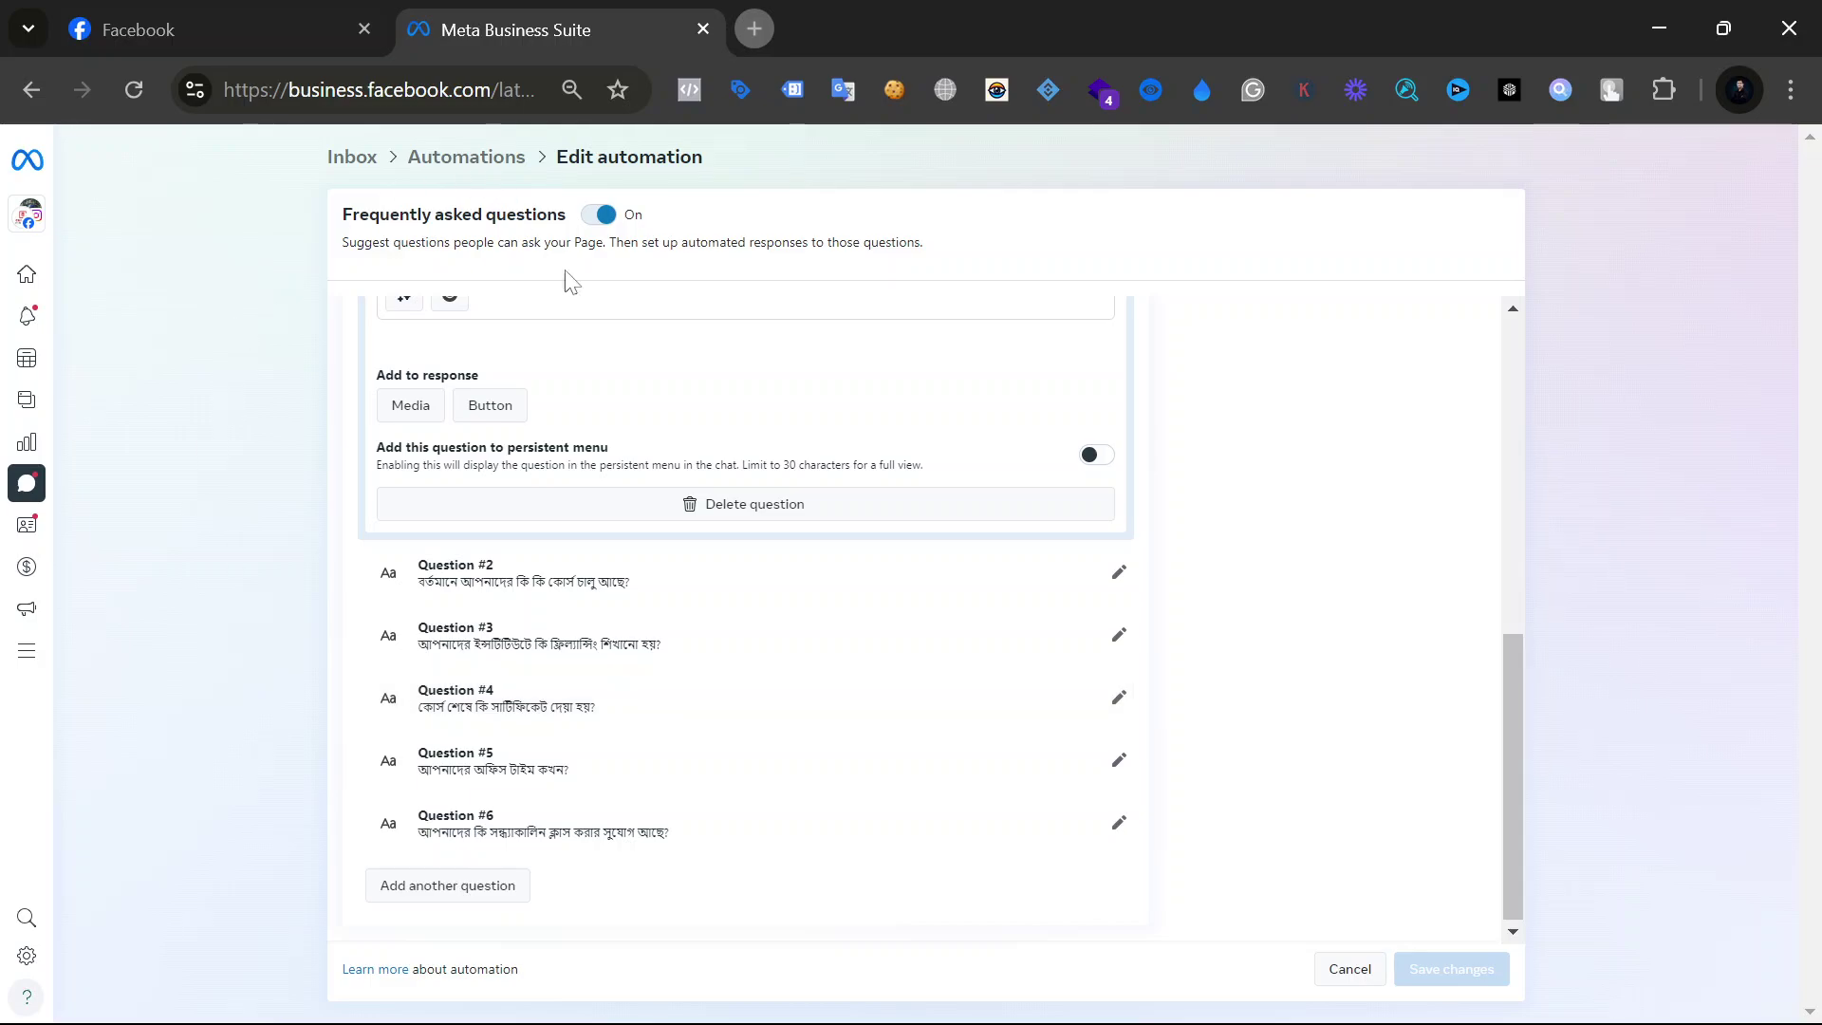
Step: Expand Question #2 about the available courses and remove one blank line before the scholarship sentence in its automated response
click(644, 598)
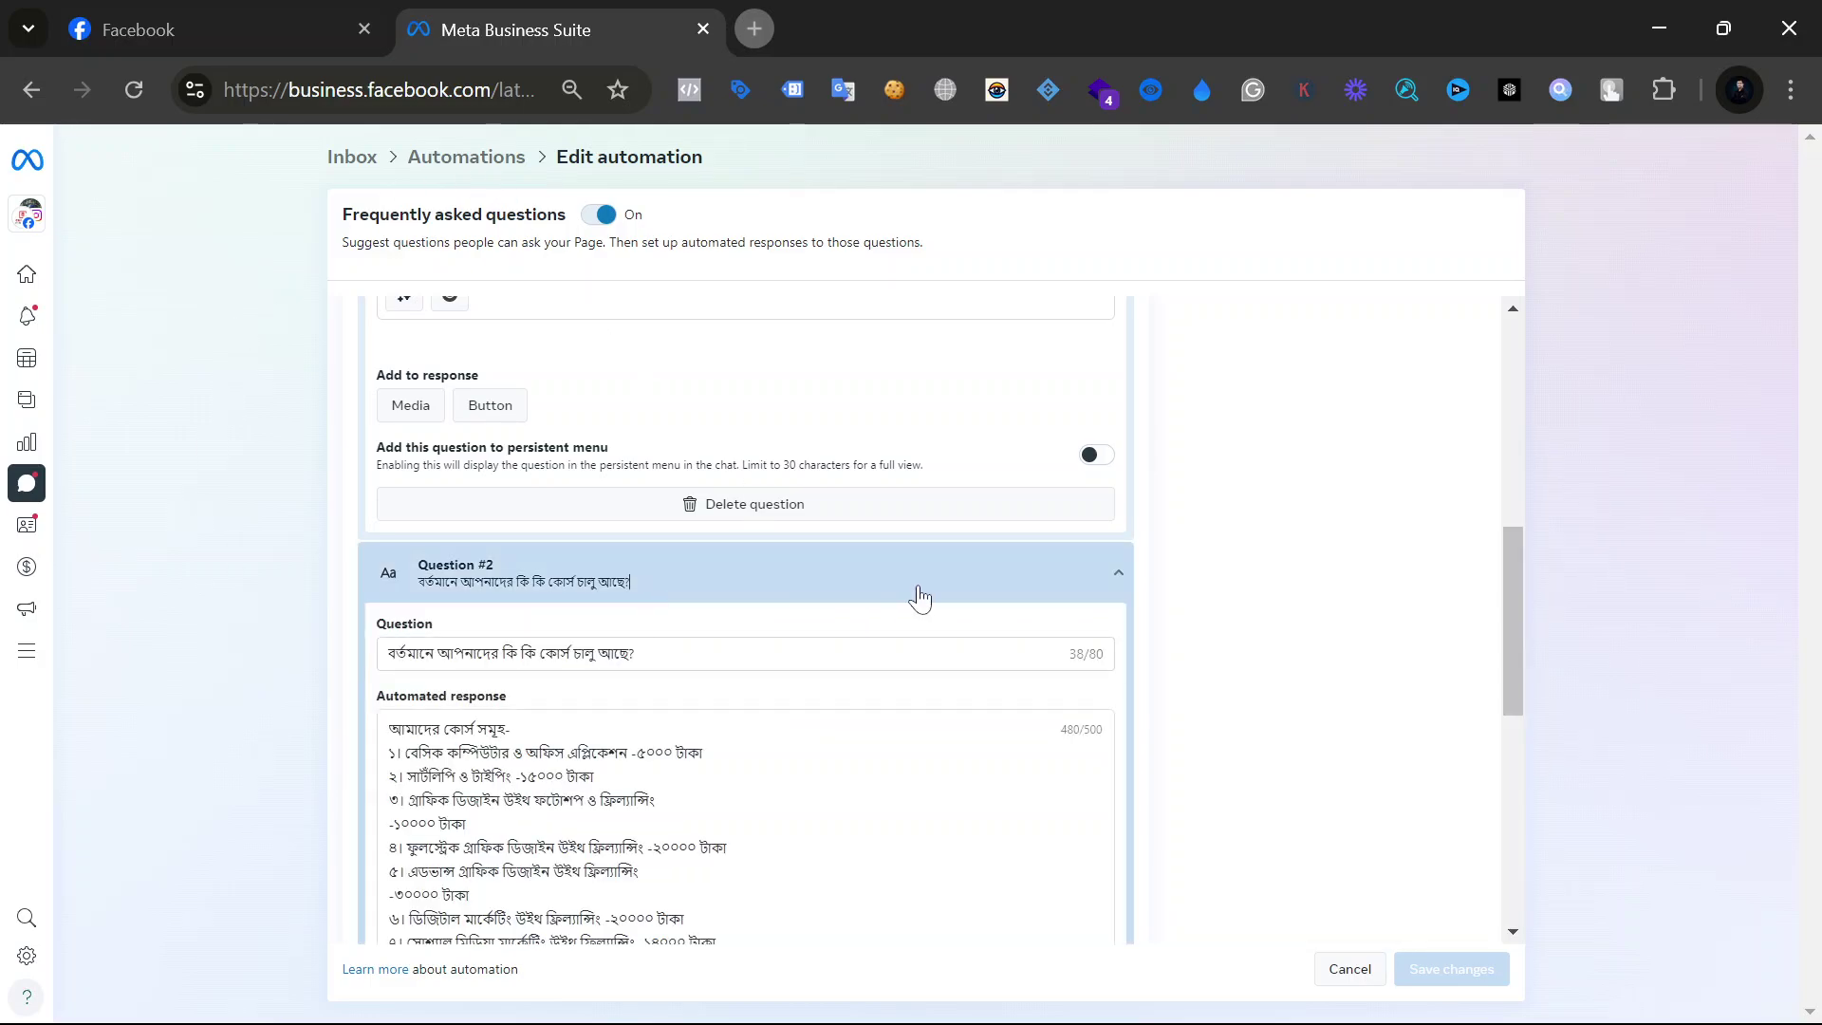
scroll(918, 597, down, 3)
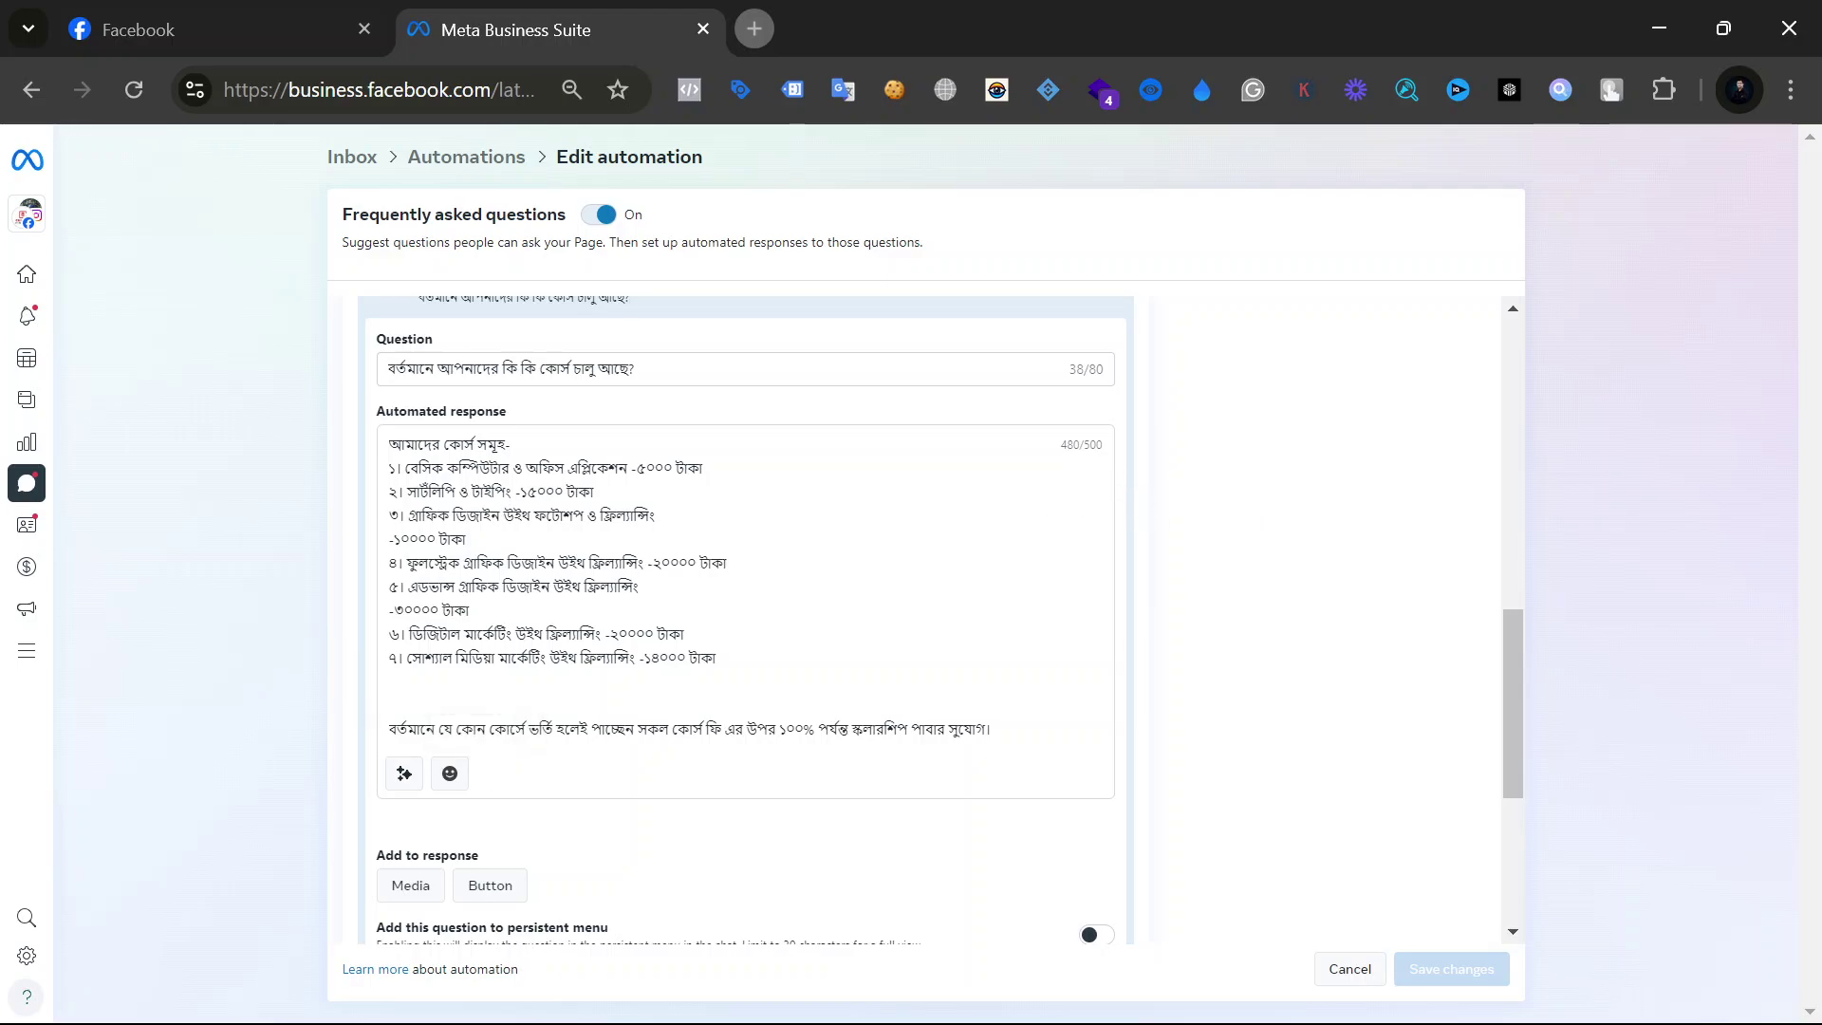
click(391, 705)
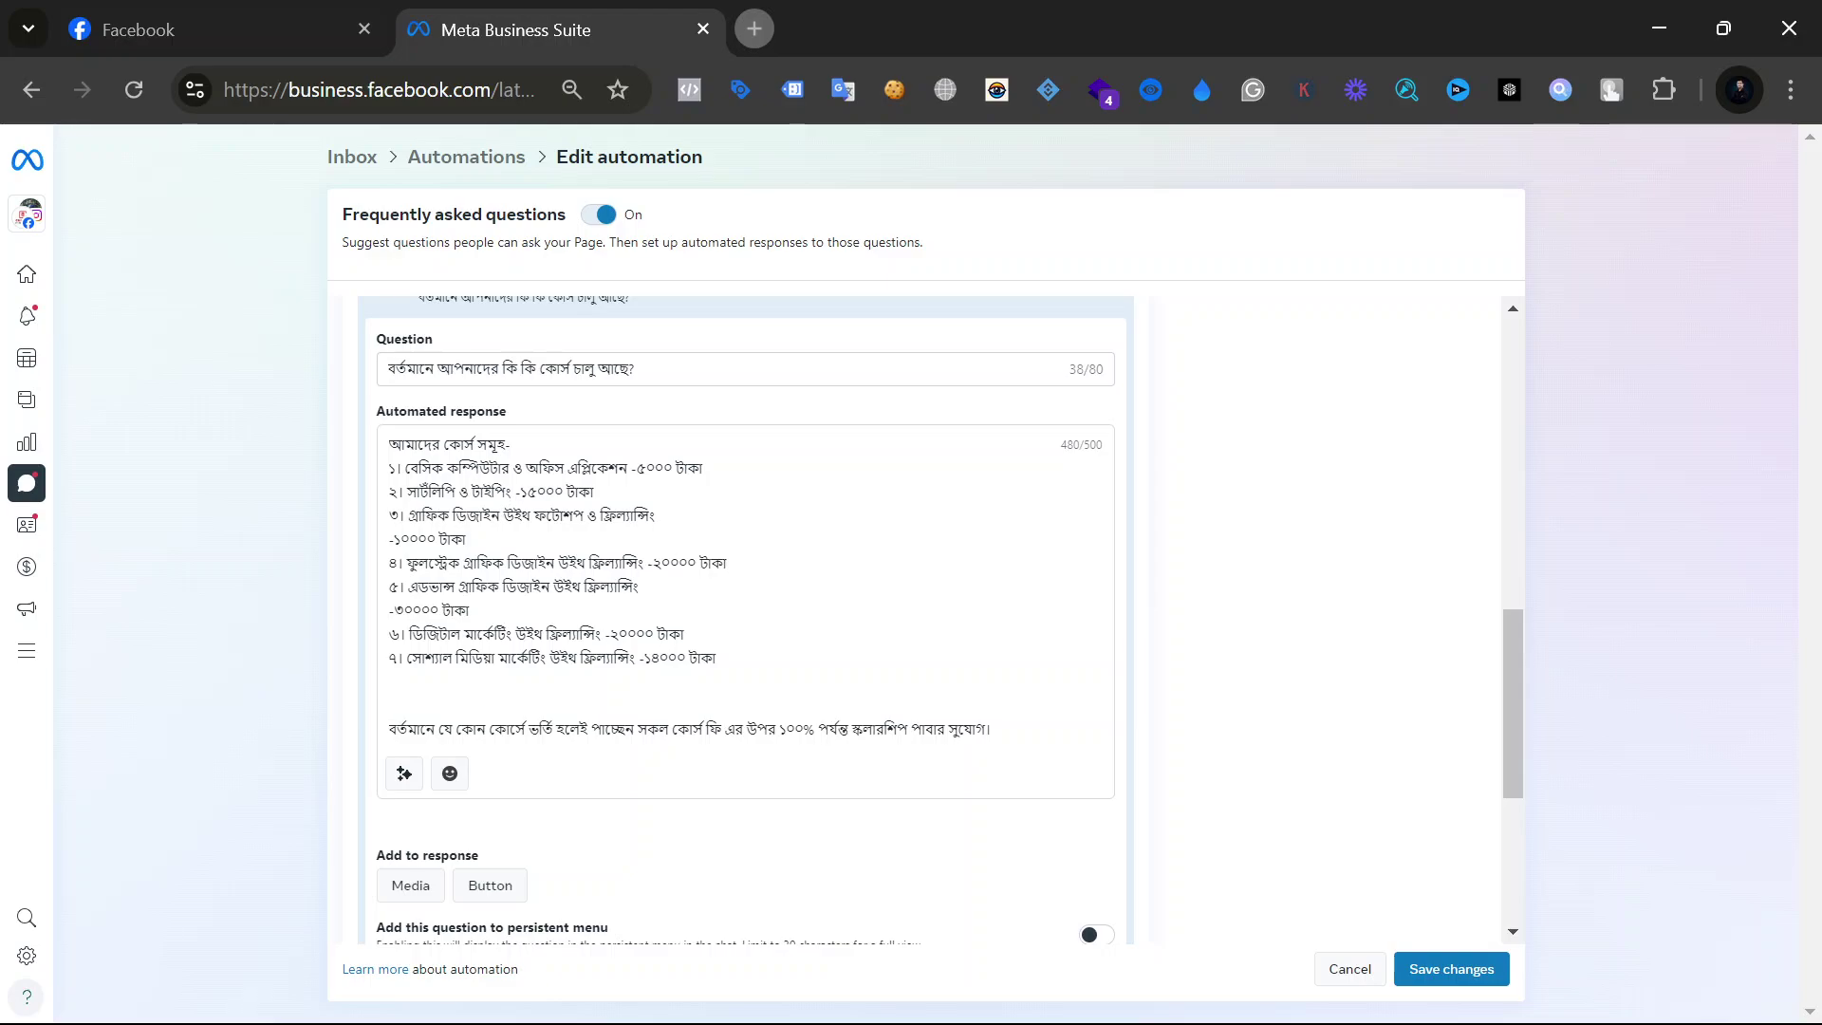
key(BackSpace)
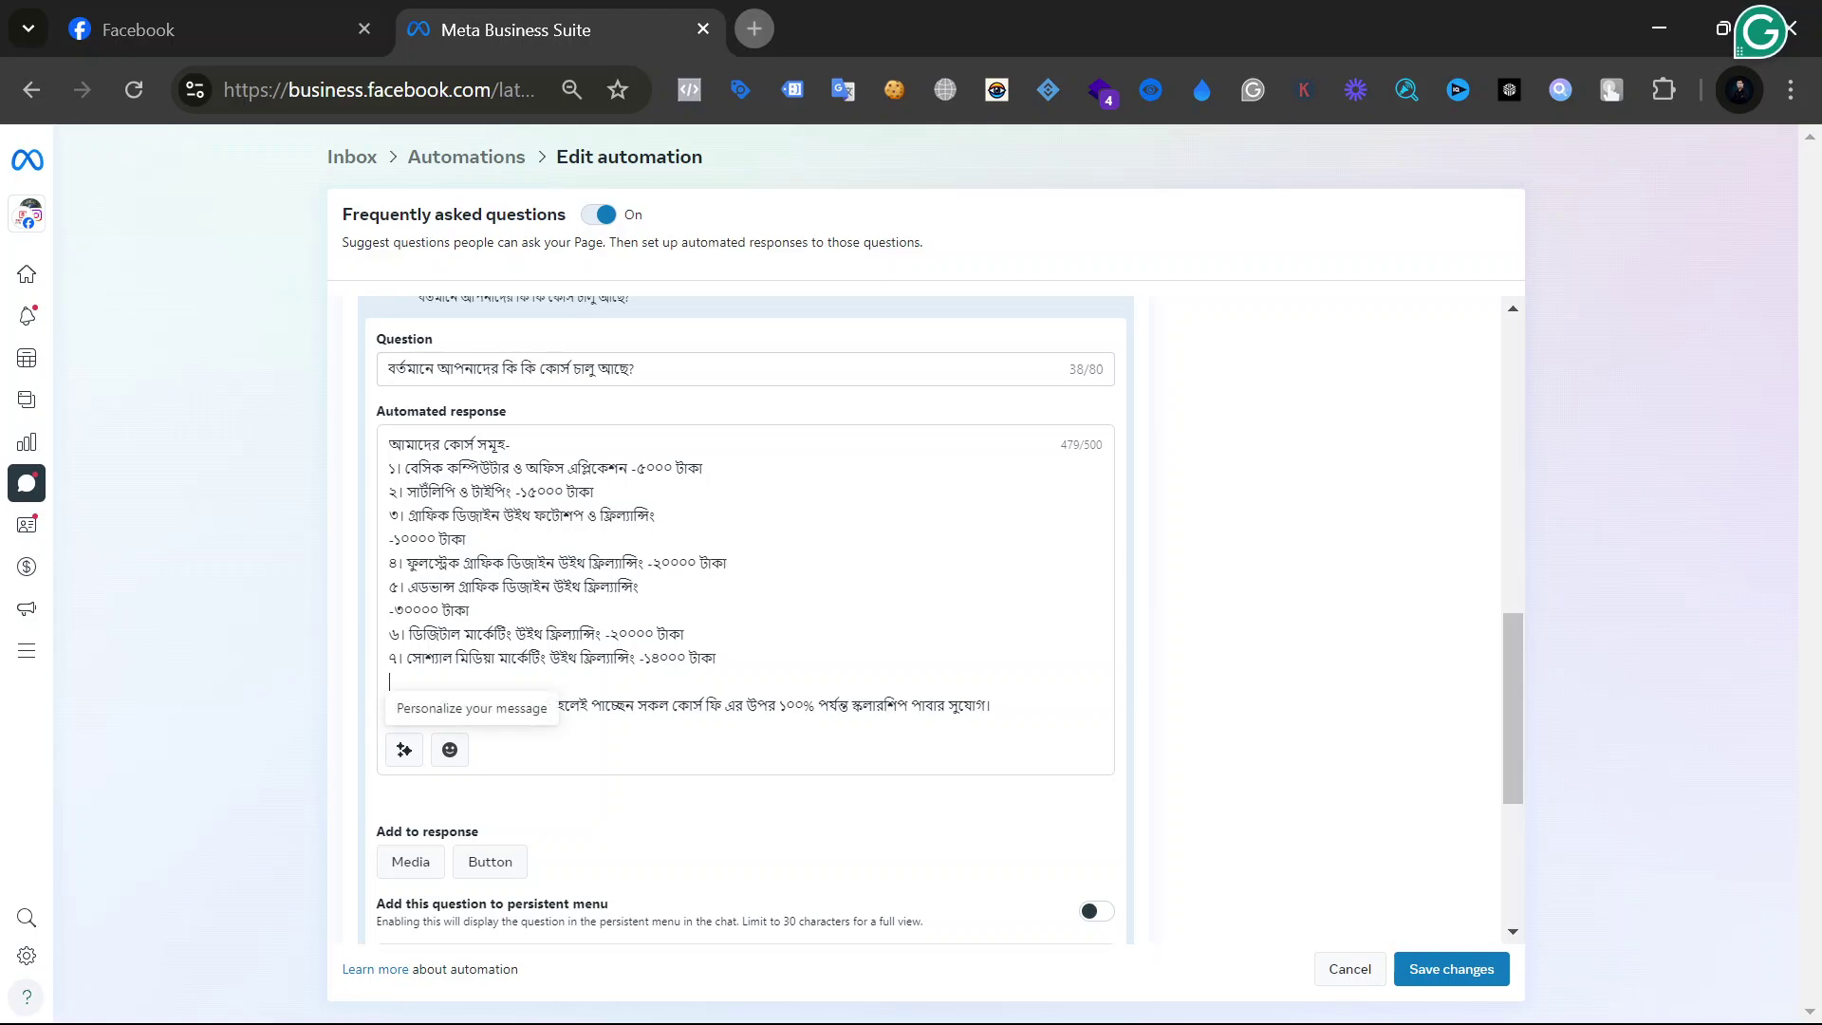
scroll(546, 603, down, 3)
scroll(545, 604, down, 2)
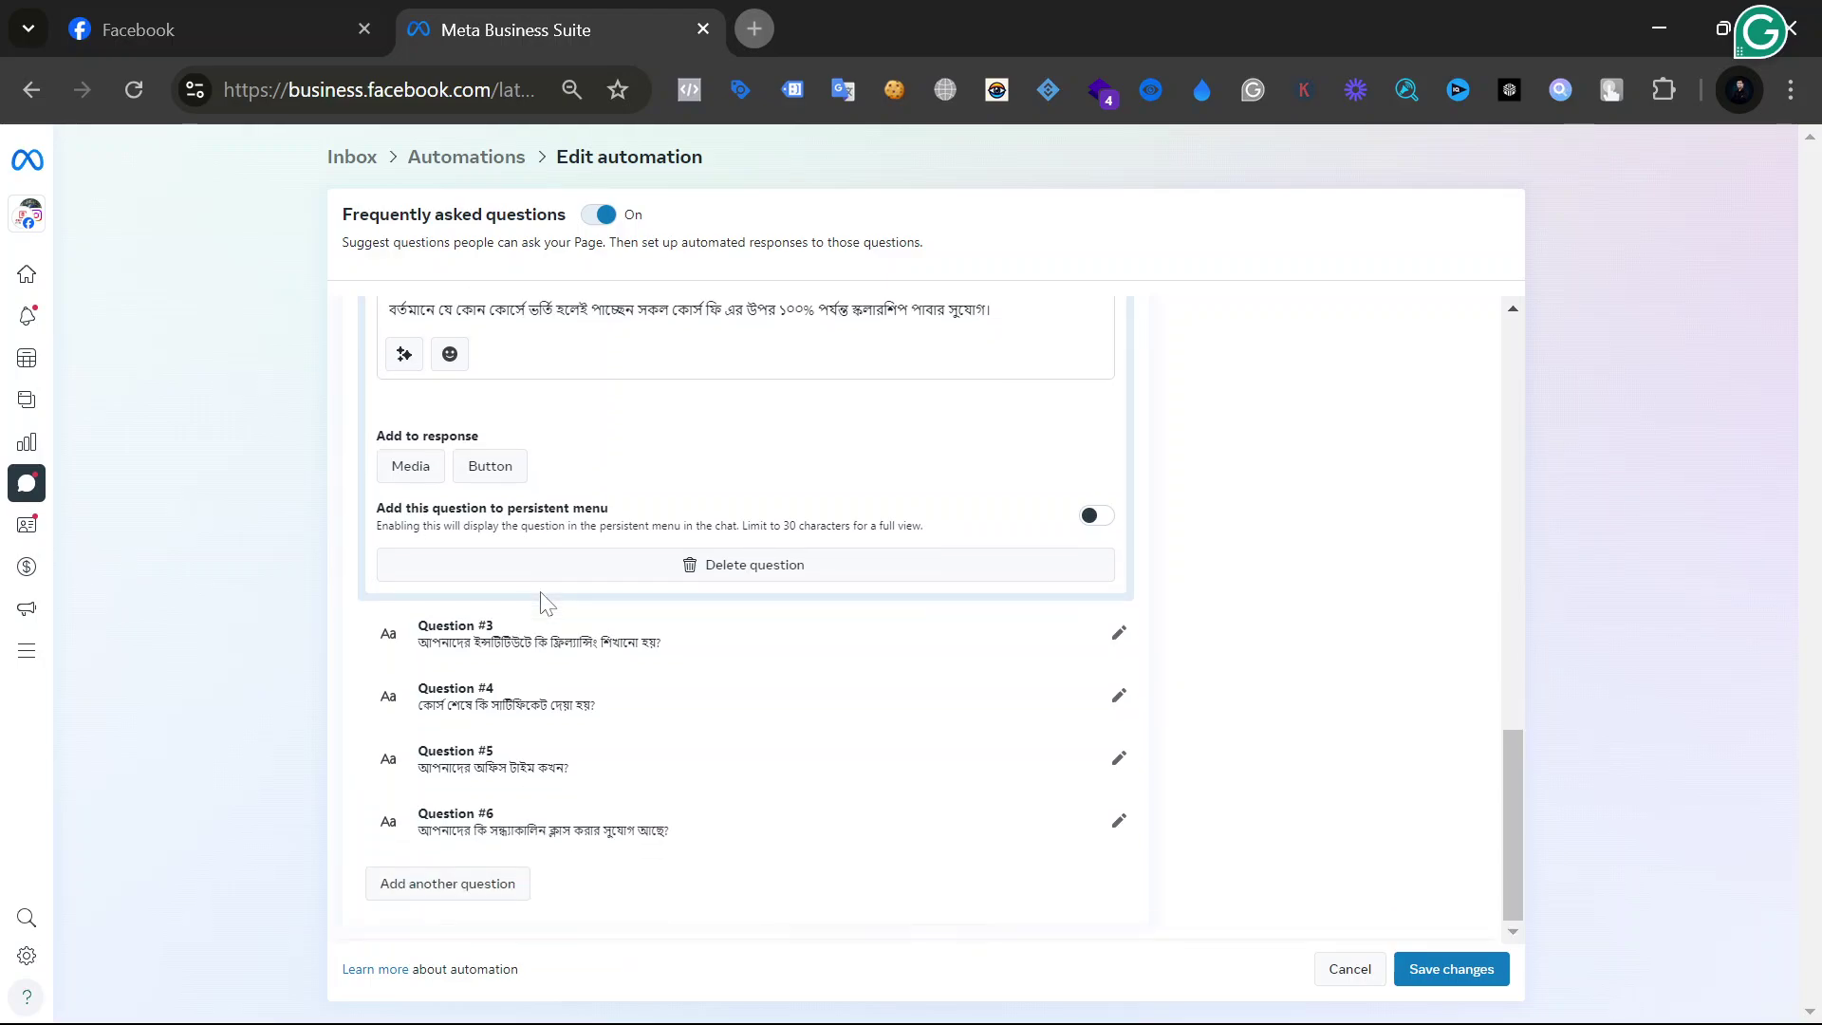
Step: Expand Question #3 about freelancing training and review its automated response and the remaining questions
click(542, 640)
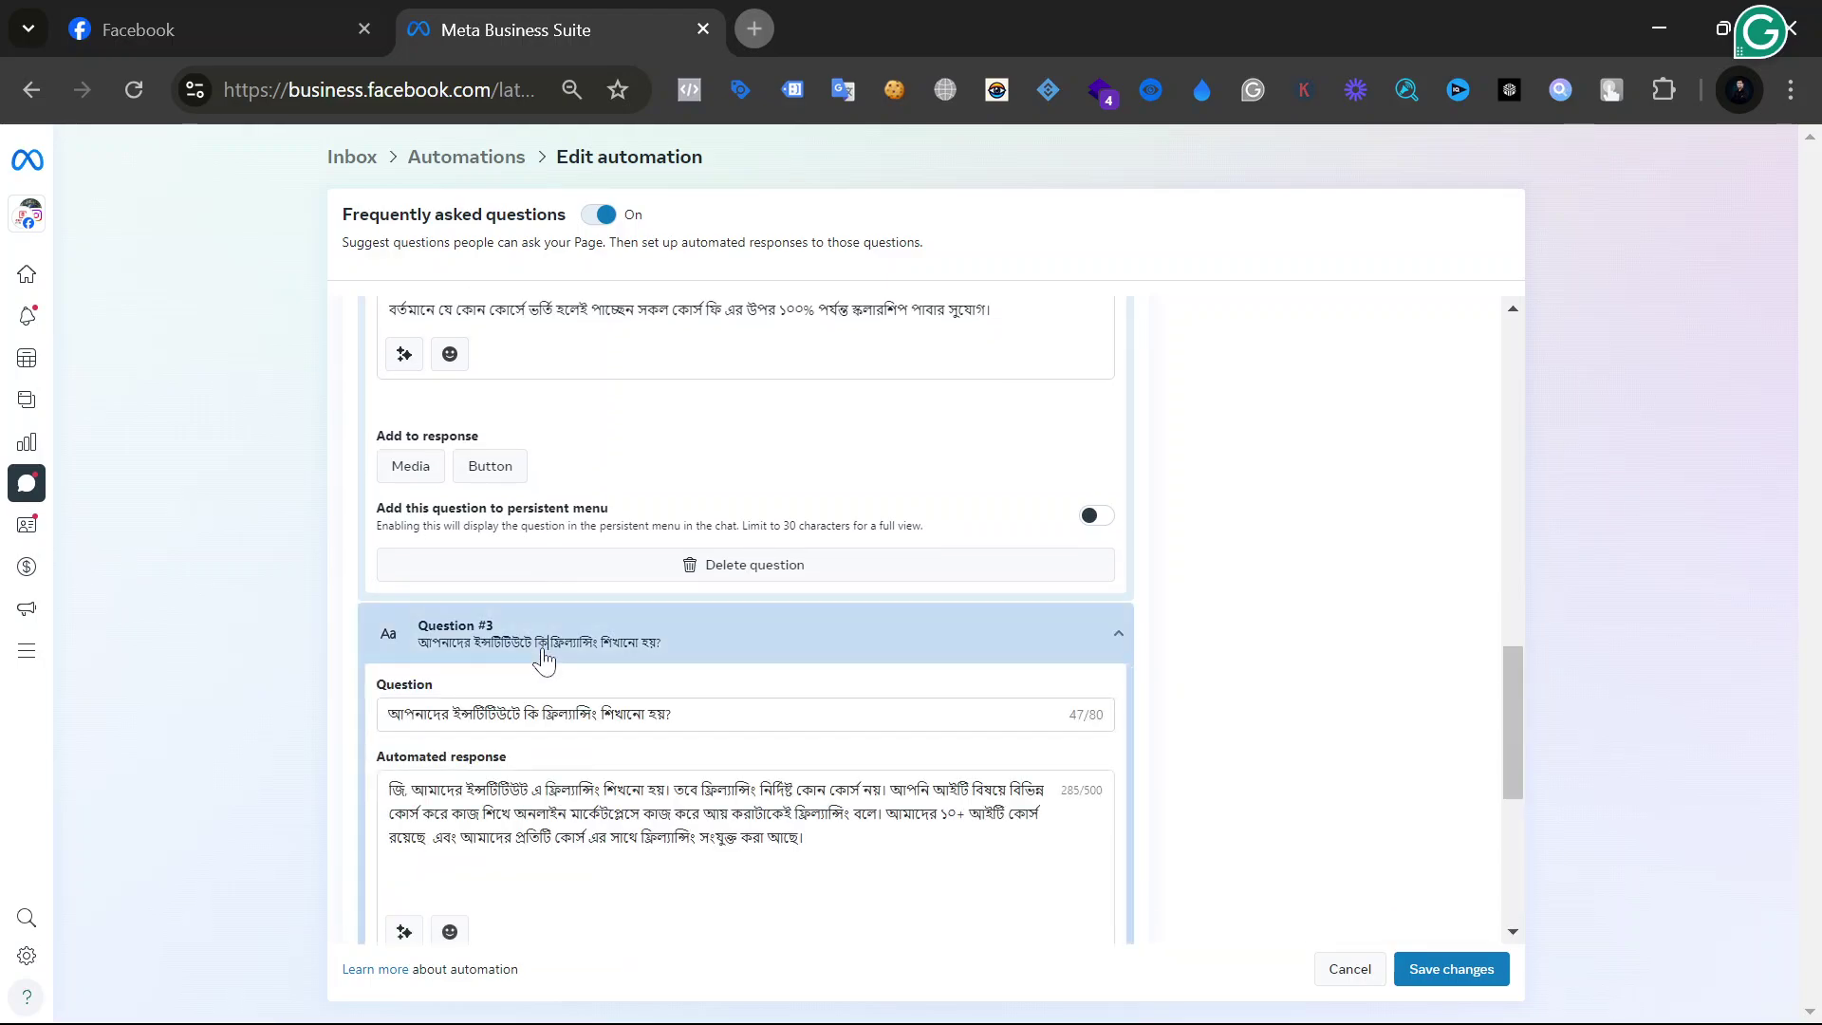
scroll(543, 657, down, 1)
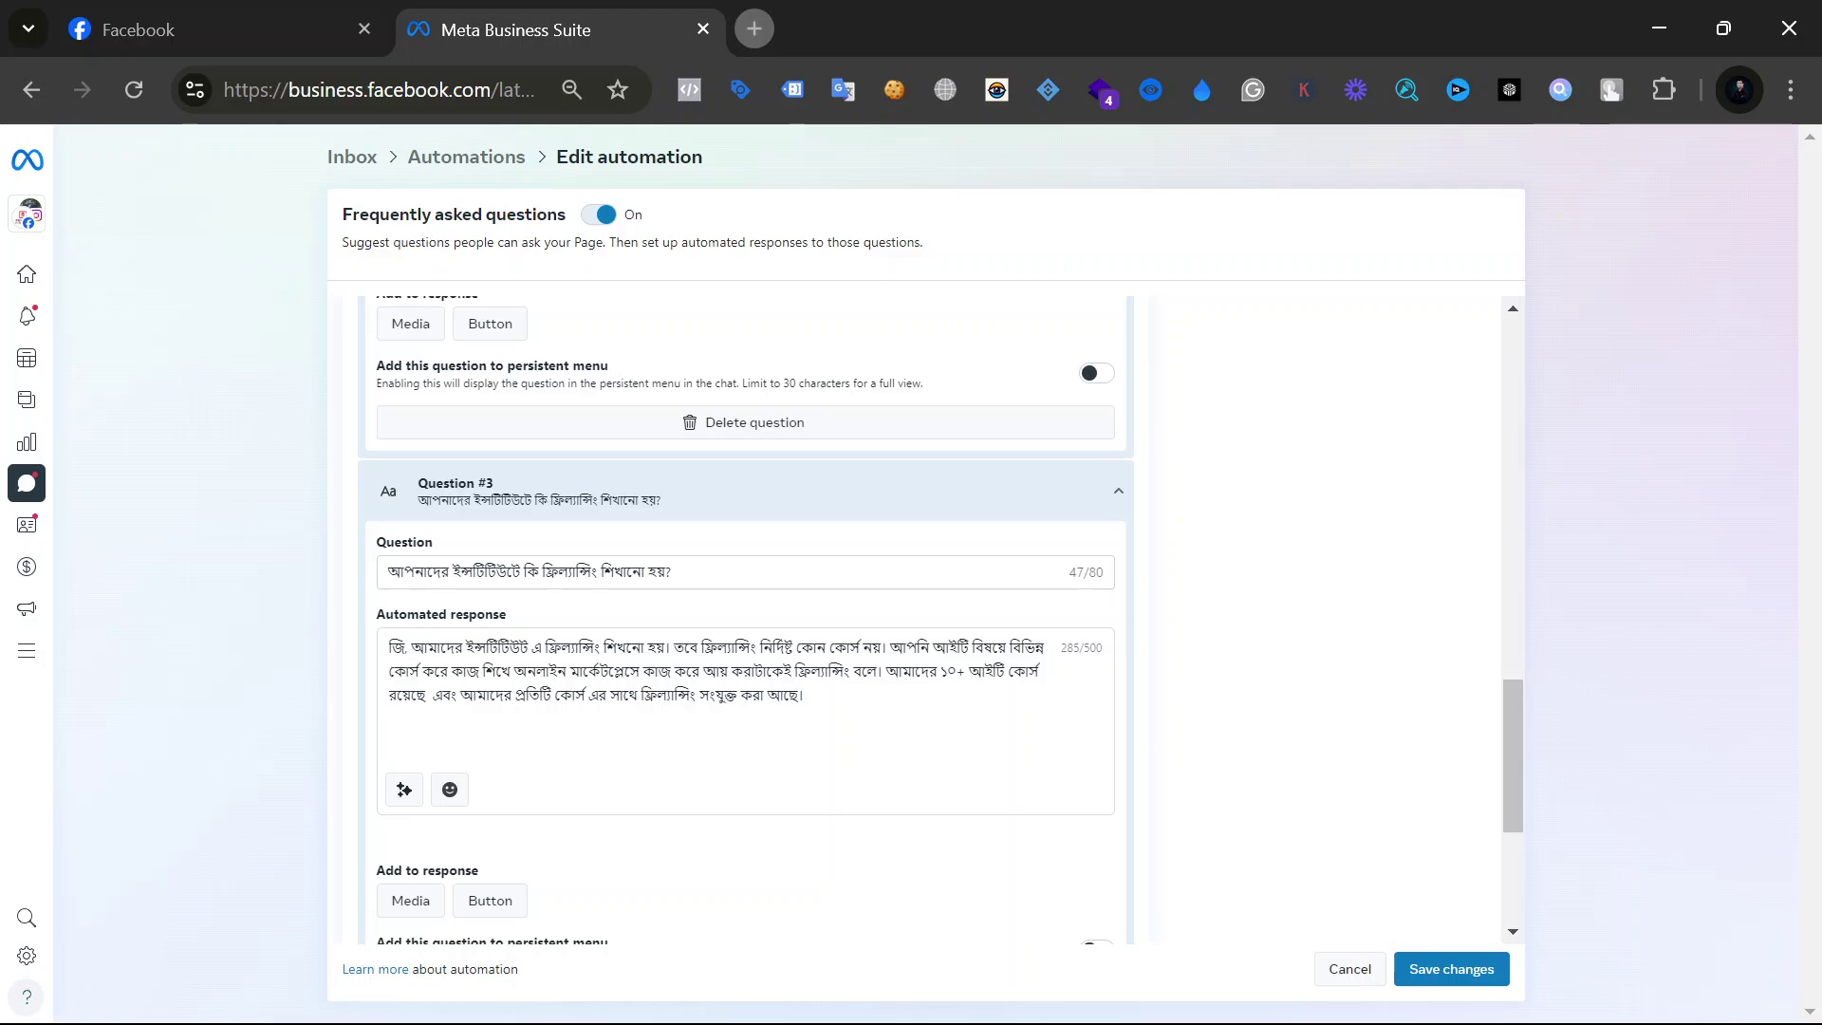
scroll(553, 648, down, 3)
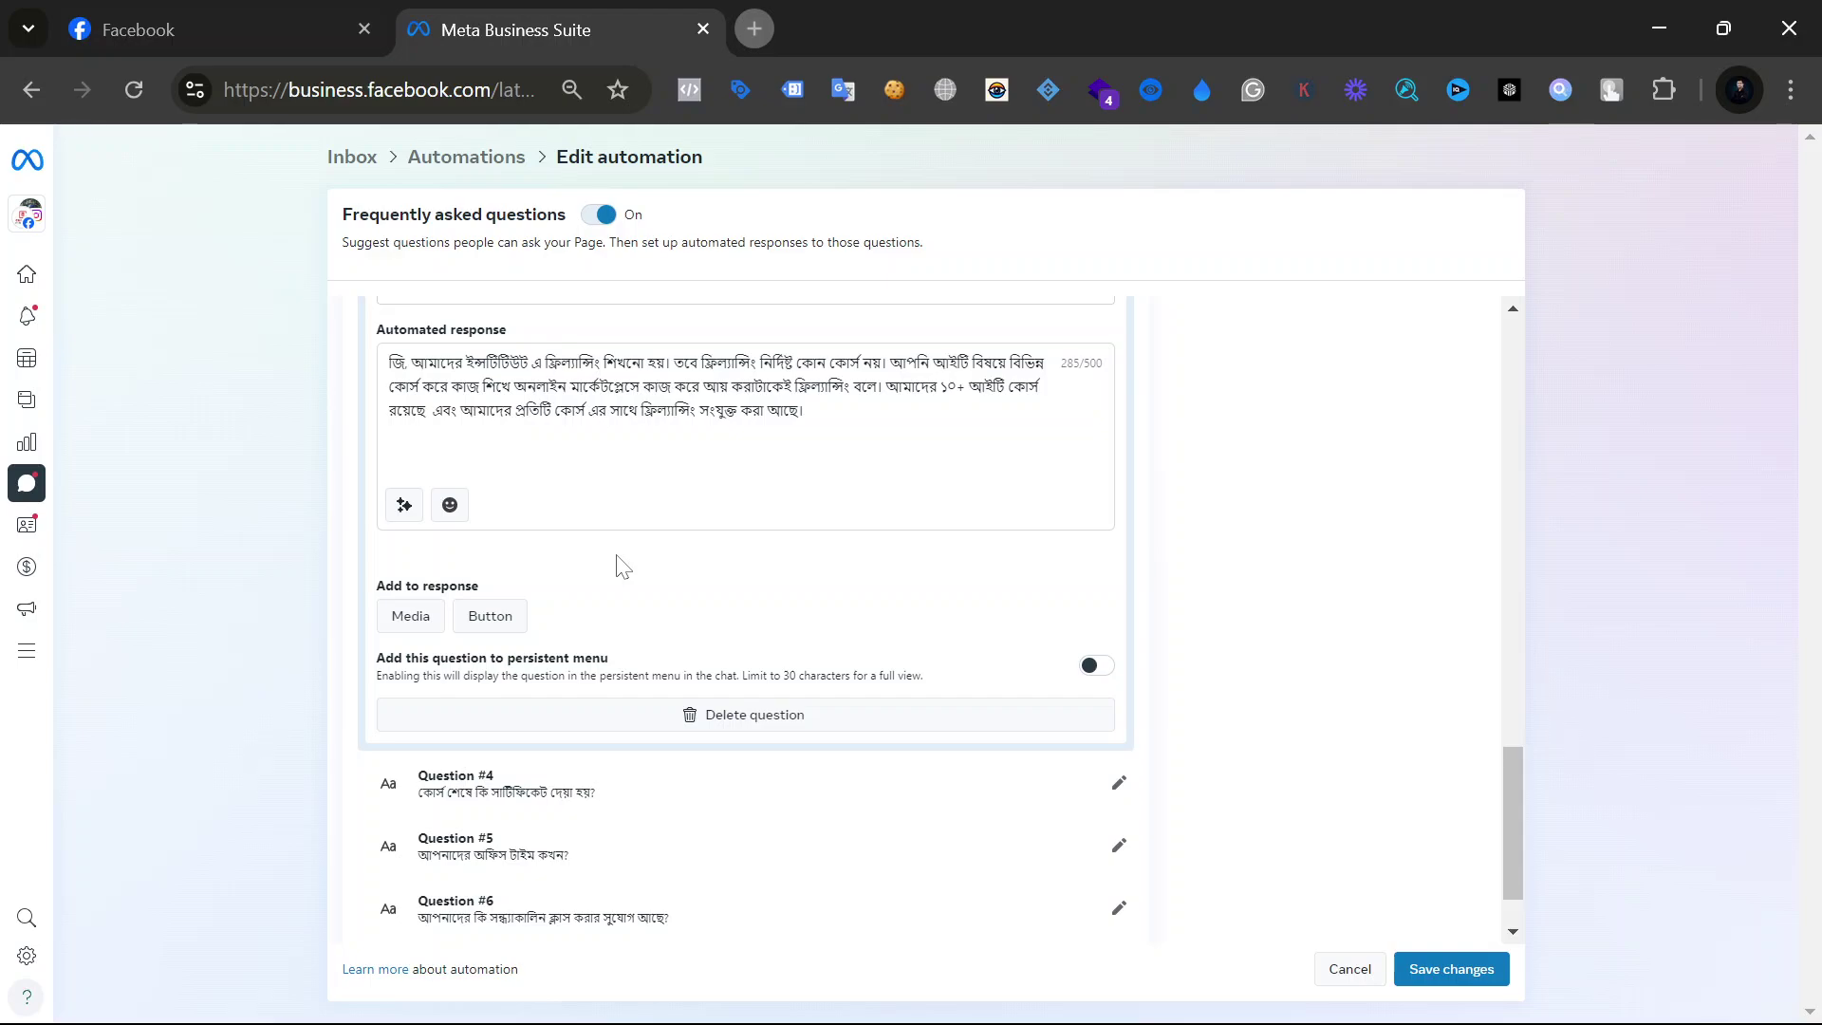
scroll(984, 630, down, 1)
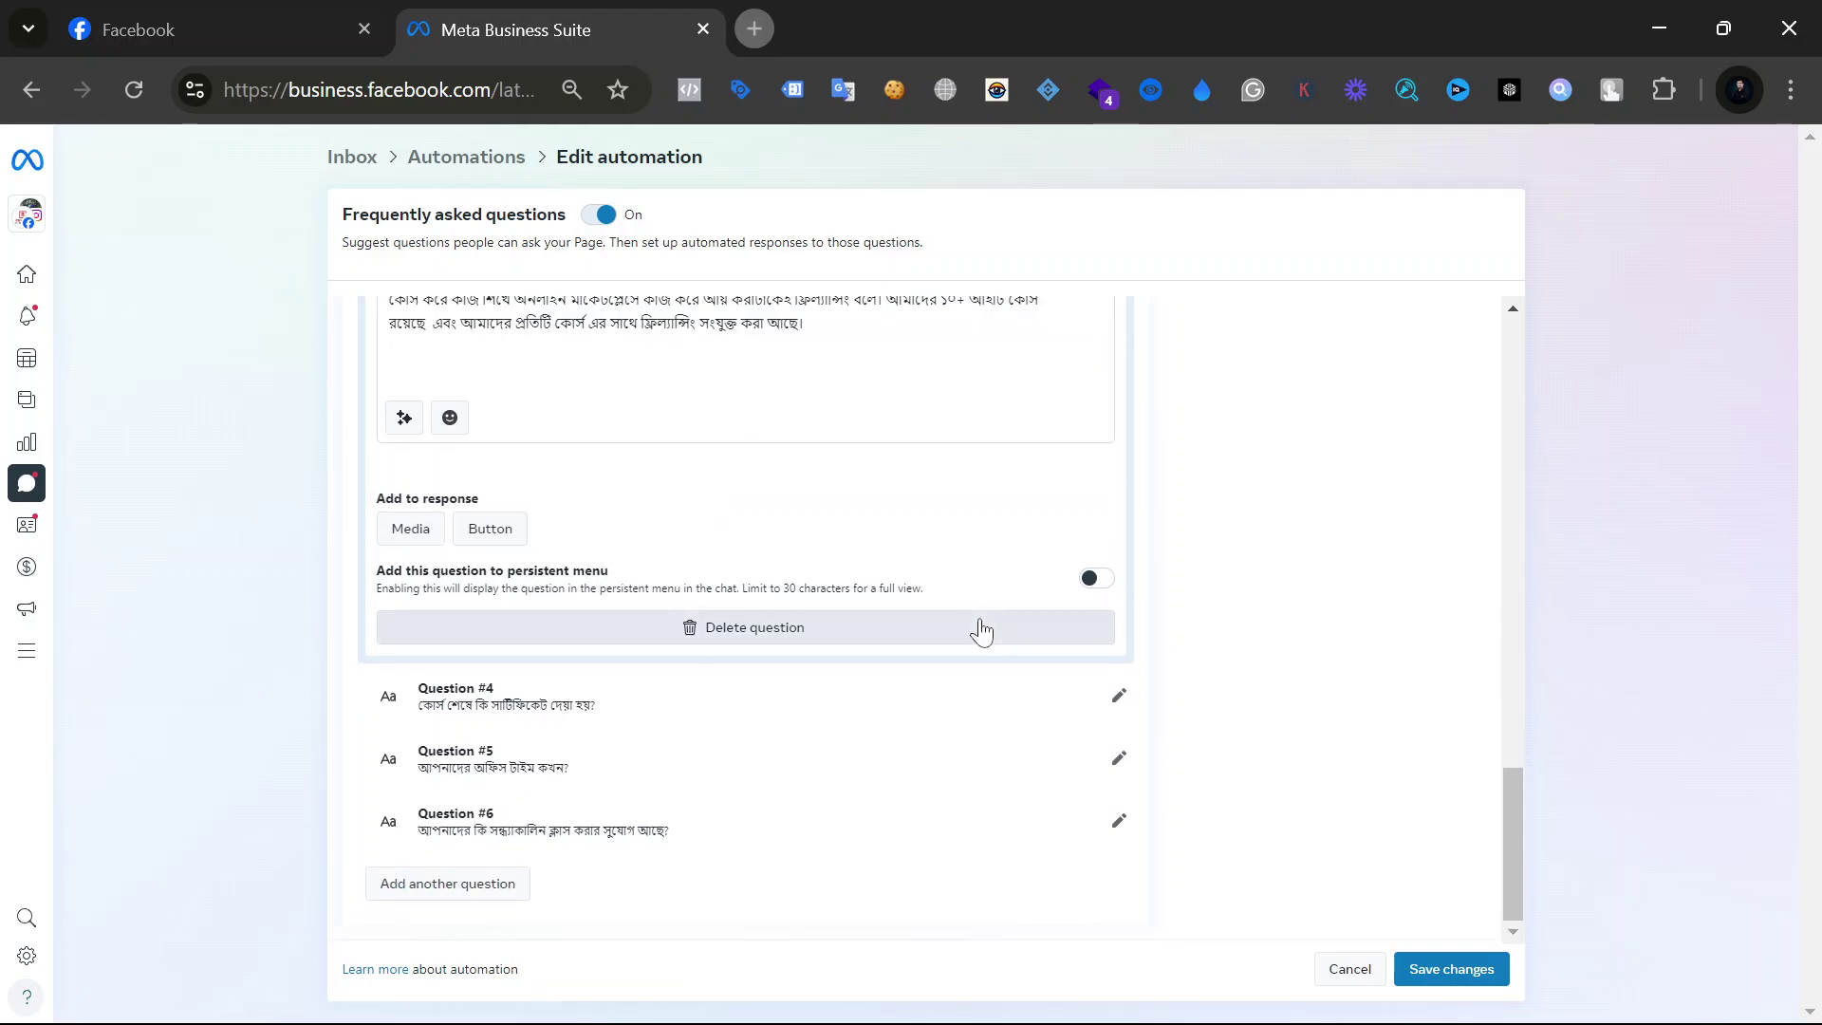
scroll(981, 630, up, 5)
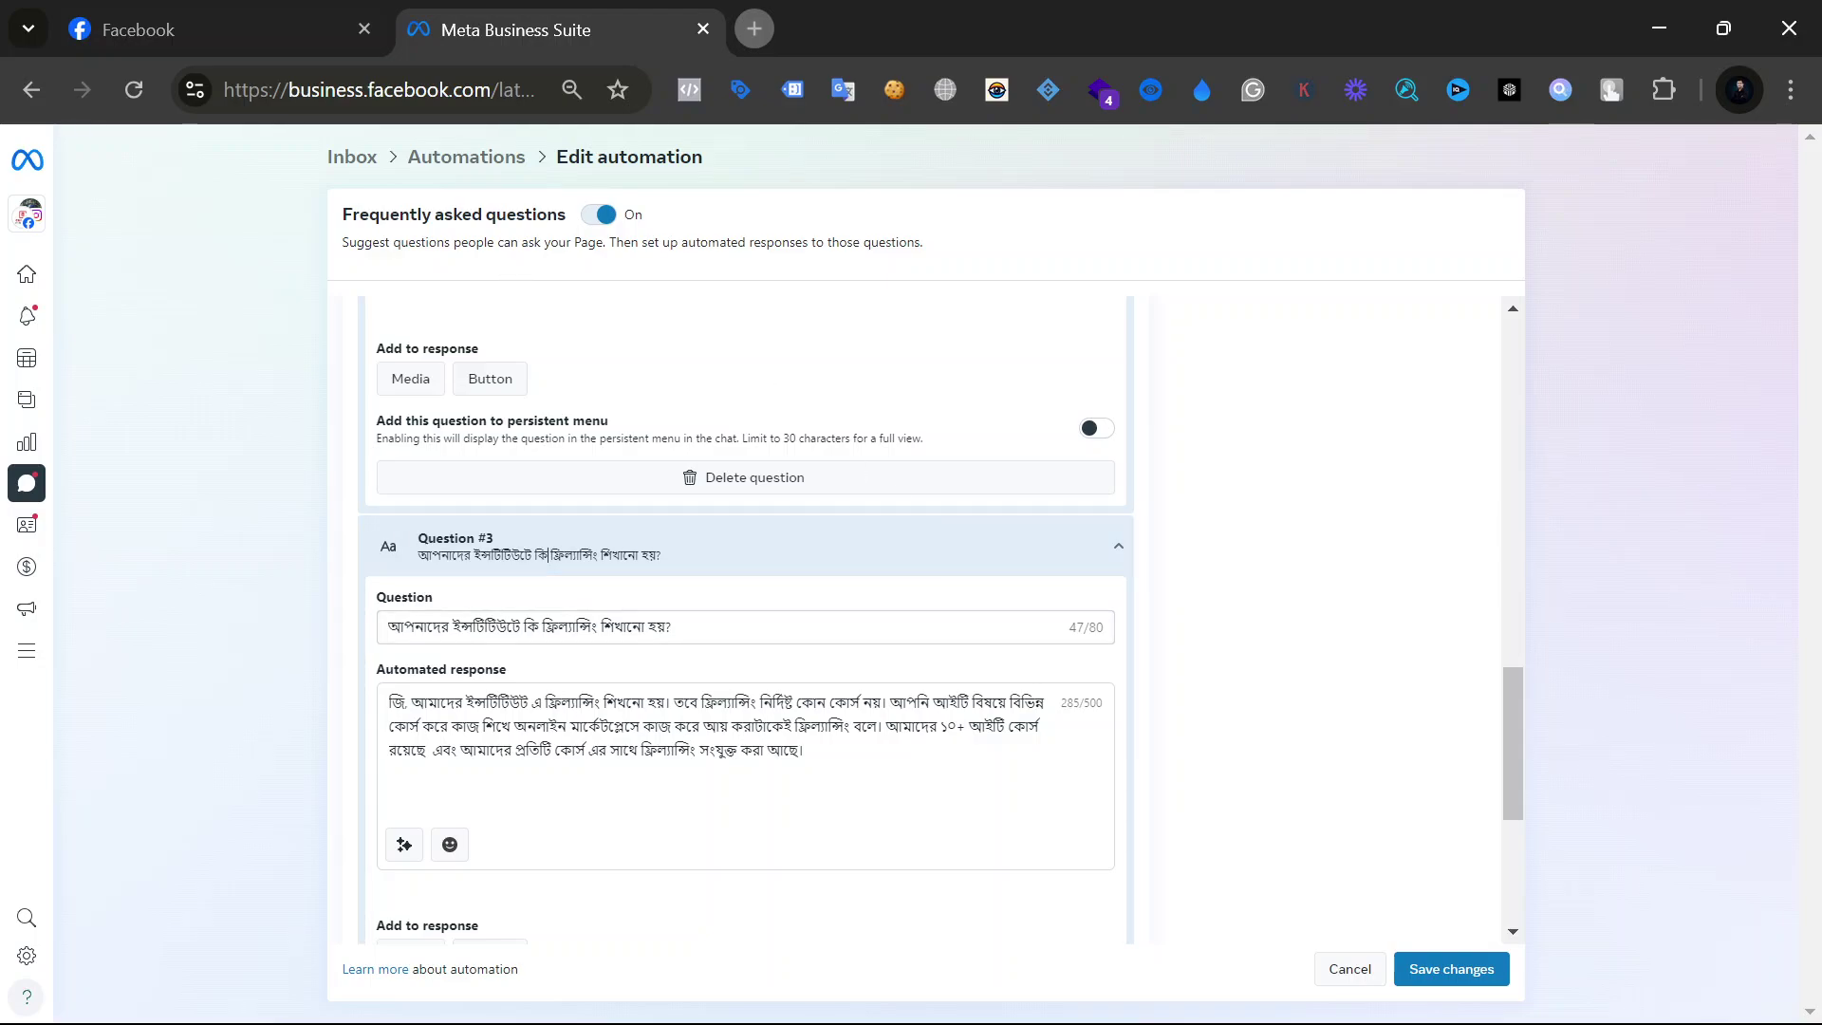
Step: Discard the unsaved edits to the Frequently asked questions automation and return to the automations list
click(495, 176)
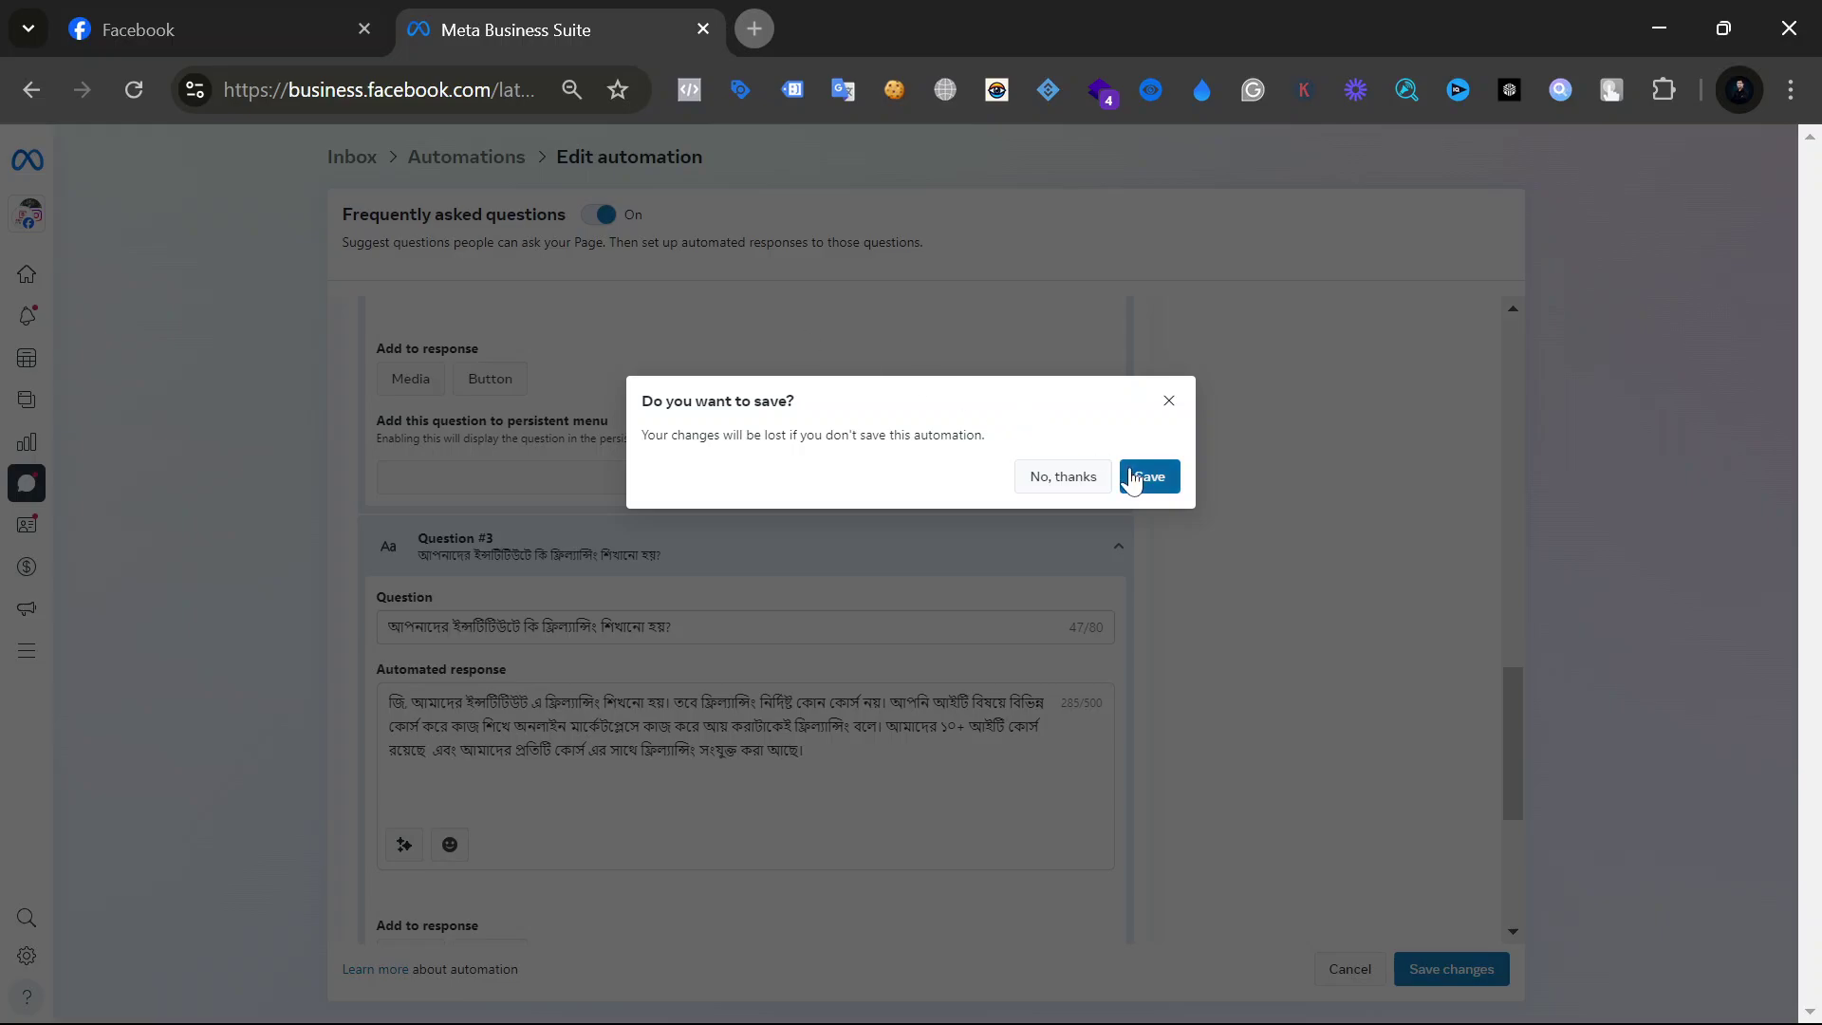
click(1168, 402)
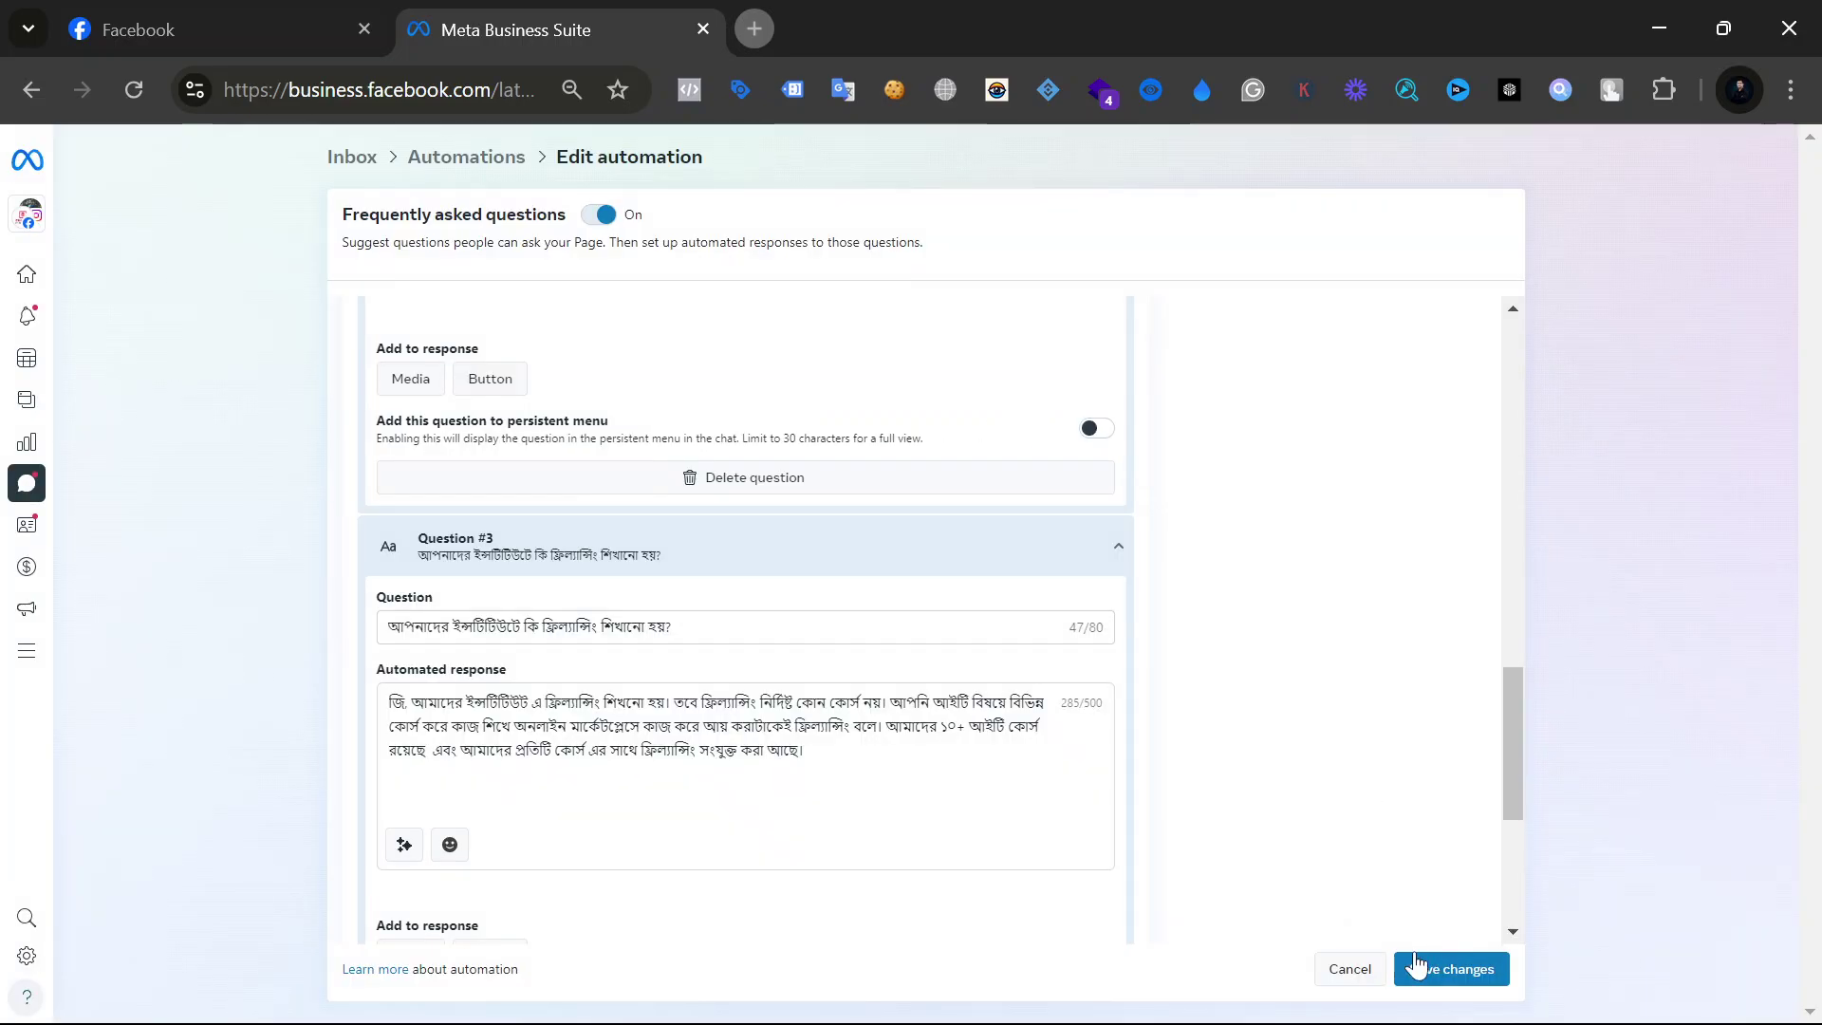
click(1366, 967)
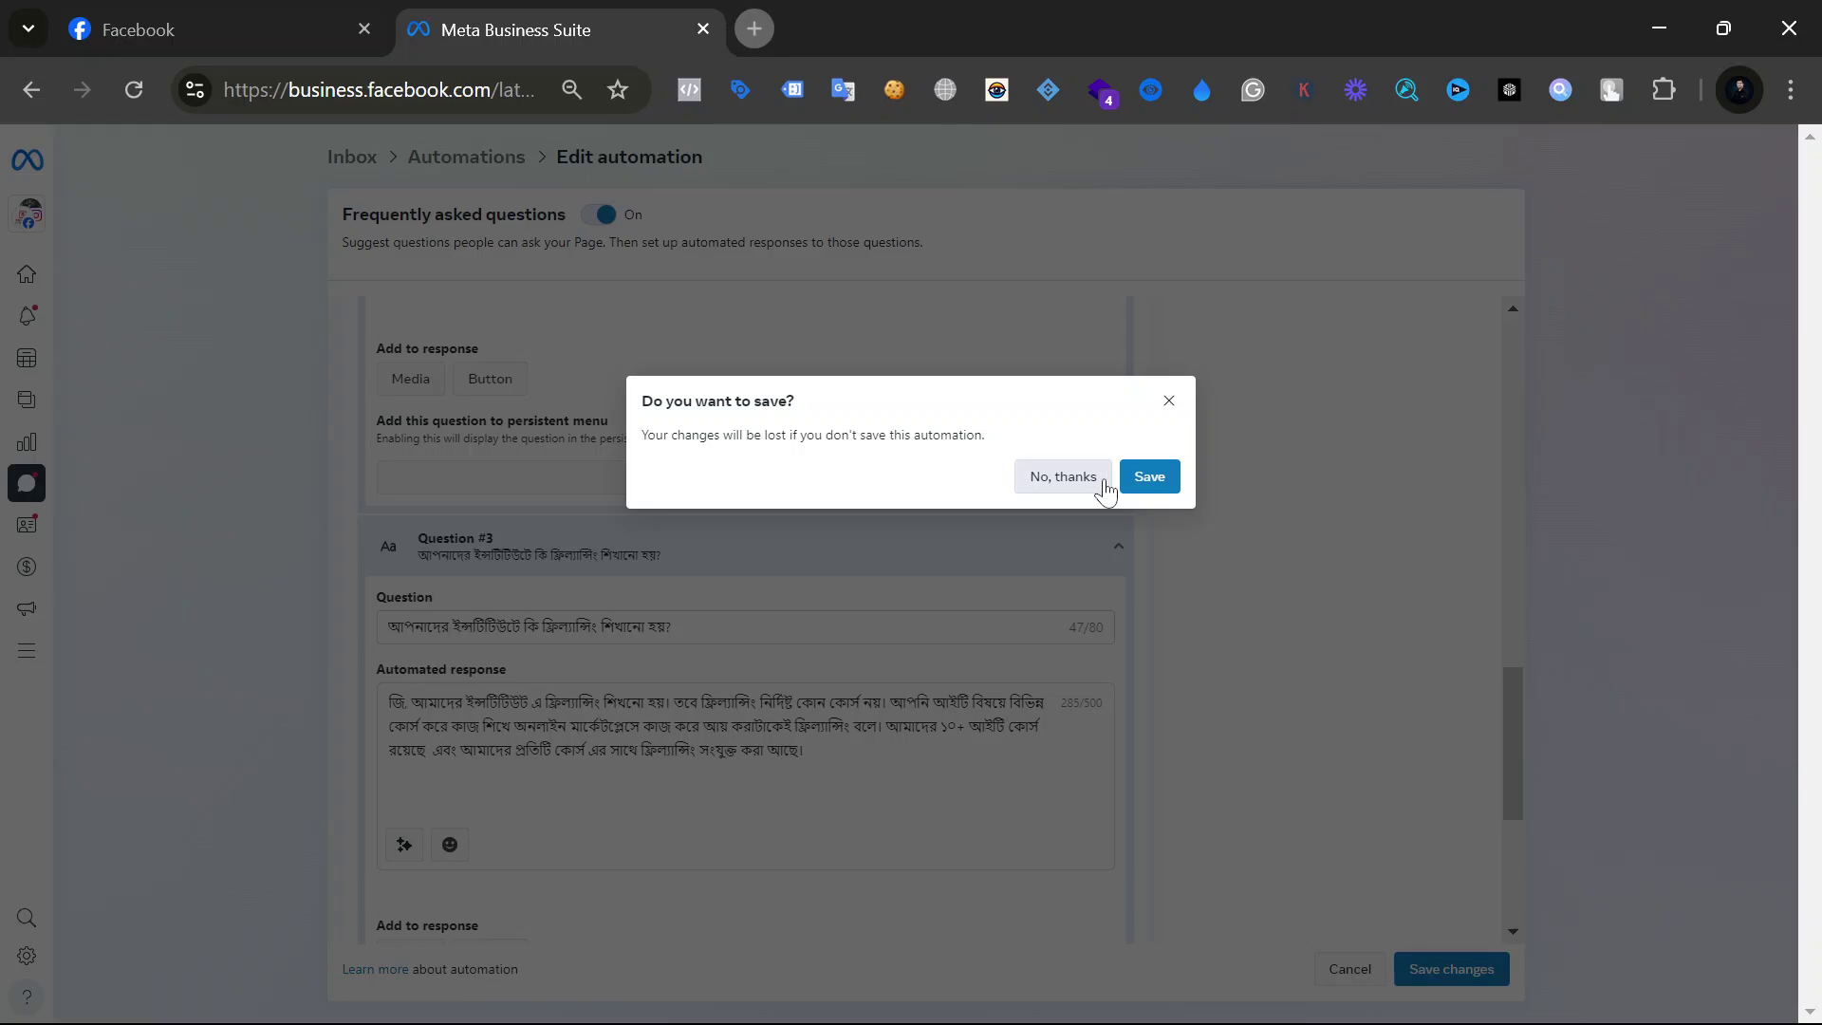
click(1062, 477)
scroll(1037, 576, down, 2)
scroll(1039, 580, up, 2)
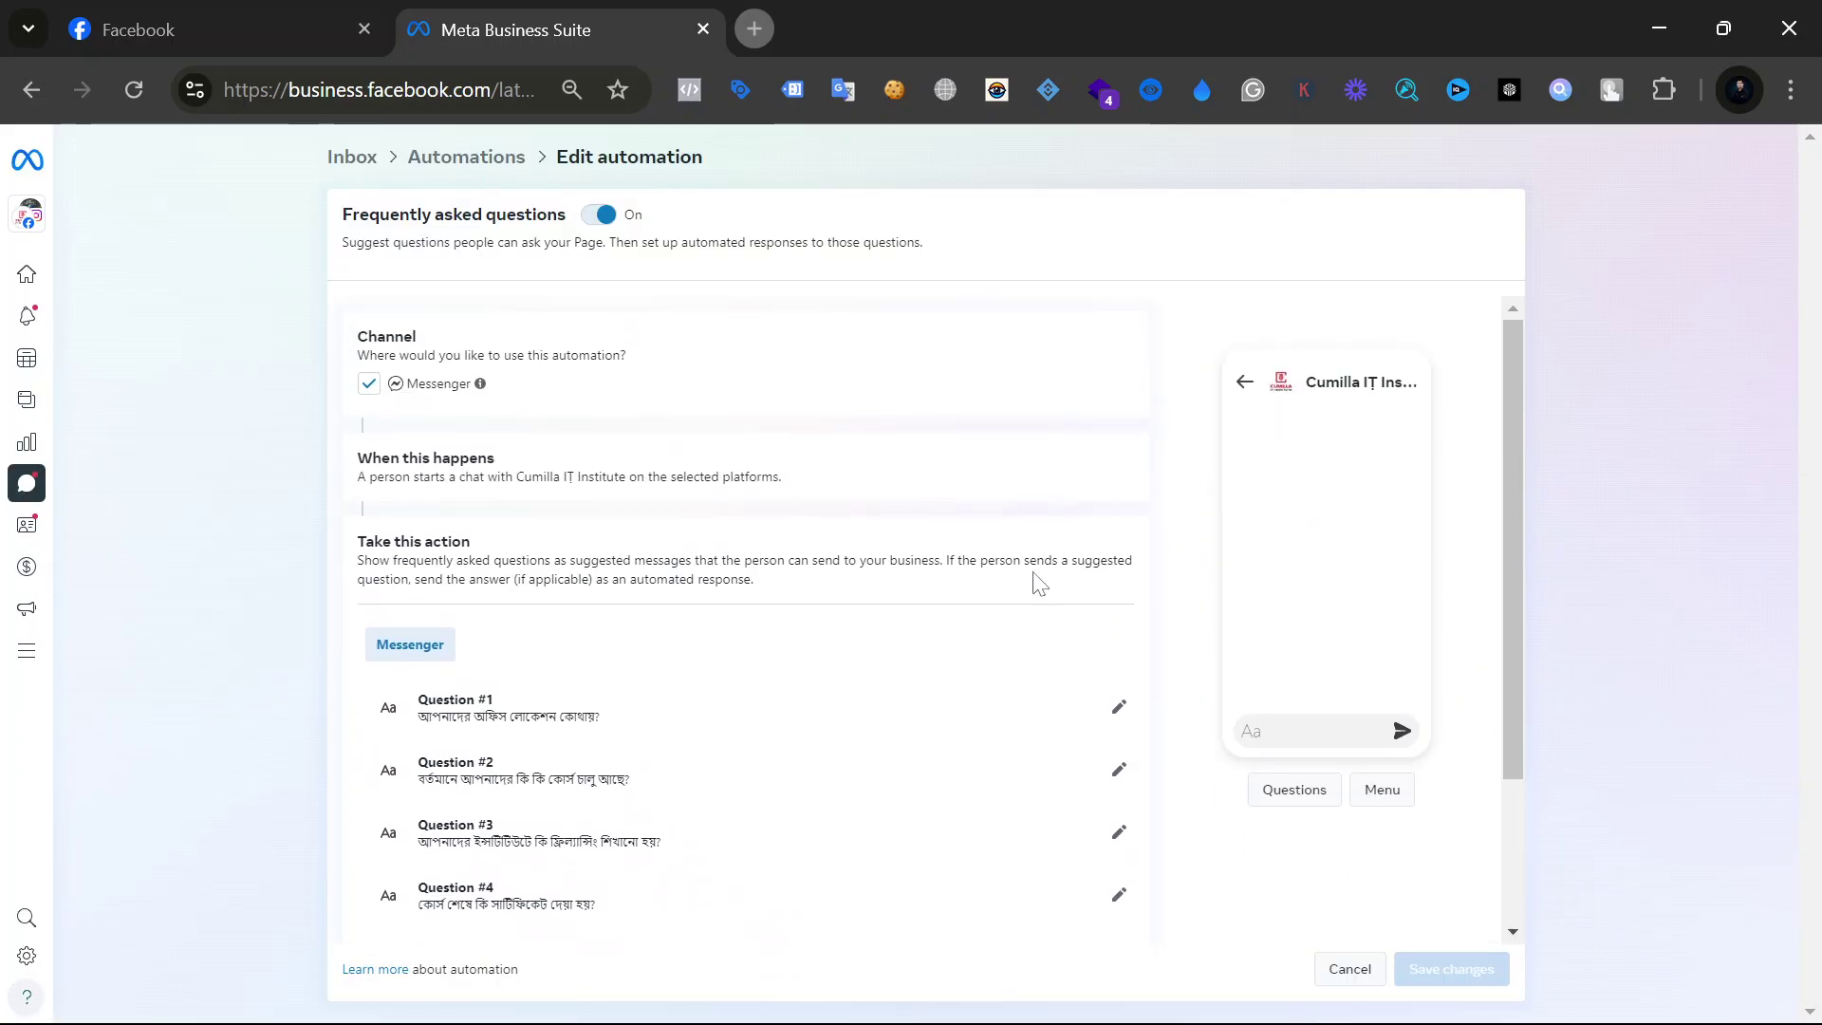
click(462, 163)
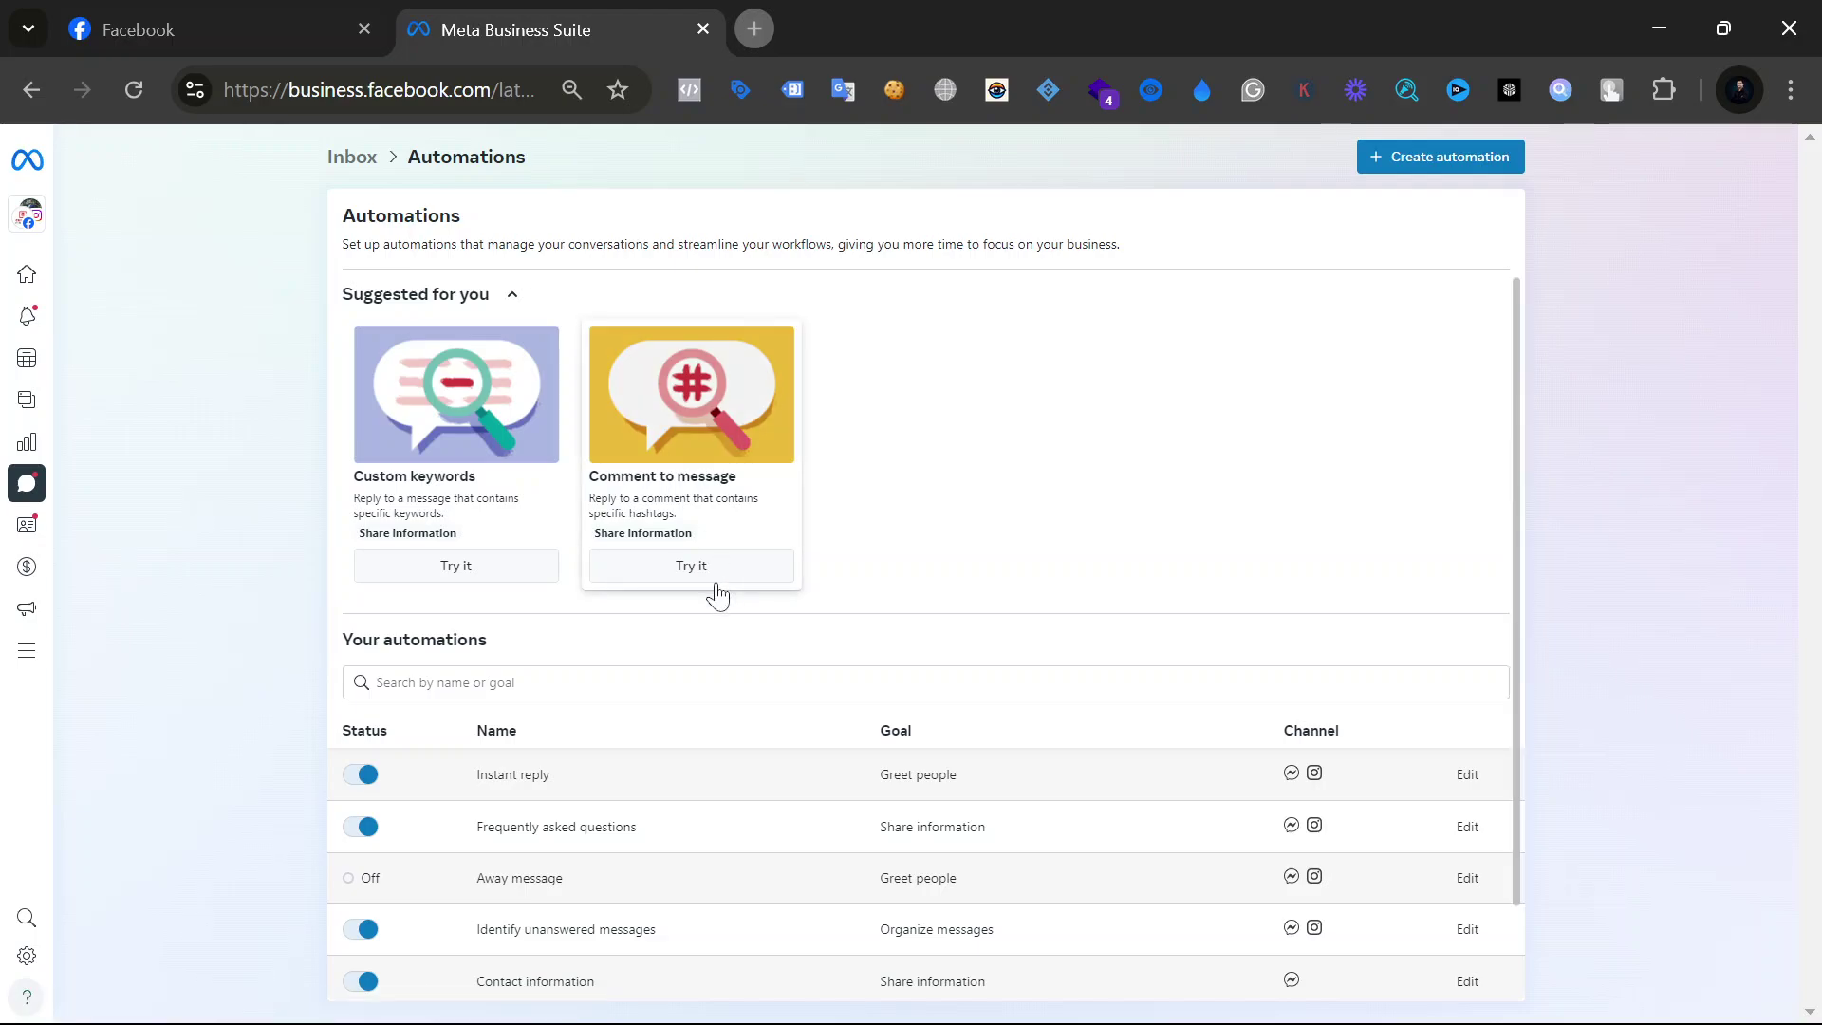
Step: Look through the existing automations and the templates offered for creating a new one, without creating any
scroll(717, 596, down, 1)
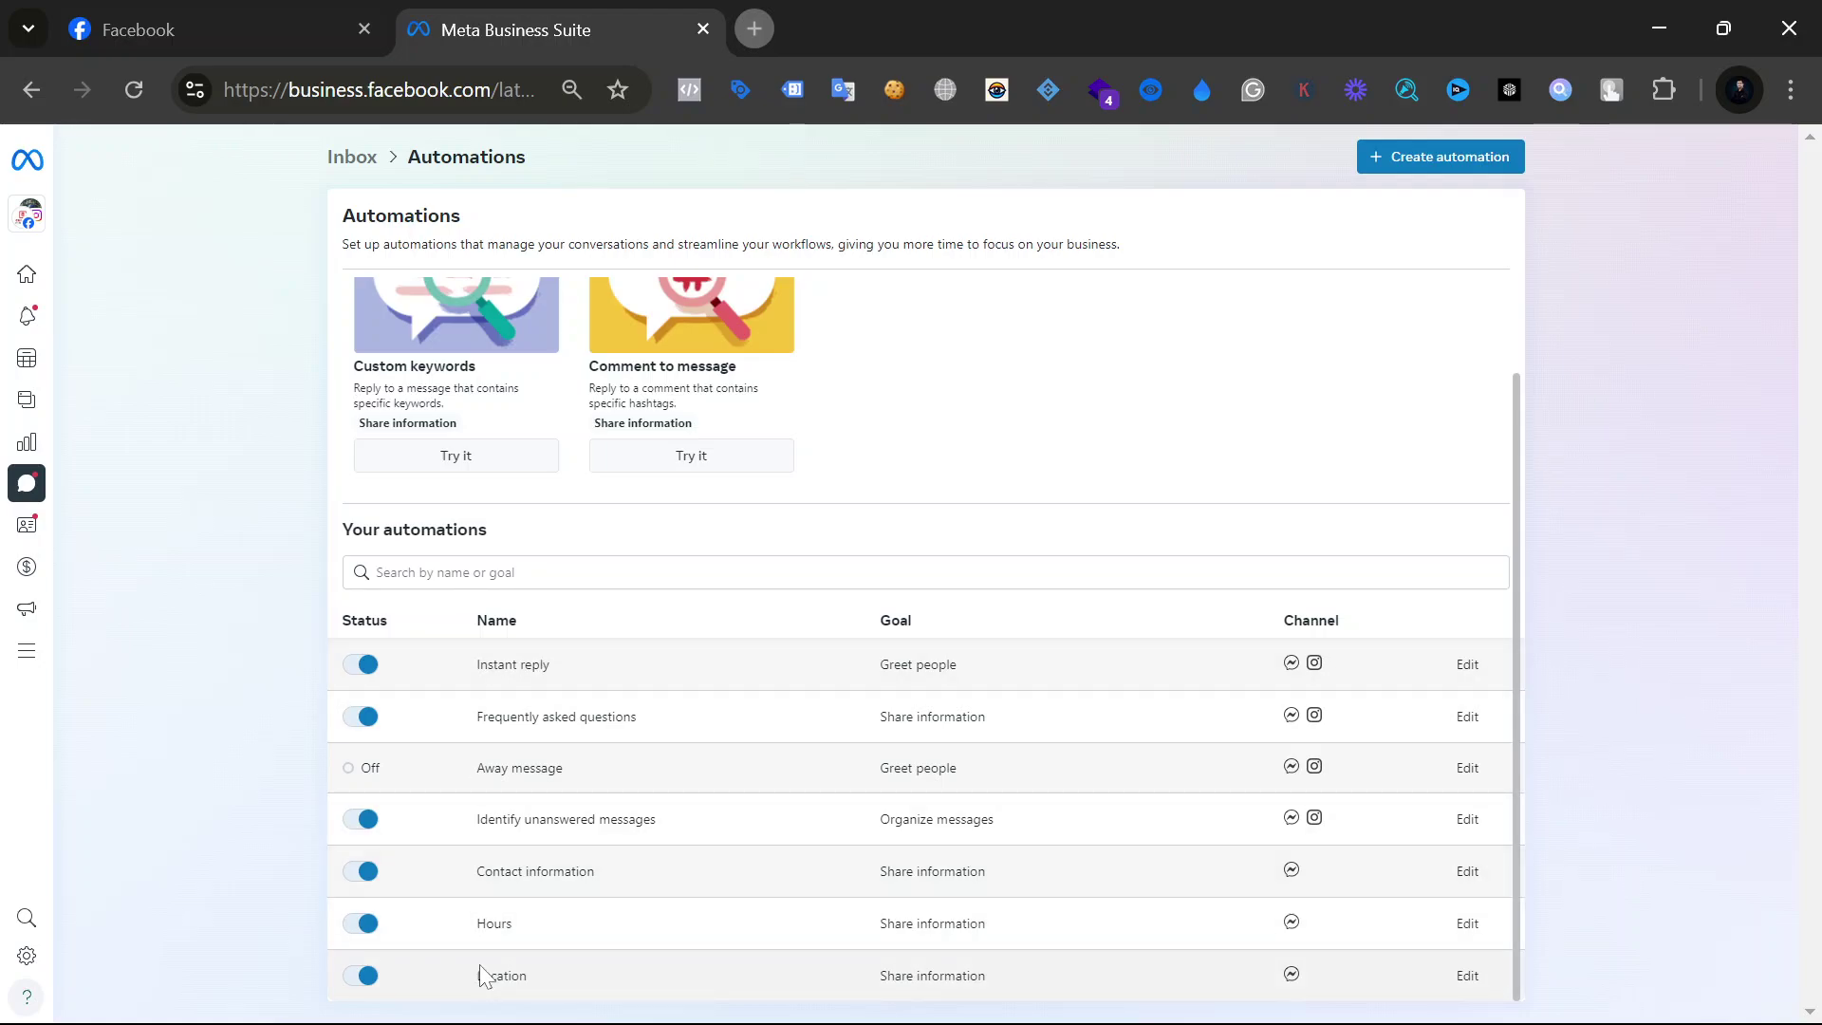
scroll(894, 910, up, 1)
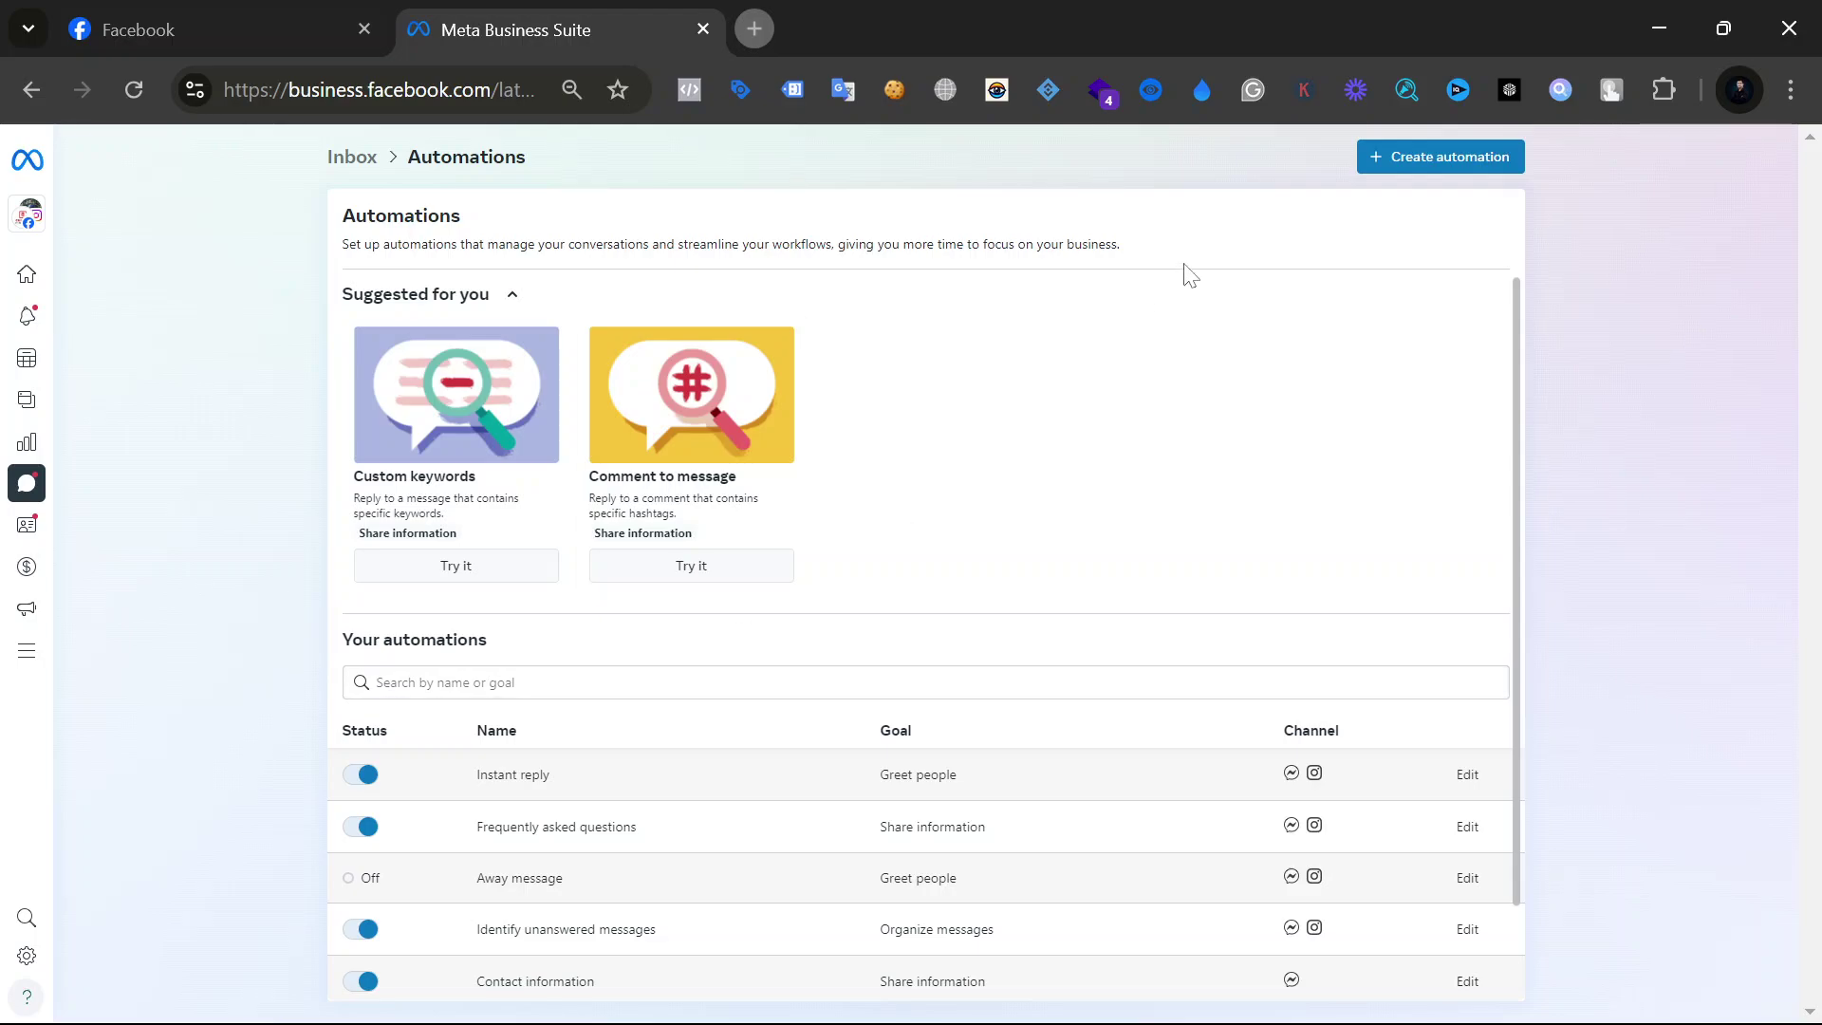
click(1387, 157)
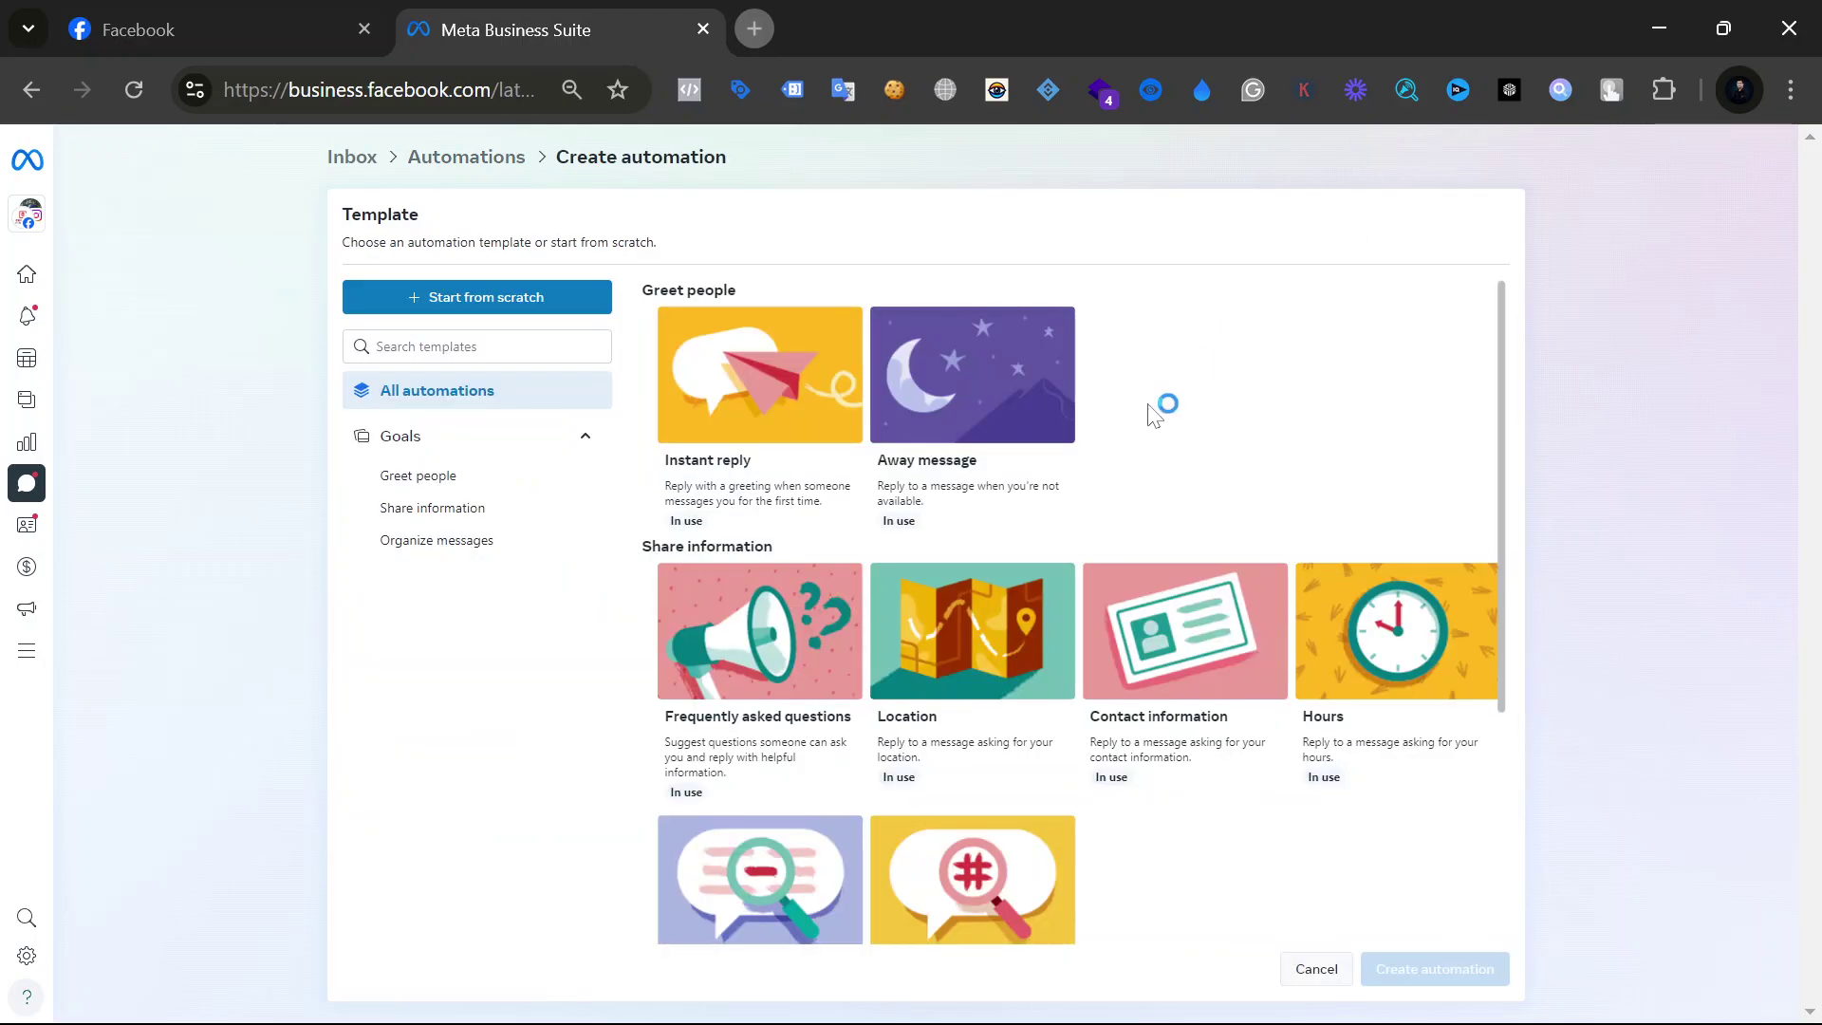
scroll(1098, 615, down, 4)
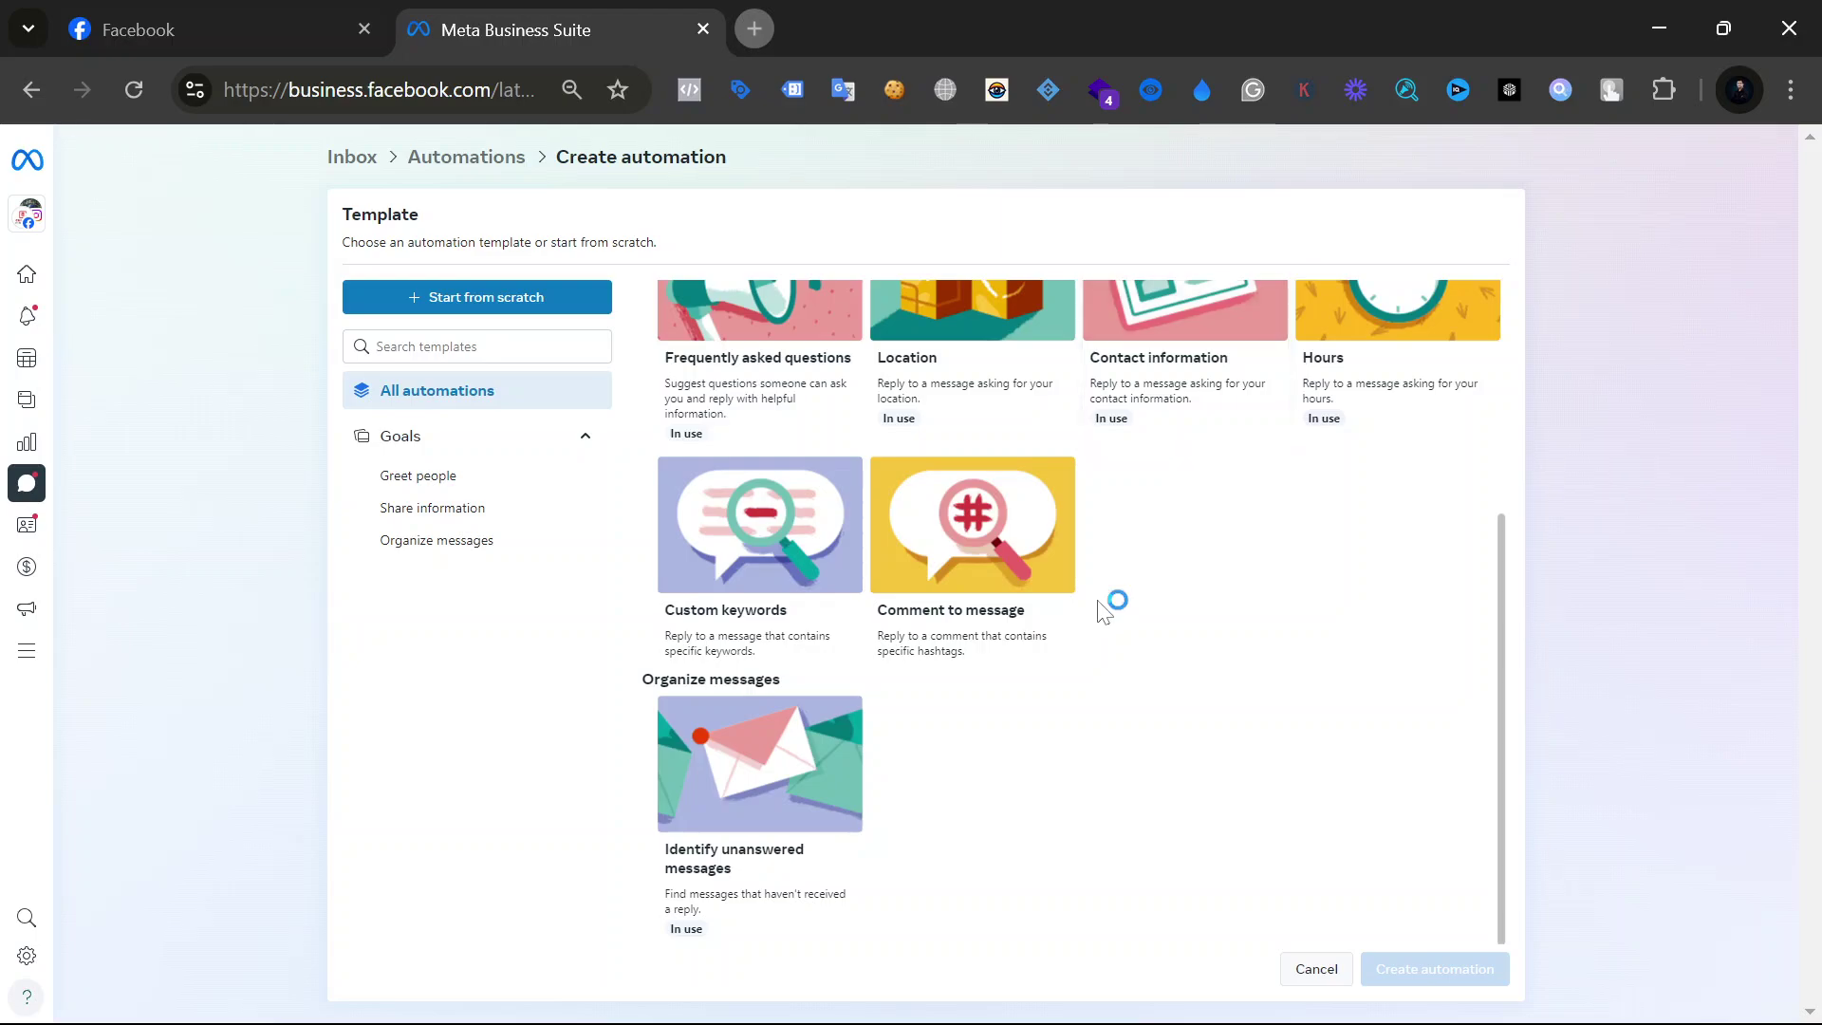
scroll(1098, 617, up, 4)
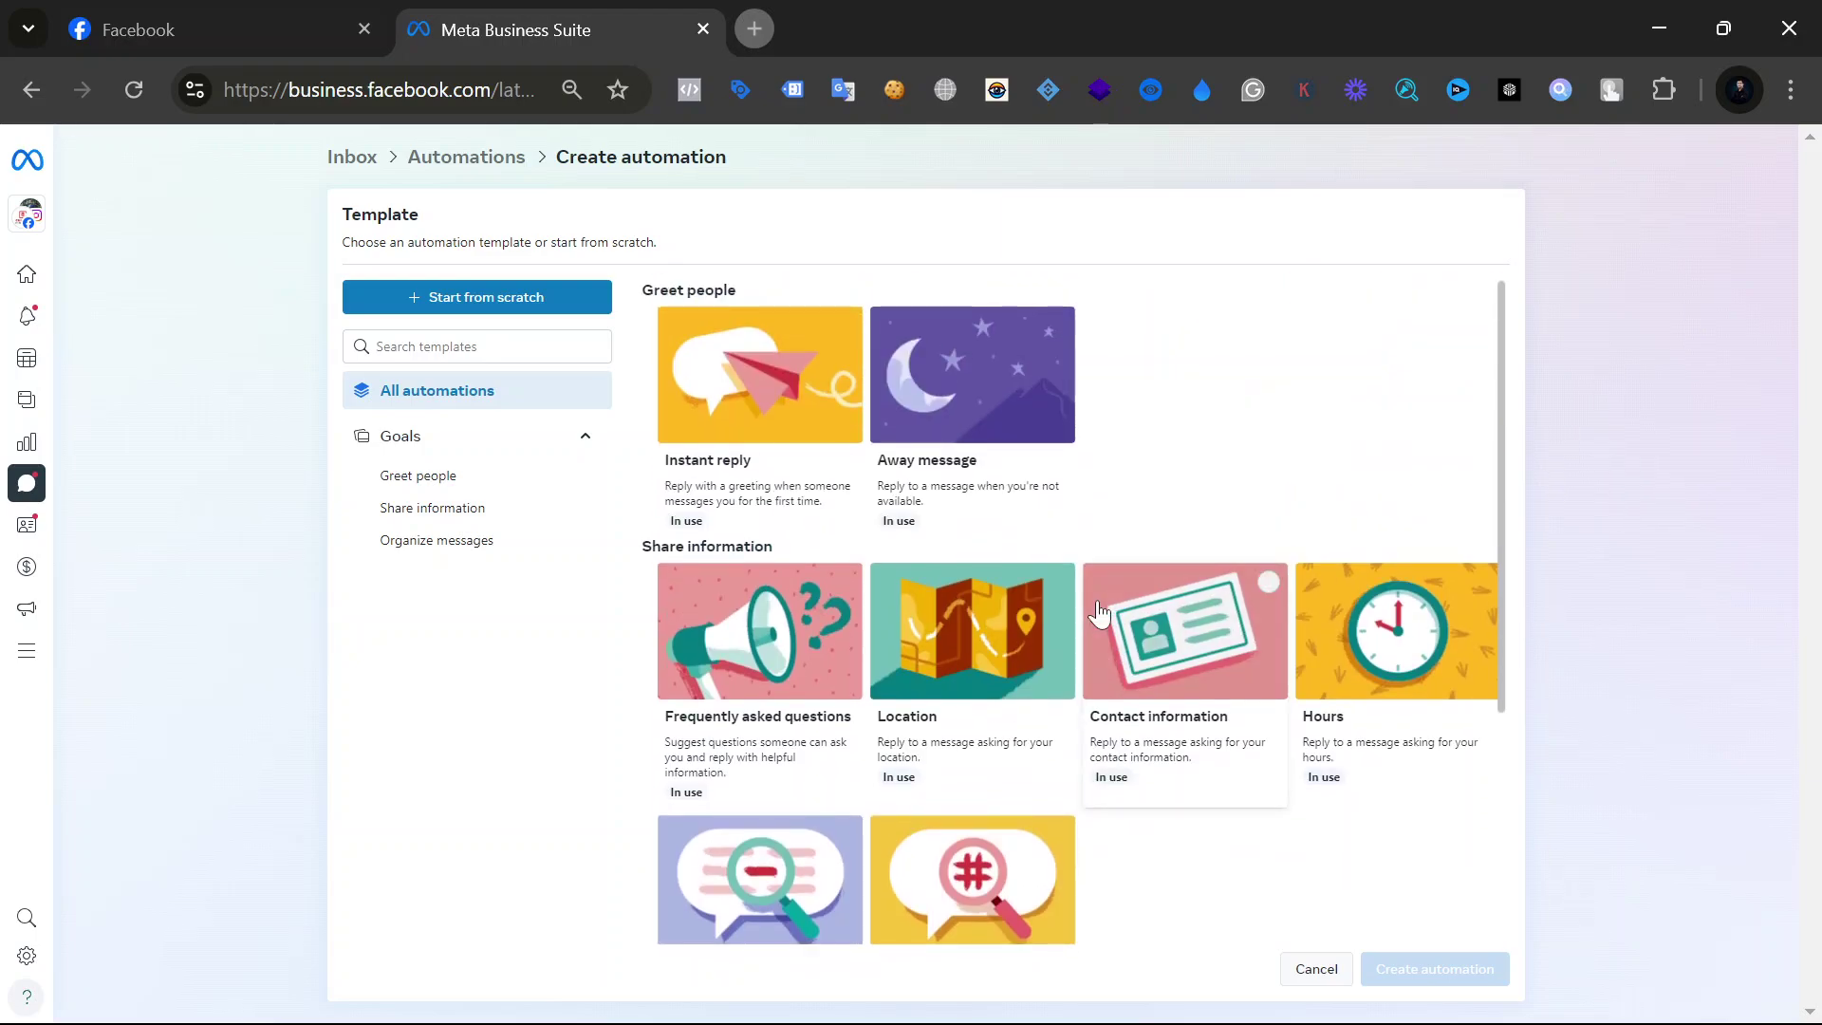
click(466, 157)
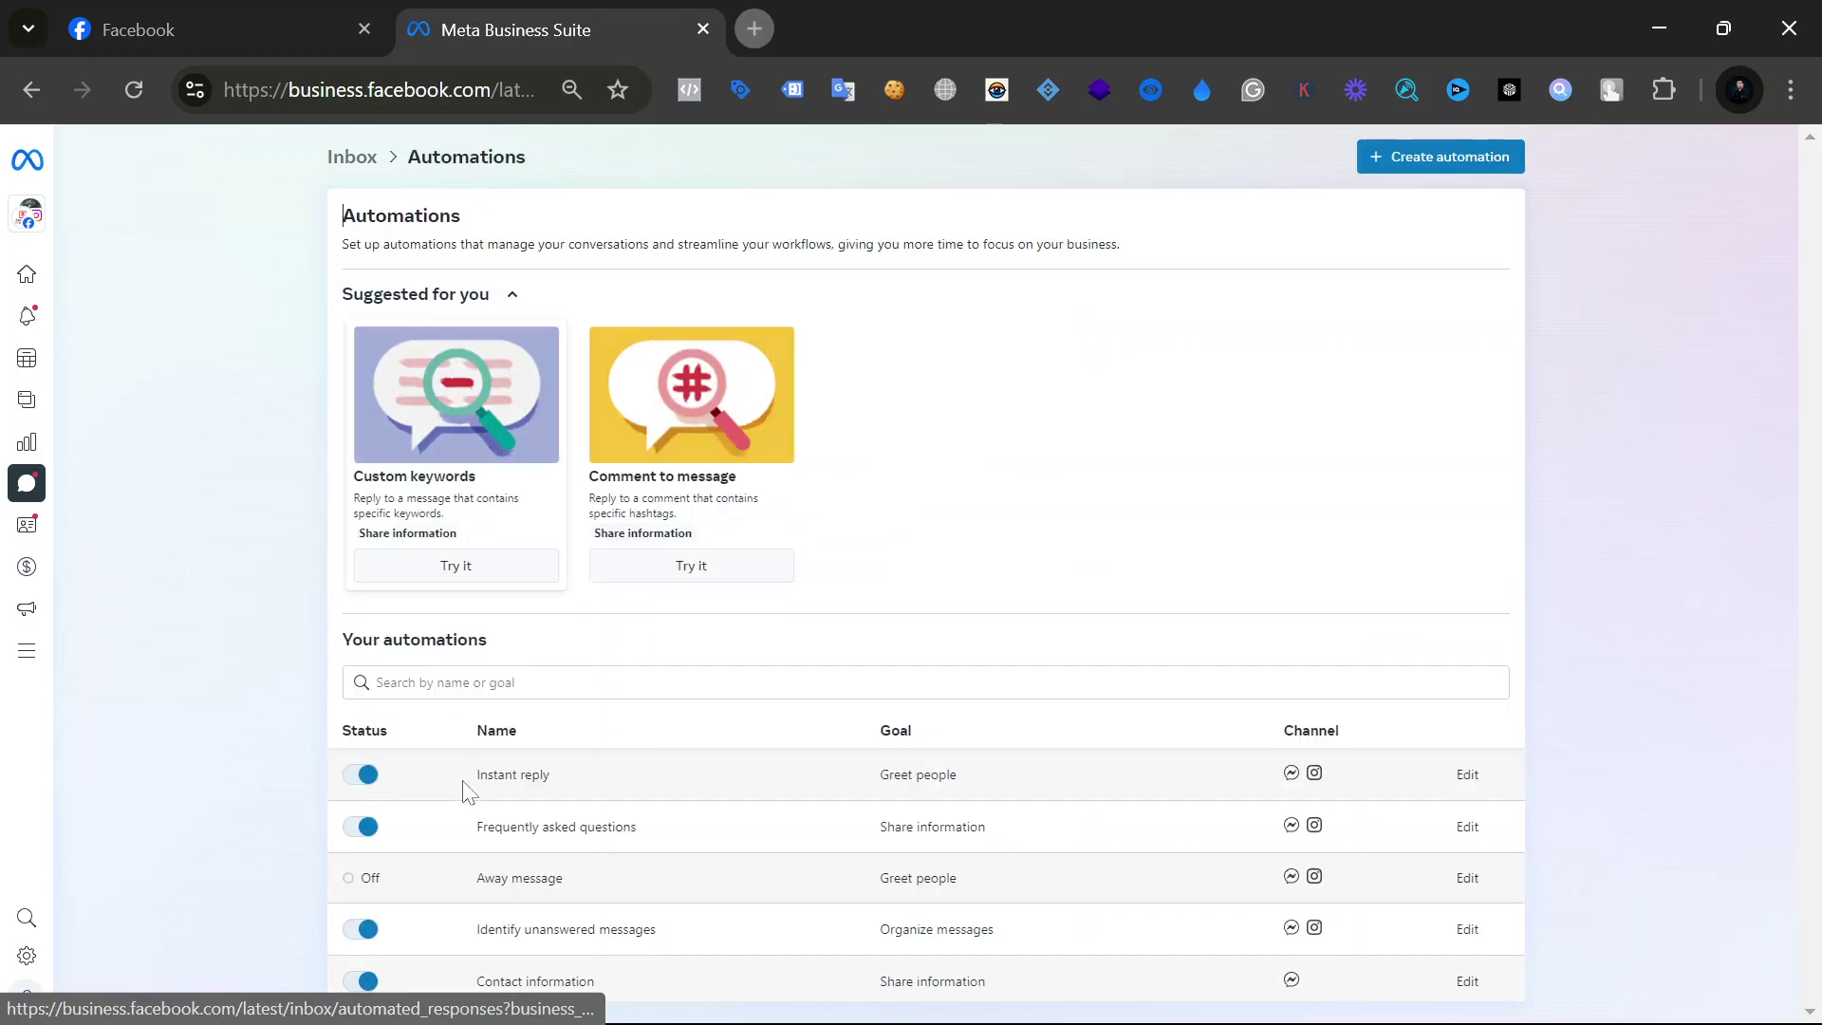
scroll(720, 822, down, 1)
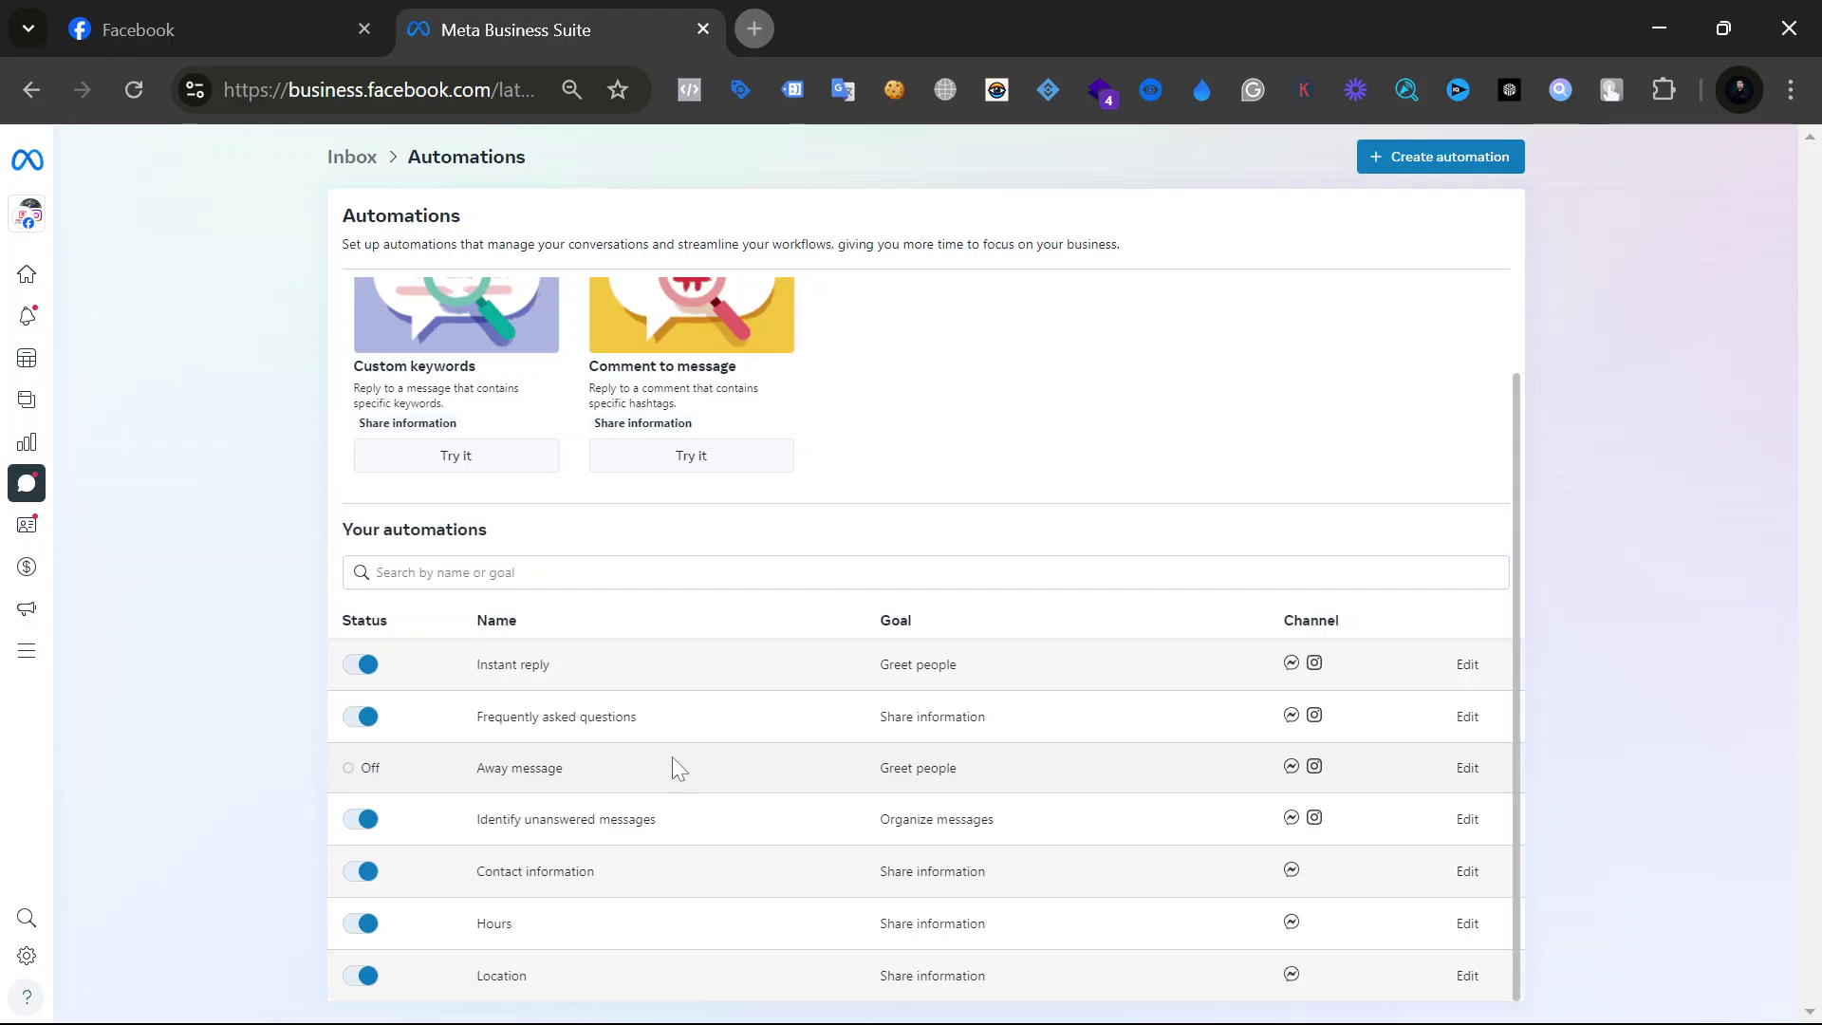
scroll(672, 756, up, 1)
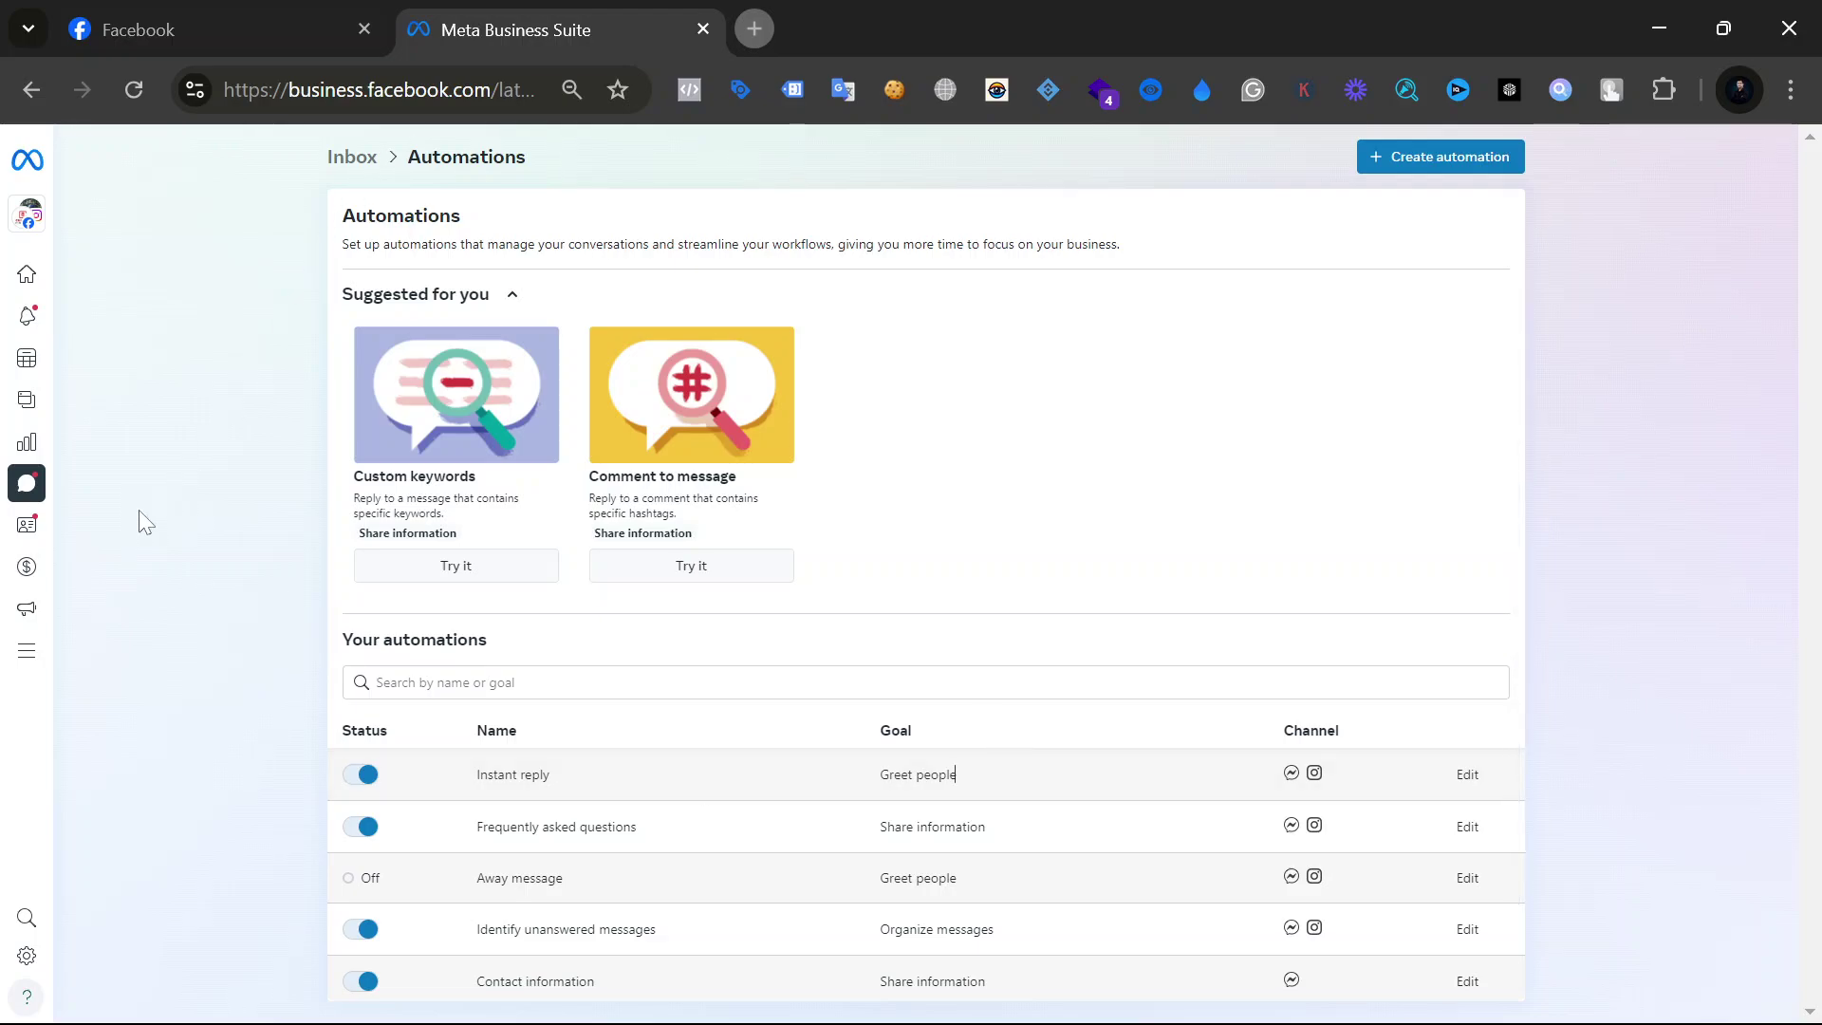
Step: Open Leads Center and look through the table of leads with their stage, source, assignee and channel
mouse_move(32, 526)
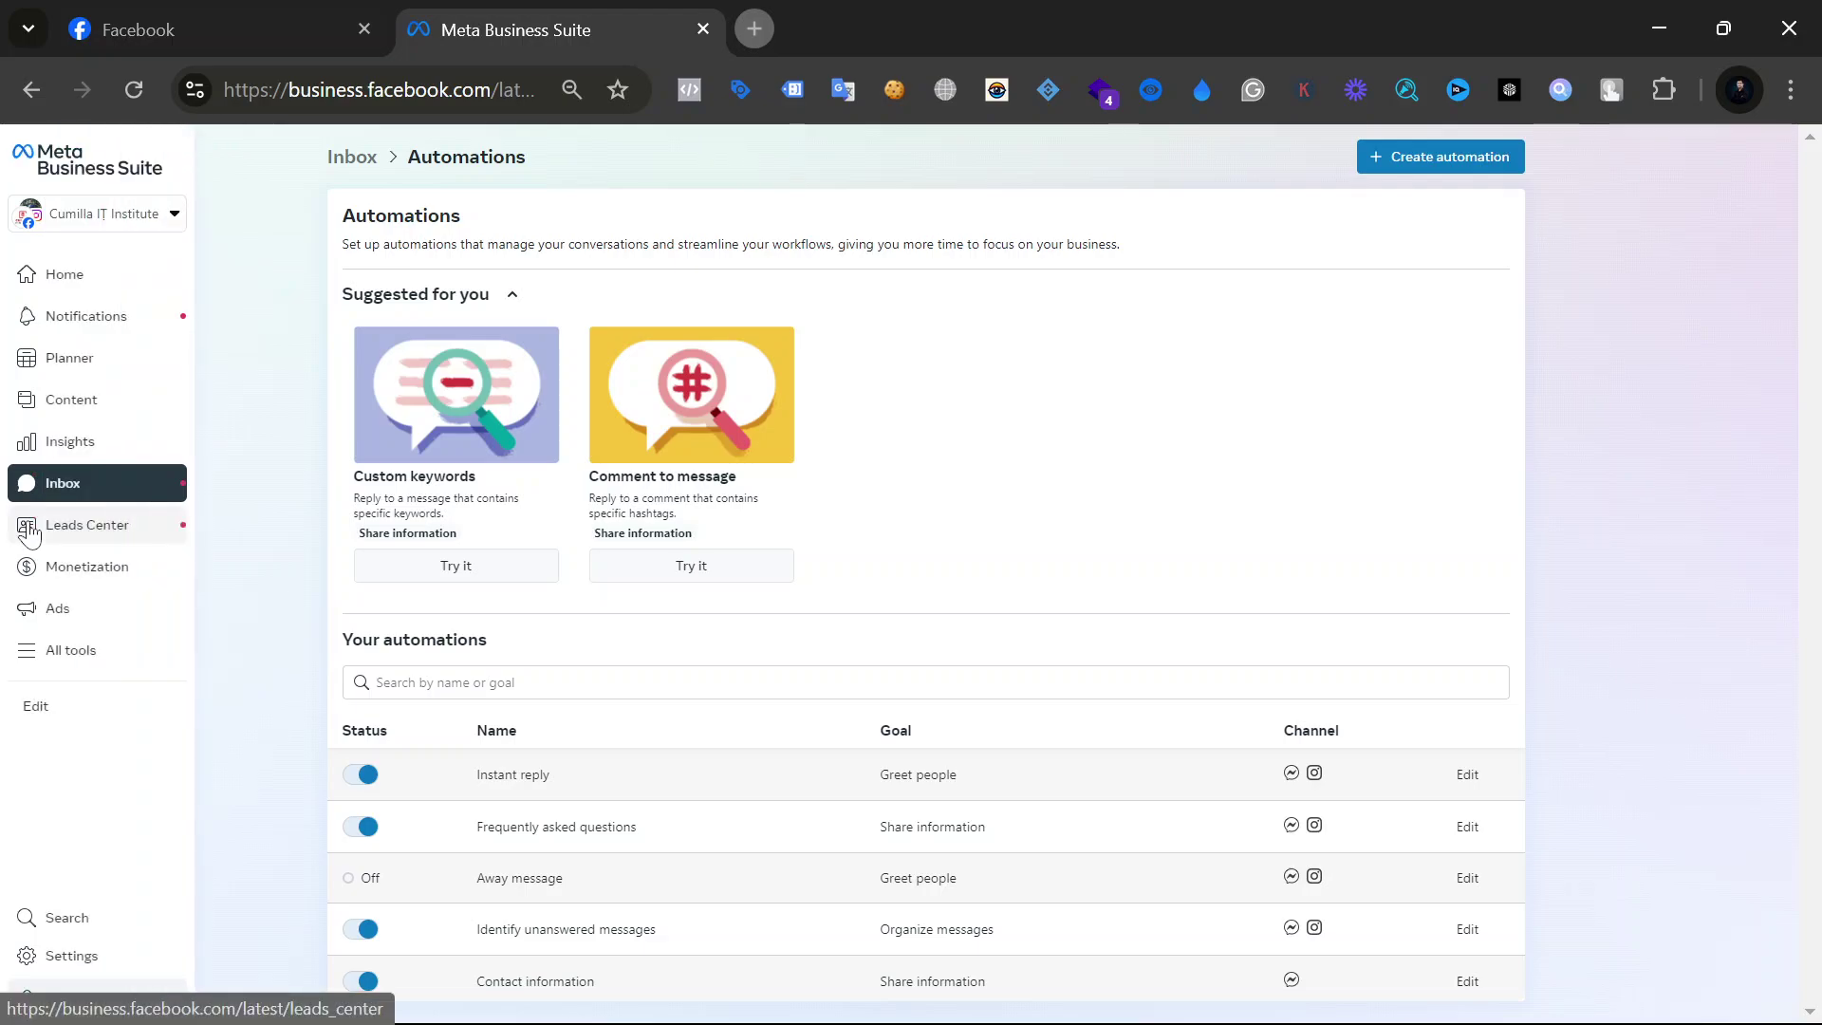
click(31, 531)
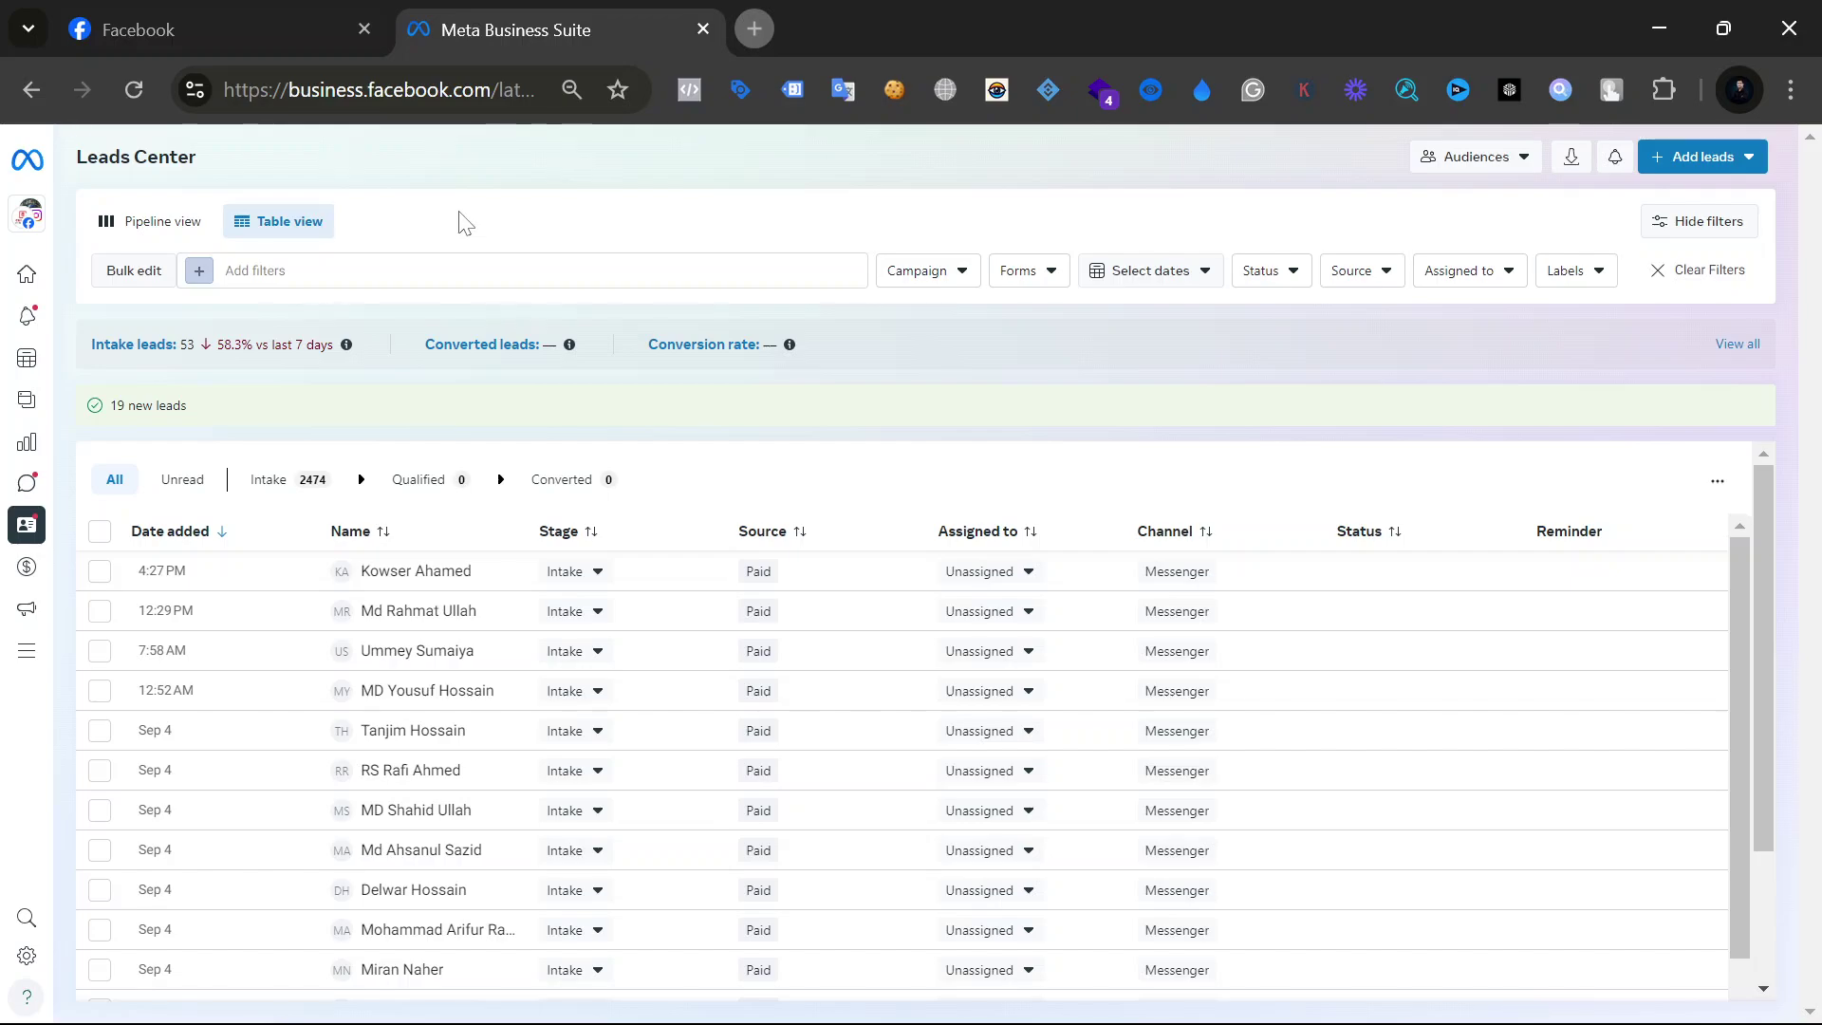
scroll(626, 645, down, 3)
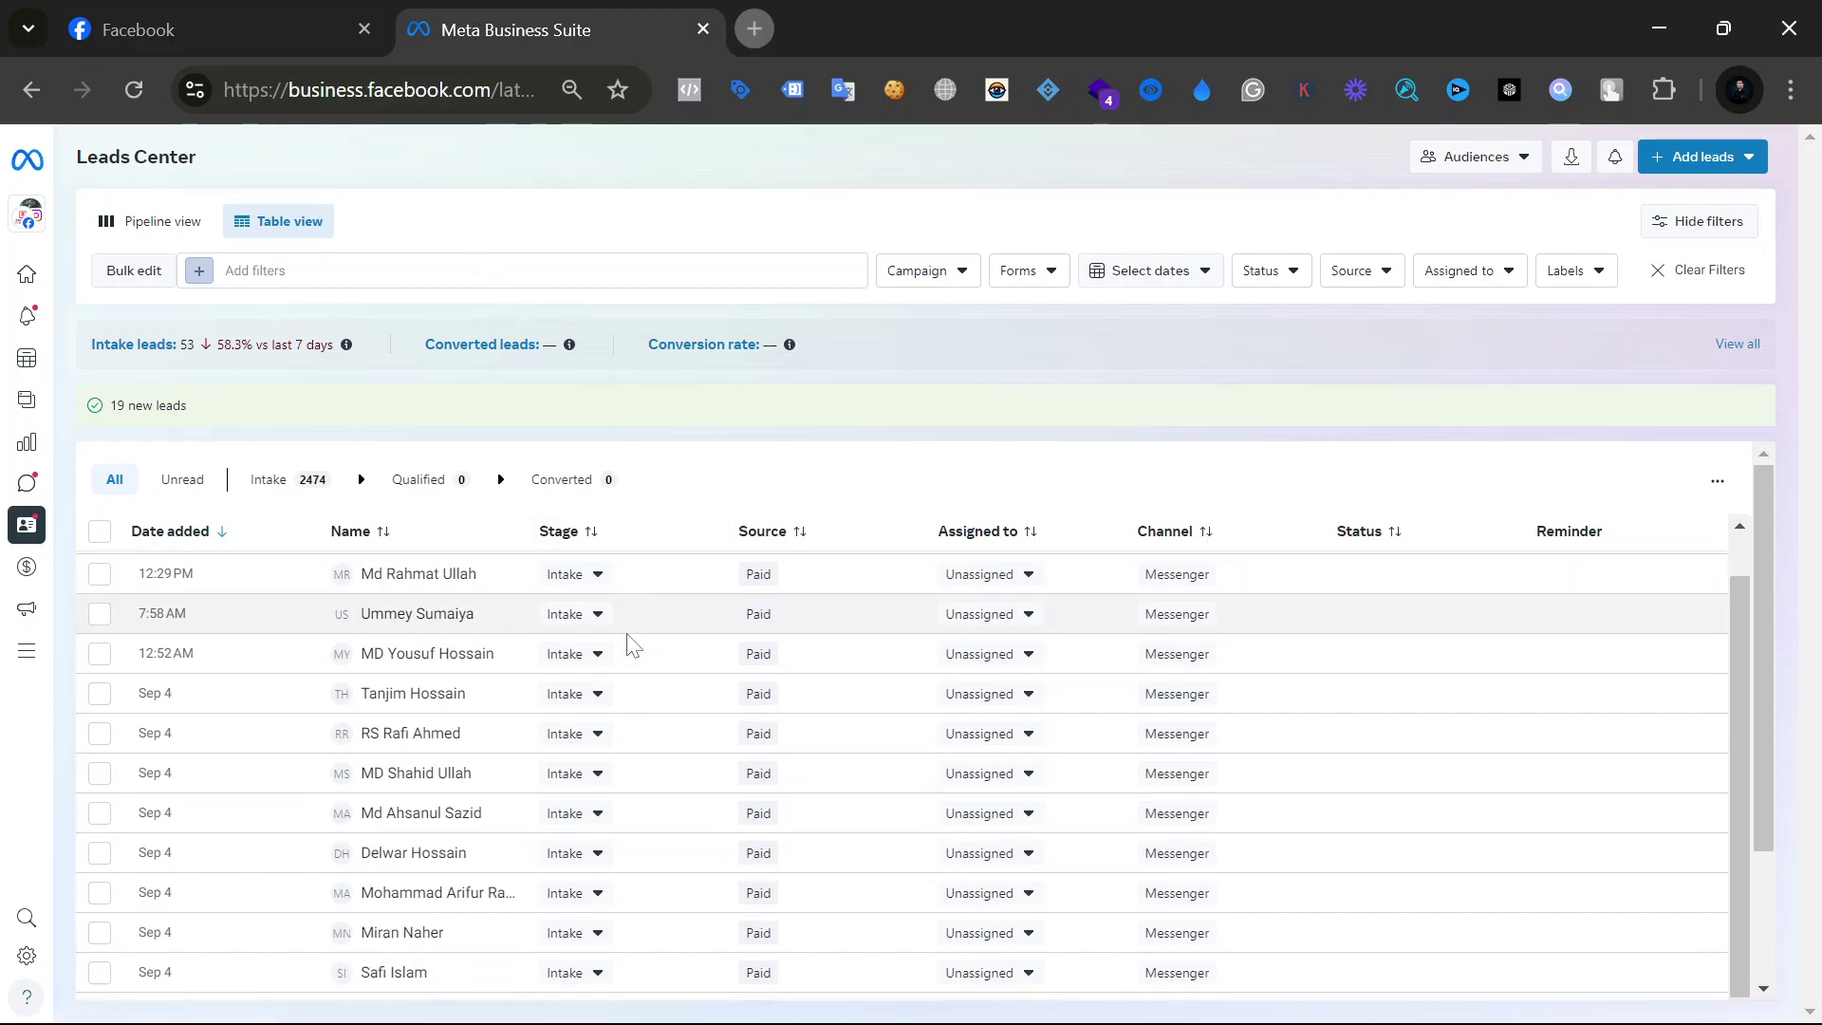
scroll(630, 644, down, 2)
scroll(630, 644, up, 2)
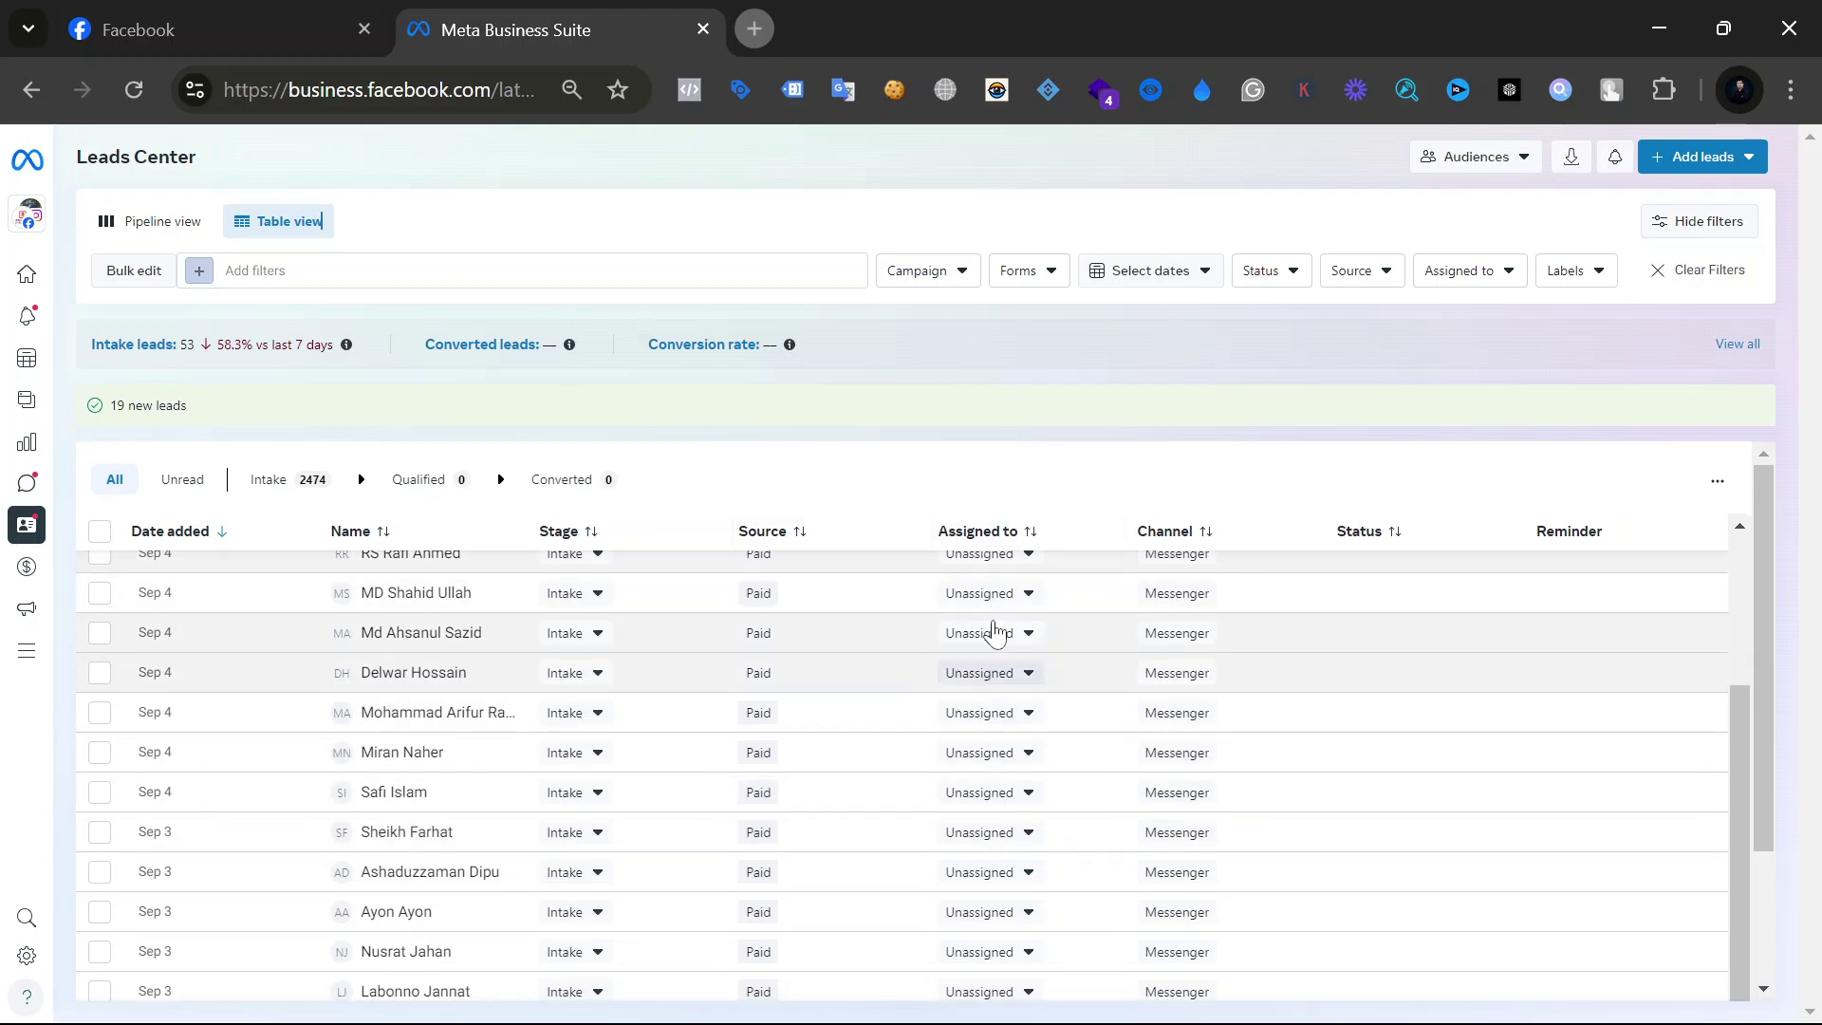
scroll(960, 679, up, 1)
scroll(960, 679, up, 3)
Step: Look through the people a lead can be assigned to without changing the lead's unassigned status
click(980, 651)
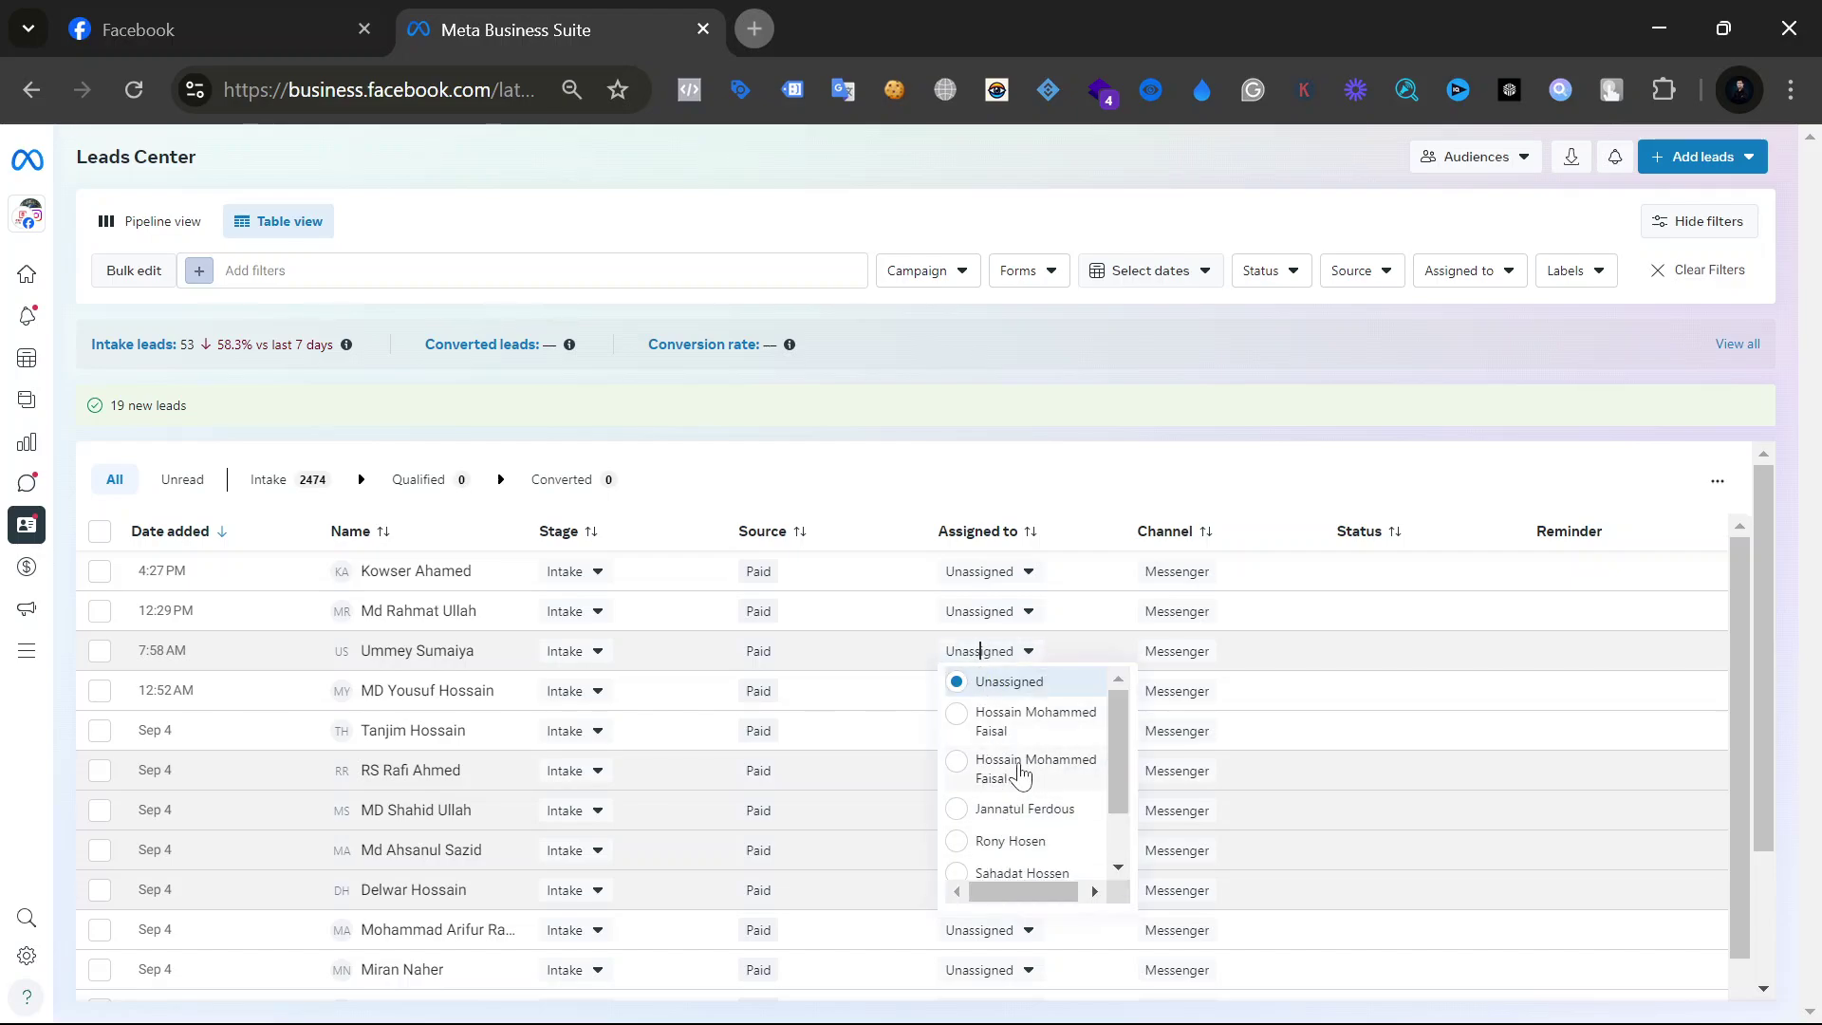
scroll(1017, 769, down, 1)
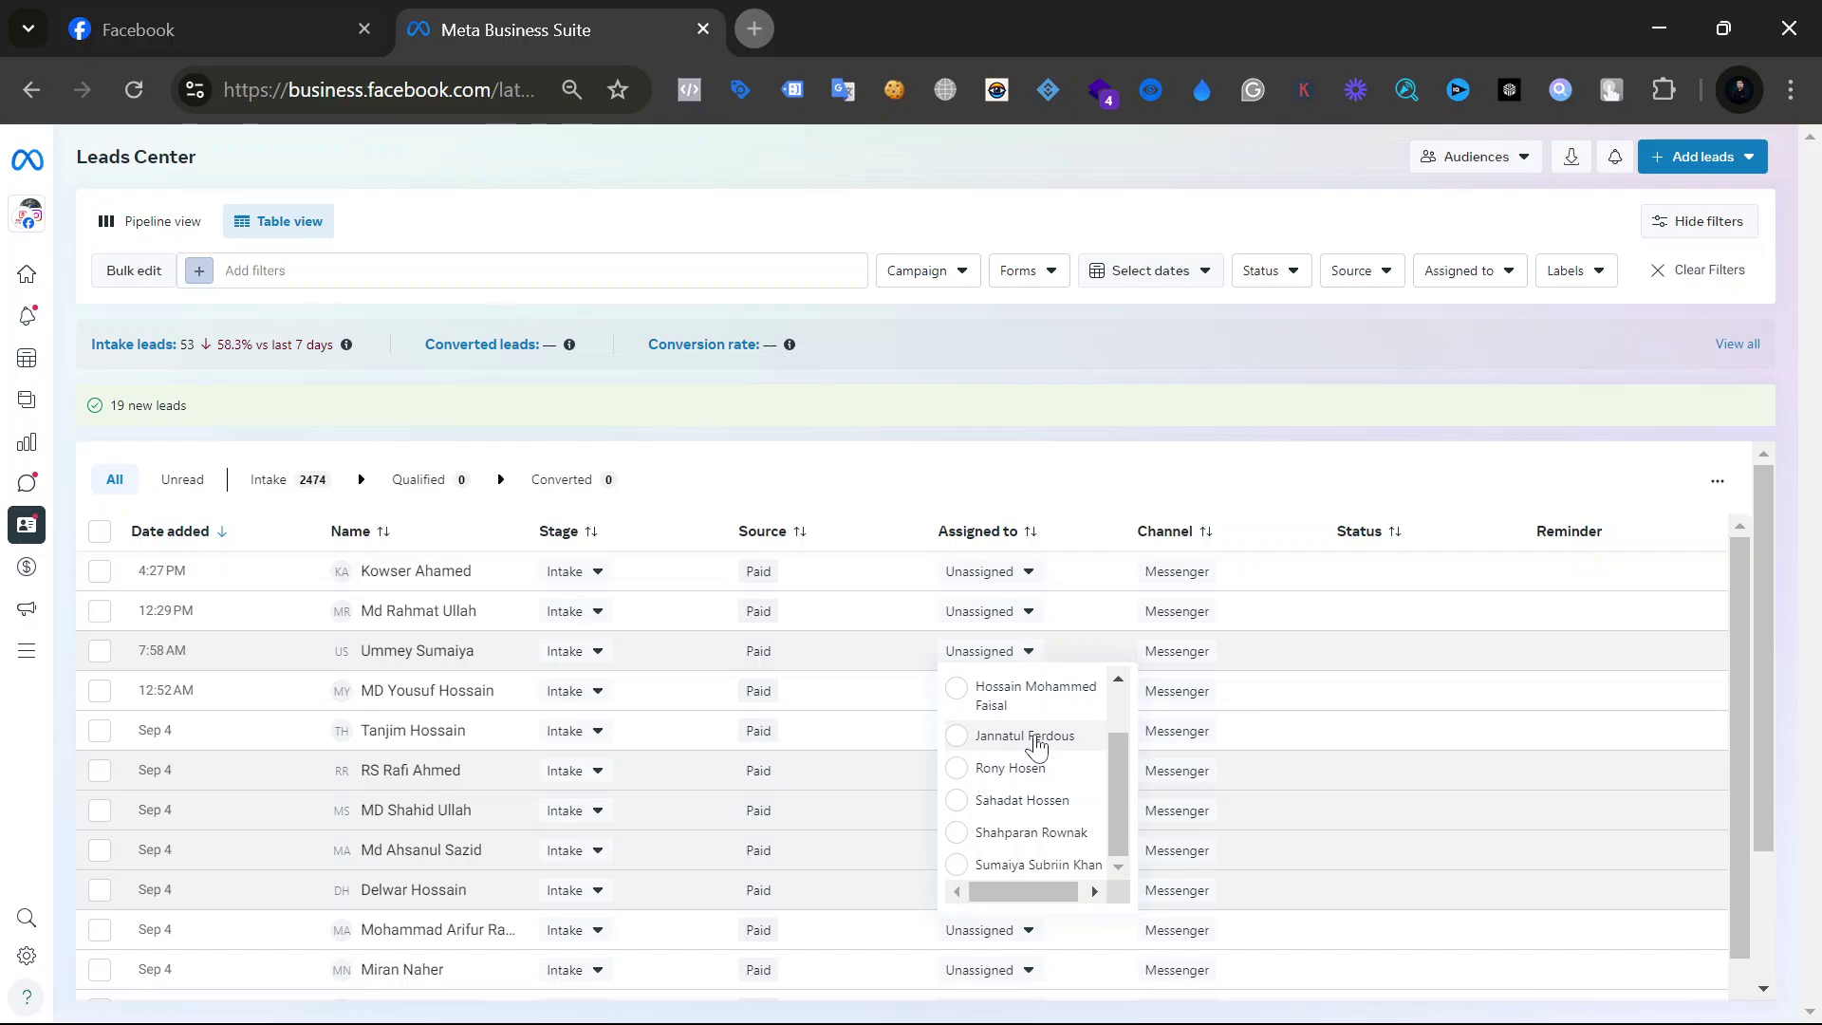
scroll(1034, 744, up, 3)
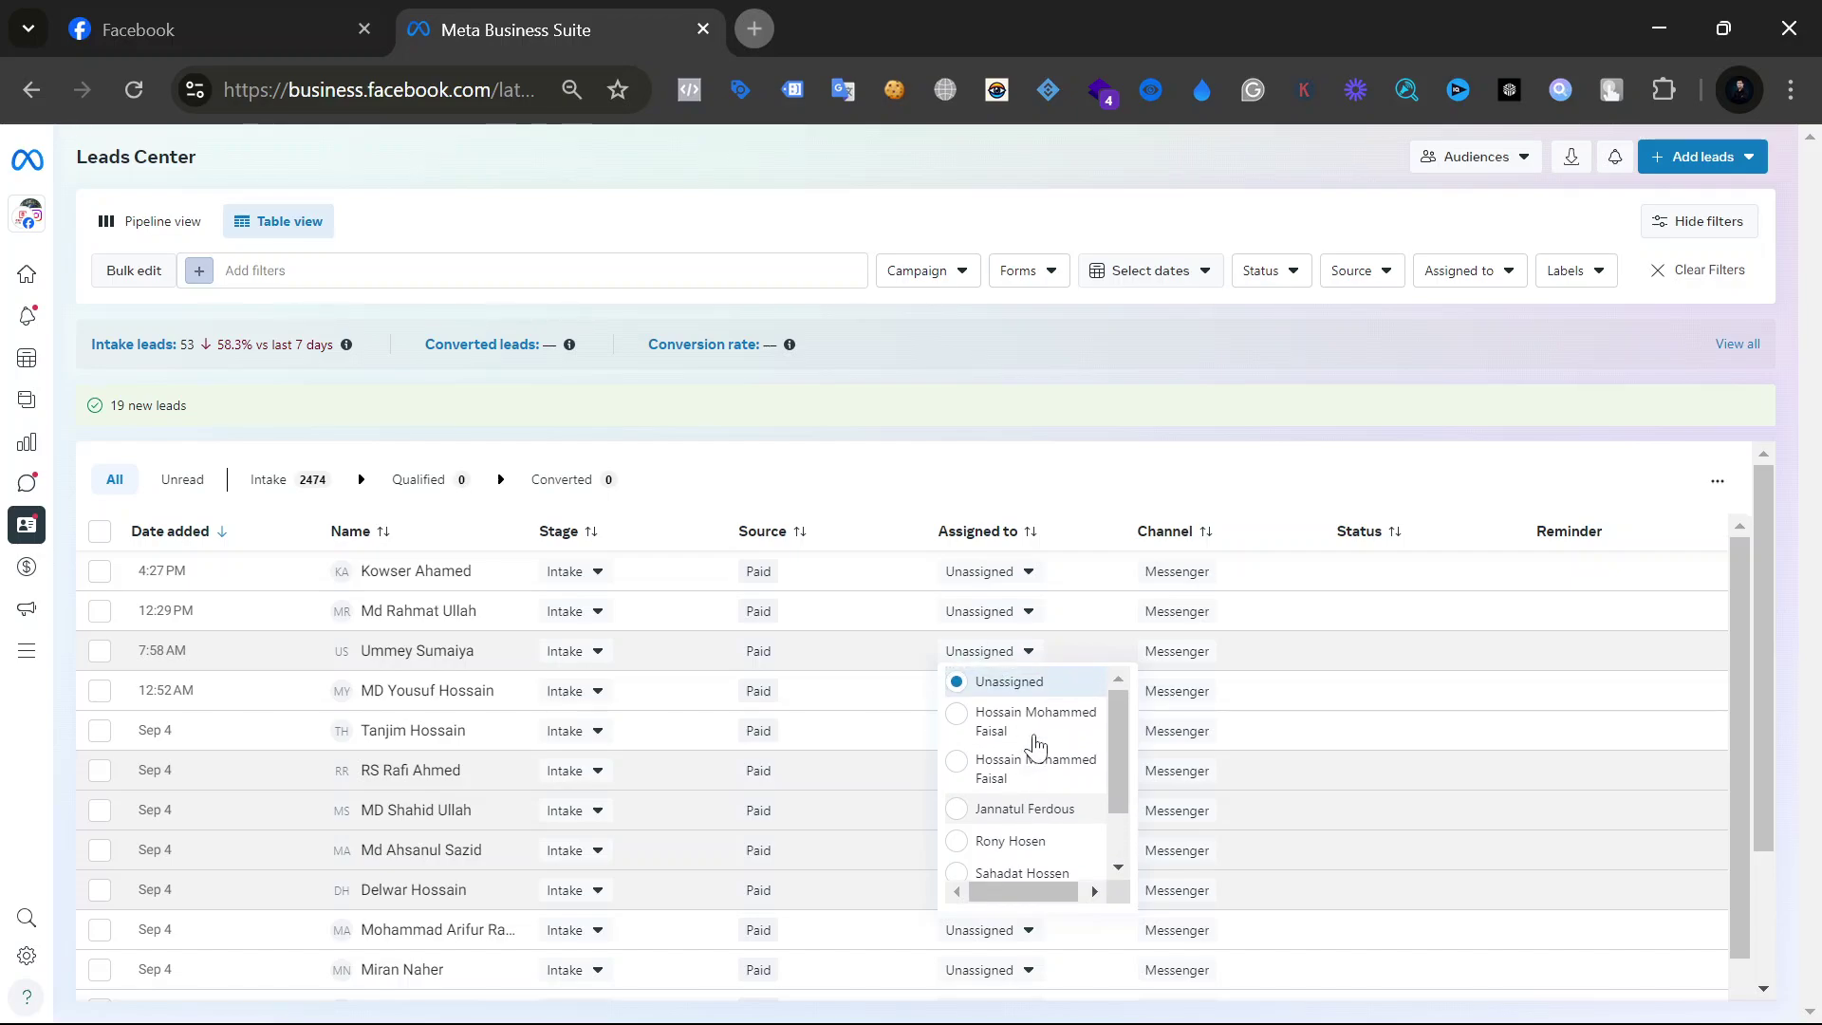
click(909, 343)
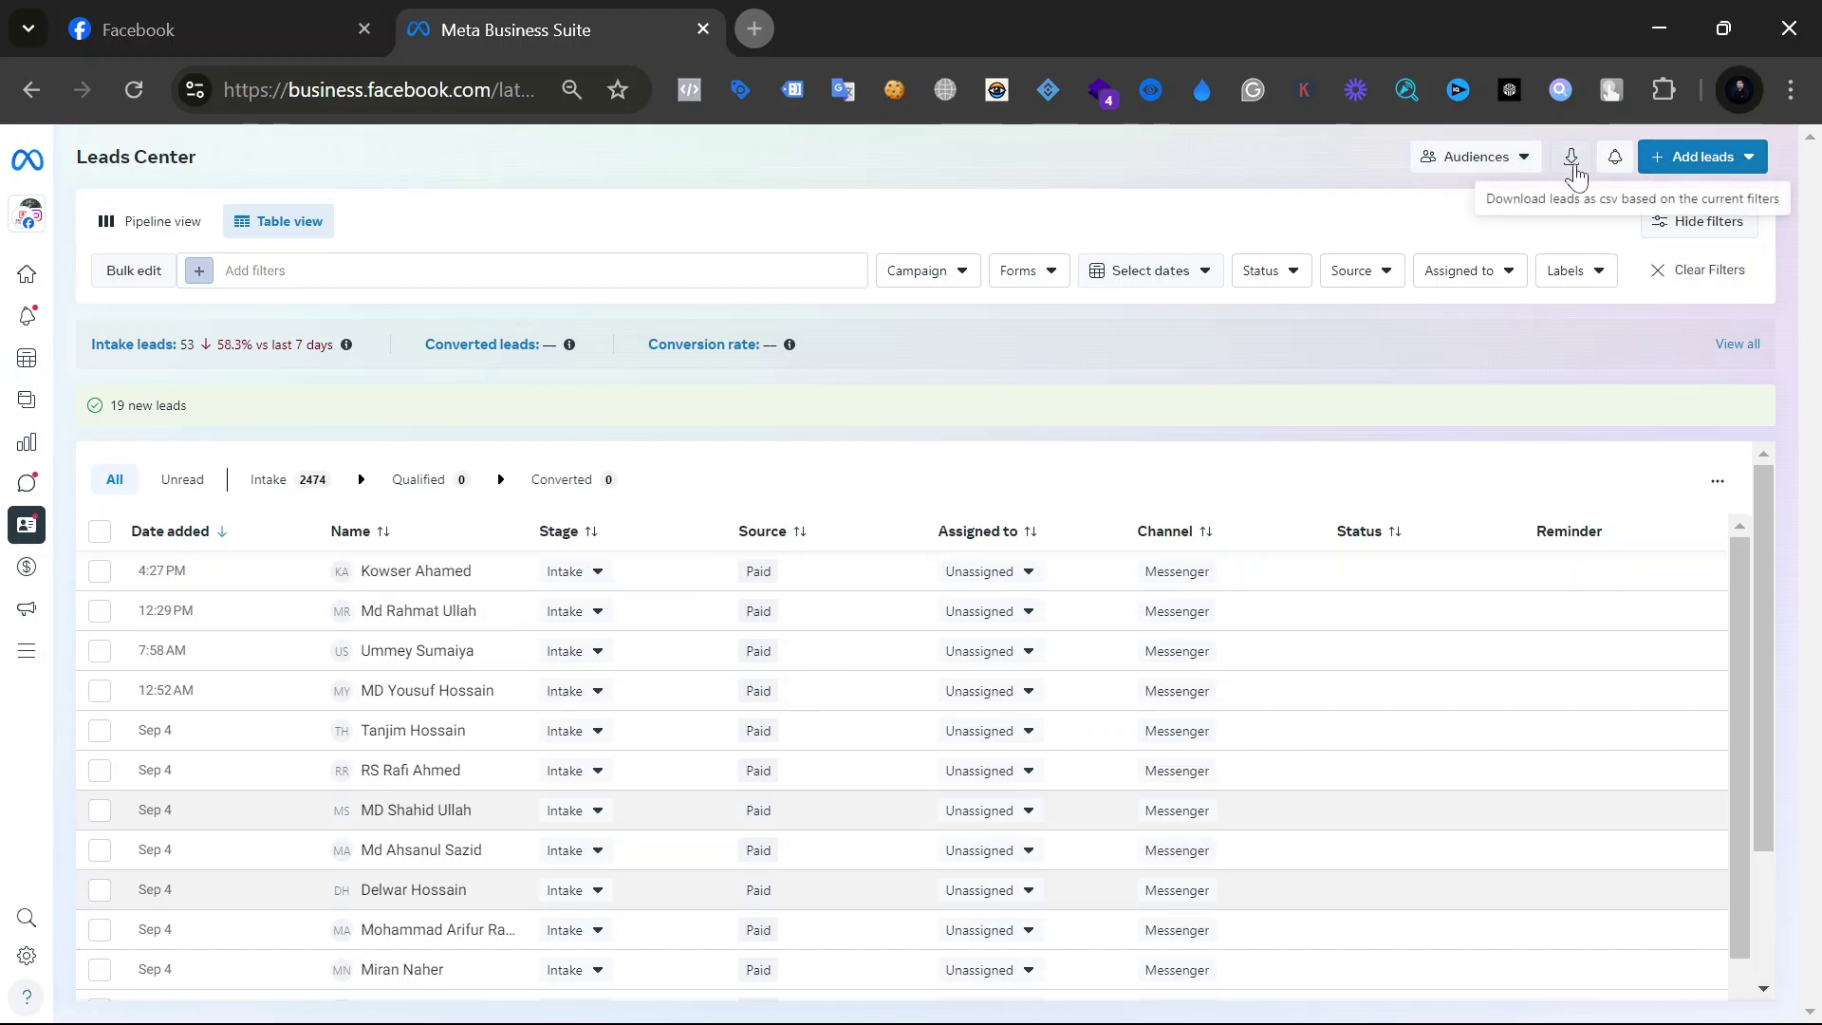
Step: Download the leads as a CSV file and open it in a maximized Excel window, dismissing the activation wizard
click(1572, 169)
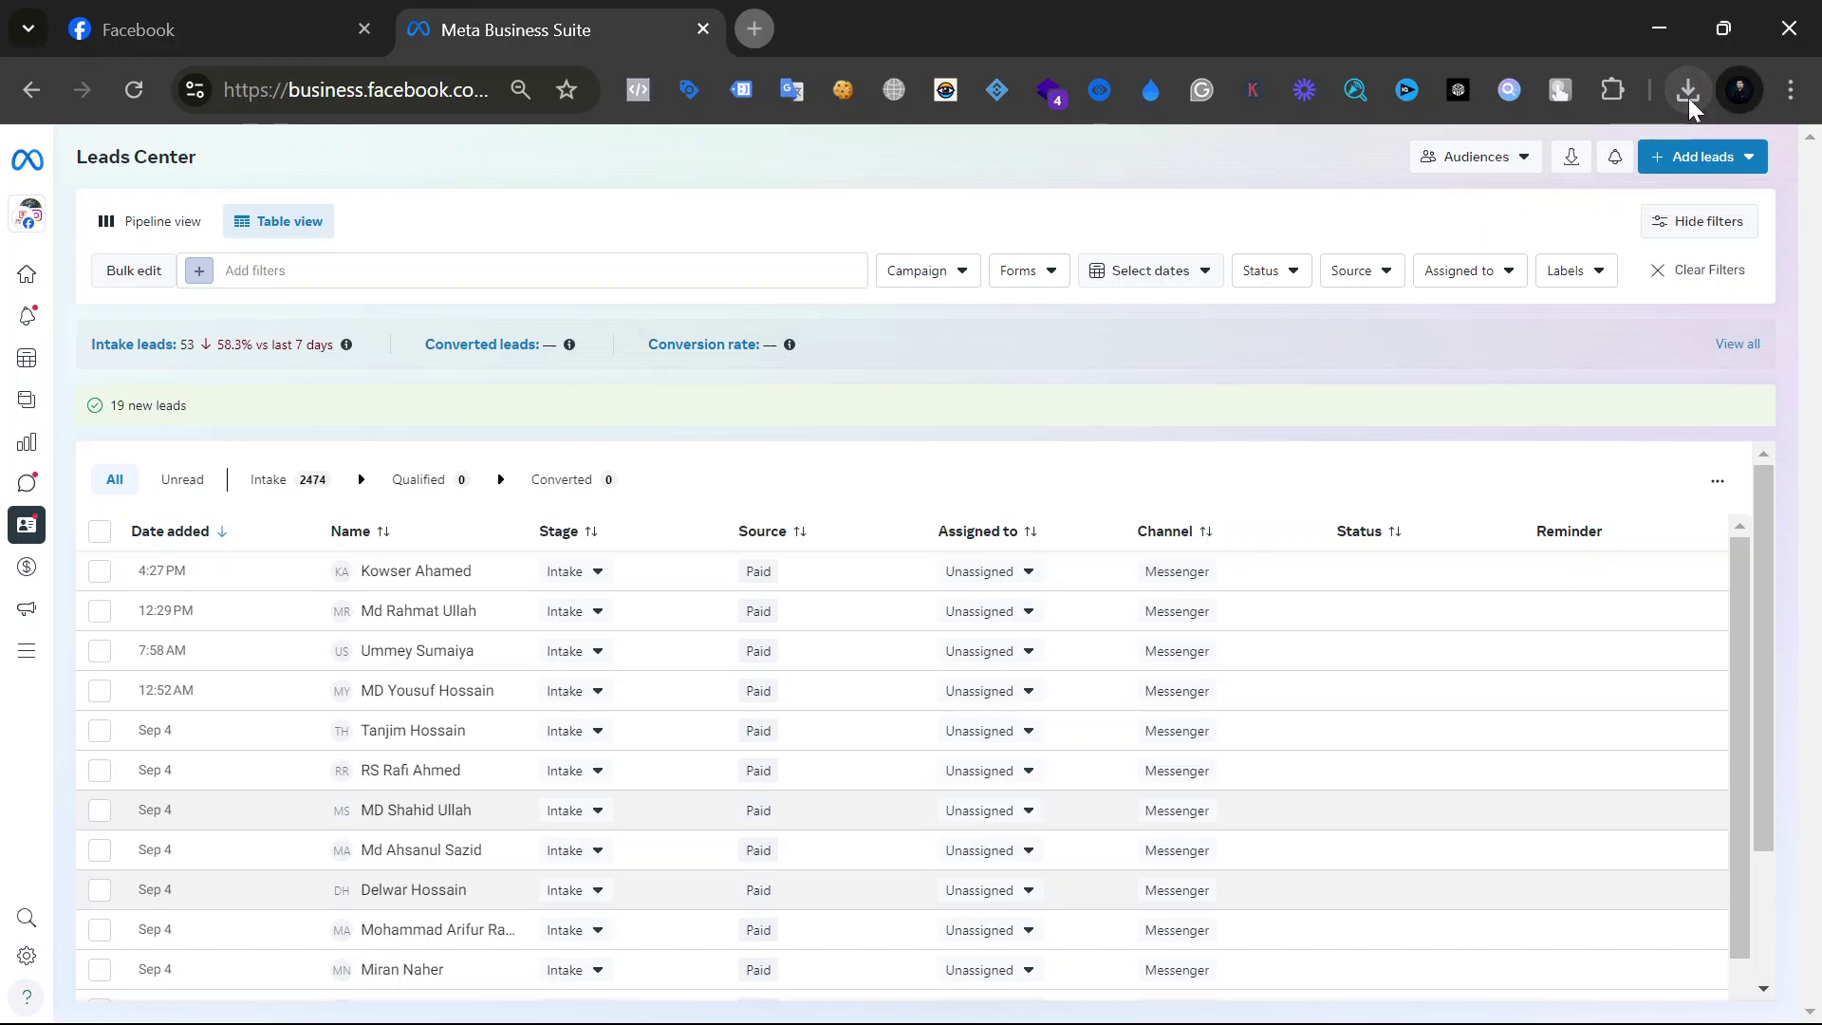
click(1688, 91)
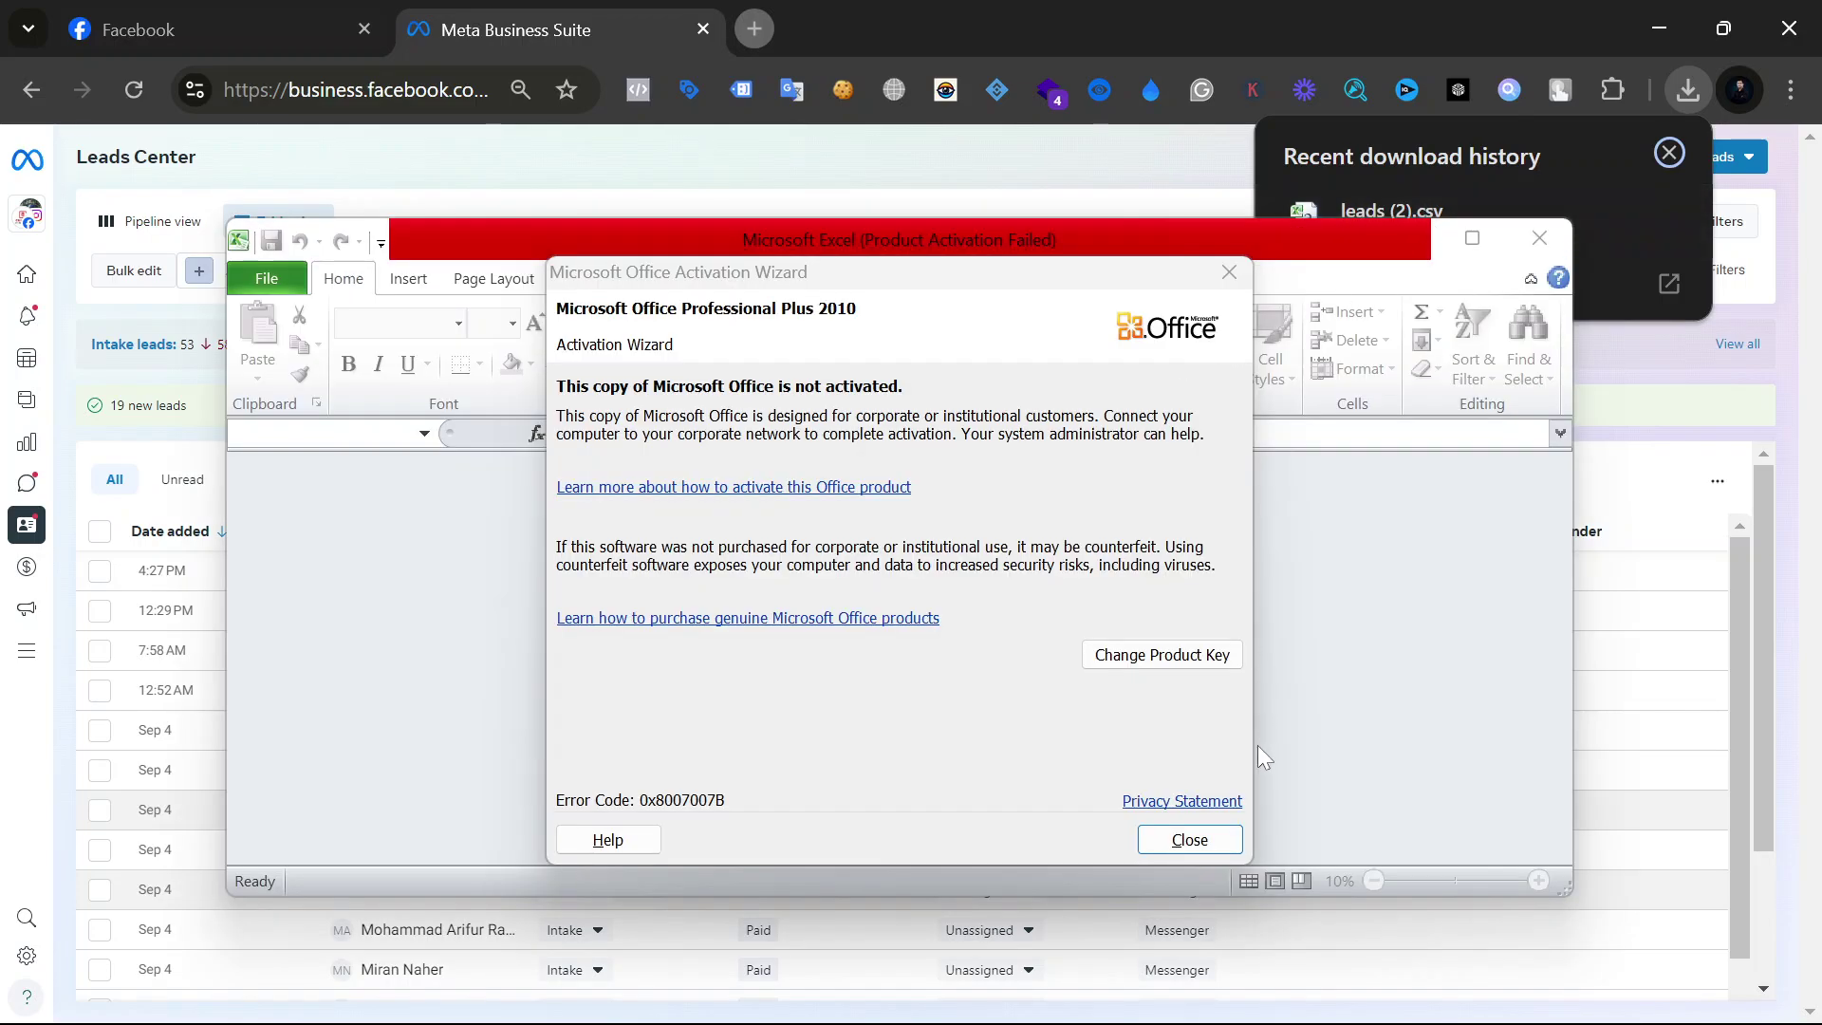
click(1191, 840)
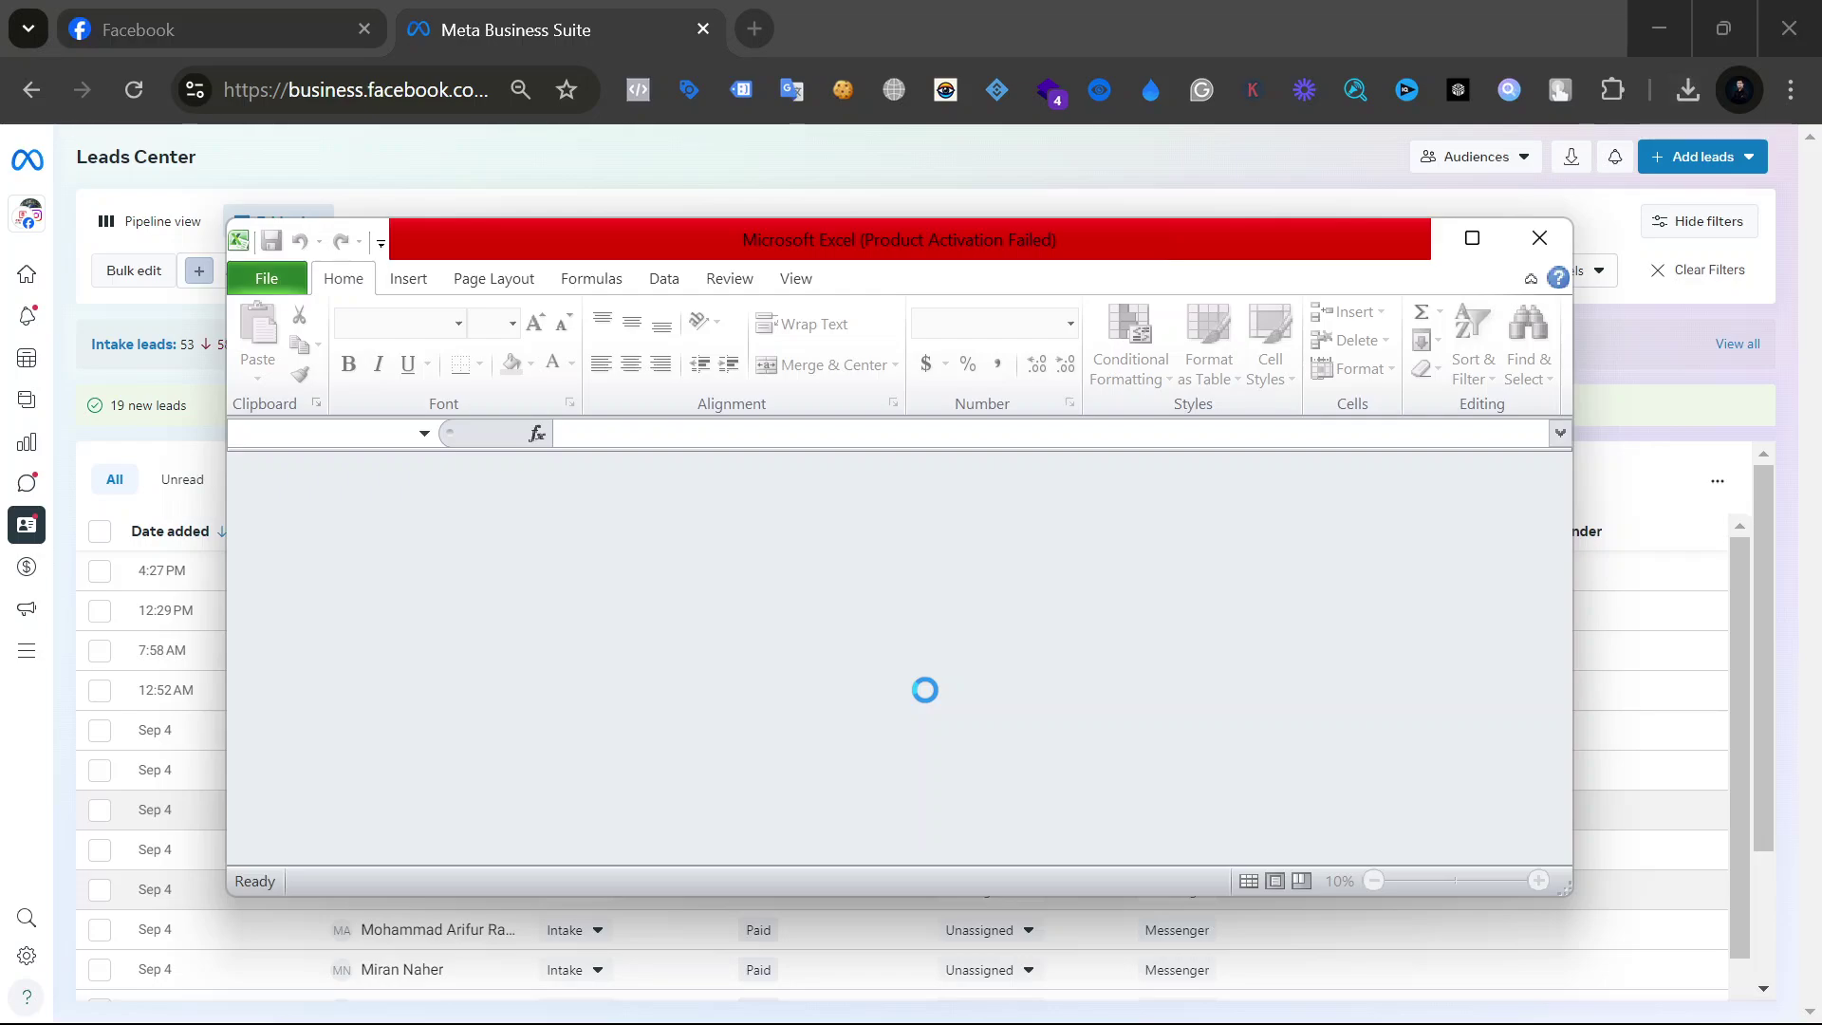
drag(1159, 242, 1206, 2)
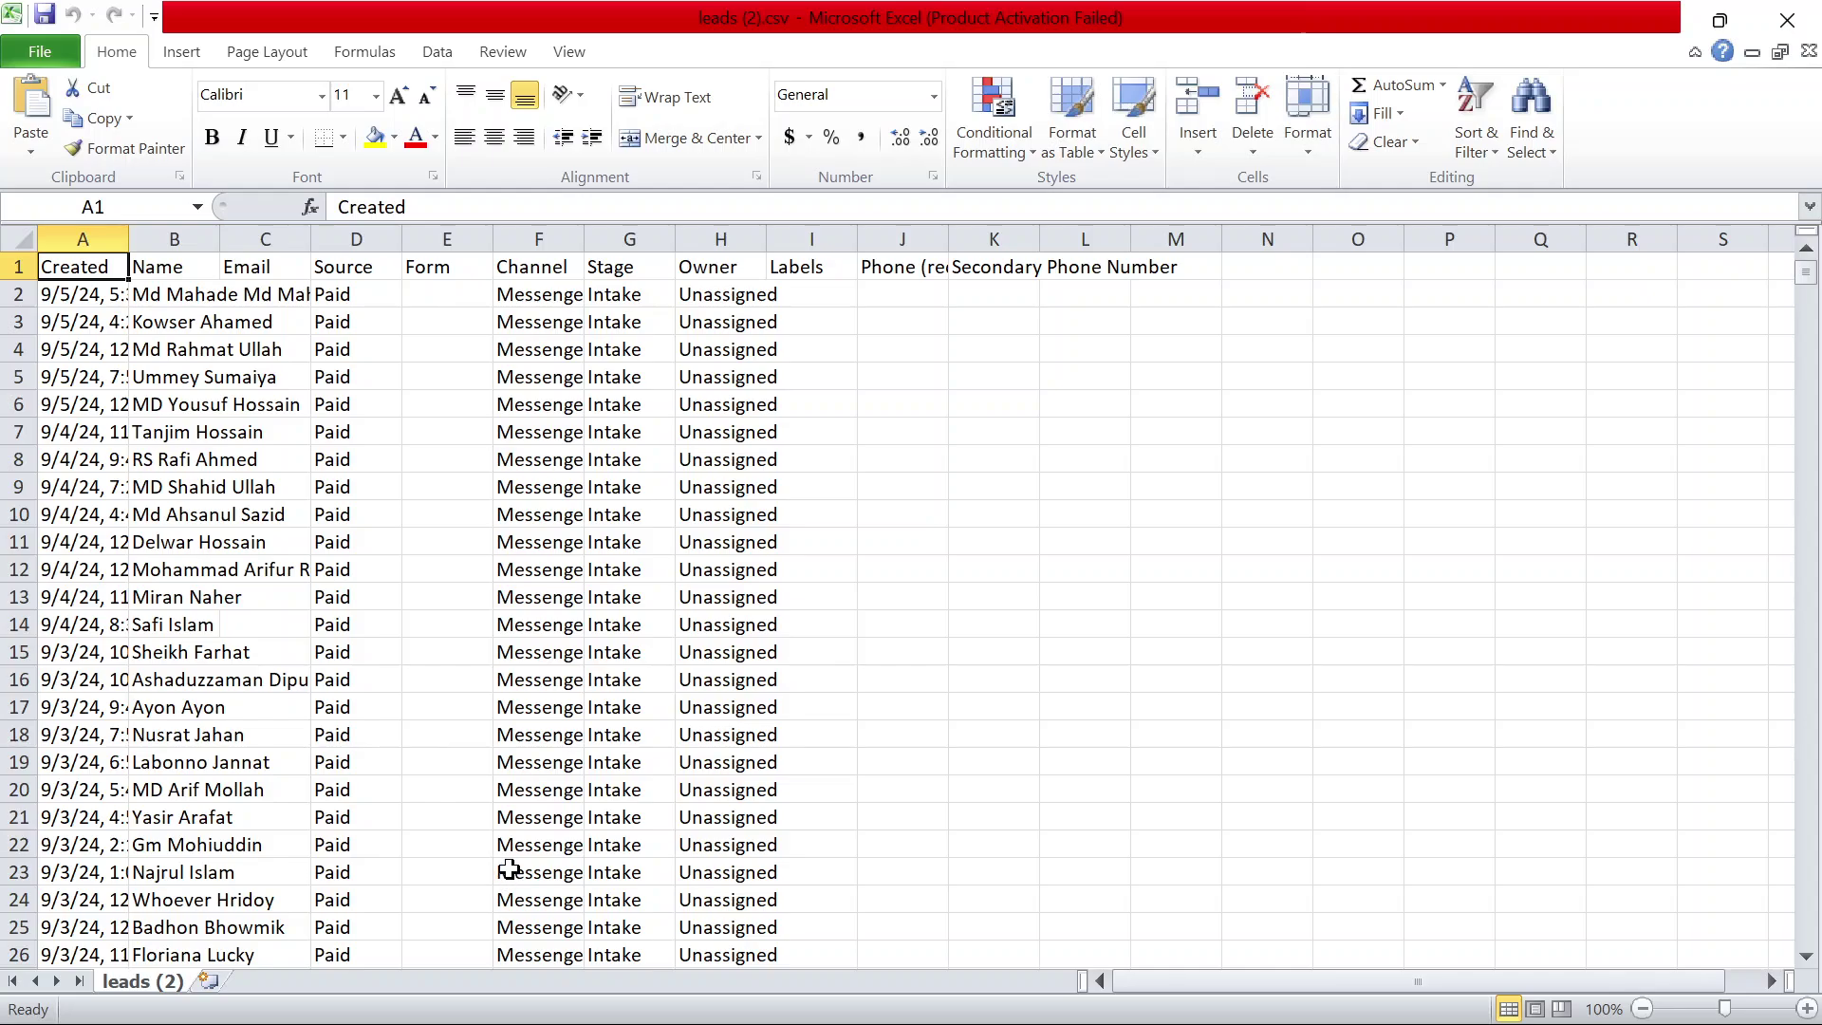
Step: Look through the exported lead rows and their source, channel, stage and owner columns, then close Excel
scroll(238, 790, down, 12)
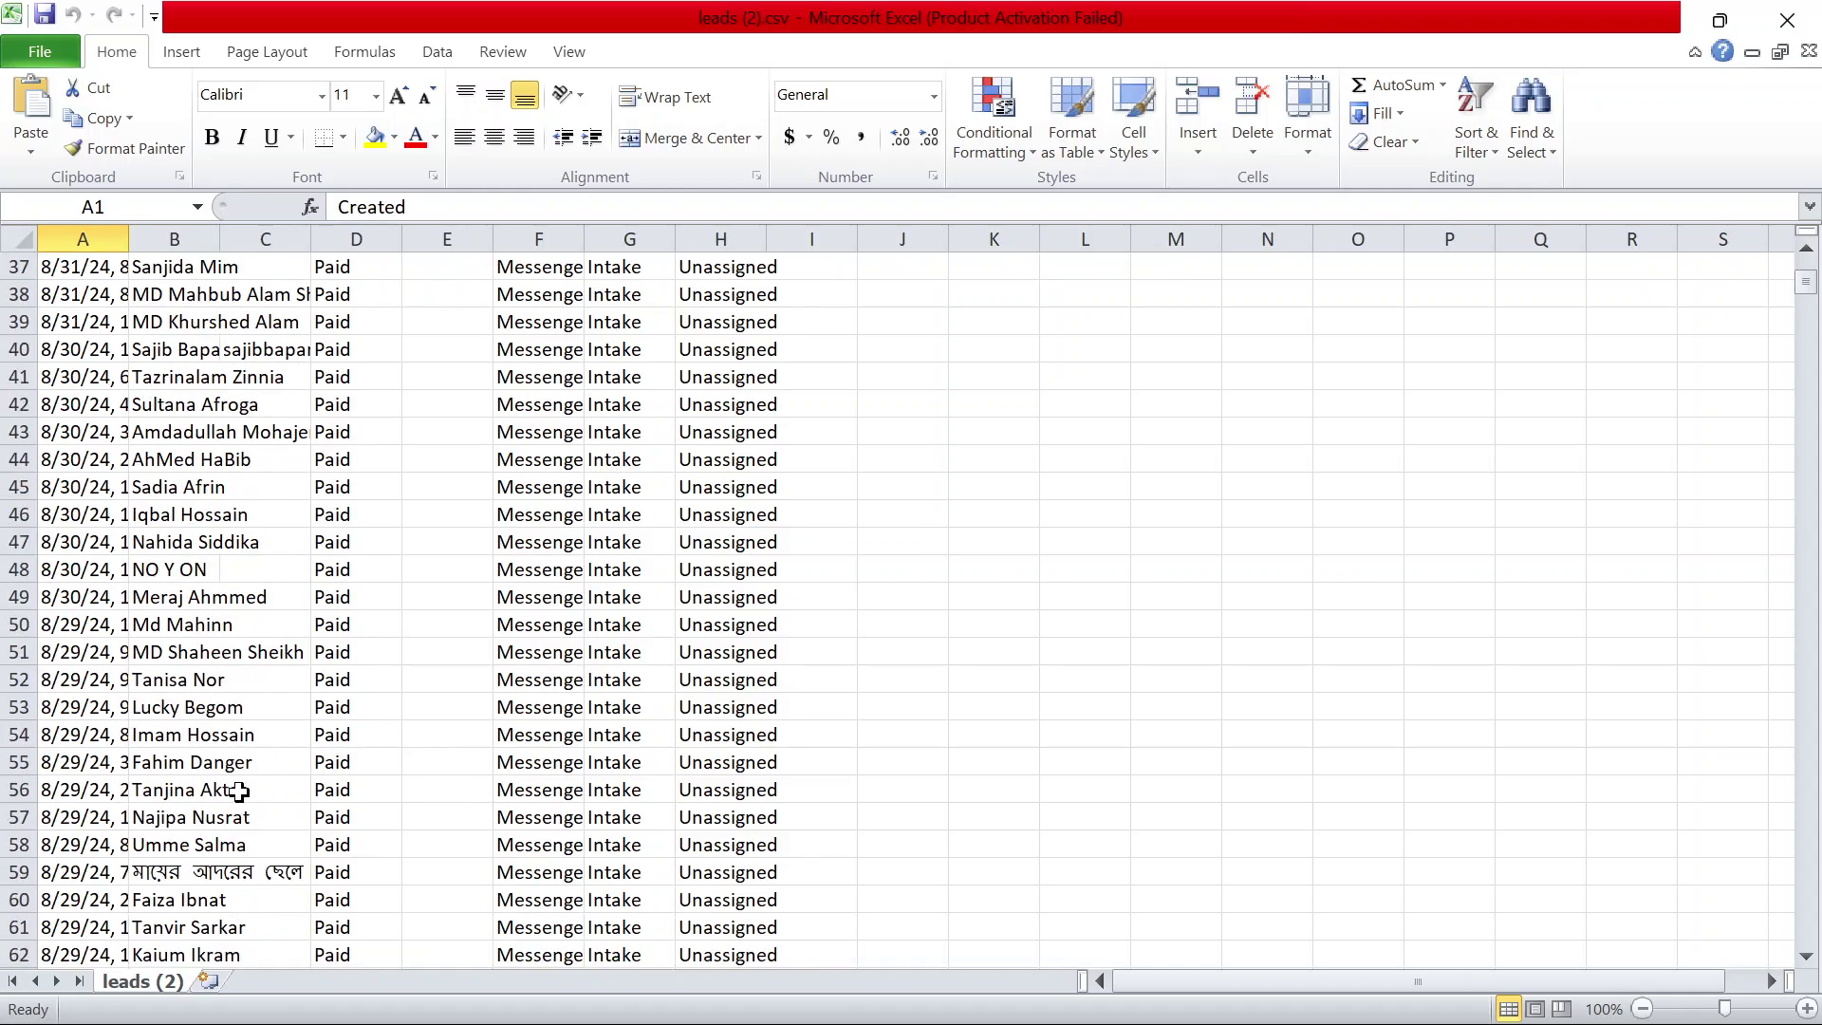
scroll(238, 791, down, 5)
scroll(238, 790, up, 15)
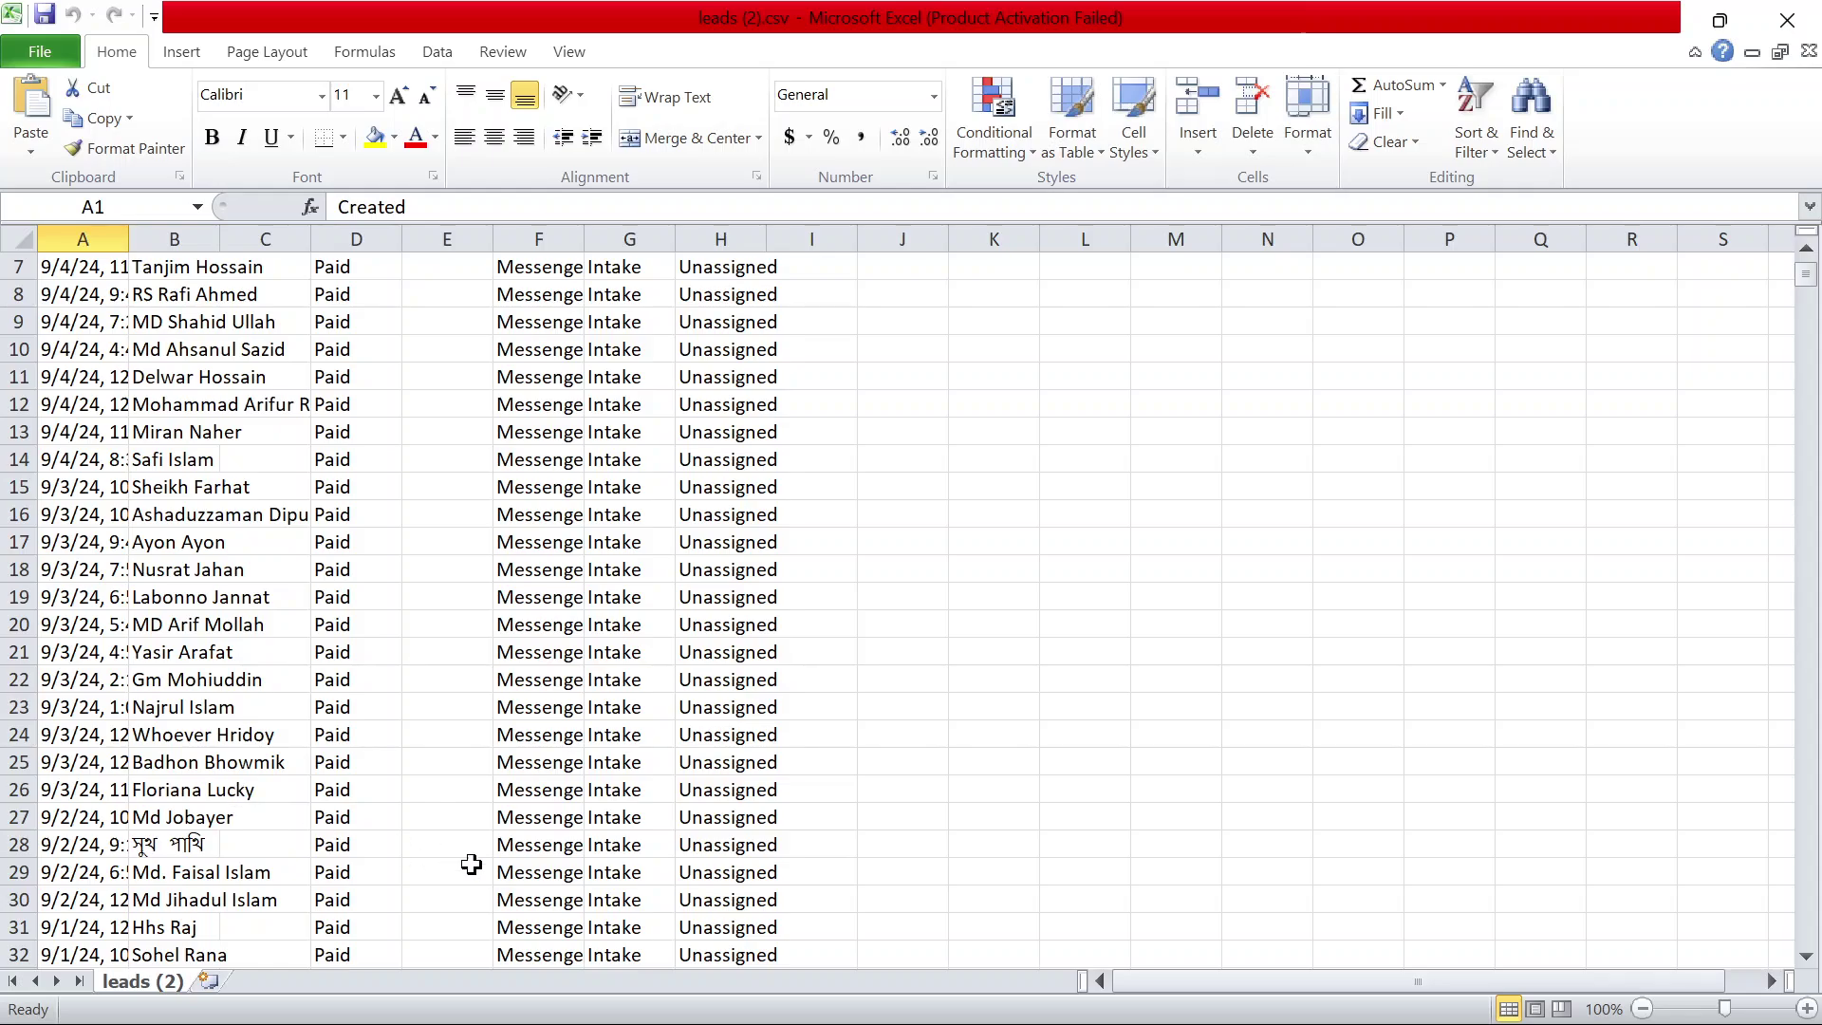
scroll(607, 485, up, 2)
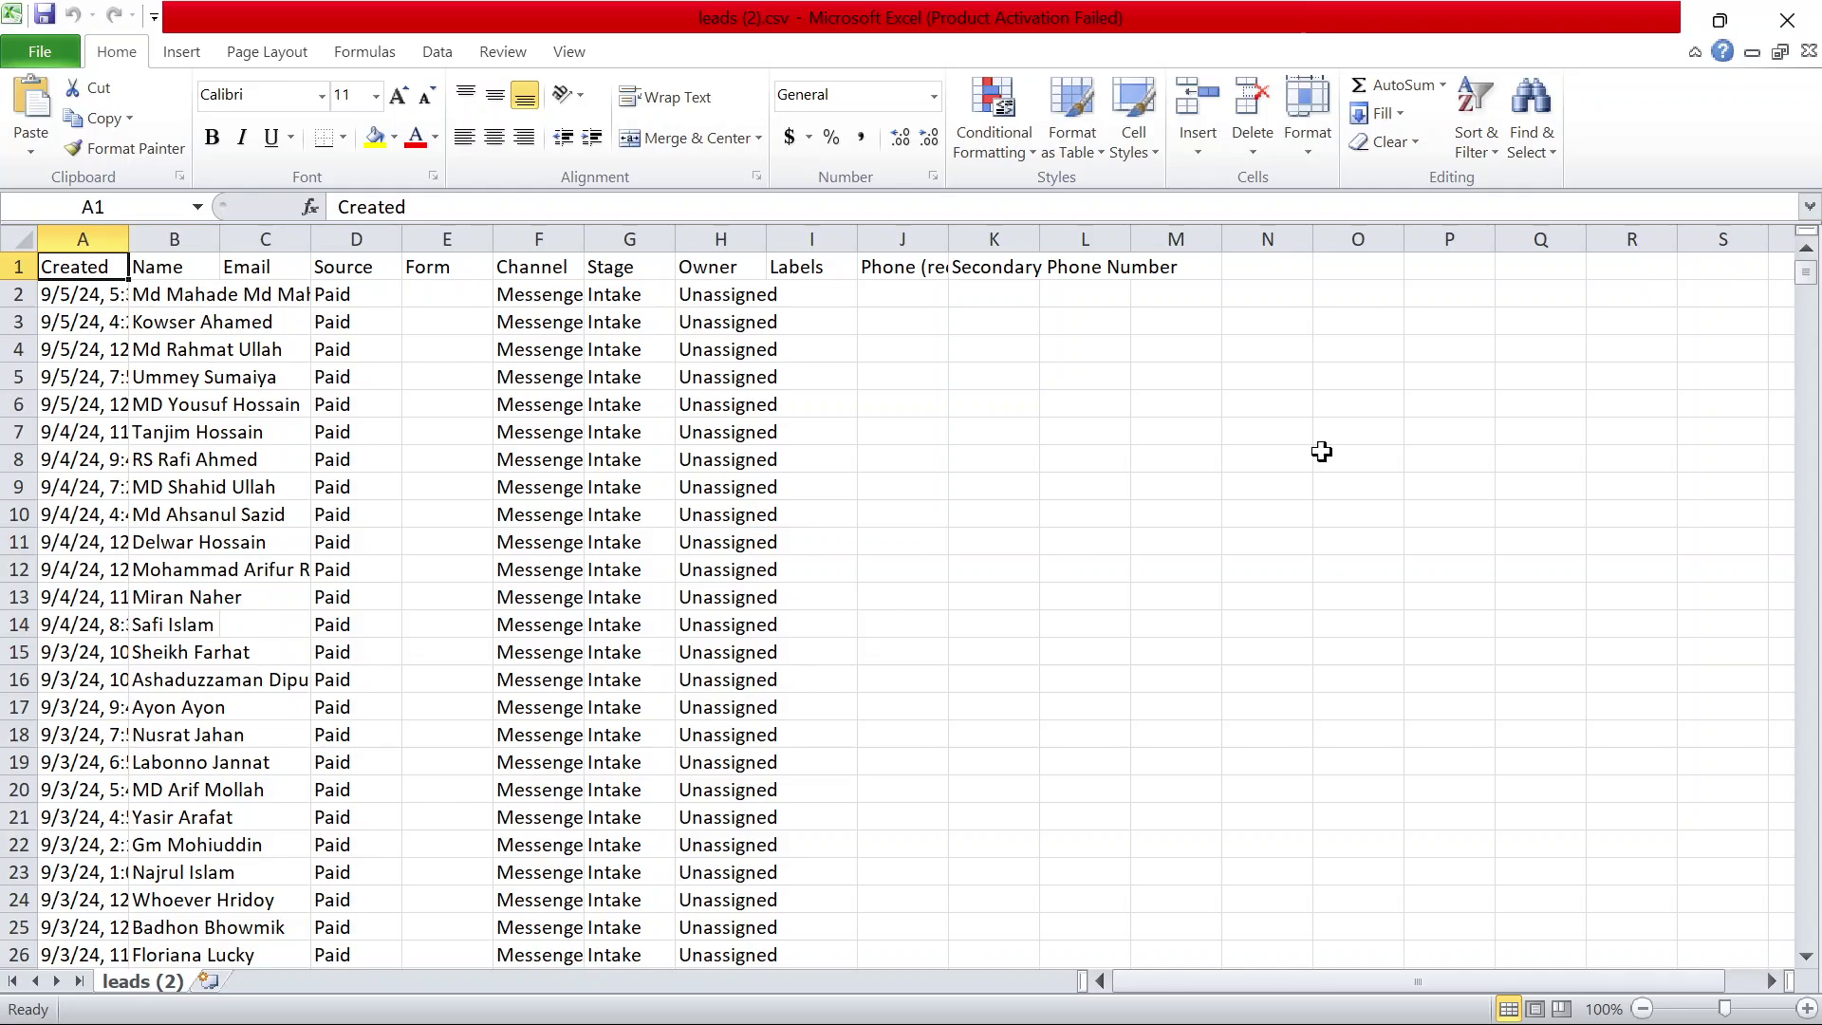
scroll(822, 477, down, 7)
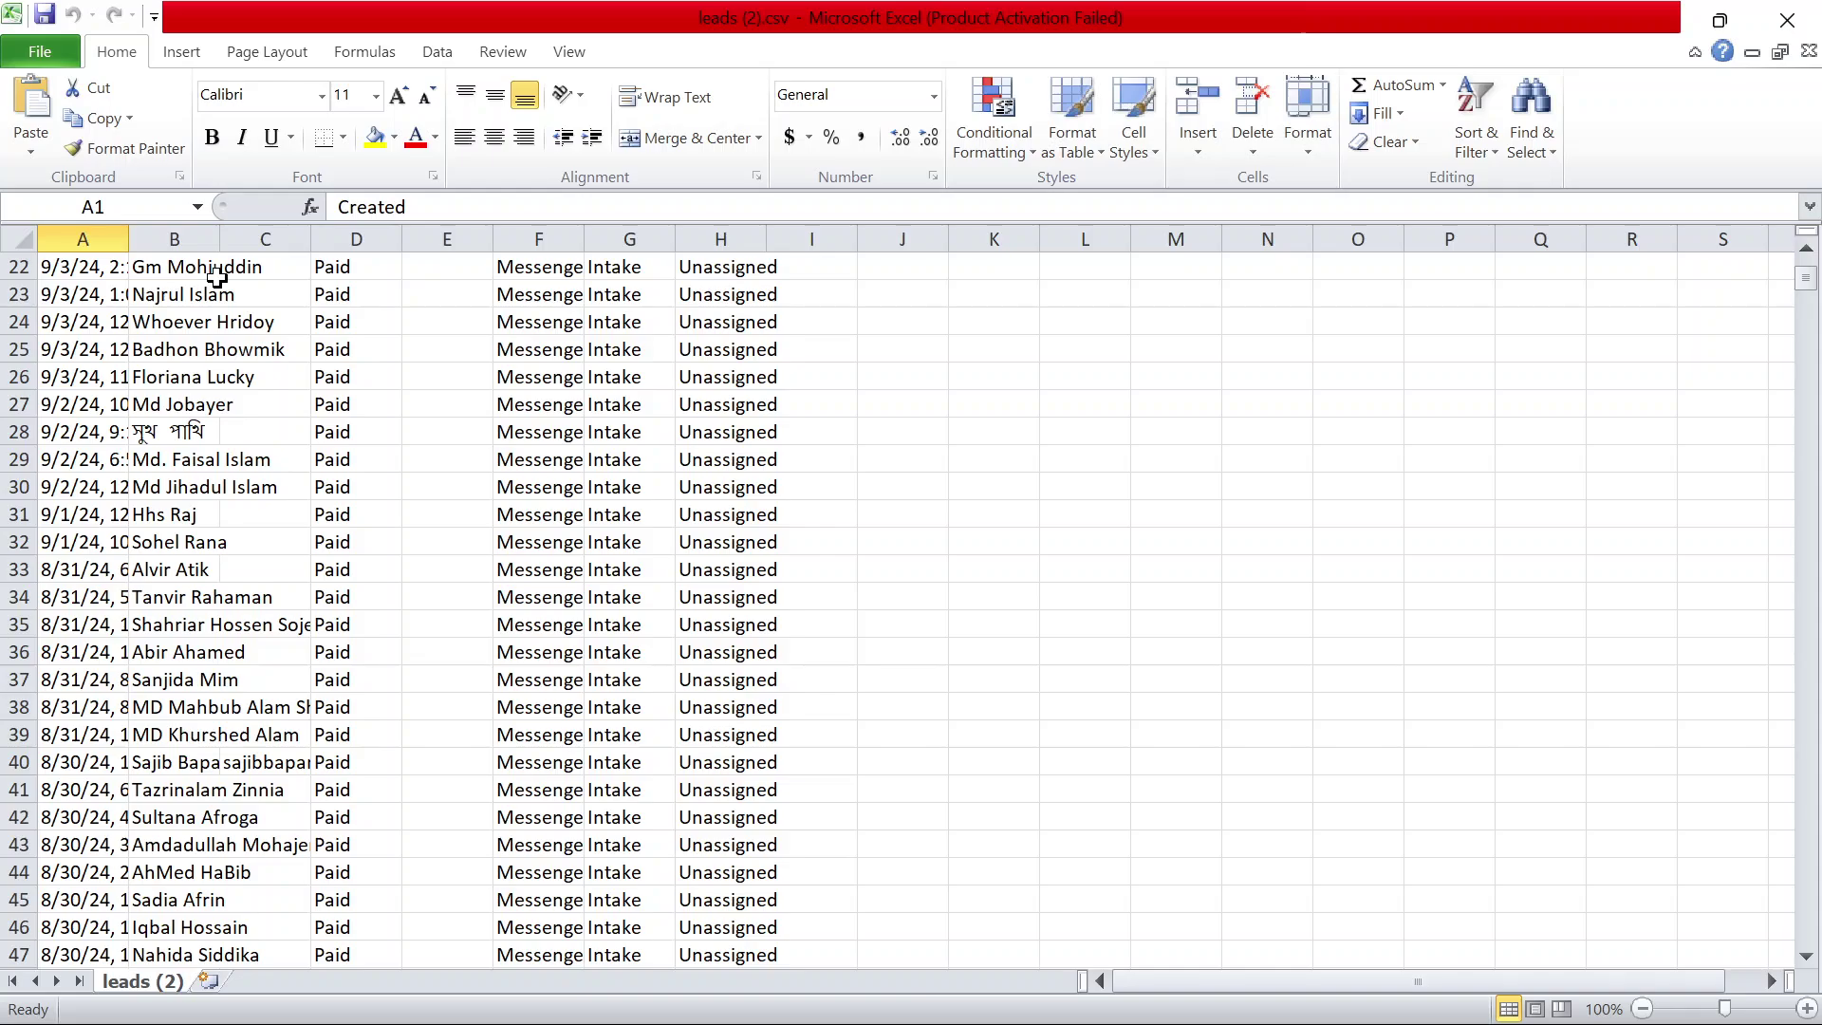
scroll(357, 498, up, 2)
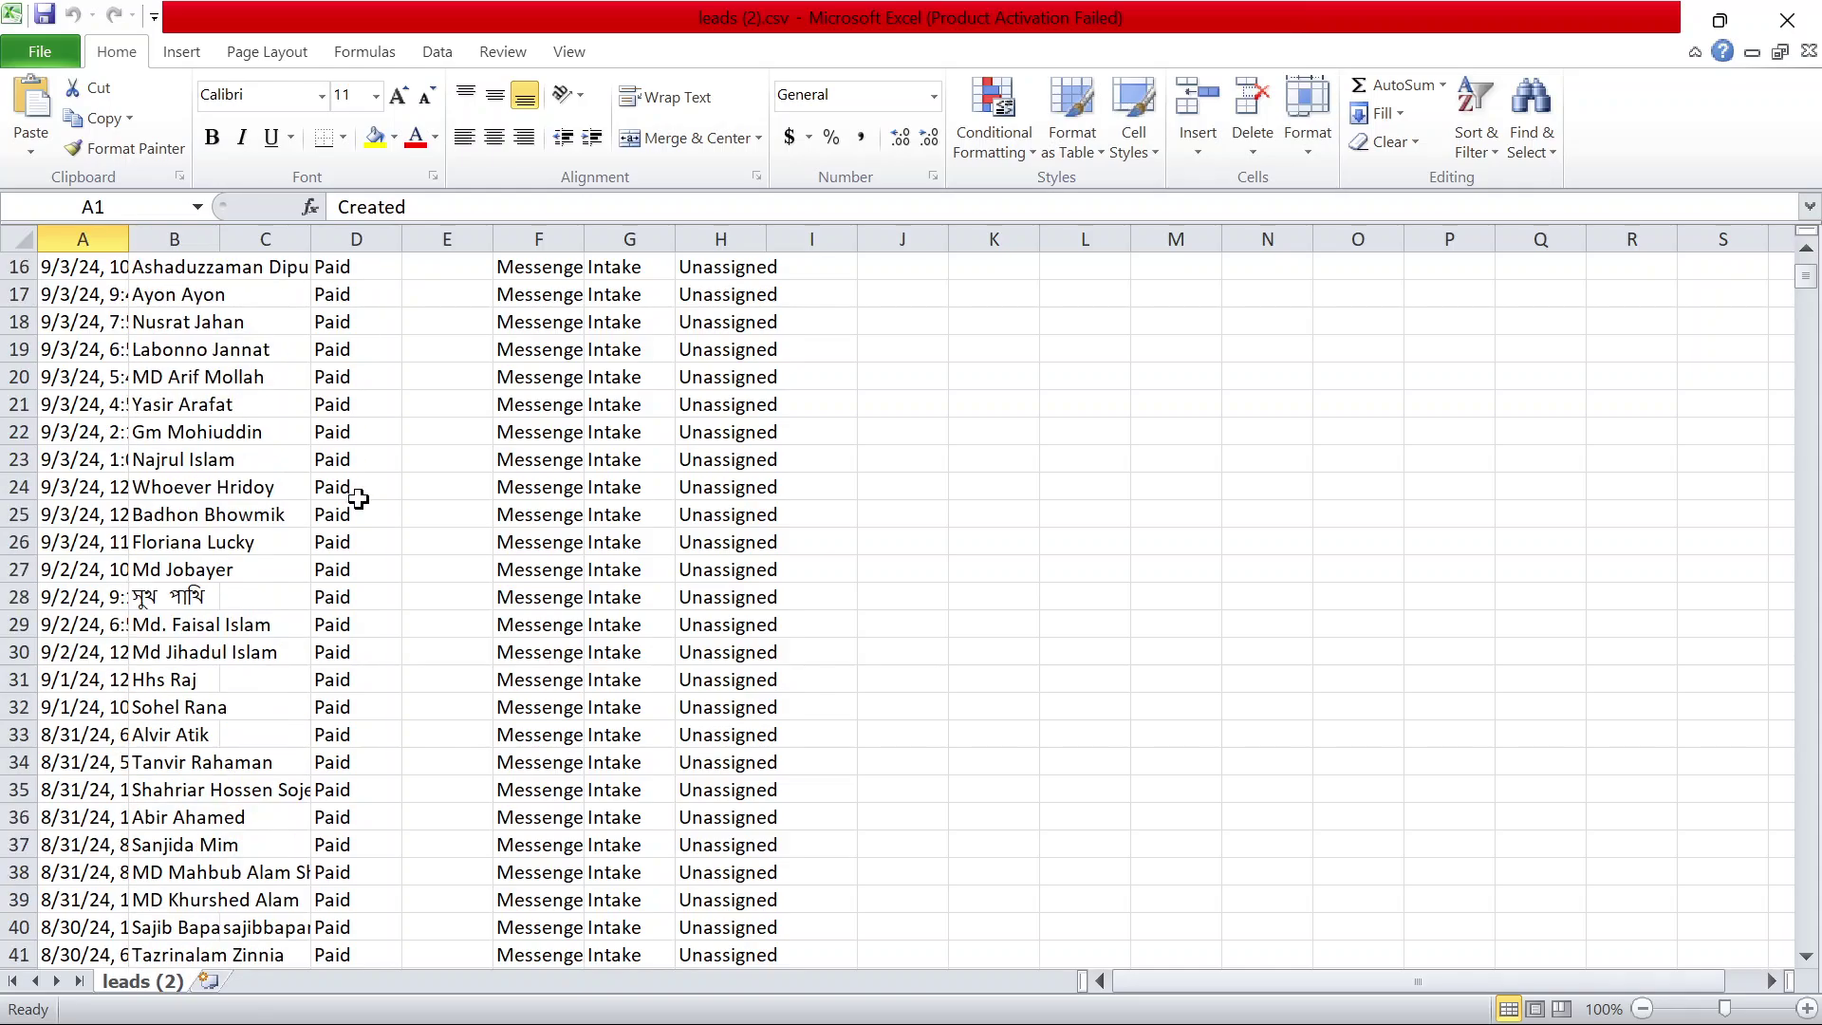
scroll(358, 498, up, 5)
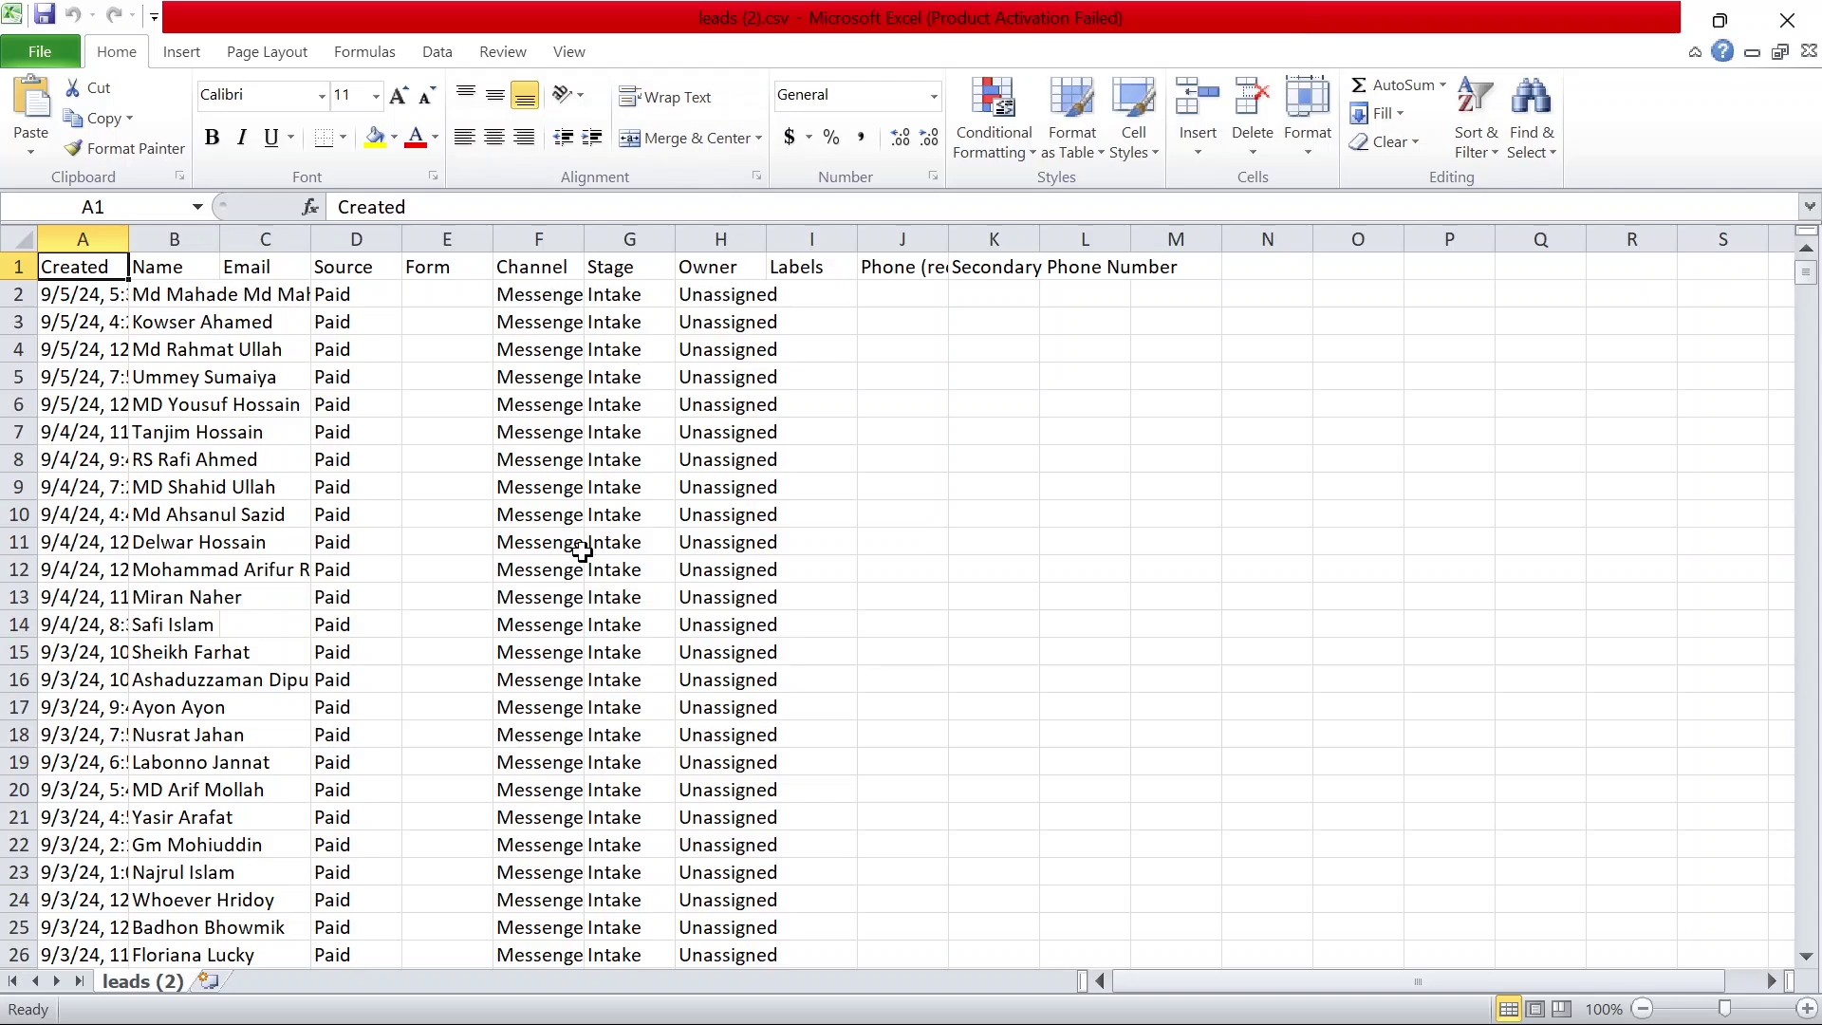
click(1813, 11)
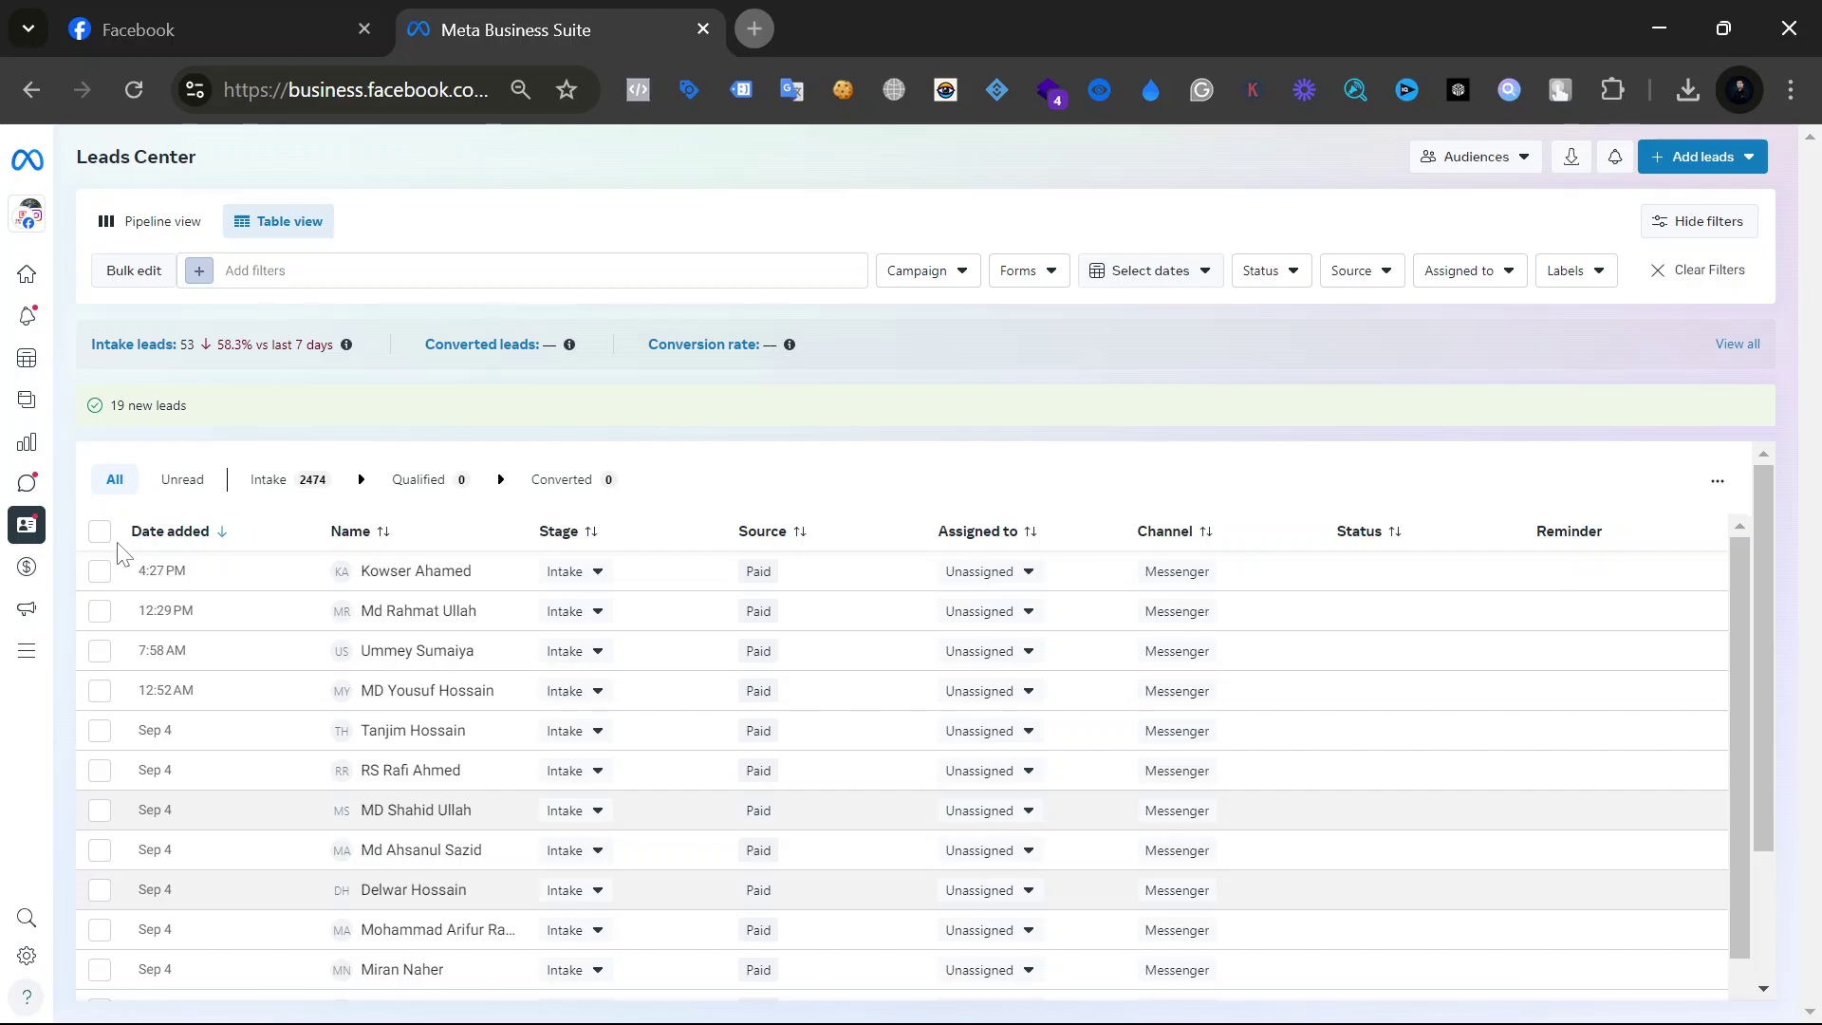
Step: Open the Ads page and review its advertising summary, recent ads and audience breakdown
mouse_move(27, 608)
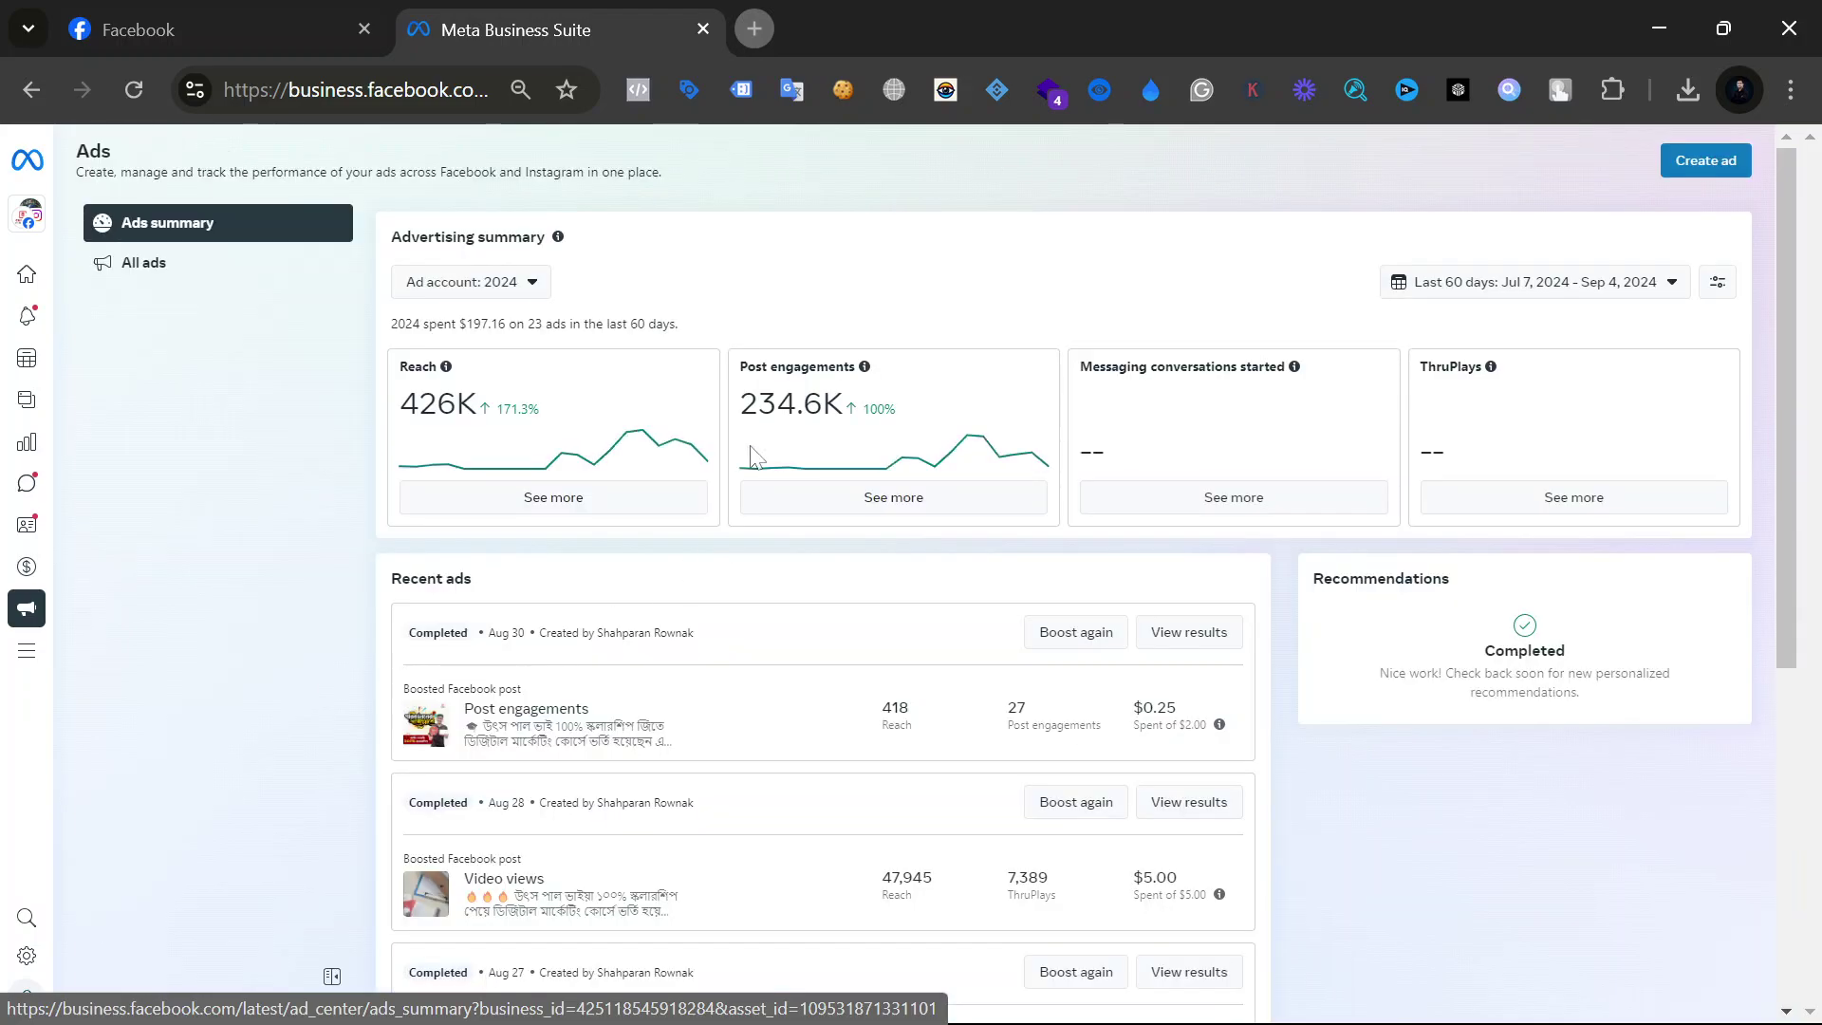
scroll(733, 750, down, 5)
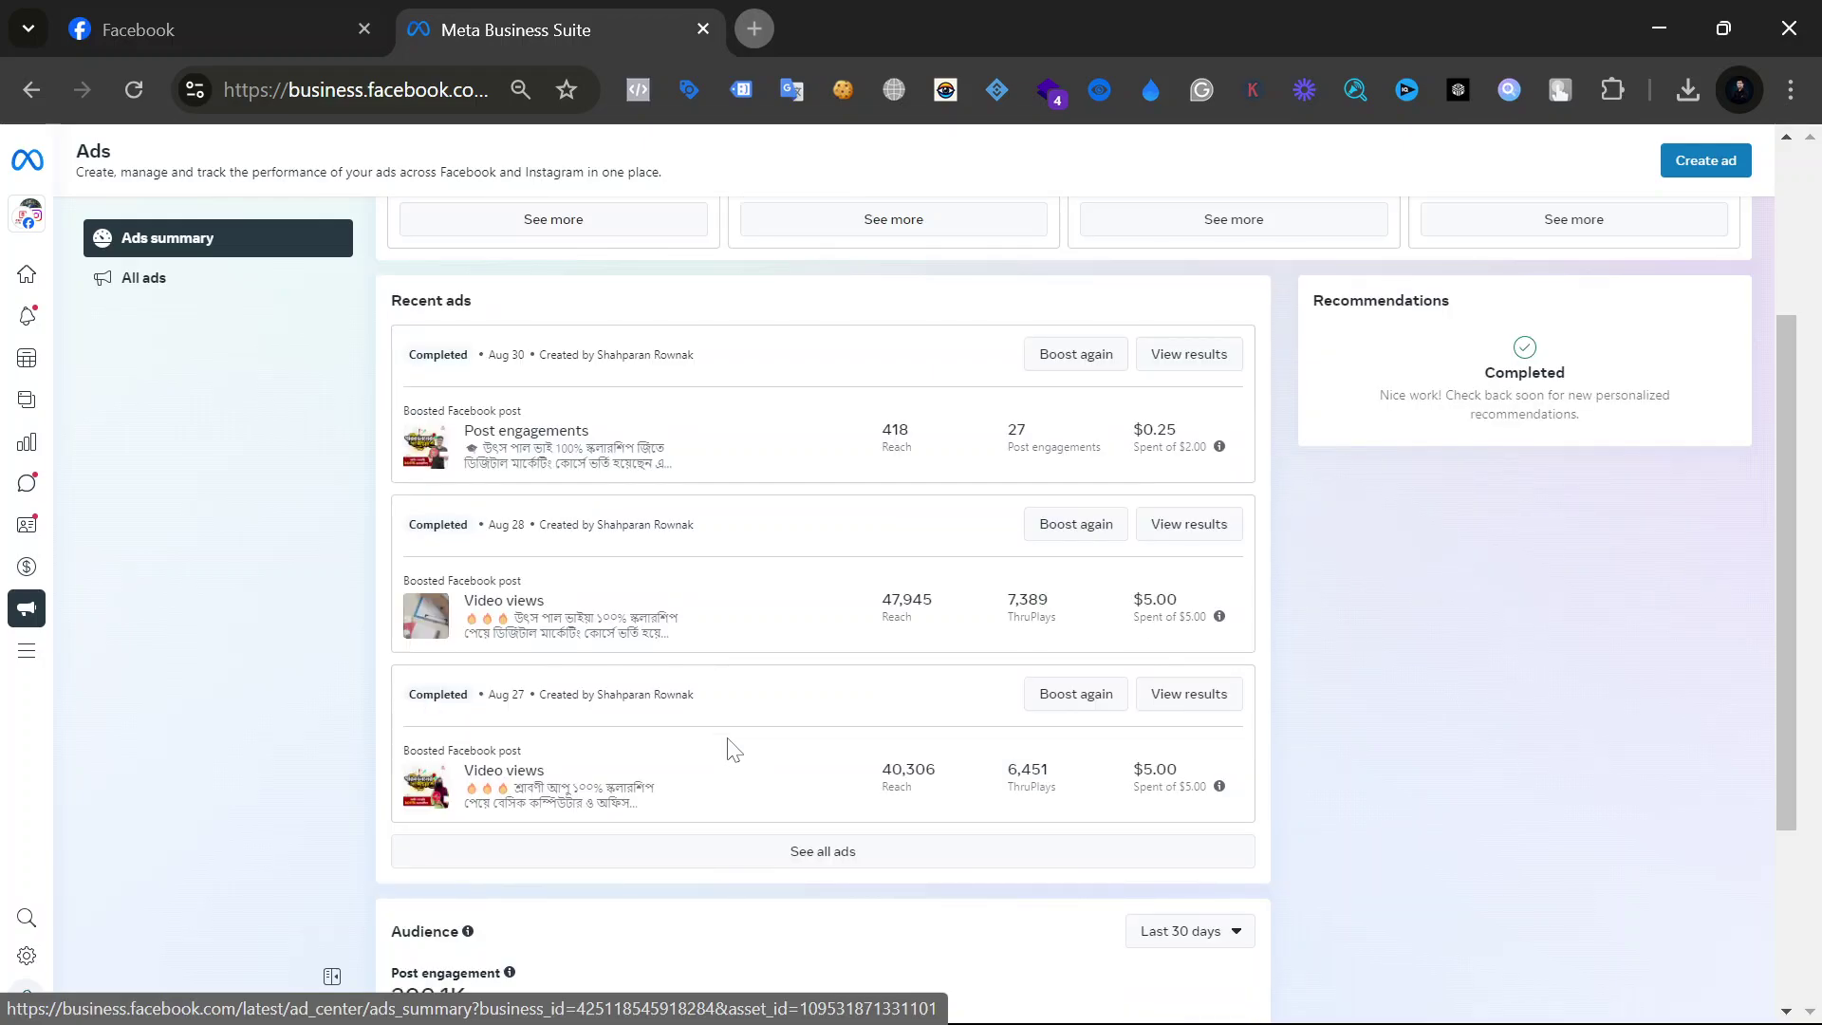
scroll(732, 749, up, 5)
scroll(732, 749, down, 6)
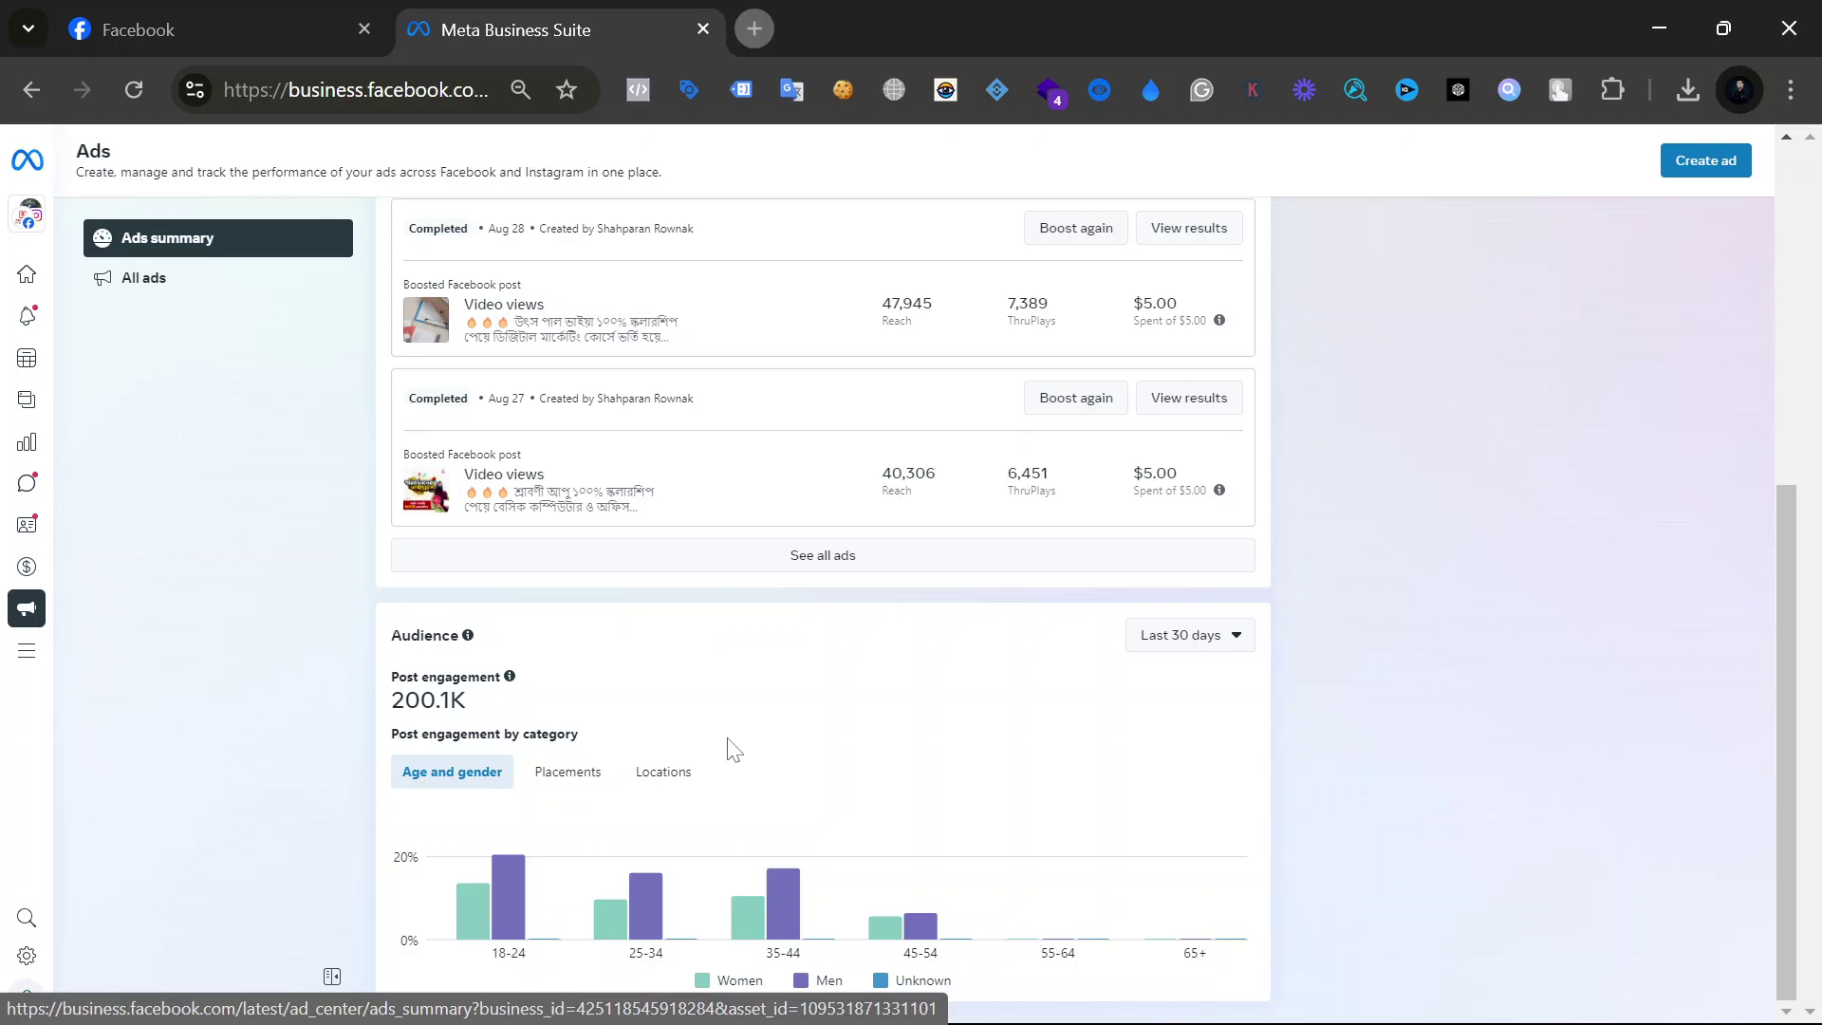
scroll(732, 750, up, 6)
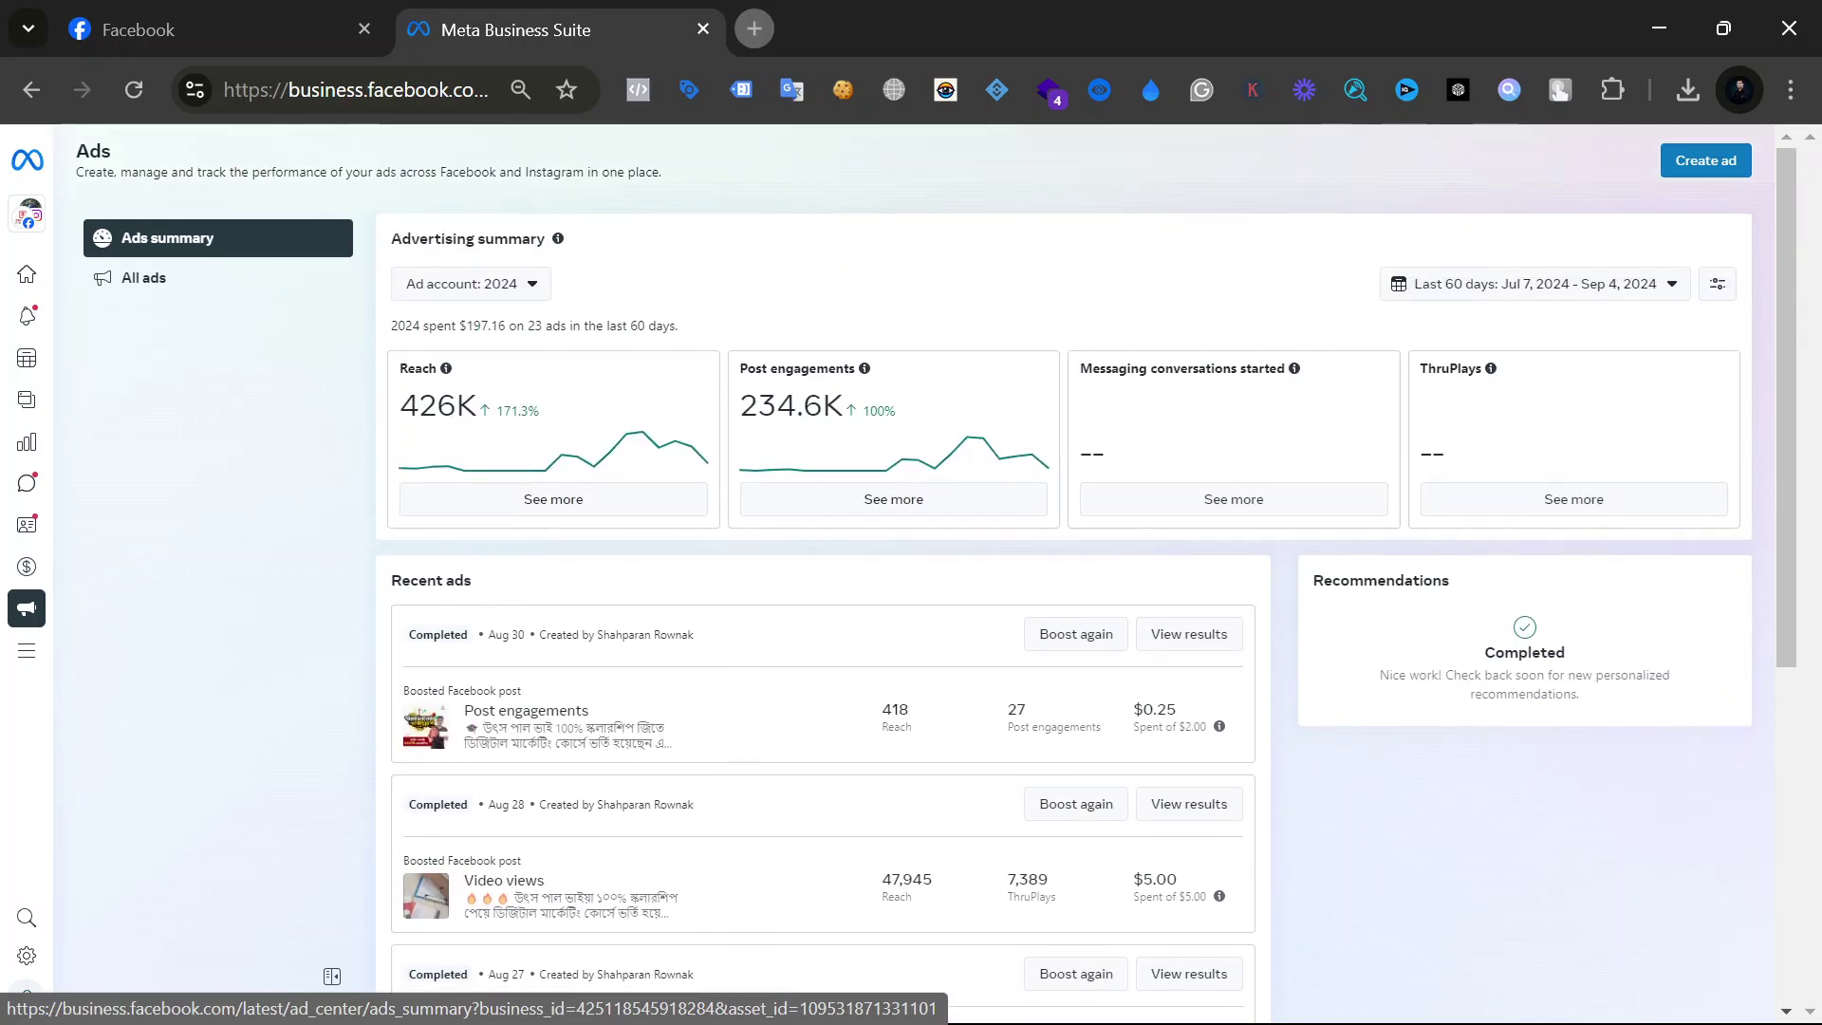
Step: Look over the full list of tools and open the People settings of the Cumilla It Institute portfolio
click(29, 655)
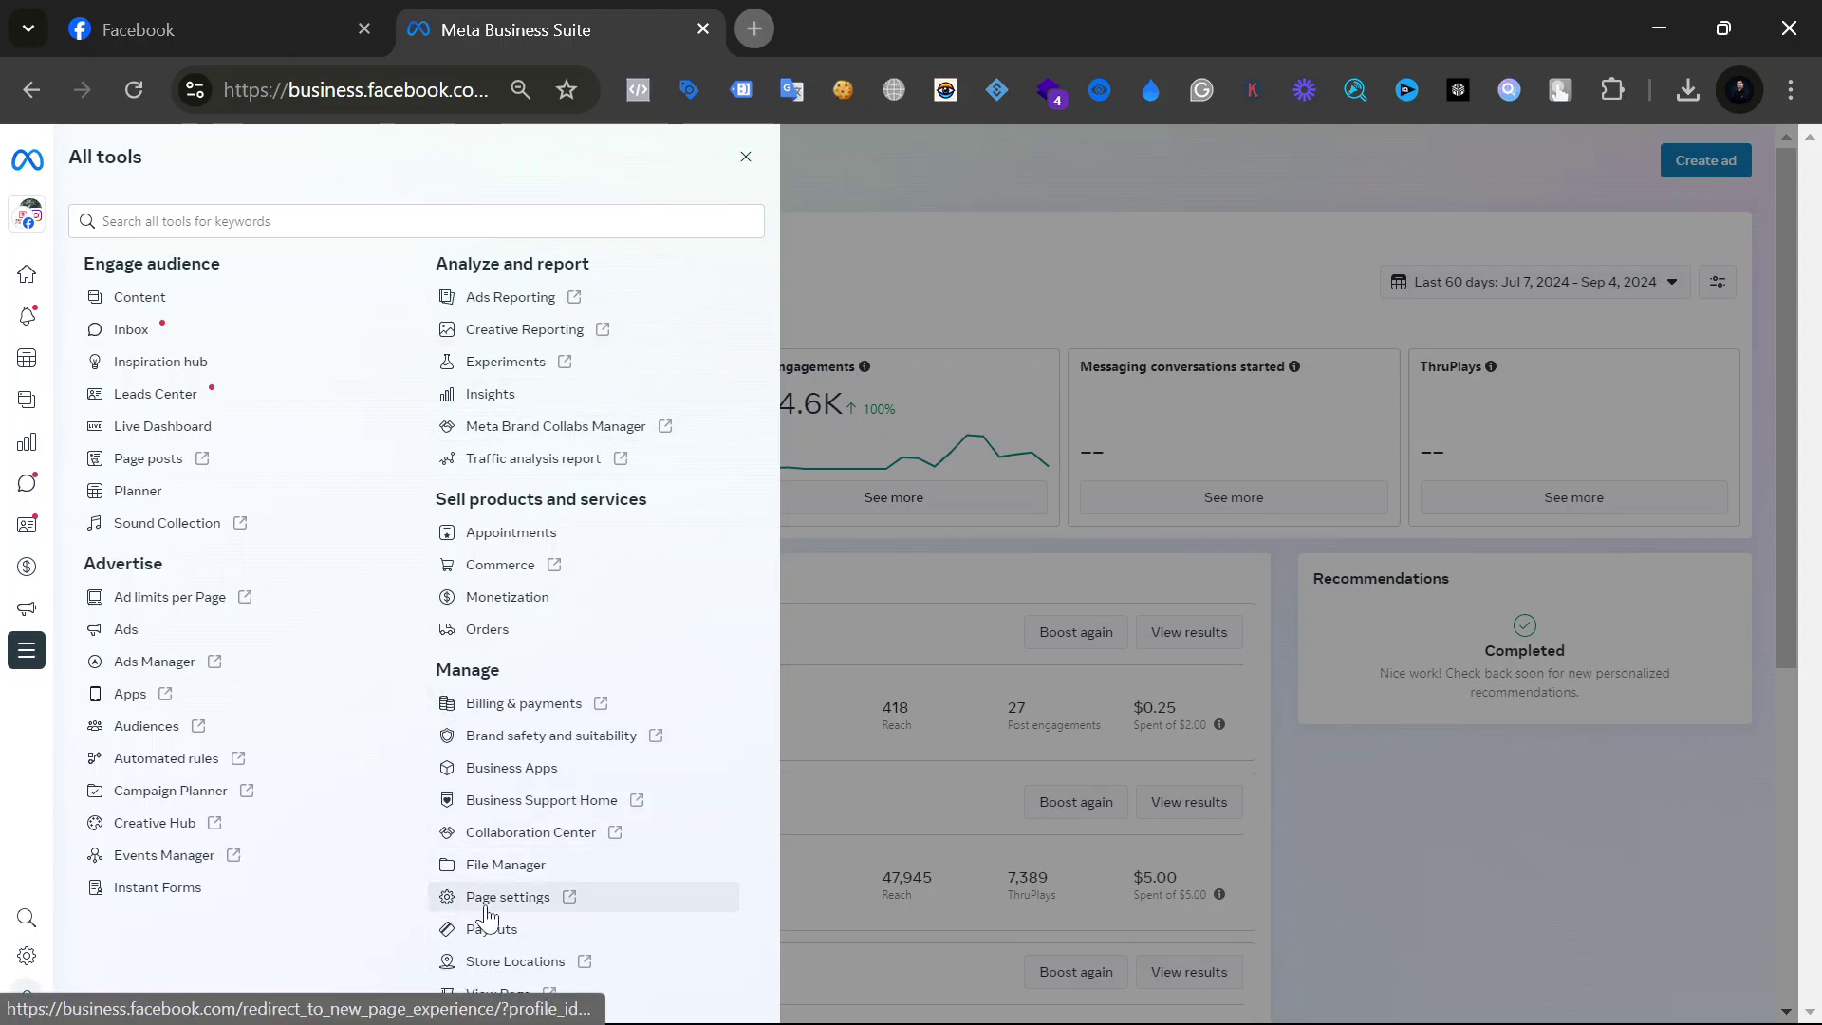
click(25, 958)
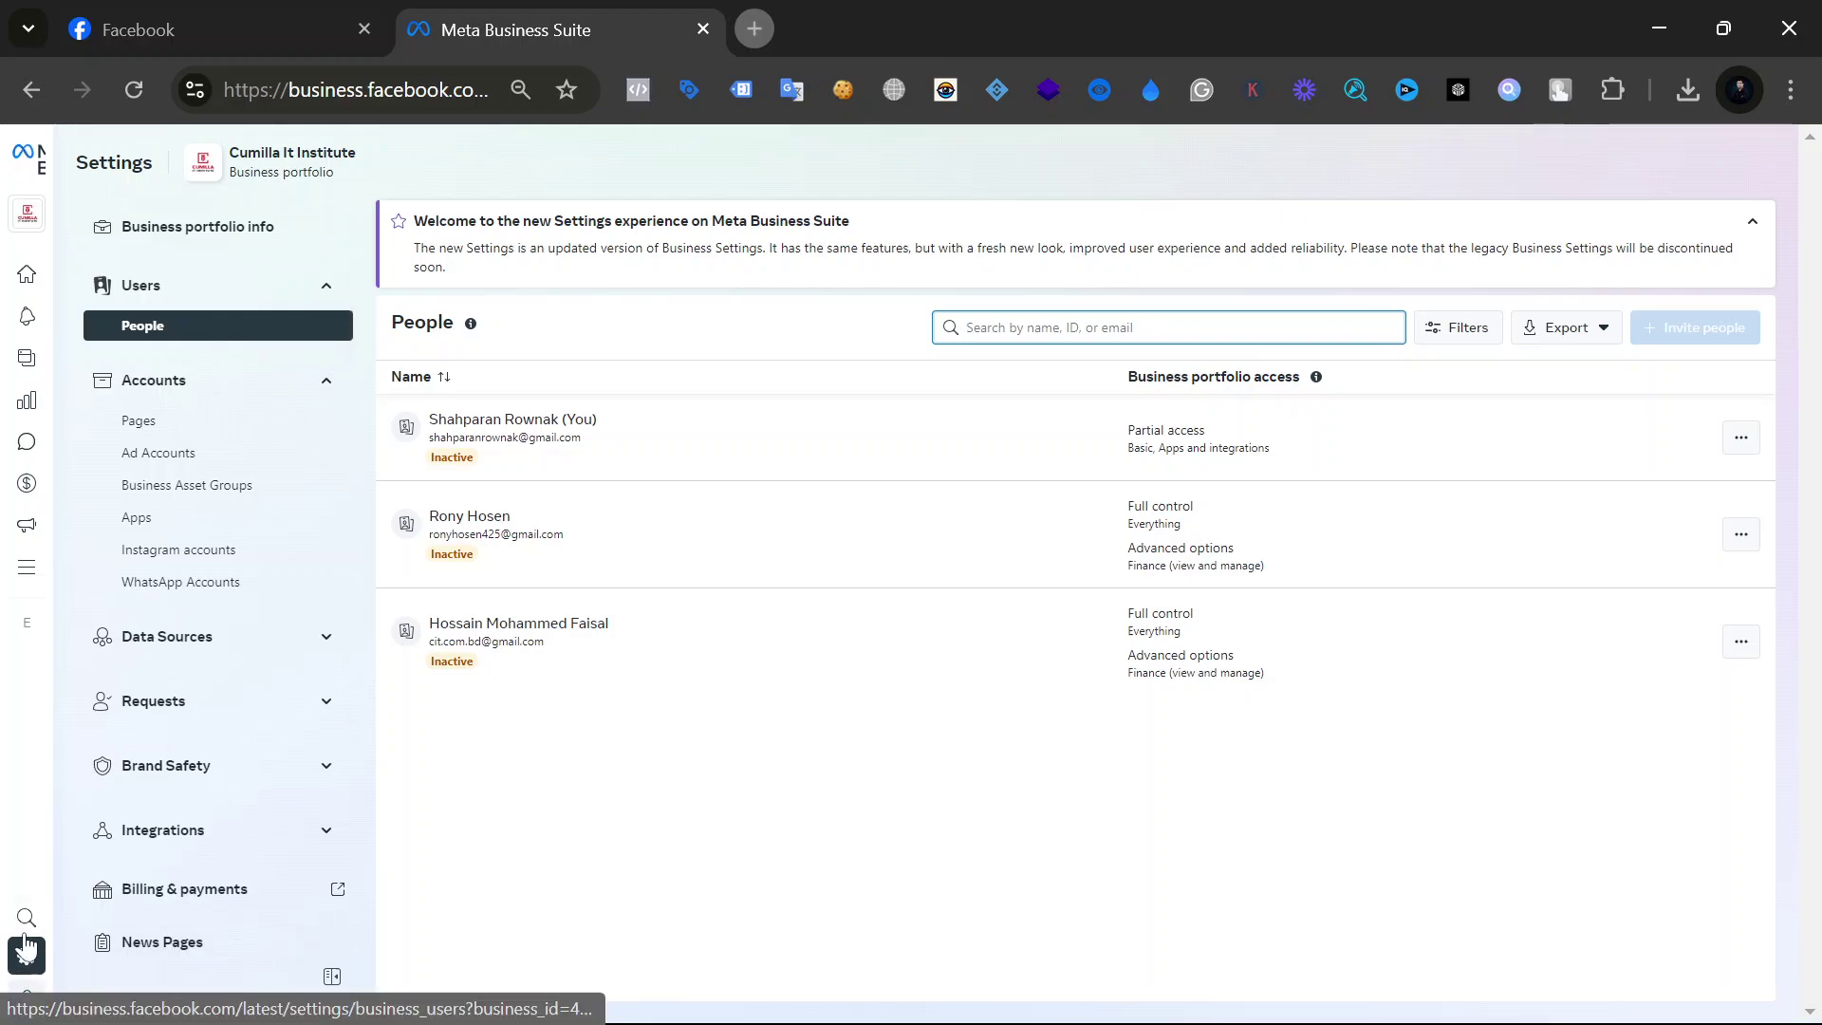
click(536, 776)
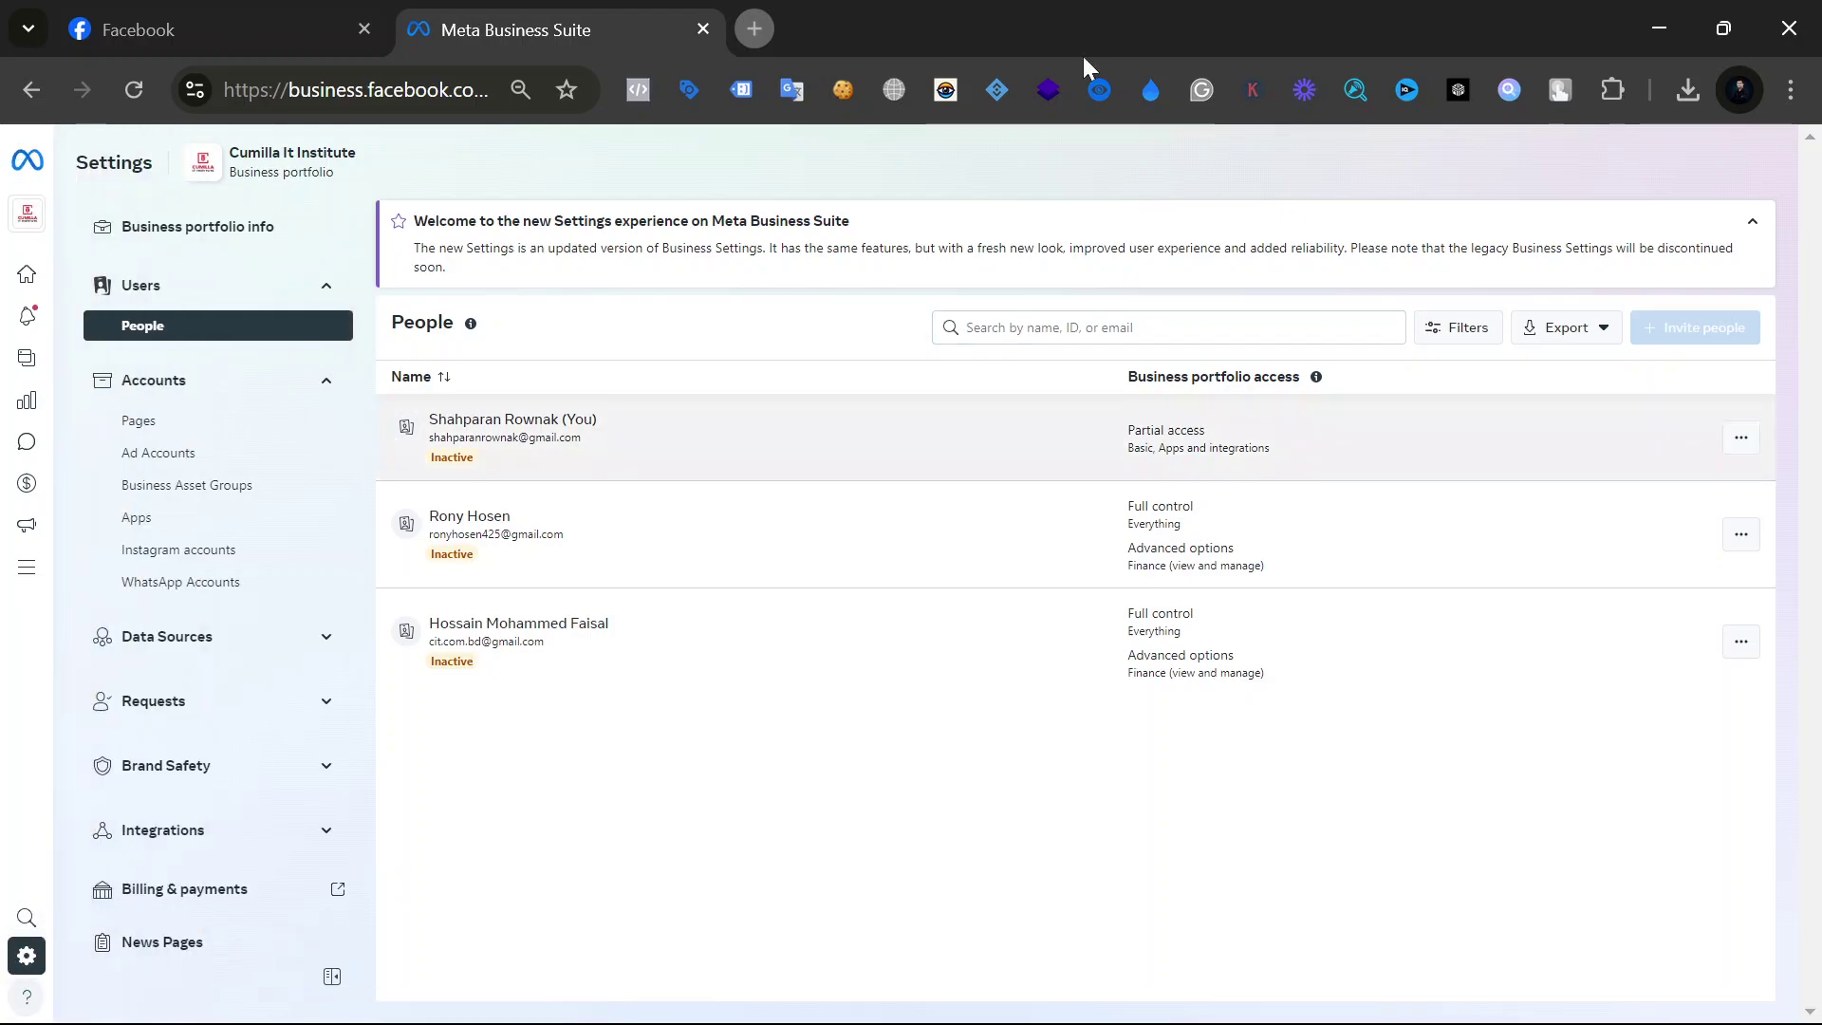
Step: Look through the available business portfolios and switch the settings to the Ads Marketers portfolio
click(43, 223)
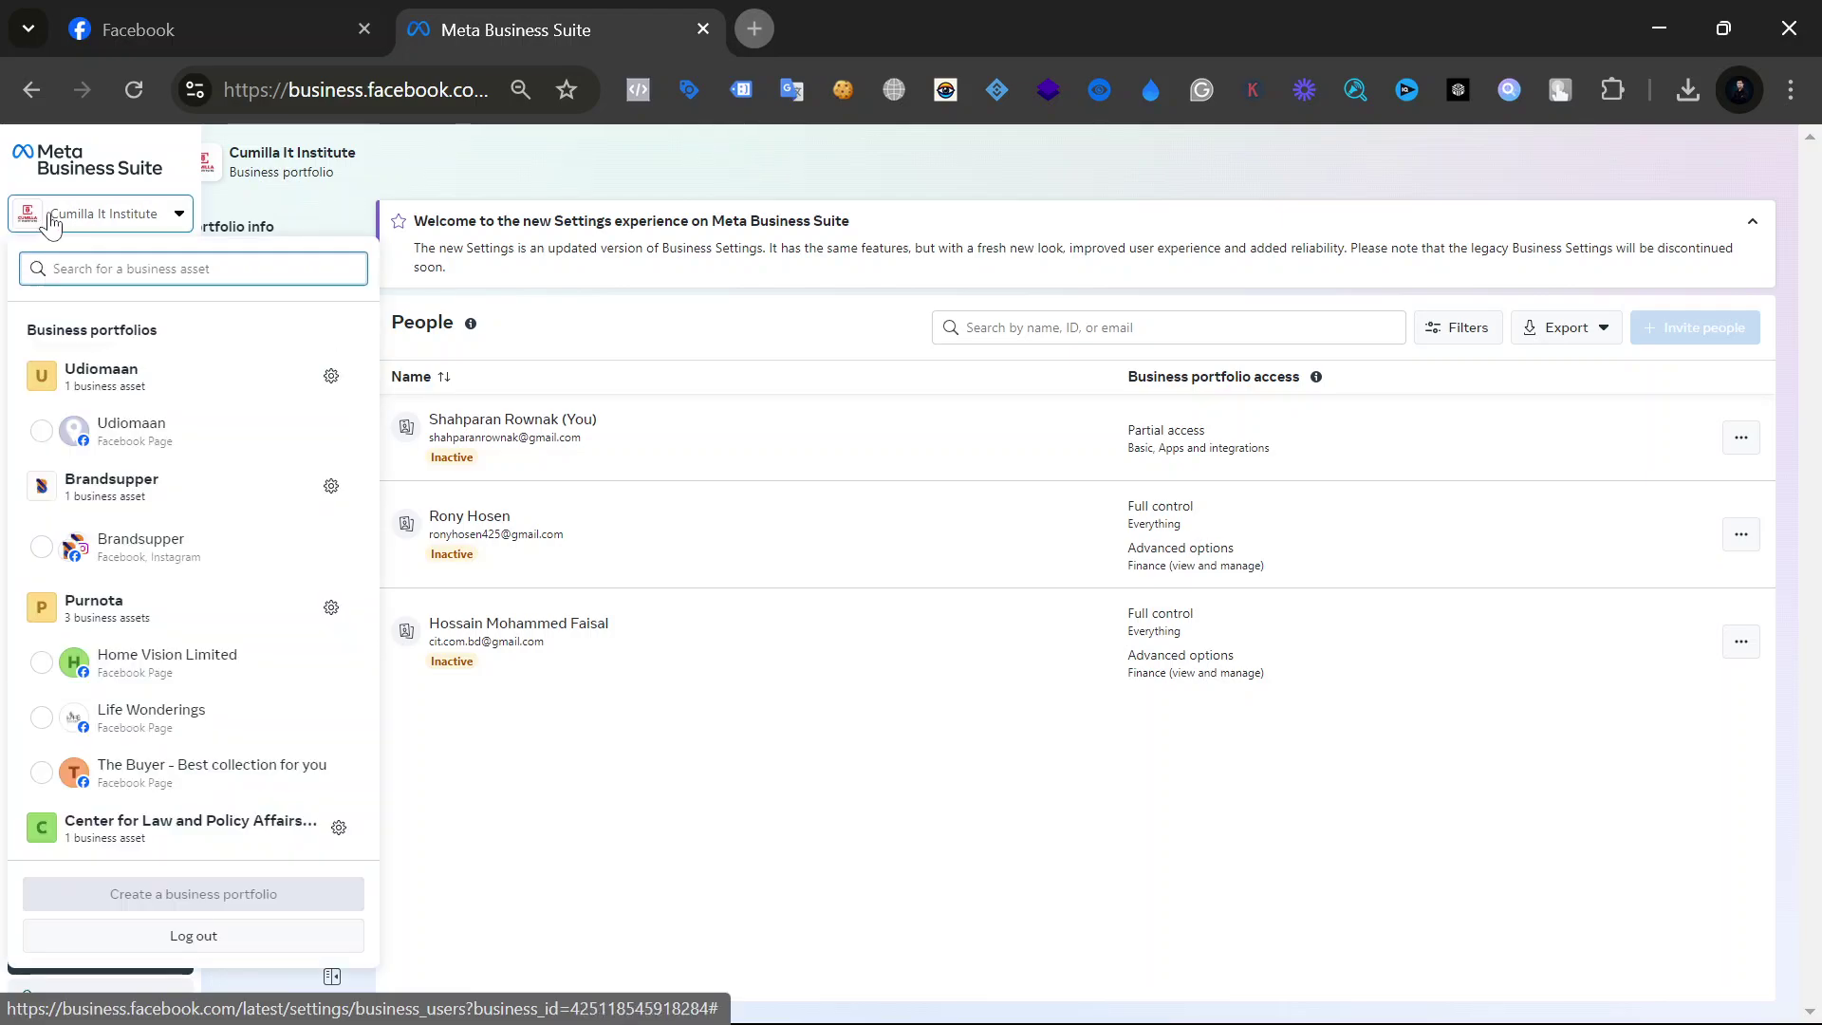
scroll(233, 617, down, 5)
scroll(233, 616, down, 3)
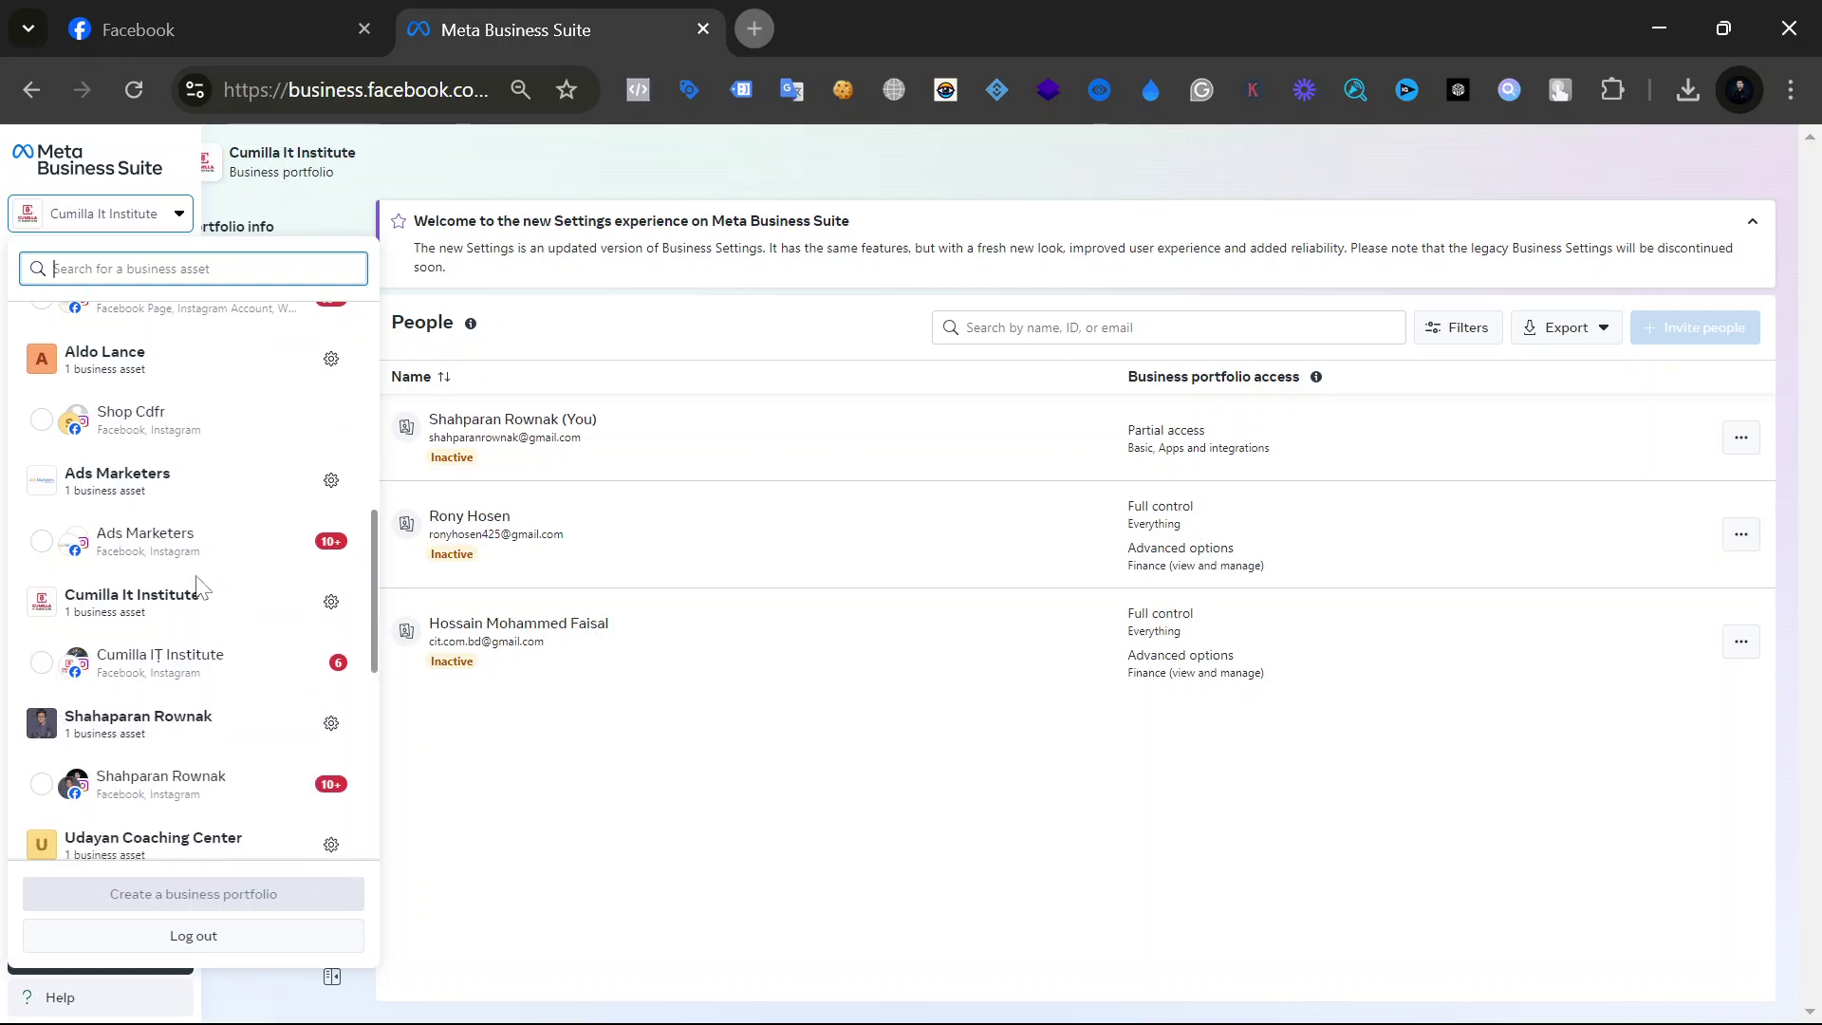
scroll(138, 515, down, 3)
scroll(137, 515, down, 3)
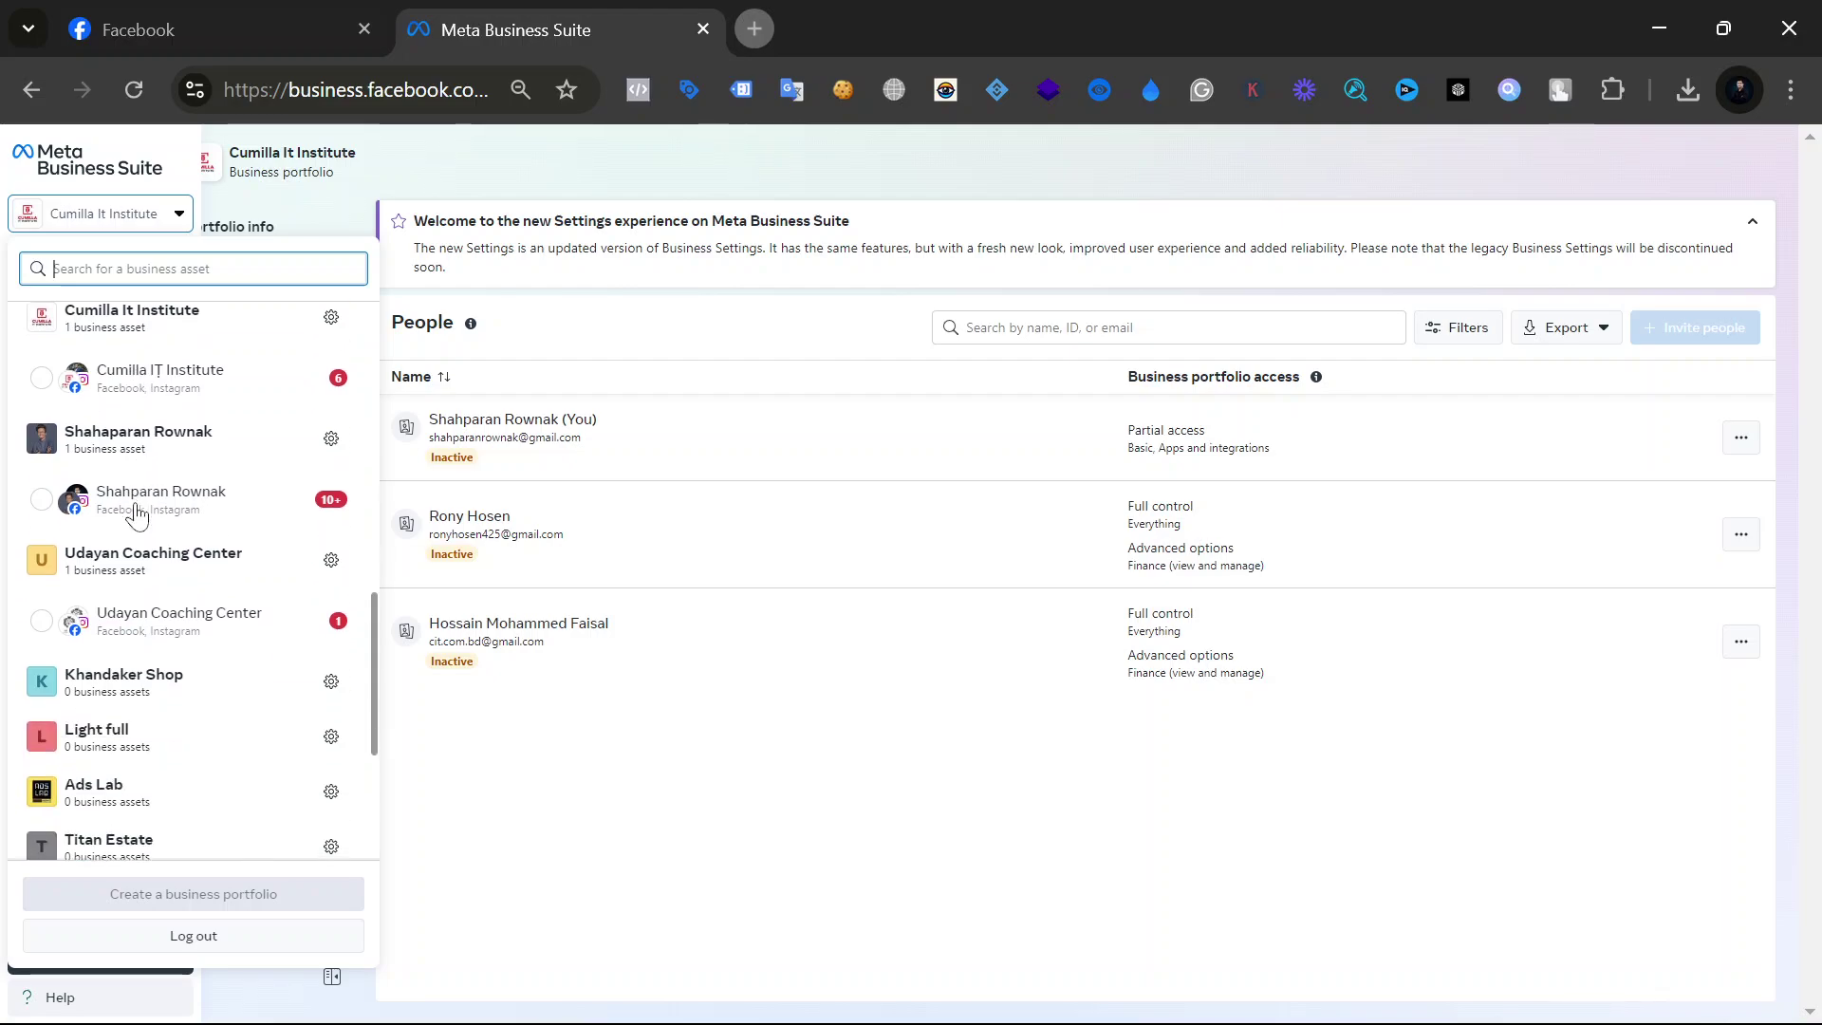
scroll(133, 508, up, 6)
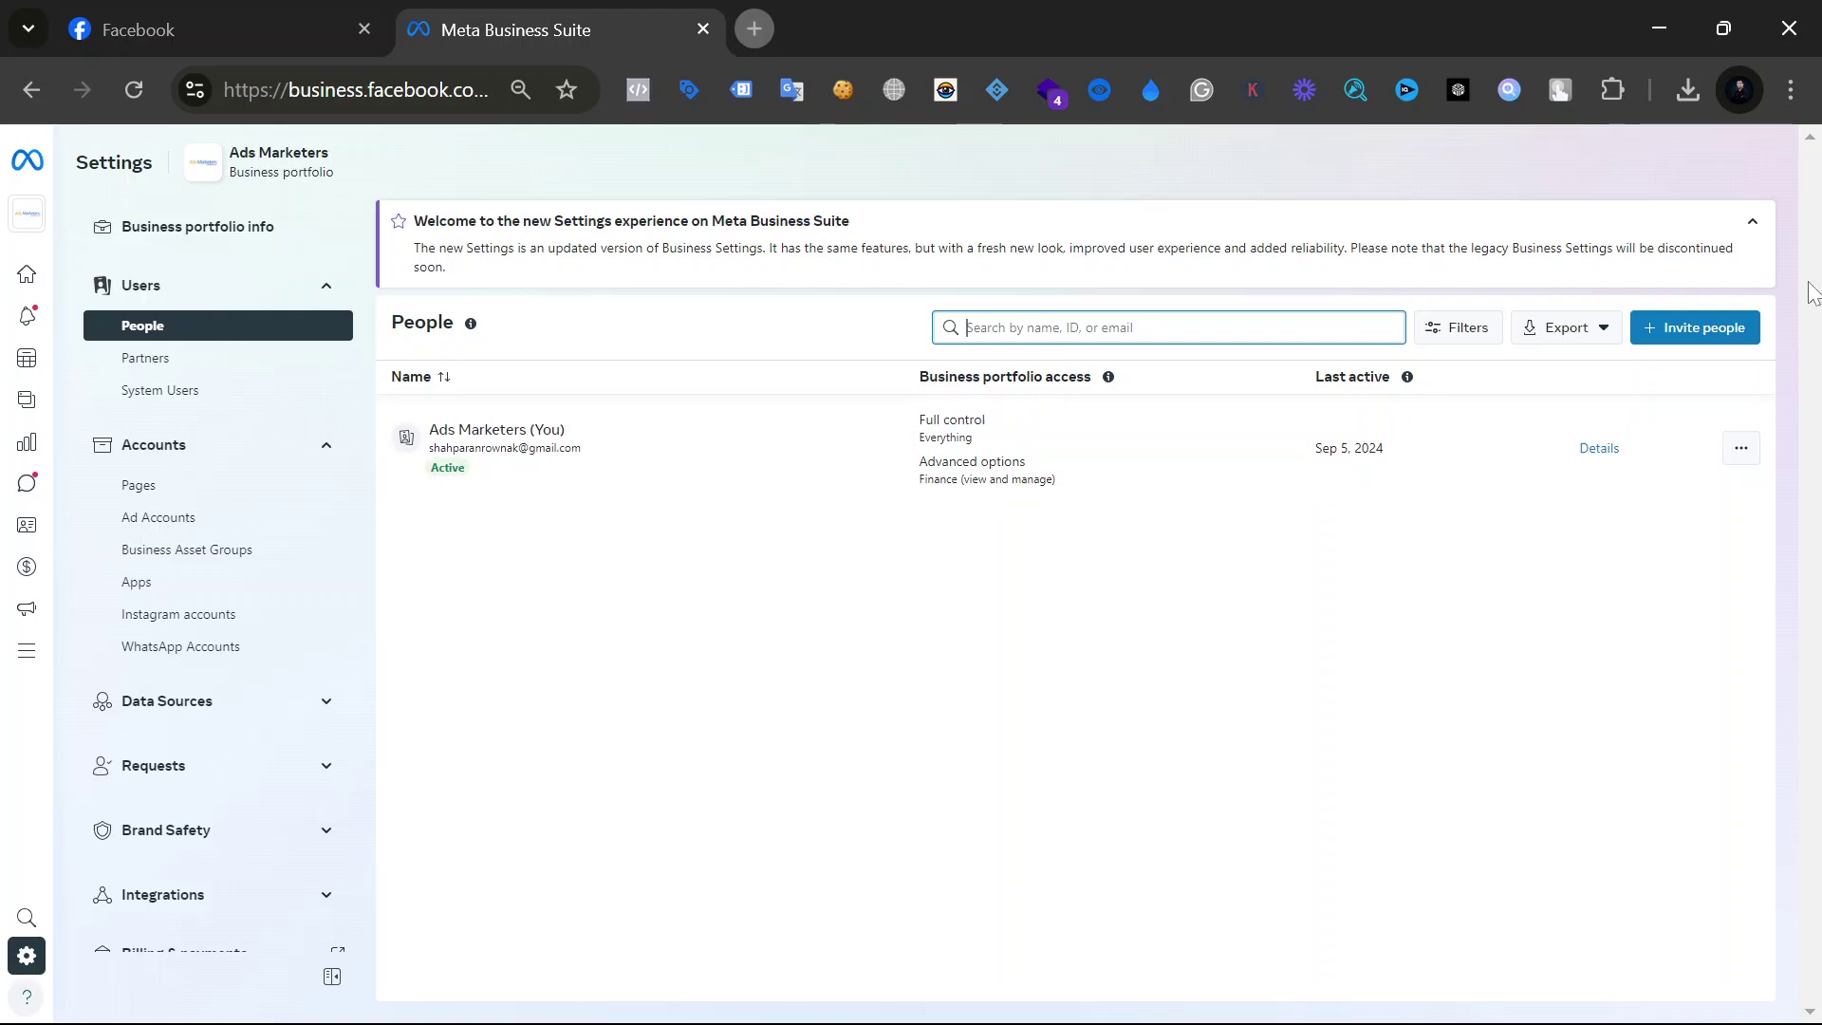
Step: Start inviting a person to the Ads Marketers portfolio, try entering their email address, and turn on Temporary access
click(1722, 334)
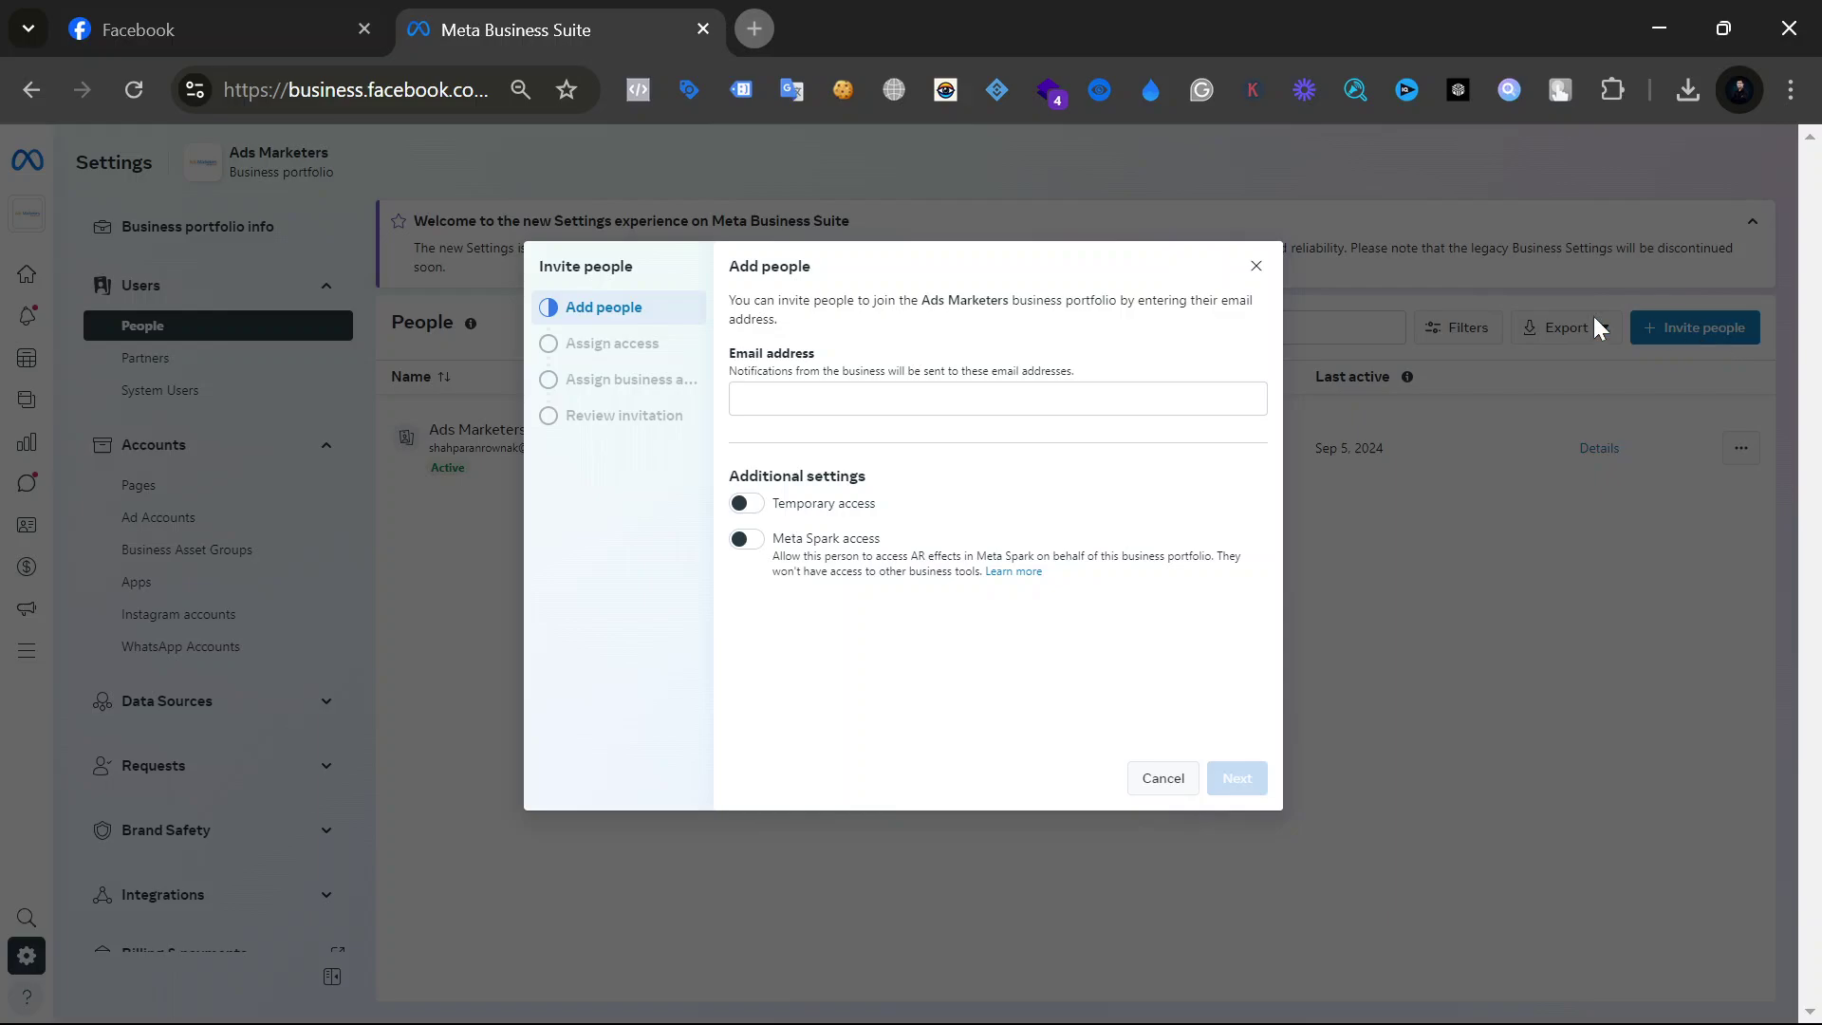
click(835, 399)
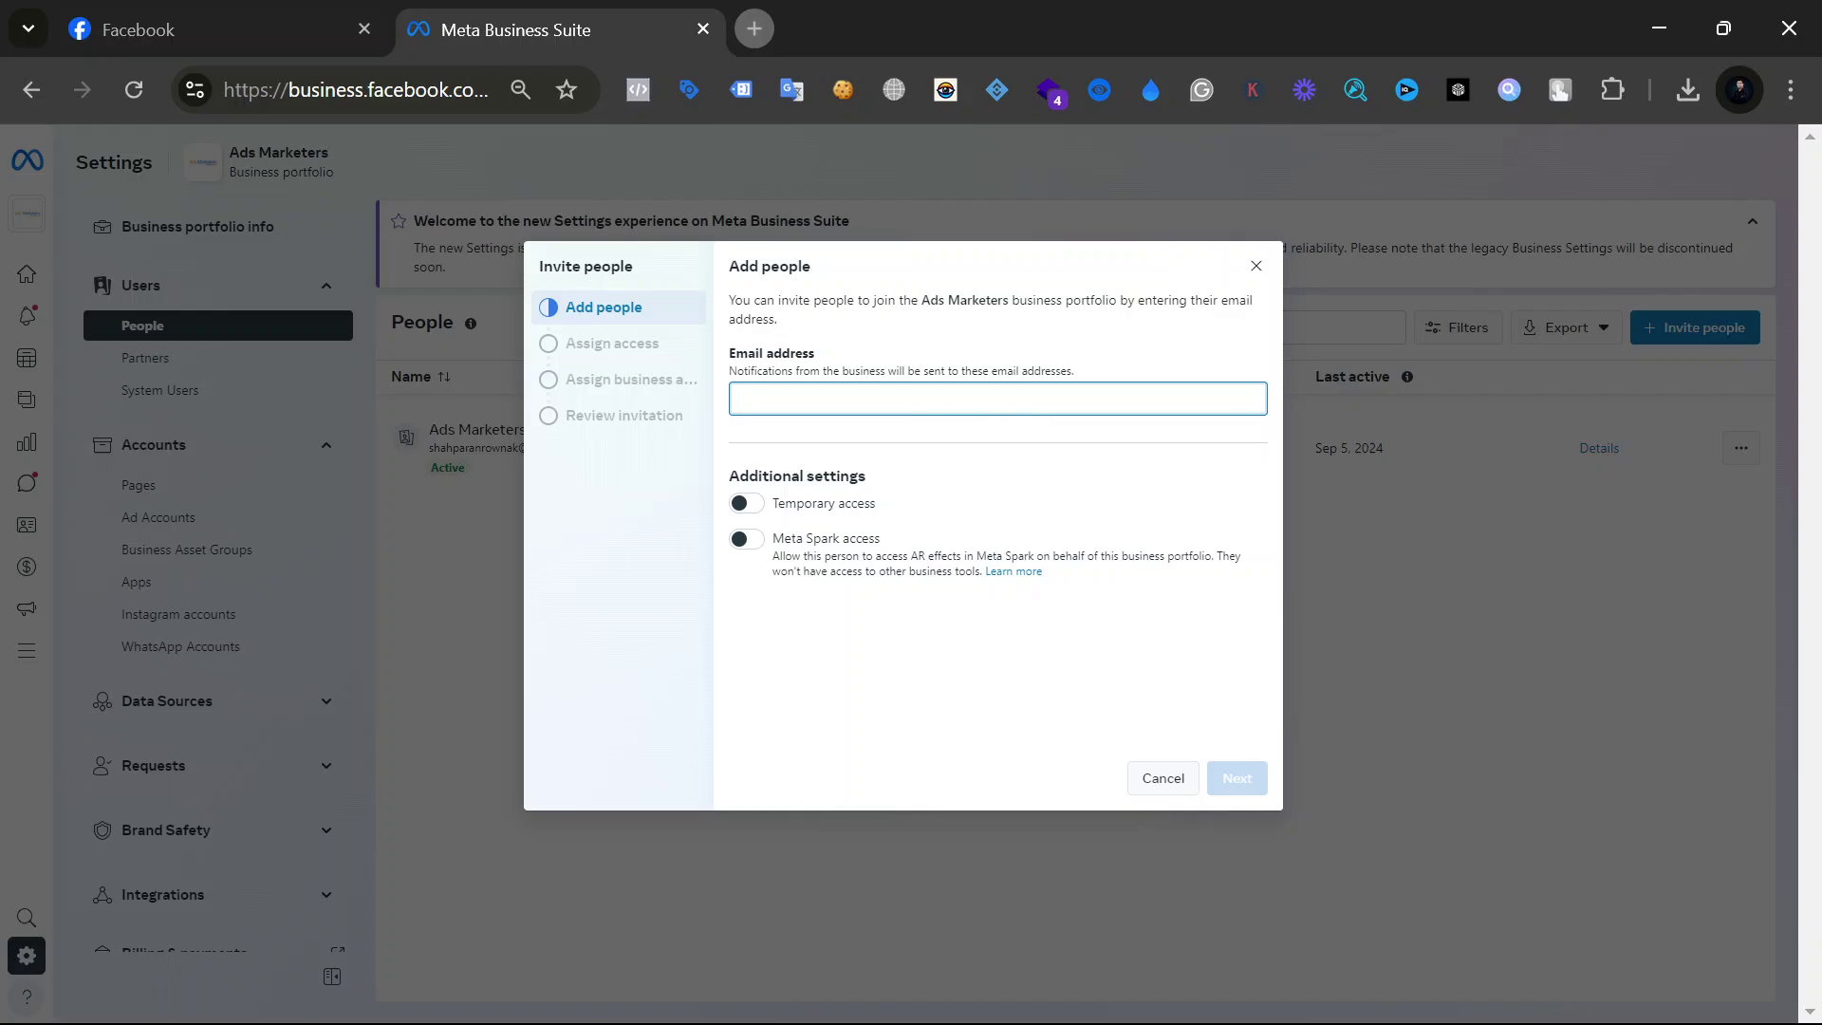
text(sha)
text(paran)
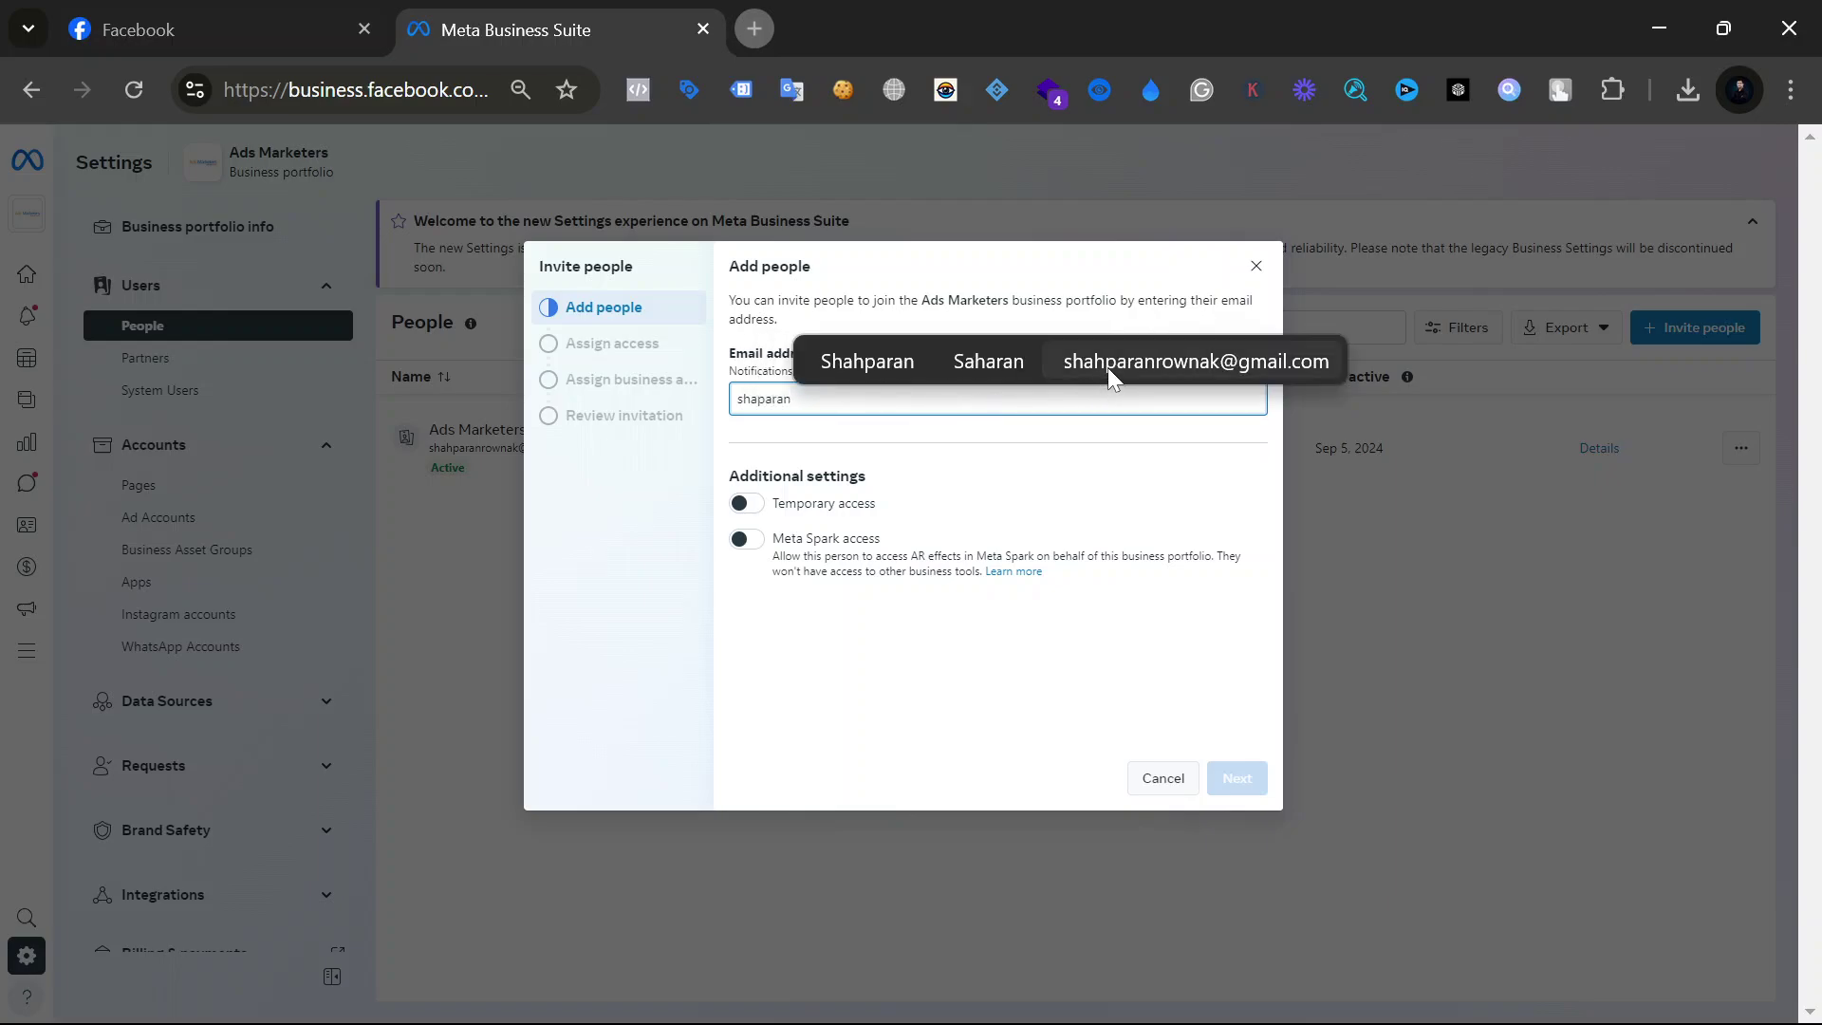
click(1107, 368)
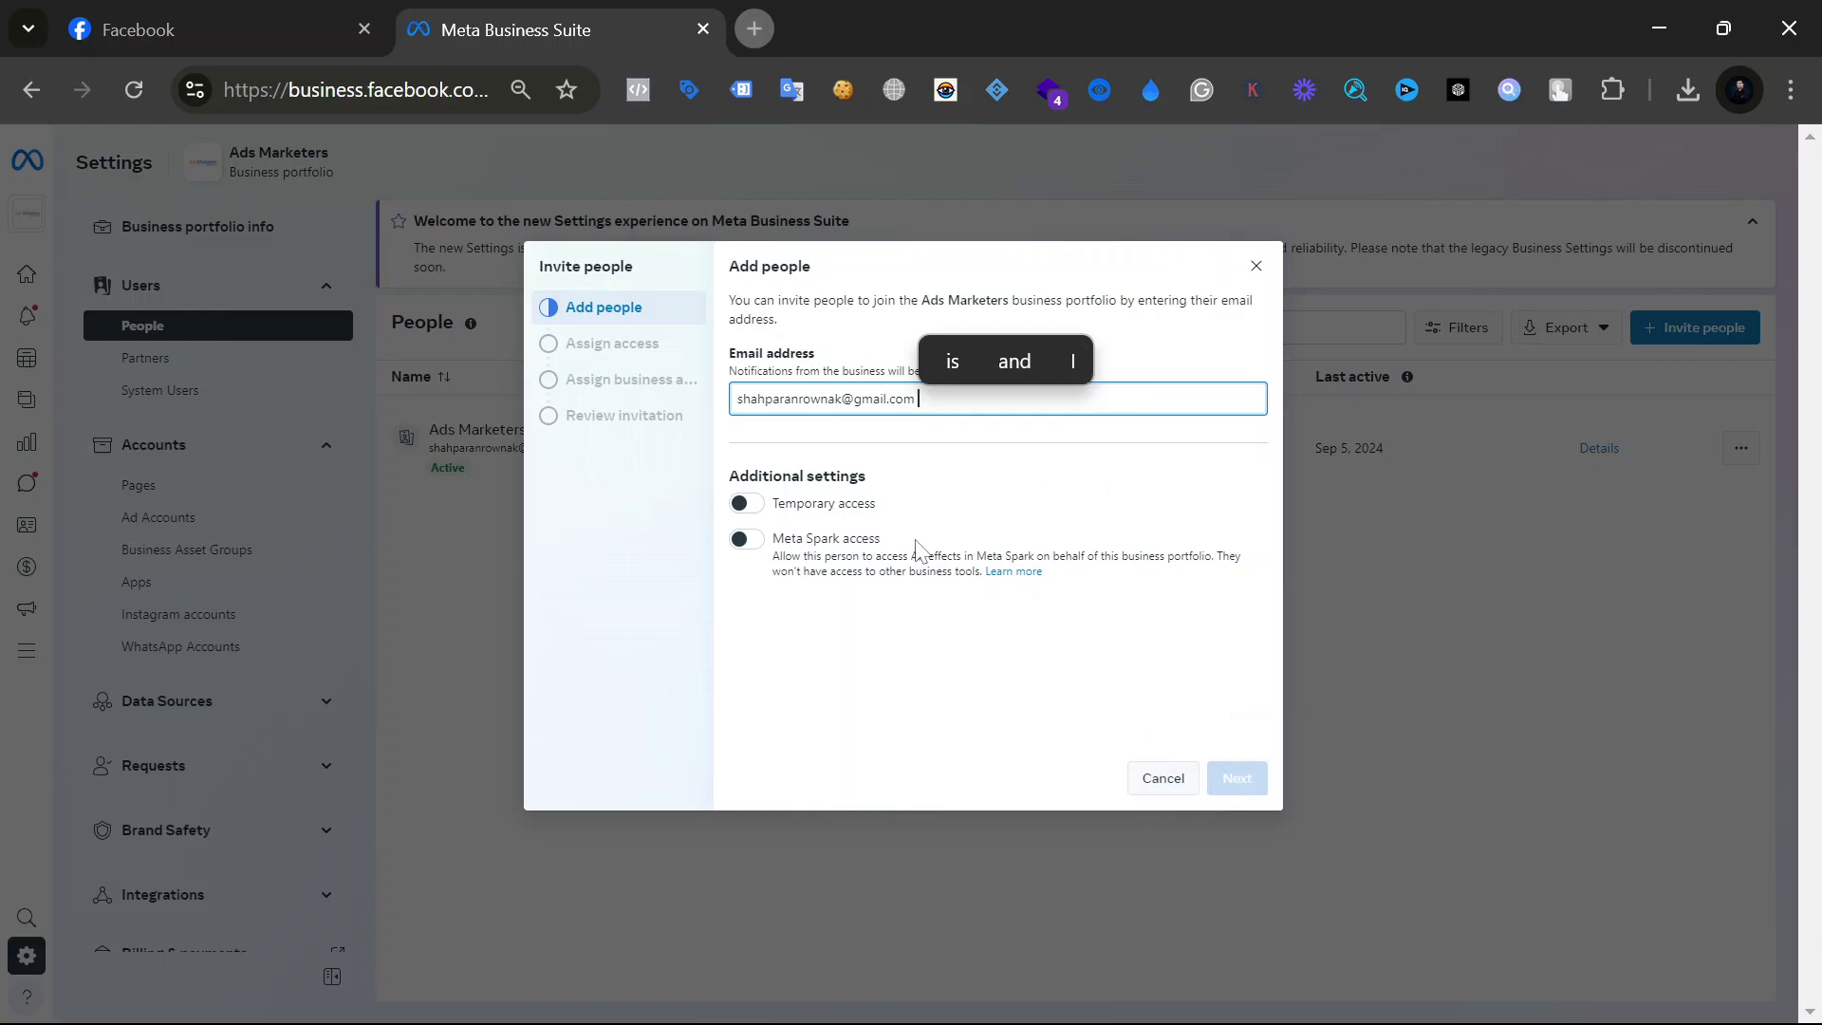
click(745, 504)
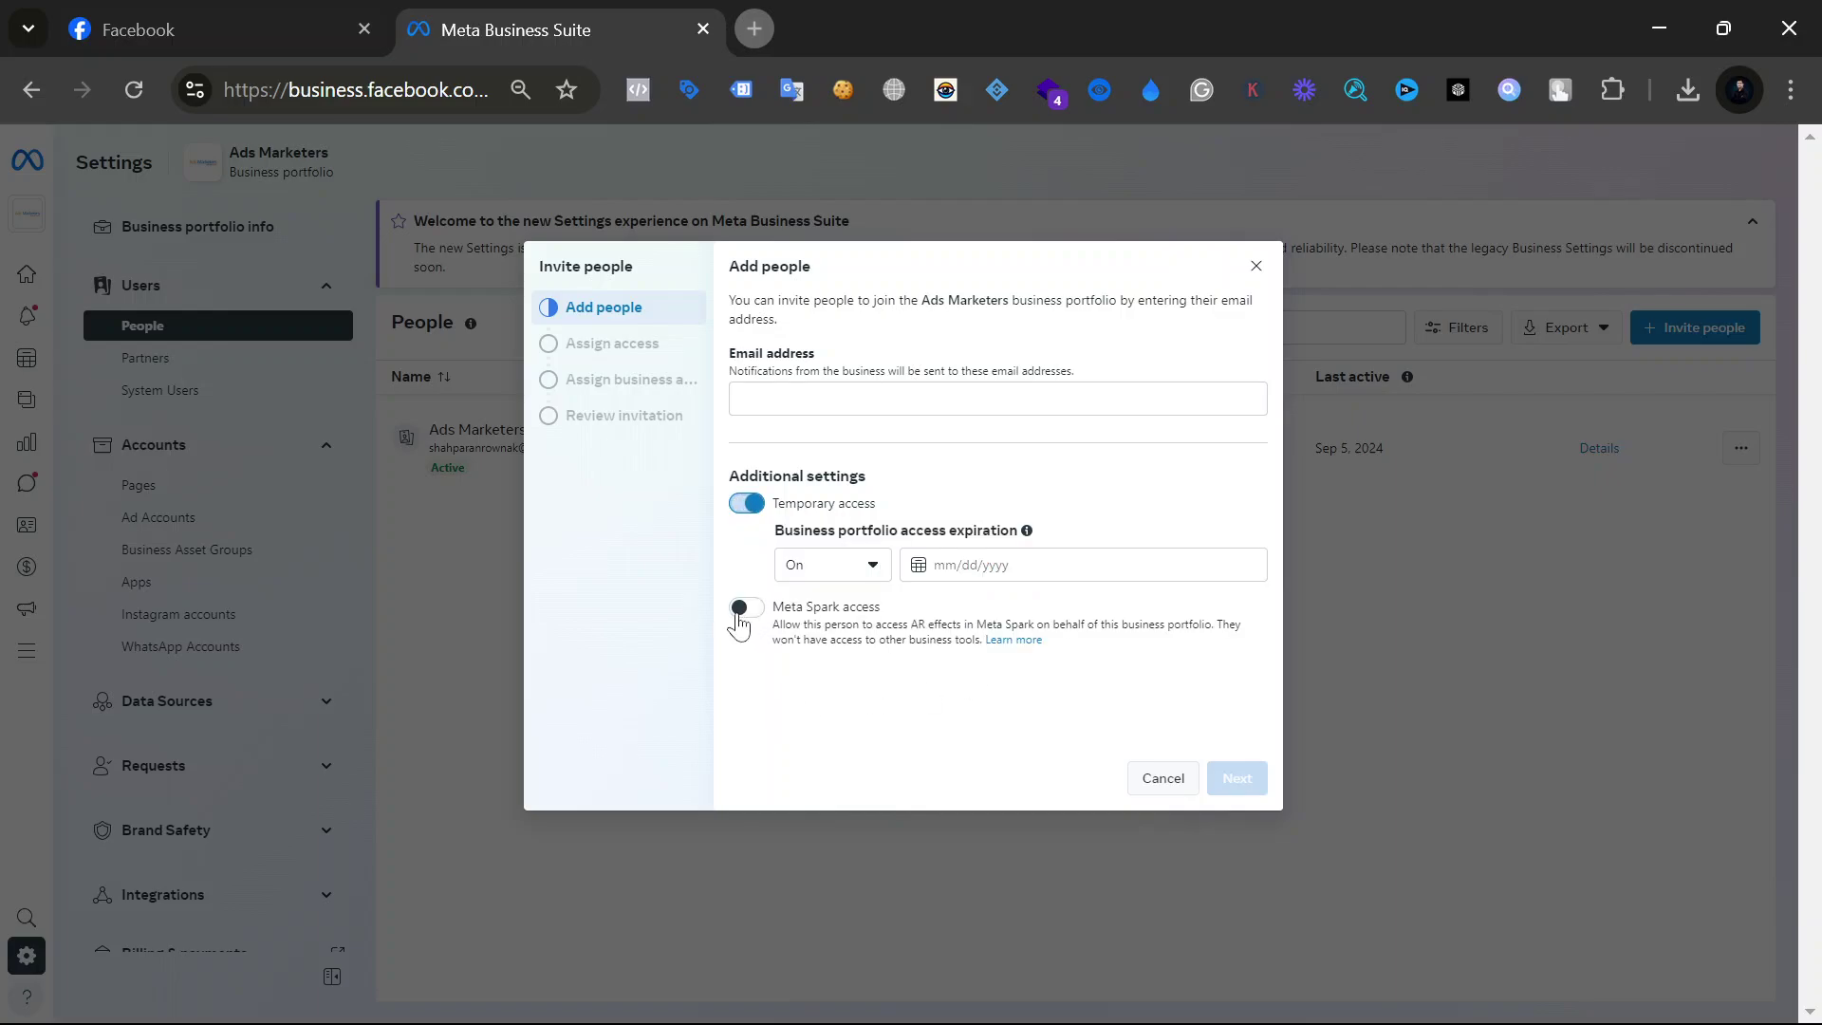
click(820, 396)
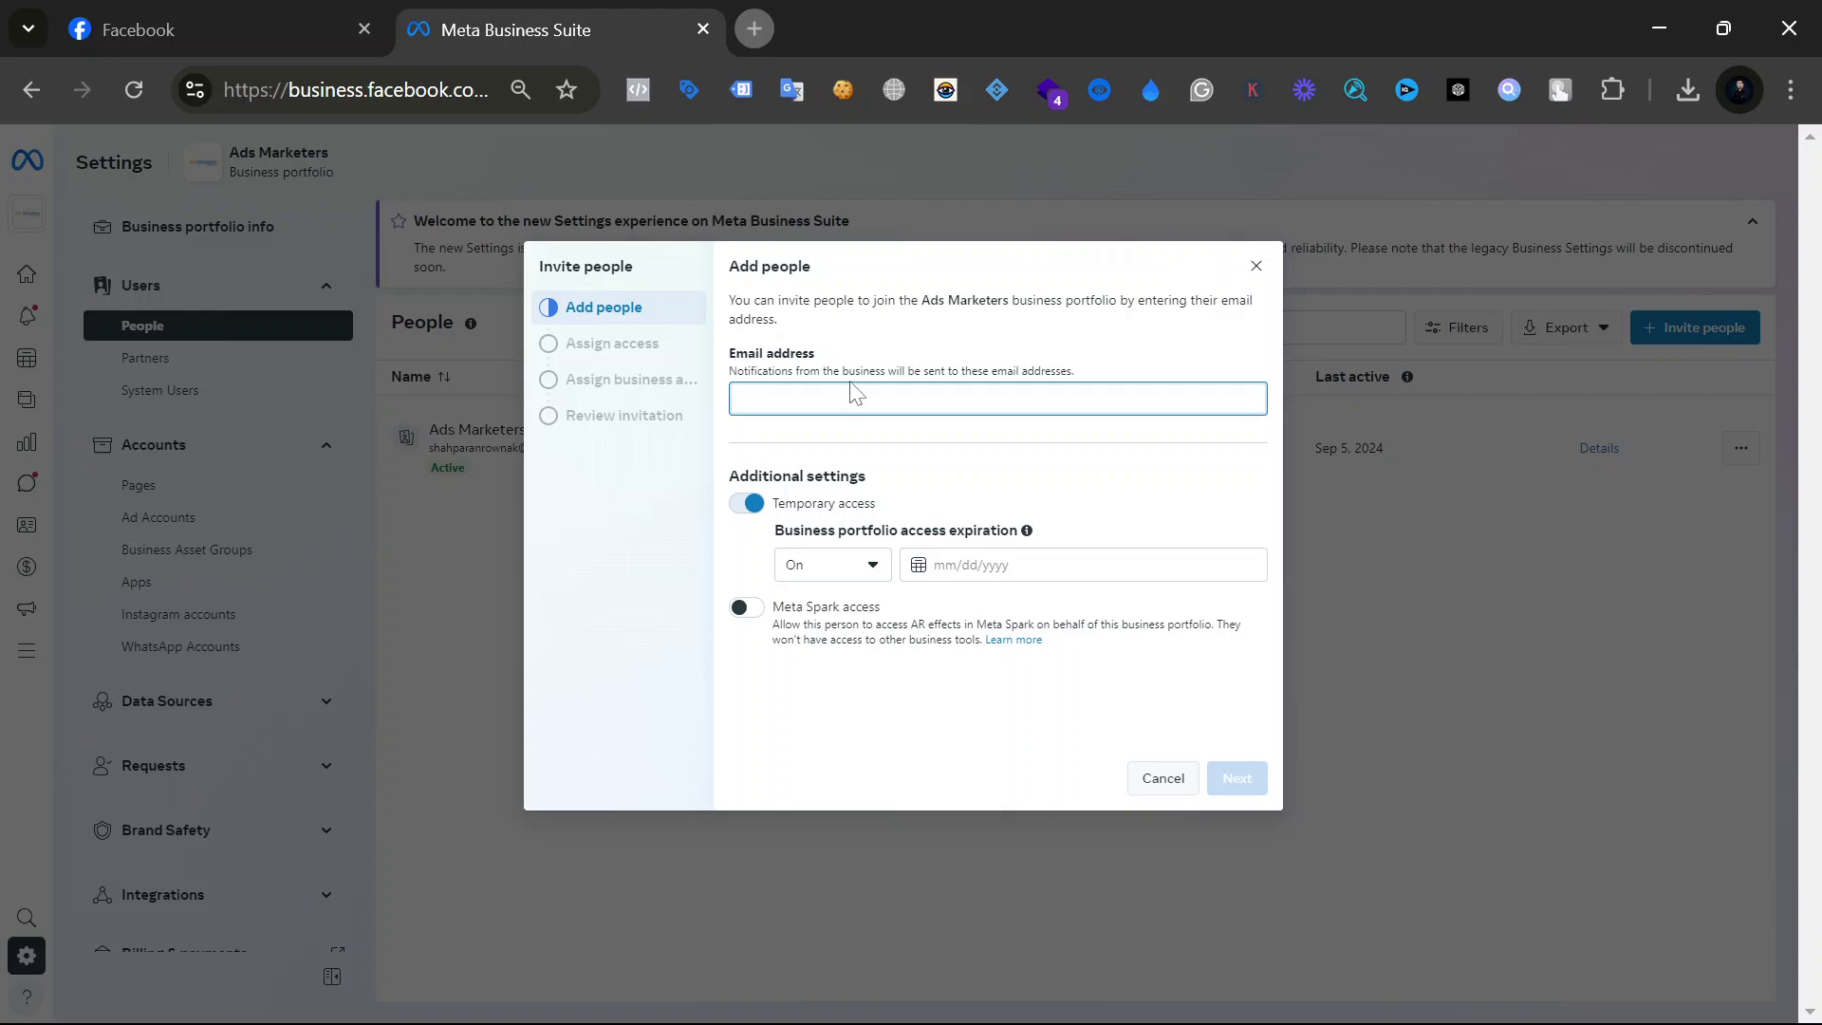
text(shah)
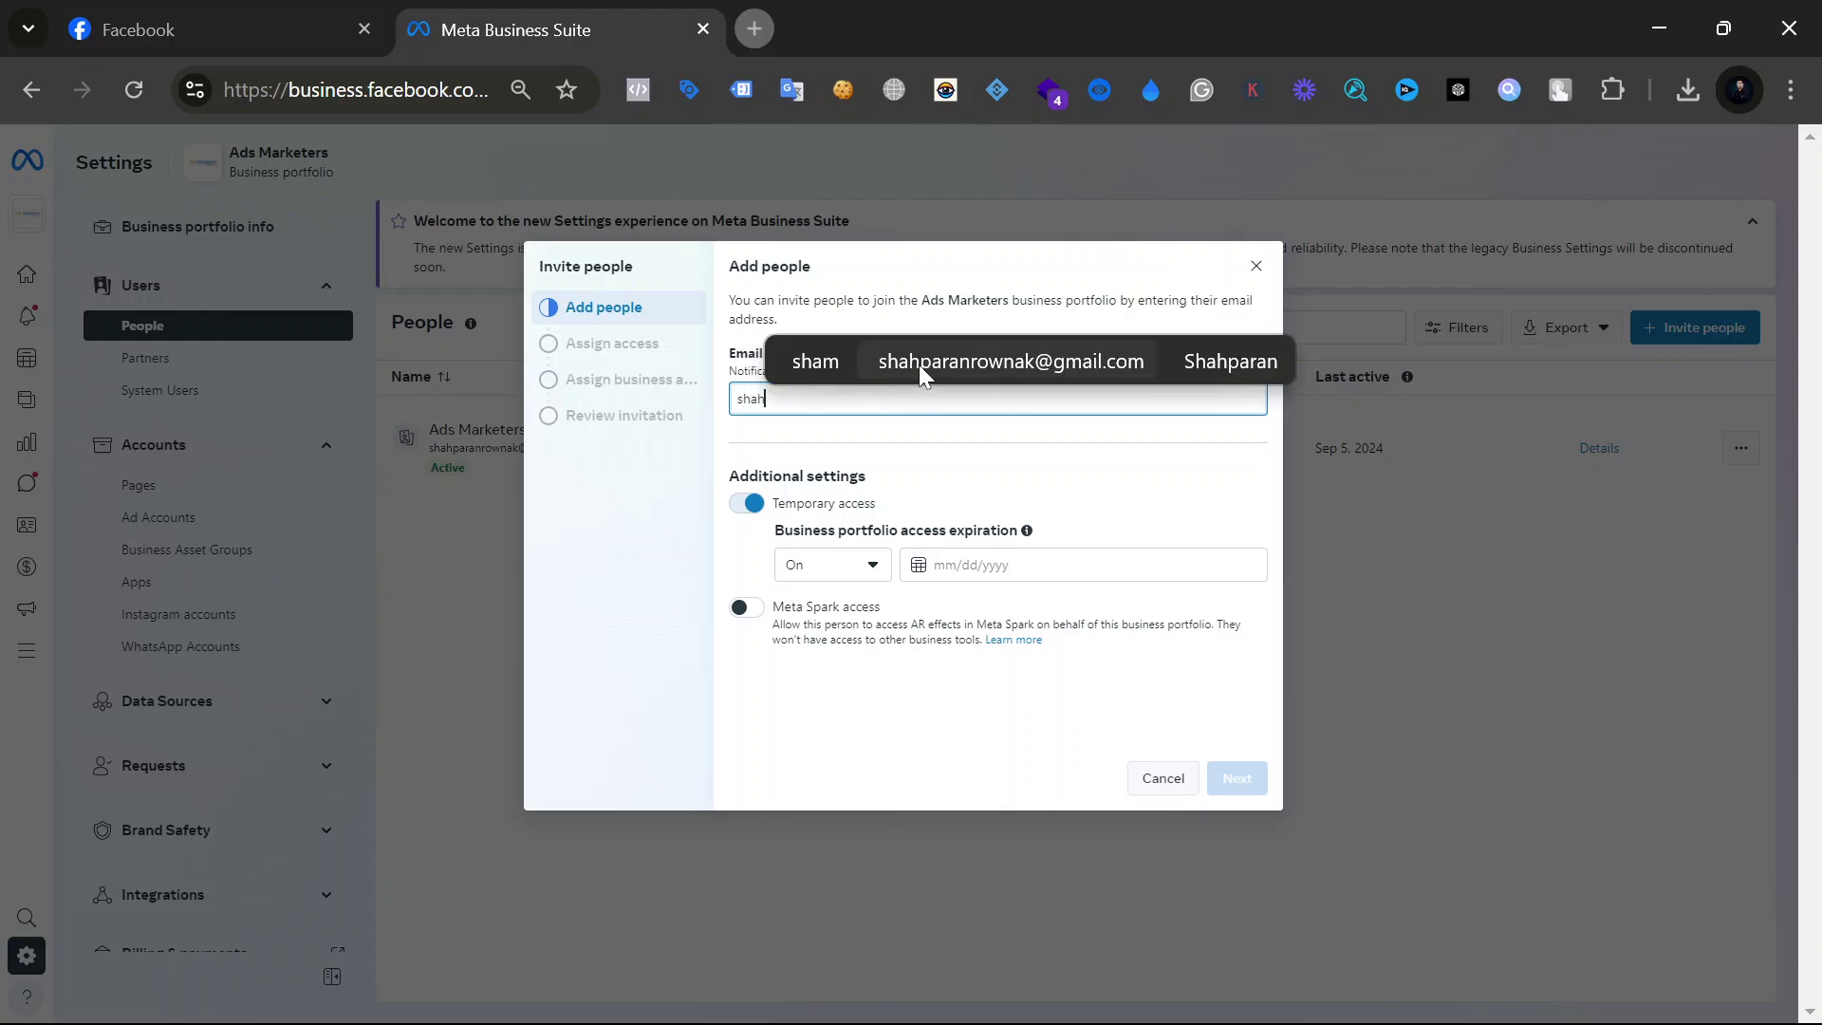
click(918, 364)
click(1009, 493)
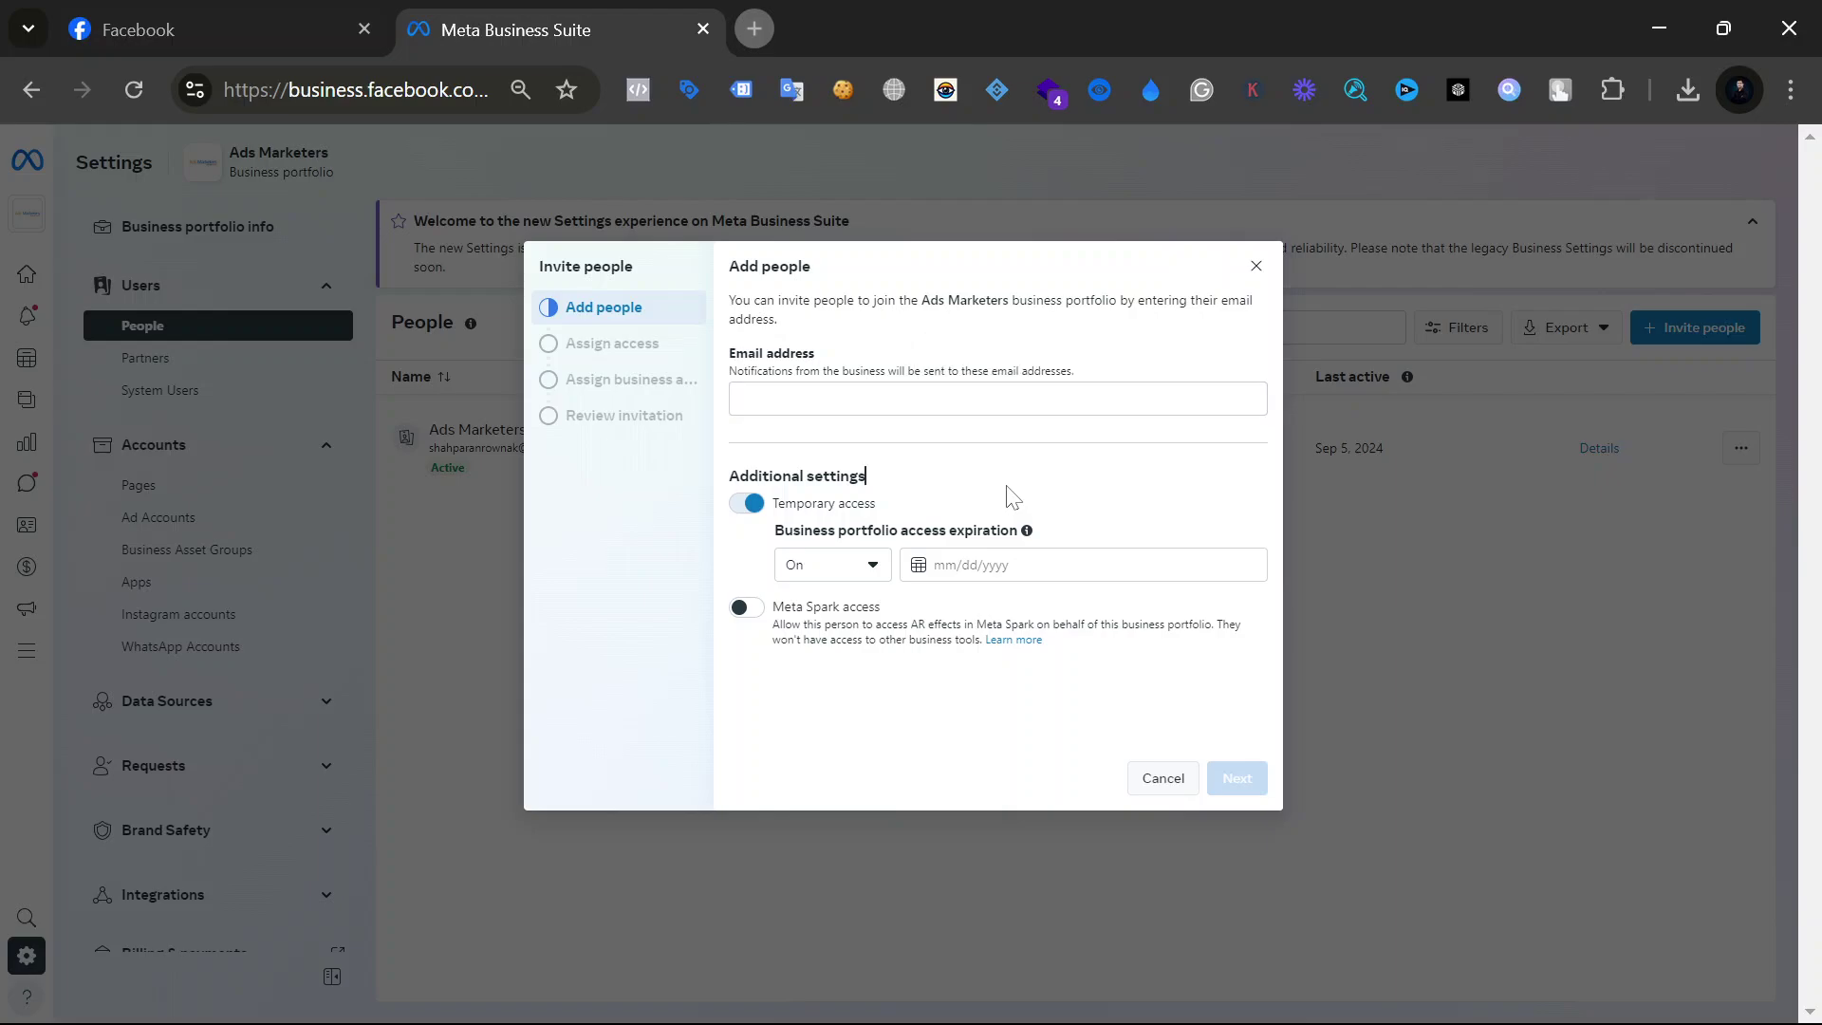
click(885, 410)
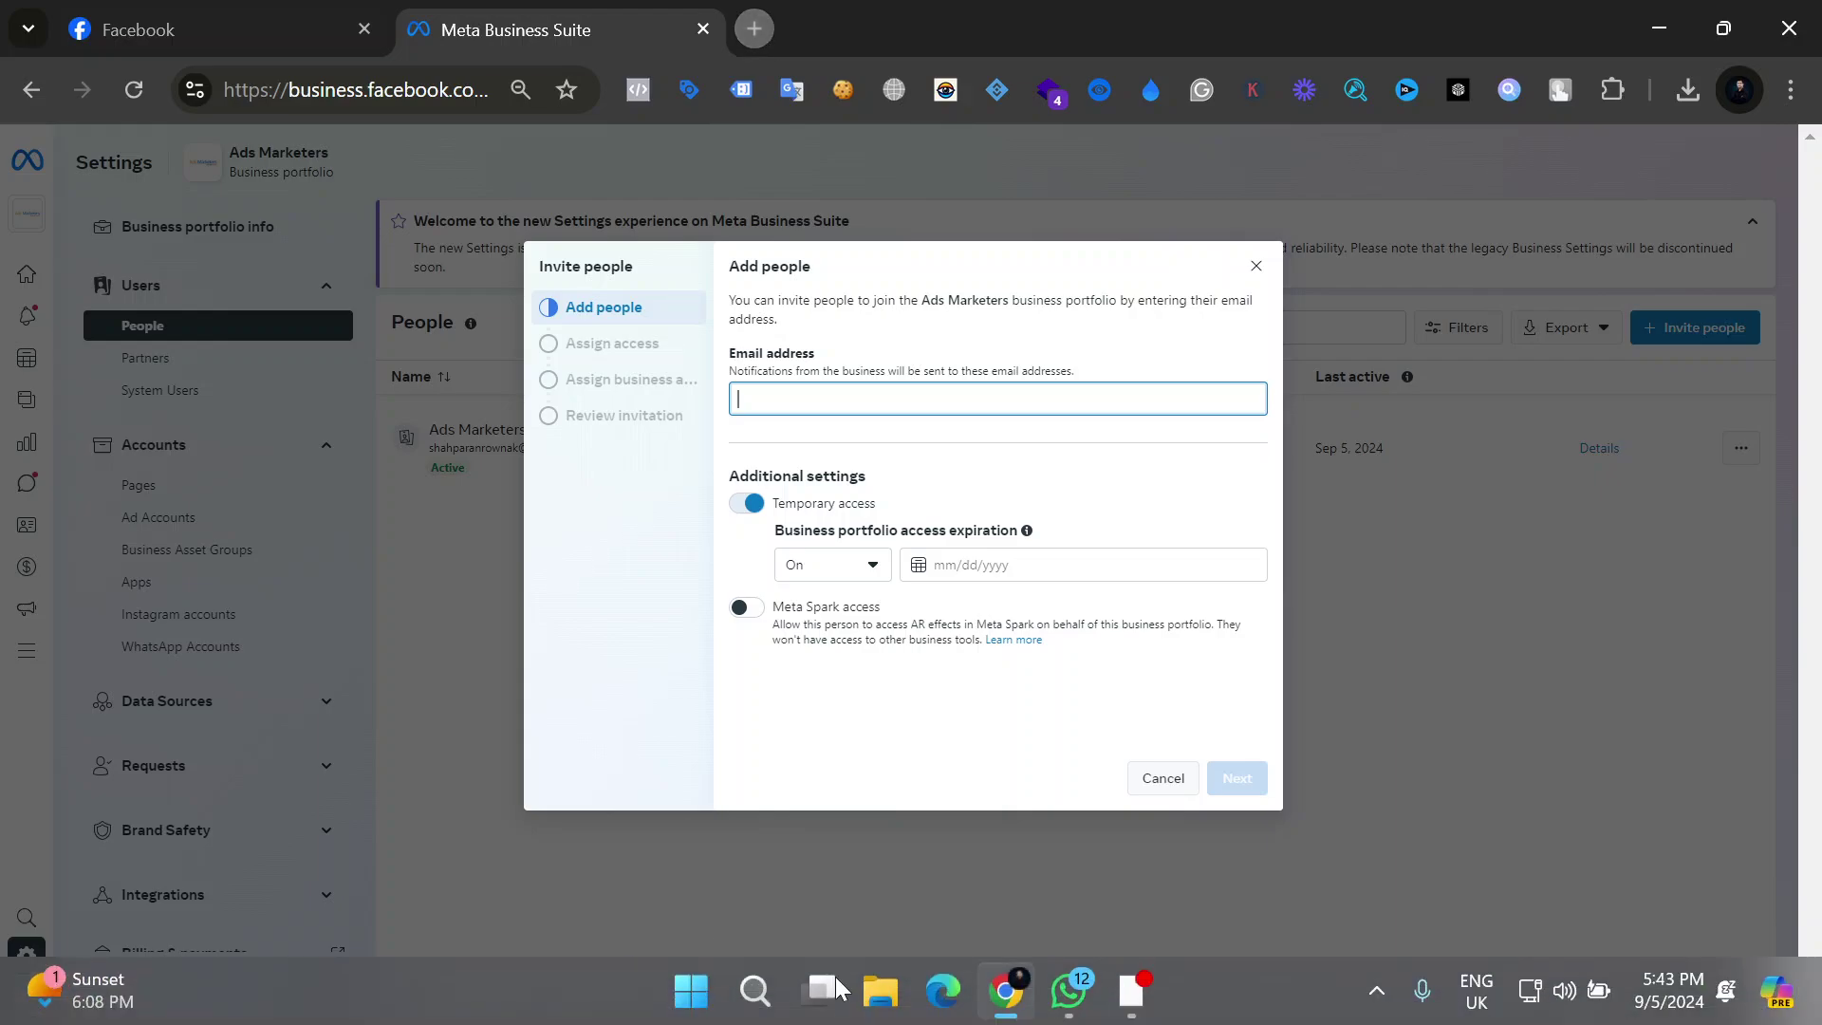
Step: Switch to a secondary Google account in a new browser tab and copy its email address
click(756, 29)
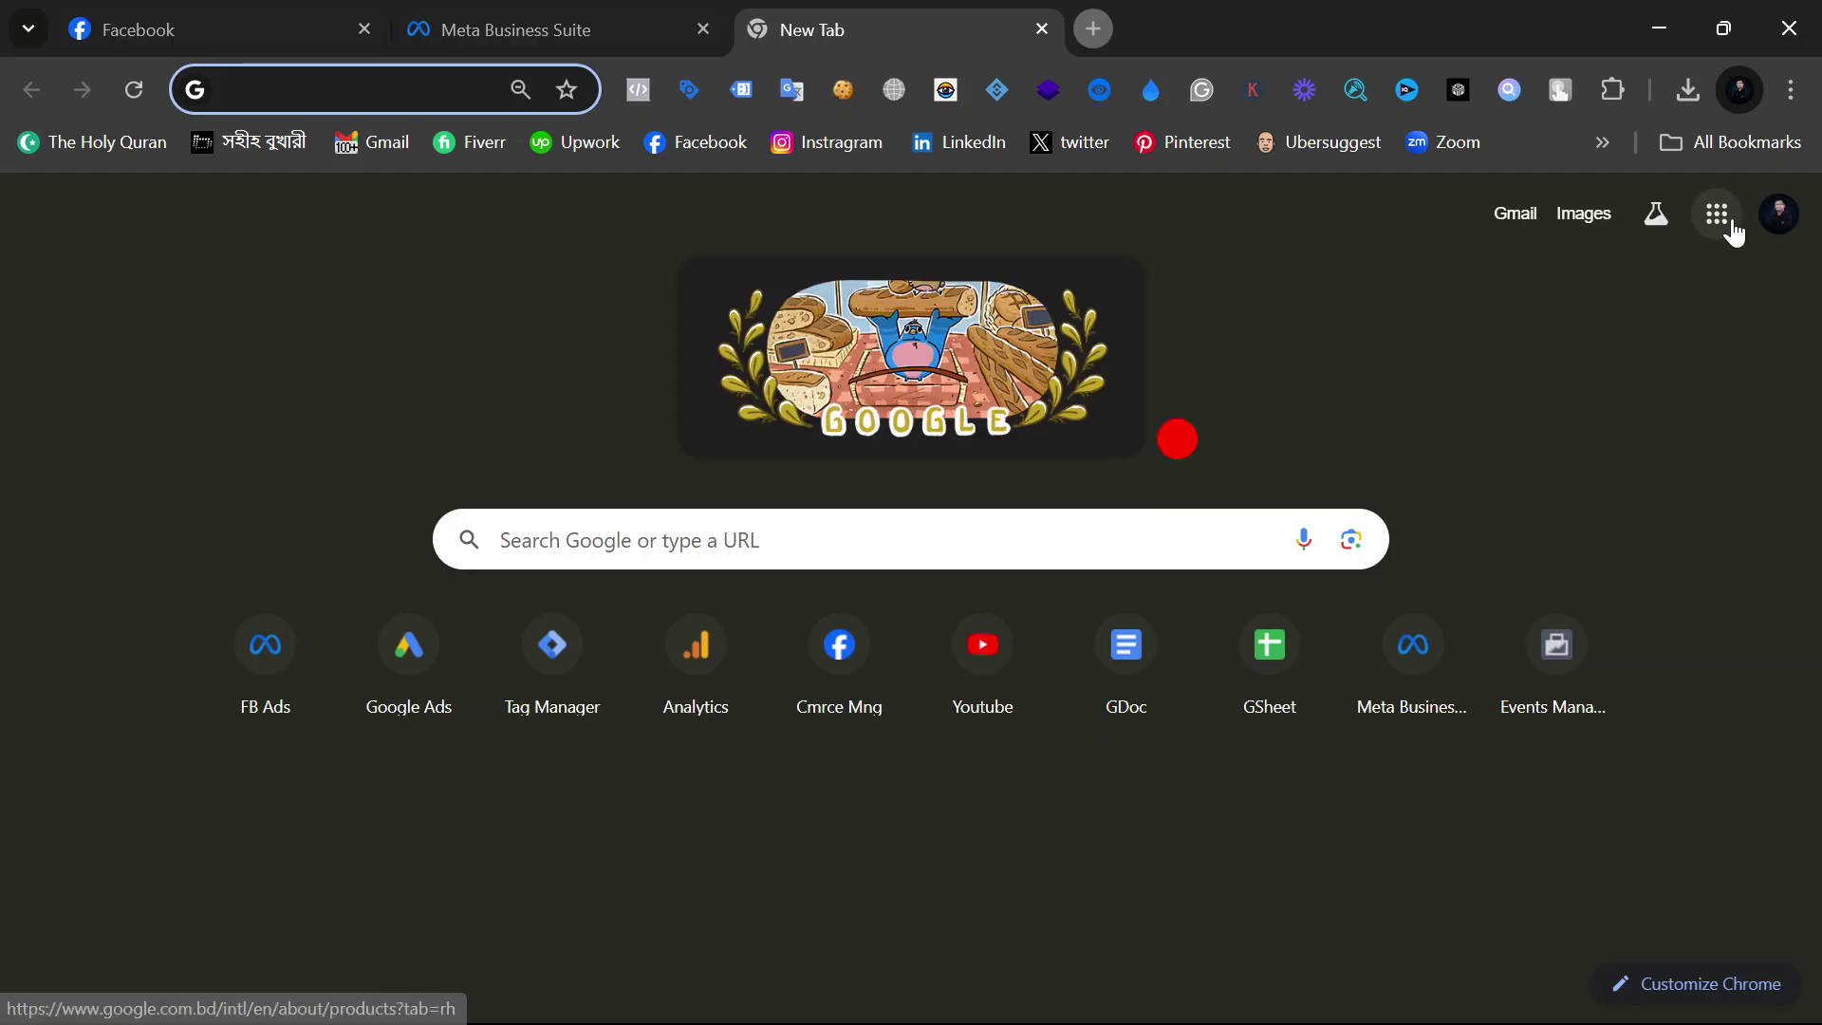
click(1778, 226)
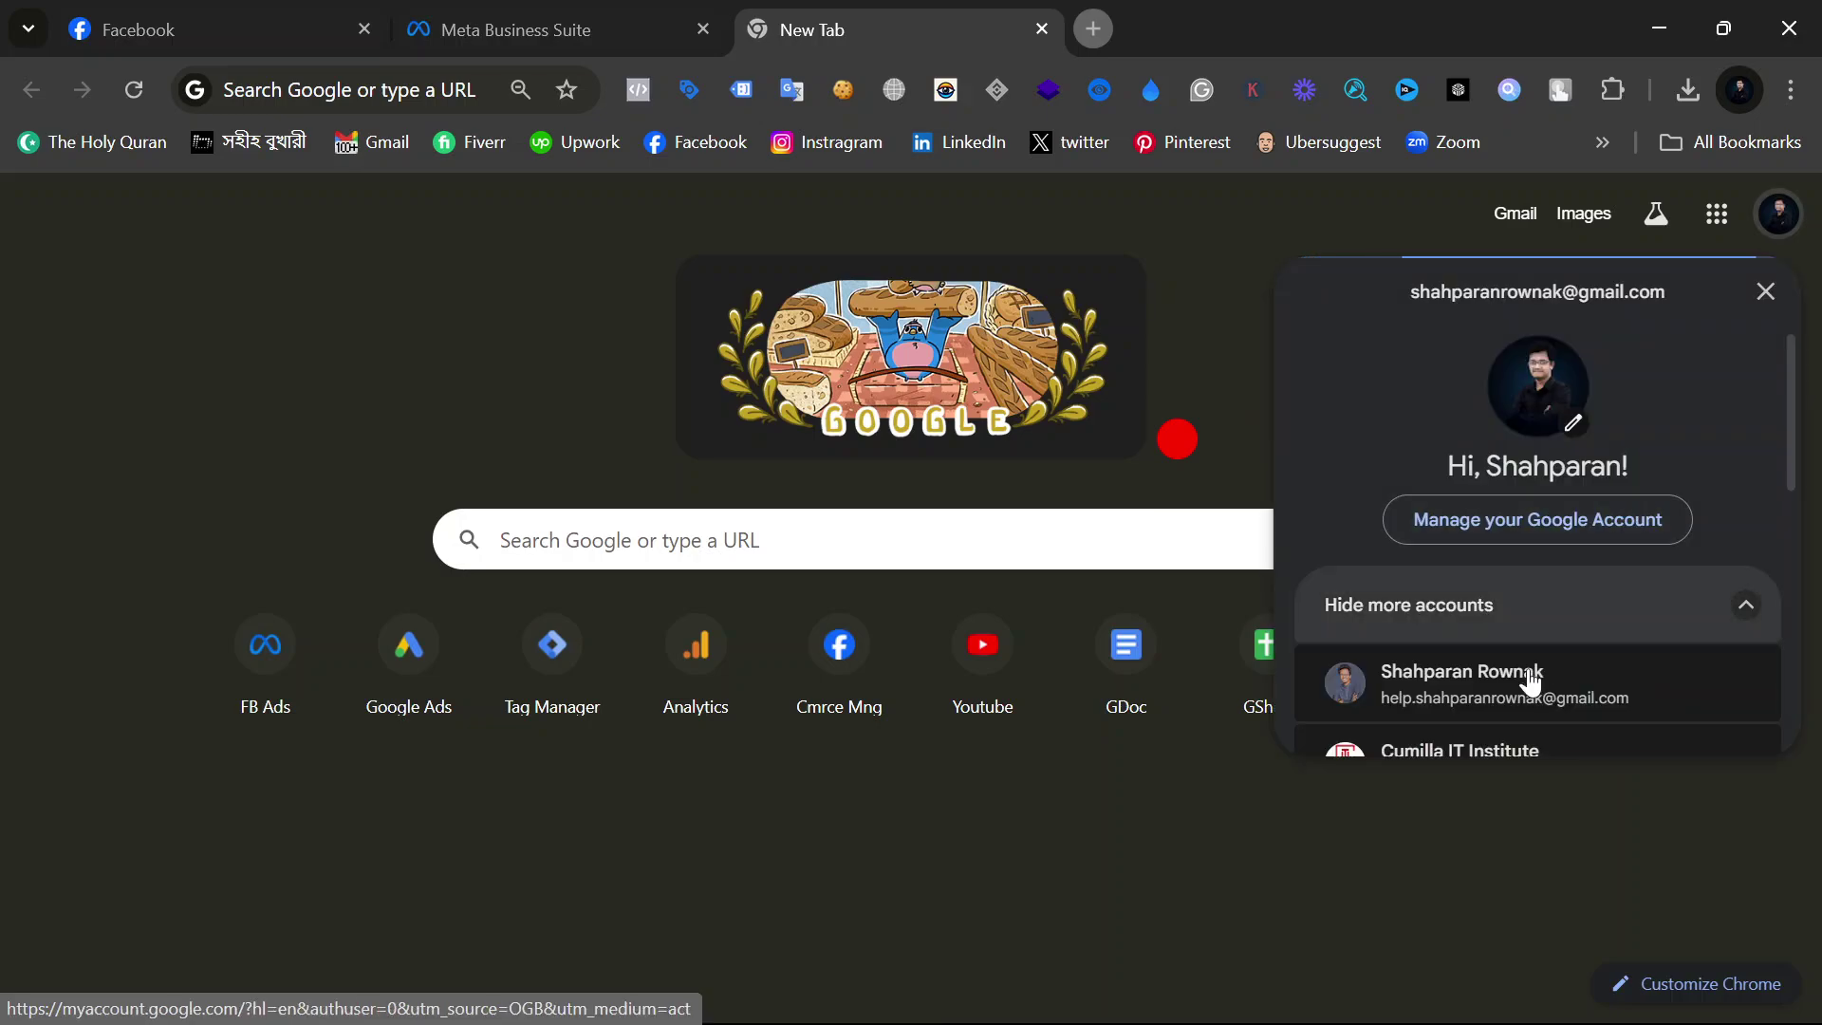
click(1516, 696)
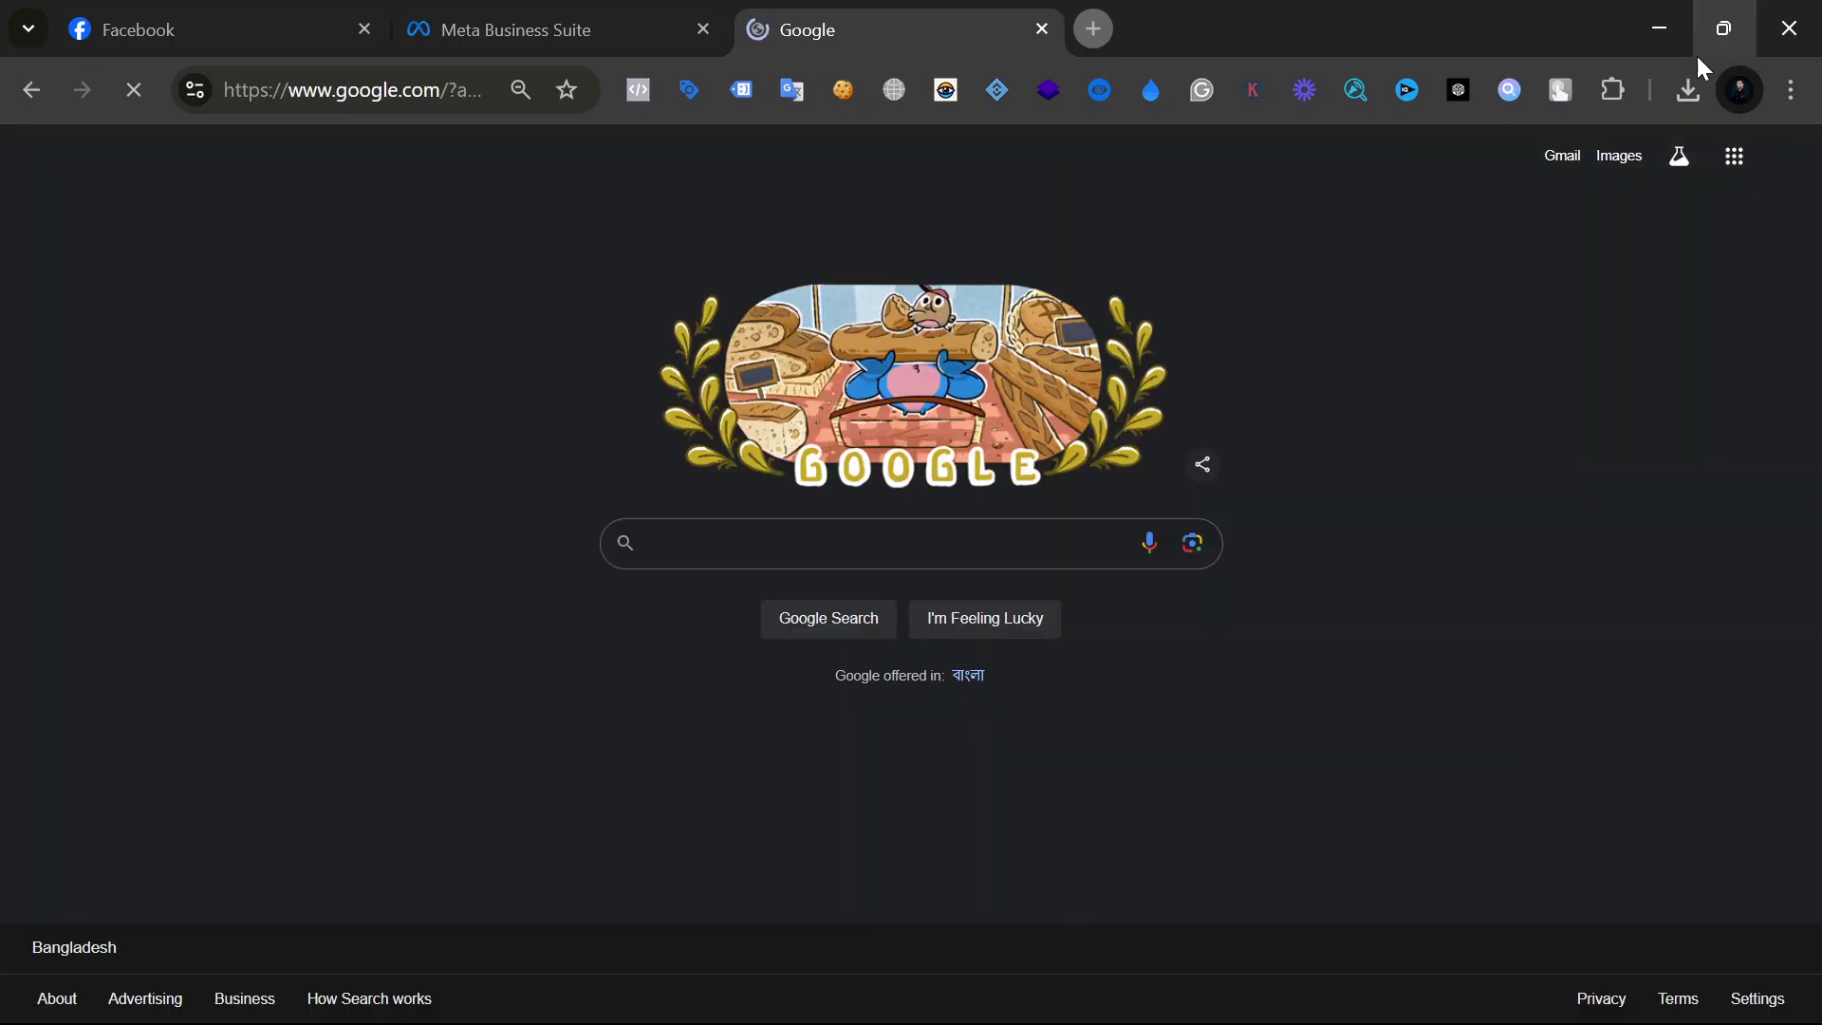
click(1784, 157)
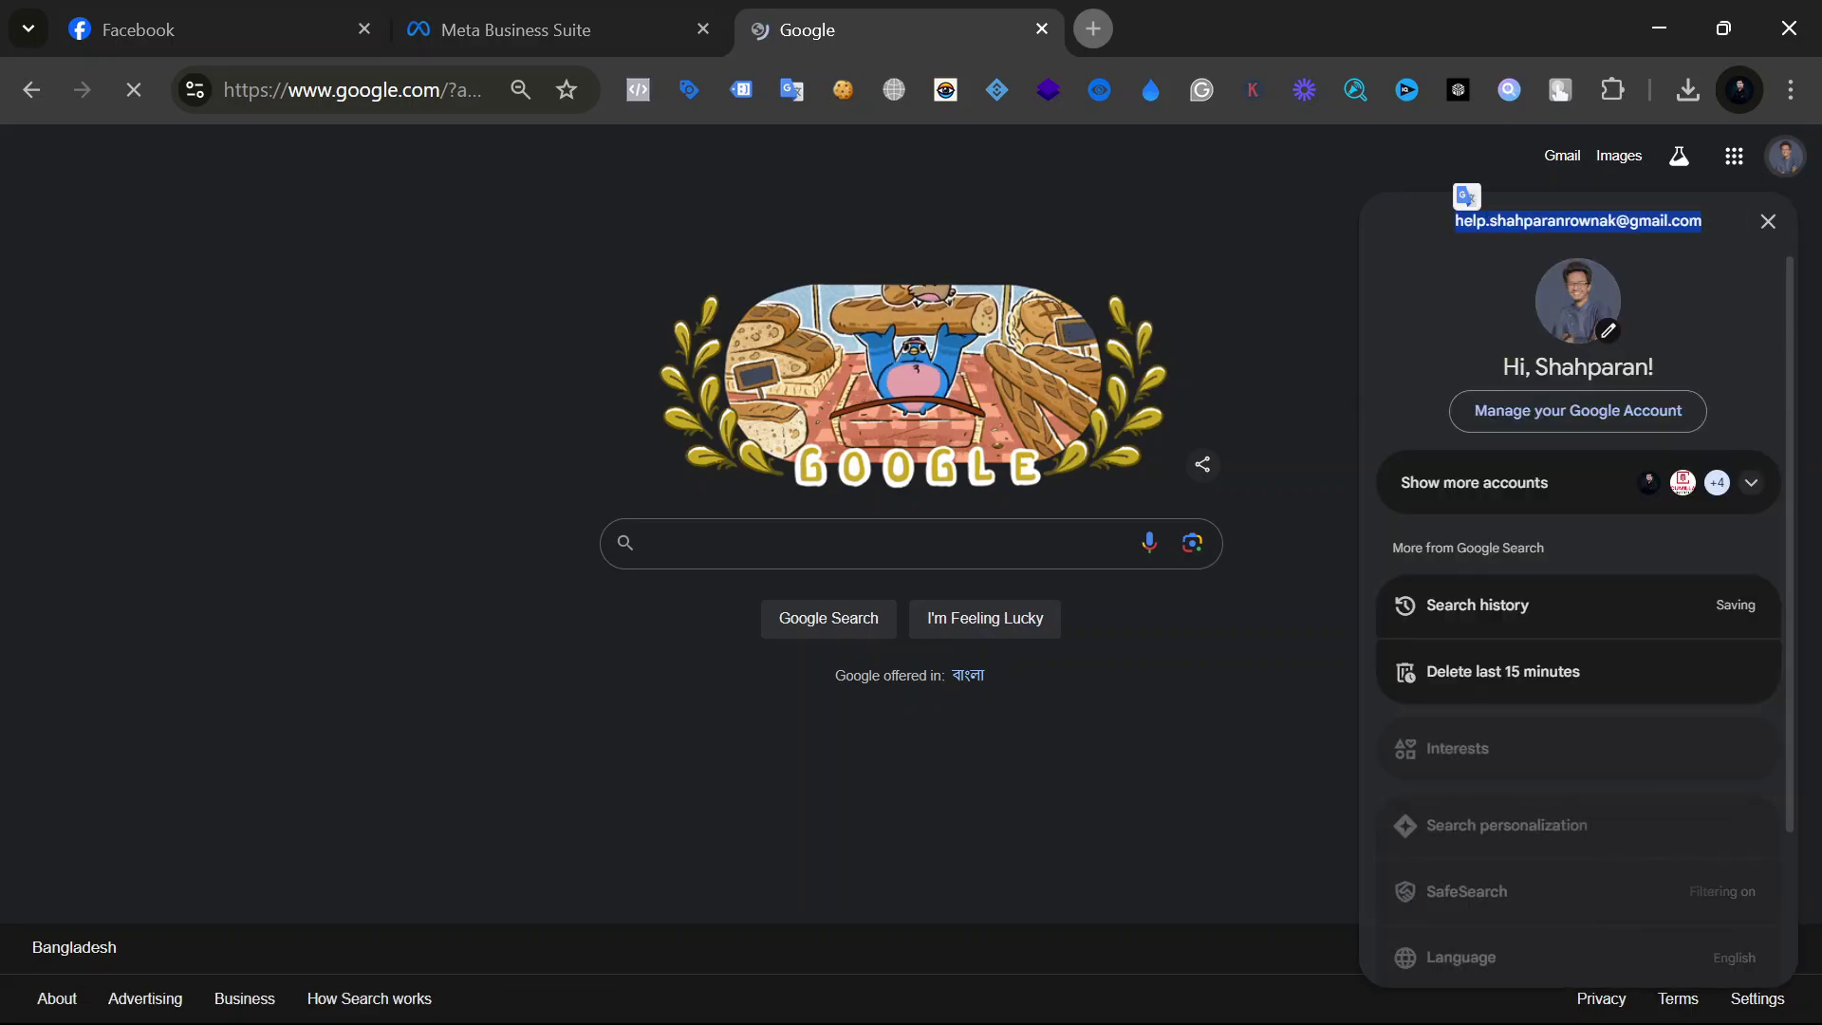
Step: Add the copied email address to the Ads Marketers invitation, turn off Temporary access, and continue to access assignment
click(672, 14)
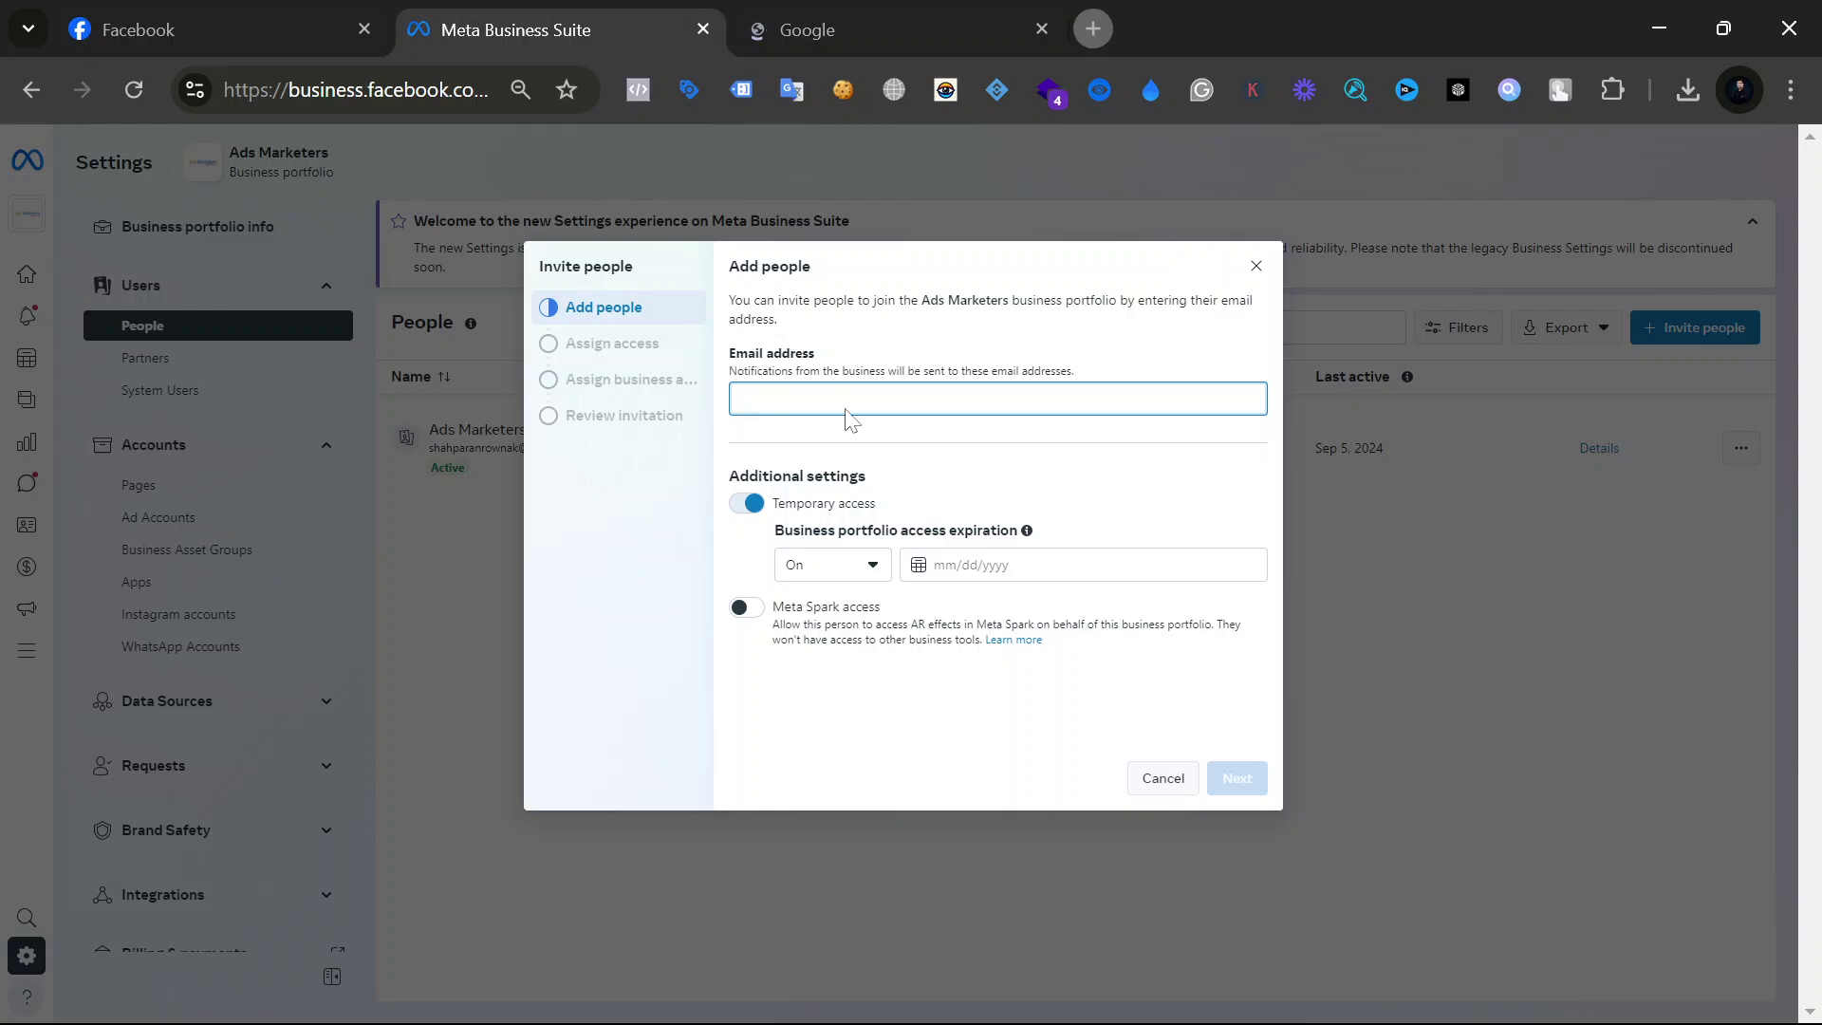
key(ctrl+v)
click(1072, 465)
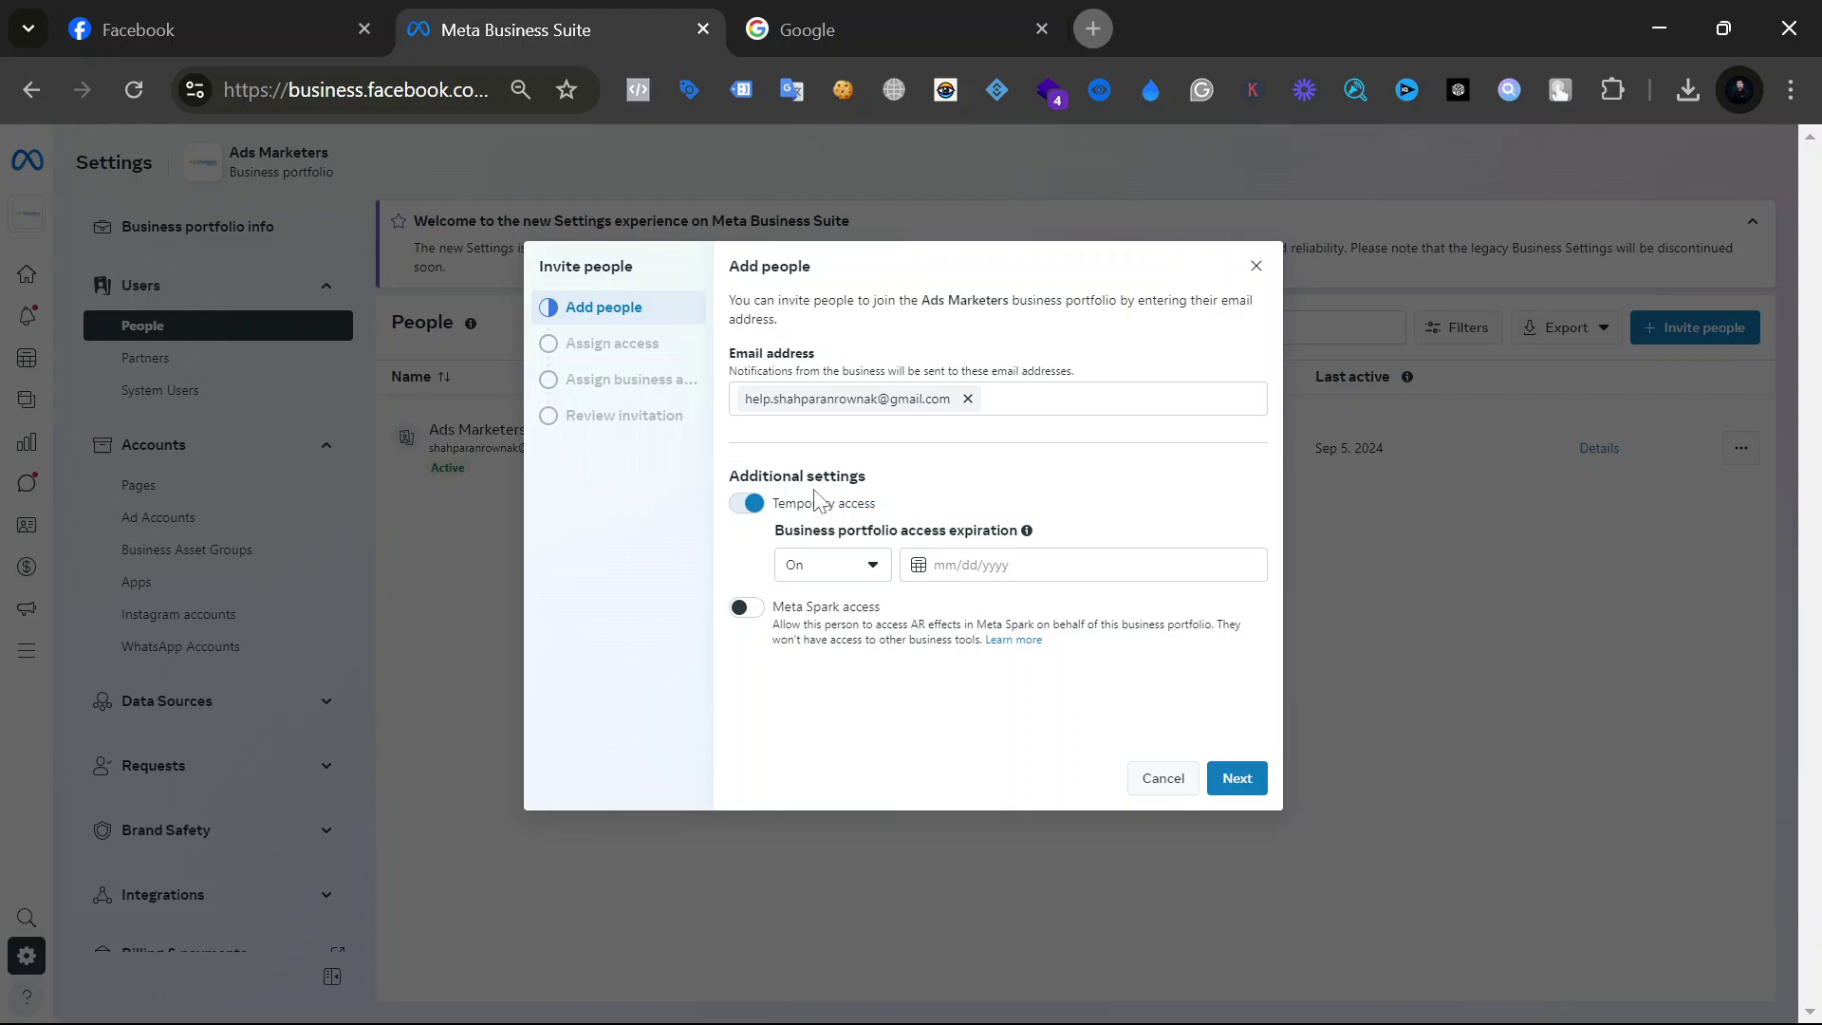
click(748, 504)
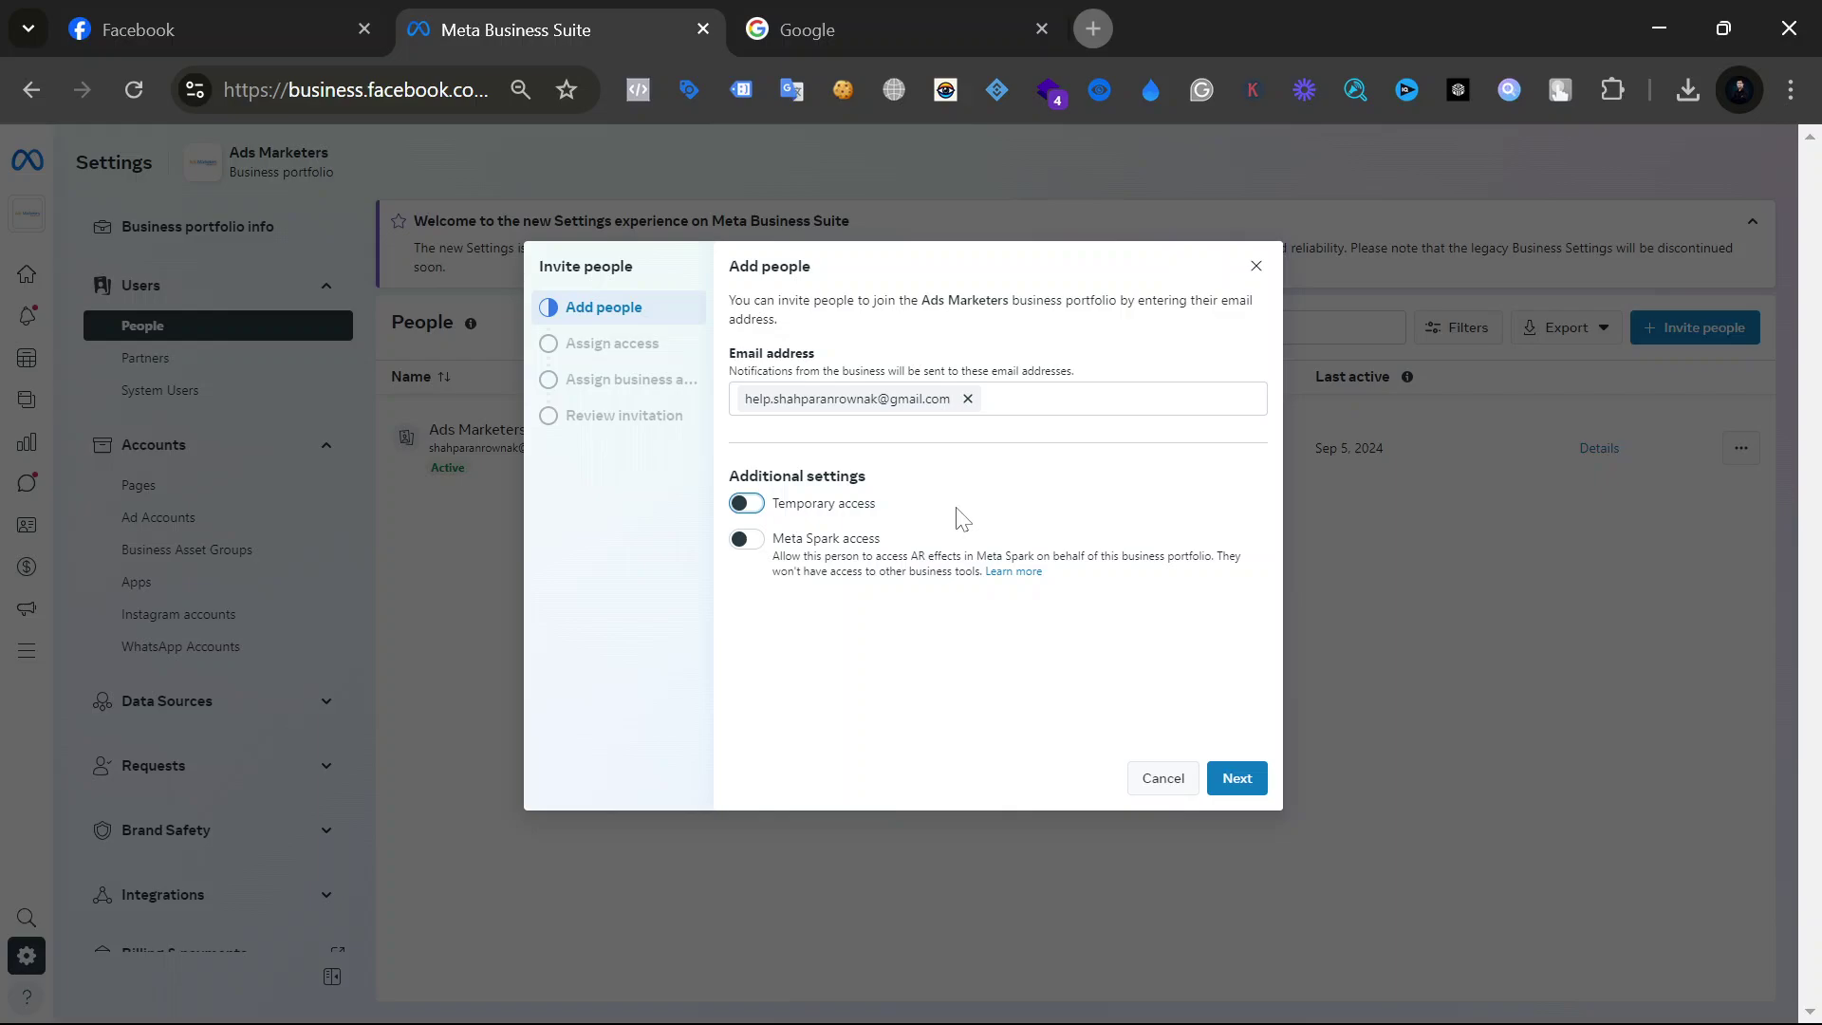
click(1234, 776)
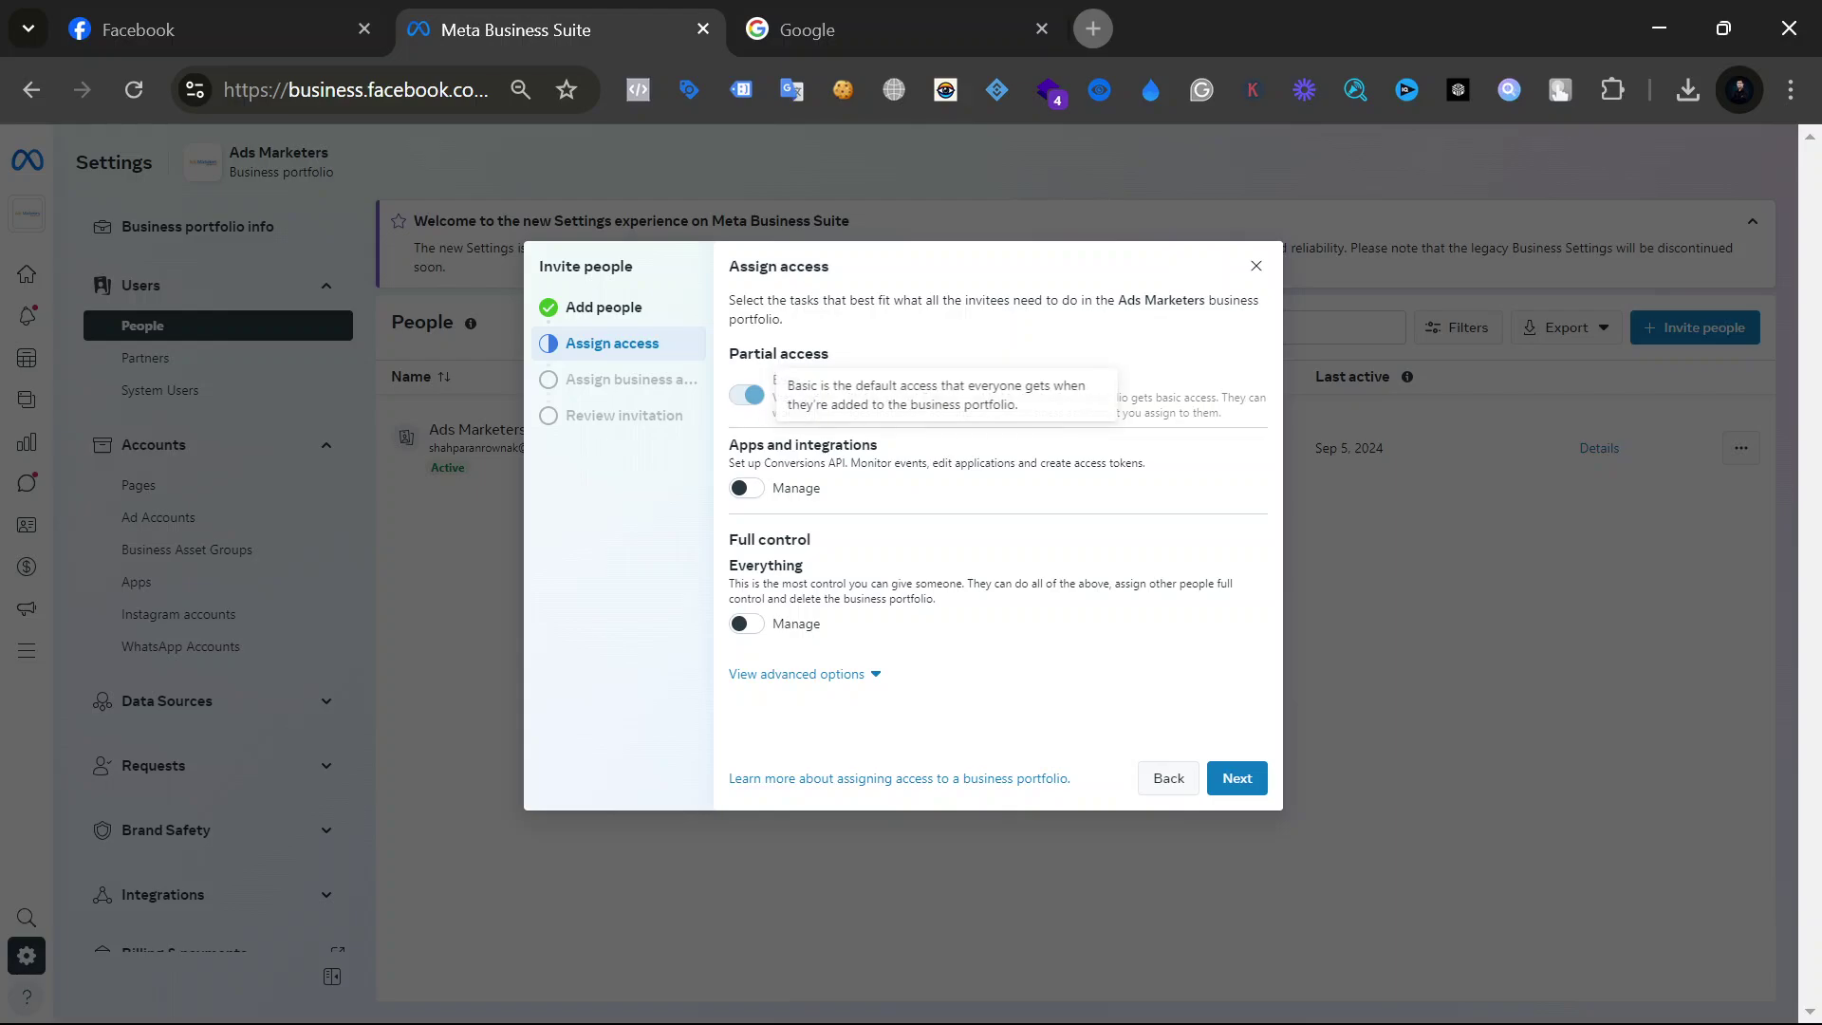
Step: Try full control of everything for the invitee, turn it off again, and continue with Basic partial access
click(746, 624)
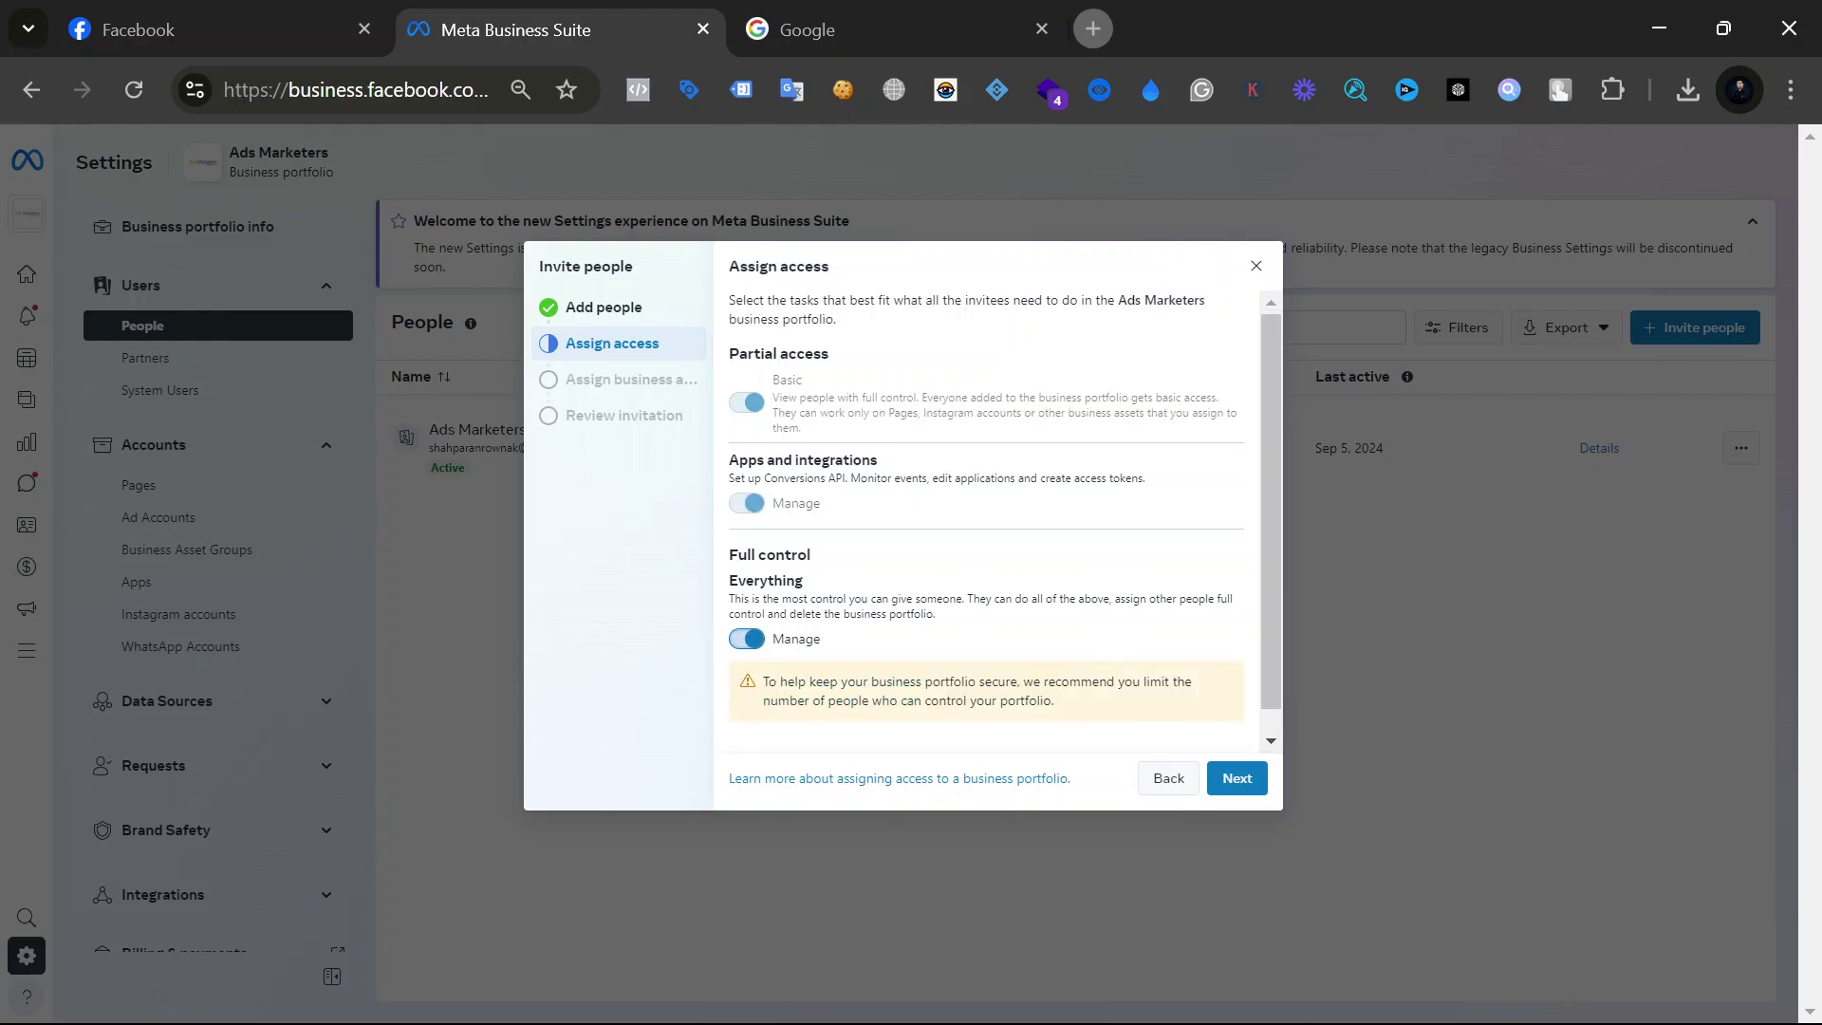
click(750, 640)
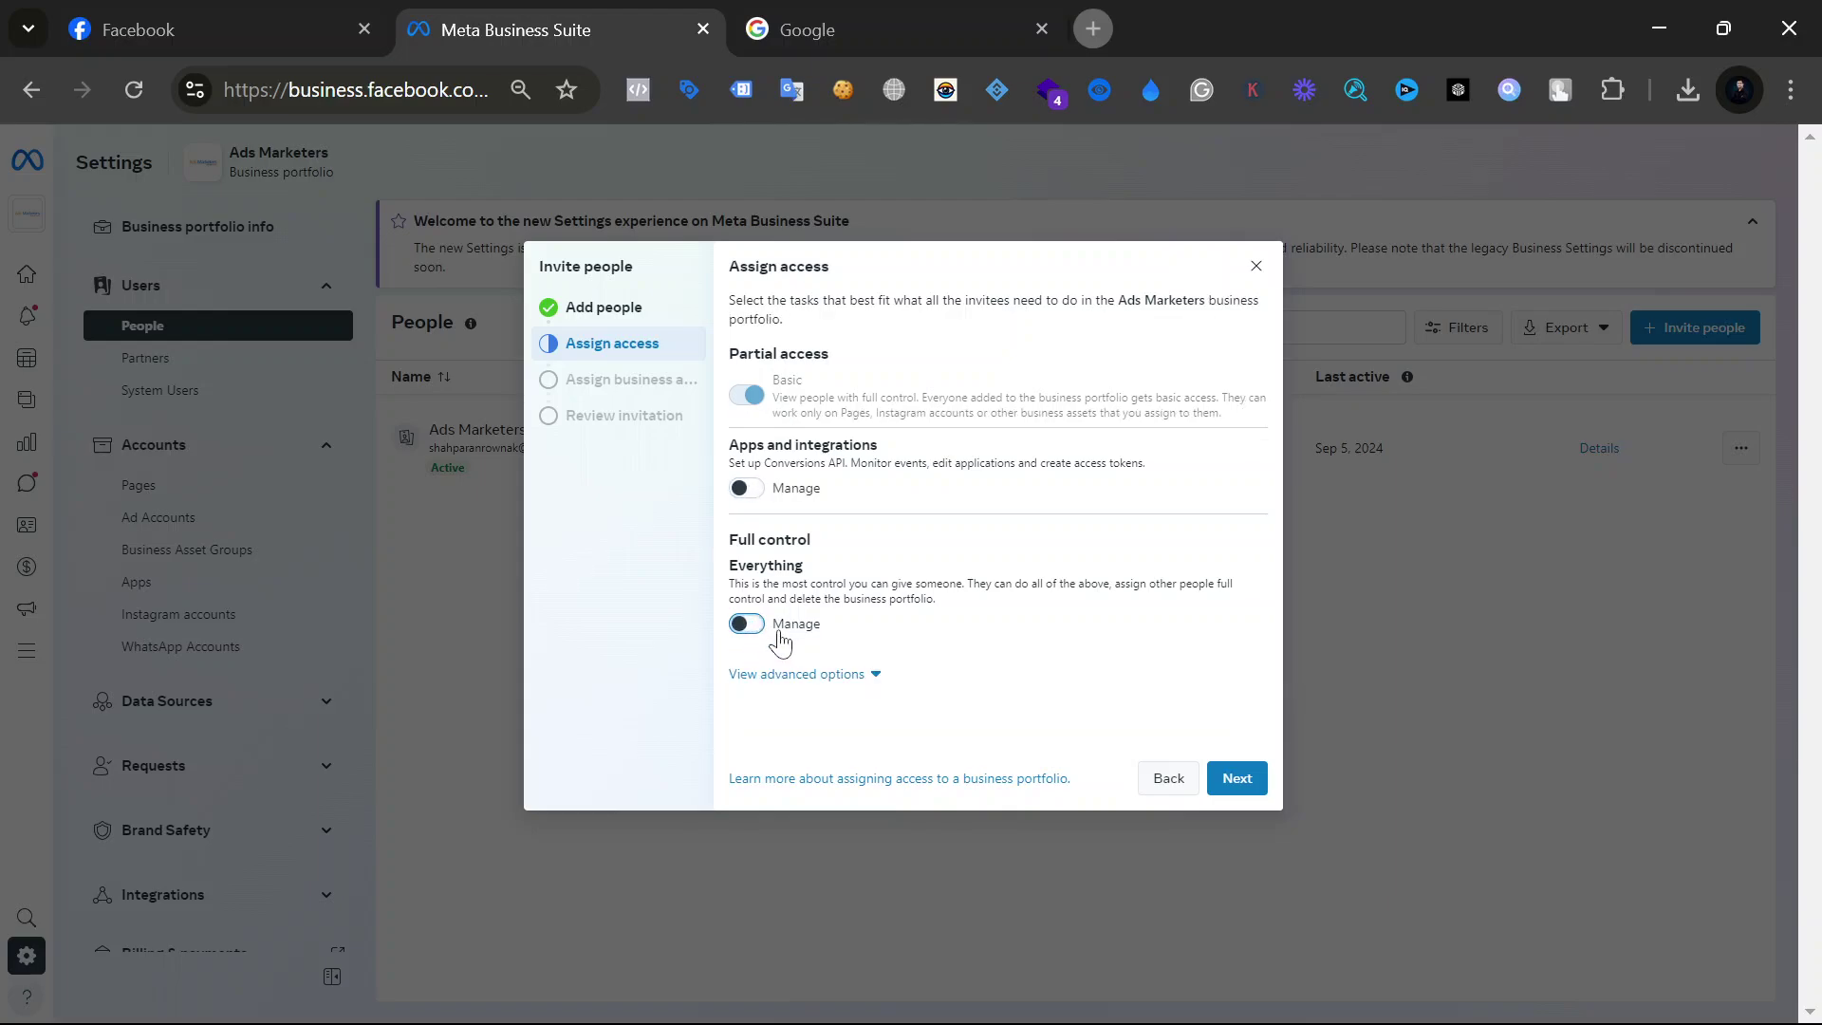
click(1239, 780)
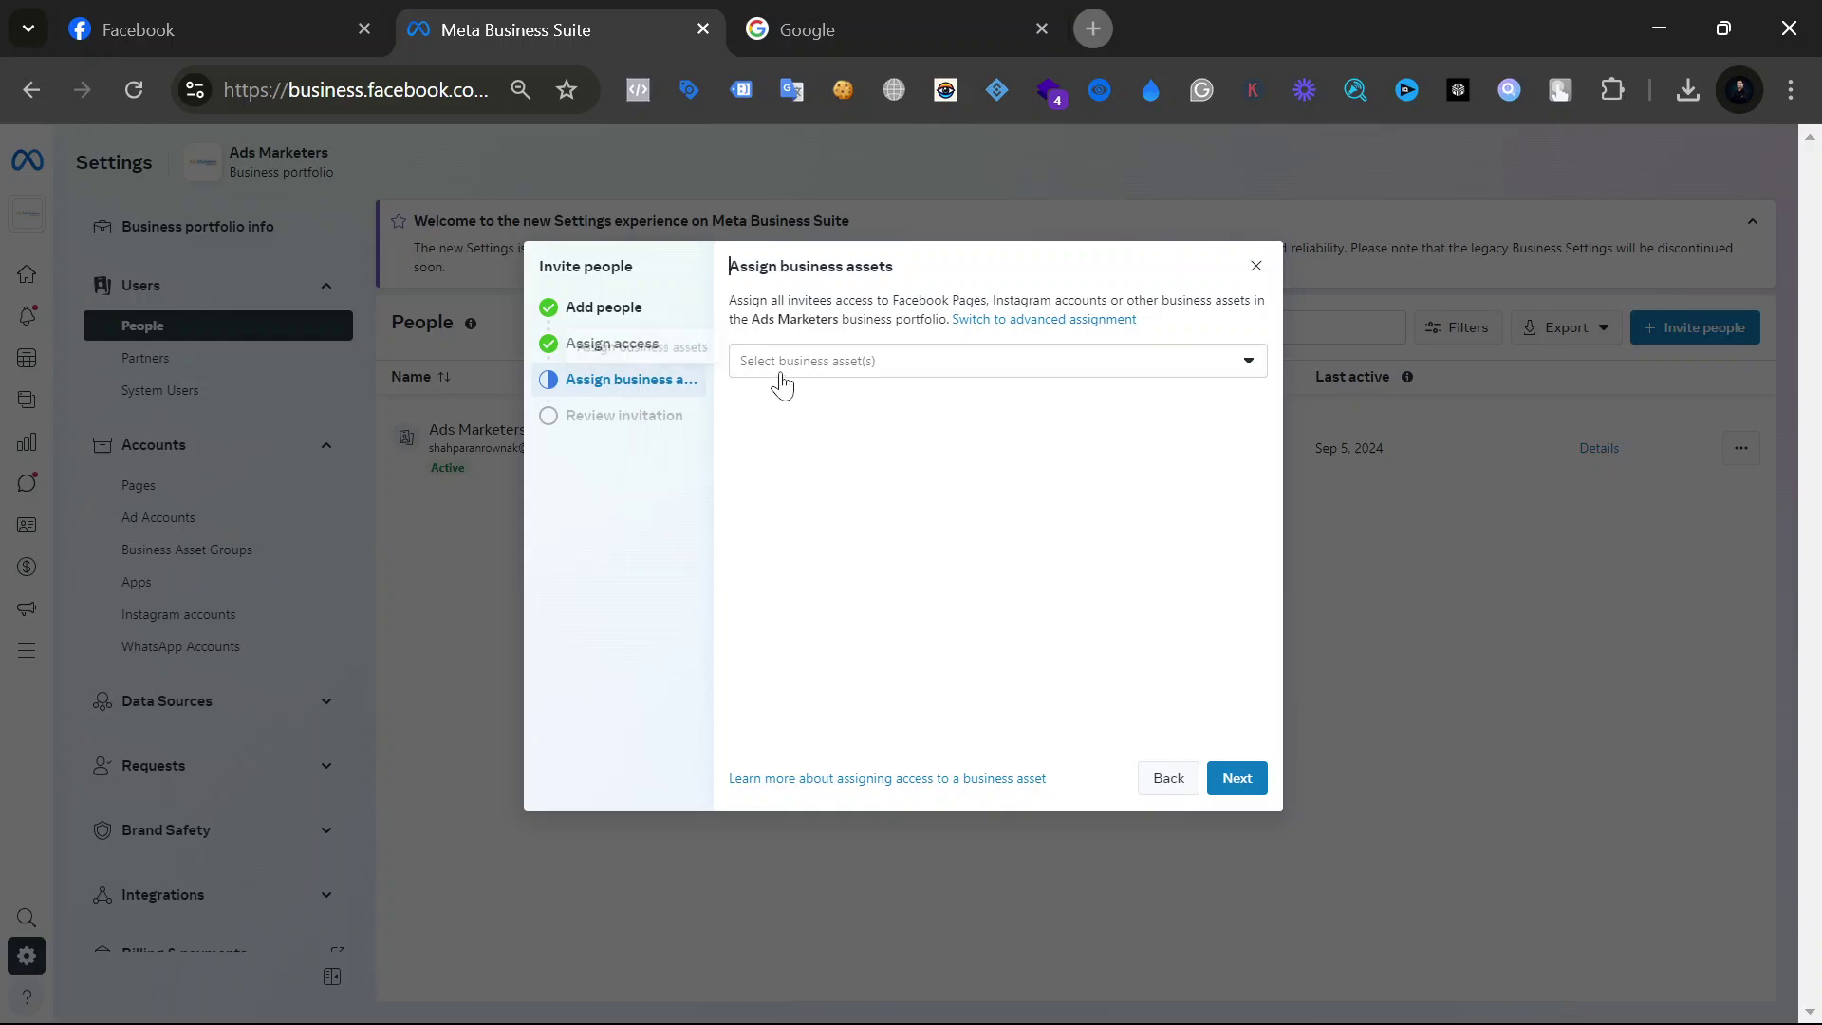
Step: Try selecting the Instagram account and the Facebook Page, and confirm only the Ads Marketers ad account as the asset to assign
click(822, 366)
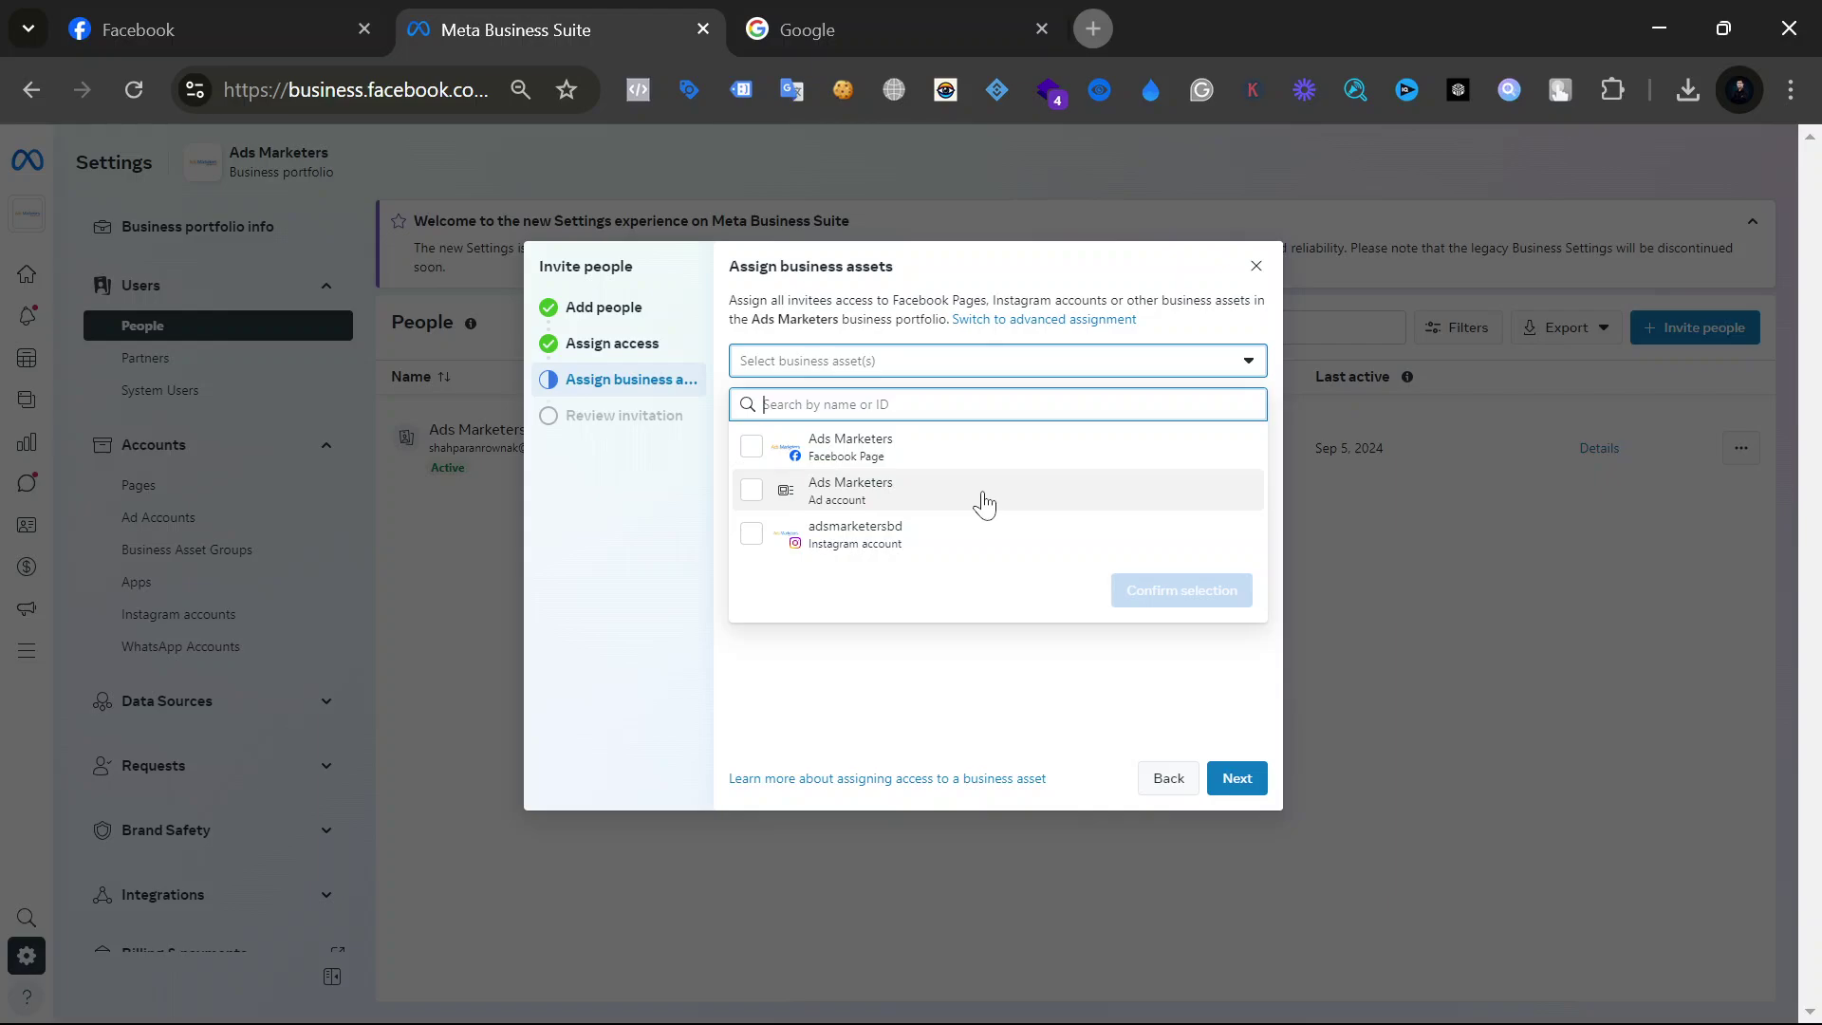
click(753, 547)
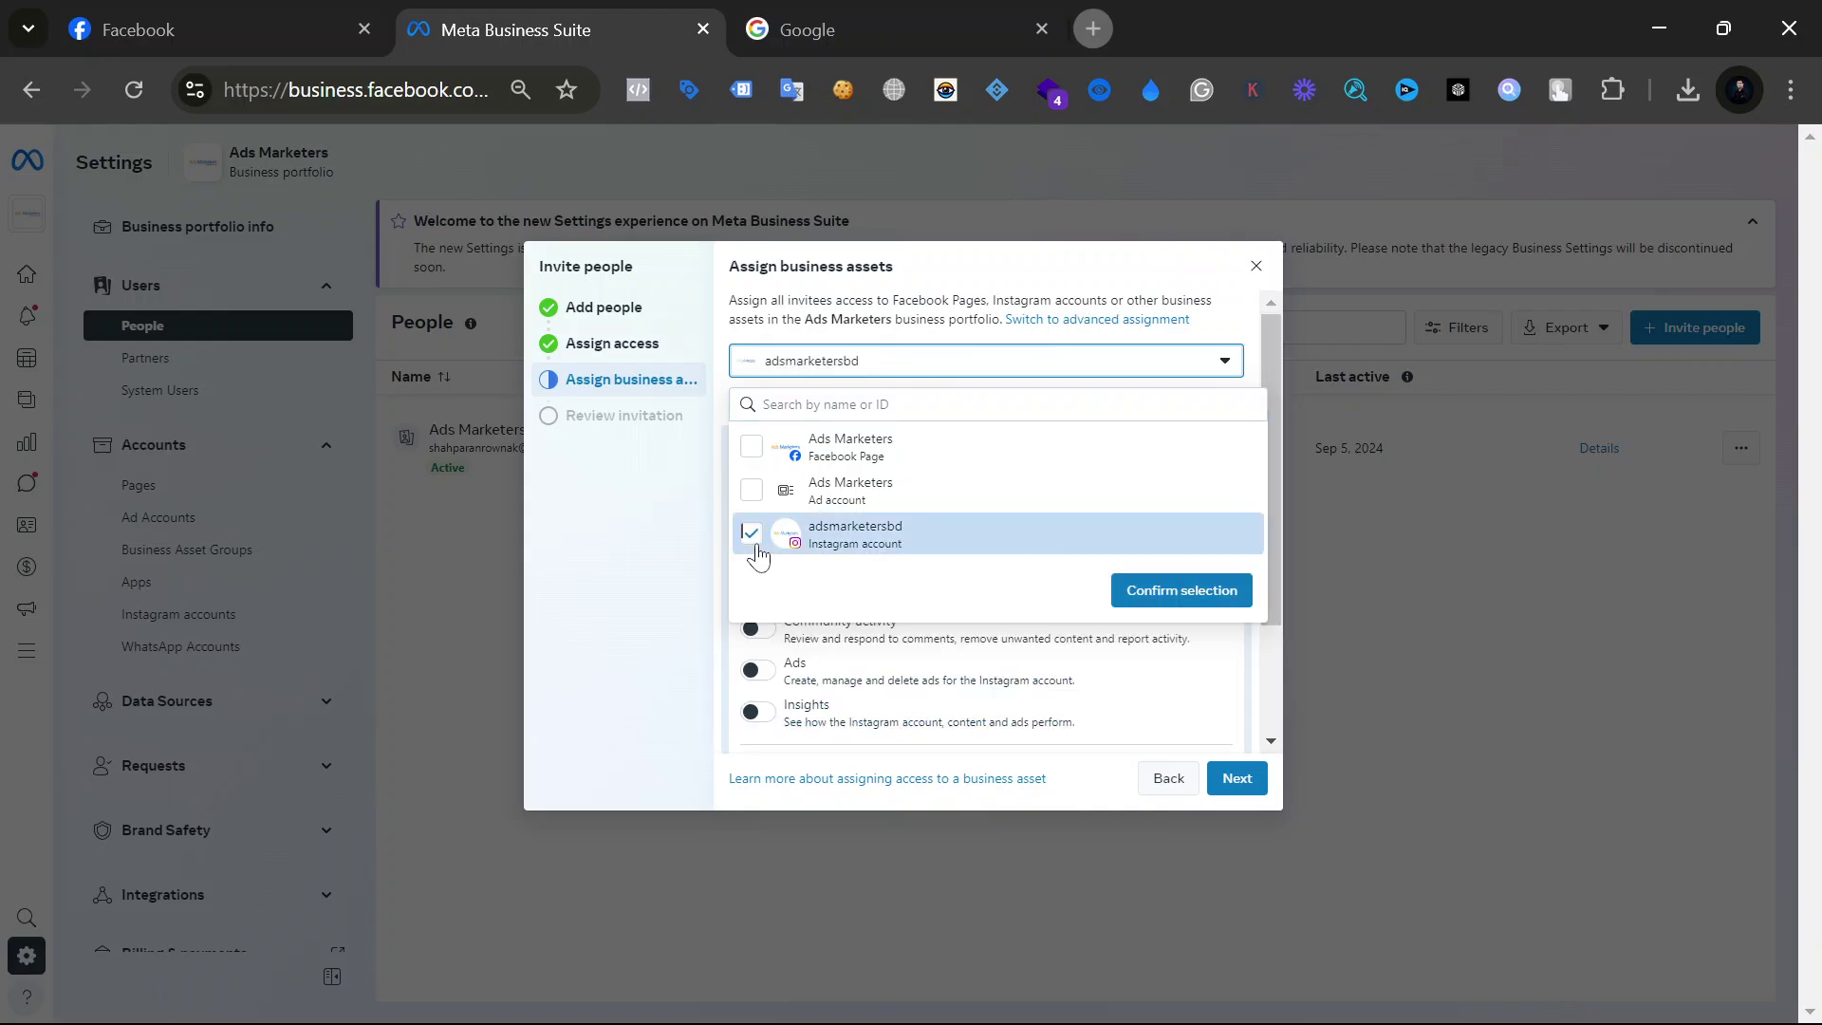
click(756, 555)
click(767, 457)
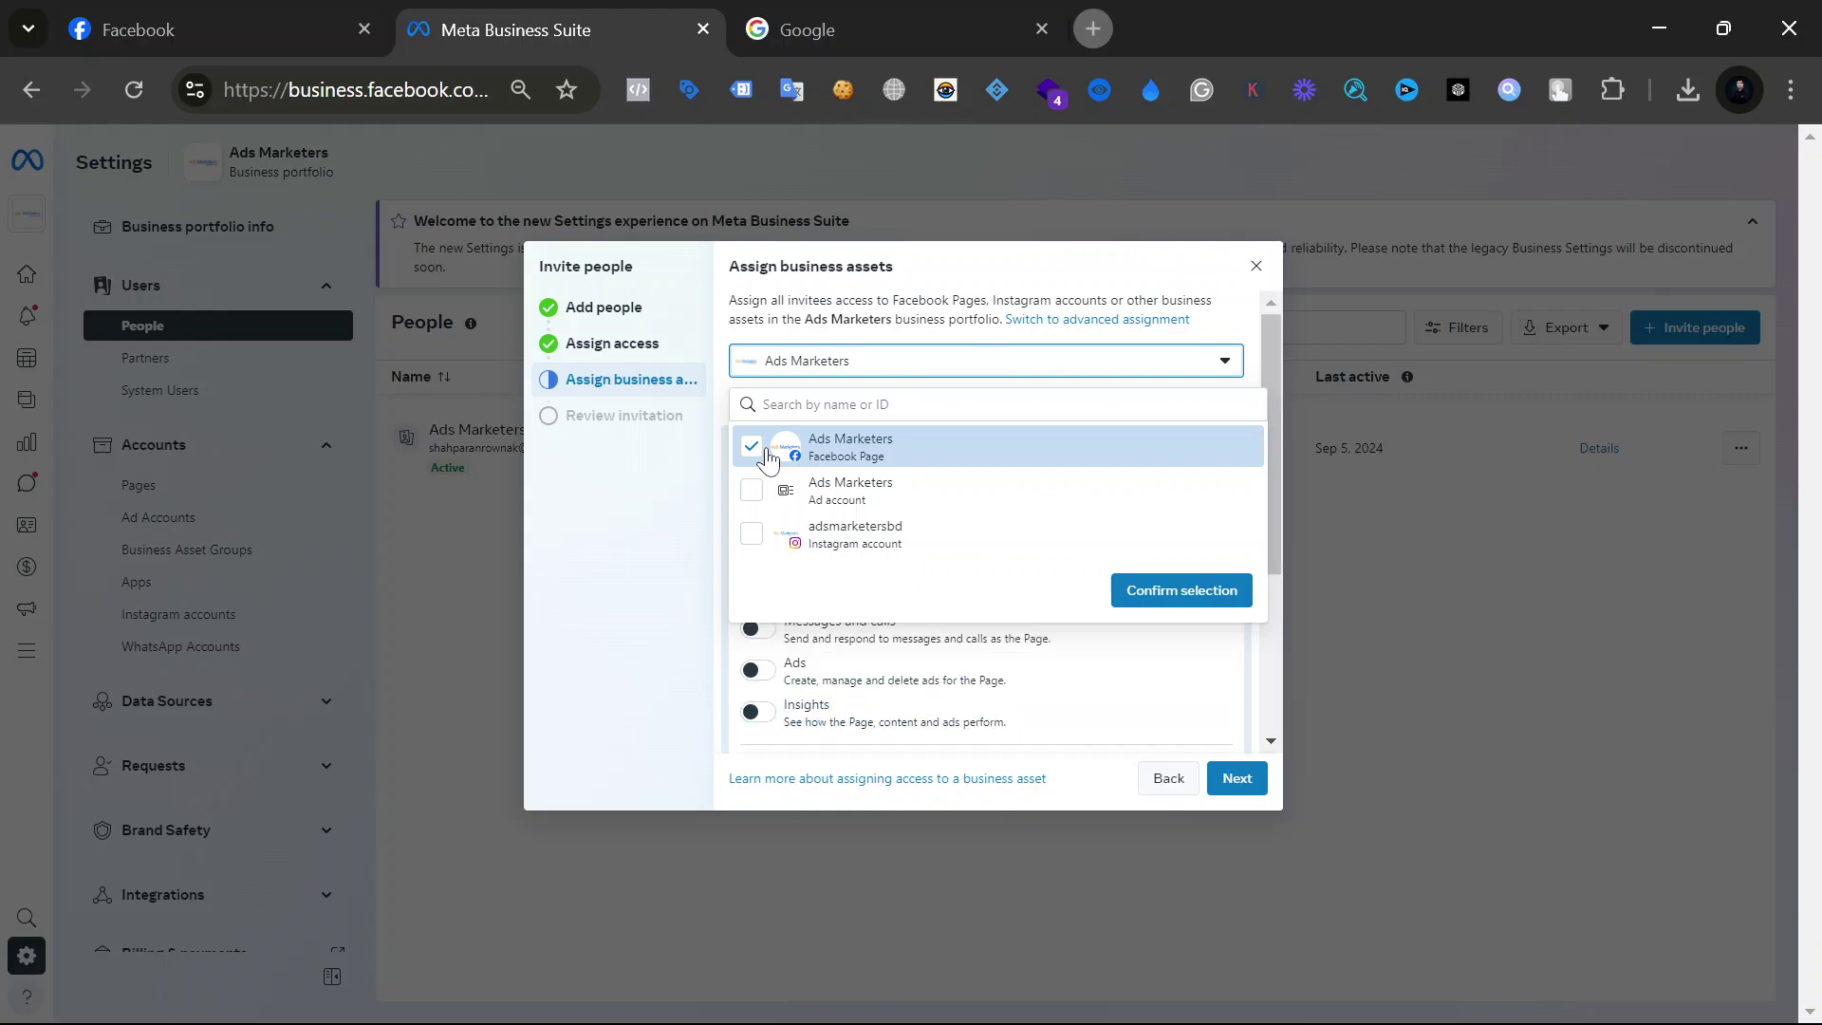
click(767, 458)
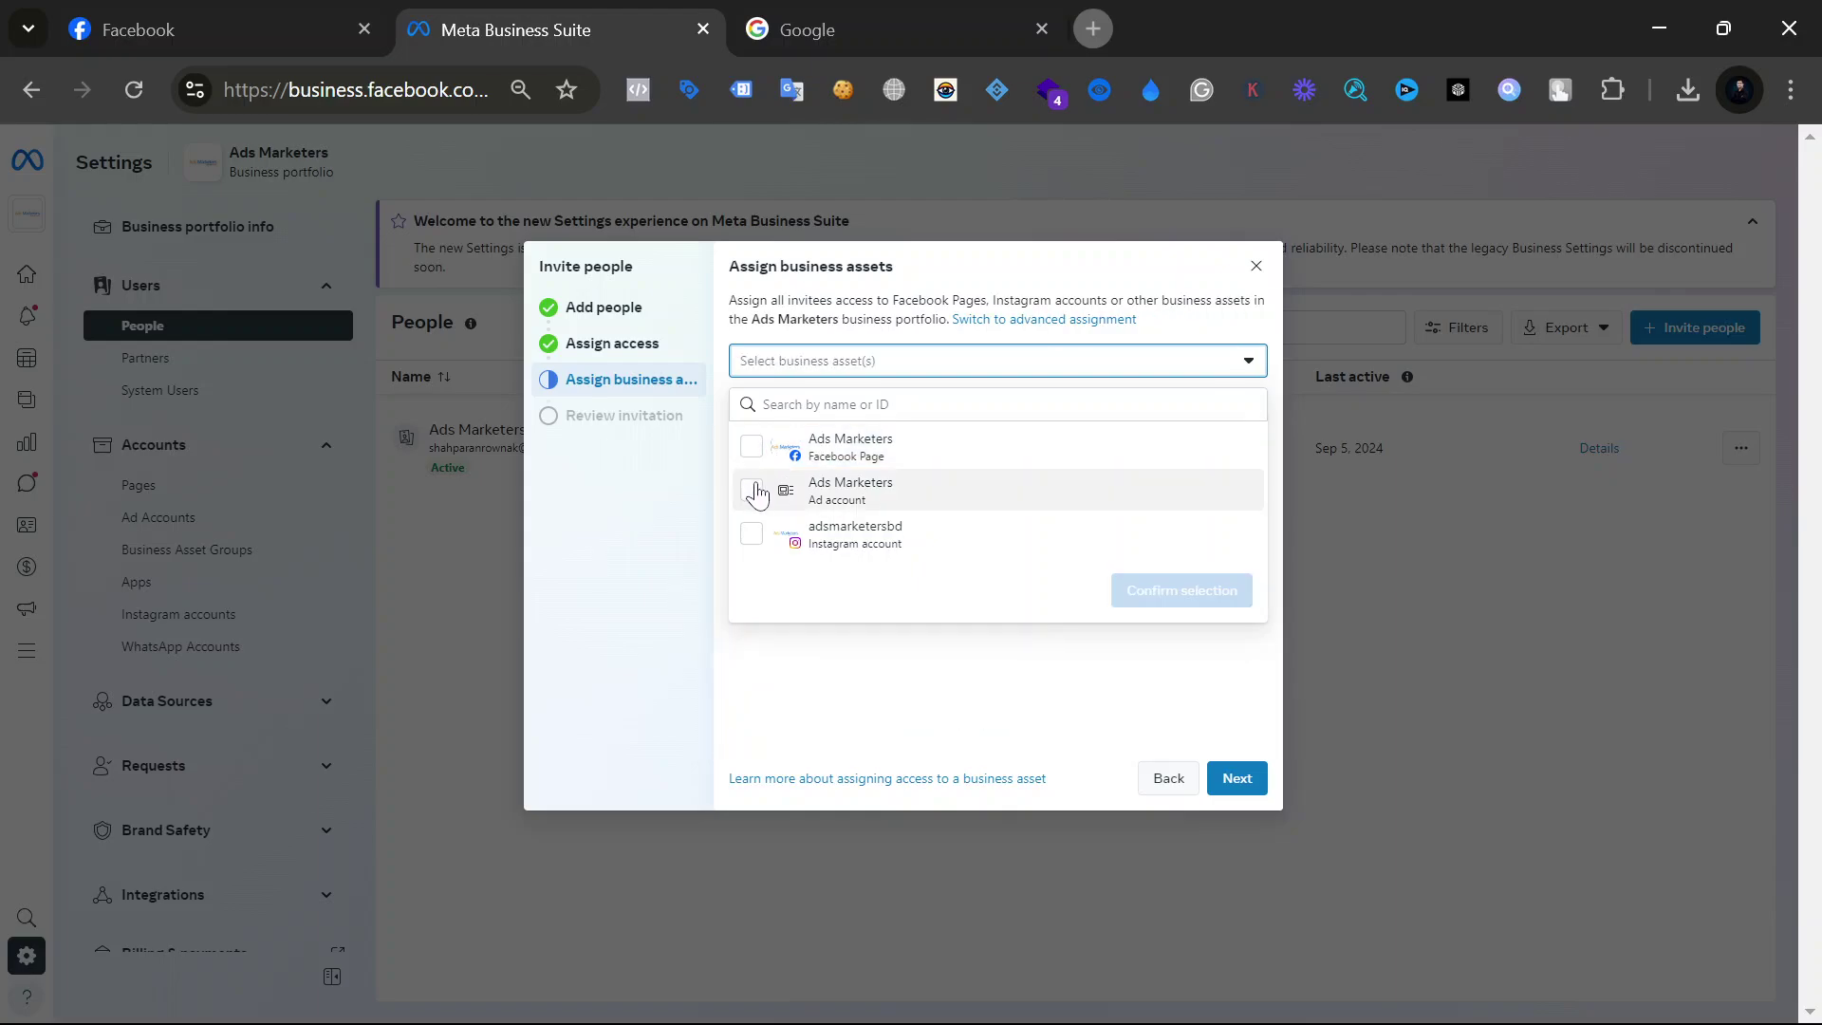
click(757, 492)
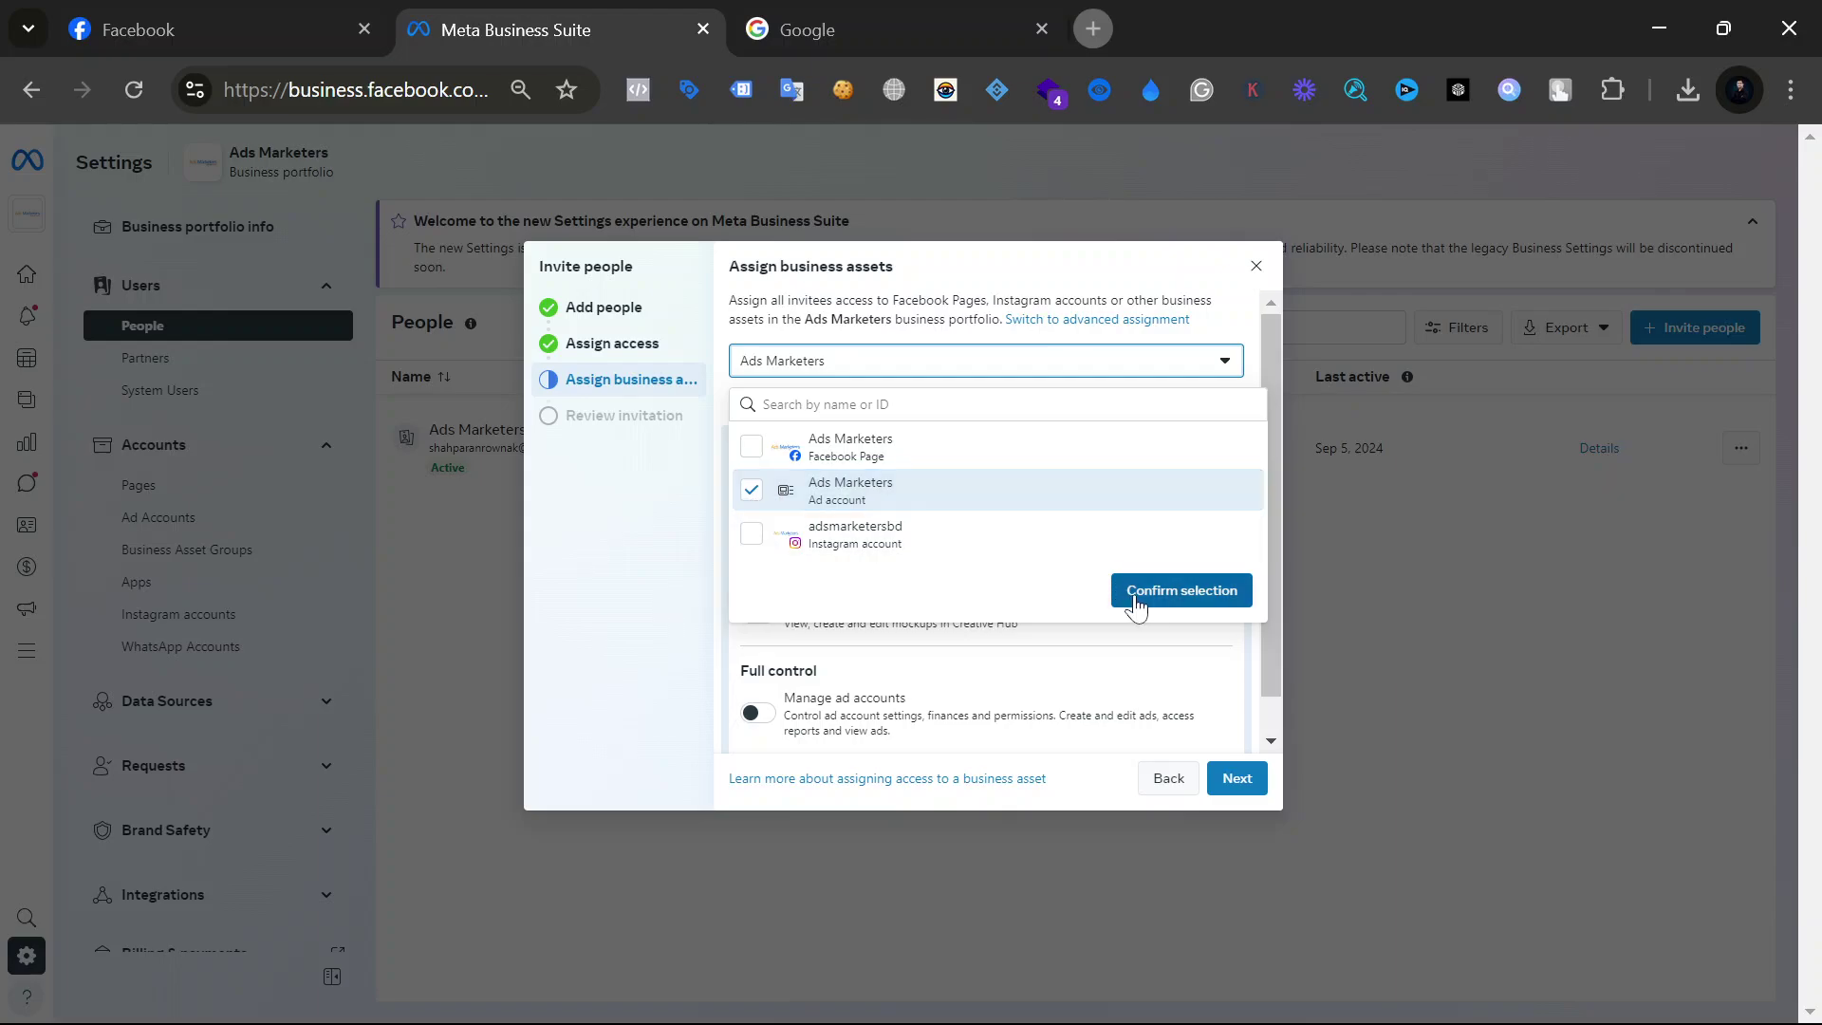
click(1165, 603)
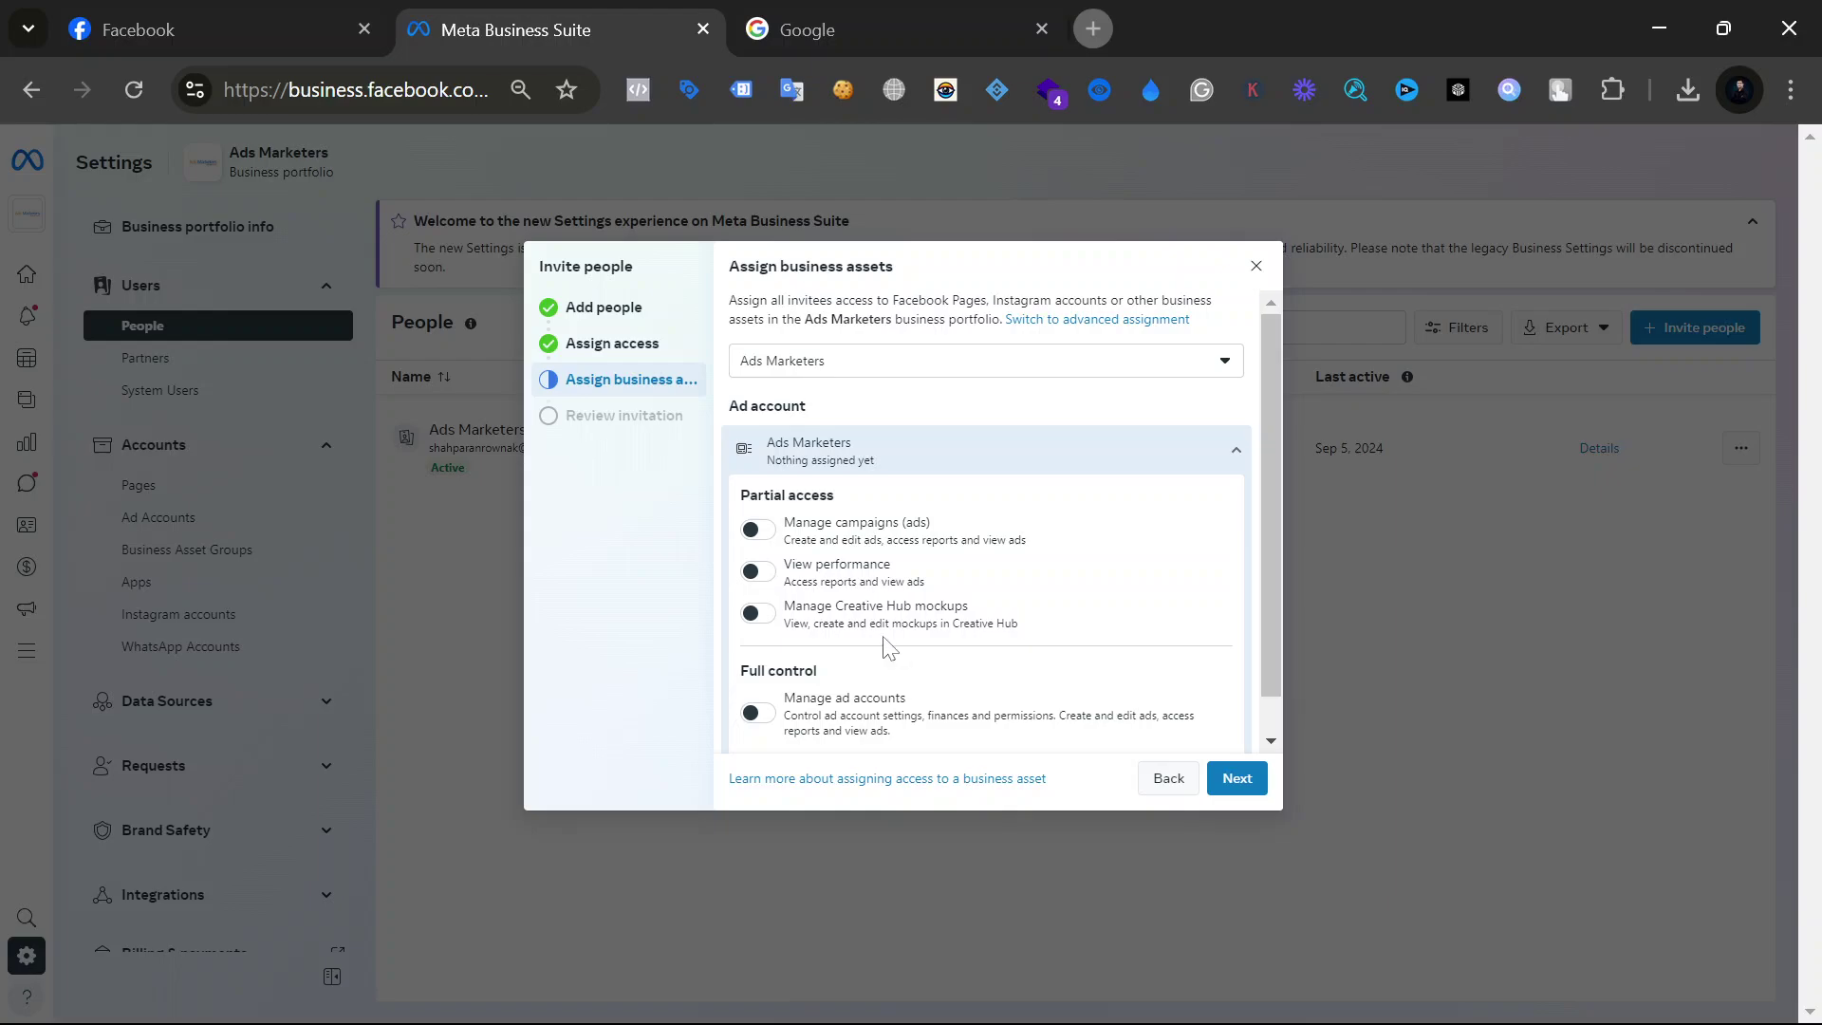
Step: Try full control of the ad account, grant only Manage campaigns (ads) partial access instead, and continue to the invitation review
click(756, 715)
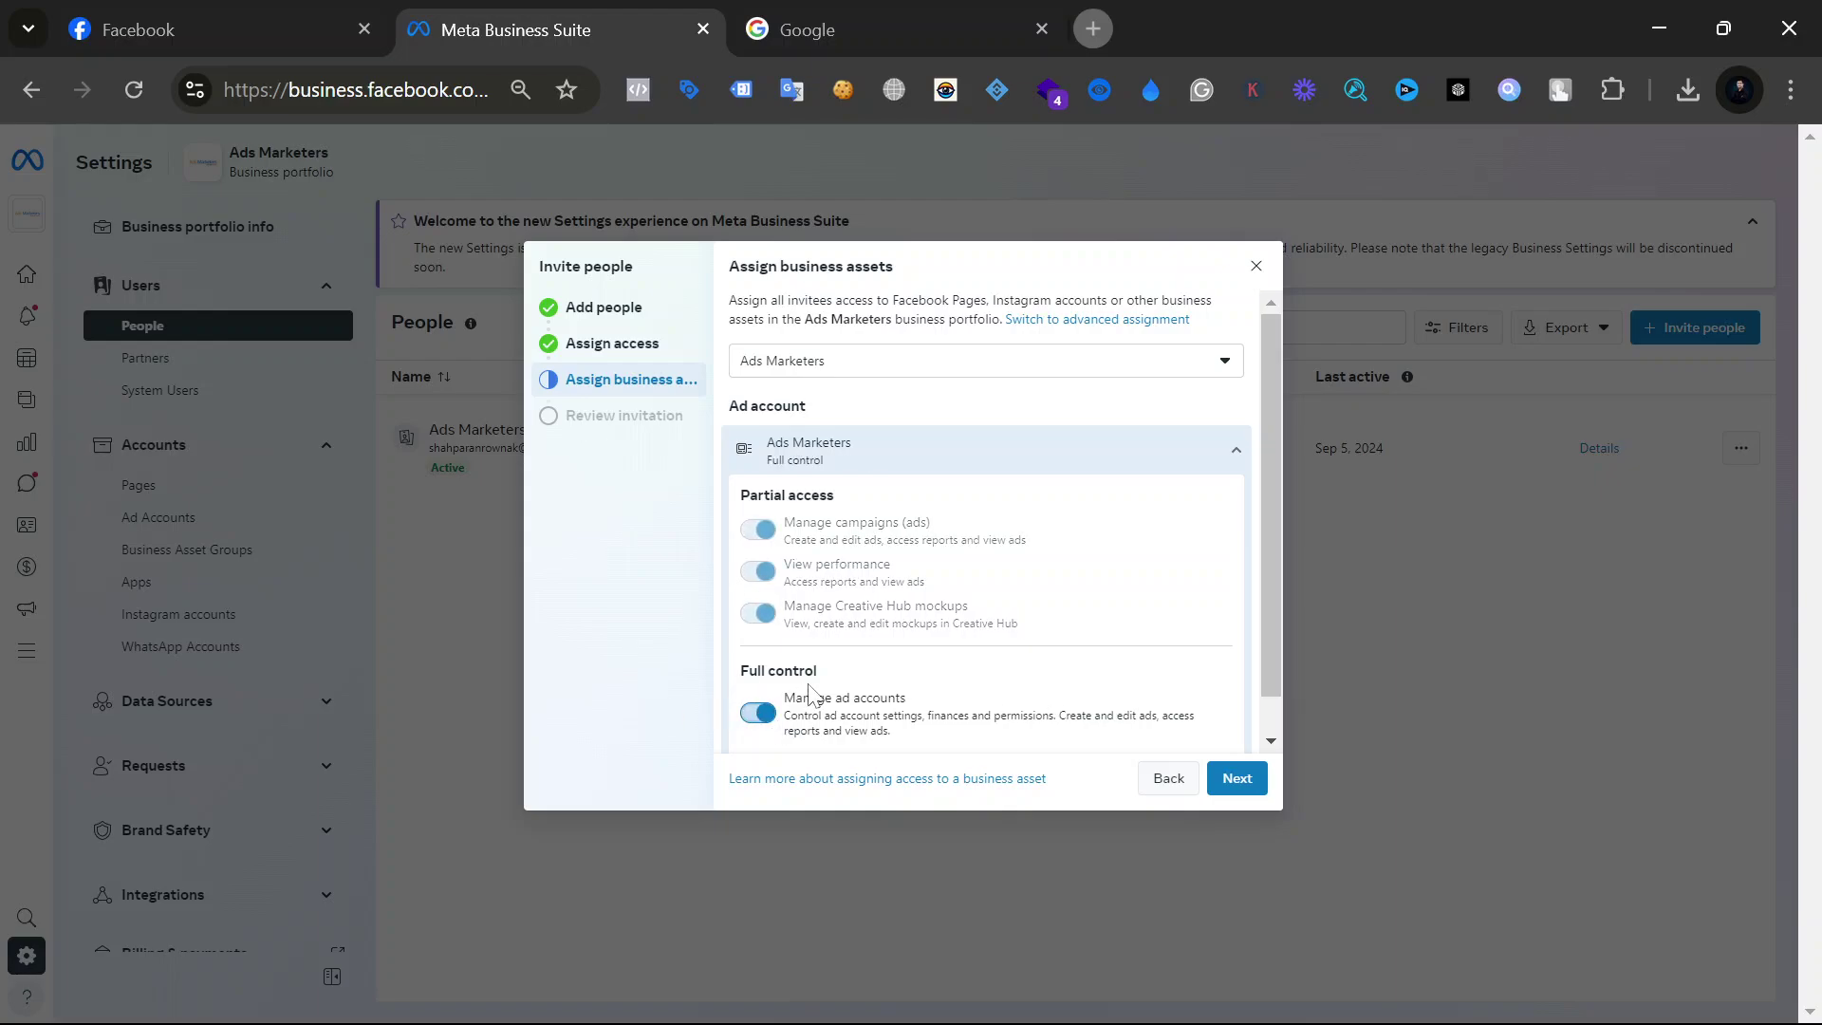
click(764, 723)
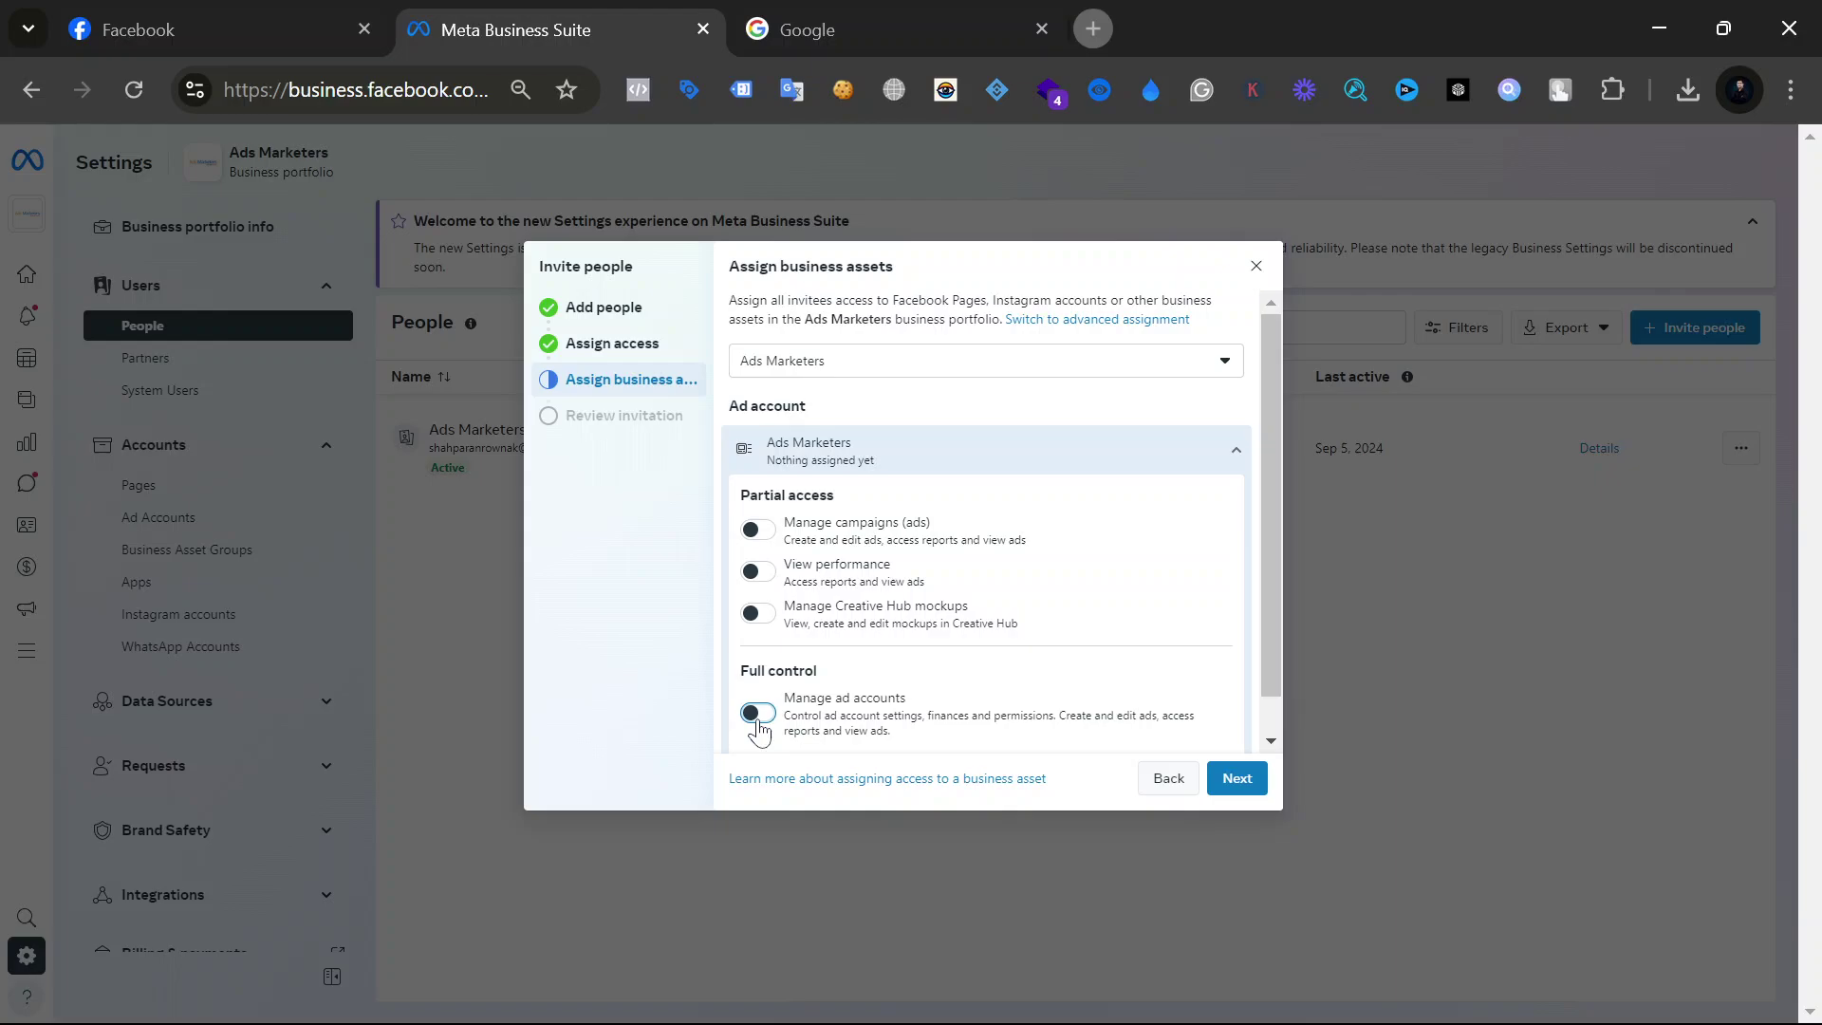
click(755, 532)
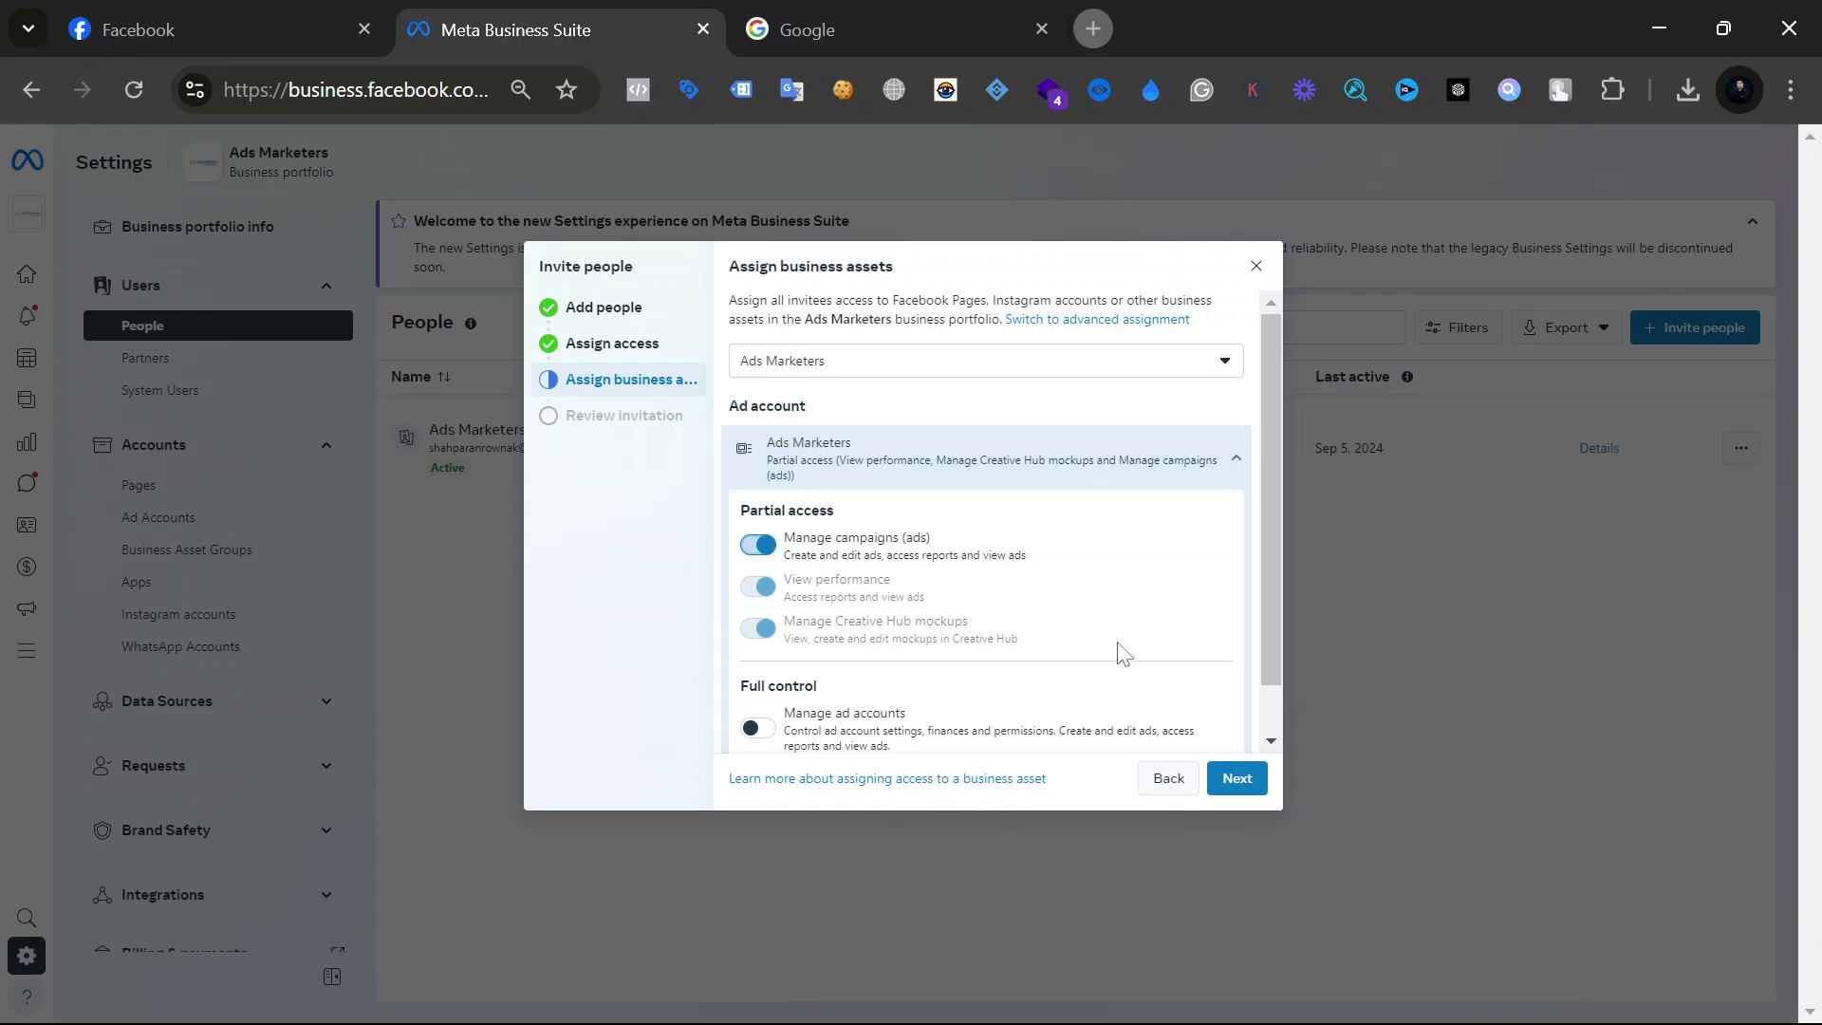
scroll(1151, 669, down, 1)
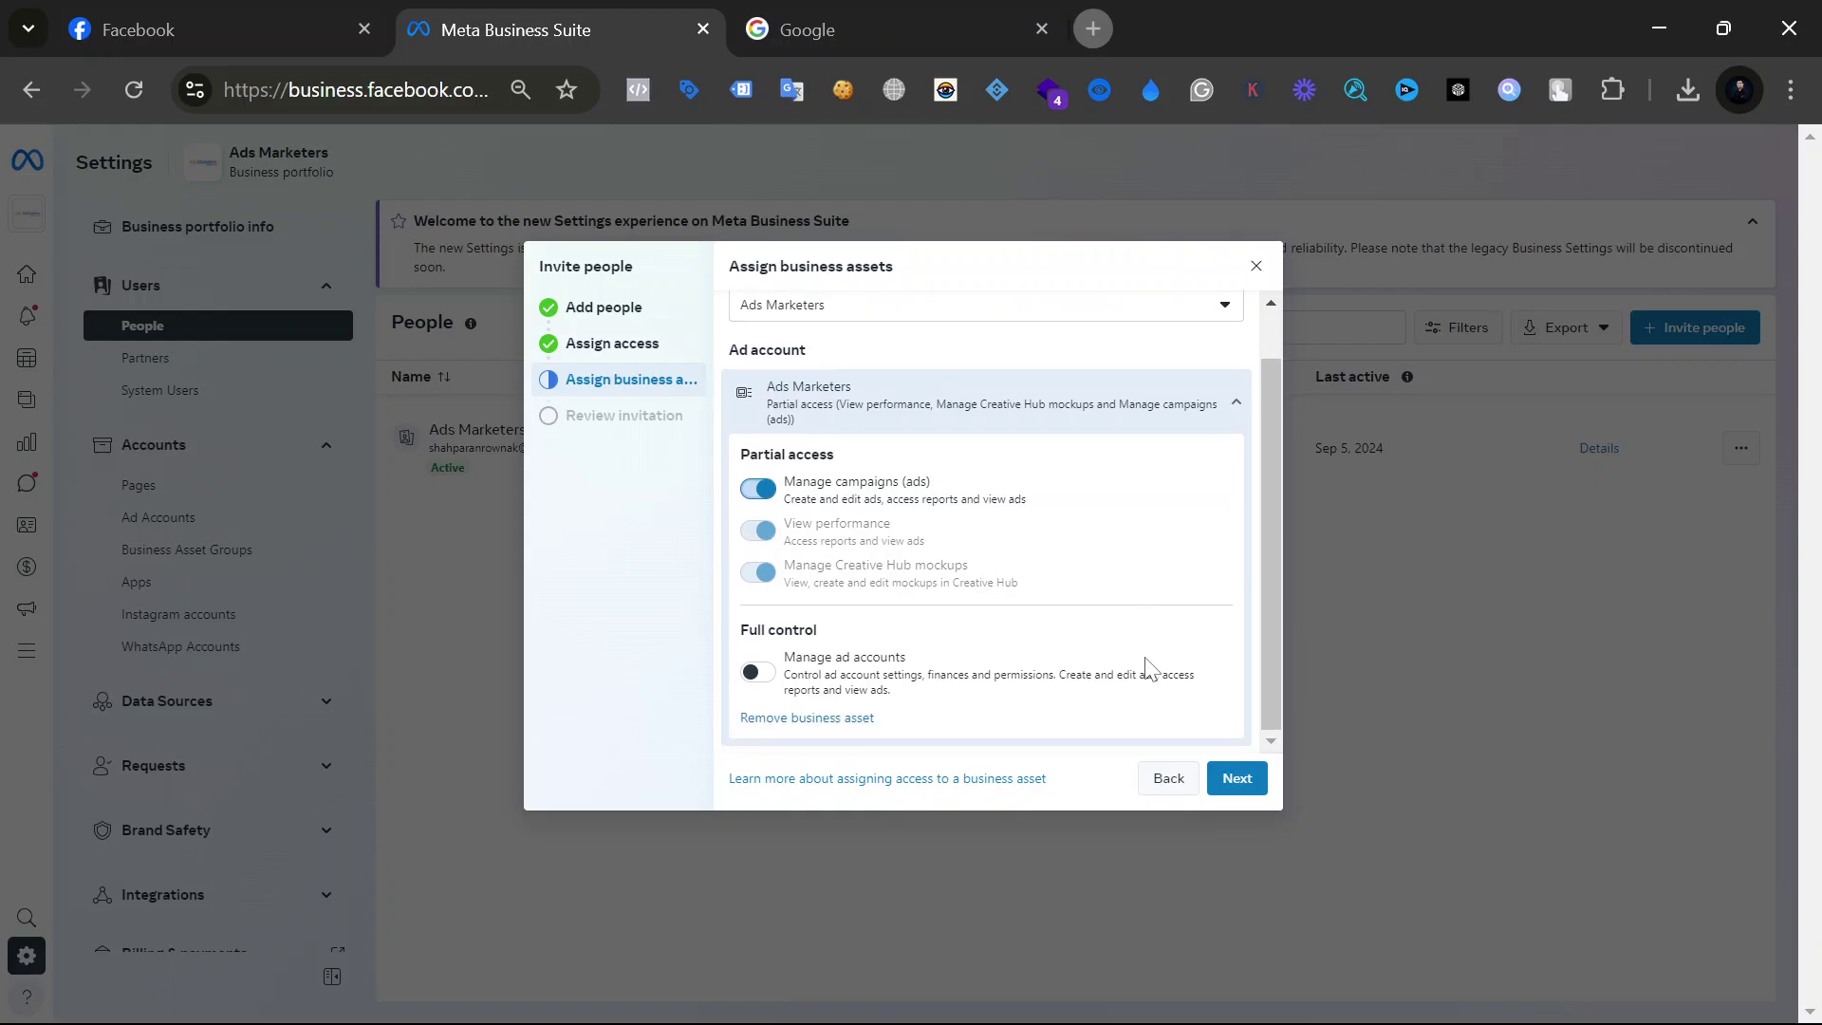
click(1228, 776)
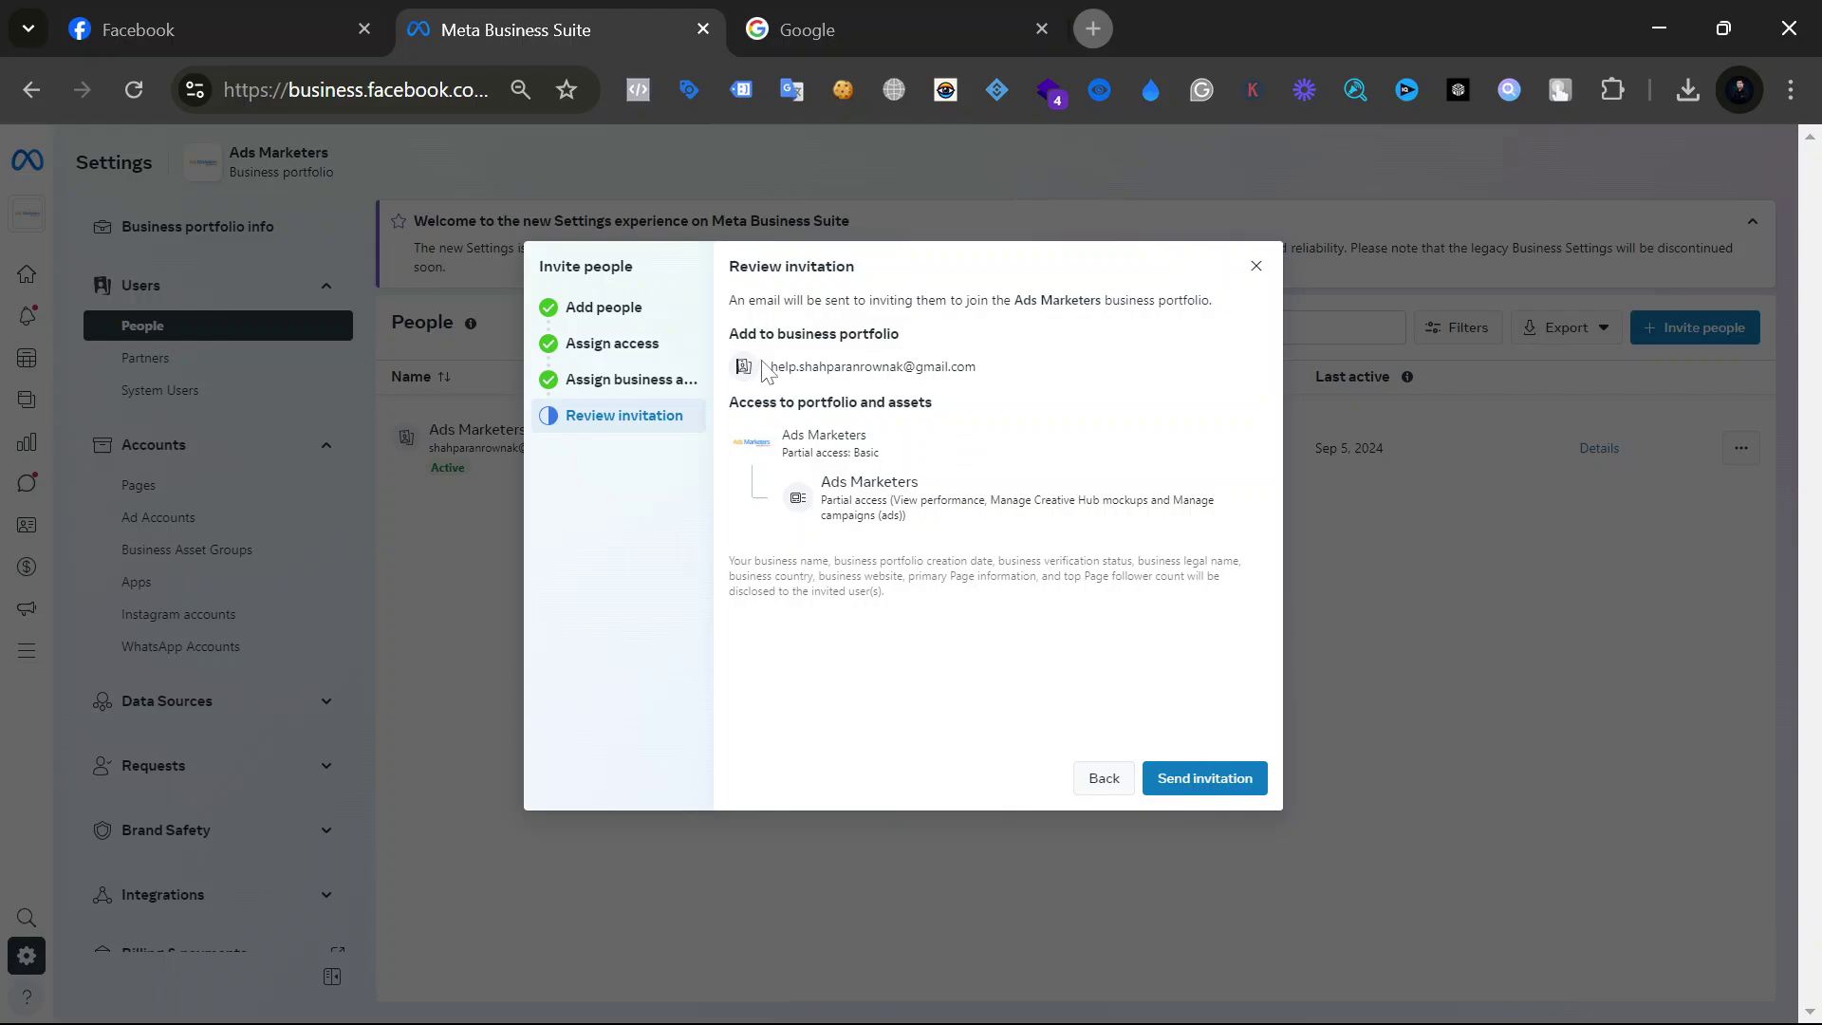
Step: Review the invitee's email address and the assigned portfolio and ad account access, and send the invitation
triple_click(980, 367)
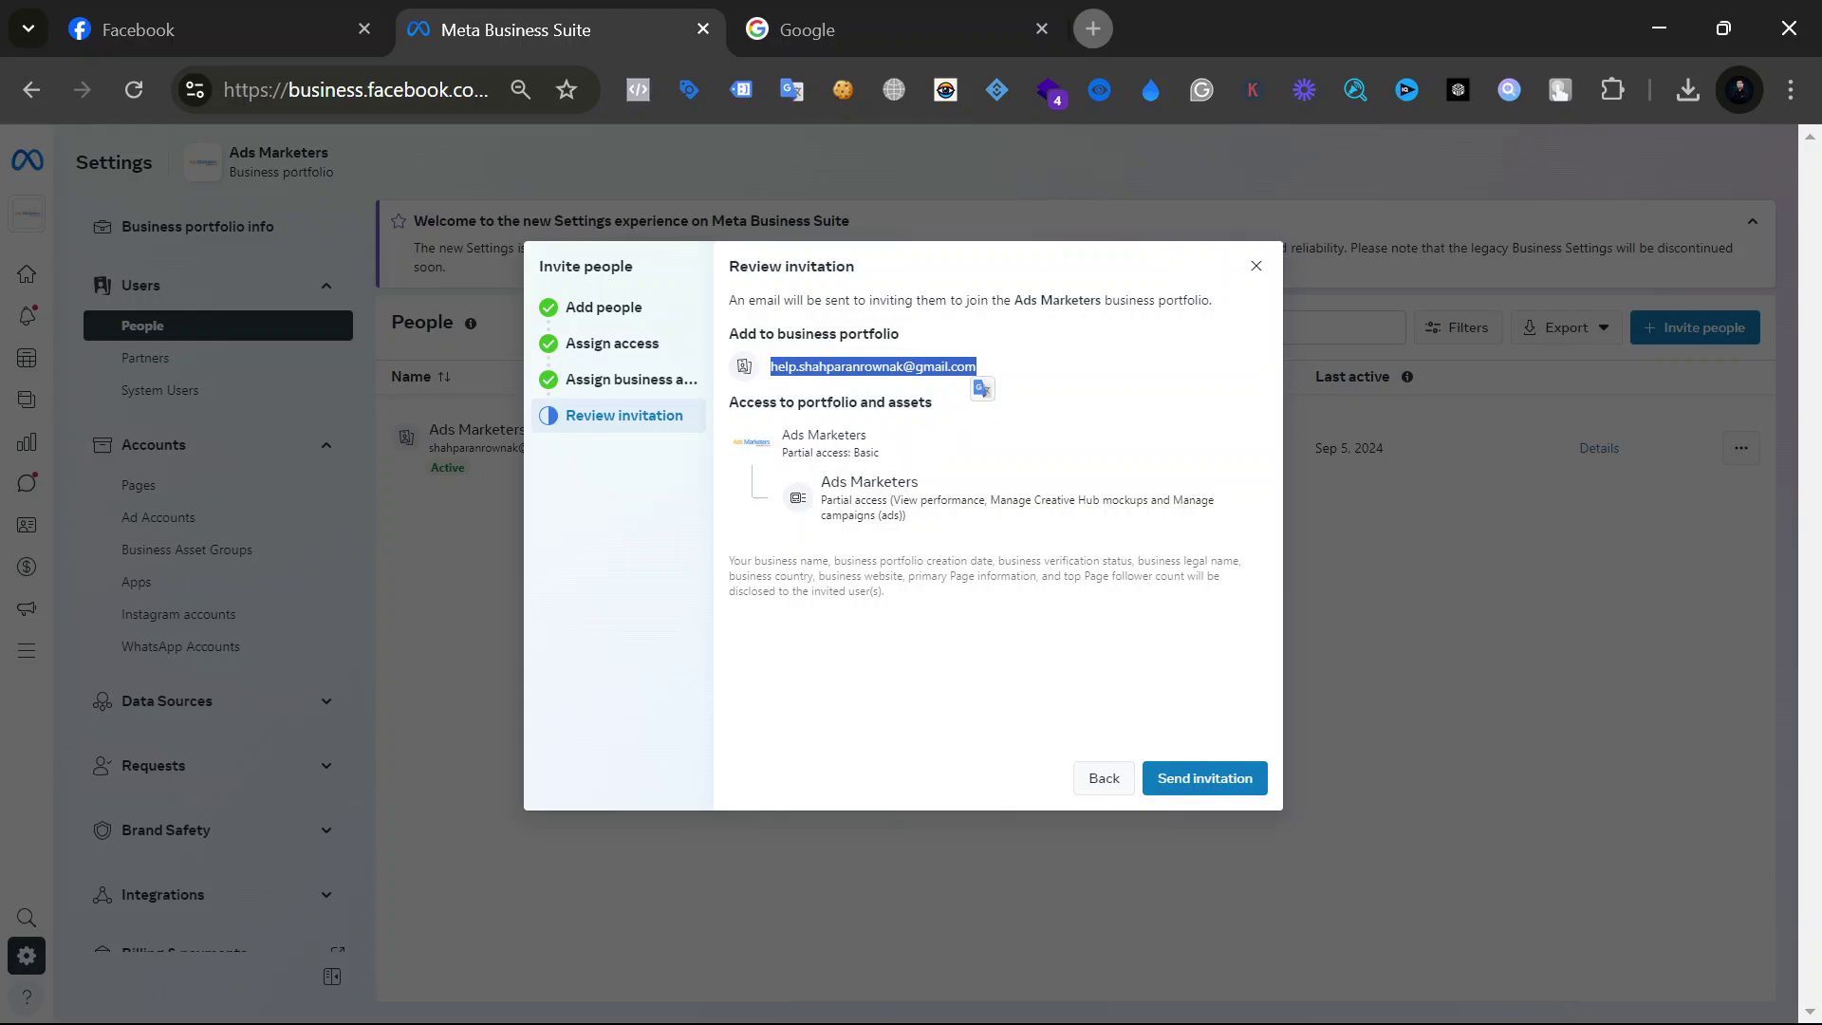
click(894, 444)
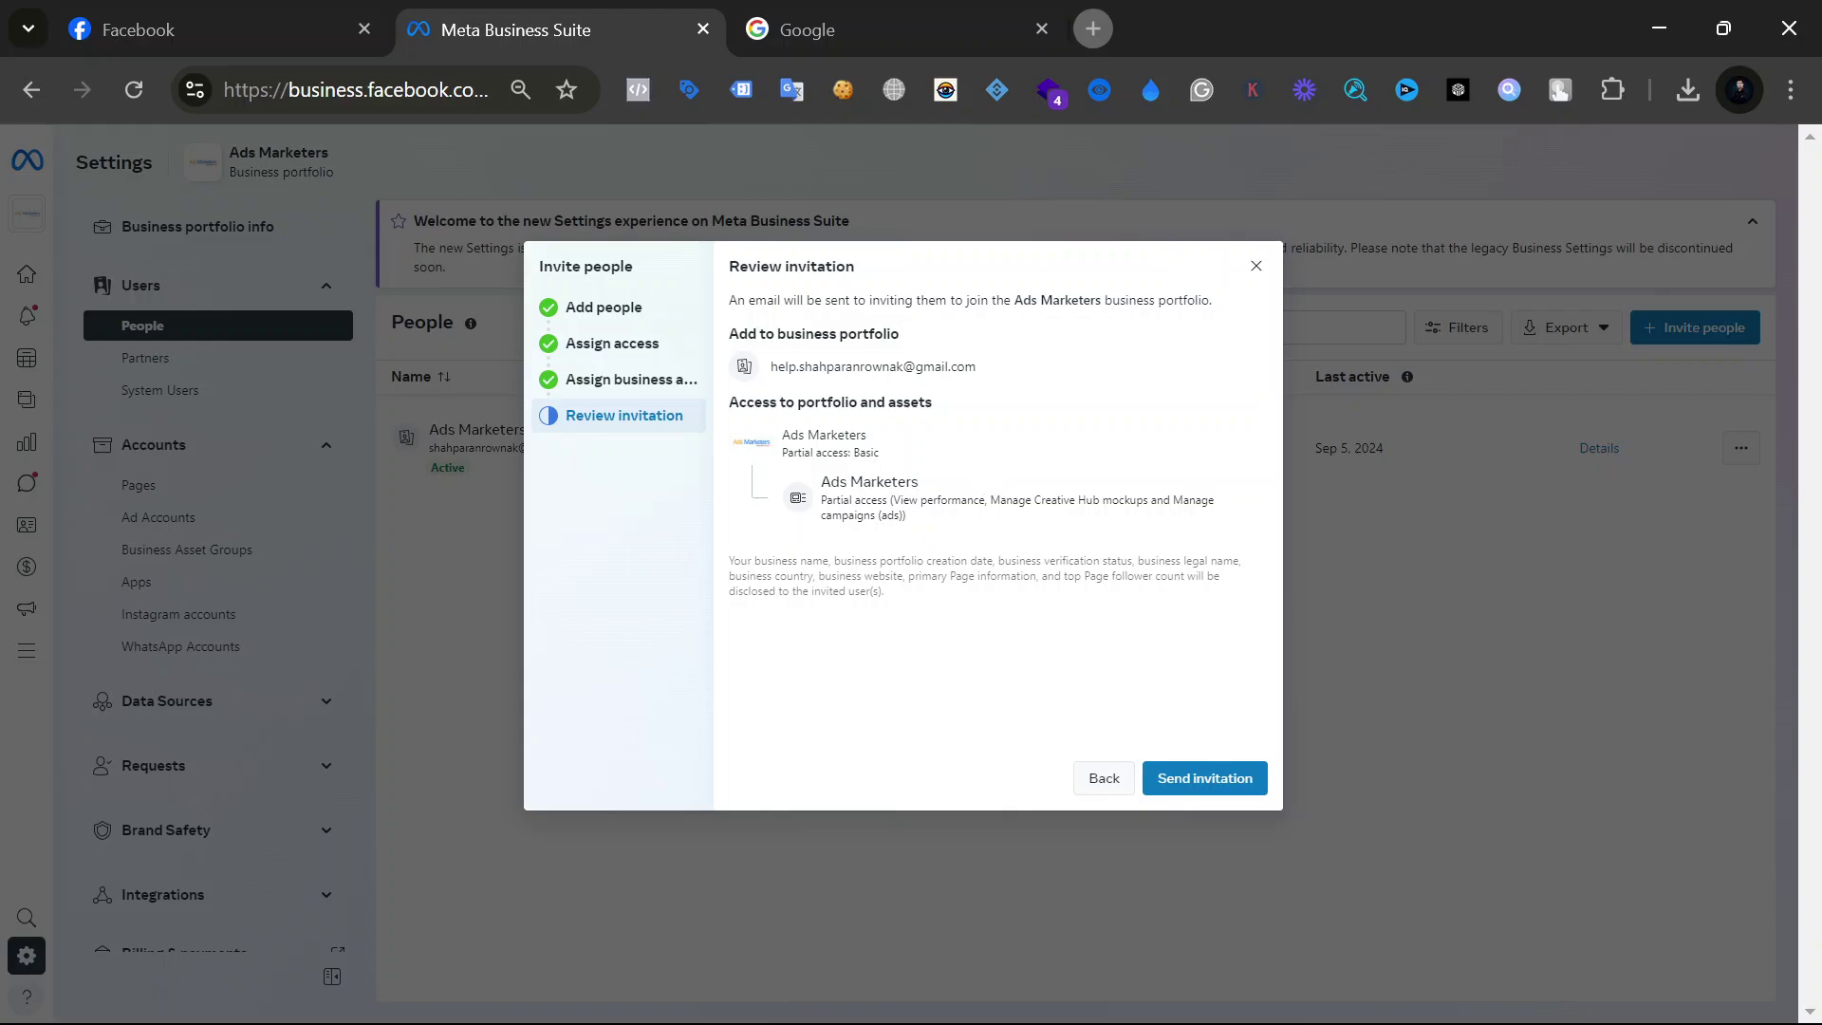
drag(861, 452, 912, 459)
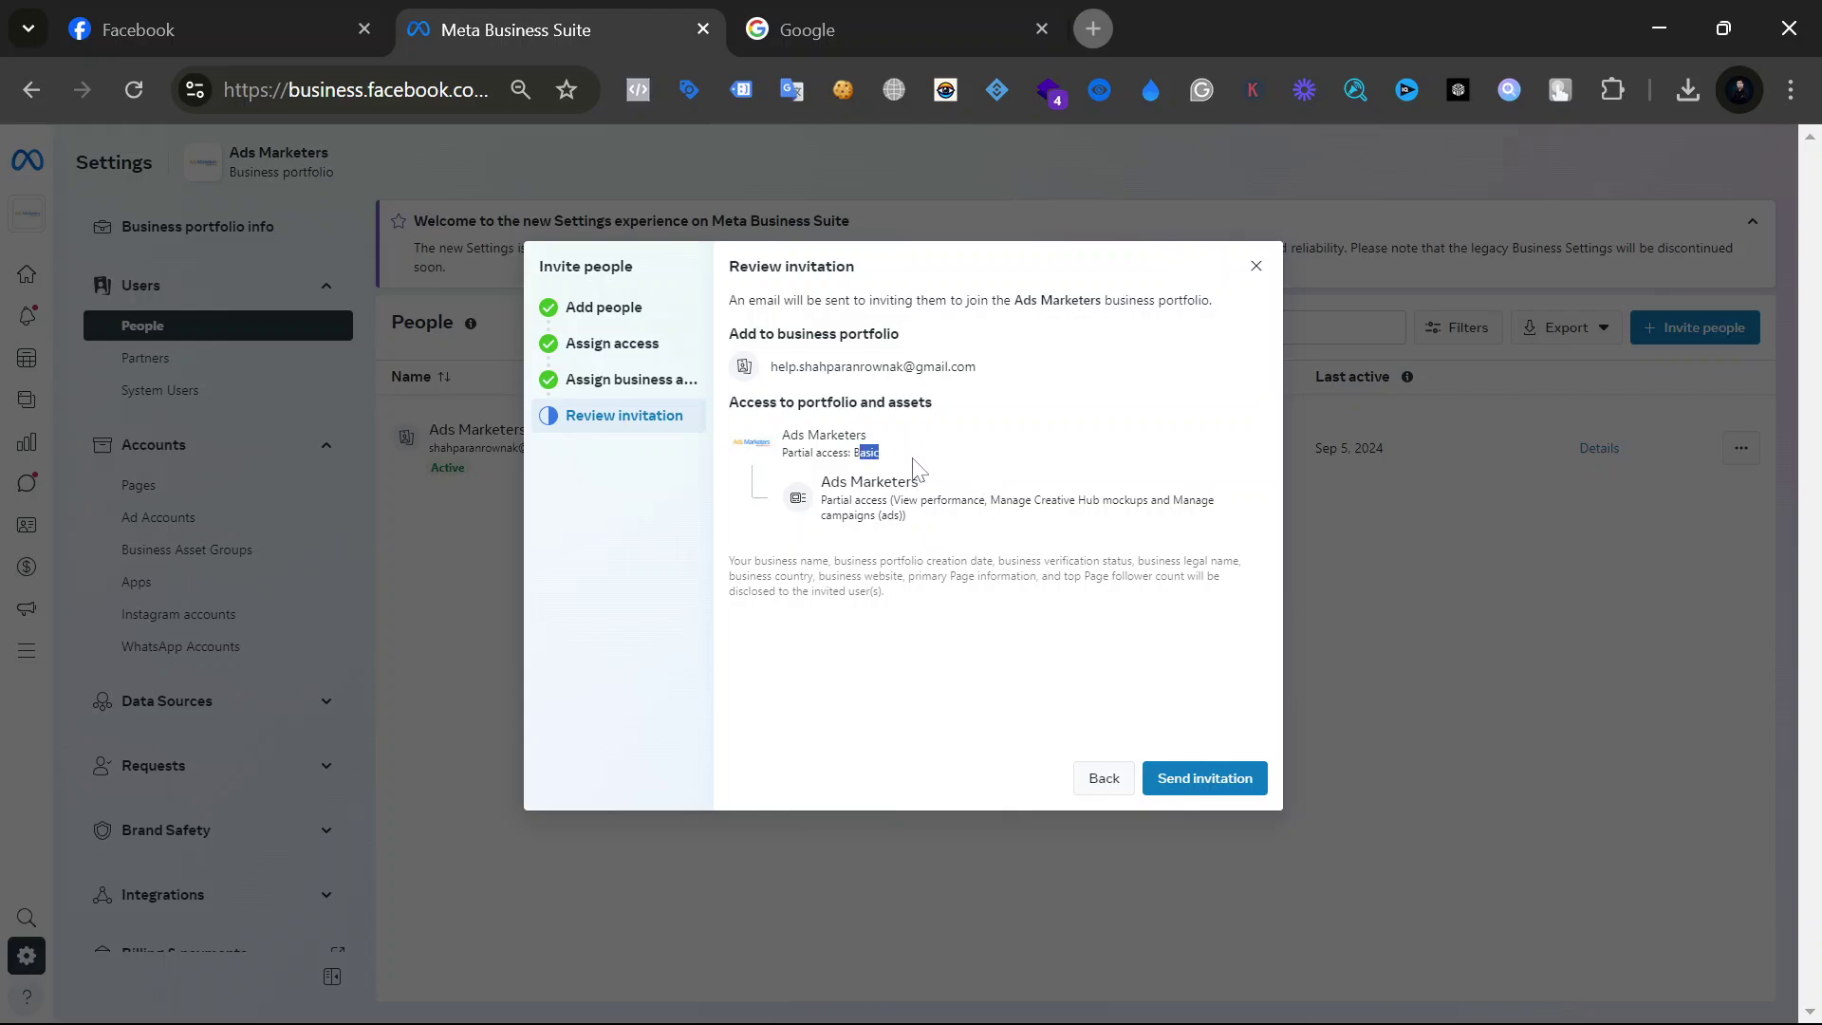
click(906, 515)
drag(831, 482, 946, 500)
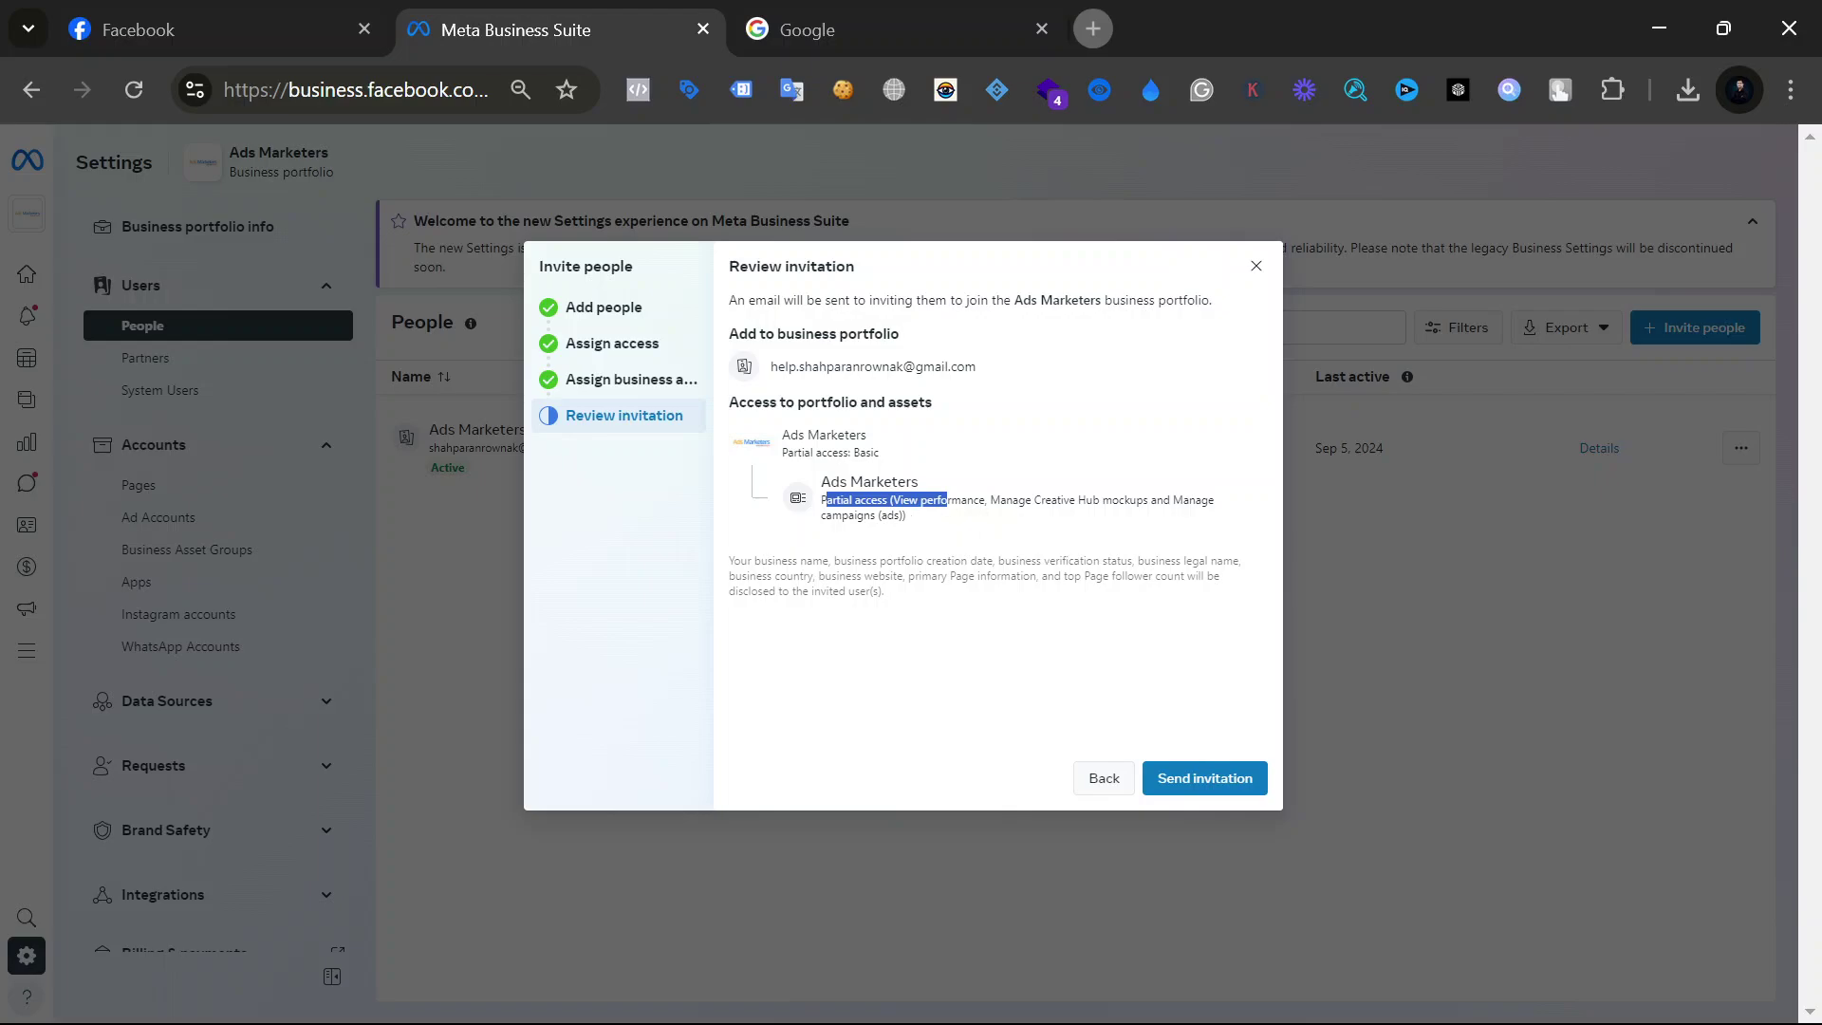
click(1012, 518)
drag(973, 500, 1147, 509)
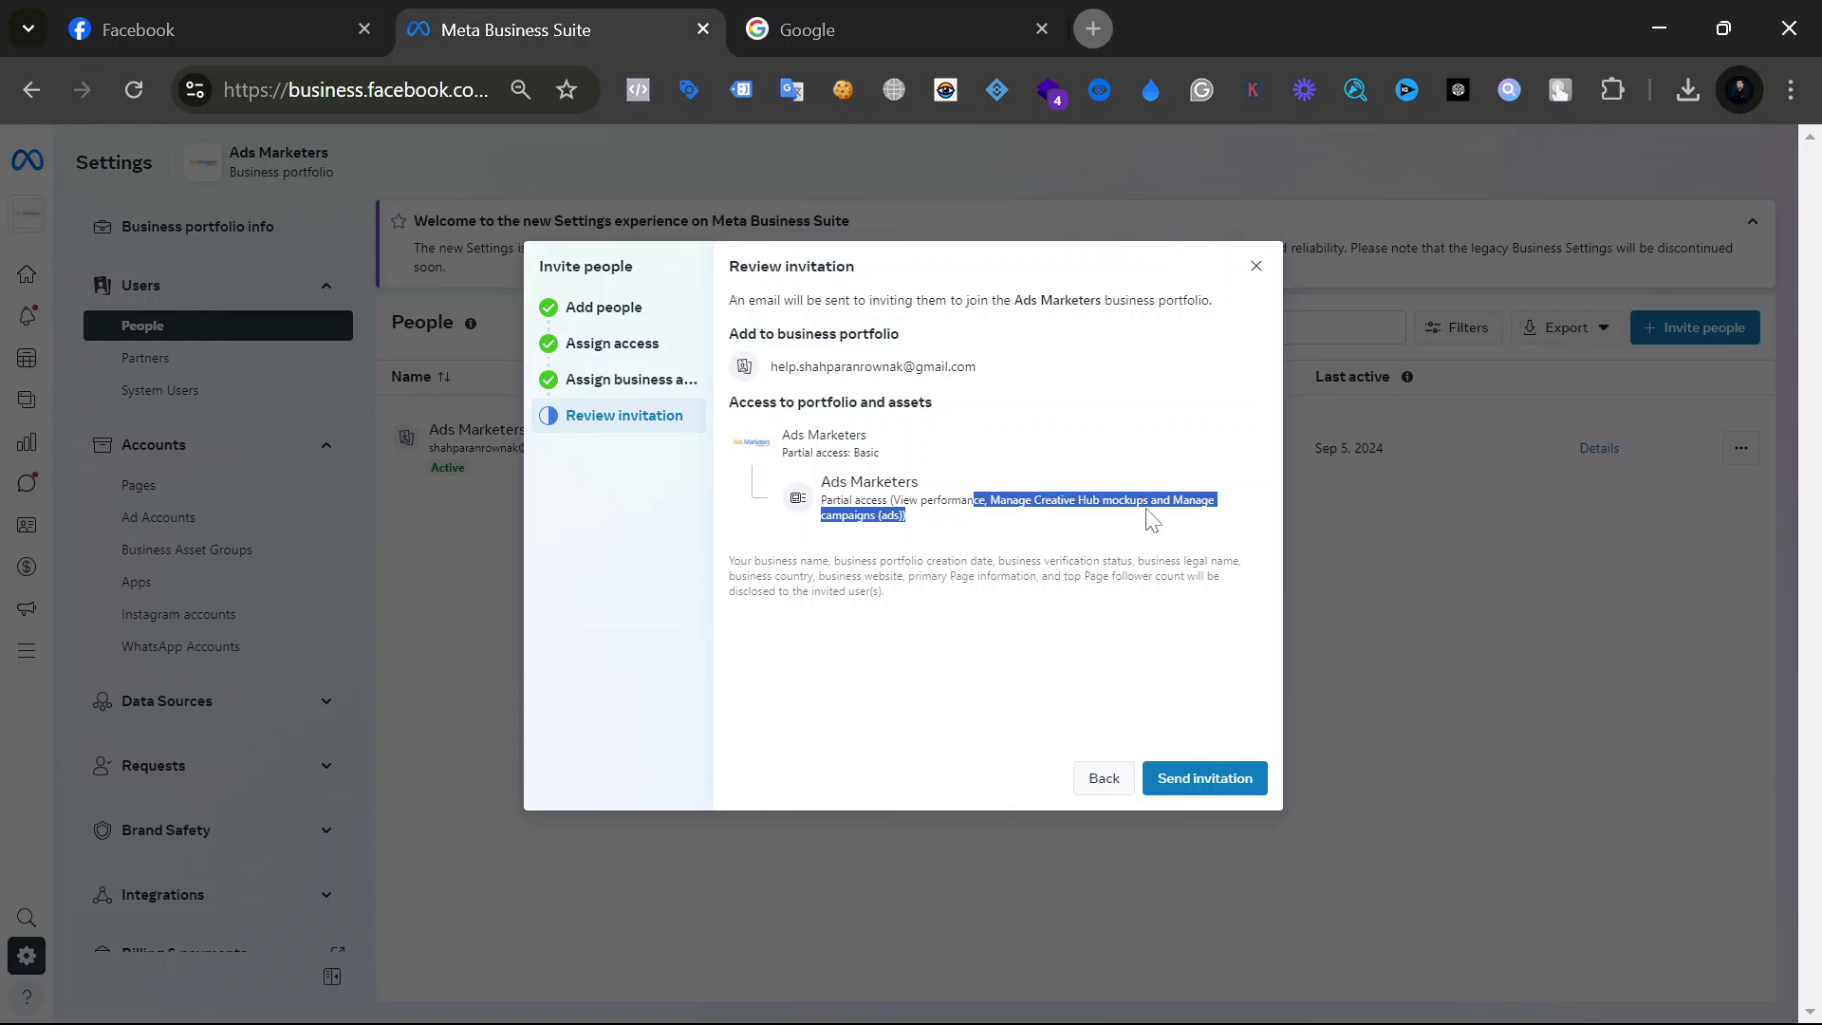
click(1181, 789)
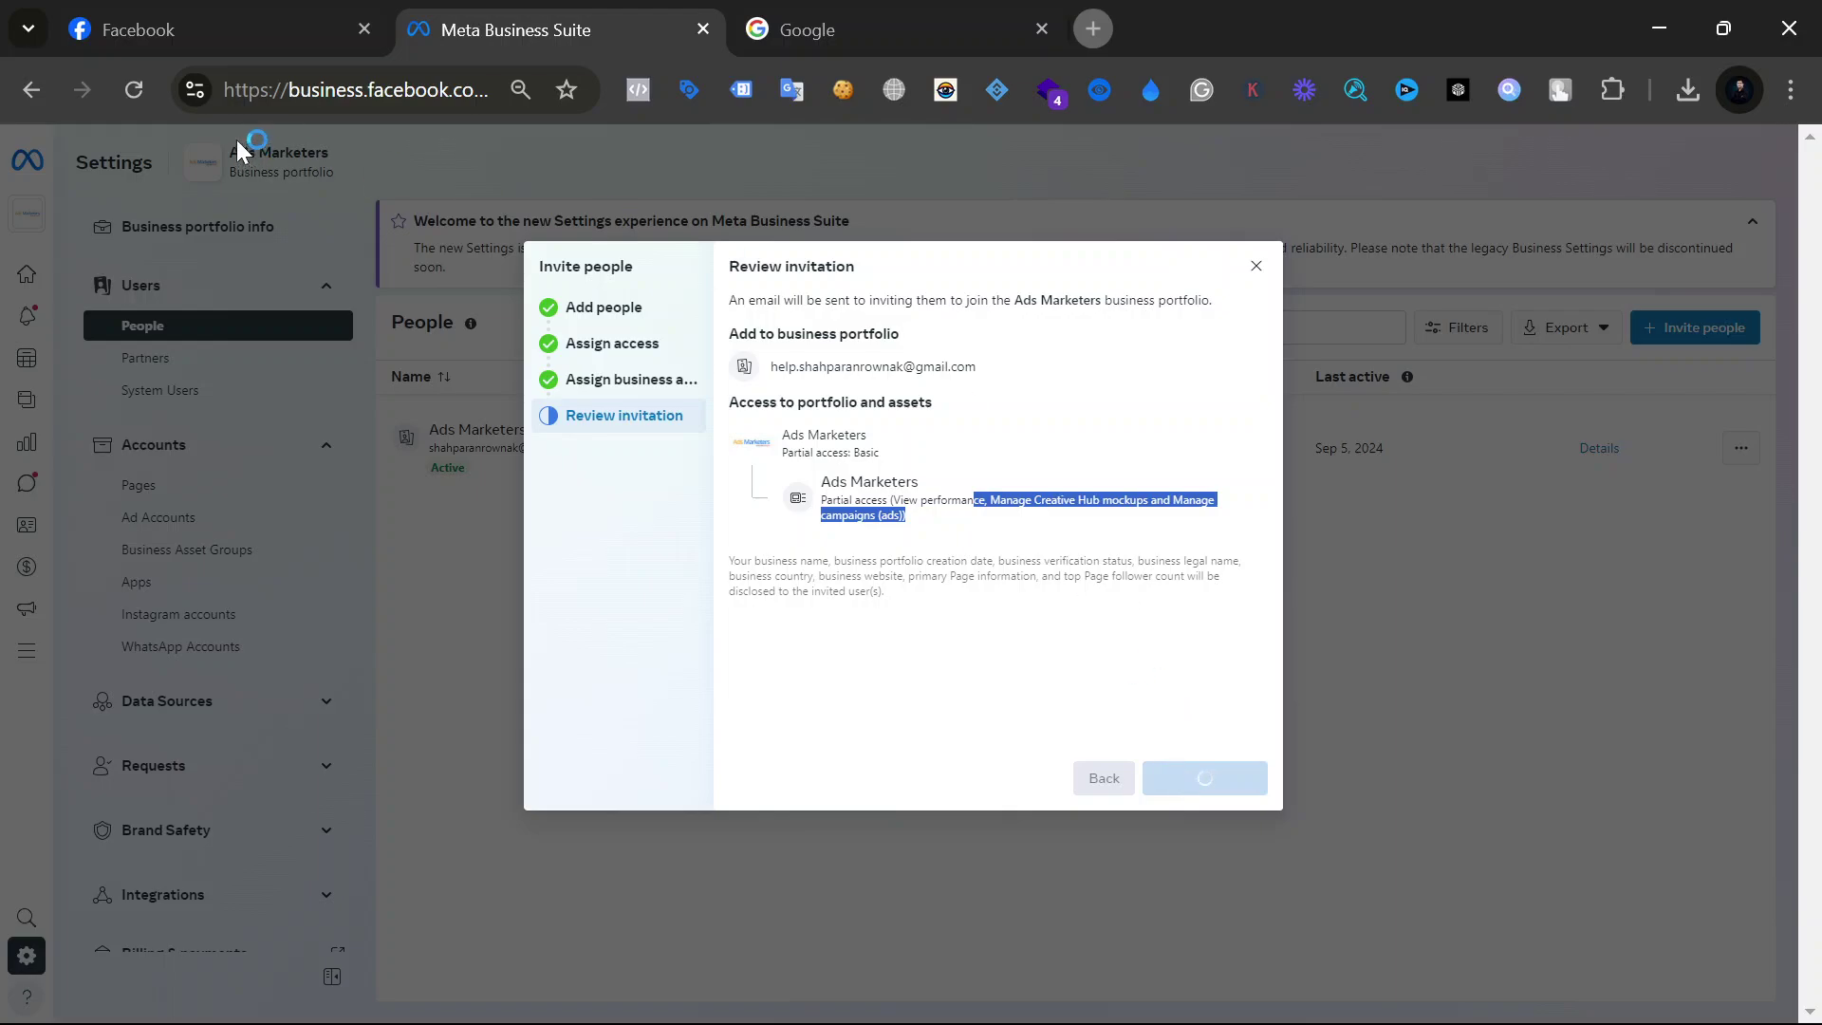
Step: Open the Ads Marketers invitation email in the invitee's Gmail under the Social category and follow its Get started link
click(907, 22)
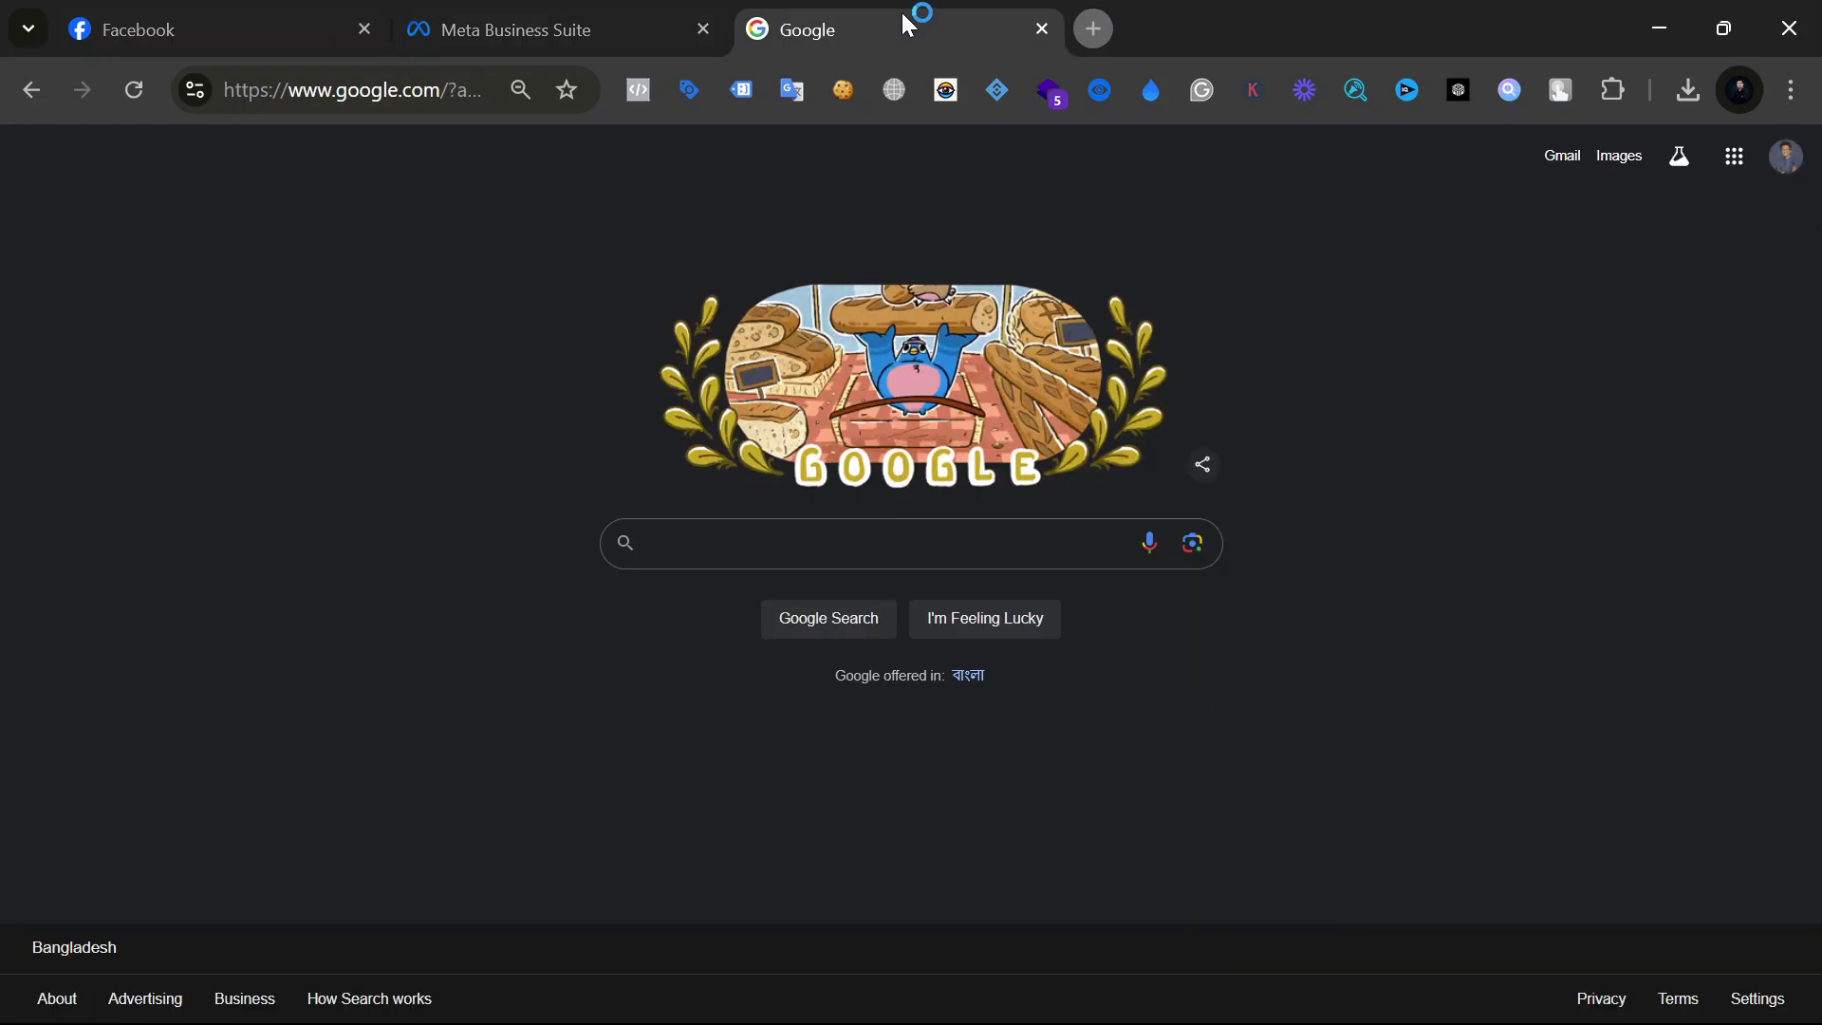
click(1784, 157)
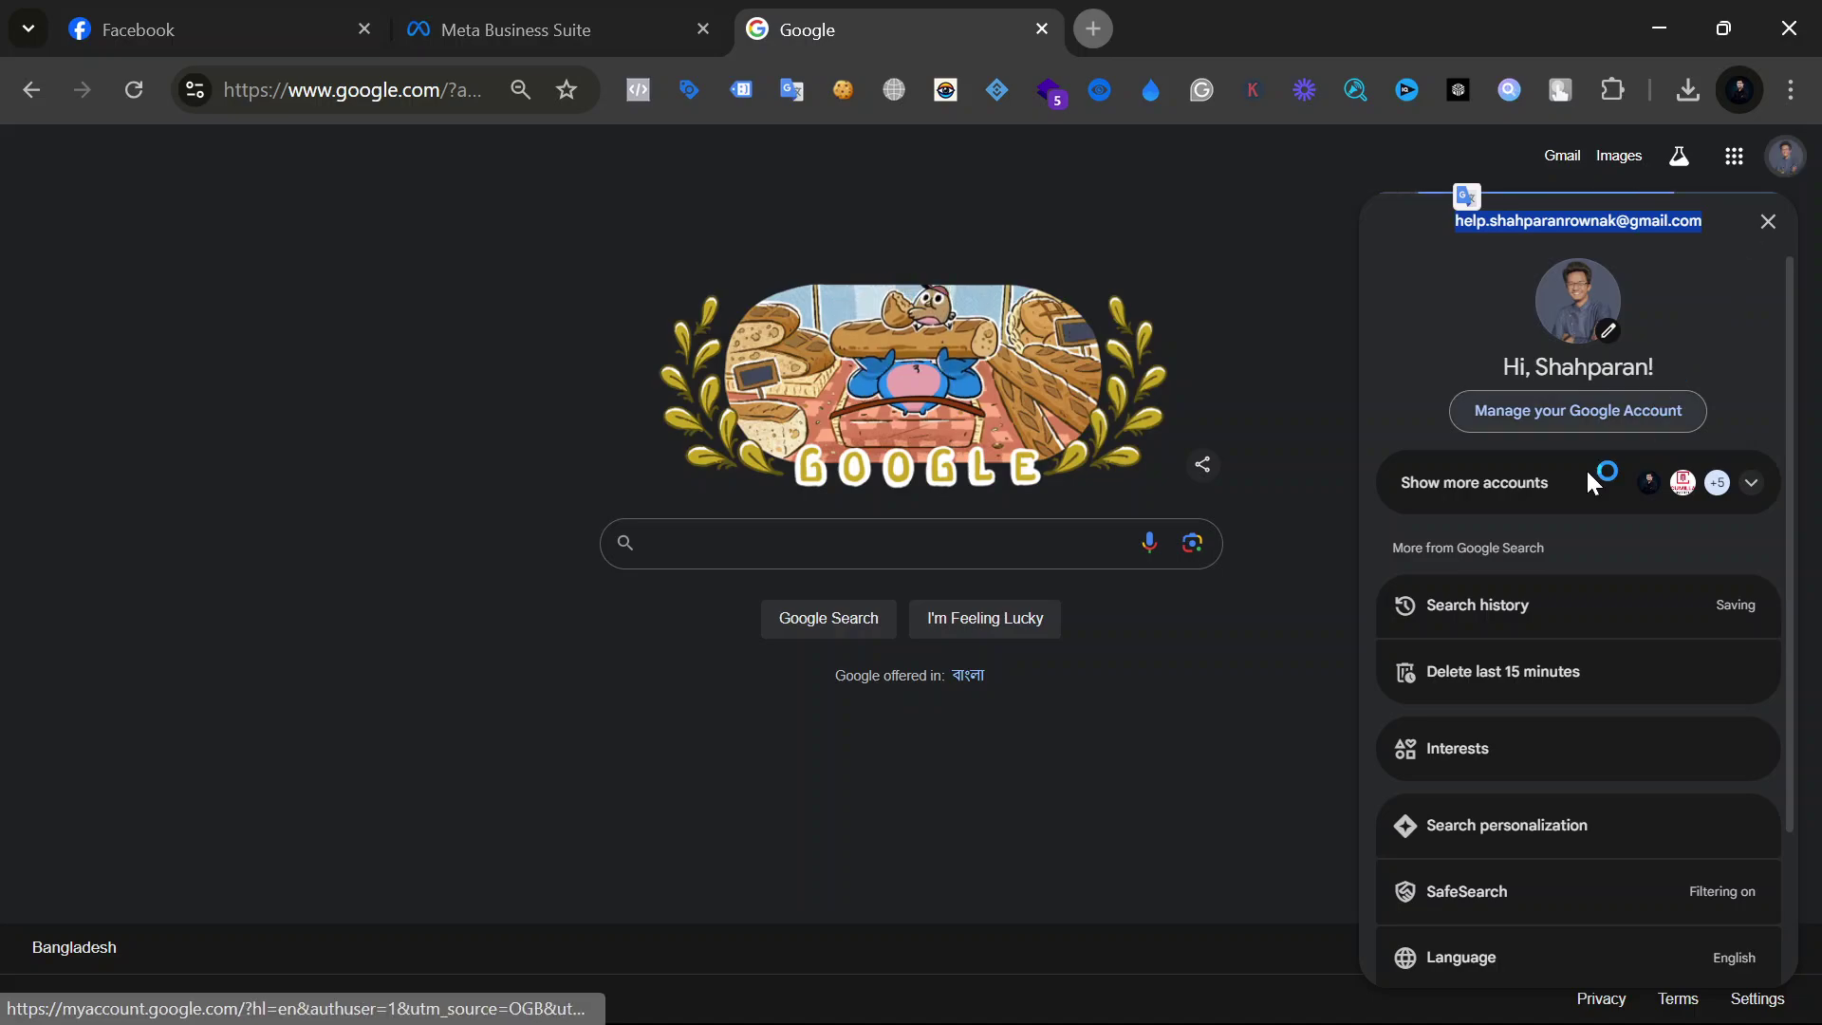
click(1197, 347)
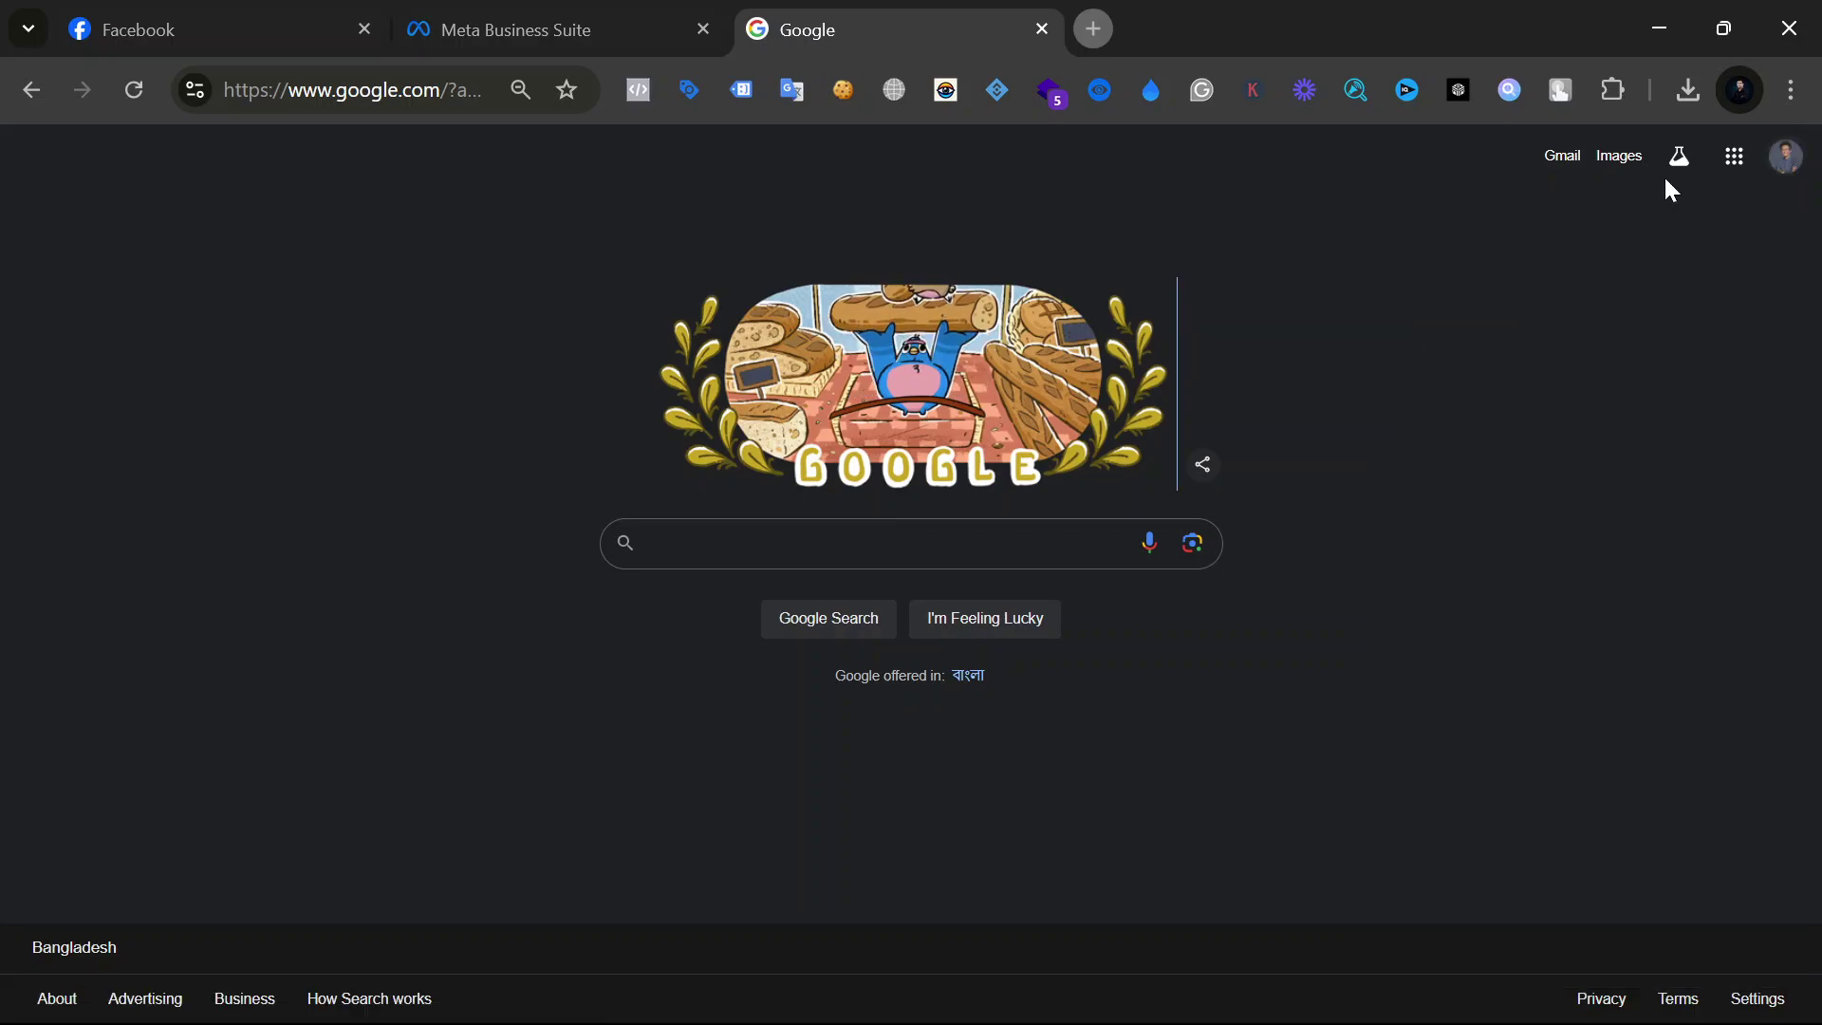
click(1567, 163)
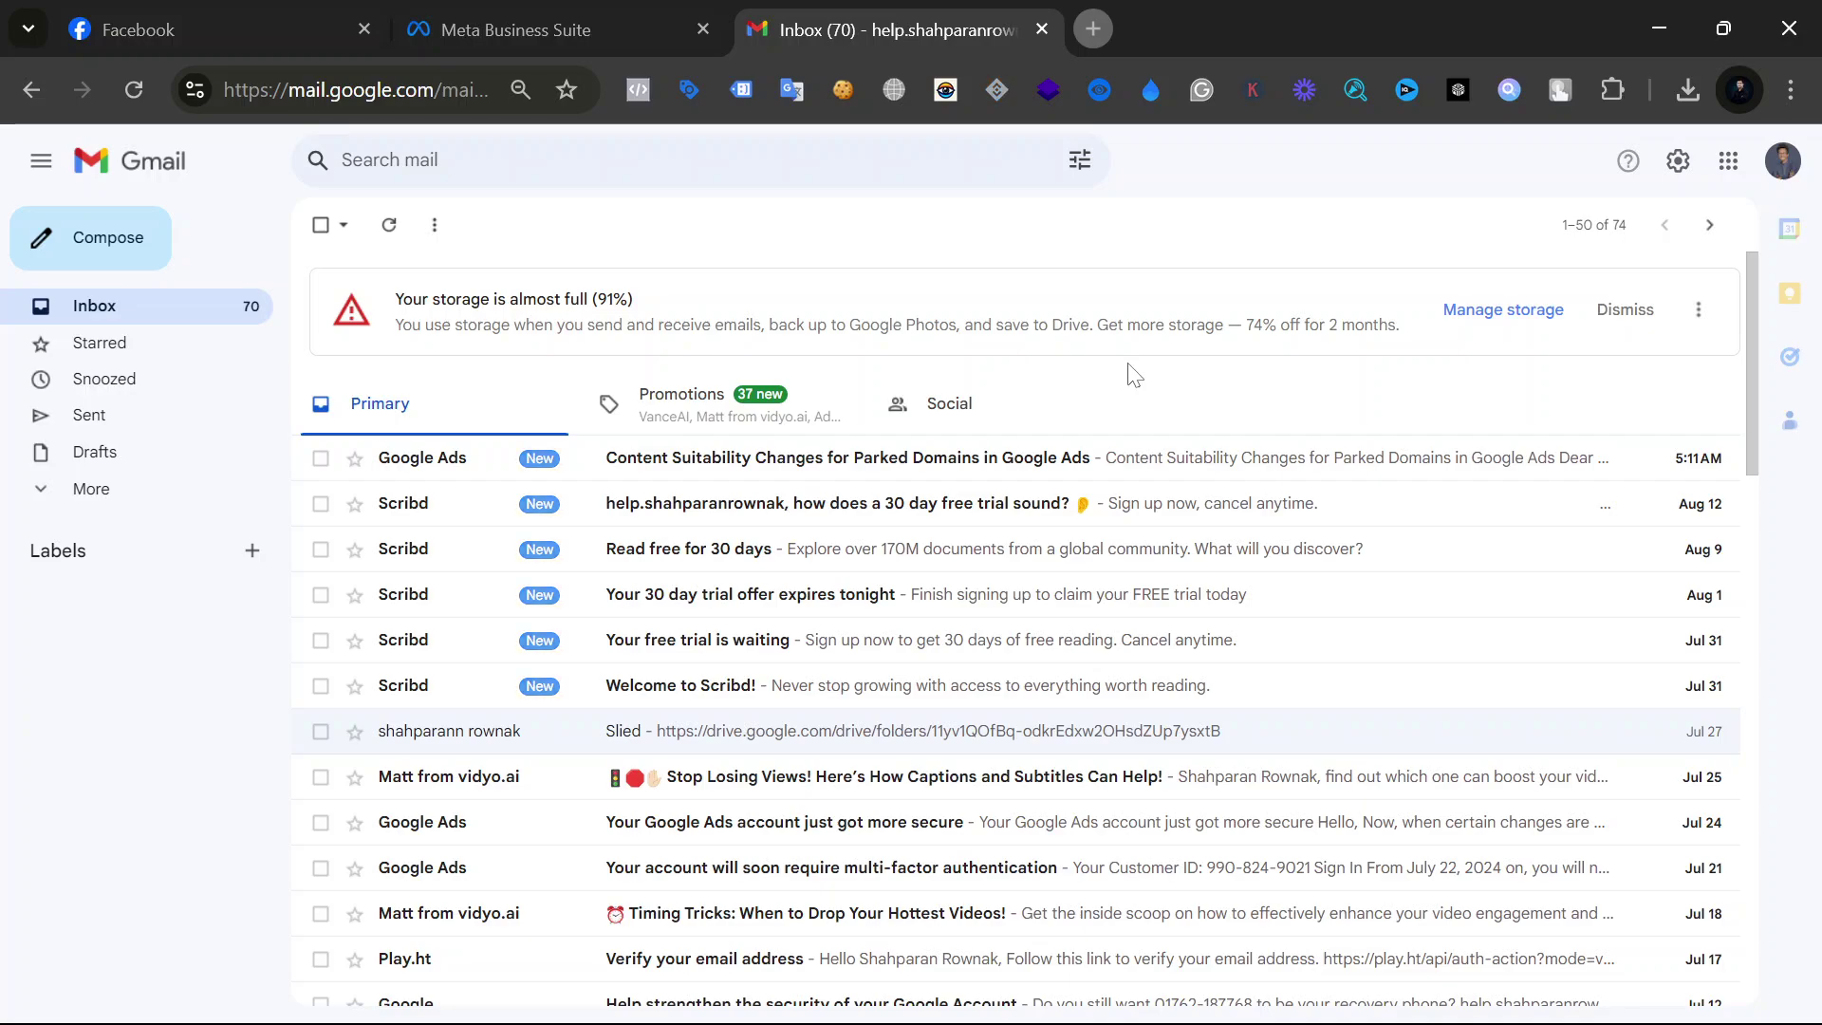
click(958, 403)
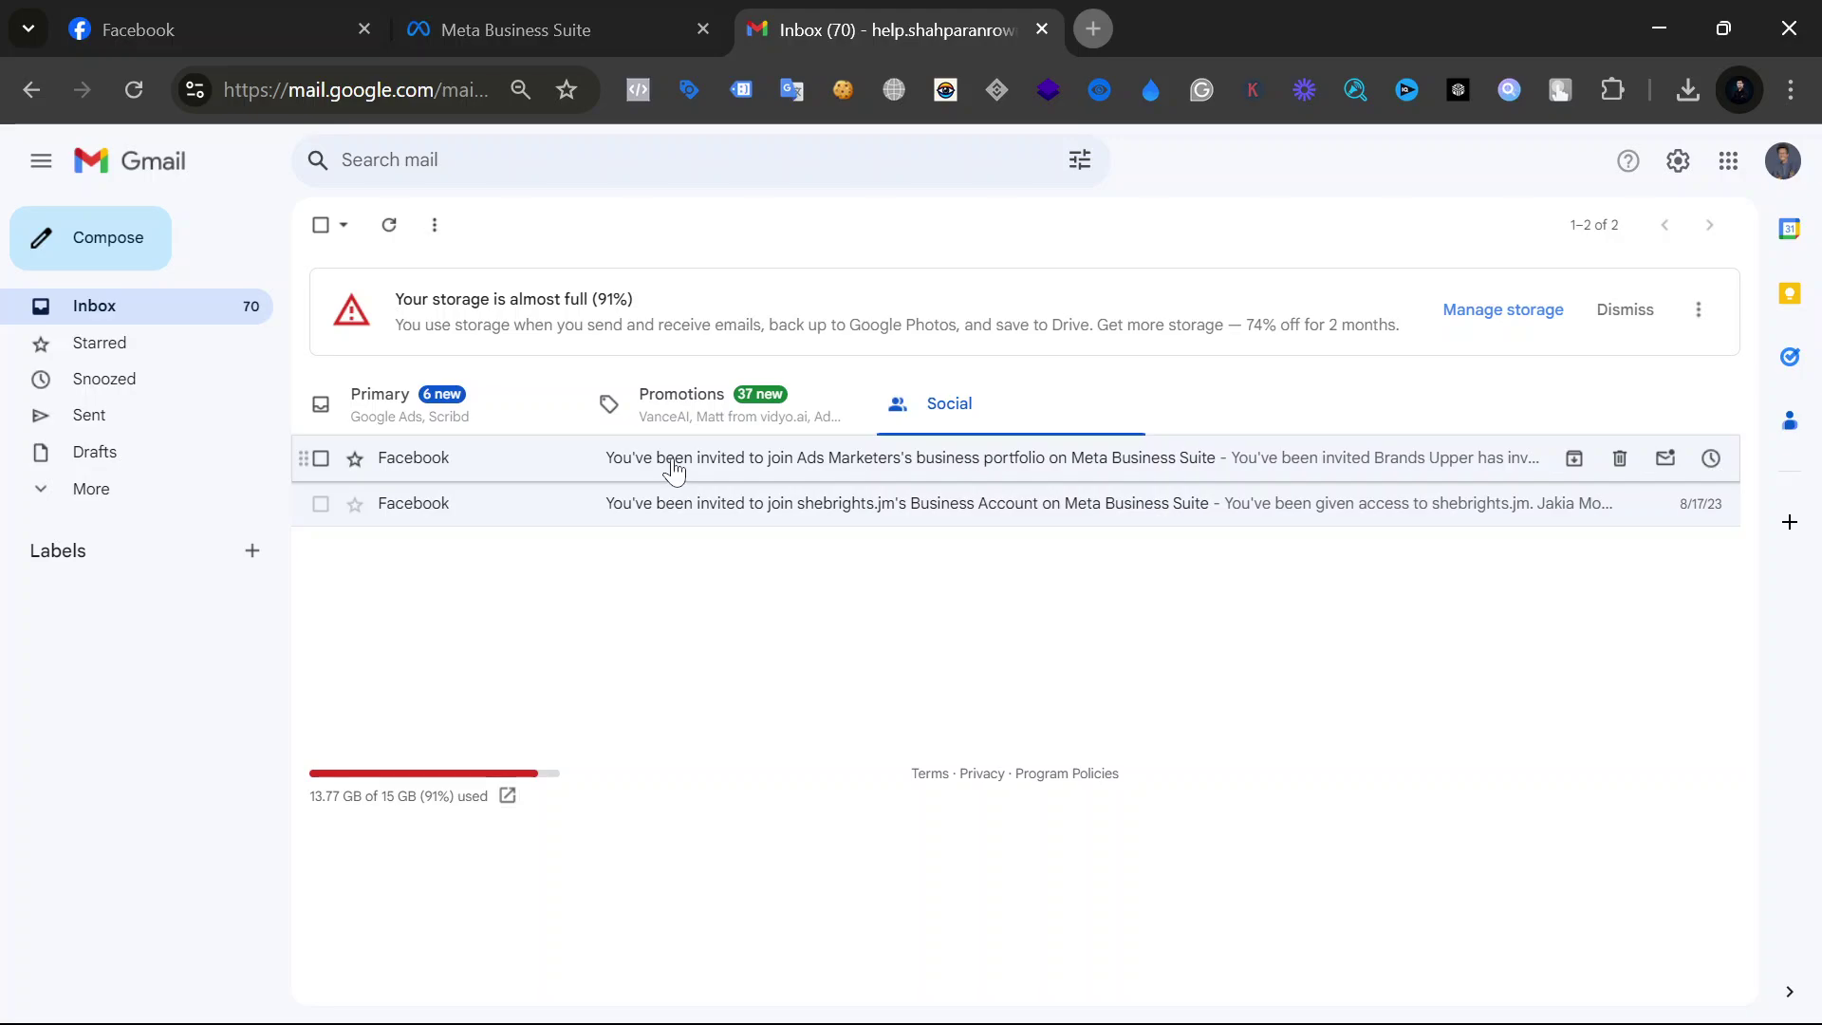
click(1050, 474)
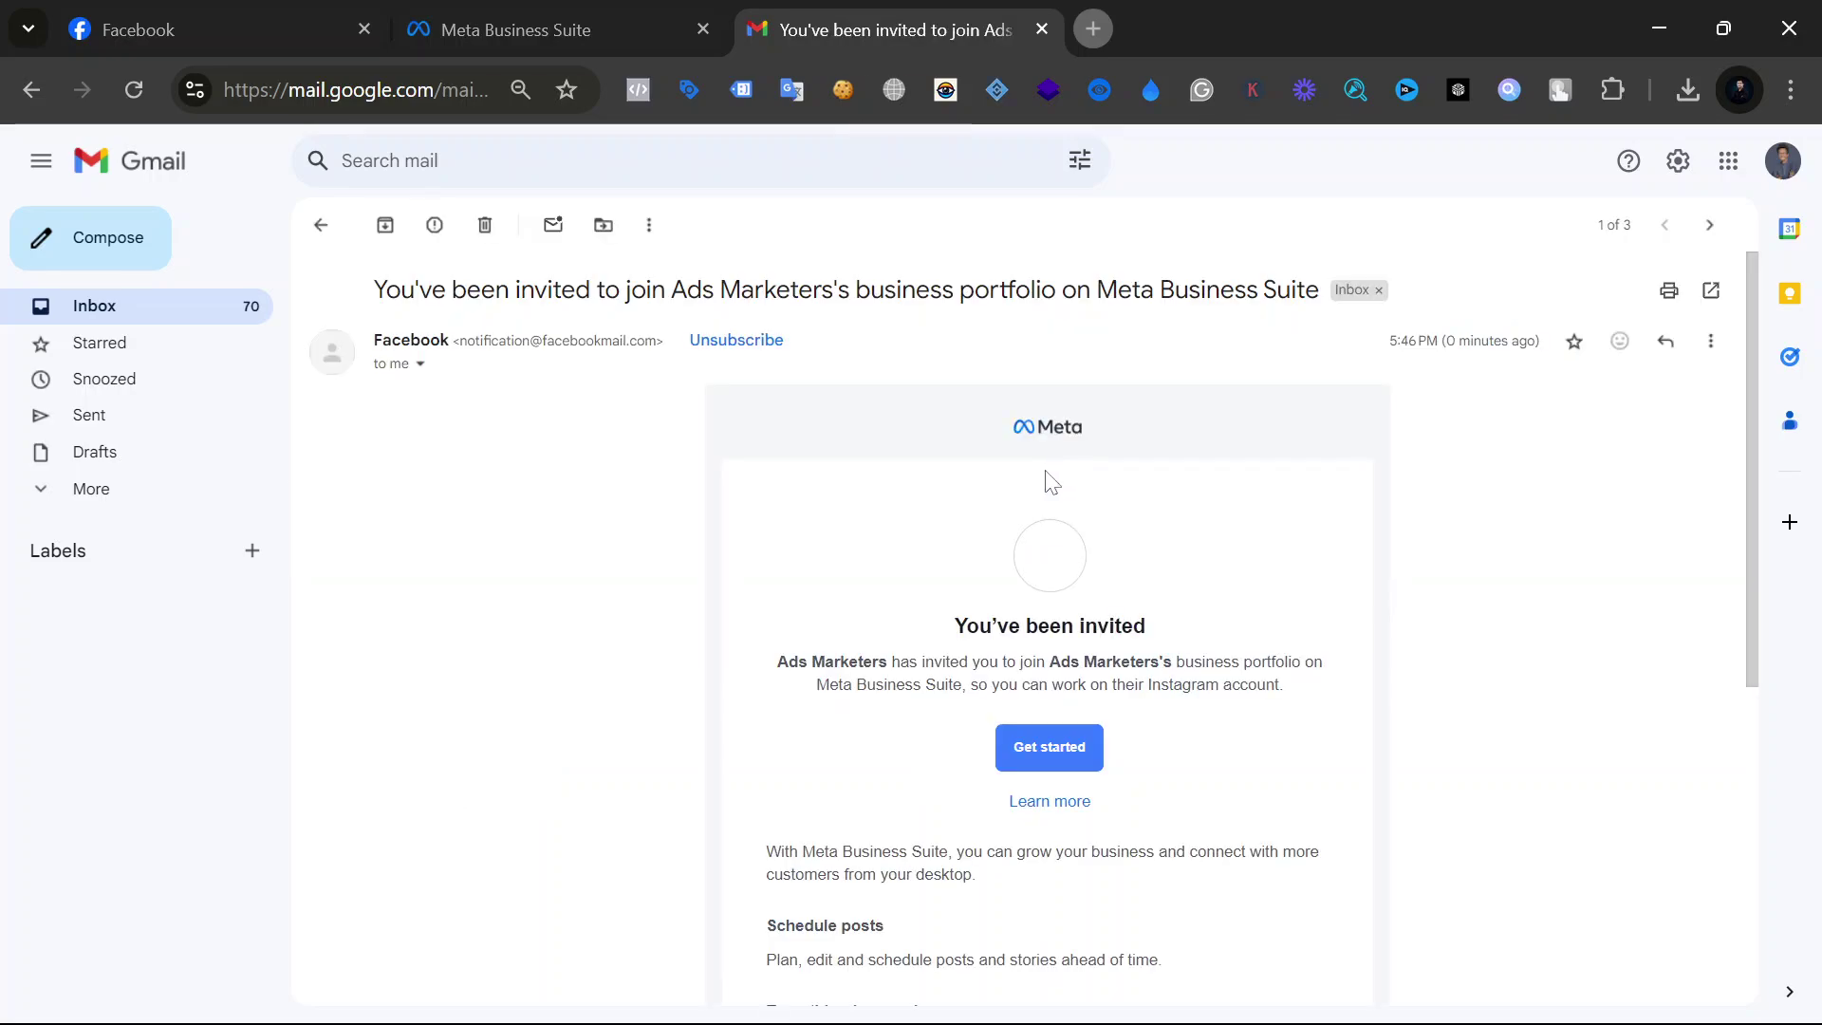
click(1024, 750)
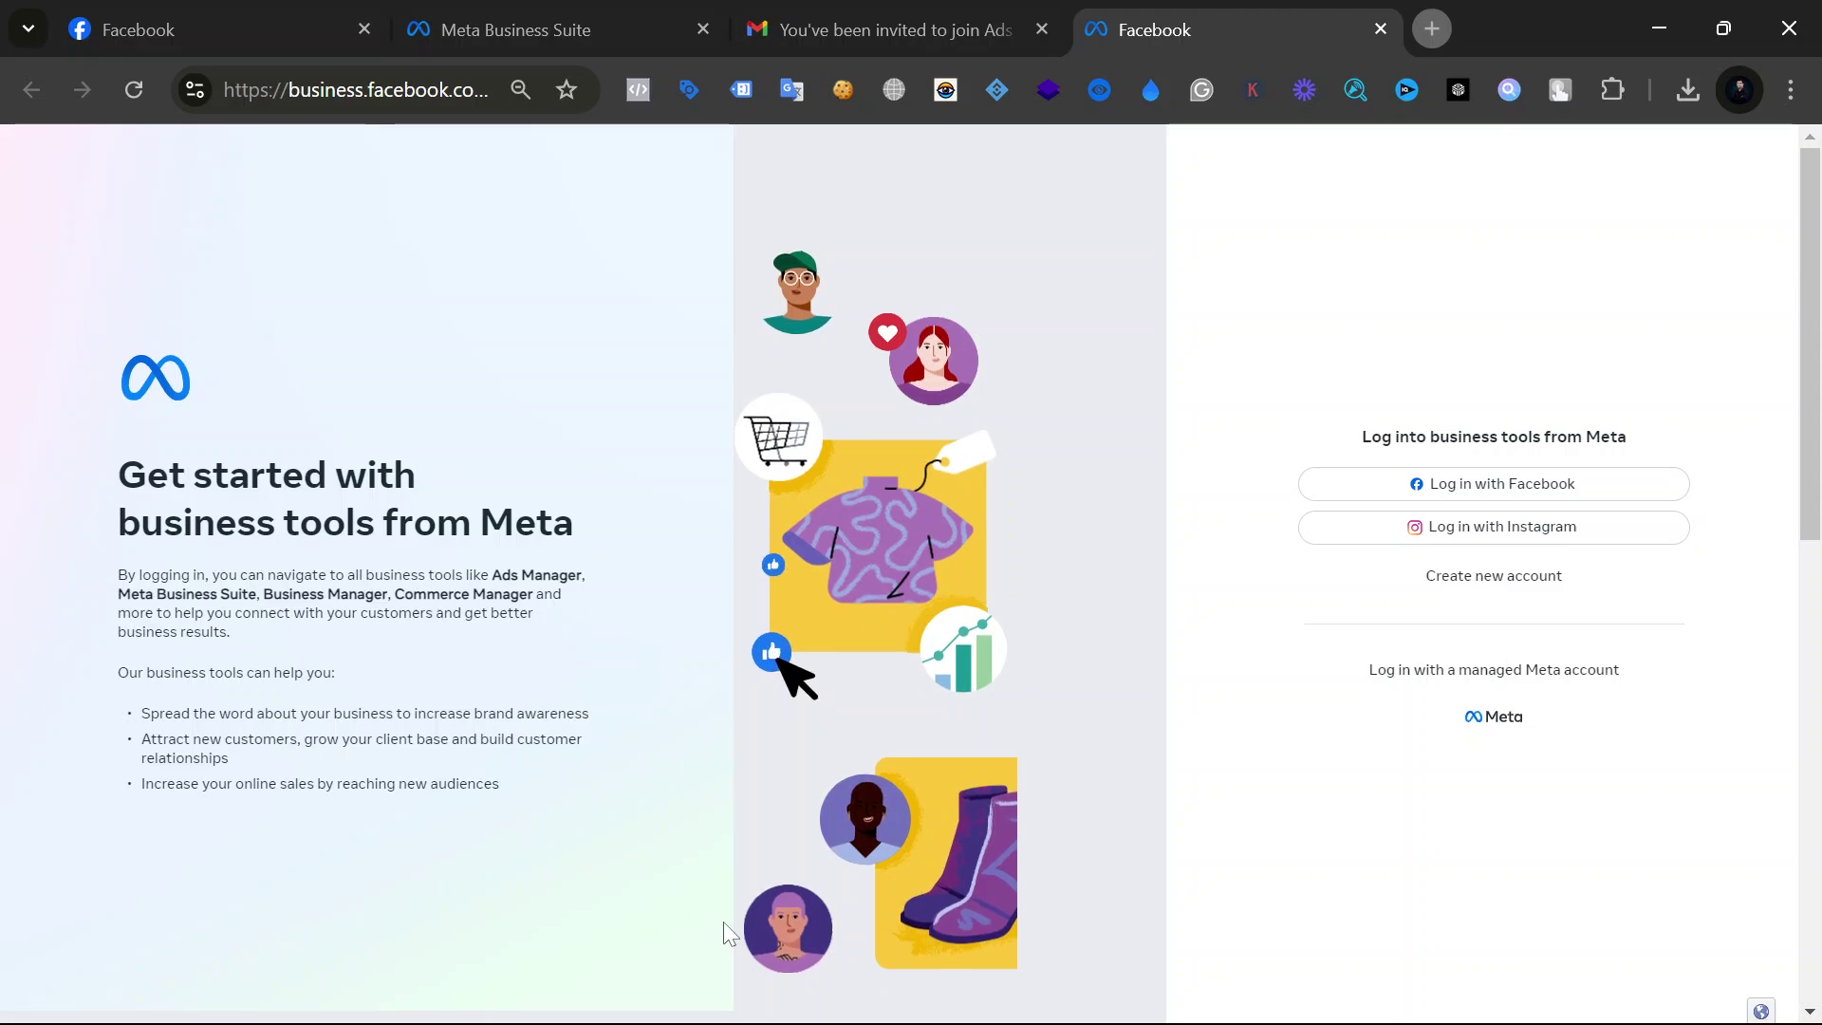
Step: Close the invitation email and Meta login pages, and finish the sent invitation in Meta Business Suite
click(946, 13)
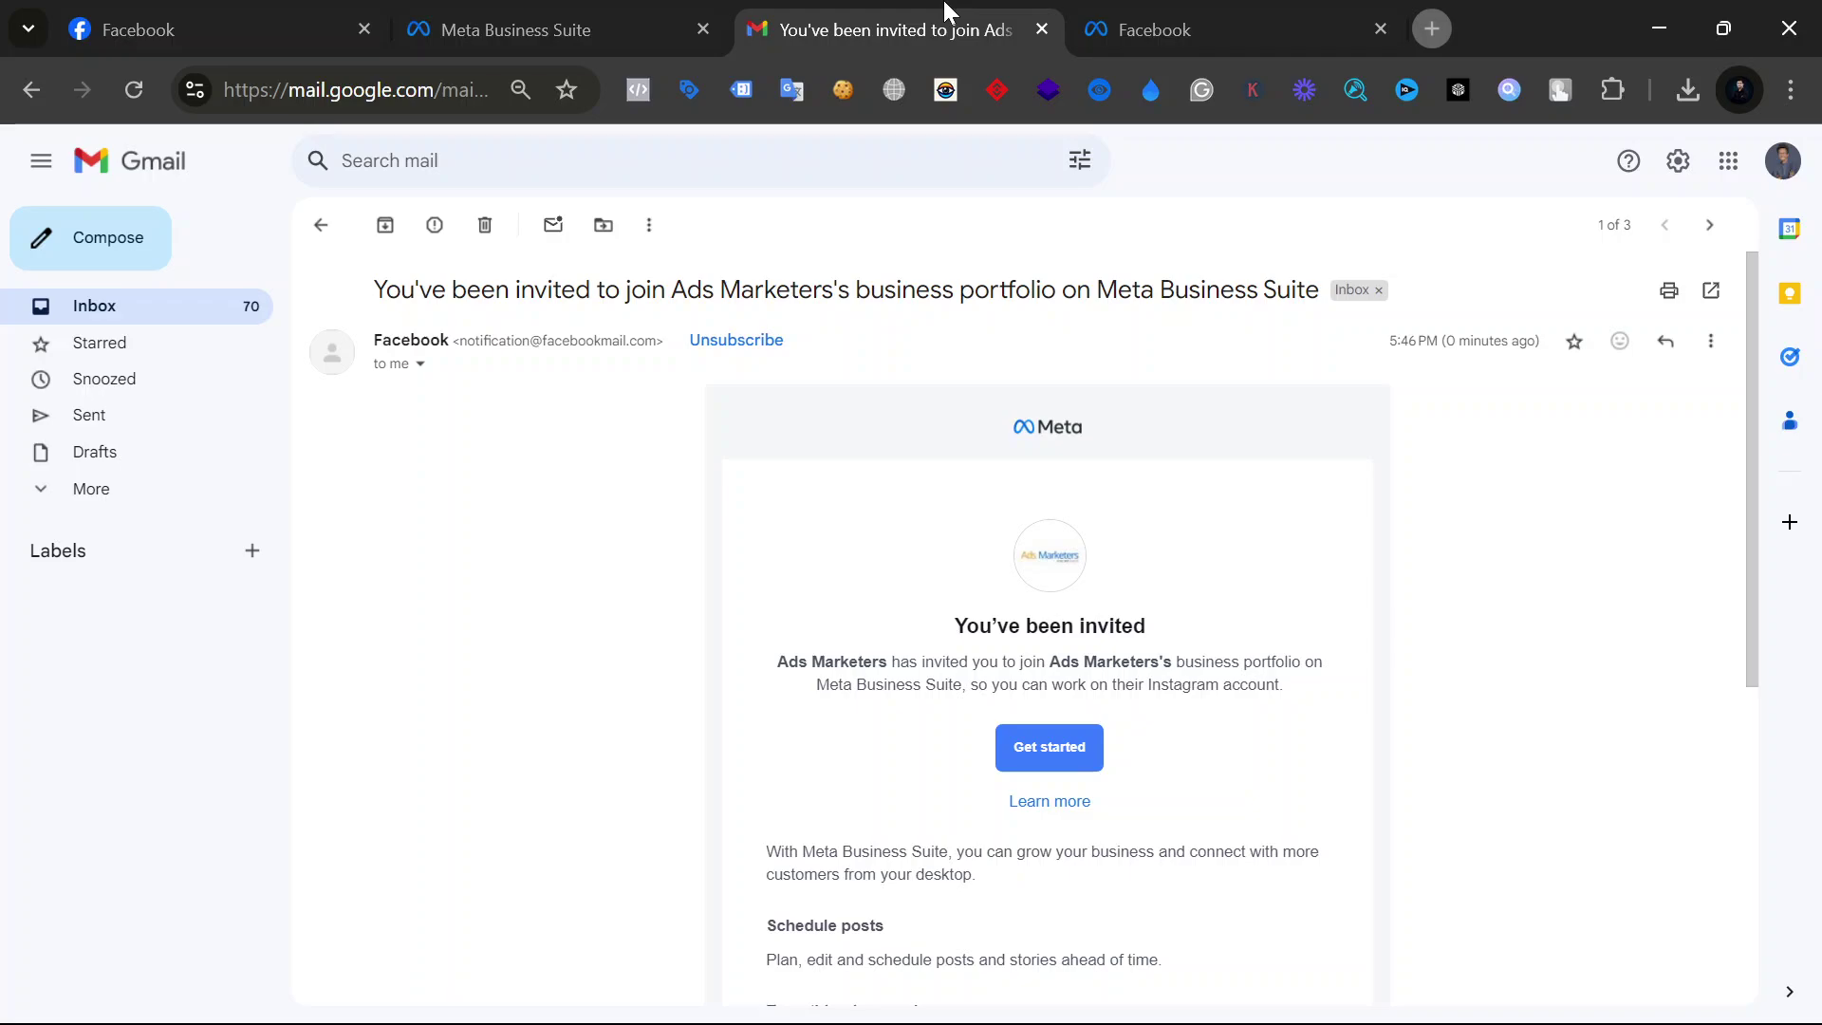
click(1042, 30)
click(1045, 29)
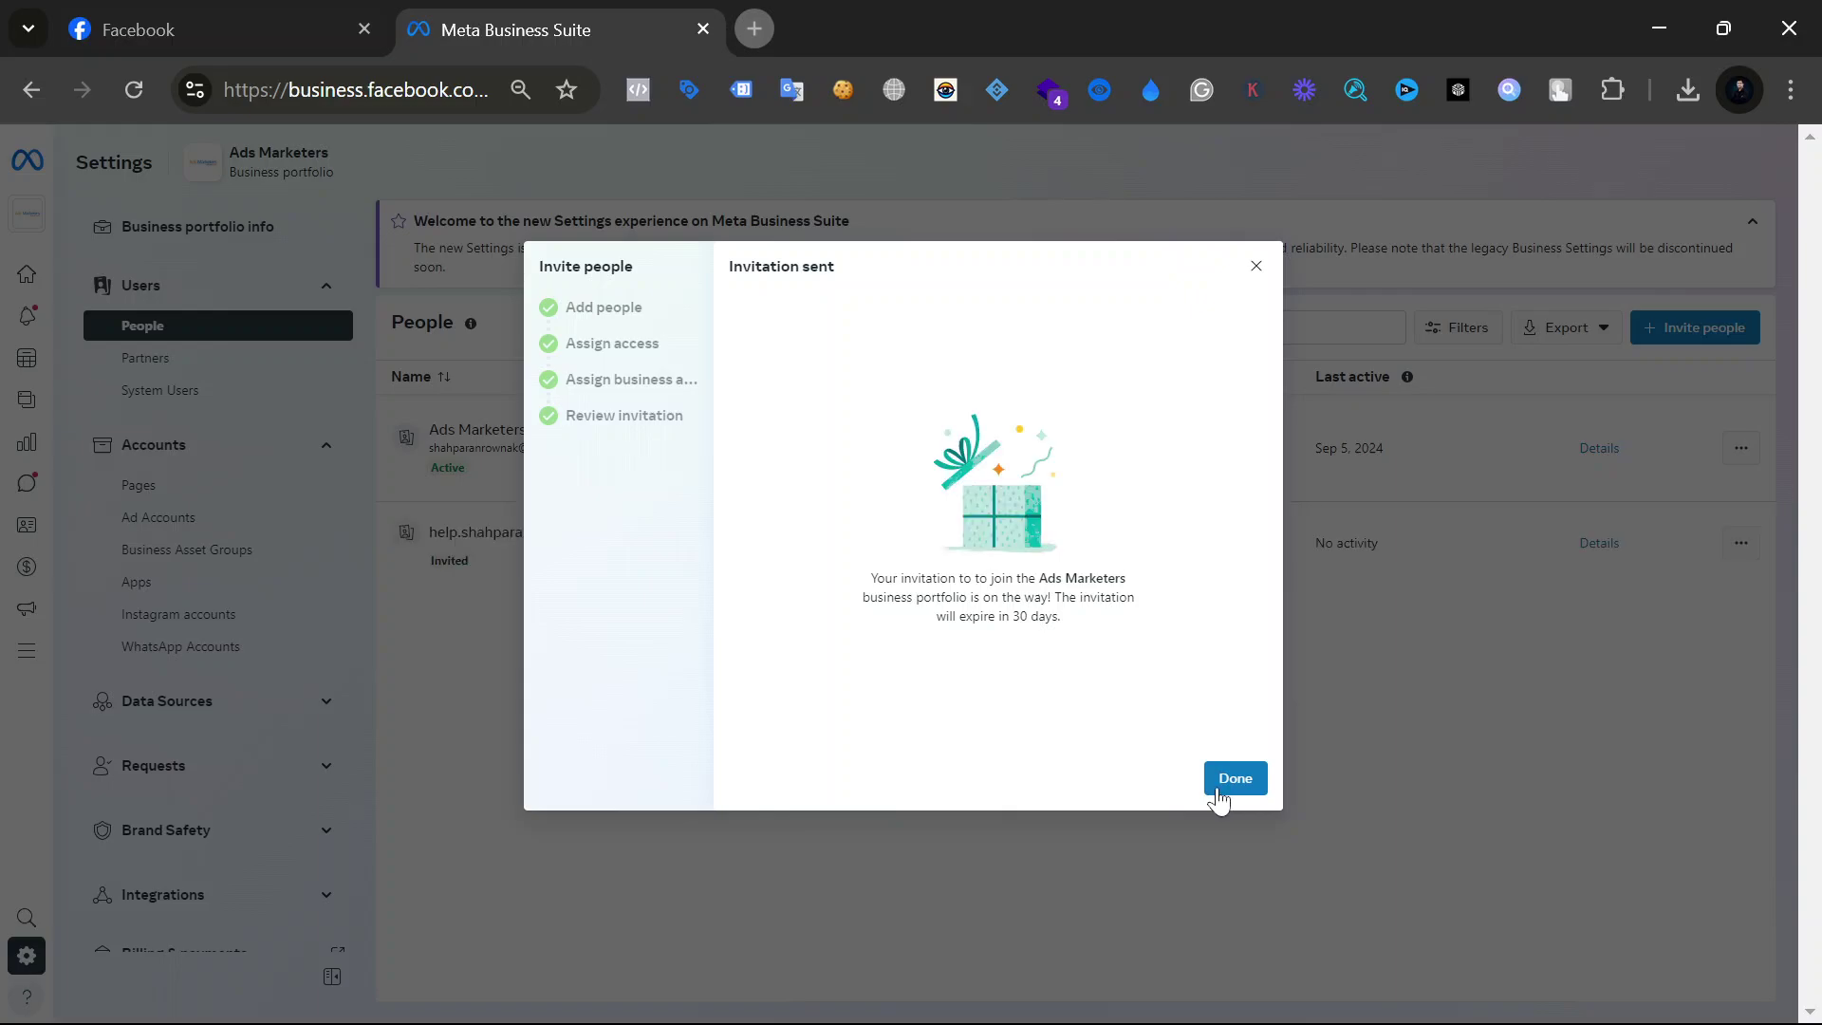
click(1234, 778)
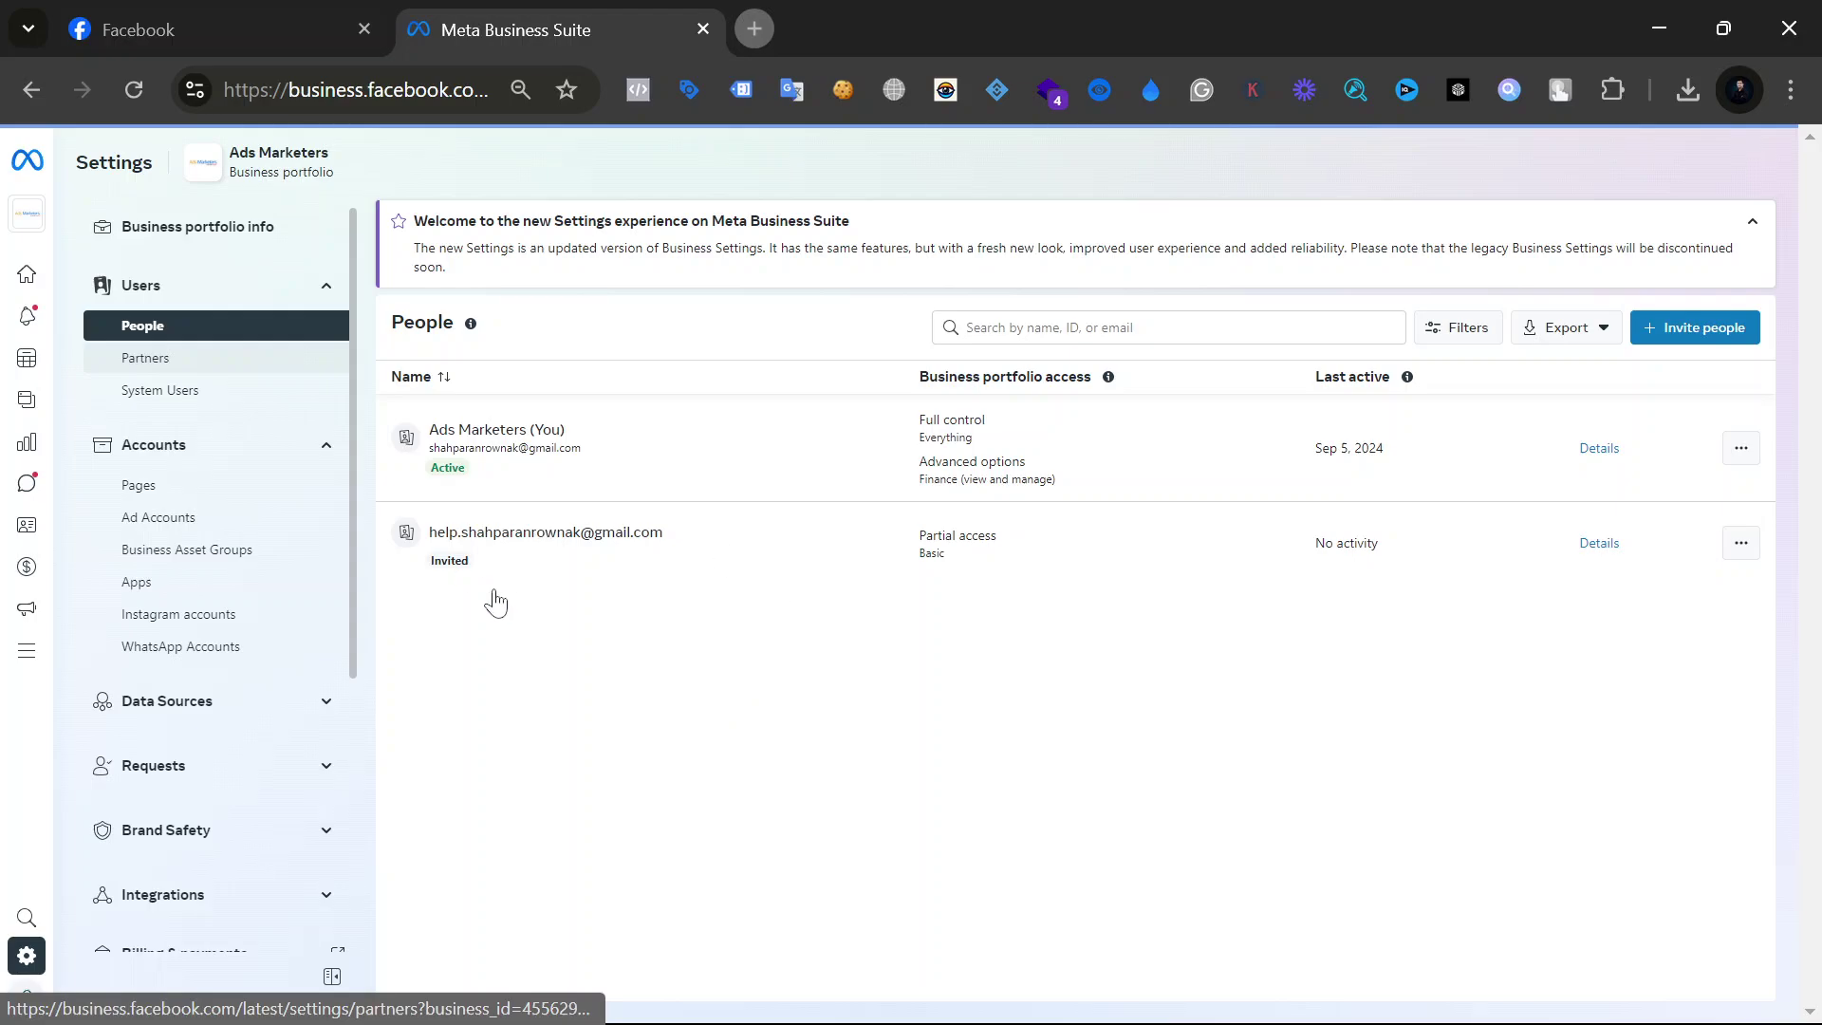
Step: Open the Partners settings and start a request for a partner to share their business assets
click(213, 357)
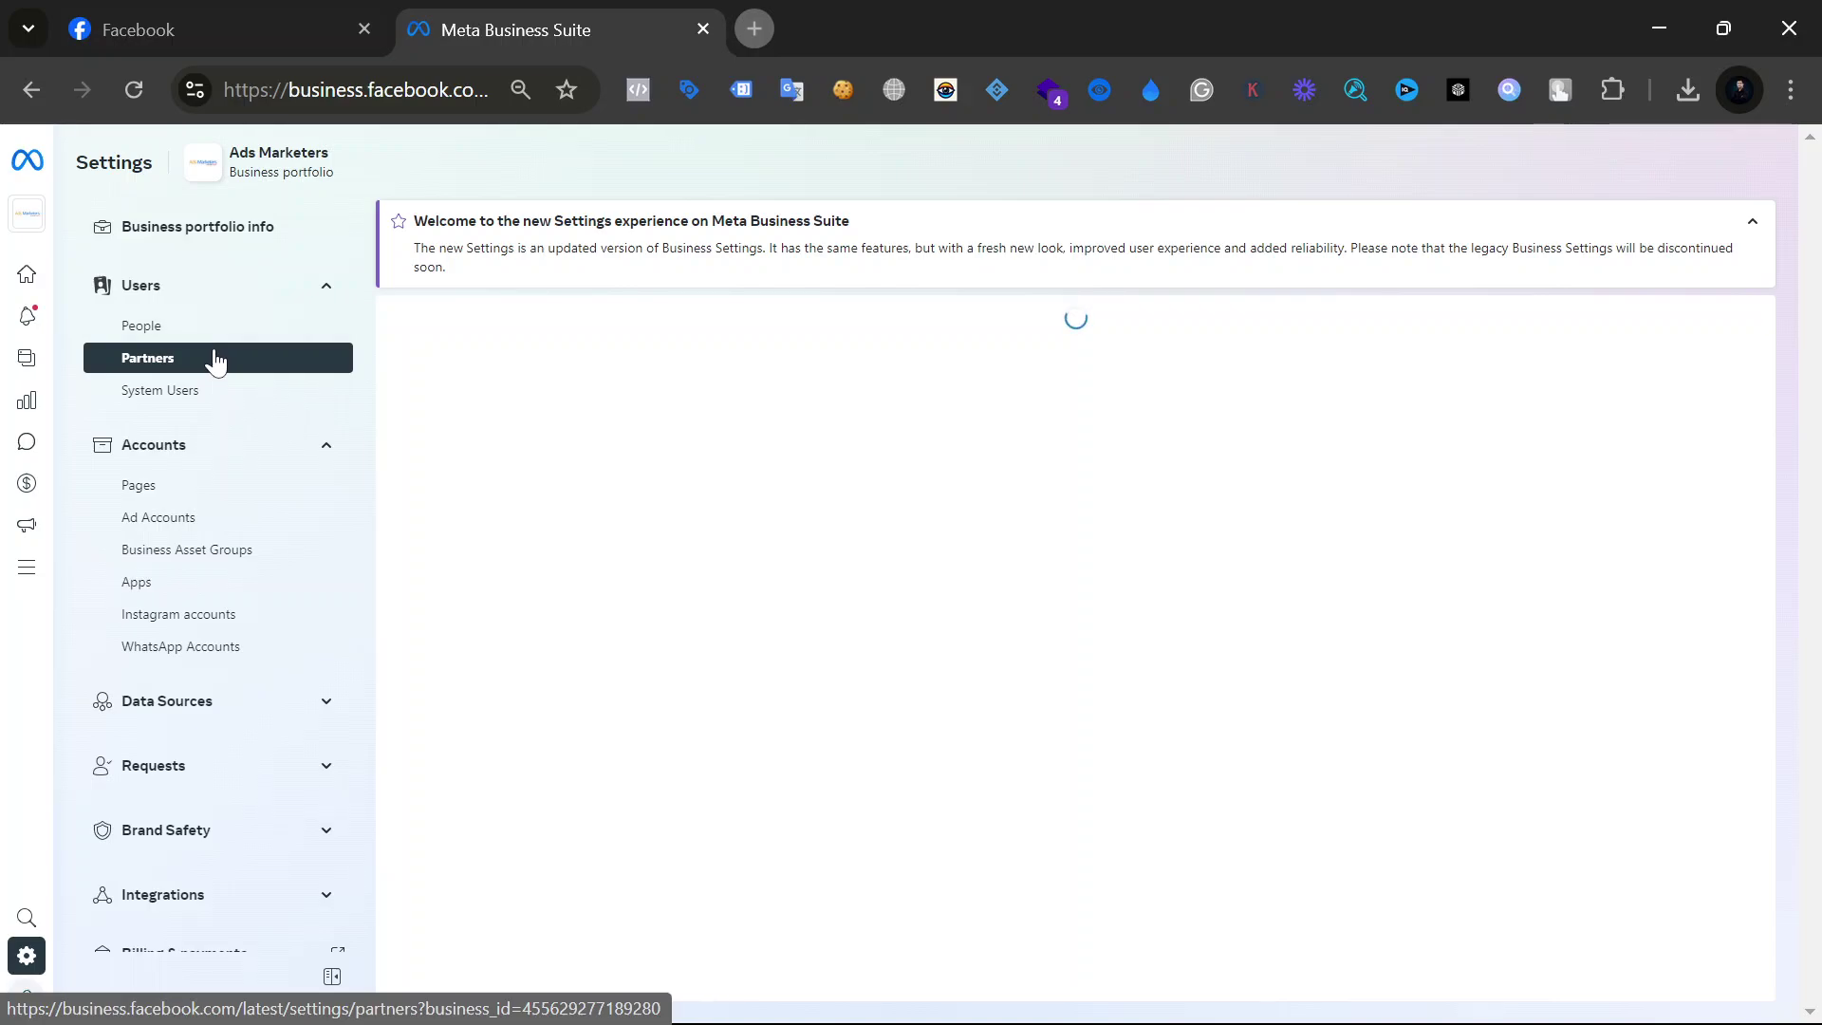
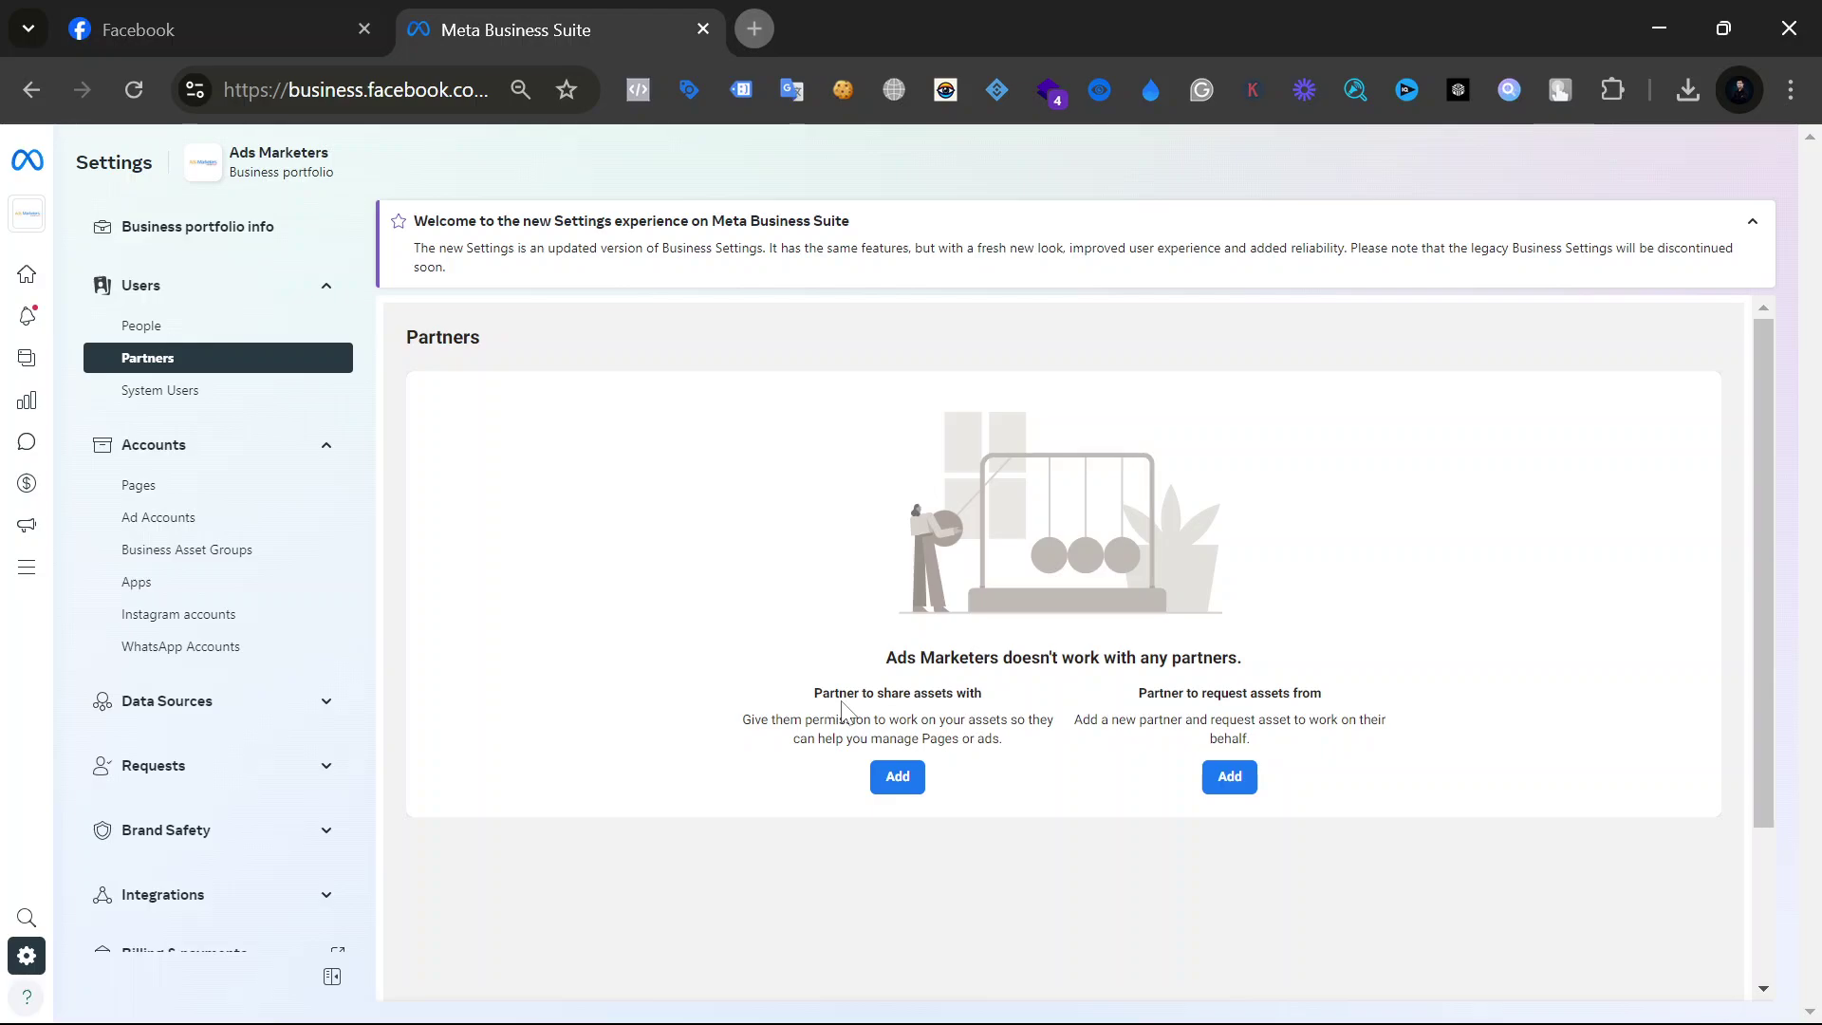
click(1232, 778)
click(1234, 778)
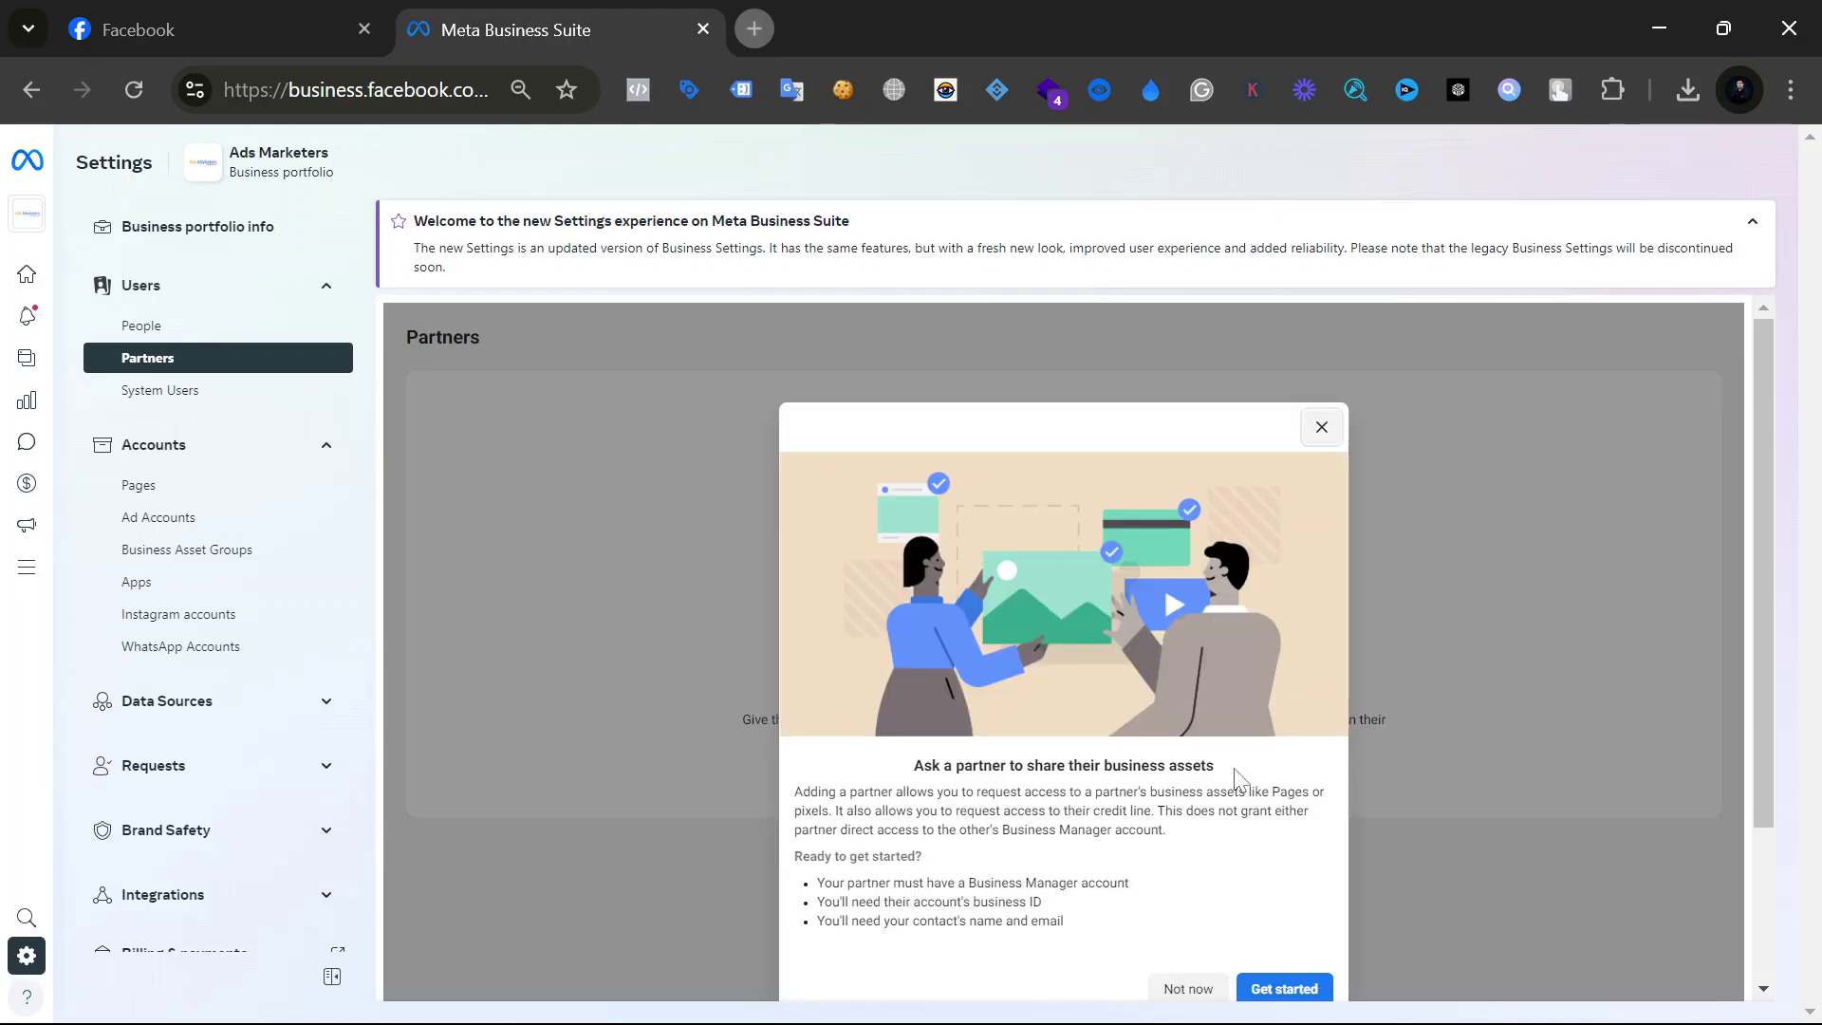
scroll(1660, 750, down, 3)
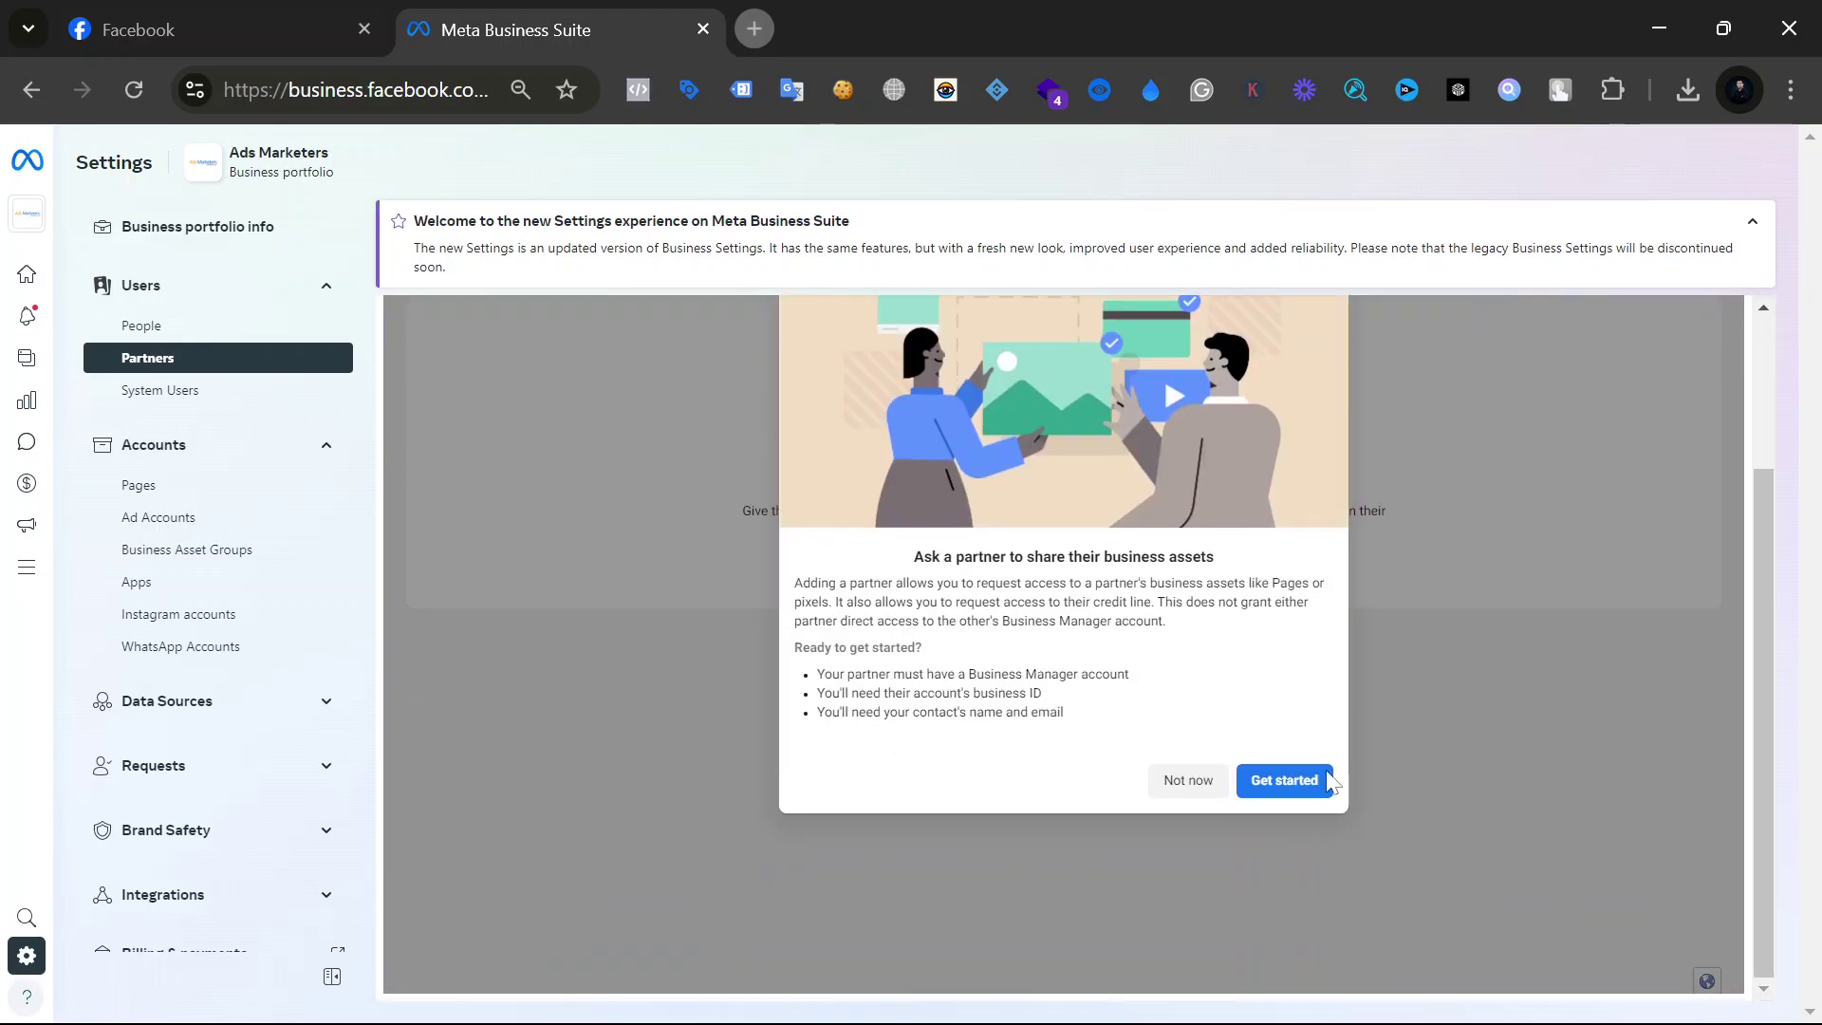
click(1321, 782)
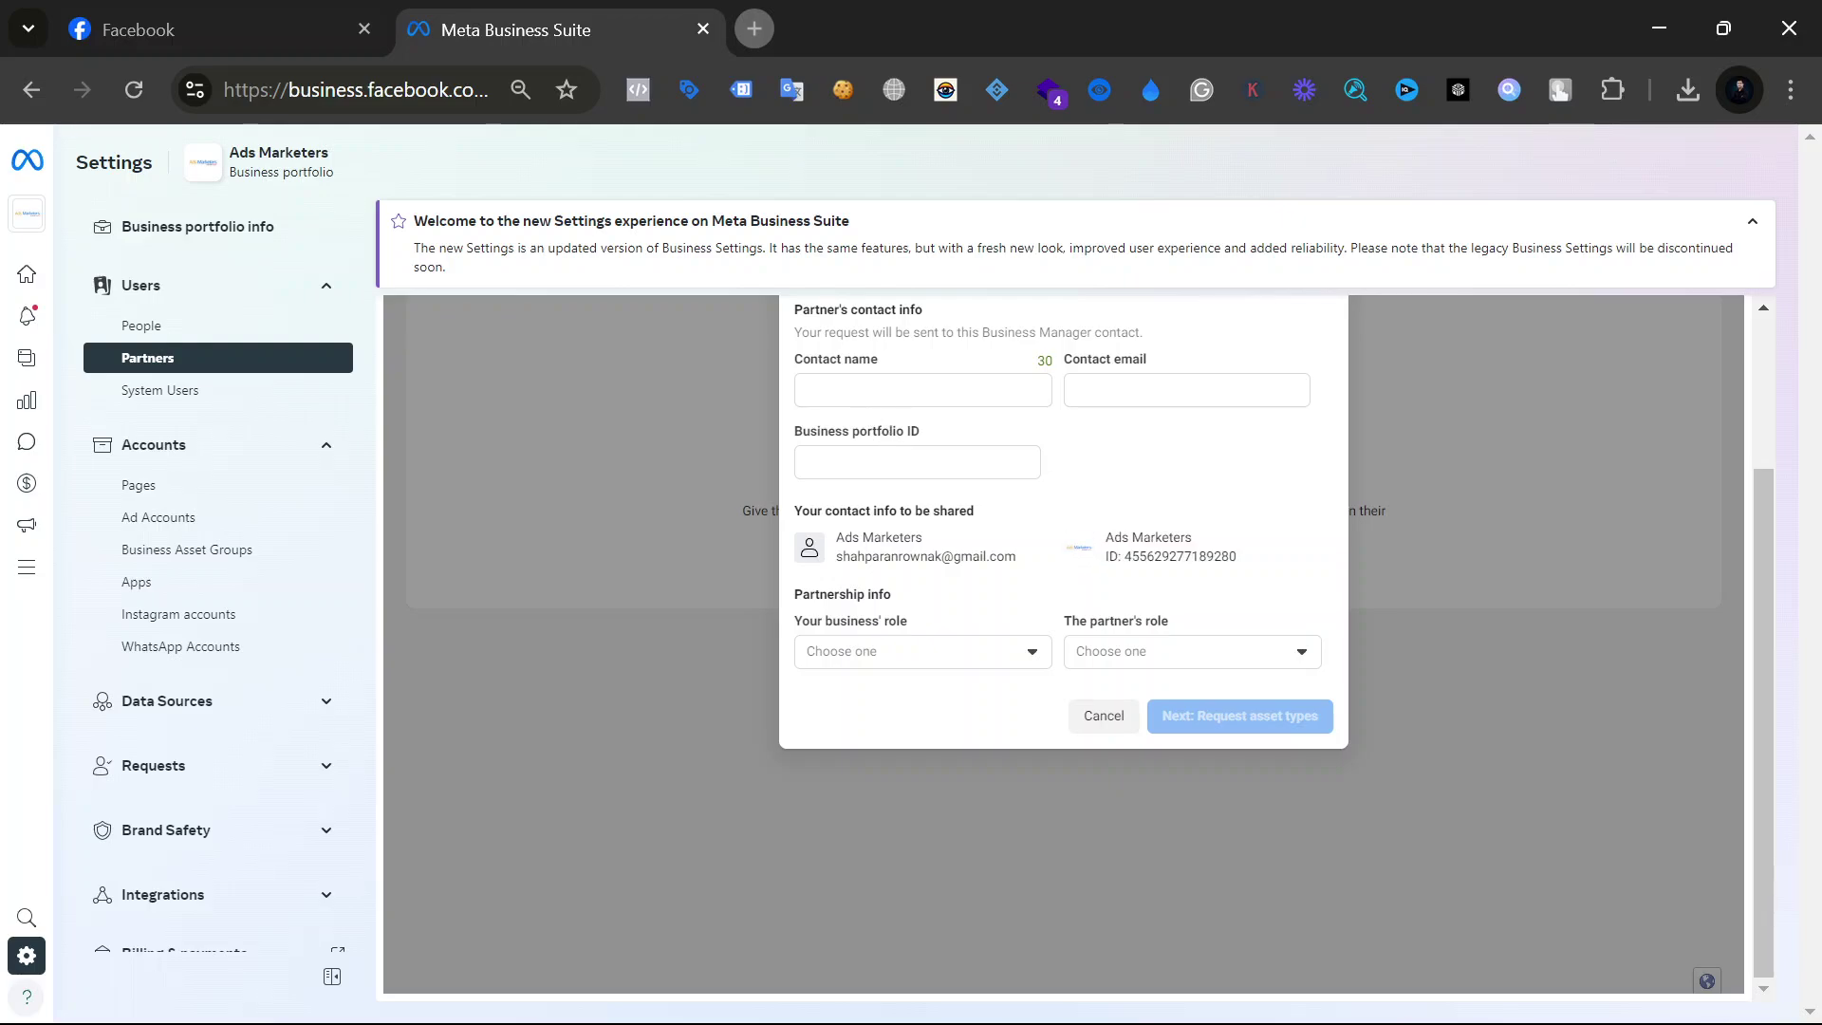
Step: Copy the Ads Marketers portfolio ID from the contact info to be shared and enter it as the partner's business portfolio ID
click(873, 391)
click(1068, 389)
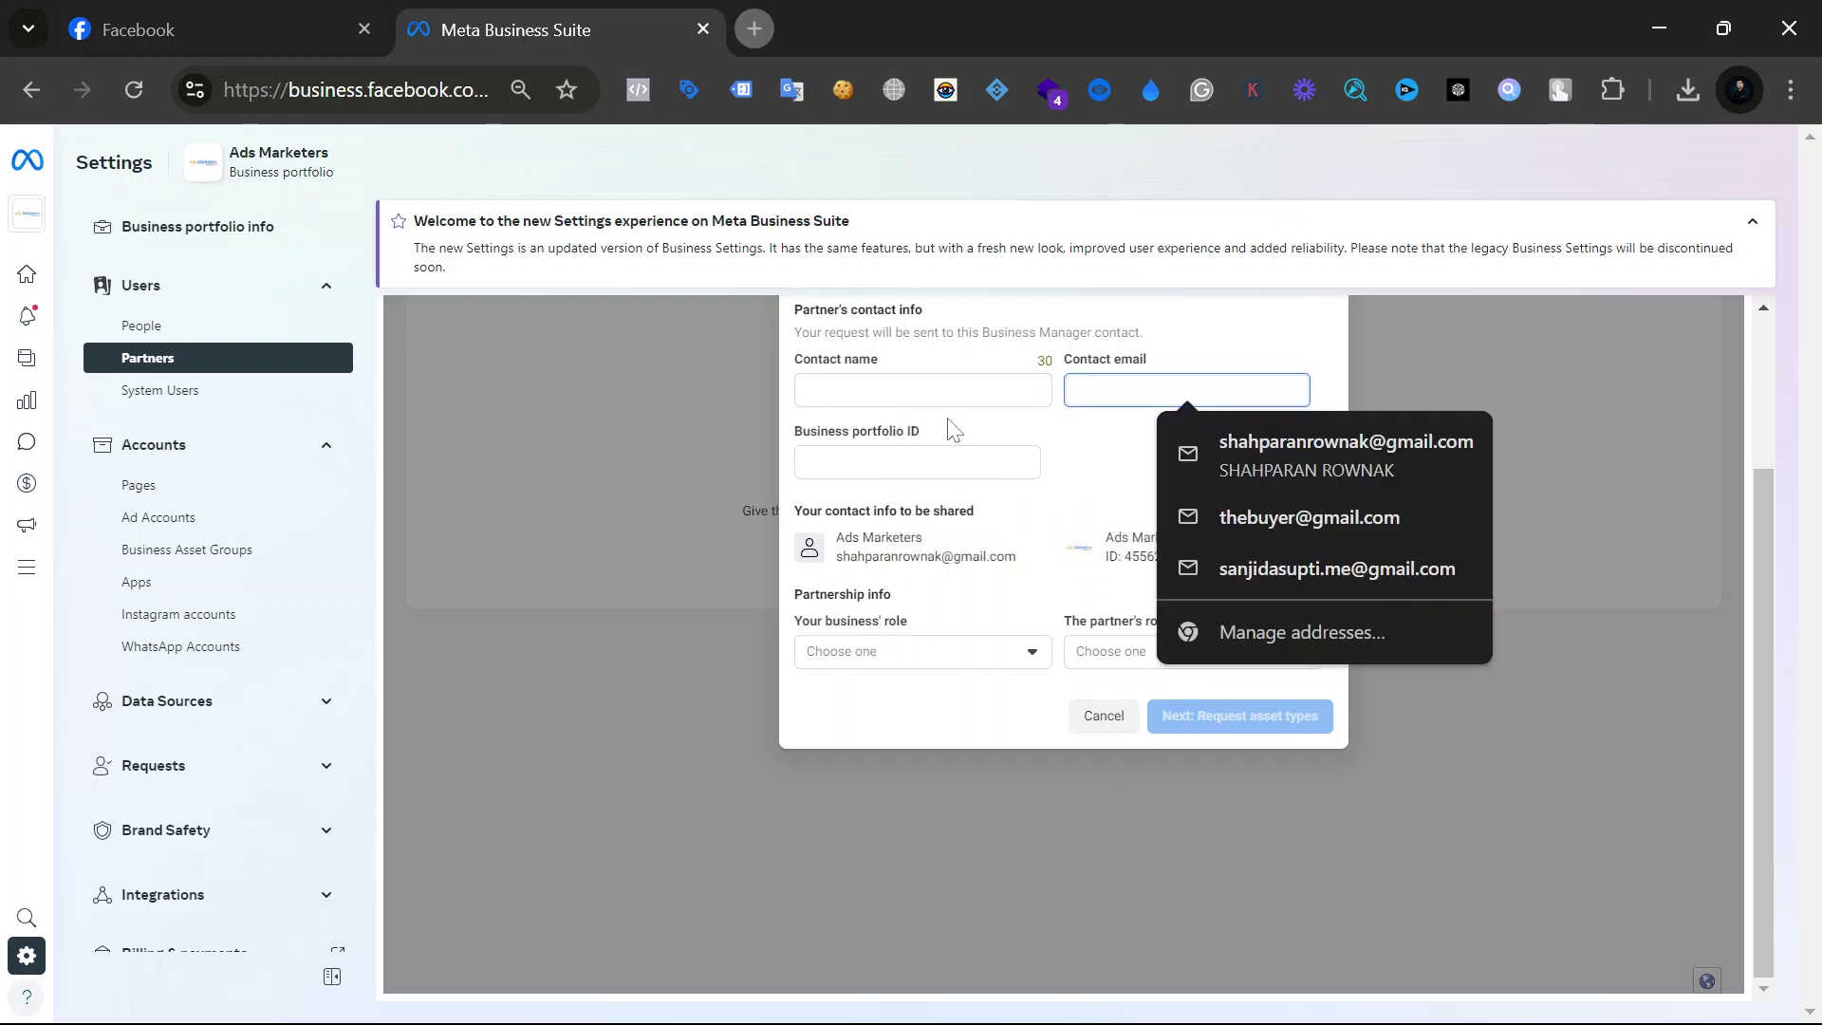
click(857, 462)
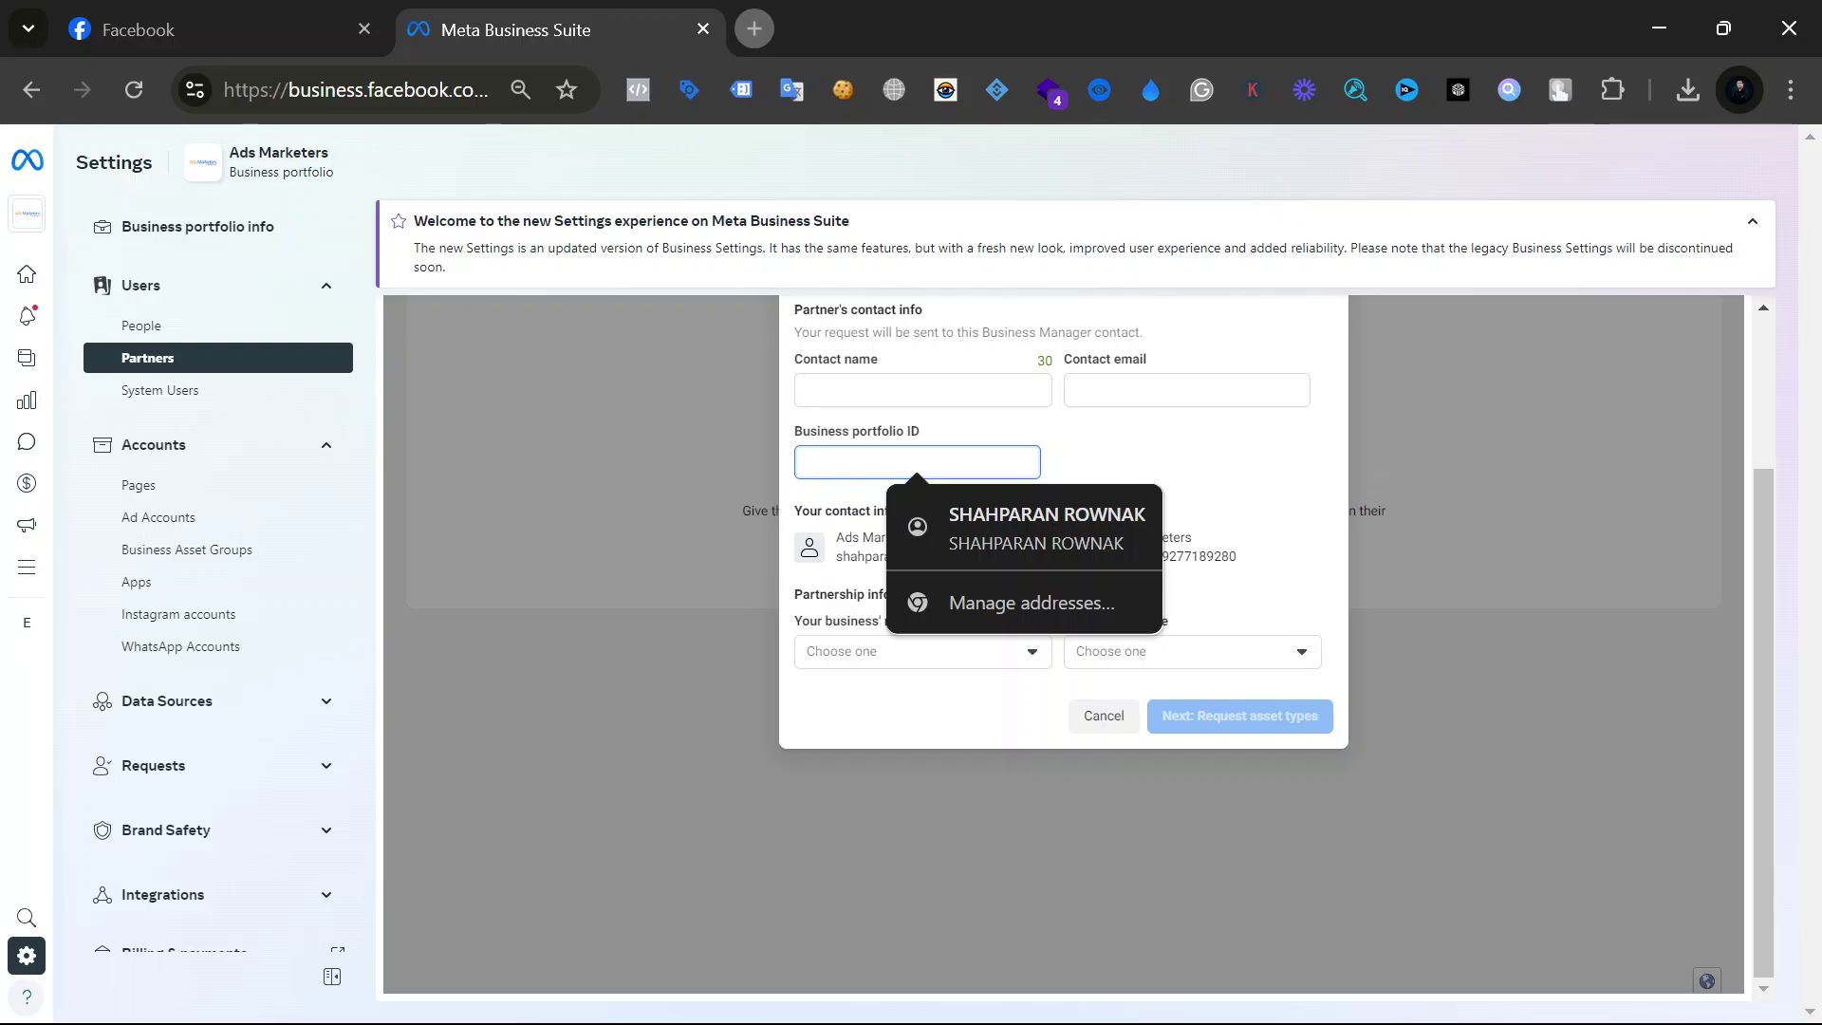
click(1208, 457)
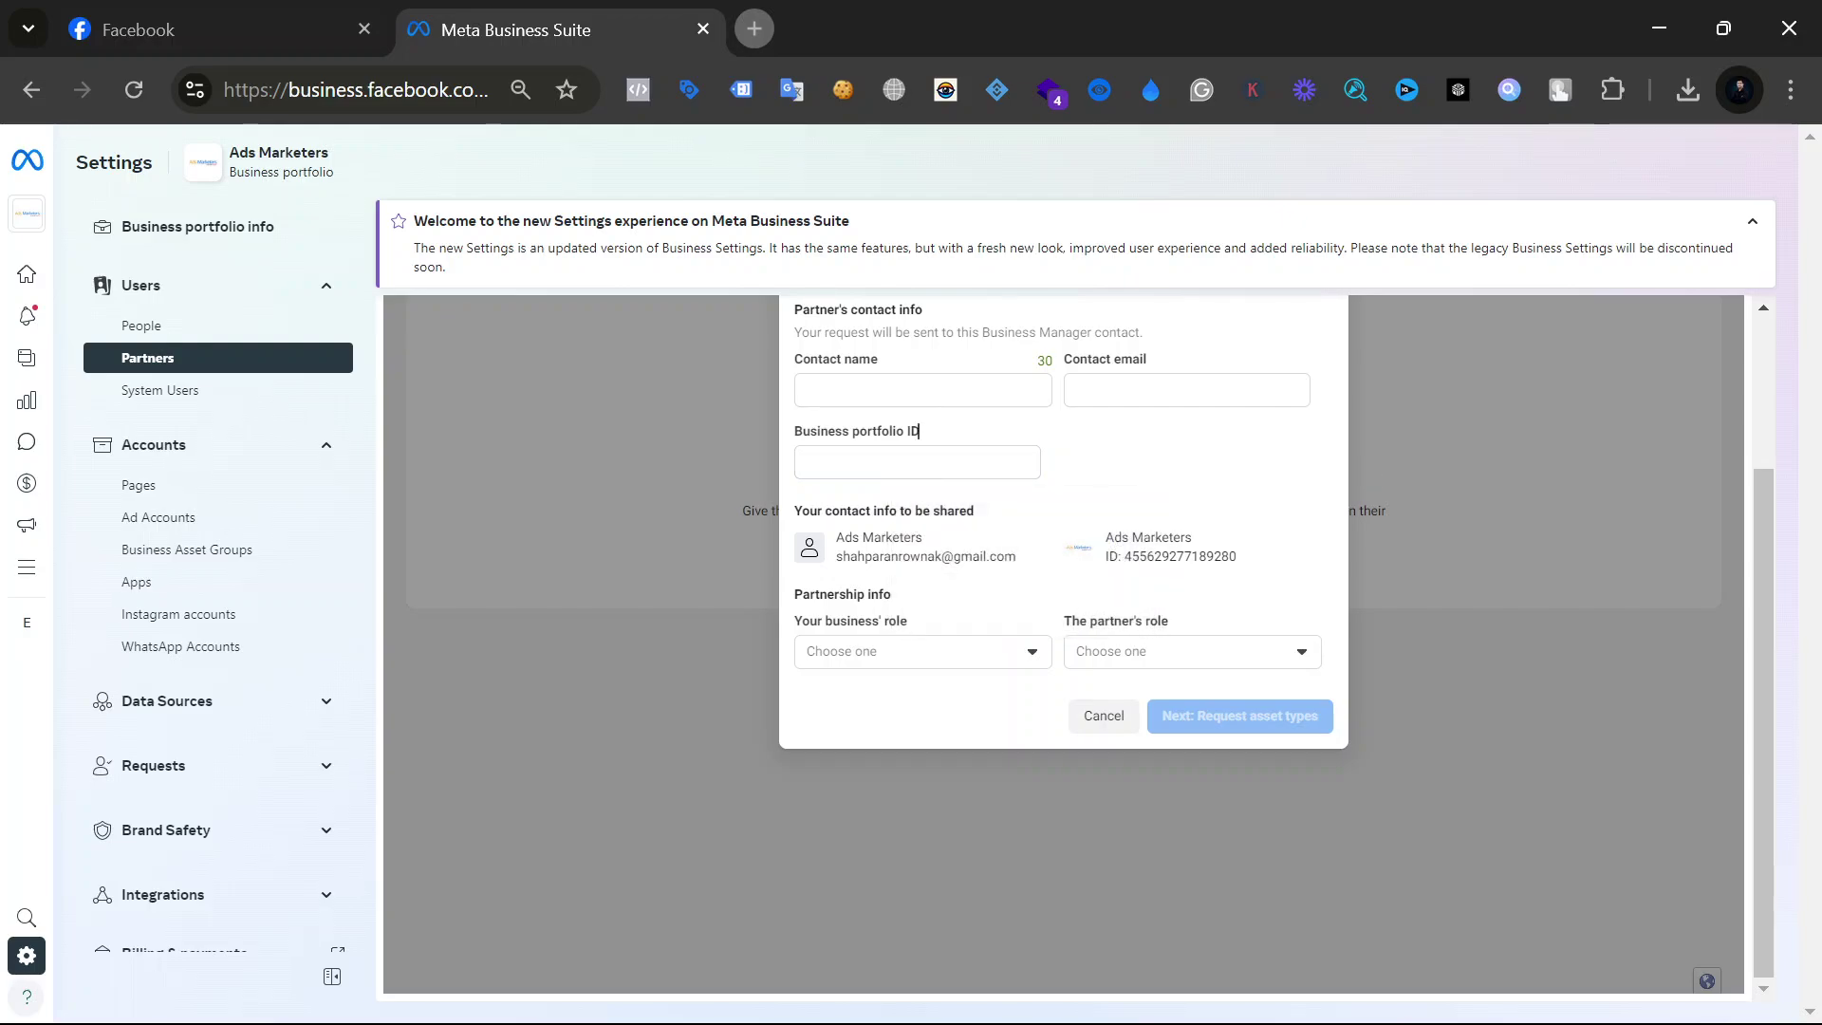
drag(1124, 557, 1243, 569)
key(ctrl+c)
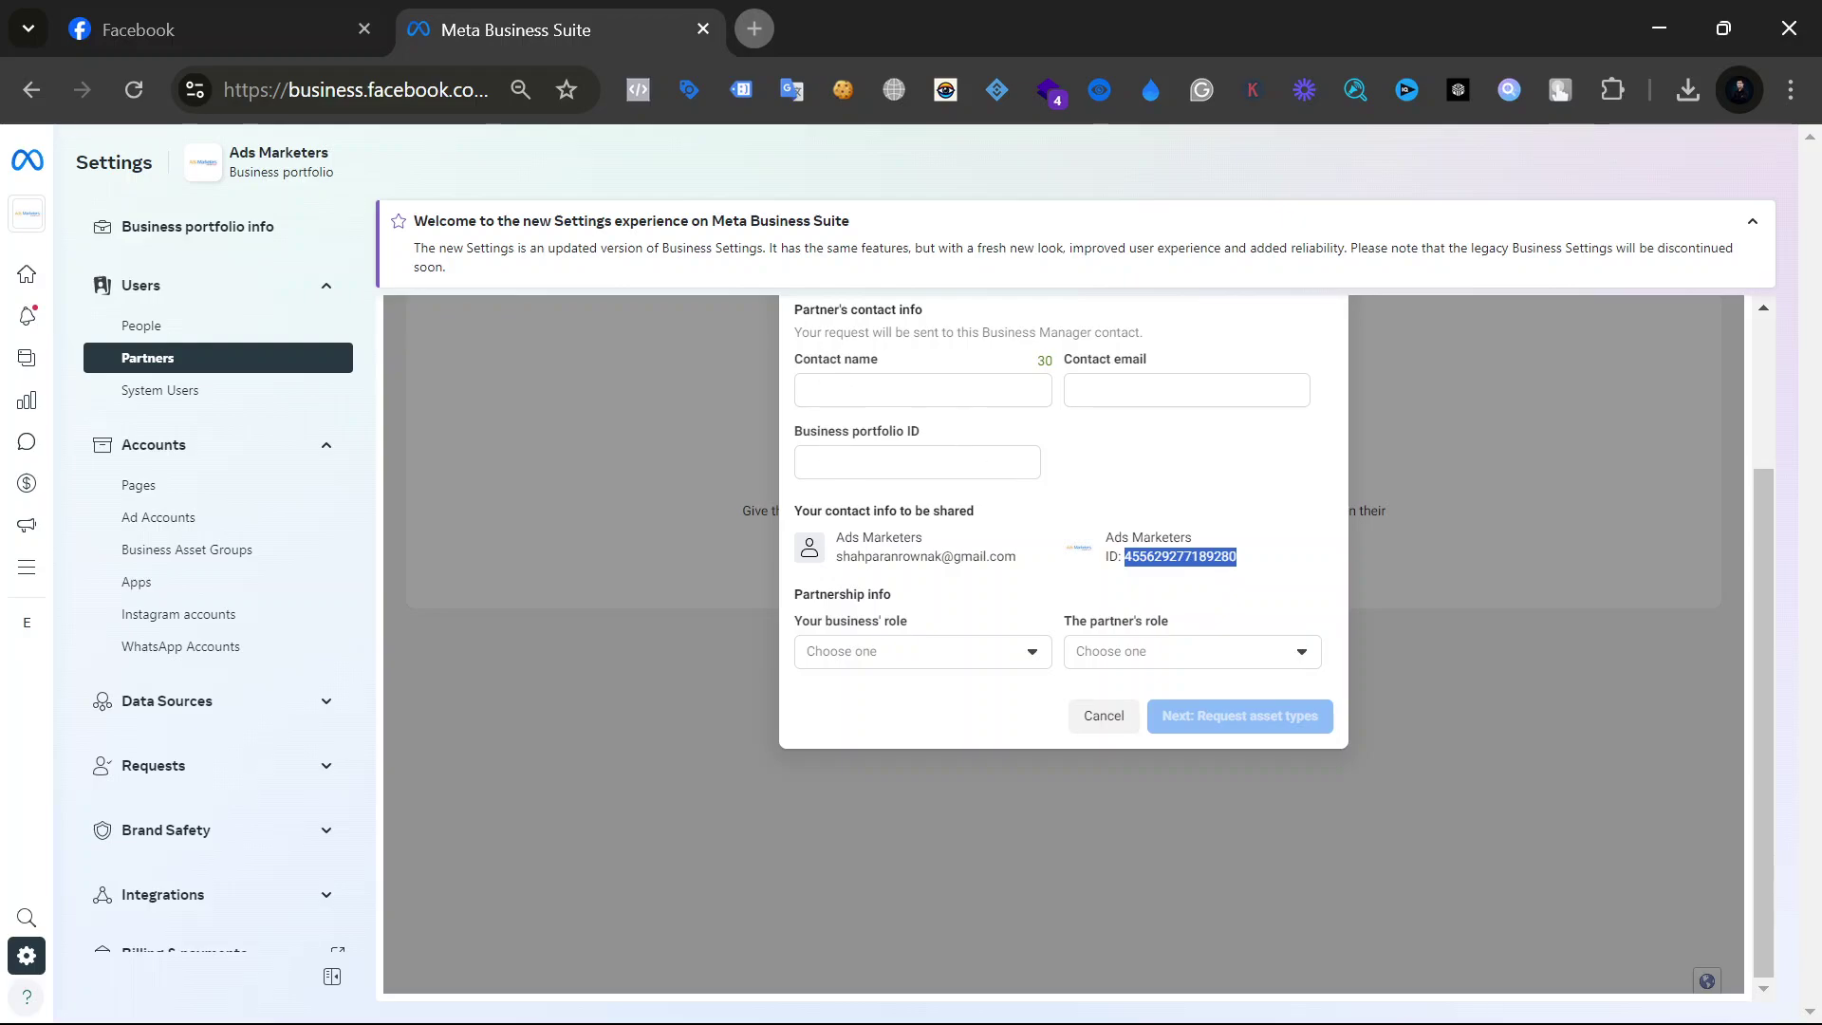
click(854, 462)
key(ctrl+v)
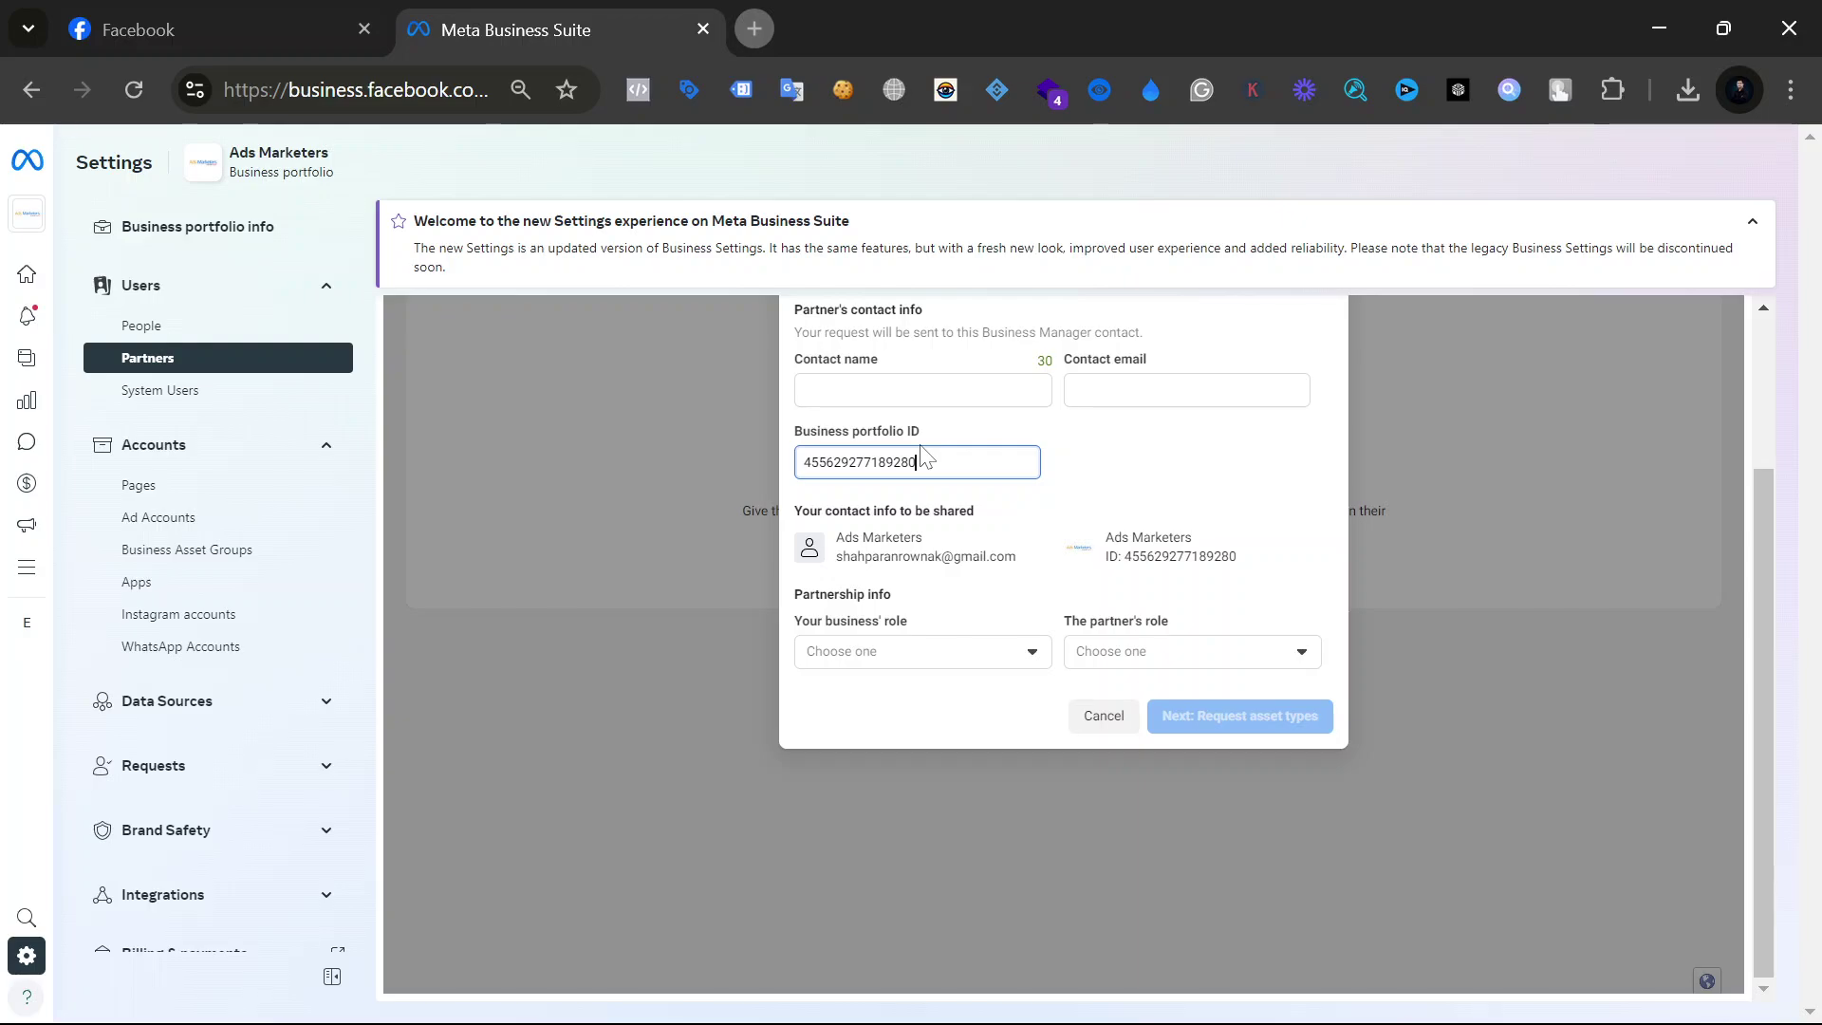
Step: Try Media agency as the role of both your business and the partner, and cancel the partner request
click(923, 657)
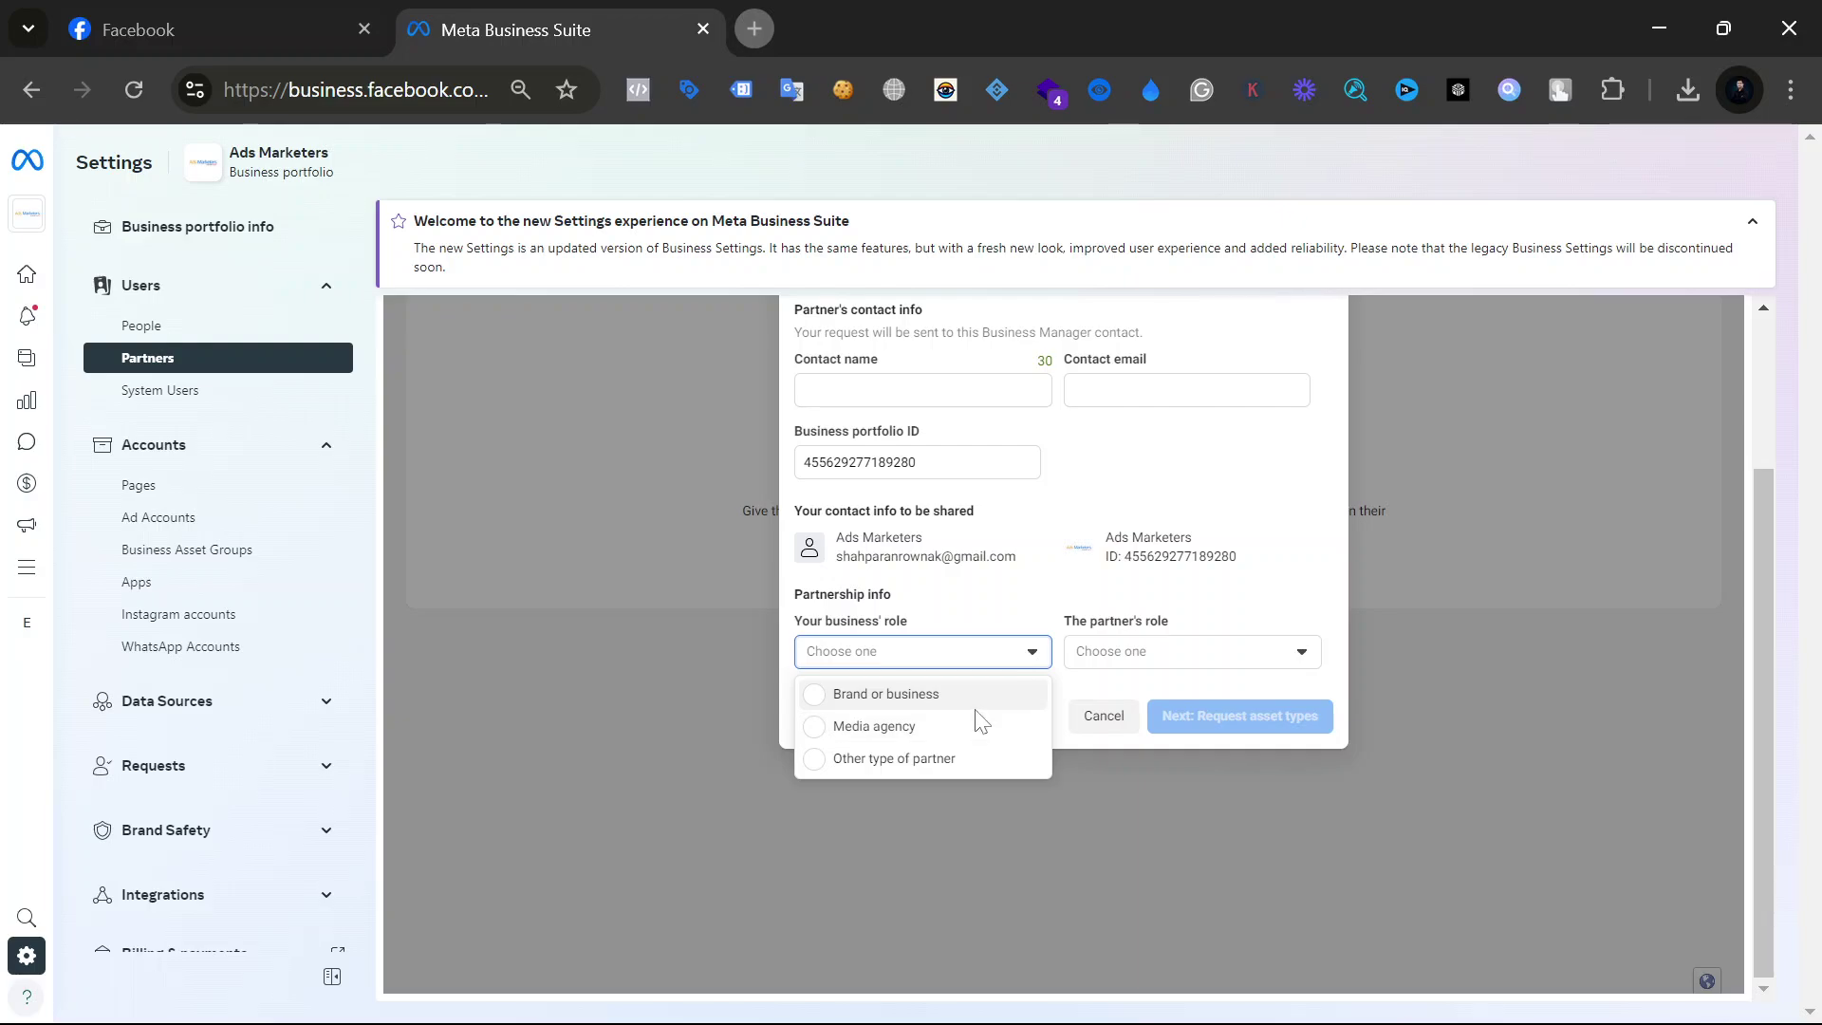
click(931, 726)
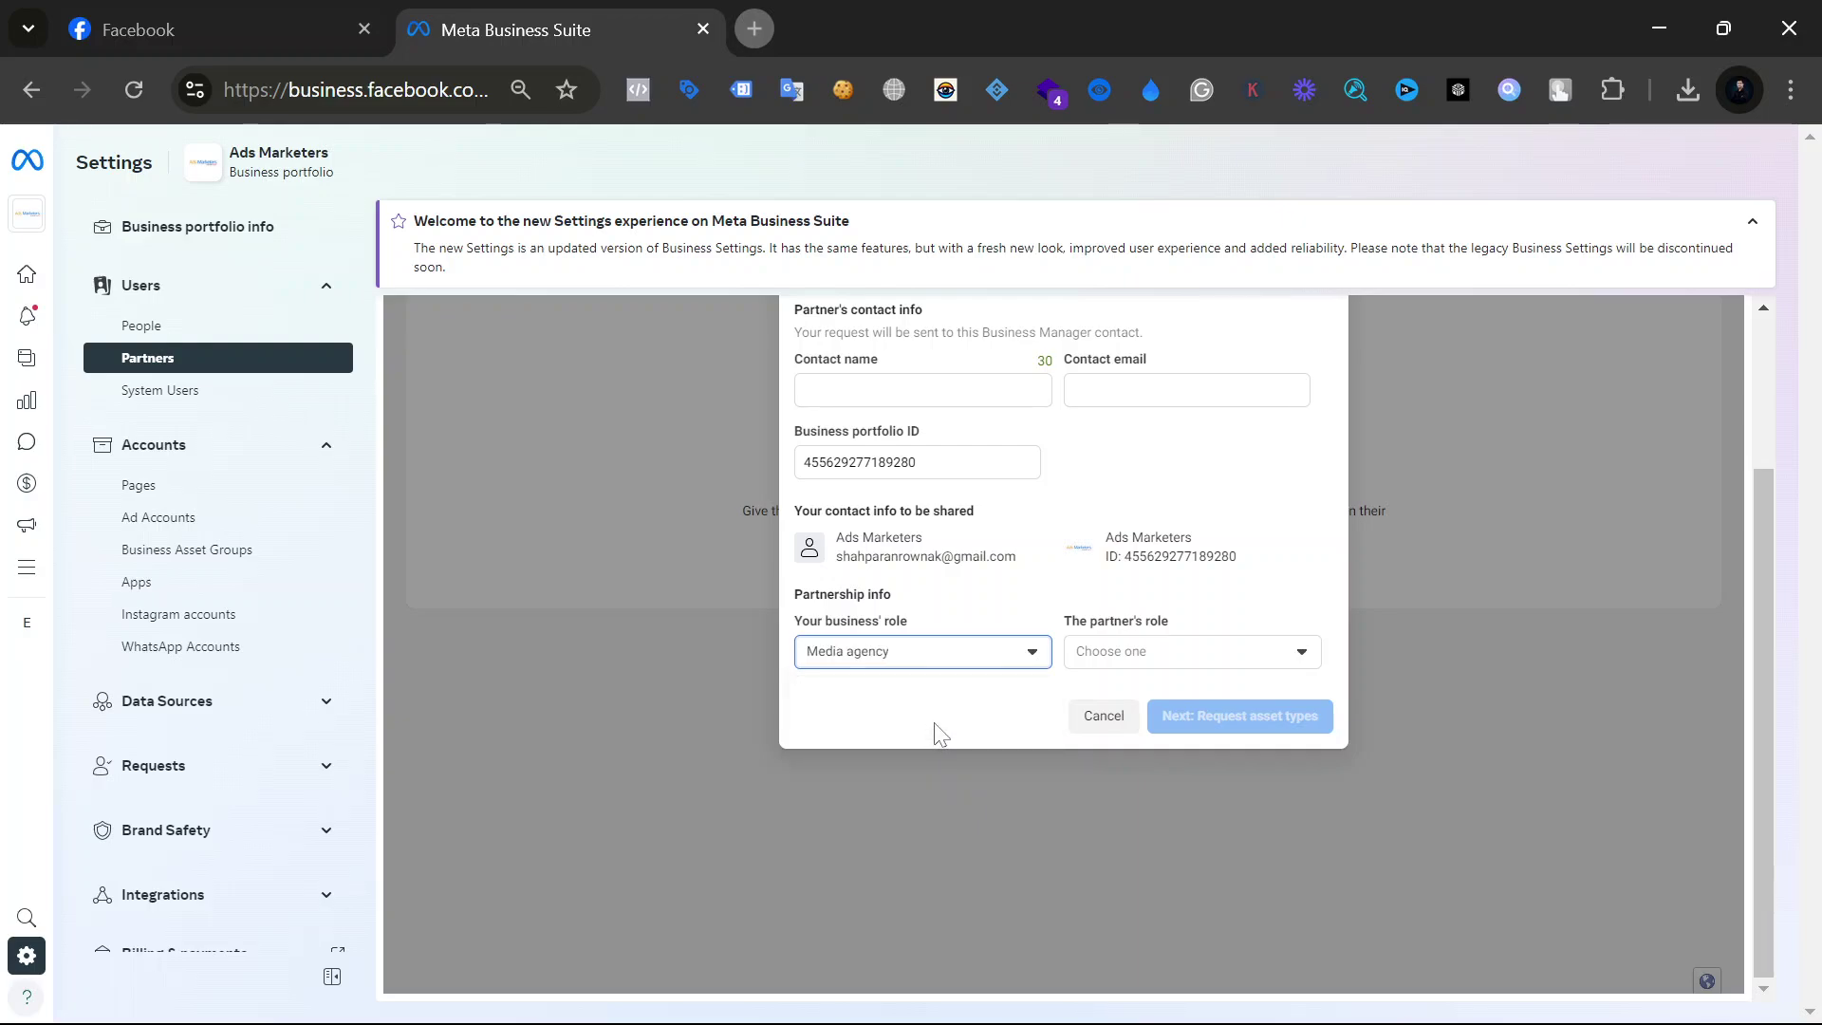
click(1143, 651)
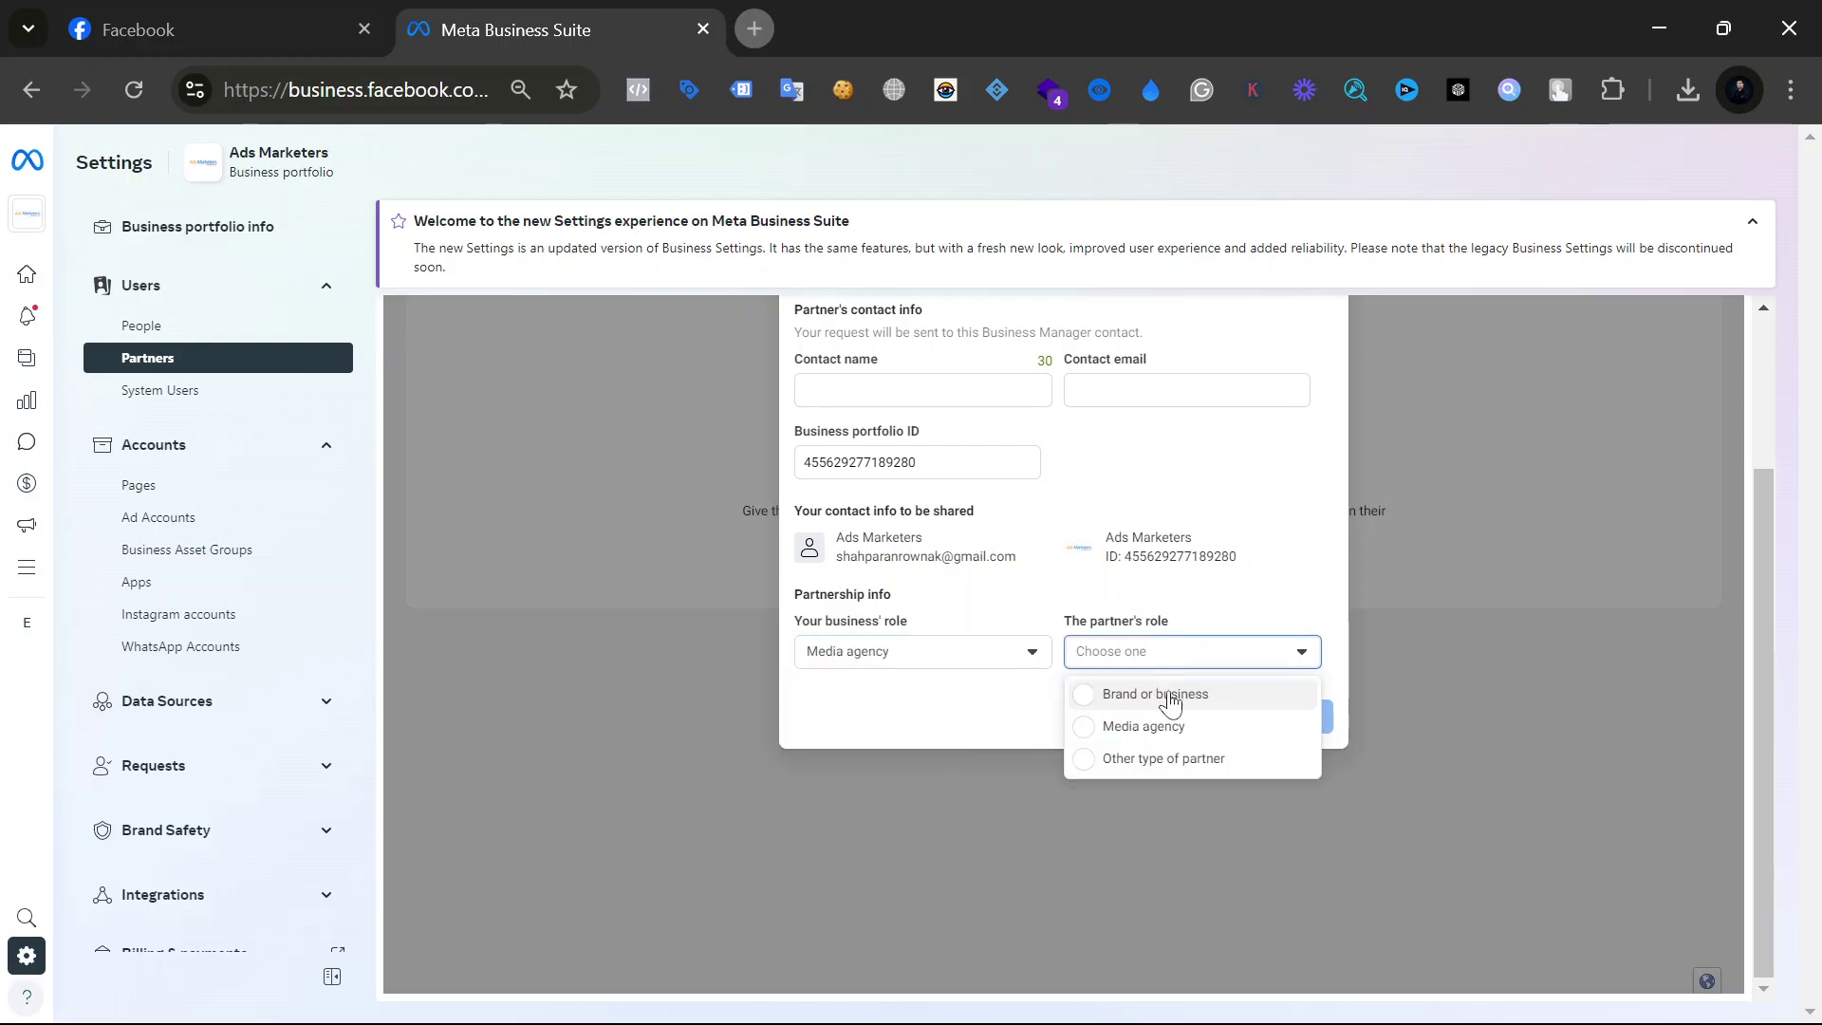
click(1130, 725)
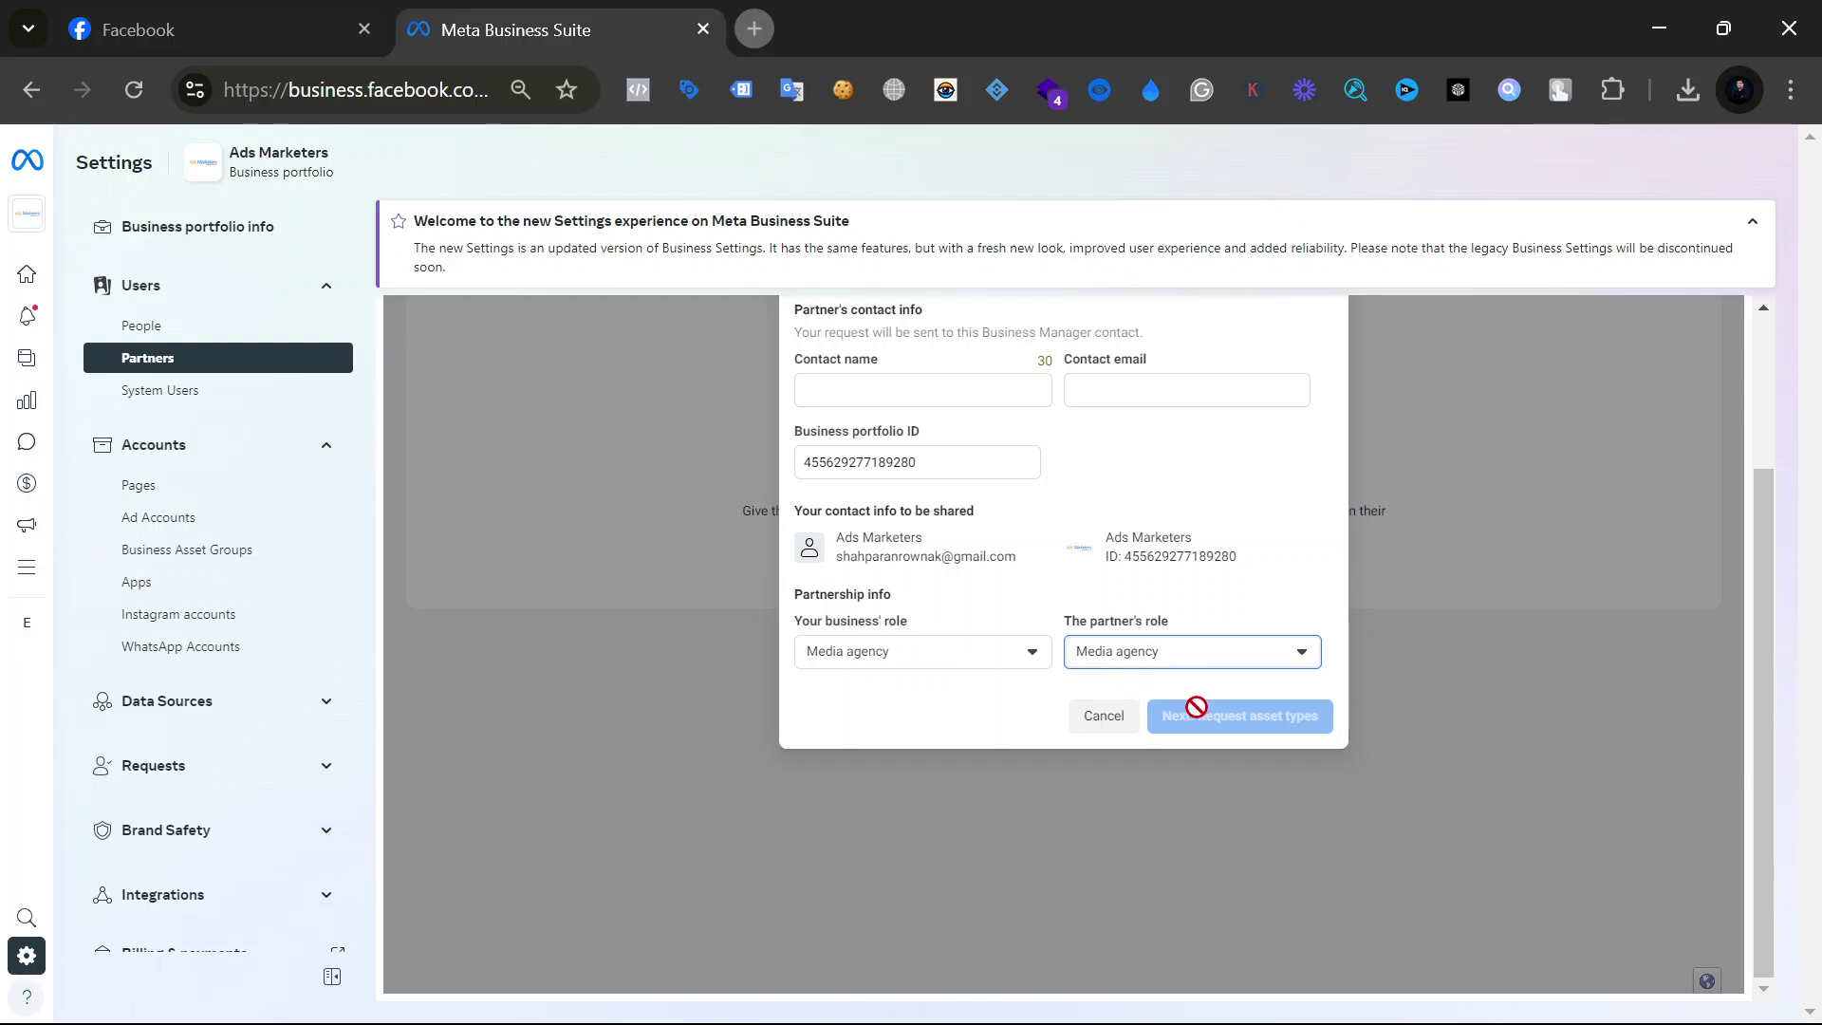
click(949, 390)
click(1209, 411)
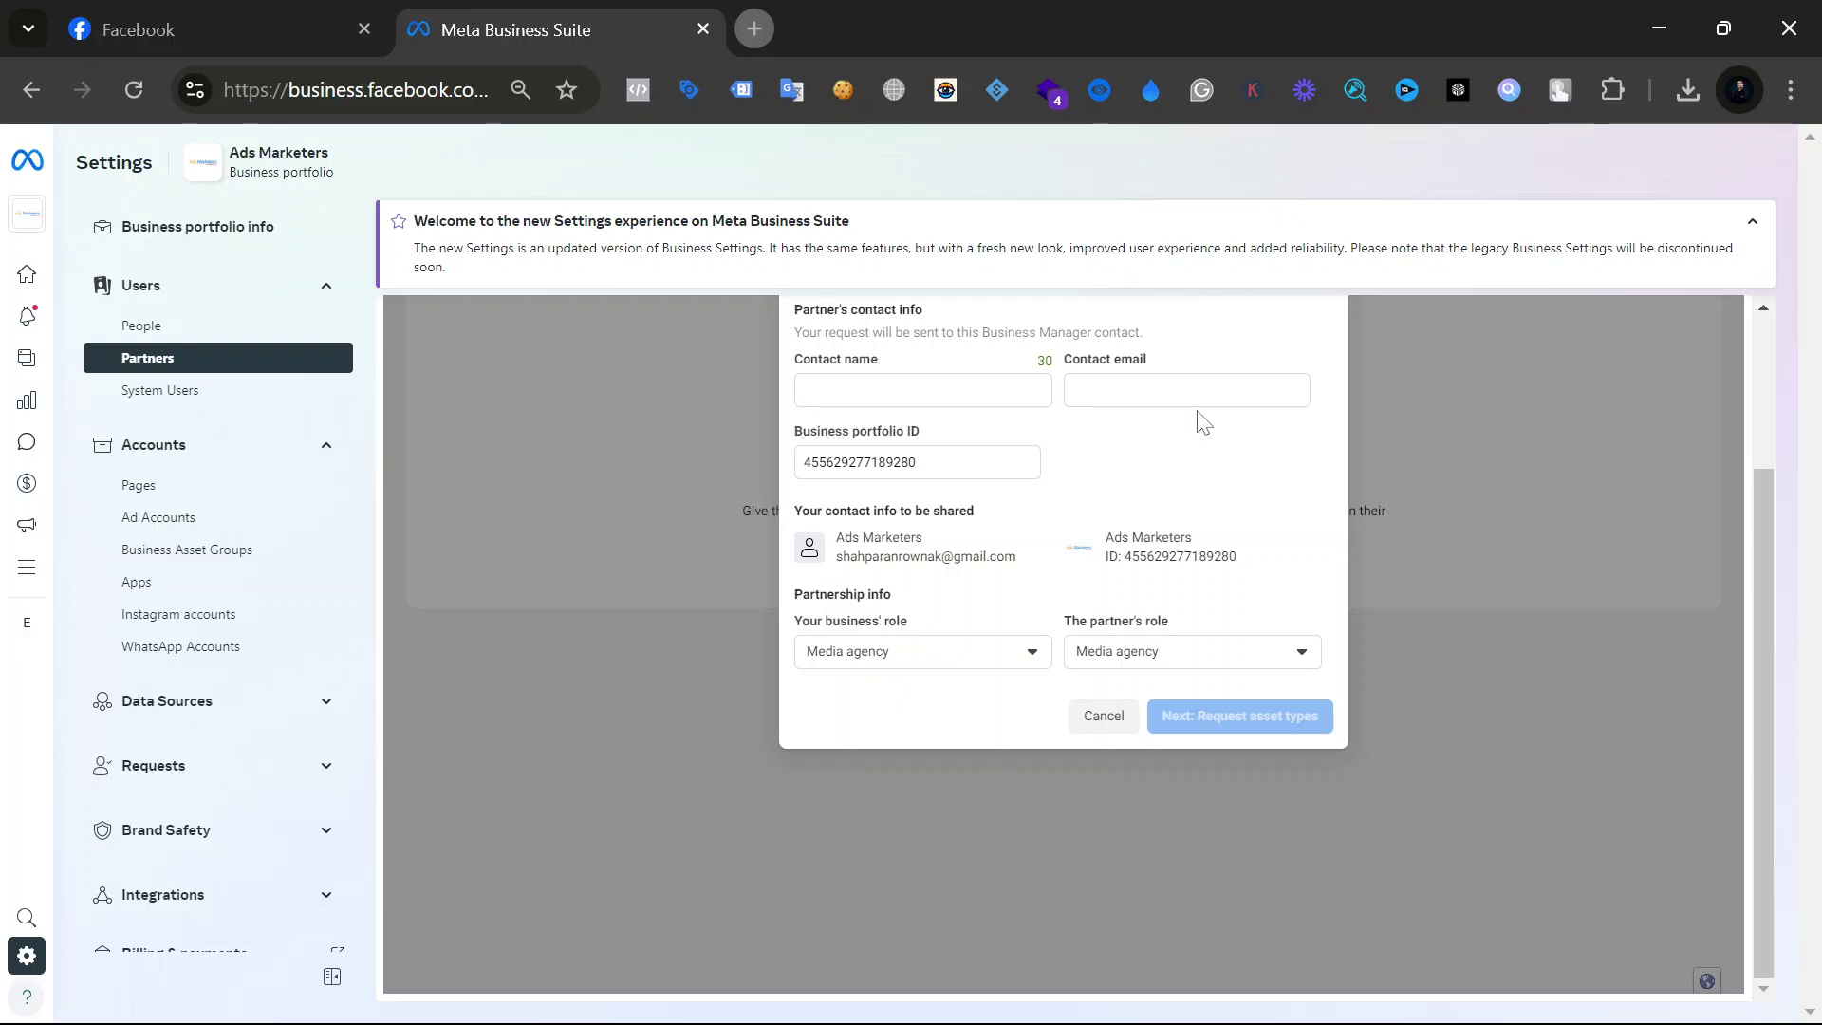
click(1103, 715)
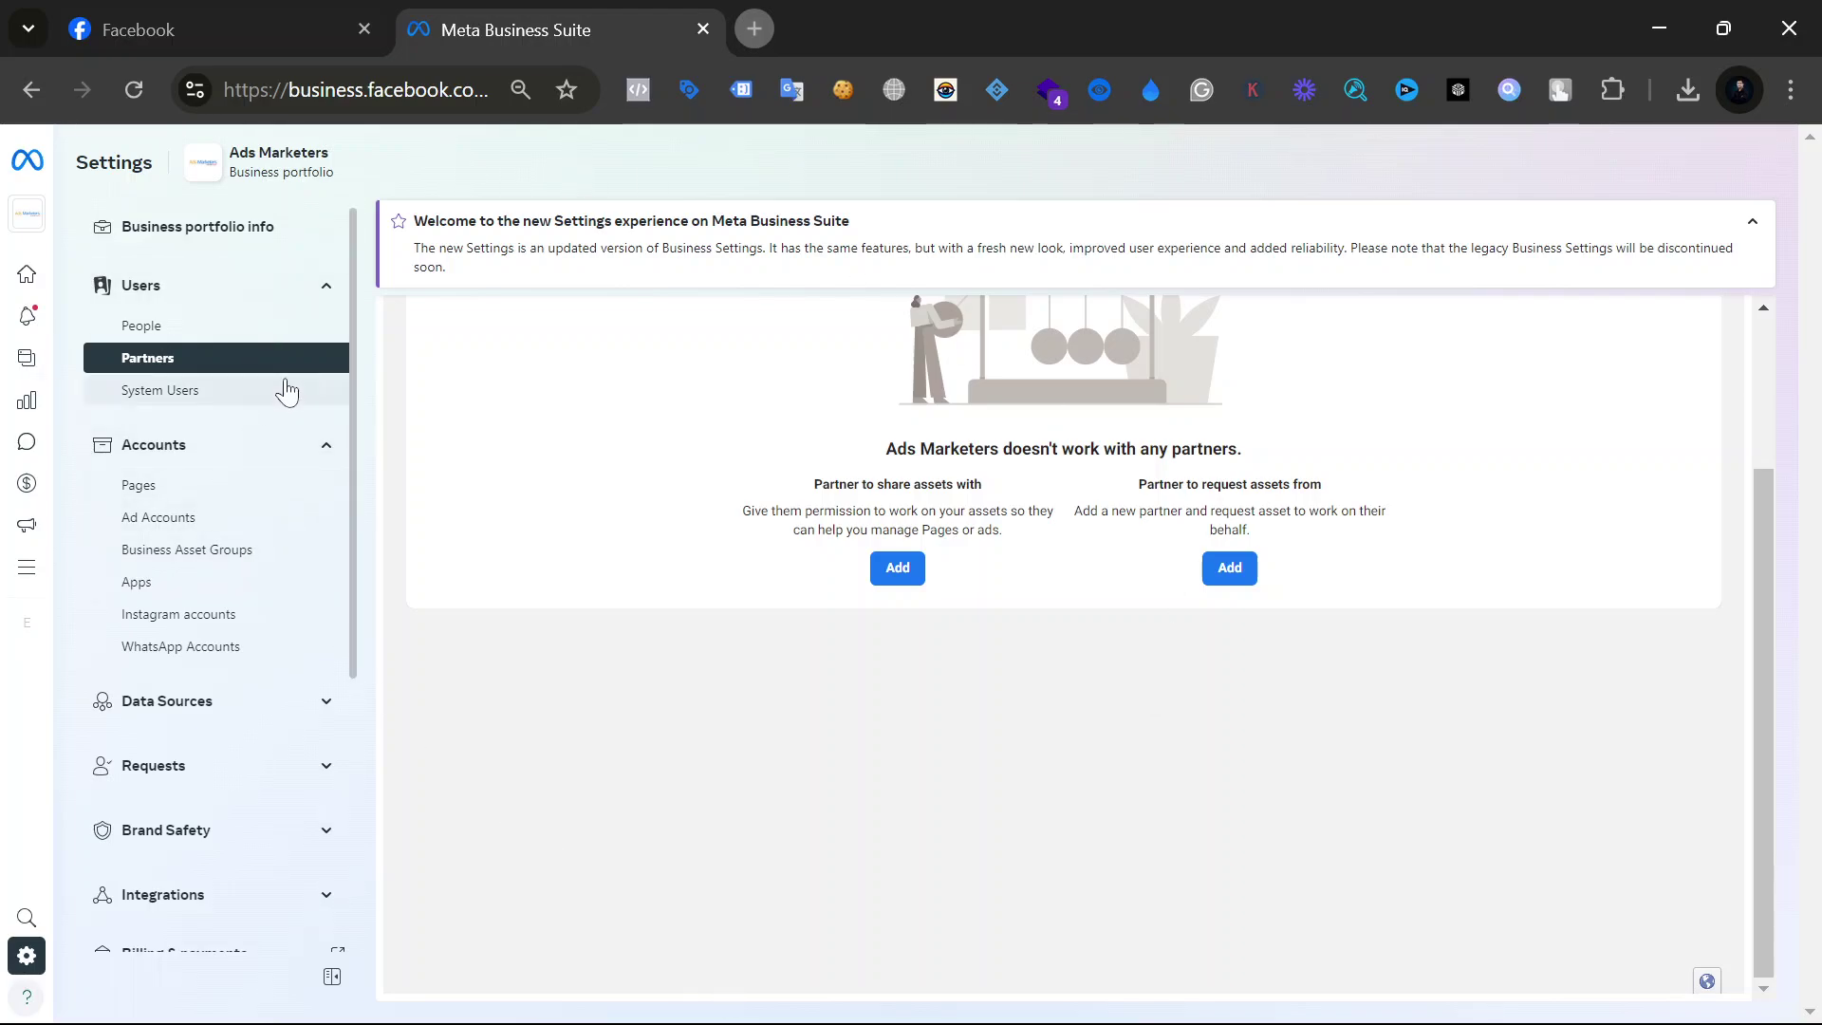
Step: Examine the Ads Marketers Page's settings and the form for requesting shared access to a Facebook Page, closing it without a request
click(235, 486)
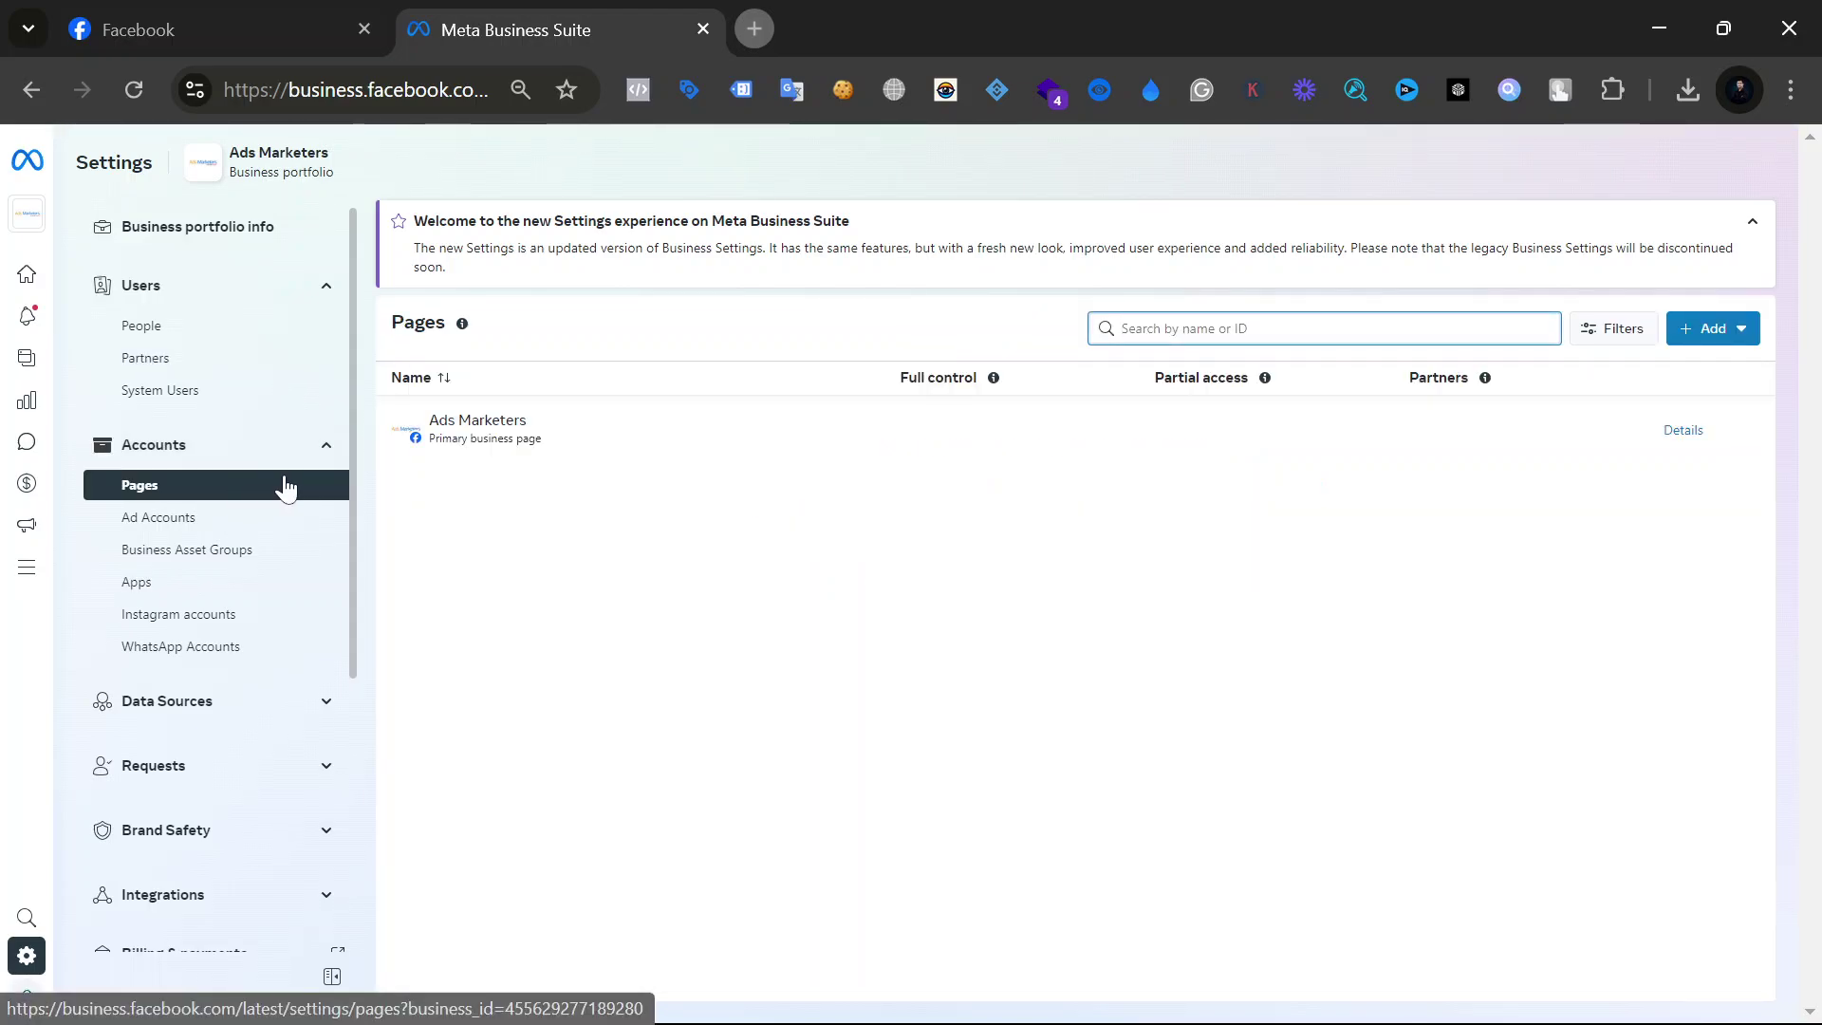
click(890, 441)
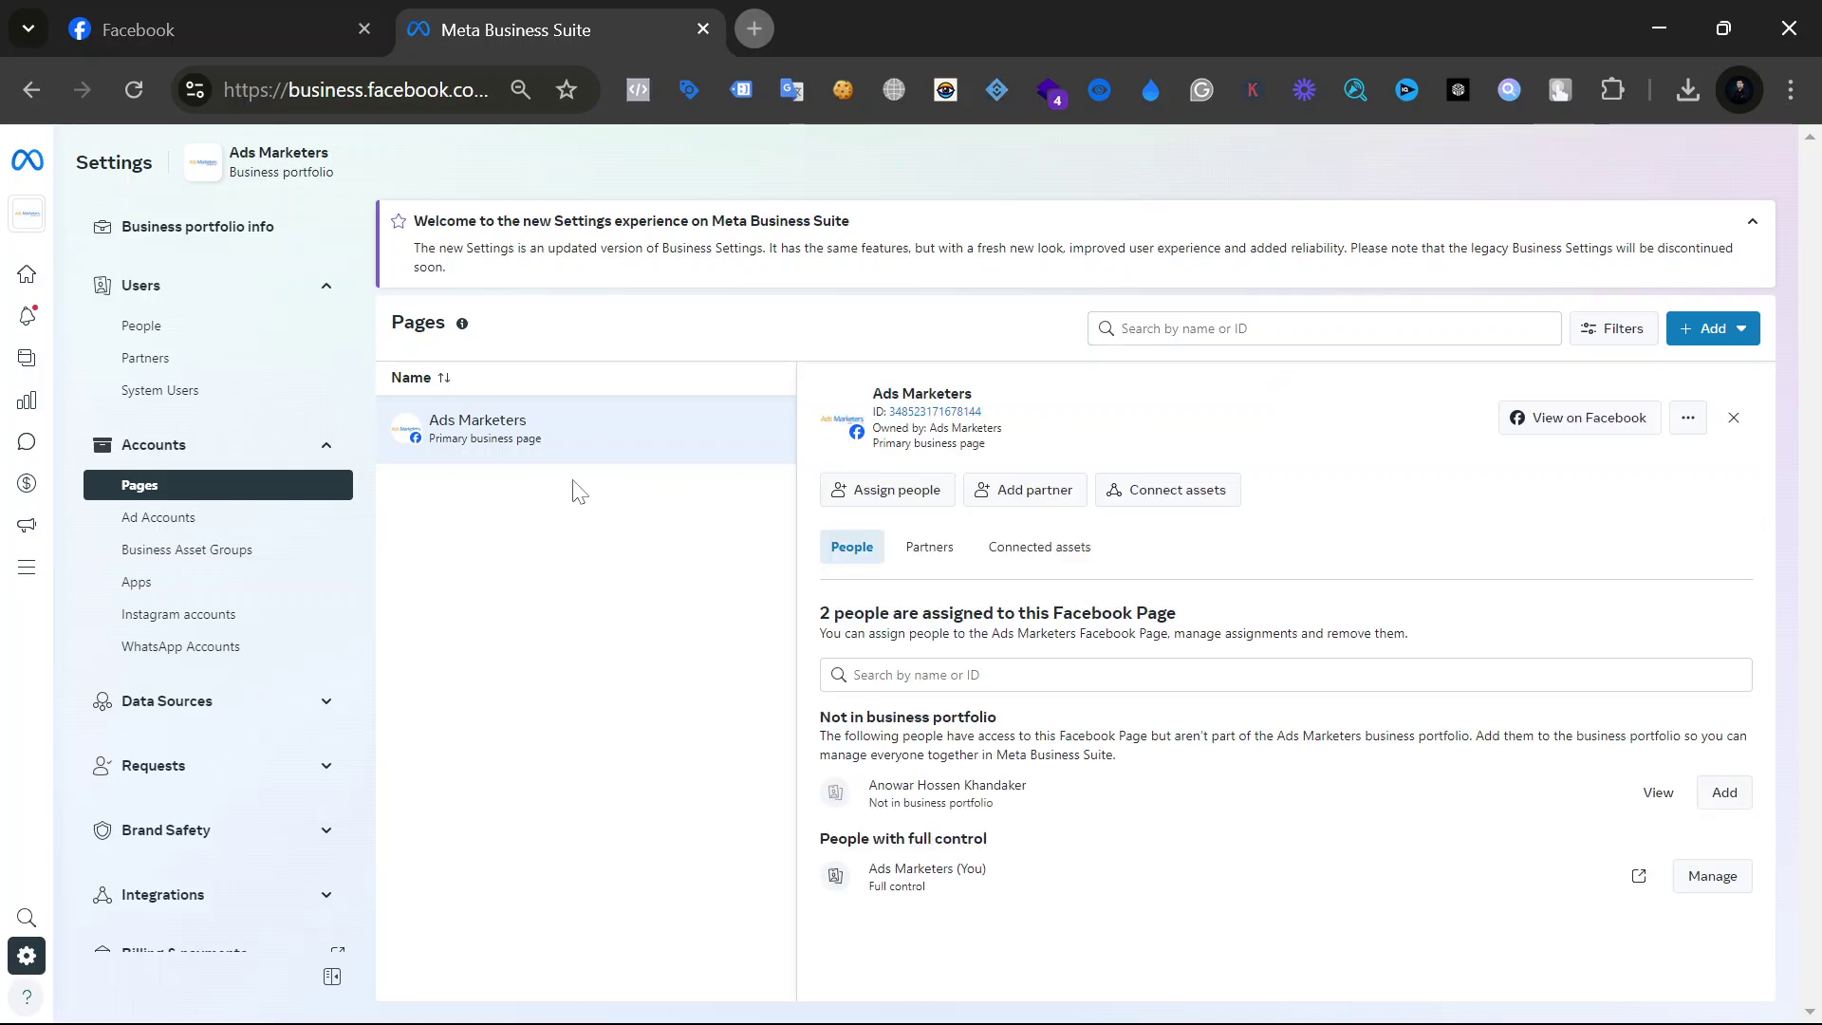
click(1705, 336)
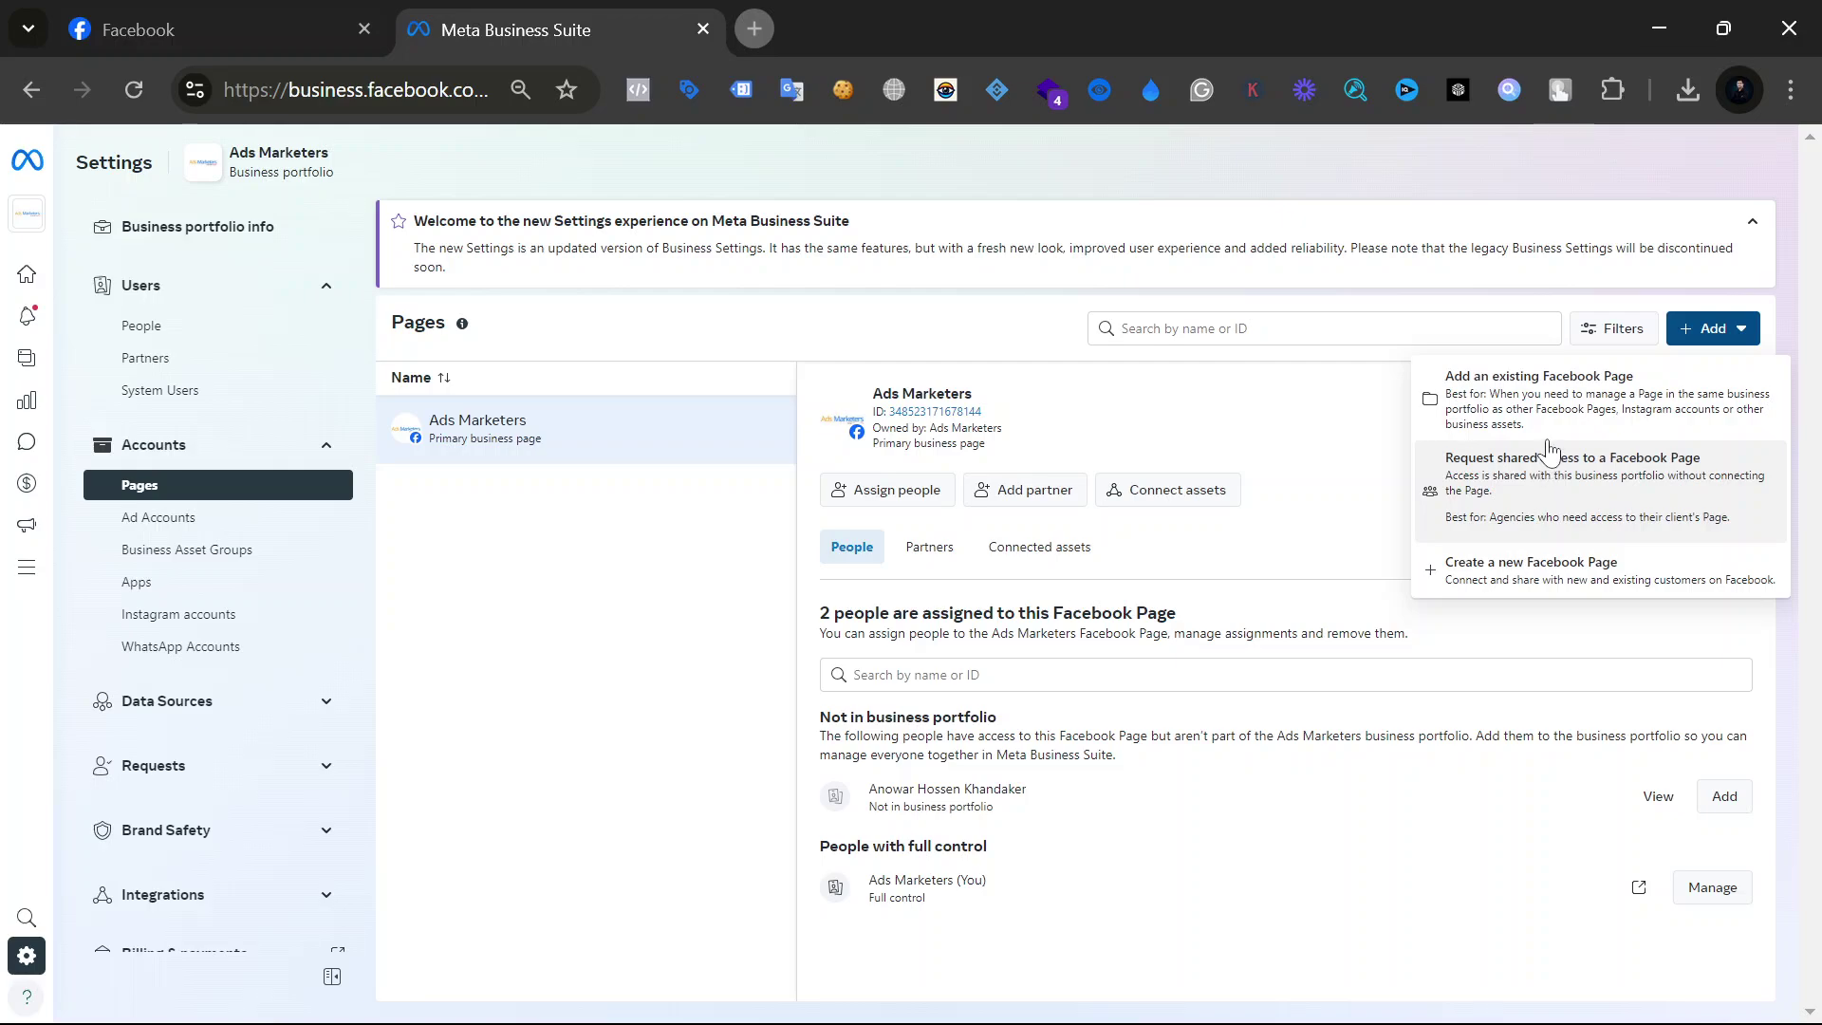
click(1451, 513)
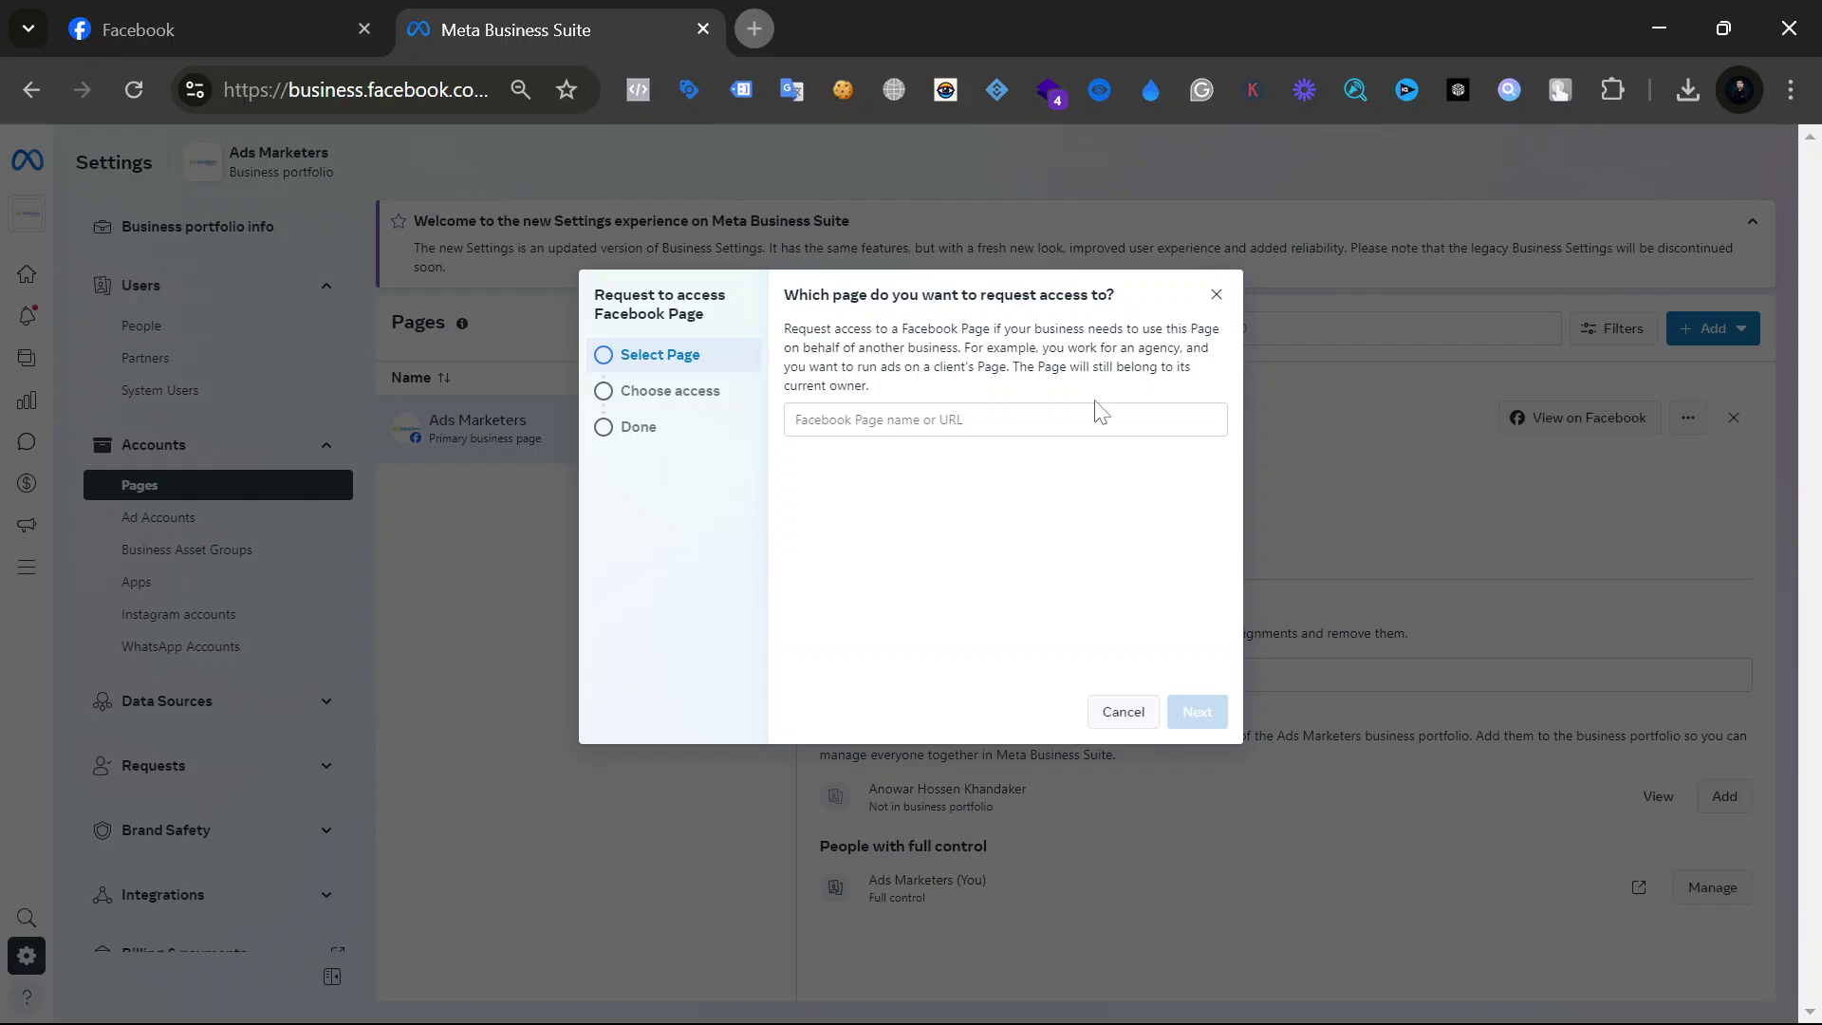
click(1044, 418)
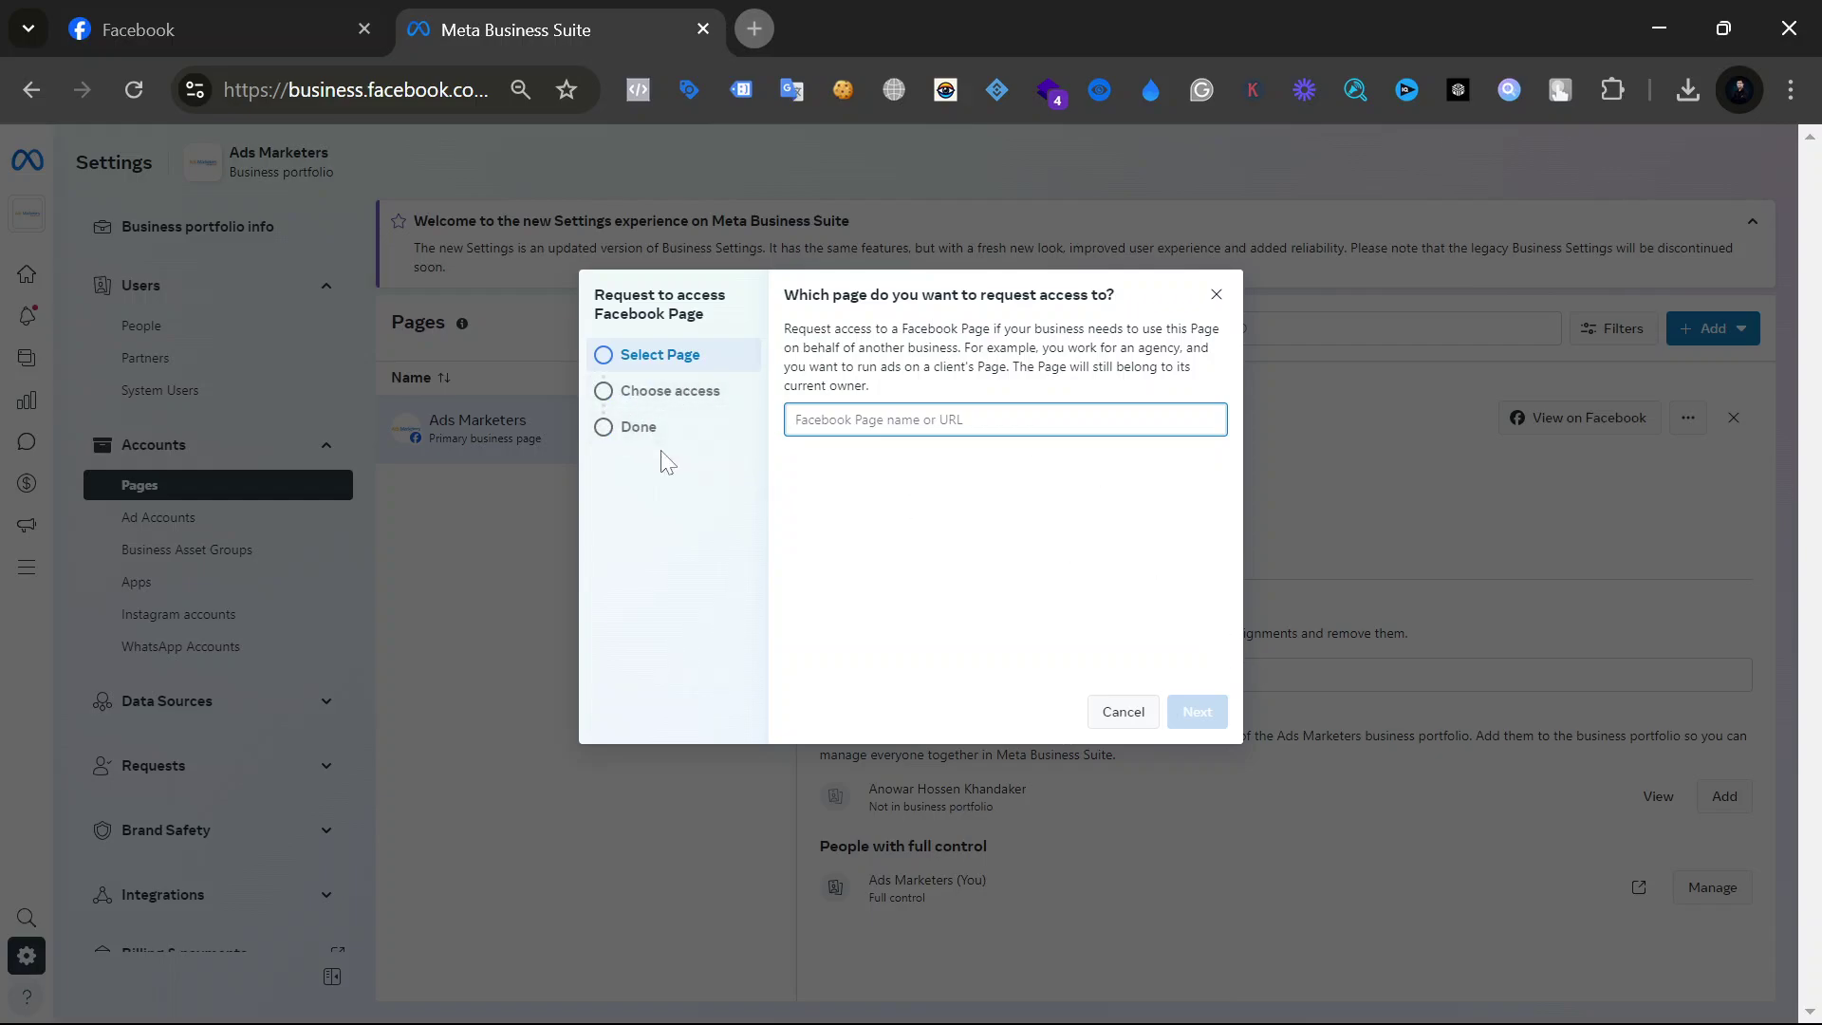
click(1219, 296)
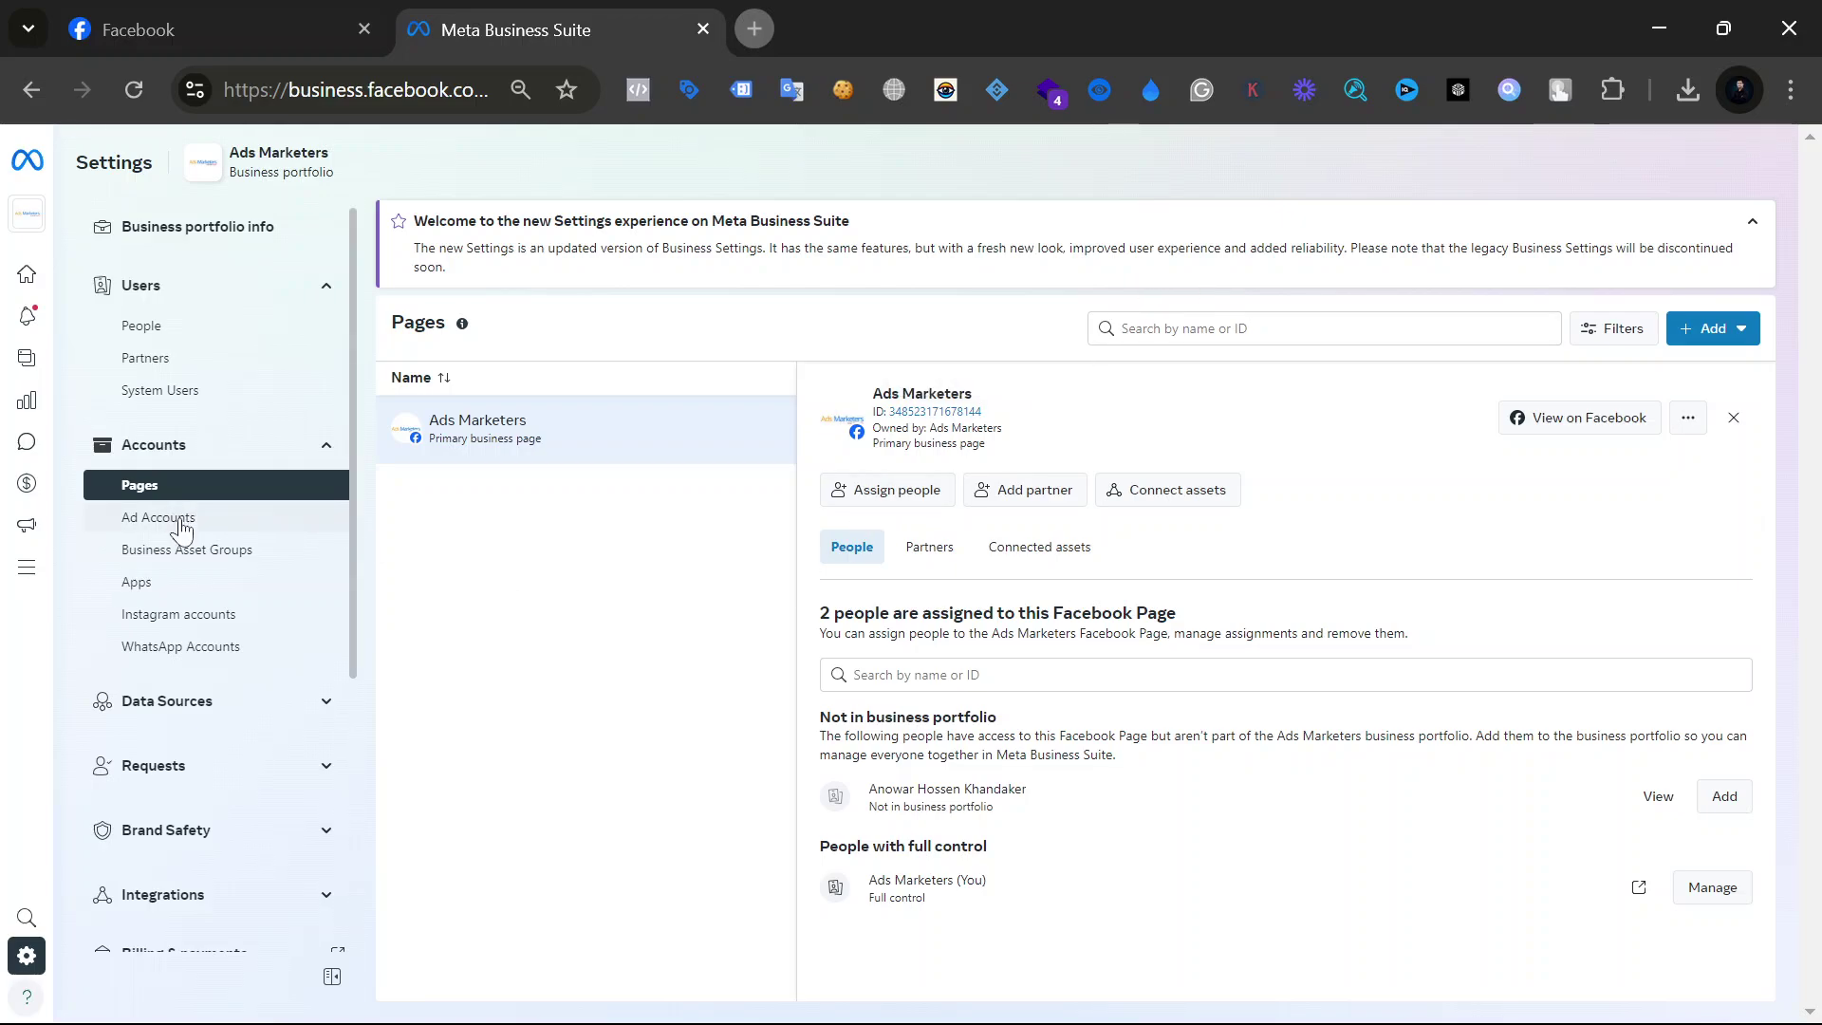
Step: Examine the Ads Marketers ad account and the options for adding an ad account, dismissing them without a choice
click(262, 513)
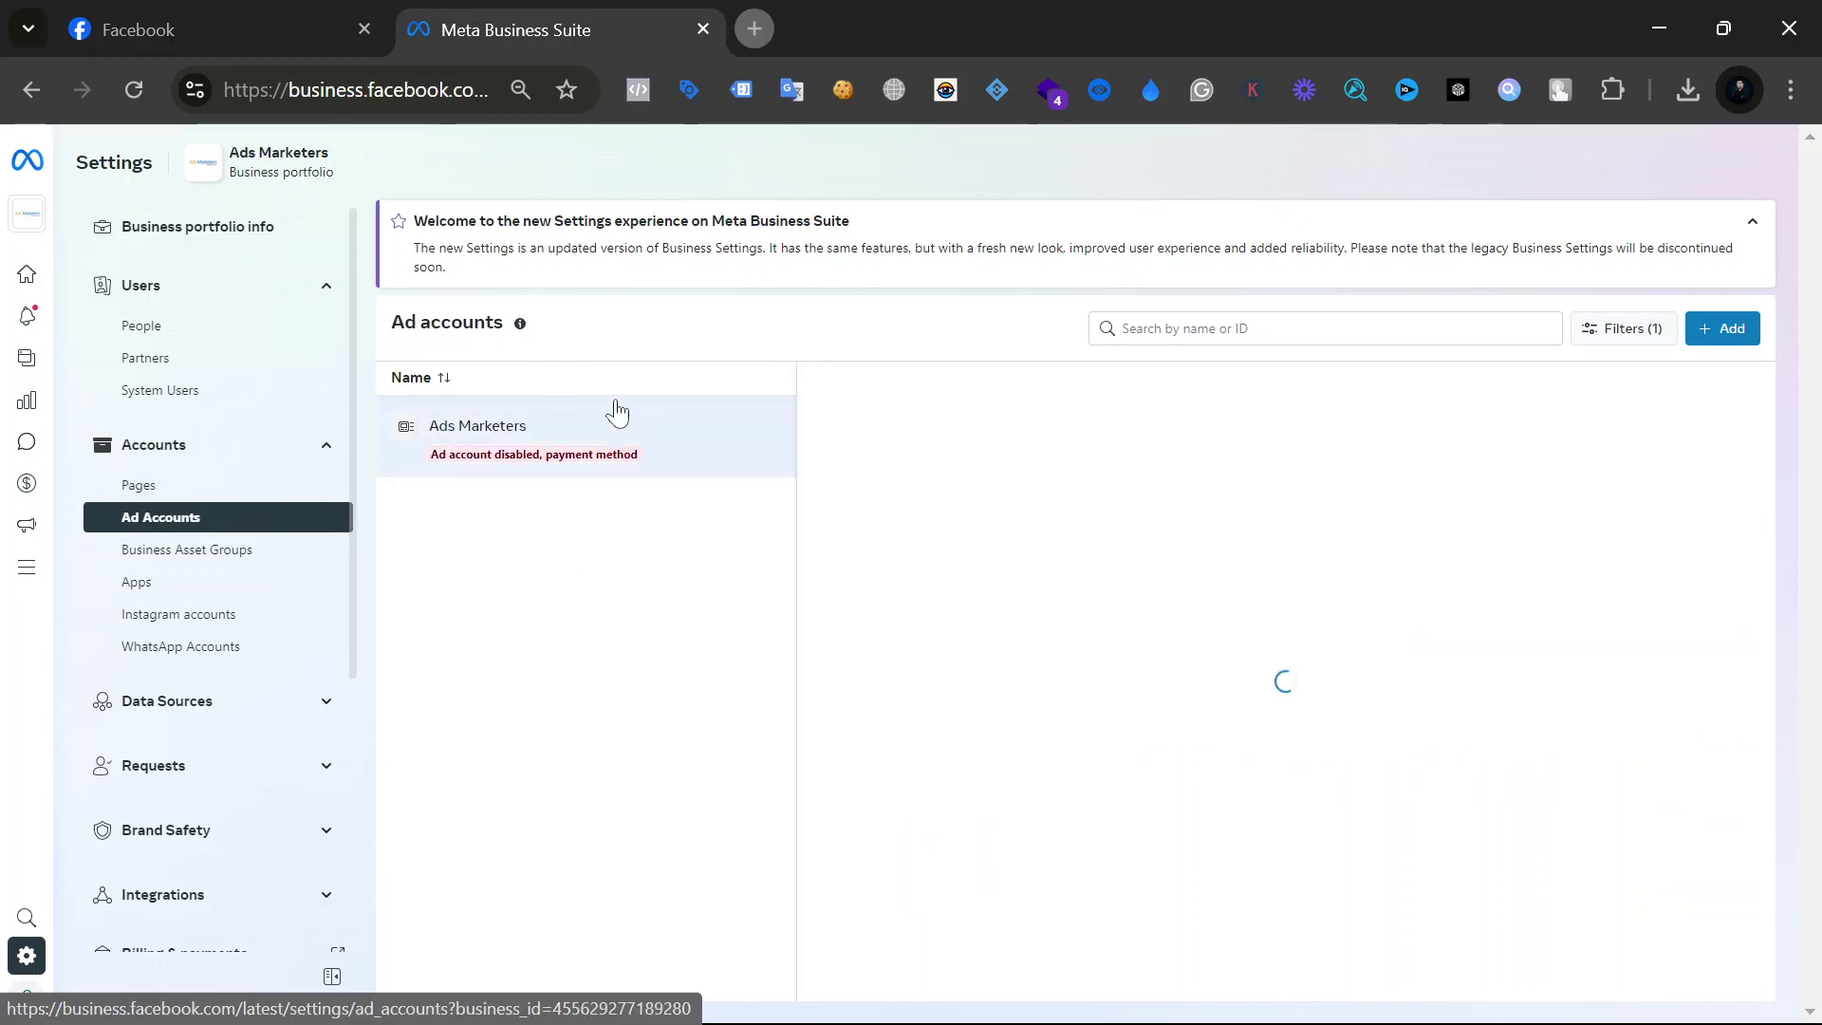
click(1722, 332)
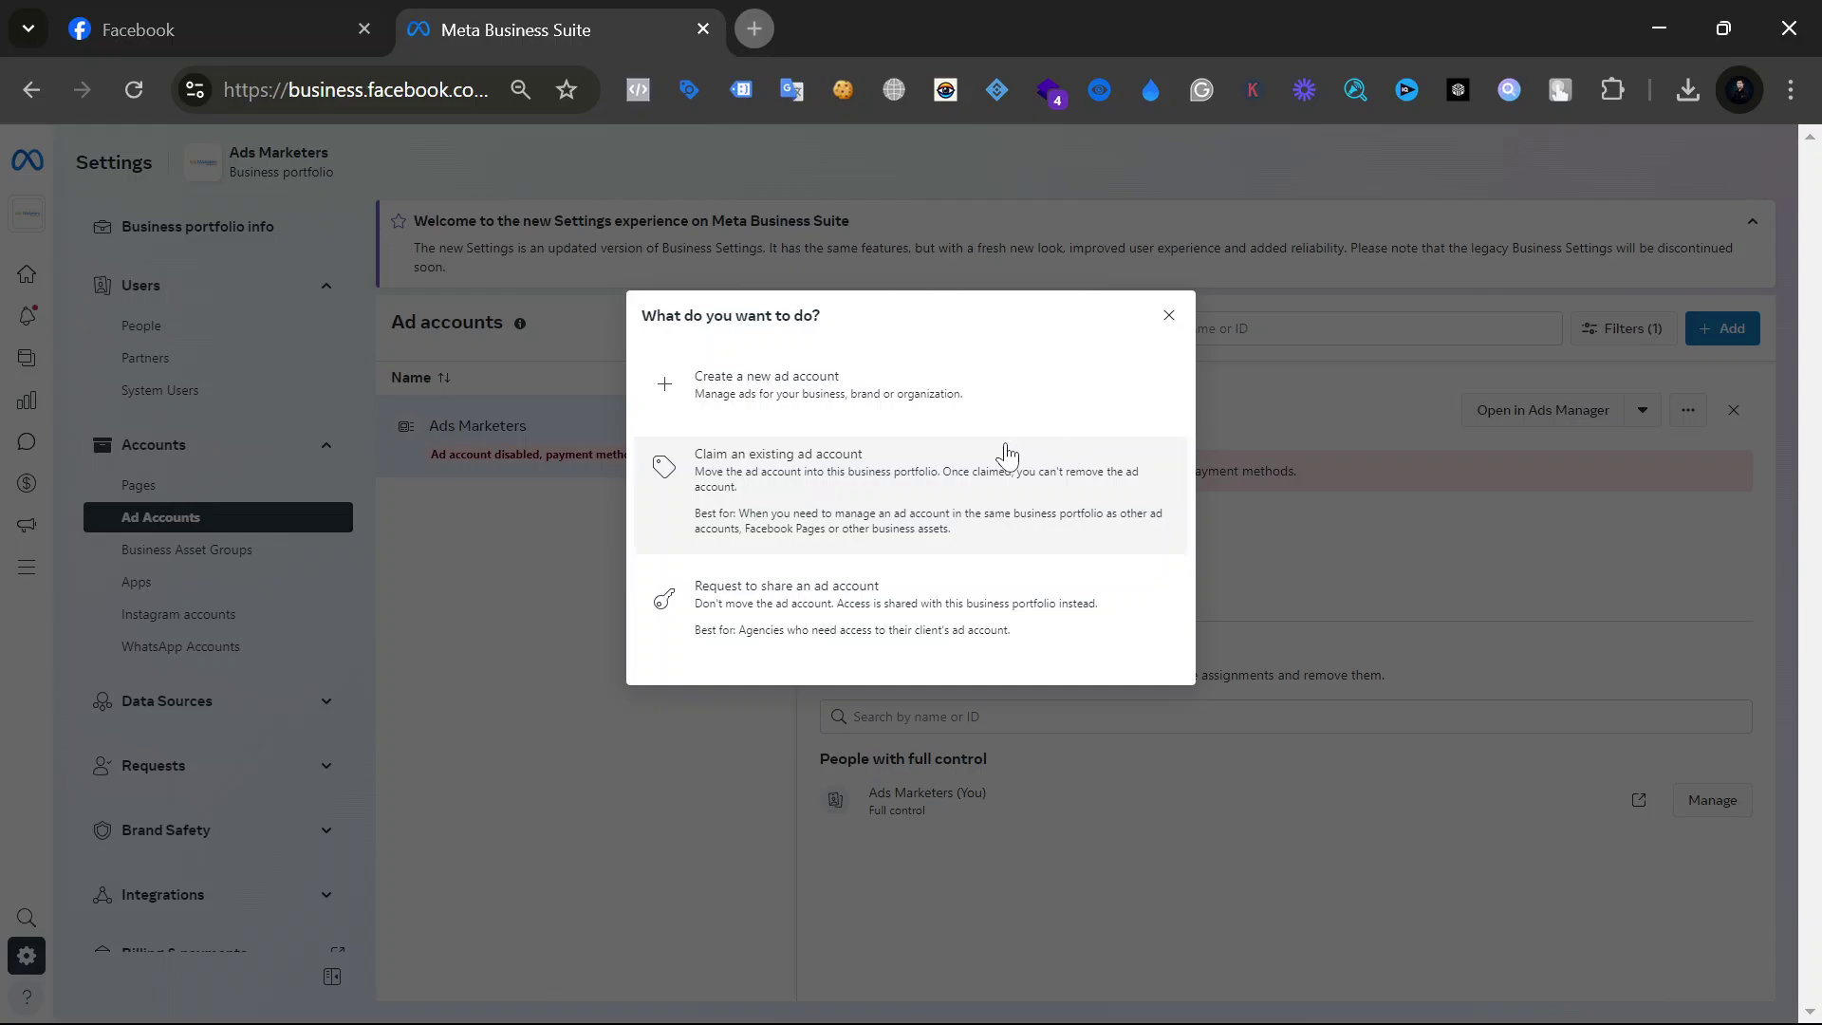
click(547, 475)
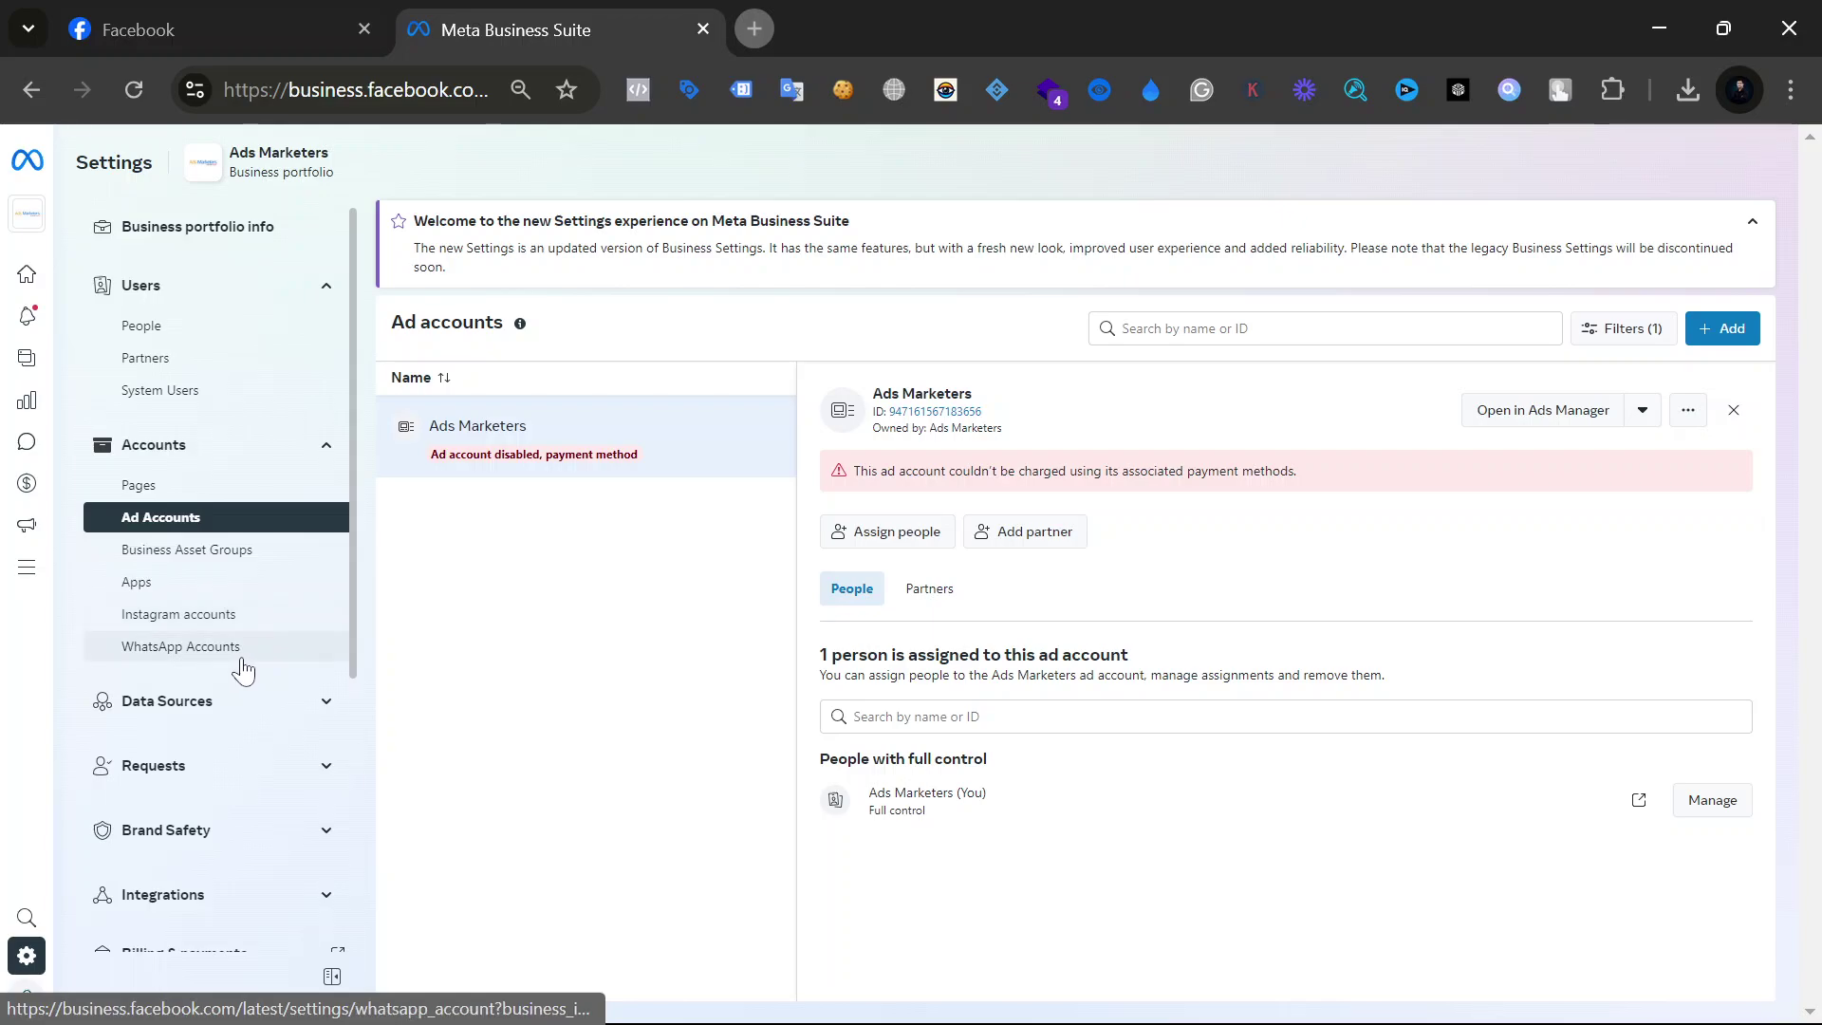
Step: Examine the Pixels page among the portfolio's data sources and read where Pixel IDs are now located
click(245, 724)
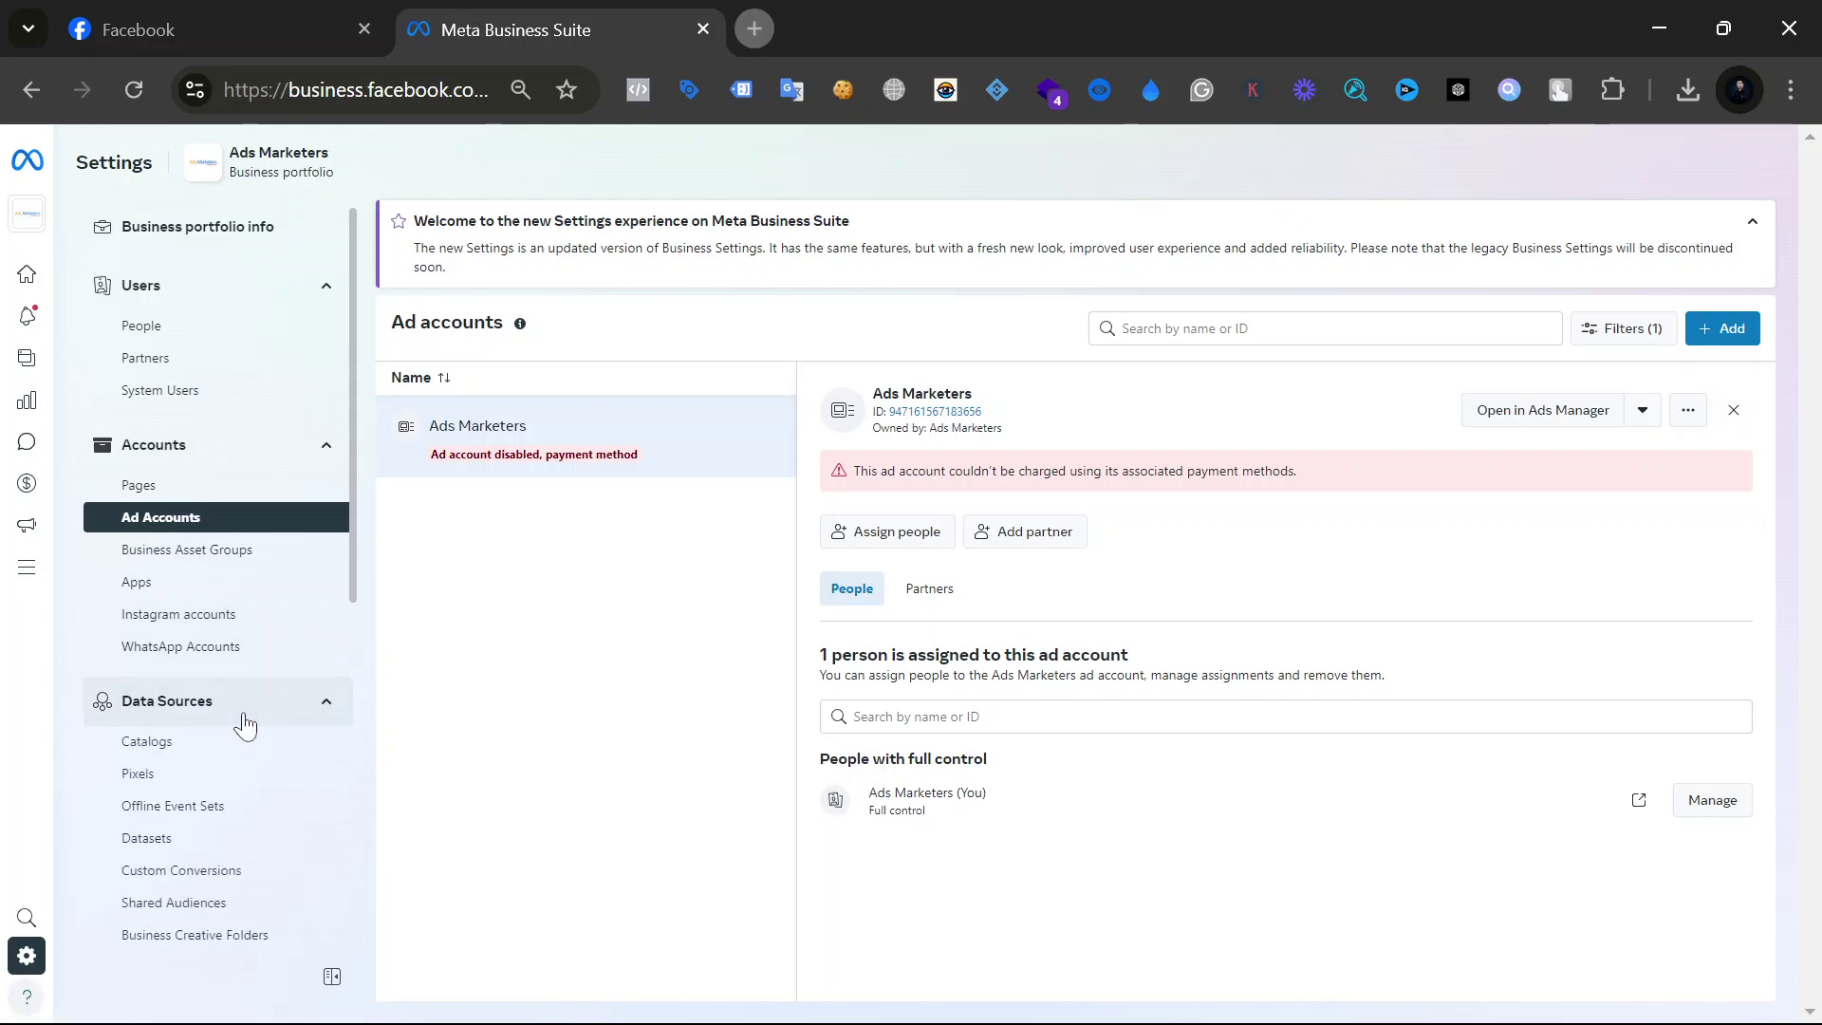
scroll(236, 704, down, 1)
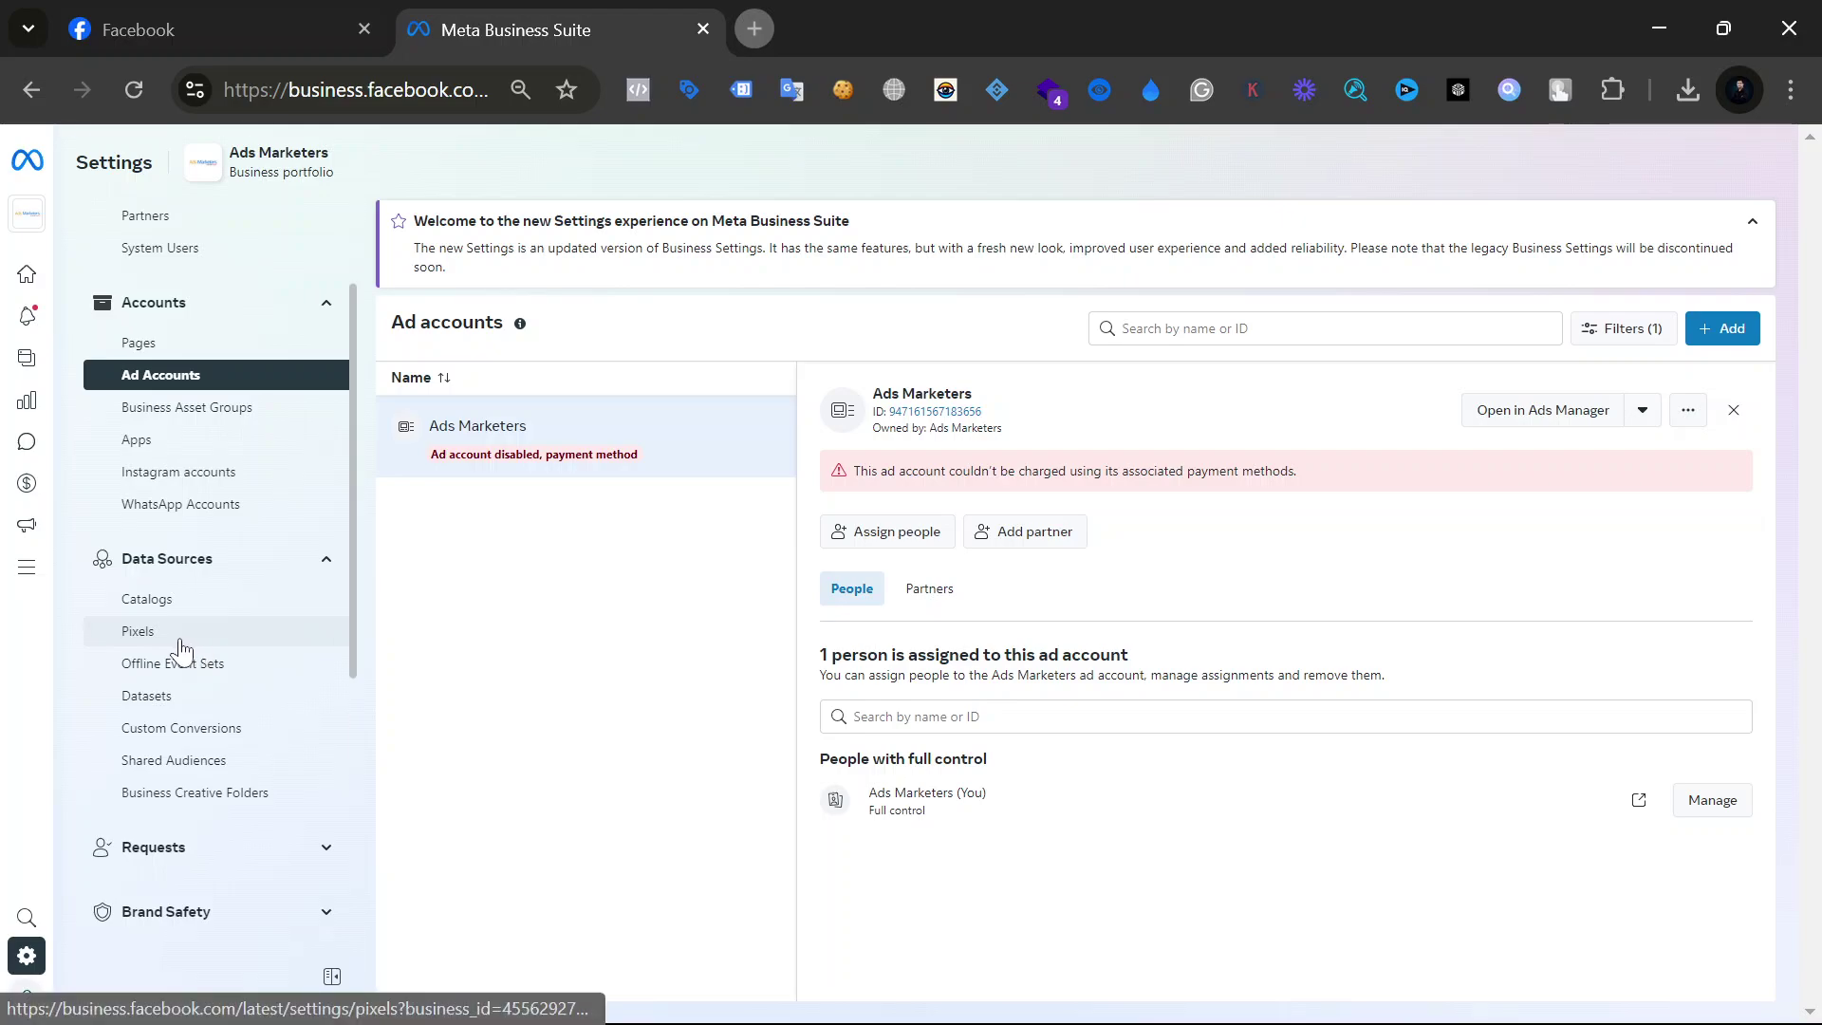
click(246, 642)
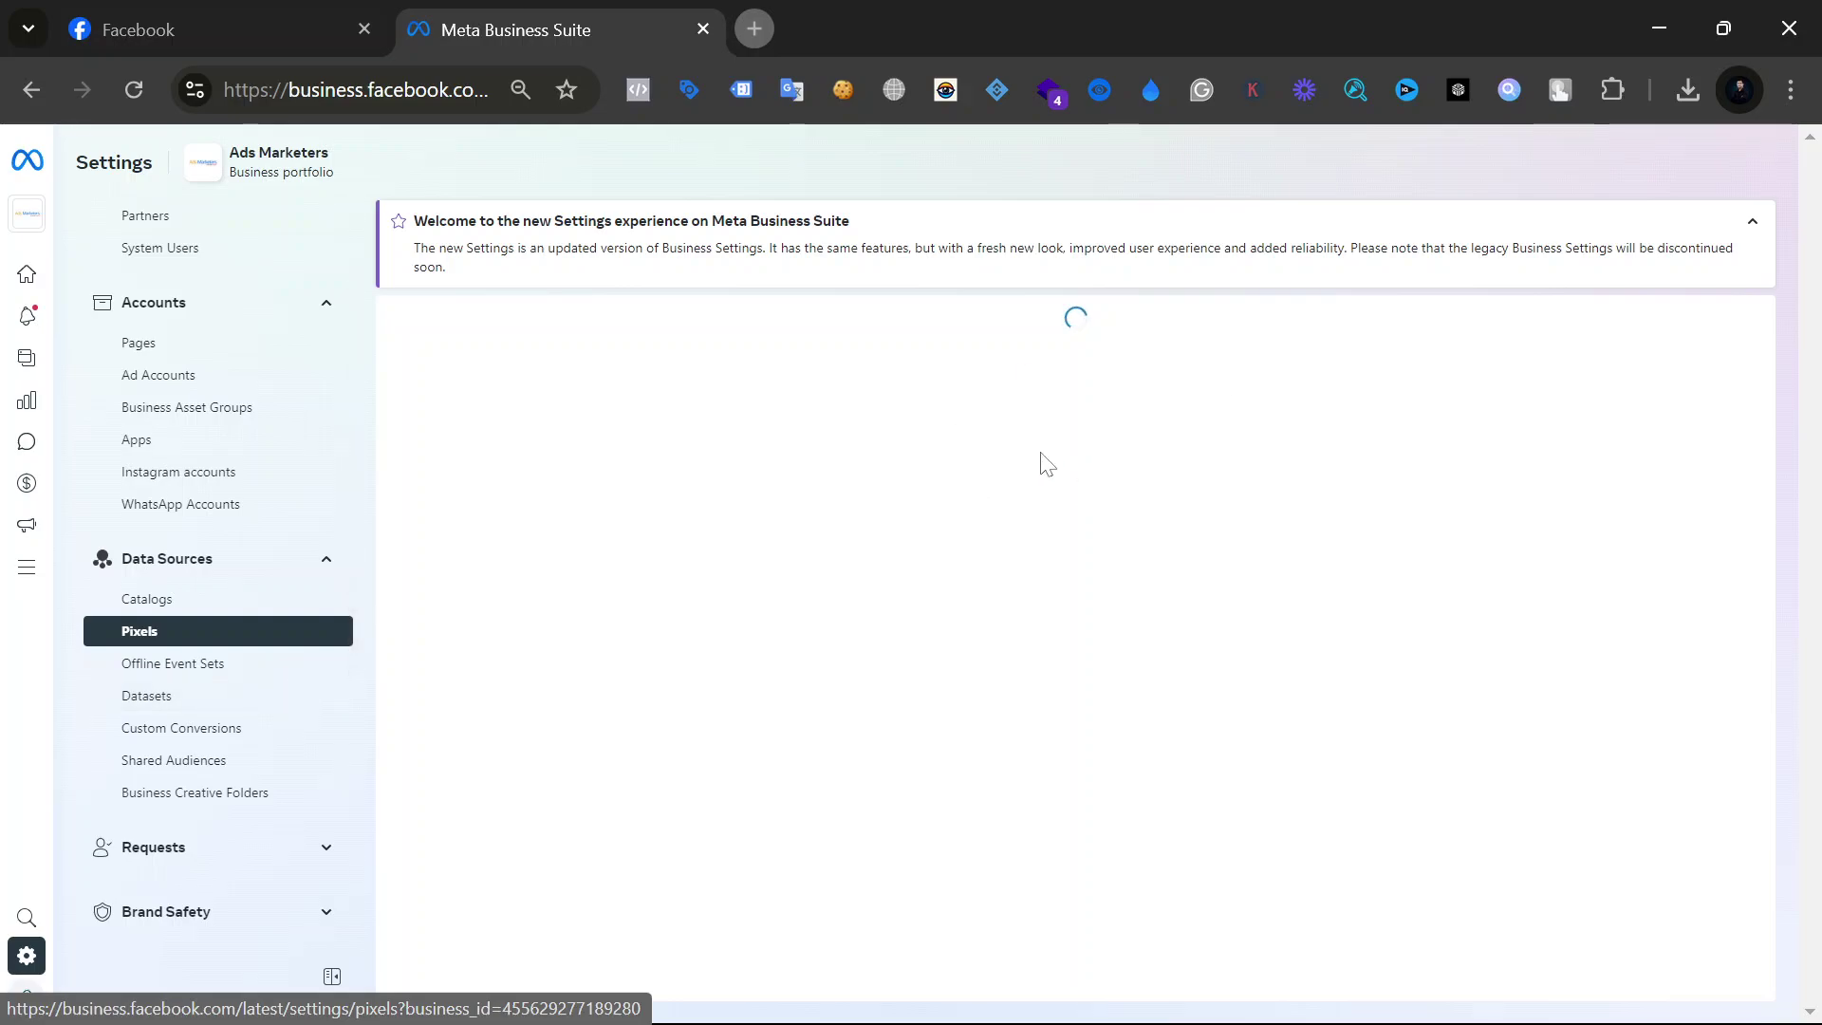
drag(932, 669, 1221, 675)
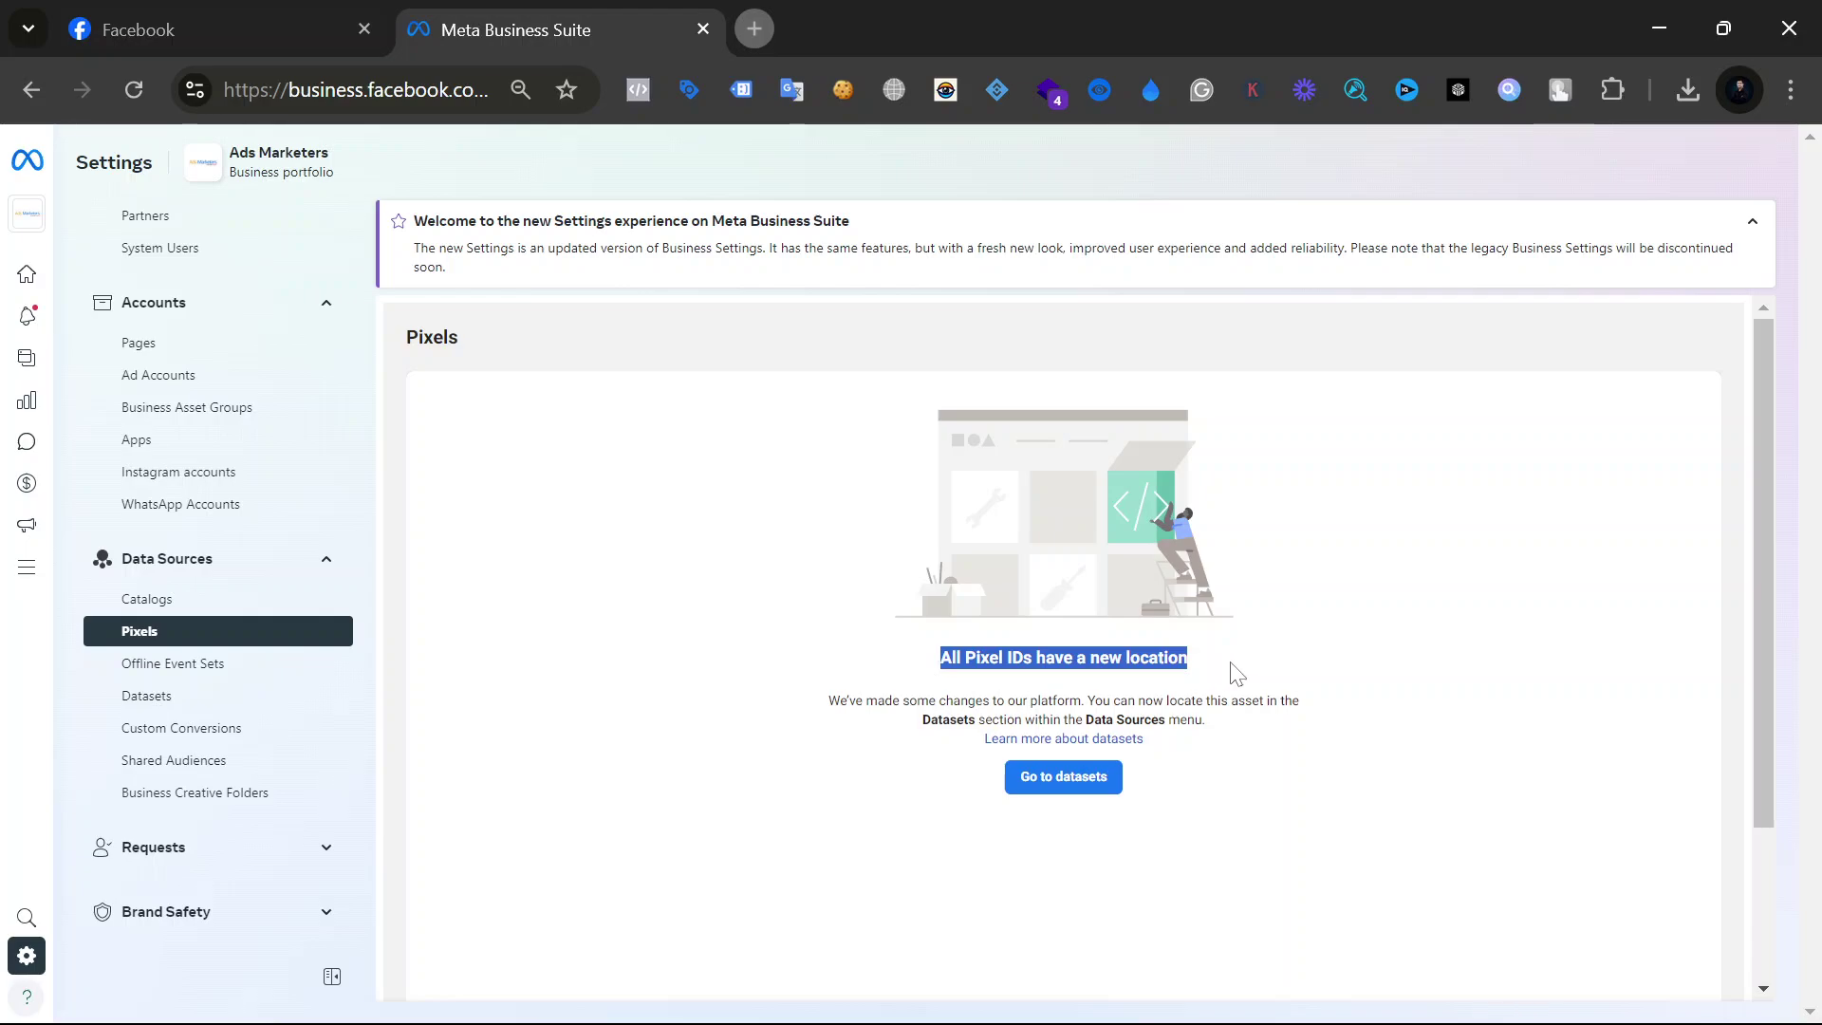
click(958, 743)
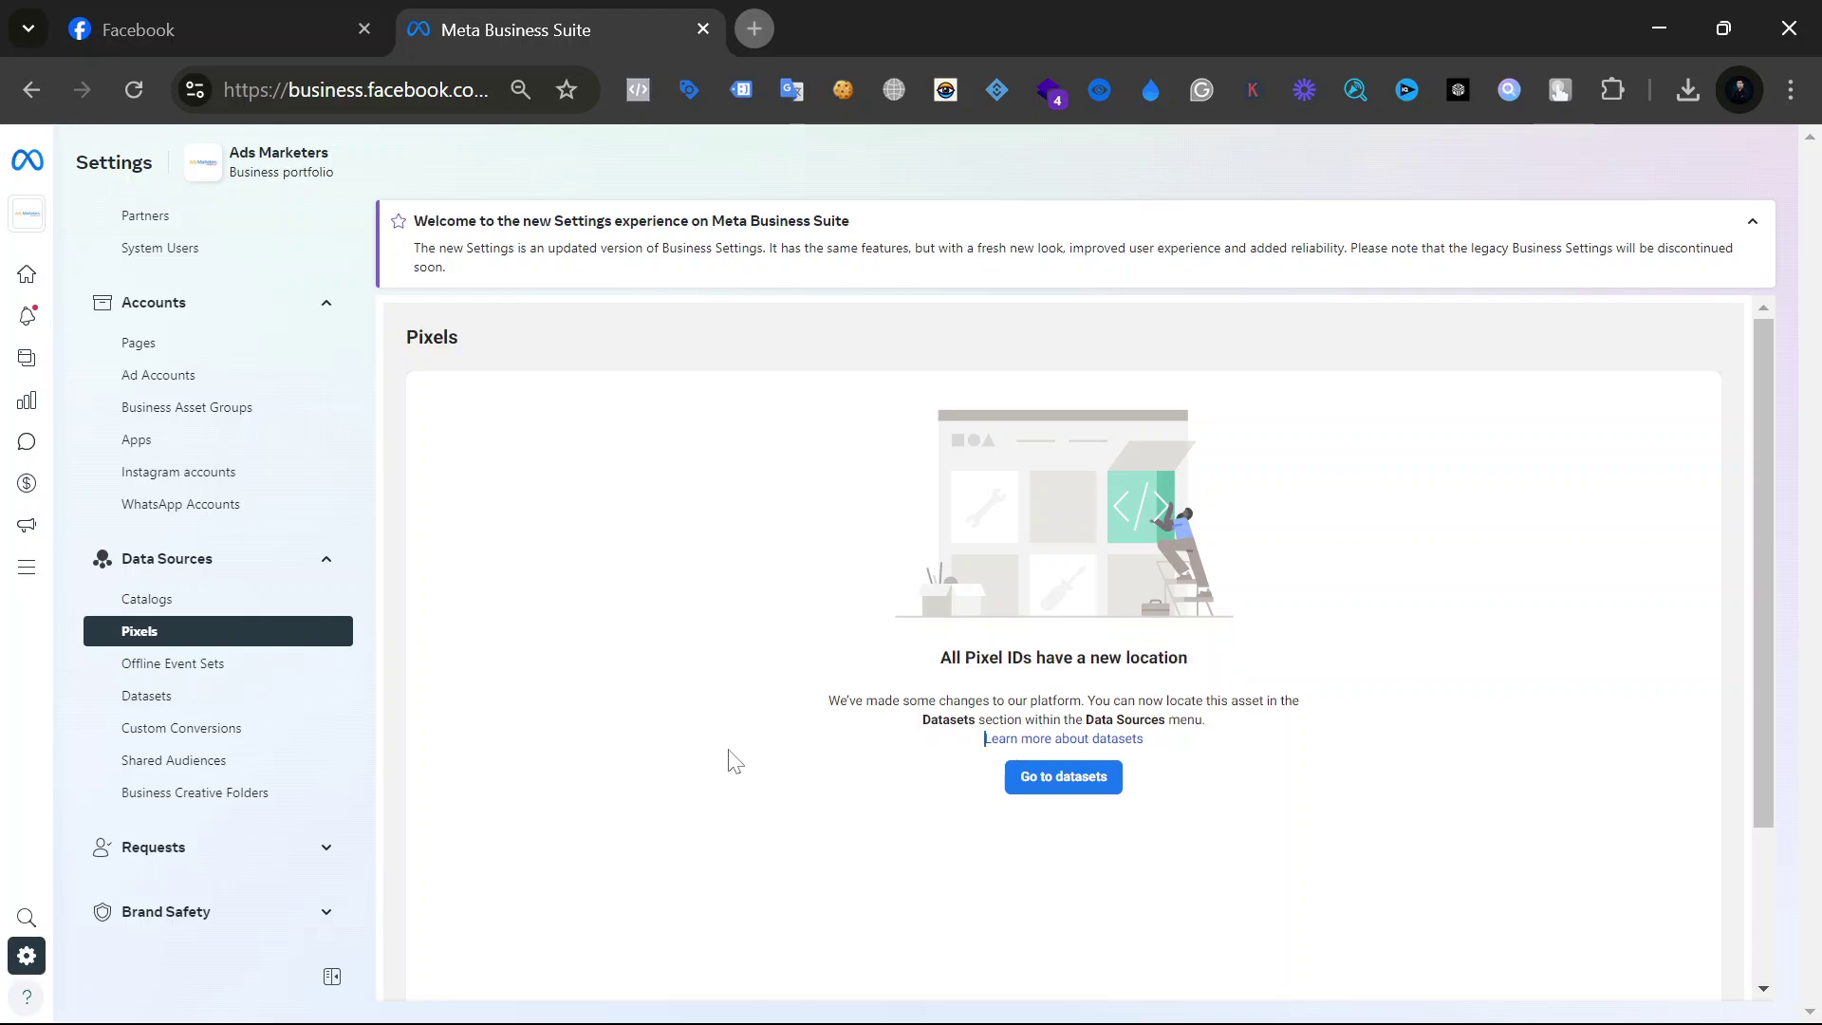
Step: Examine the portfolio's Datasets page and the form for creating a new dataset, closing it without creating one
click(368, 693)
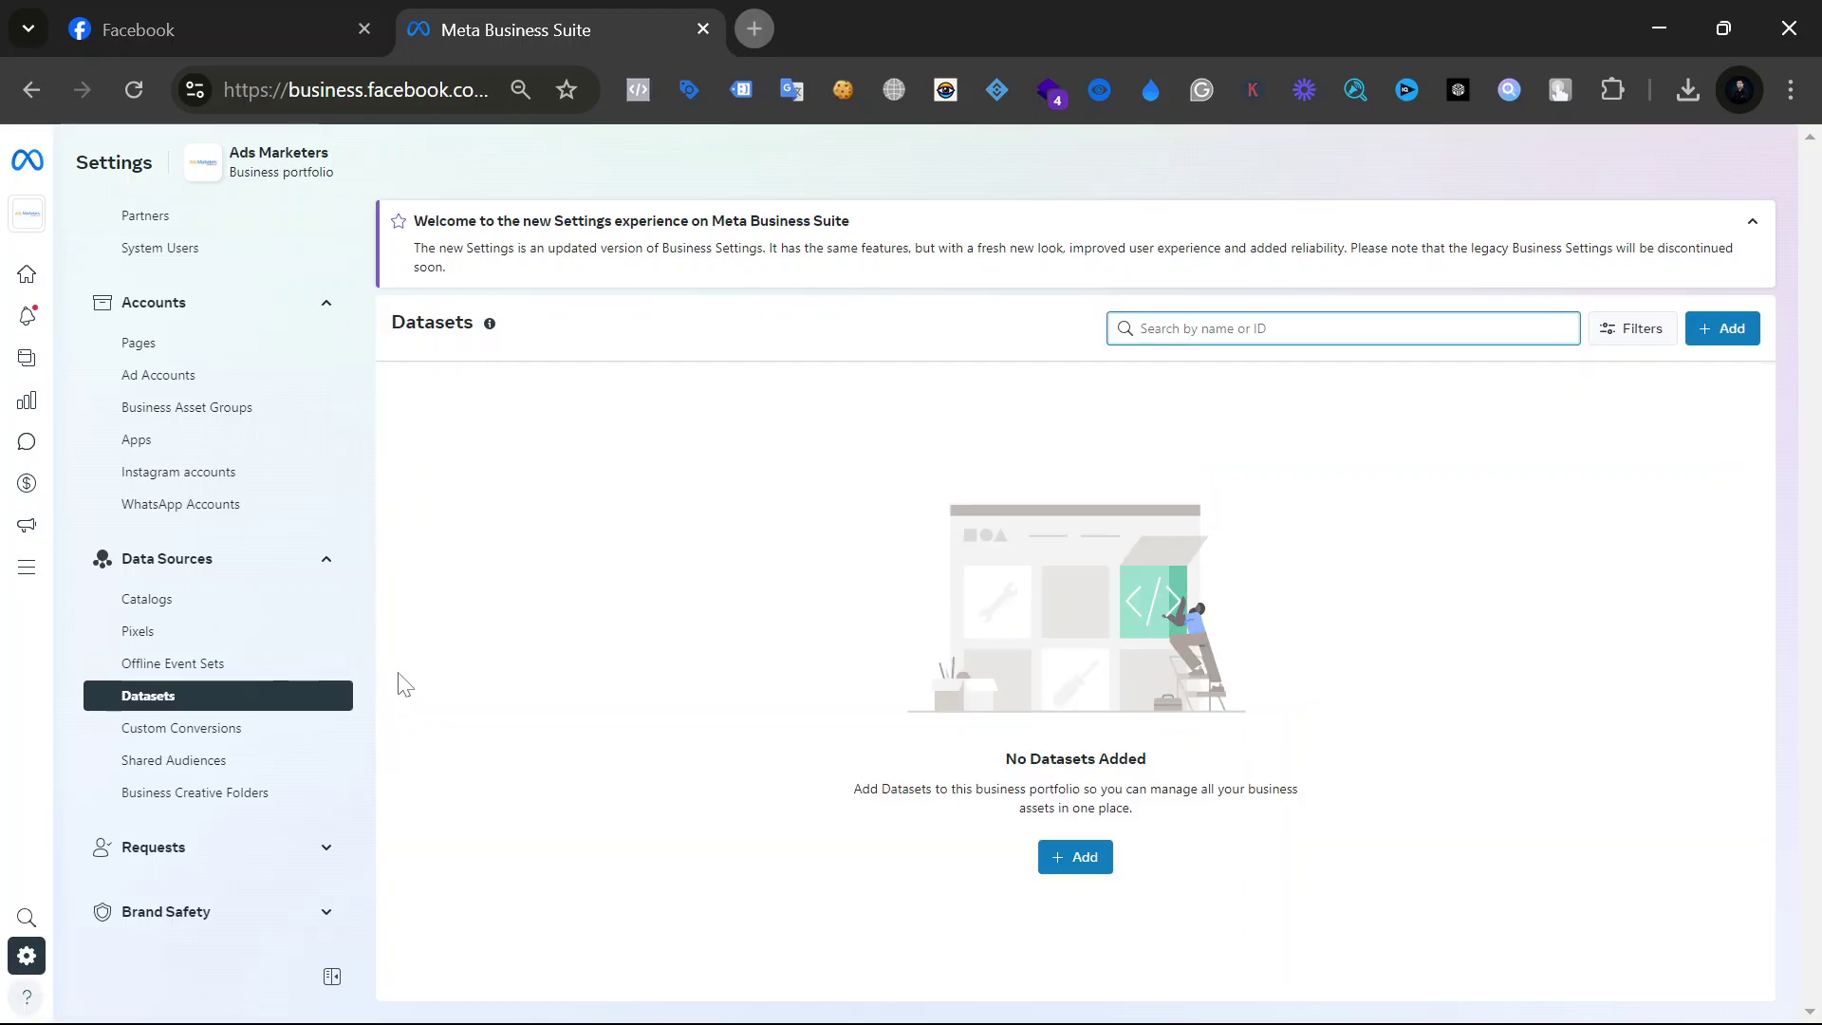
click(1085, 863)
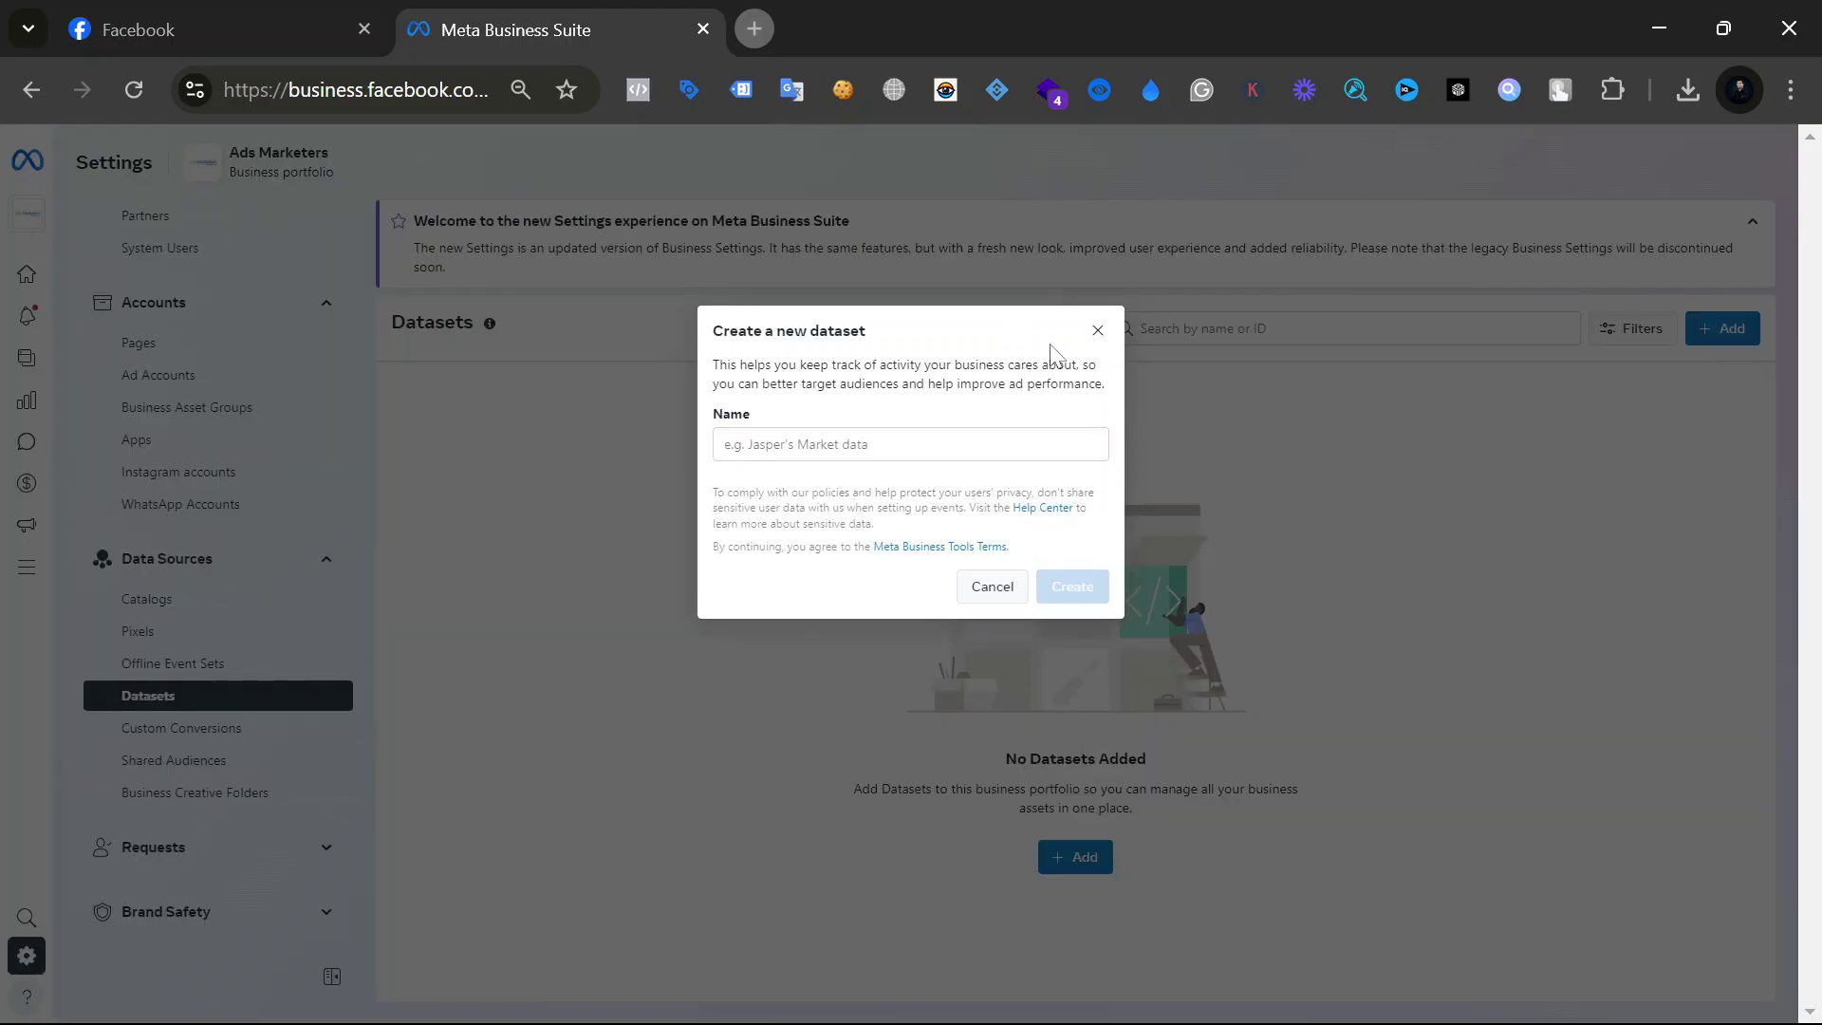
click(1096, 331)
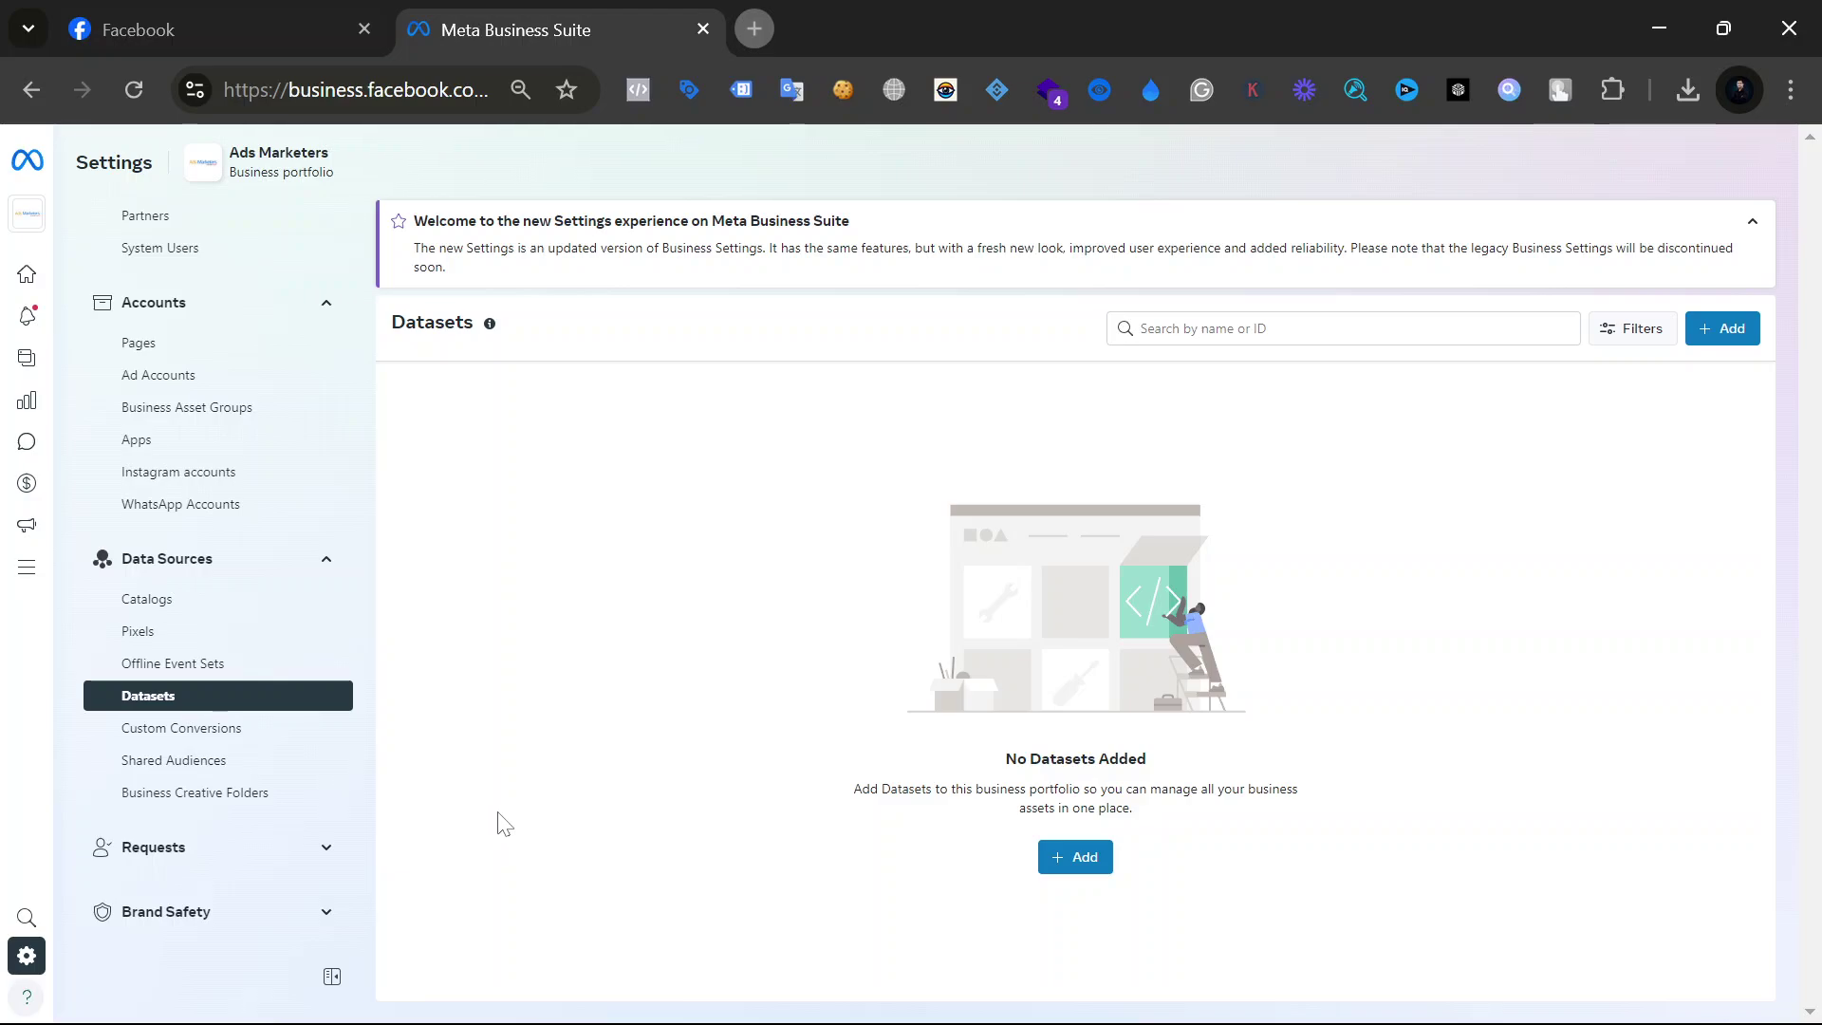
Step: Examine the brand safety Domains page and the options for adding a domain, dismissing them without a choice
scroll(251, 901, down, 3)
click(273, 637)
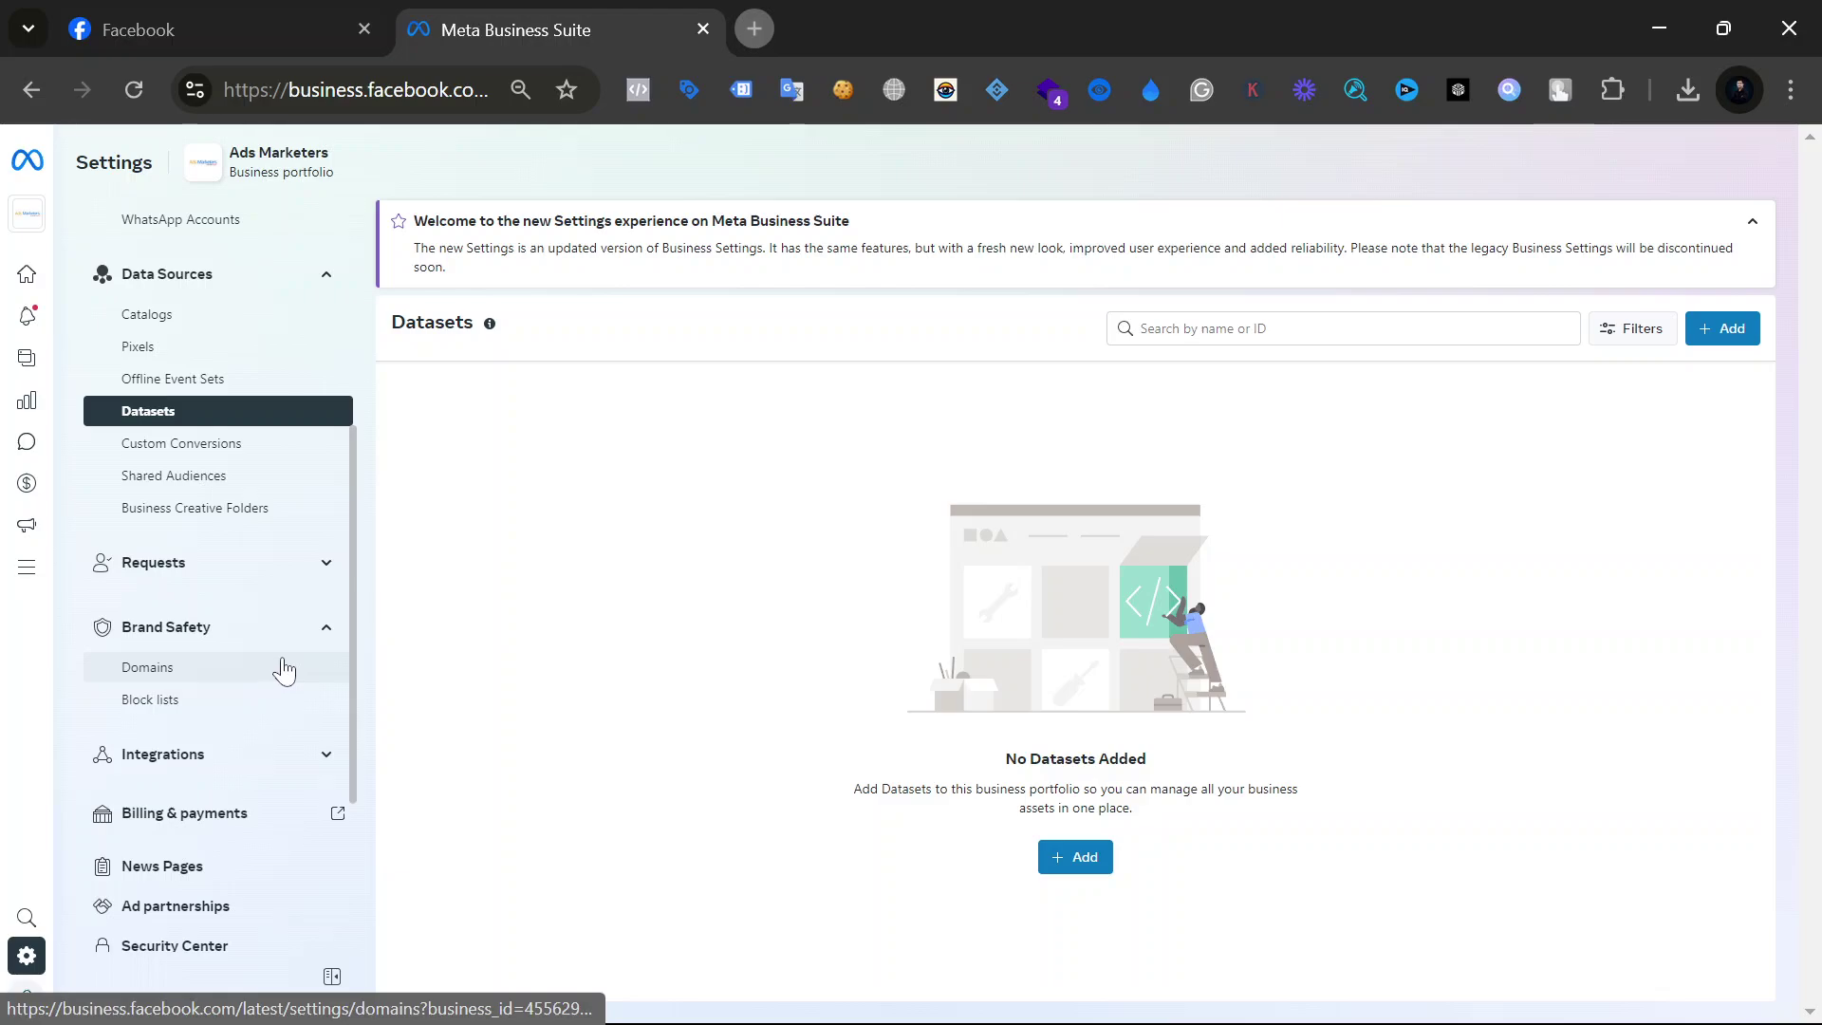
click(285, 670)
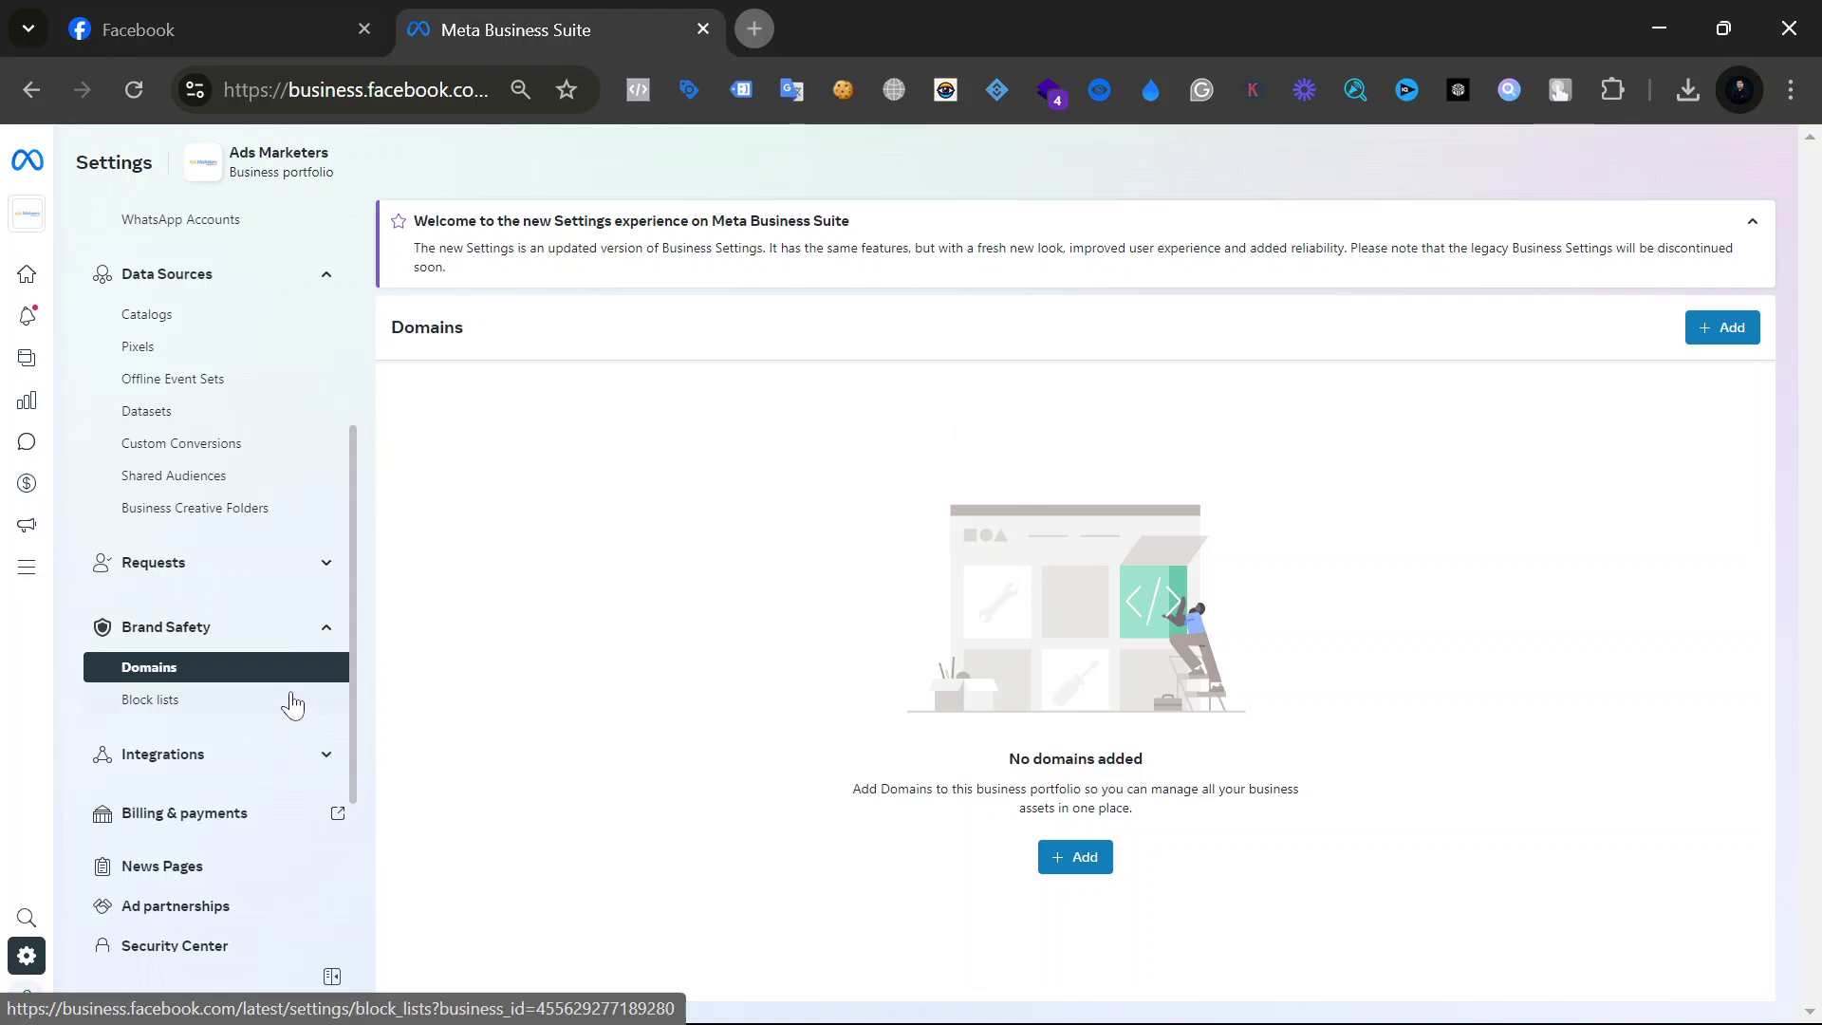
click(1077, 858)
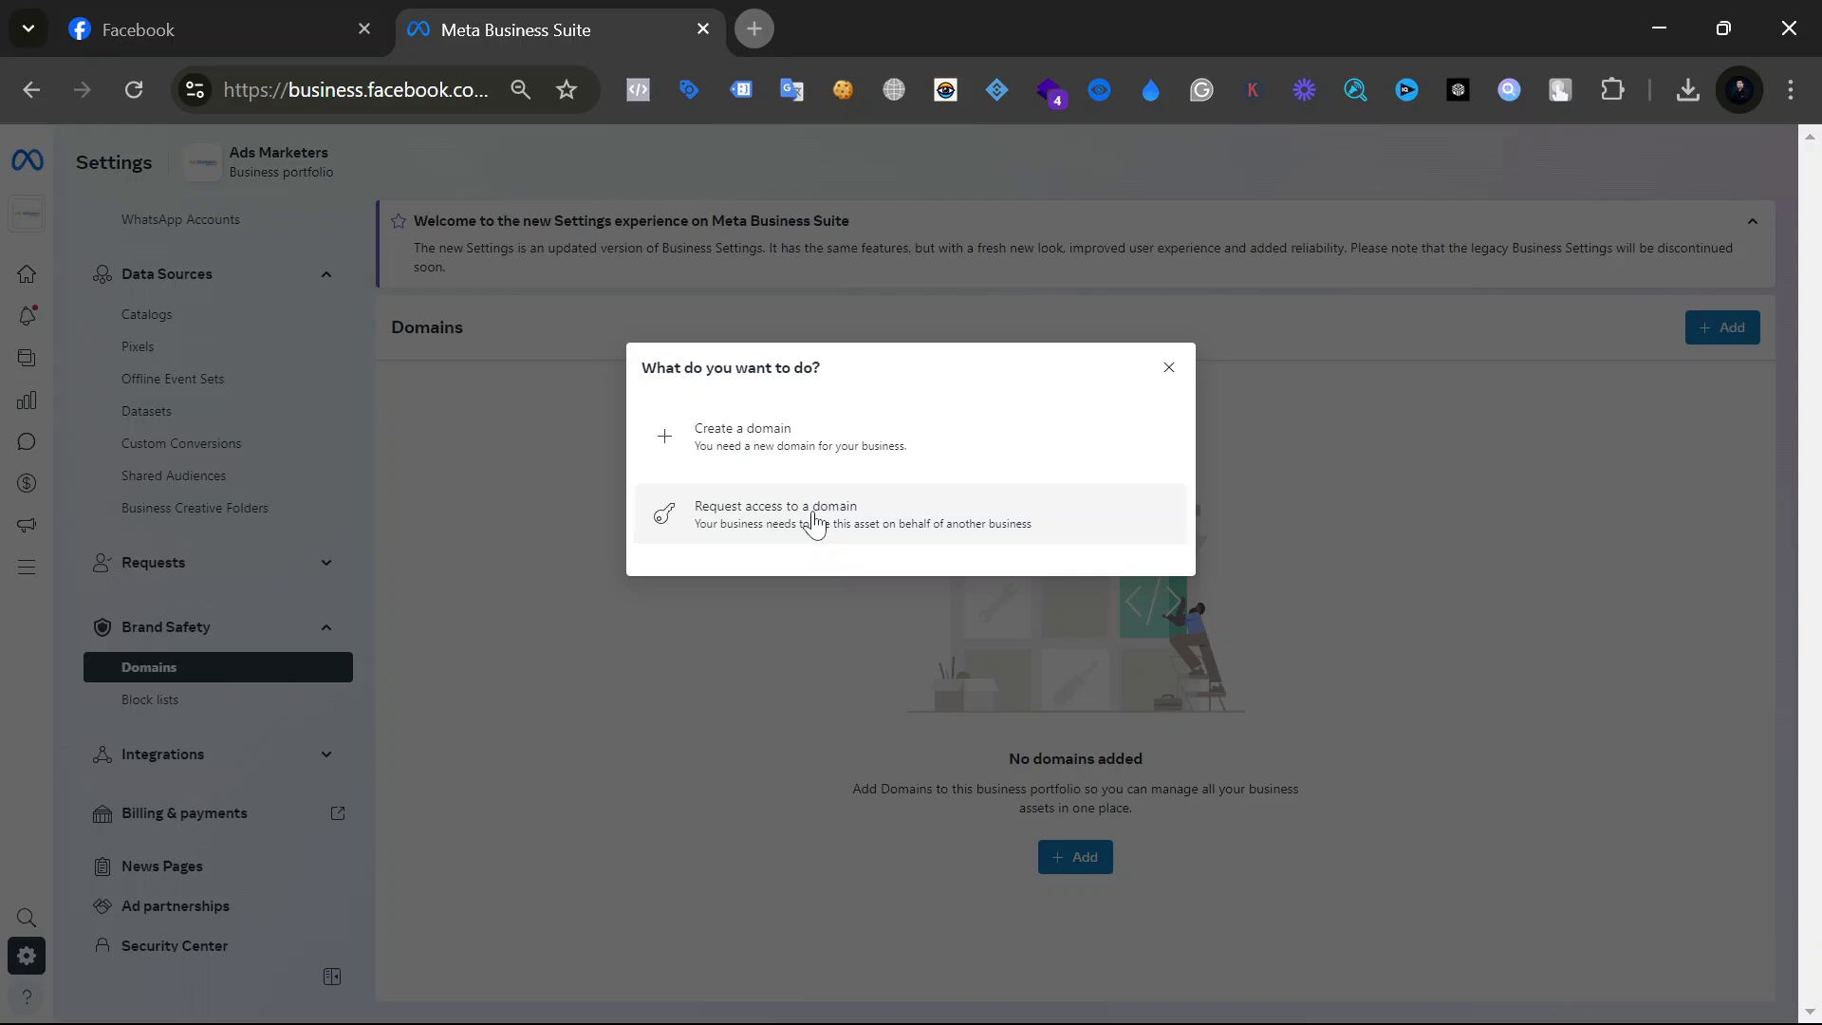
click(924, 653)
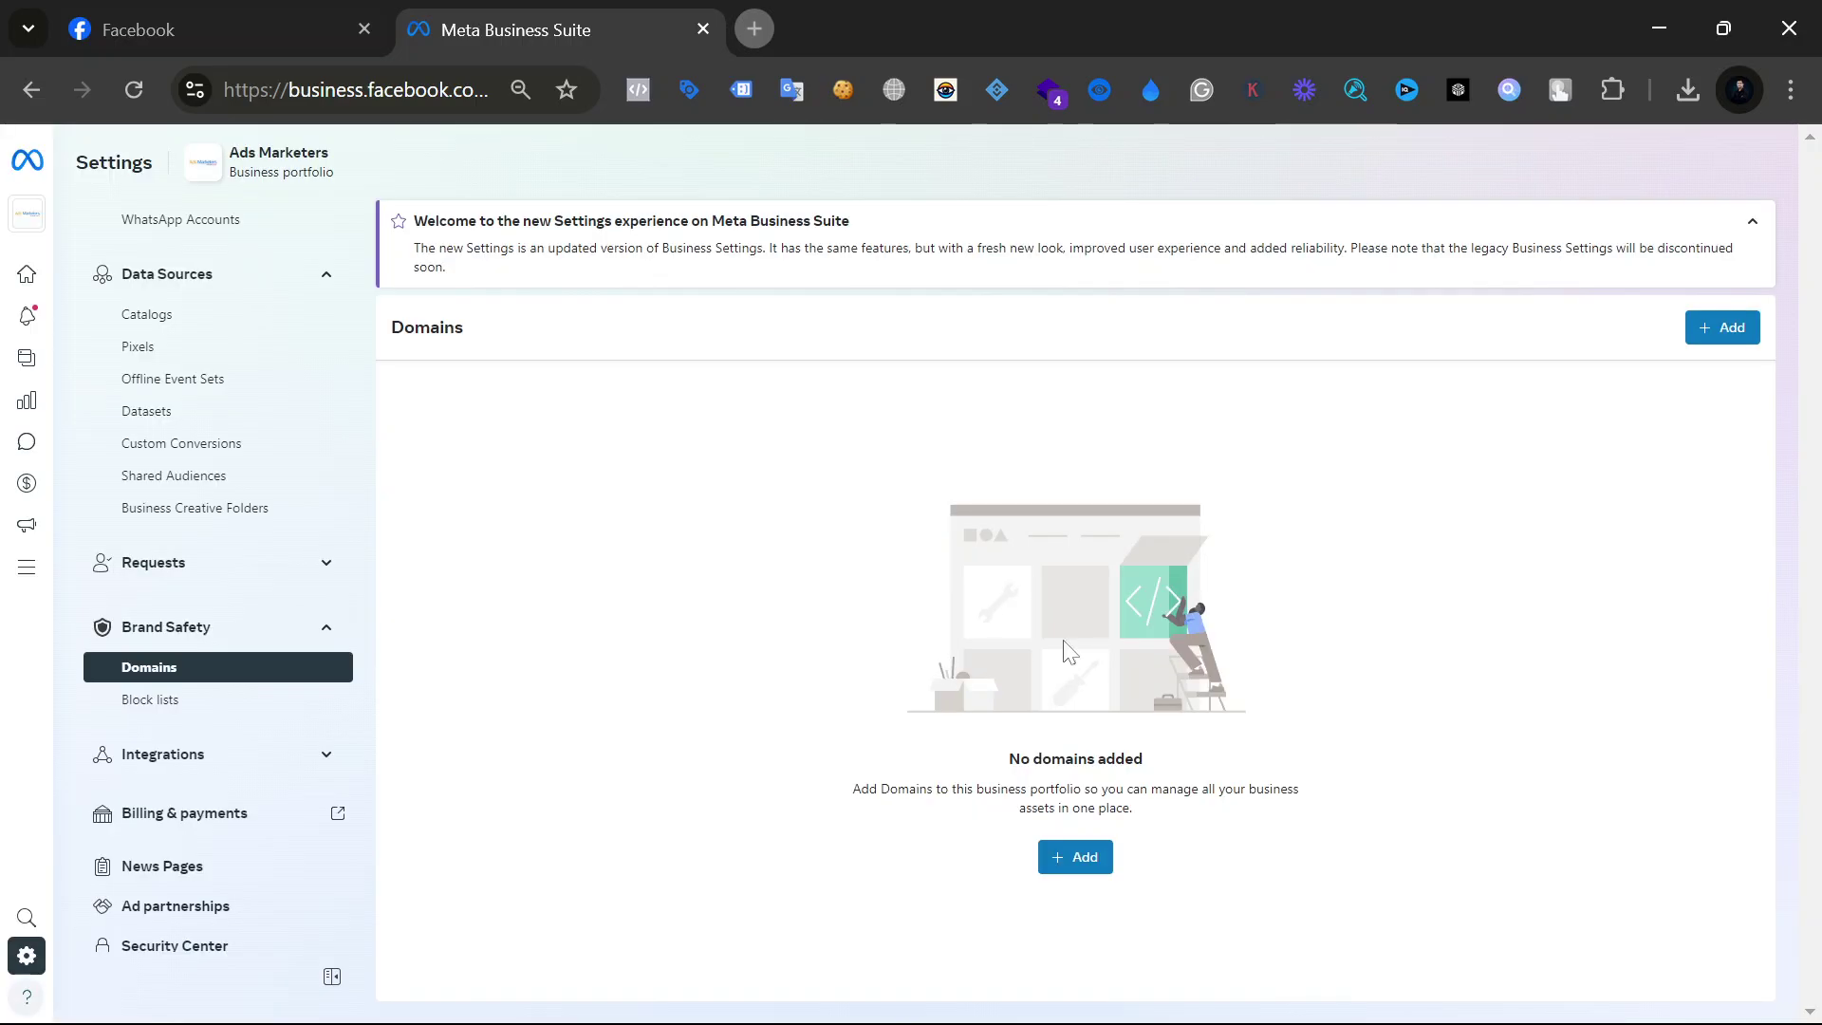
Step: Examine the brand safety block lists and their publisher block list management page, and return to the portfolio settings
click(243, 704)
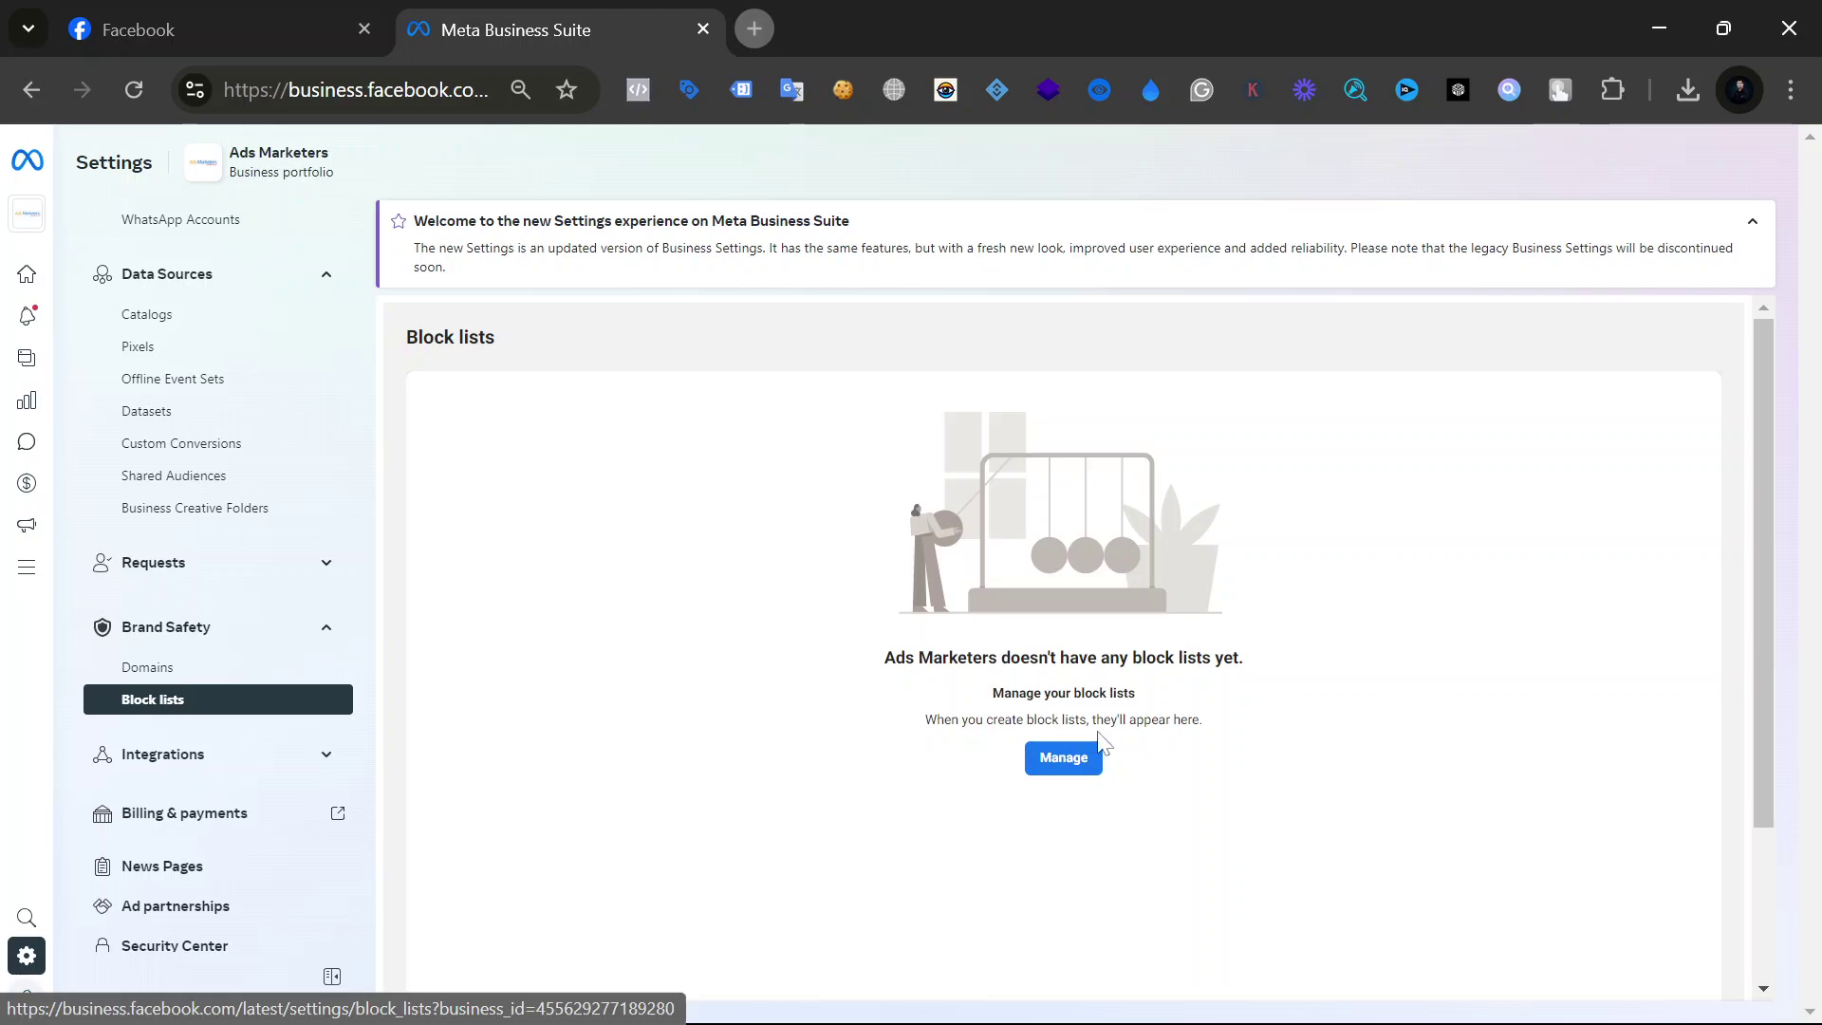
click(1071, 763)
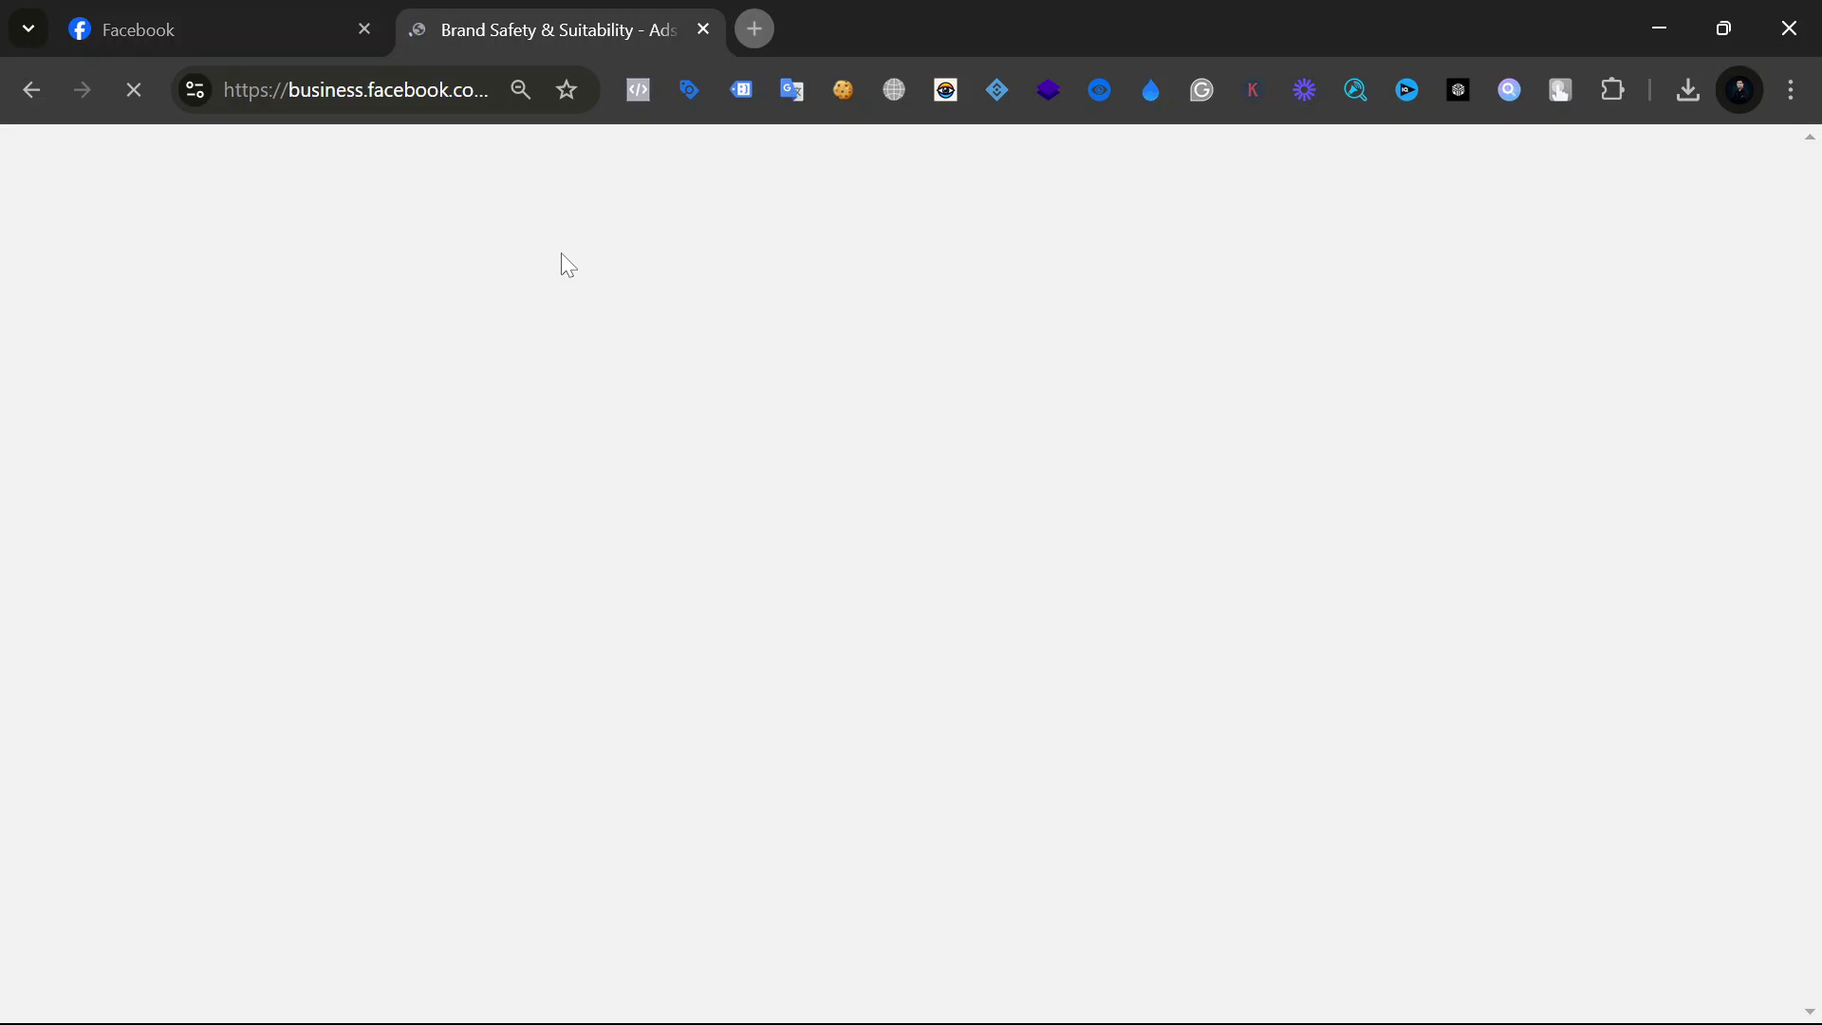
click(567, 265)
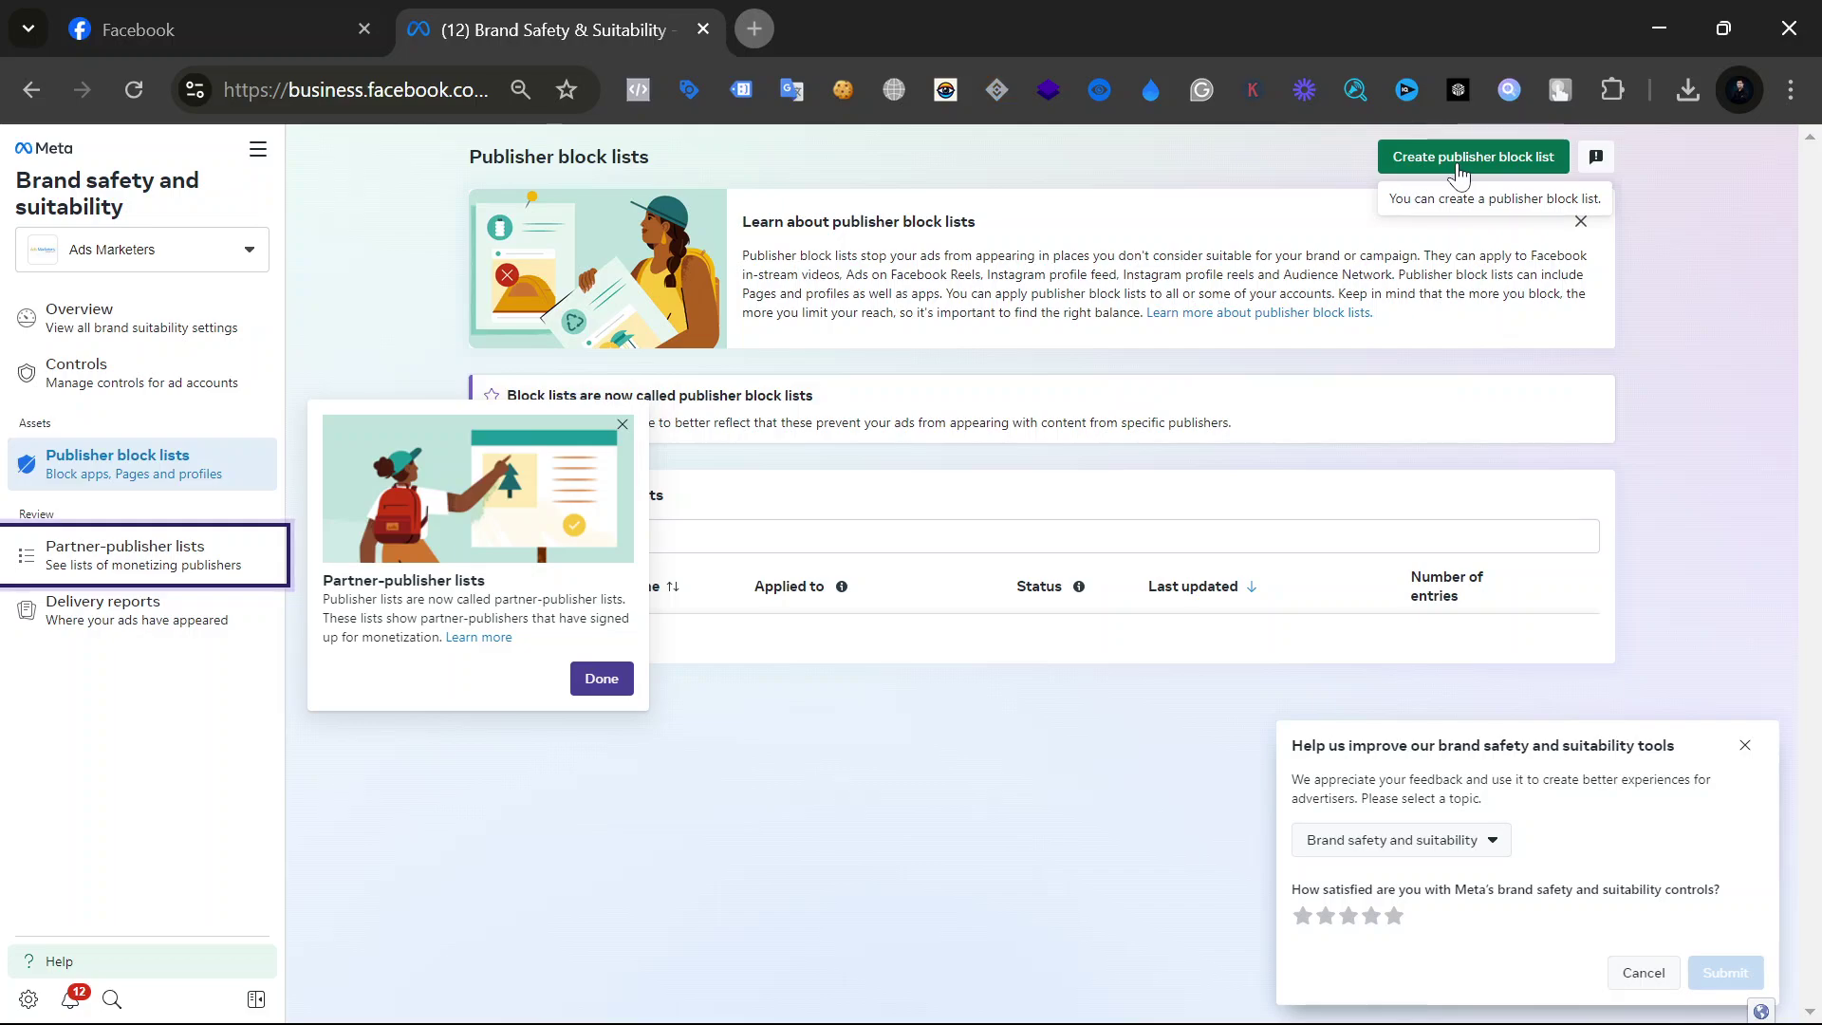
click(27, 84)
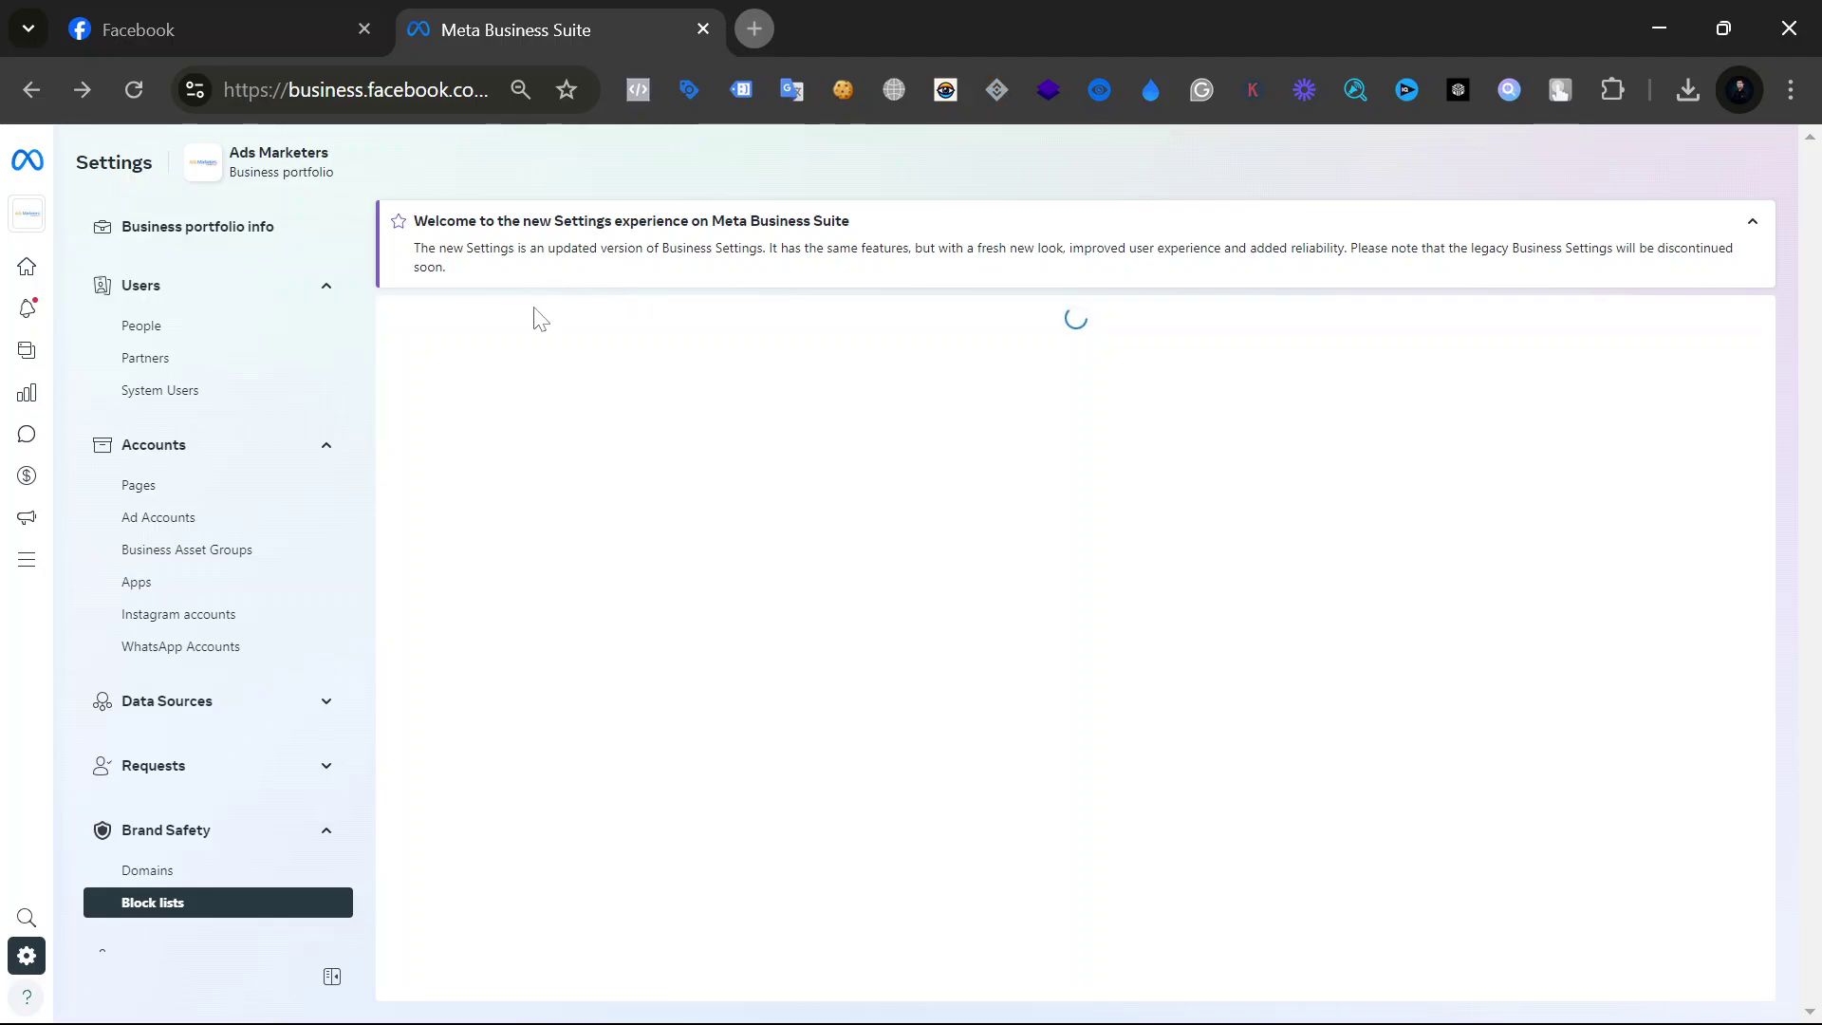
Step: Request the legacy Business Manager settings, read the notice about the updated version, and dismiss it to stay in the current settings
scroll(255, 410, down, 5)
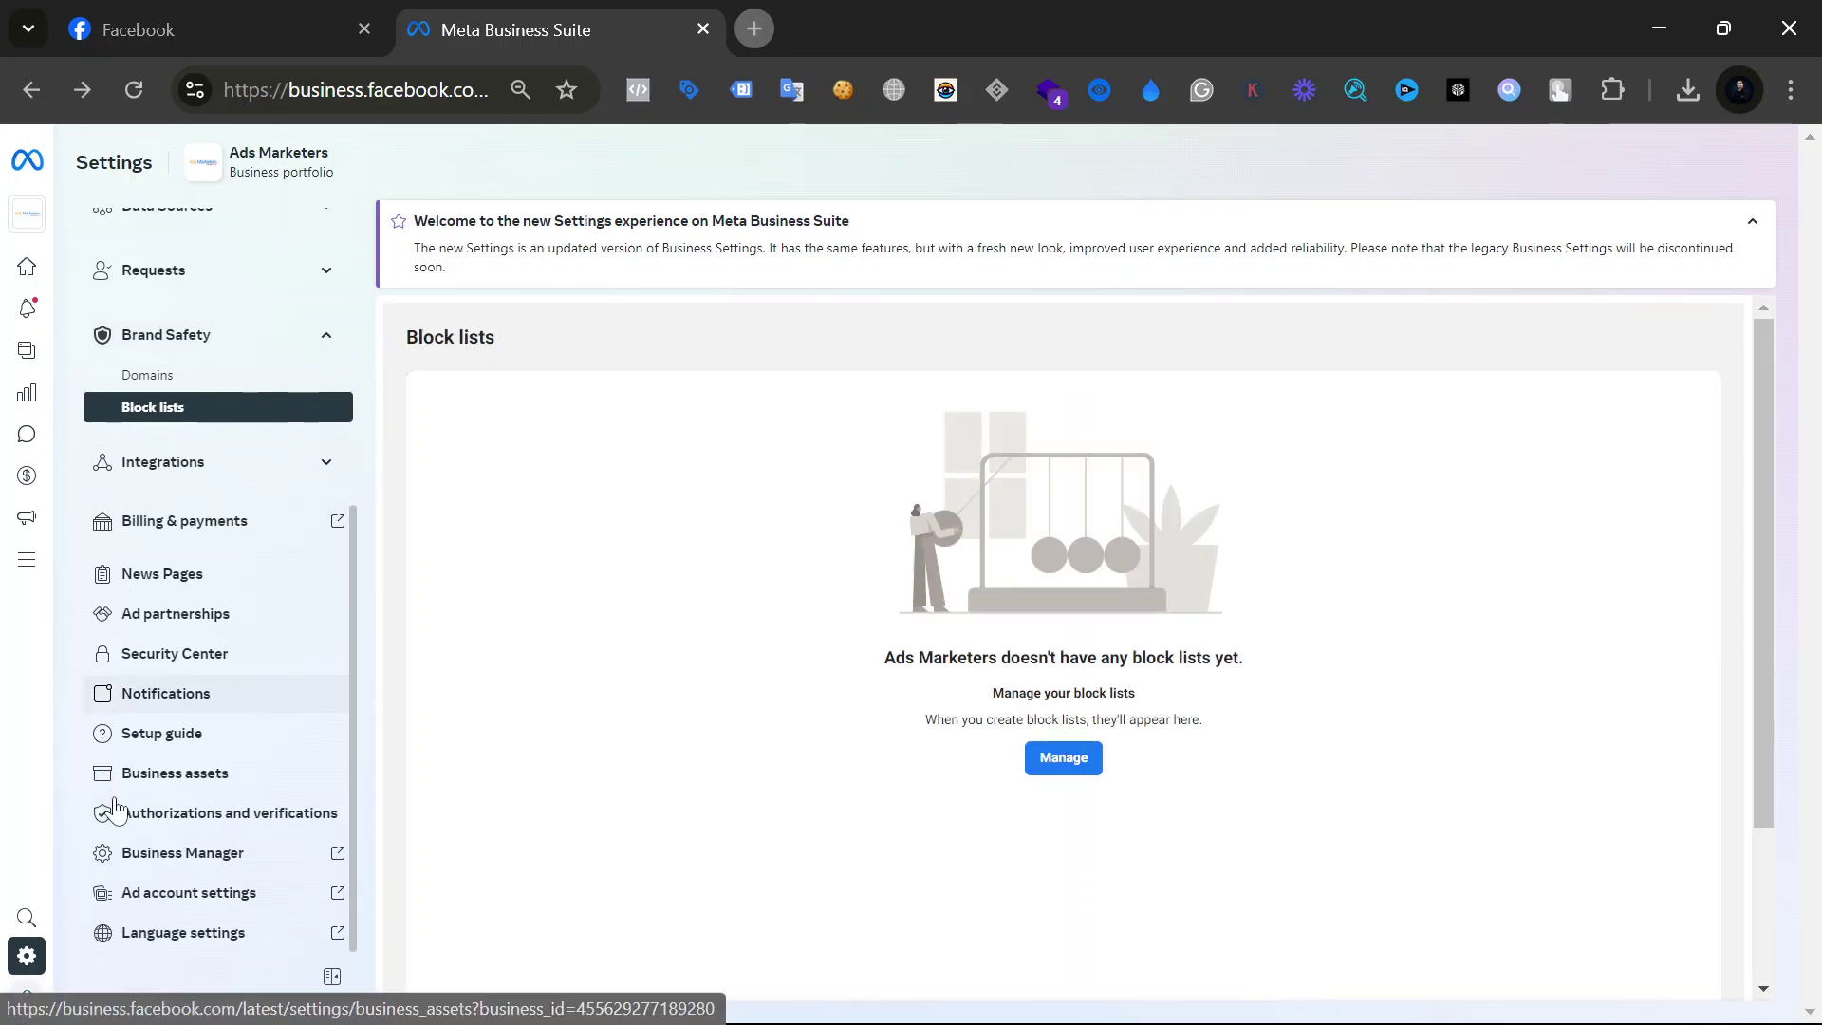
click(185, 854)
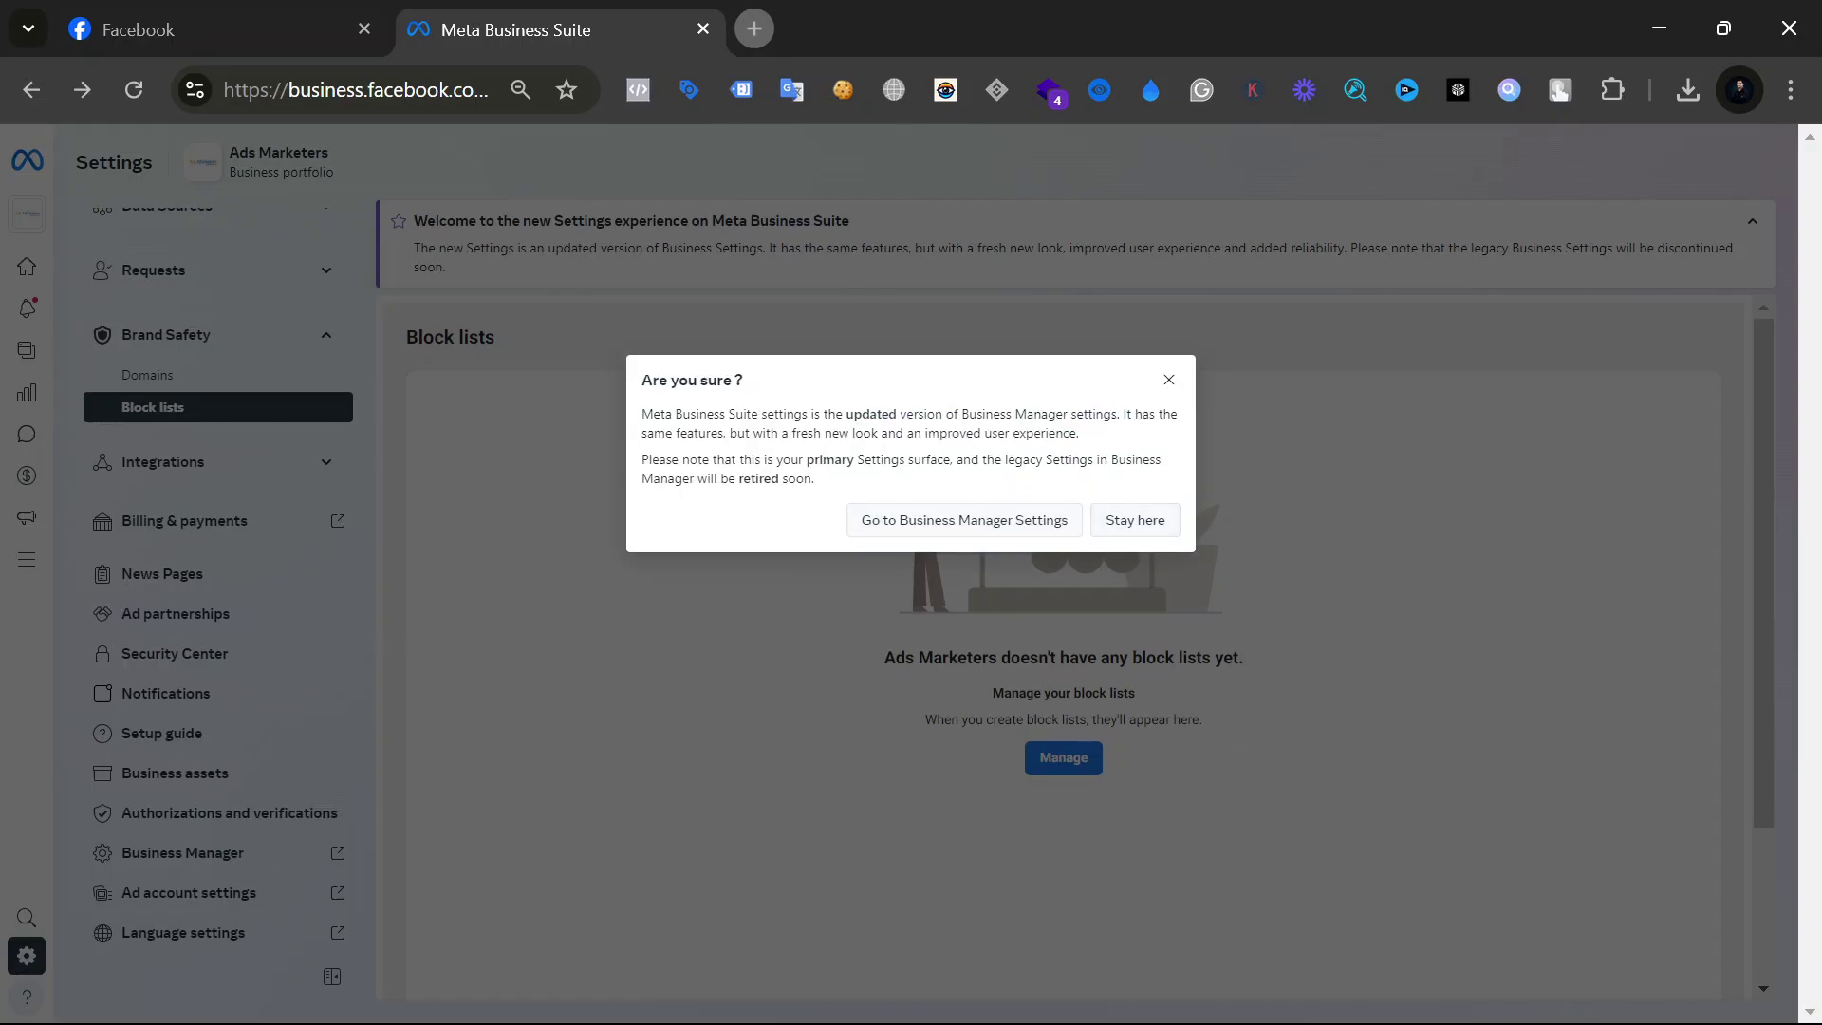
drag(811, 414, 1054, 414)
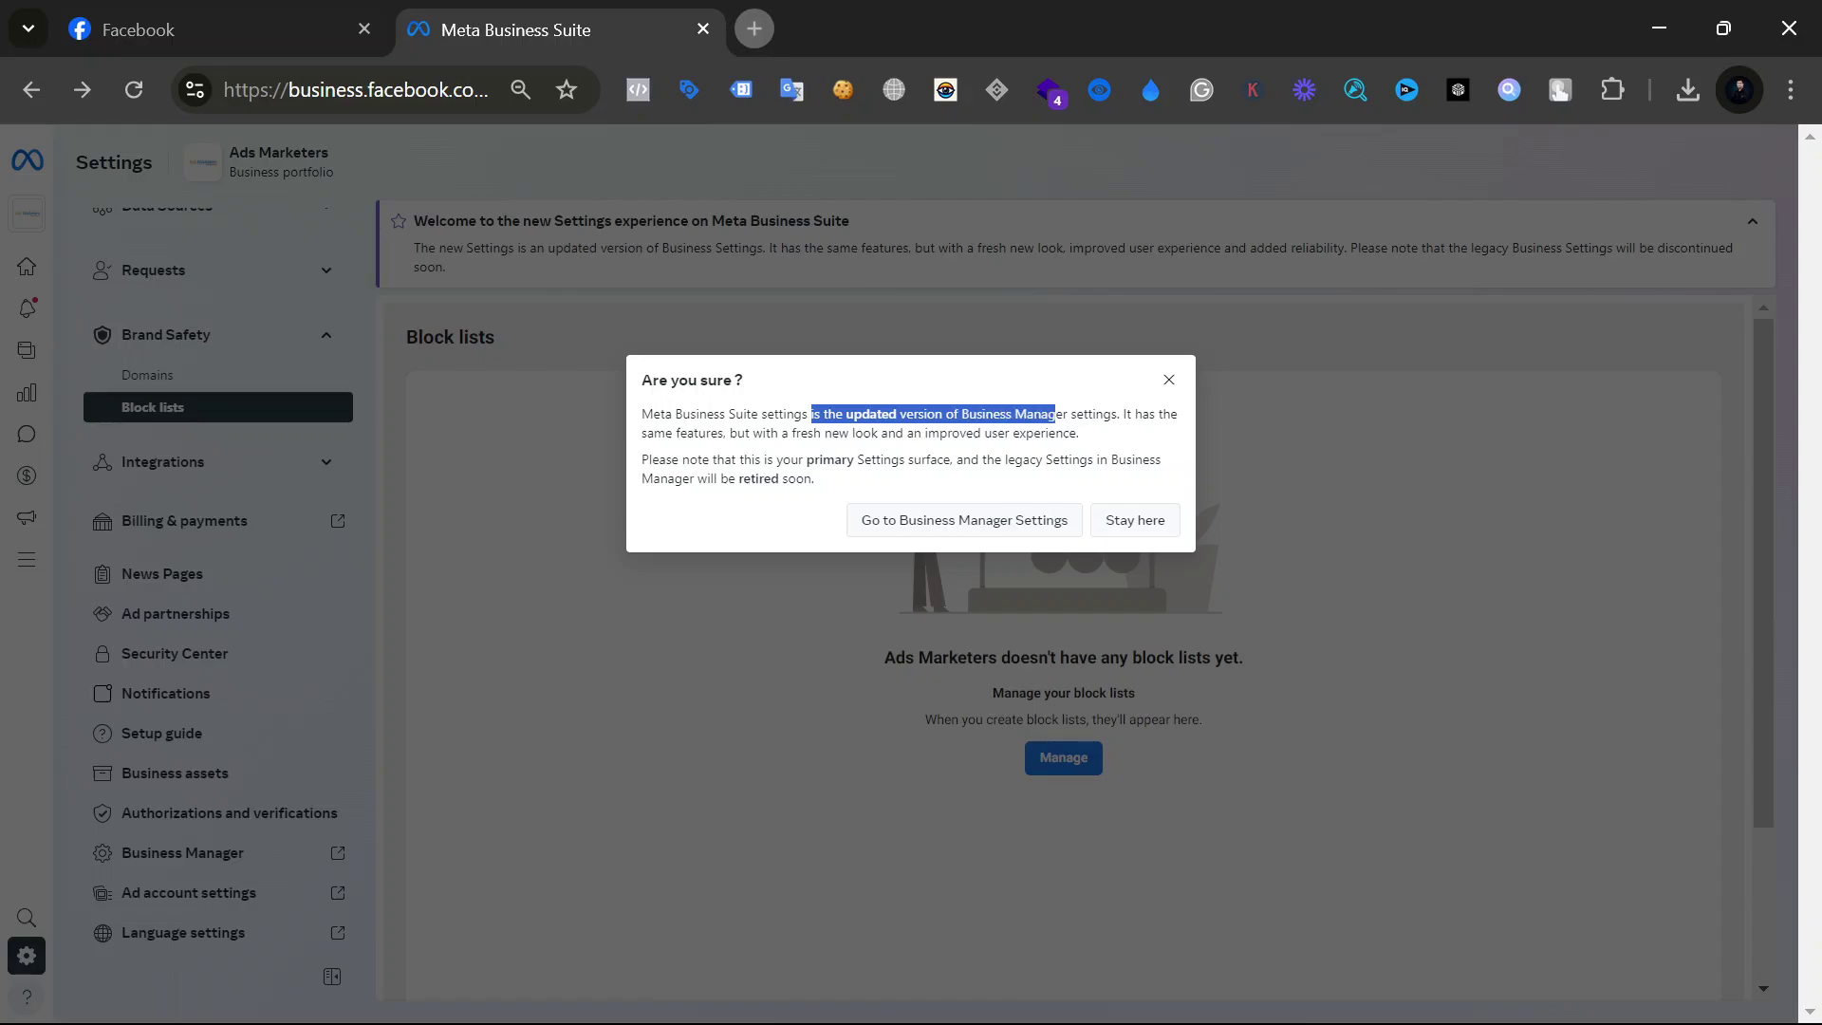
drag(814, 480, 1007, 461)
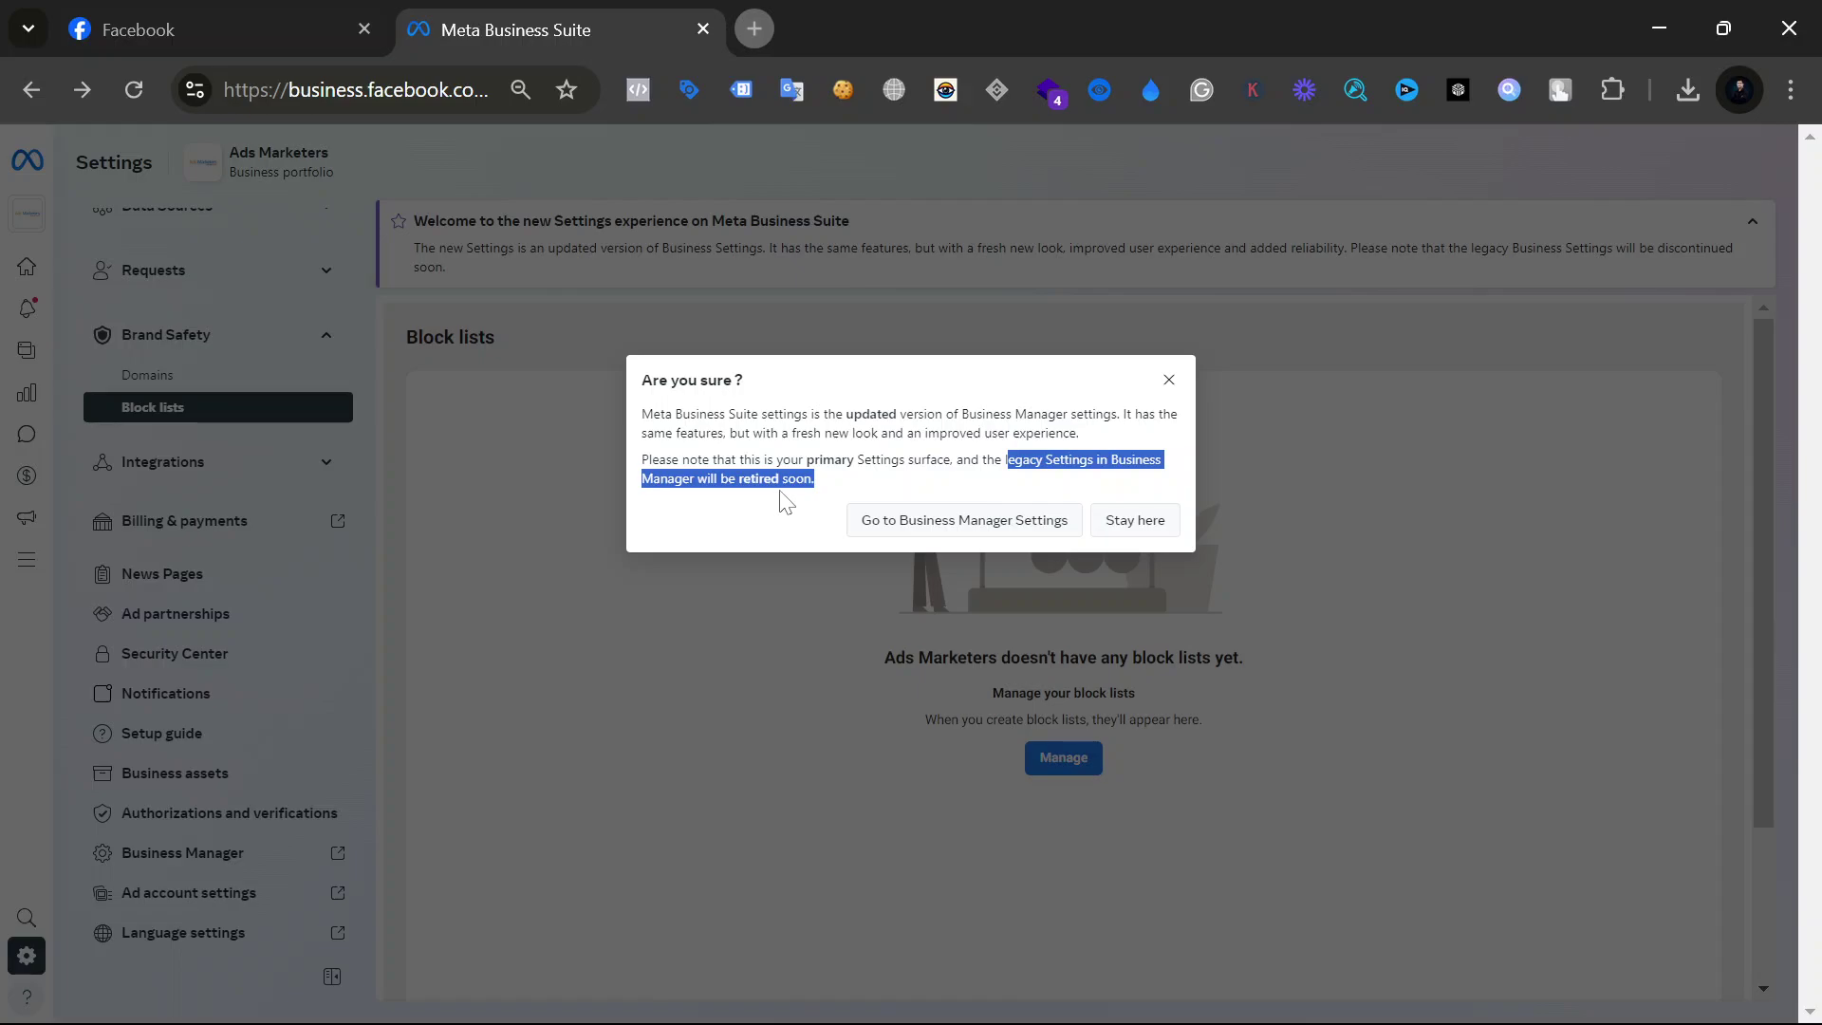
click(1170, 380)
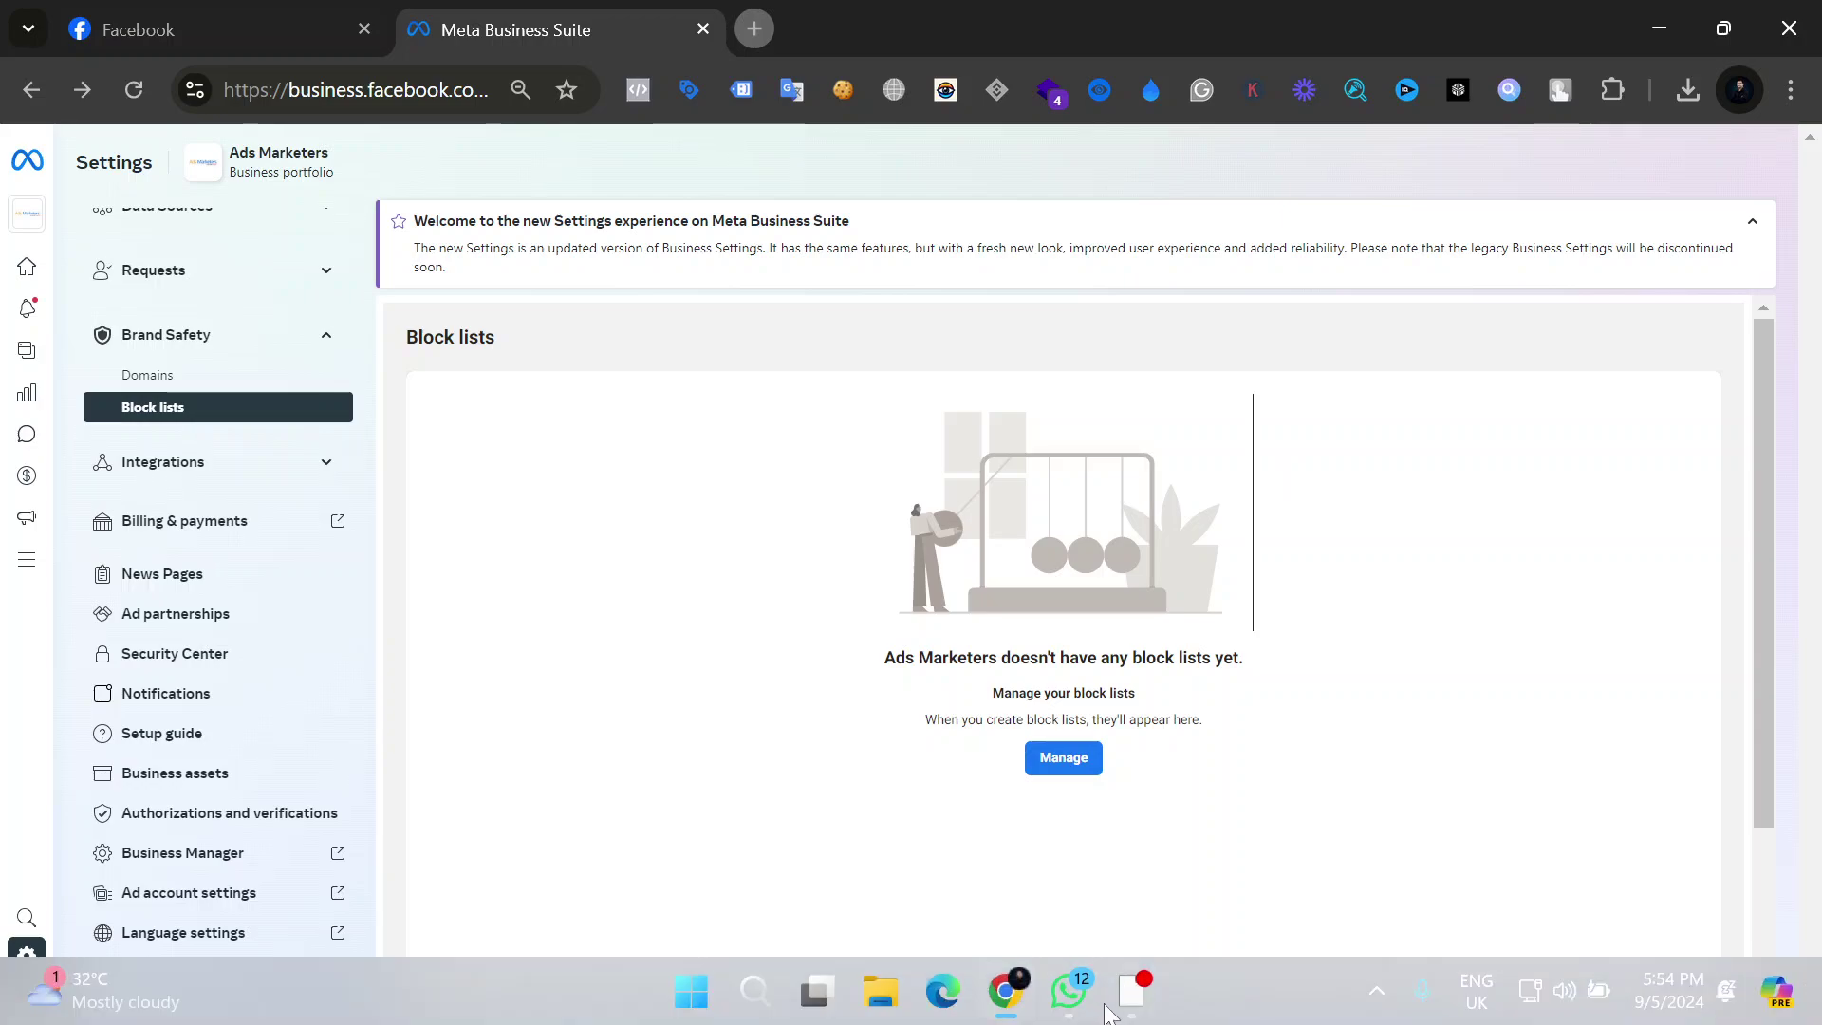
mouse_move(1115, 1004)
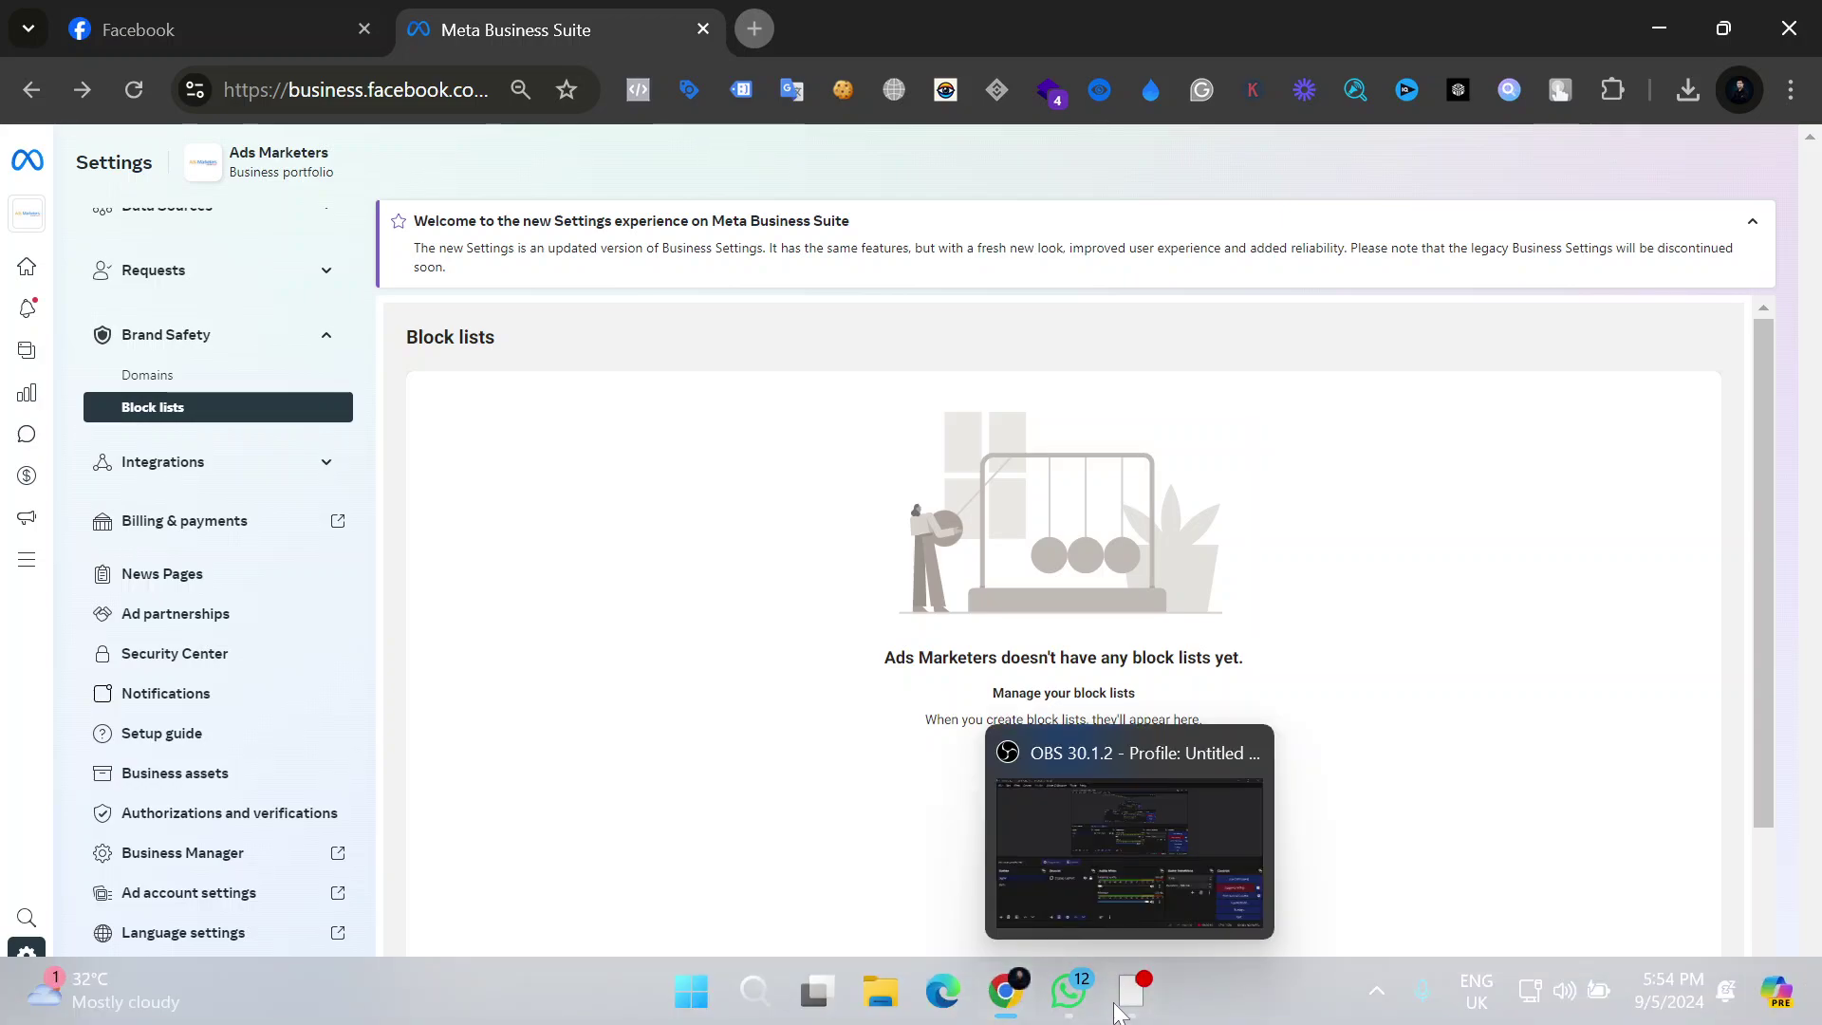